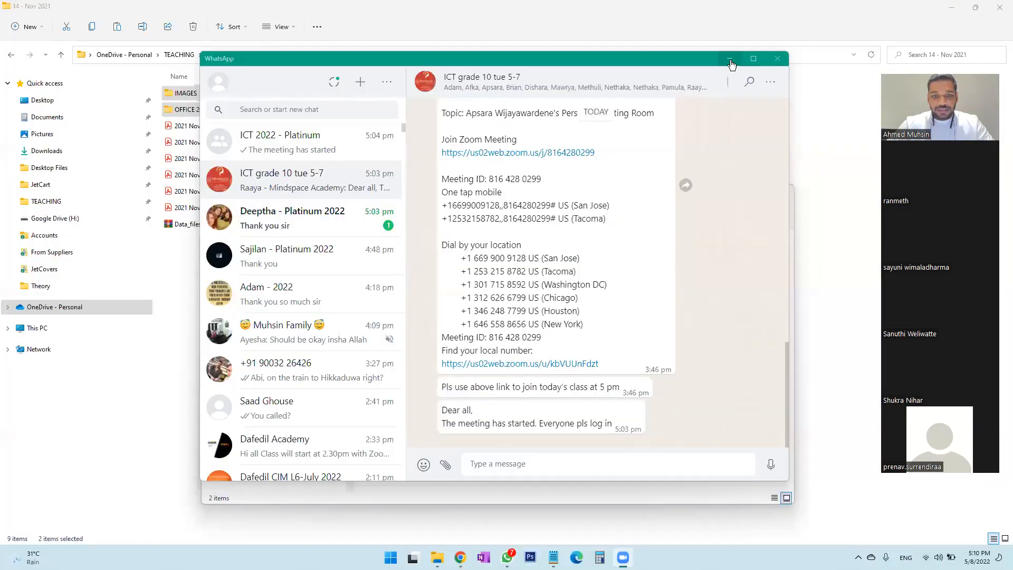
# Move the WhatsApp chat out of the way and maximize the New folder window.
pyautogui.click(730, 60)
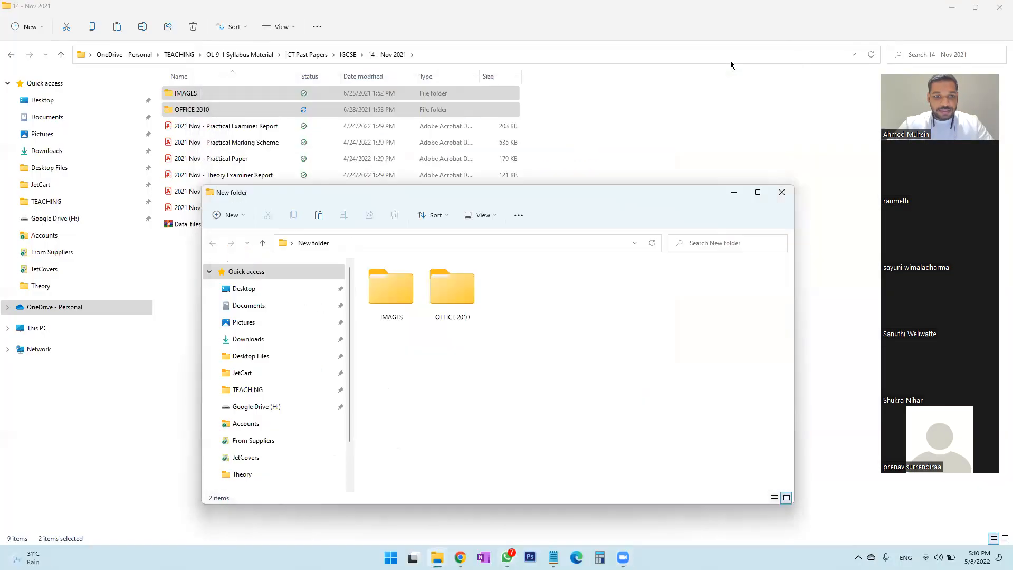
pyautogui.click(757, 192)
pyautogui.moveTo(436, 558)
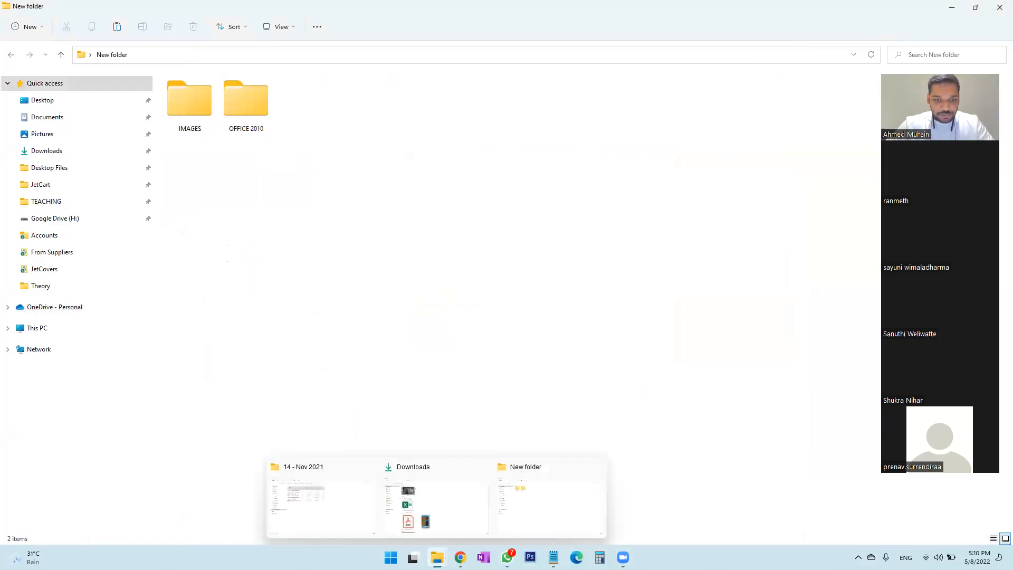
# Check which past paper is listed for Graphics Designing in the Notepad list of practical questions.
pyautogui.click(552, 557)
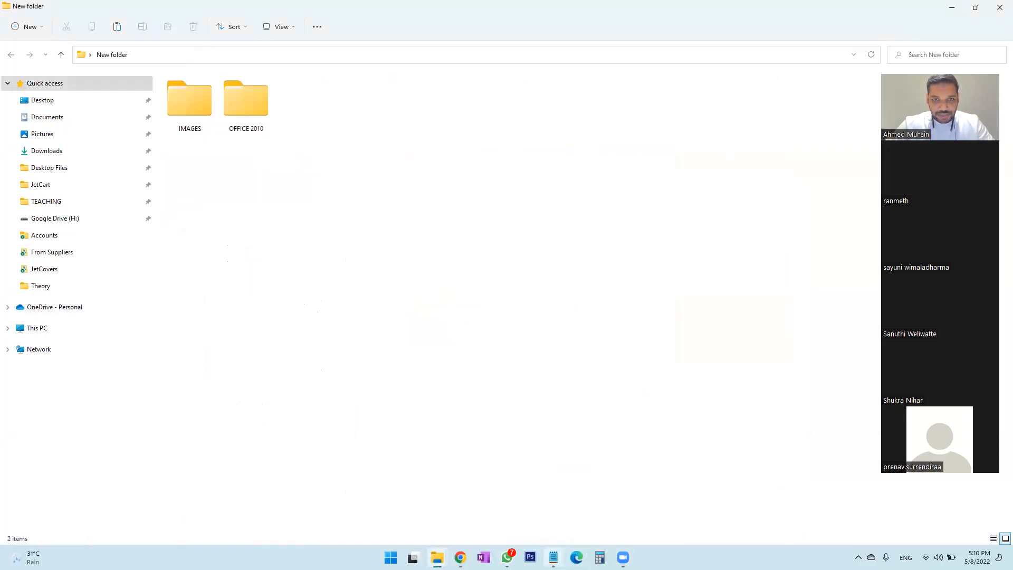
pyautogui.moveTo(285, 217); pyautogui.dragTo(379, 220)
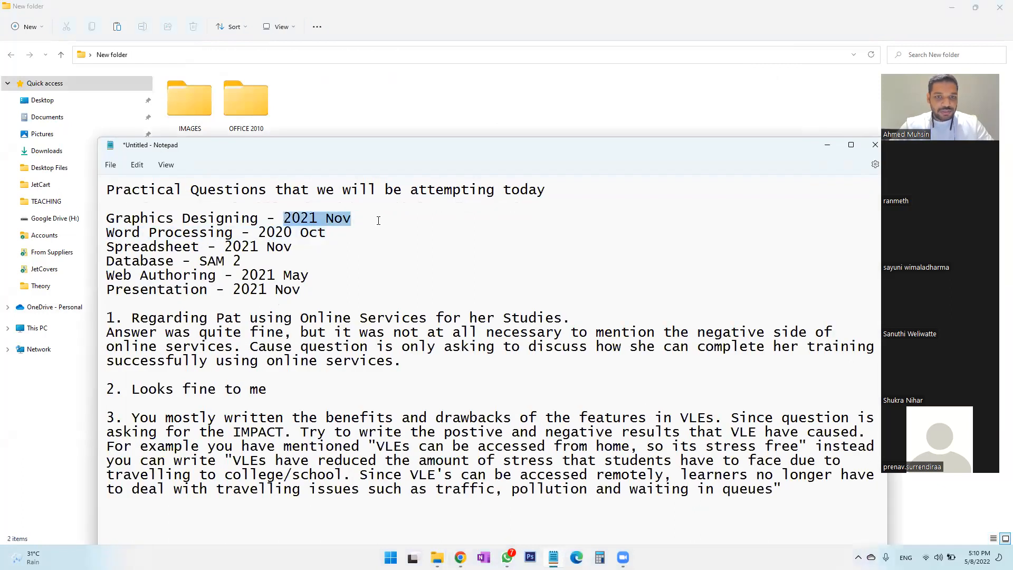
pyautogui.click(436, 109)
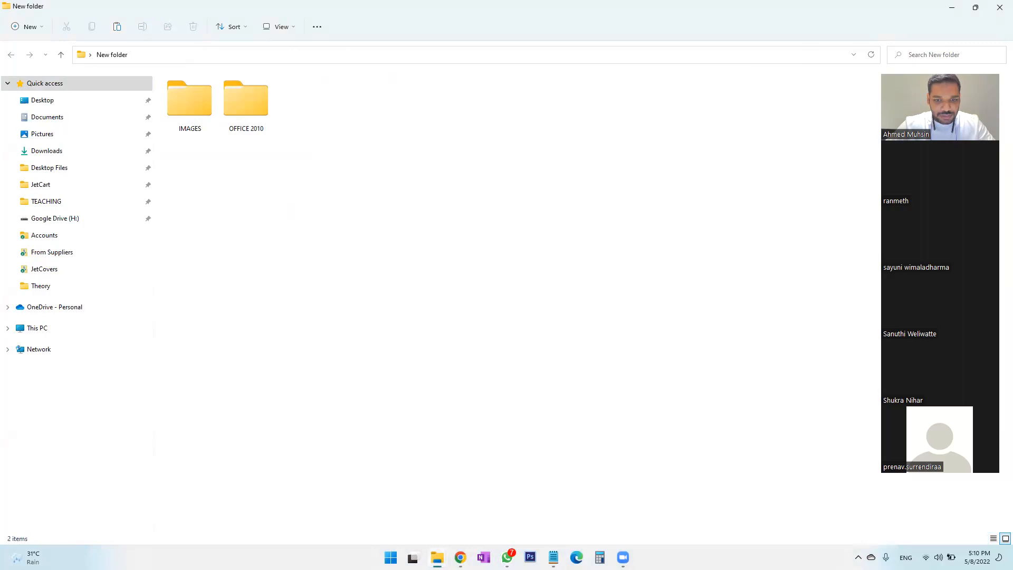
# Open the 2021 Nov - Practical Paper PDF from the 14 - Nov 2021 folder.
pyautogui.moveTo(437, 557)
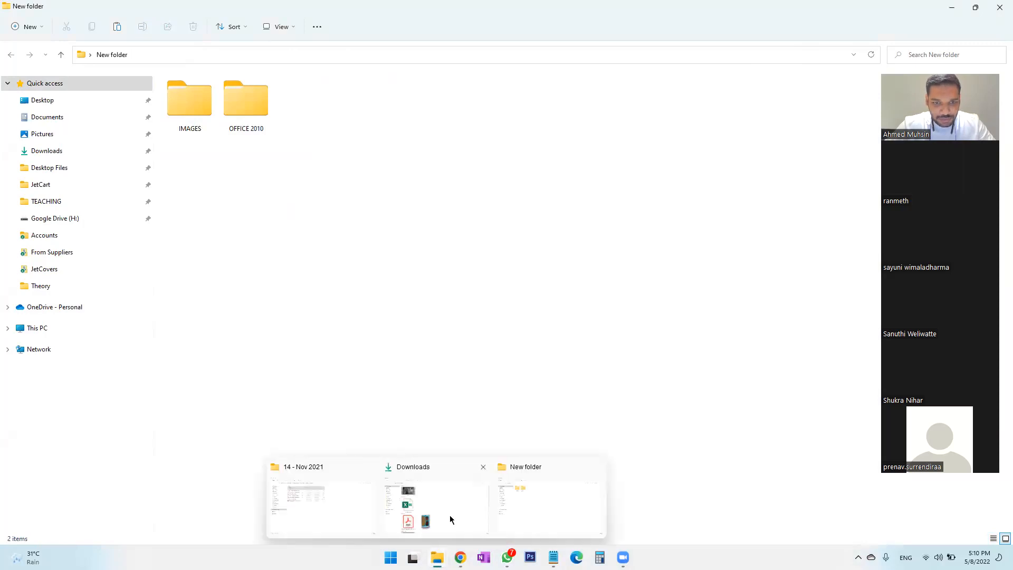
pyautogui.click(301, 500)
pyautogui.click(252, 159)
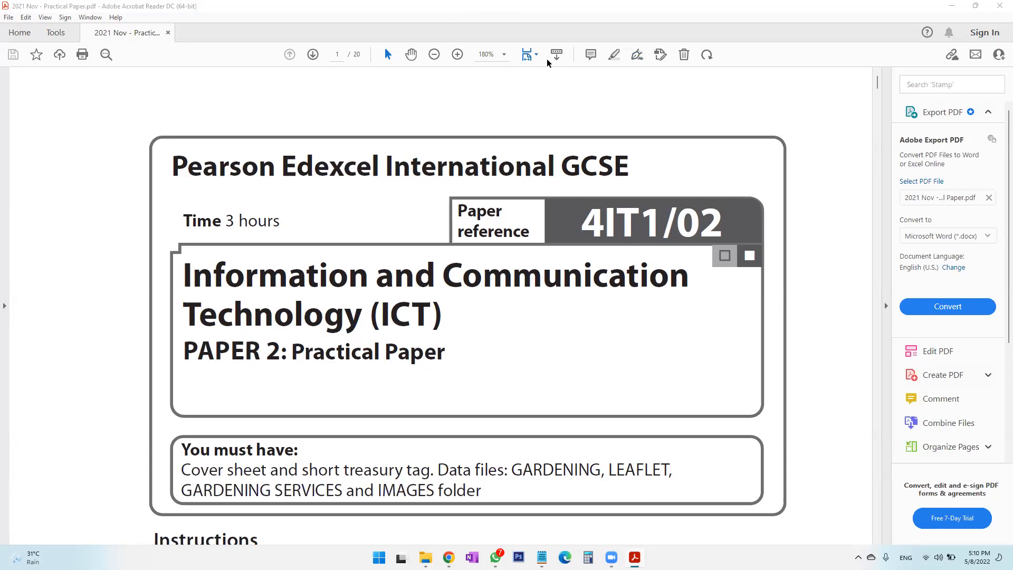
# Go to Section A, Task A1 on page 4 of the practical paper with the zoom set to 125%.
pyautogui.click(312, 55)
pyautogui.click(313, 54)
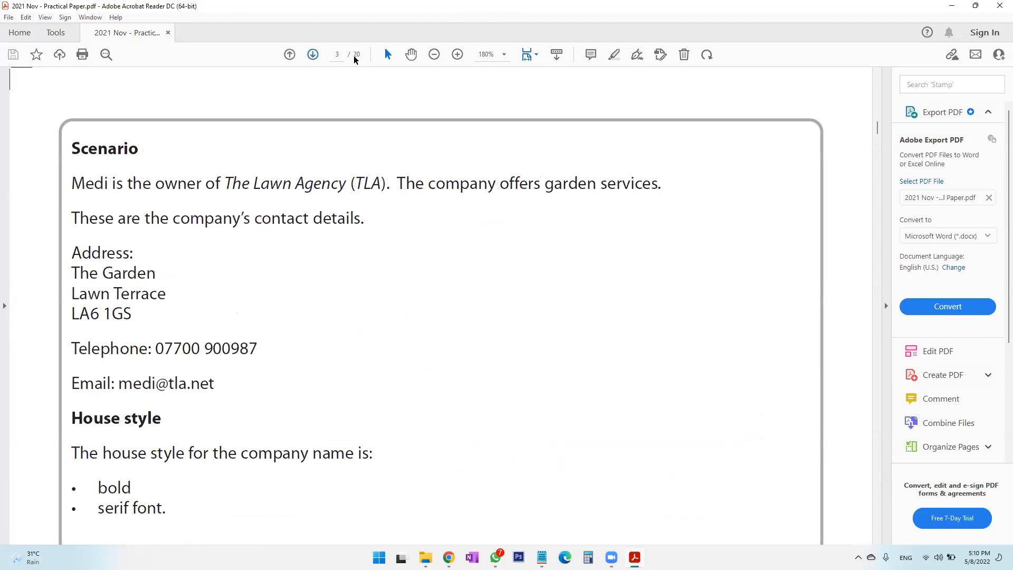
pyautogui.click(433, 54)
pyautogui.click(433, 55)
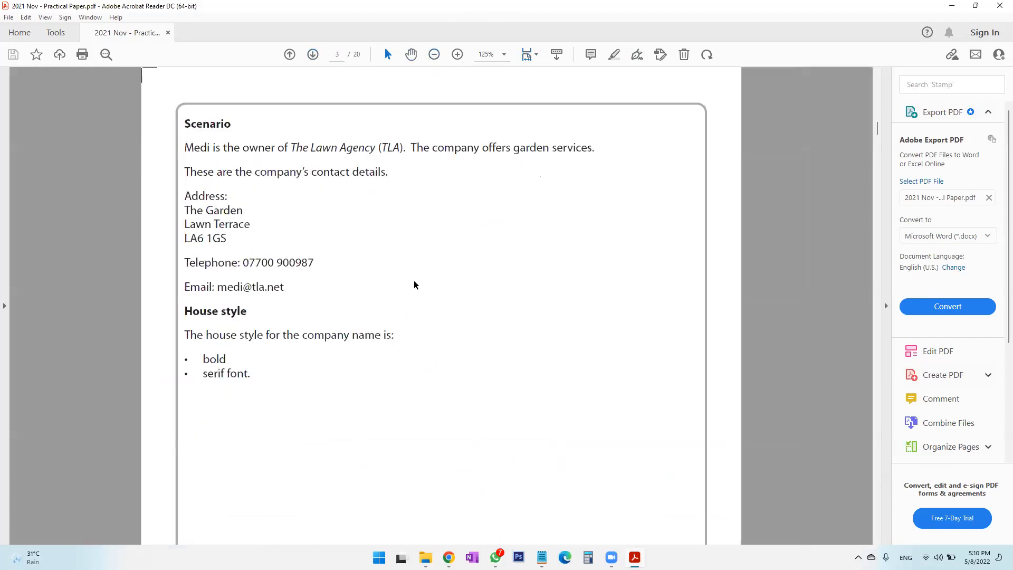
pyautogui.scroll(-2, 414, 284)
pyautogui.scroll(-10, 414, 285)
pyautogui.scroll(3, 415, 280)
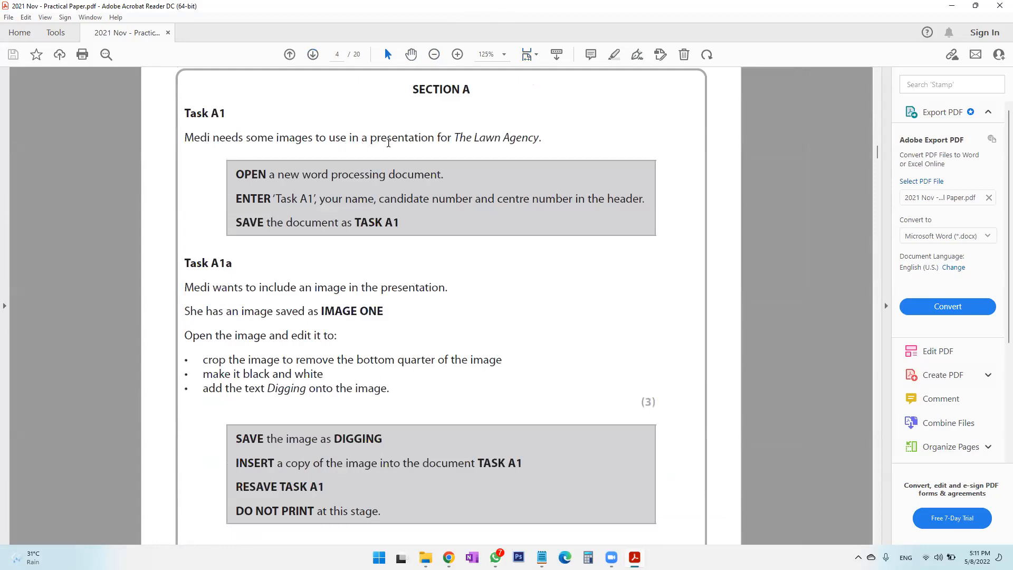
# Read the Task A1 document instructions and the Task A1a editing requirements for IMAGE ONE.
pyautogui.moveTo(233, 175); pyautogui.dragTo(388, 225)
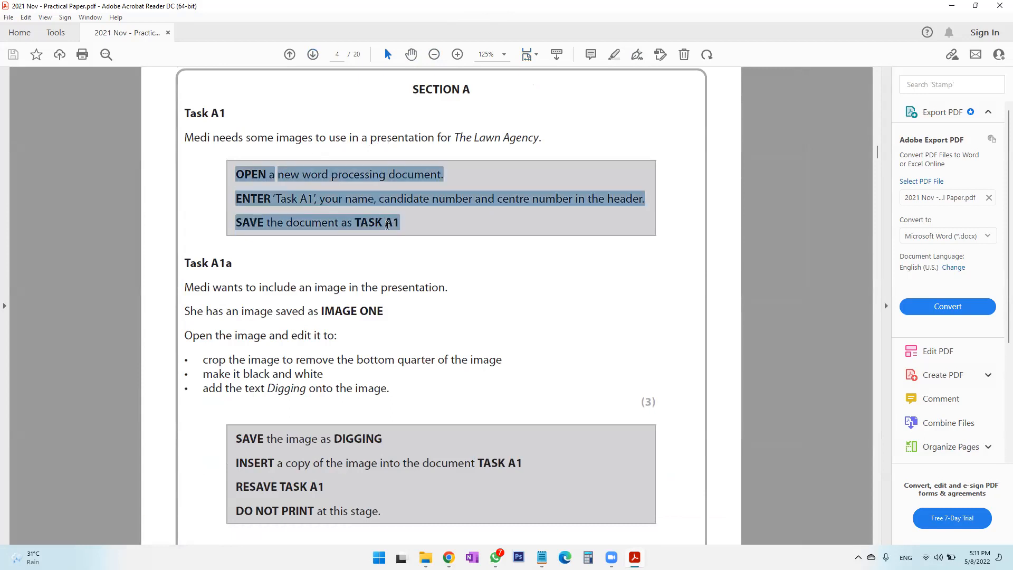
pyautogui.click(375, 253)
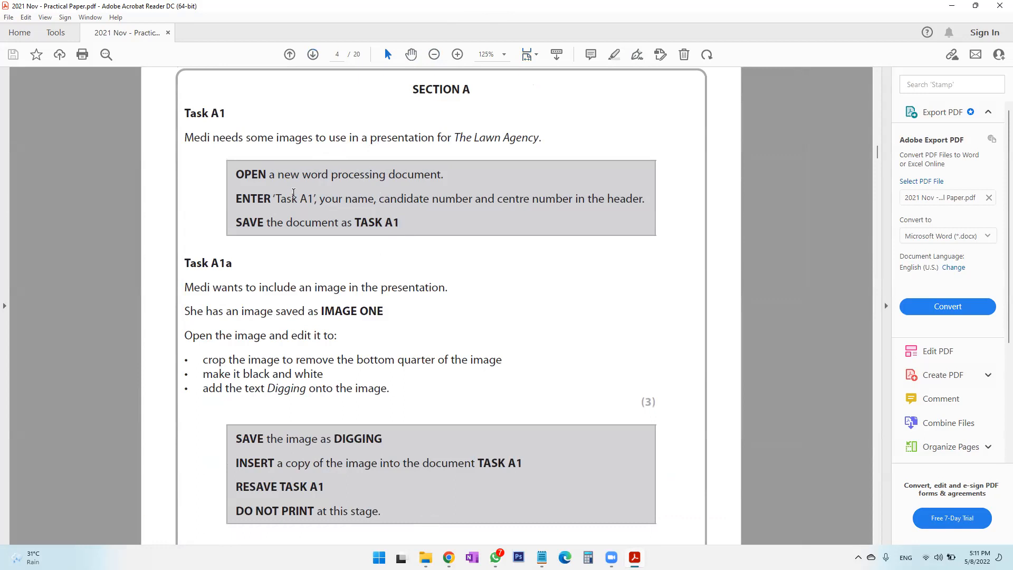
pyautogui.moveTo(238, 177); pyautogui.dragTo(413, 235)
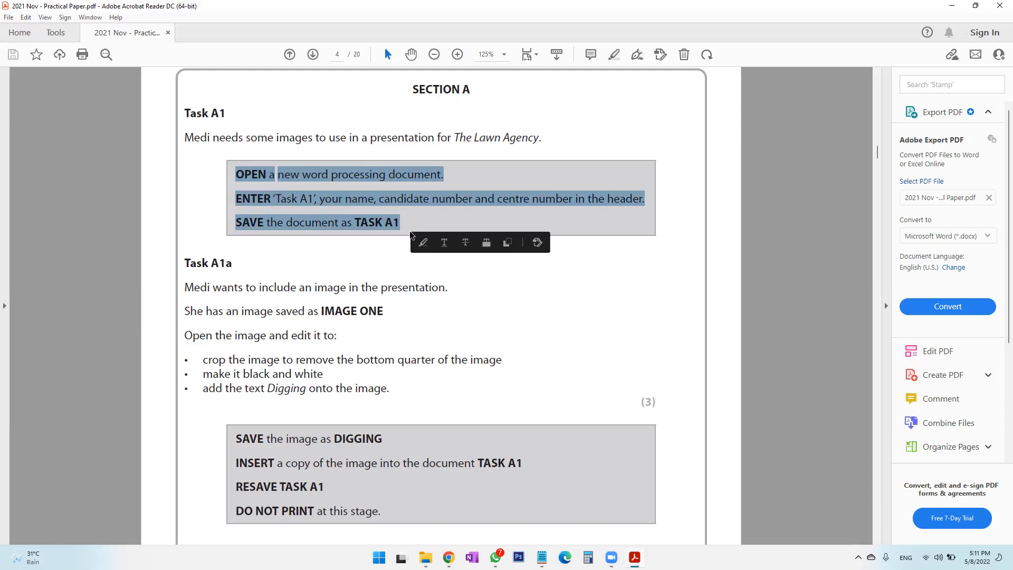
pyautogui.moveTo(246, 287); pyautogui.dragTo(422, 292)
pyautogui.moveTo(273, 311); pyautogui.dragTo(386, 313)
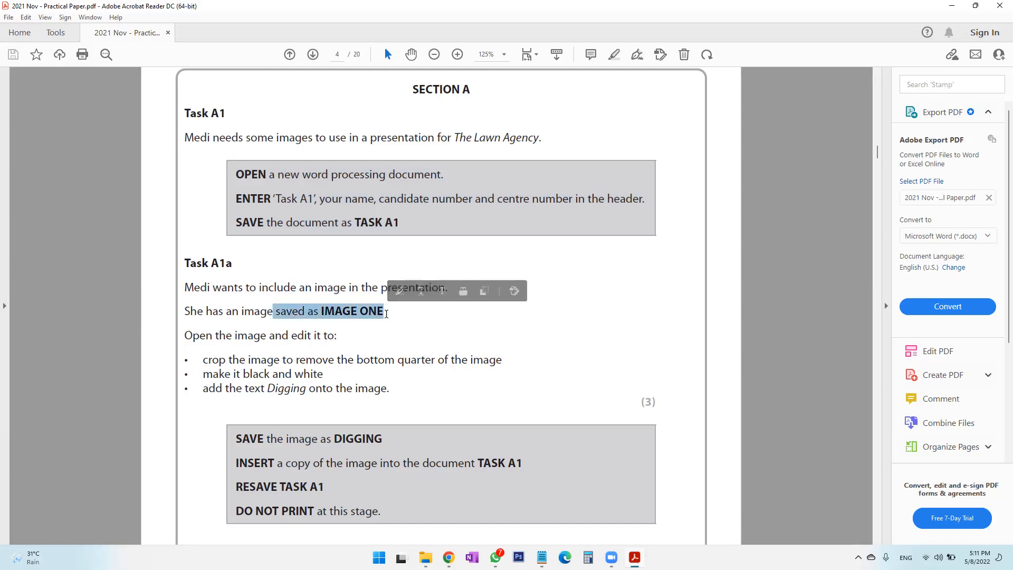
pyautogui.moveTo(269, 336); pyautogui.dragTo(326, 342)
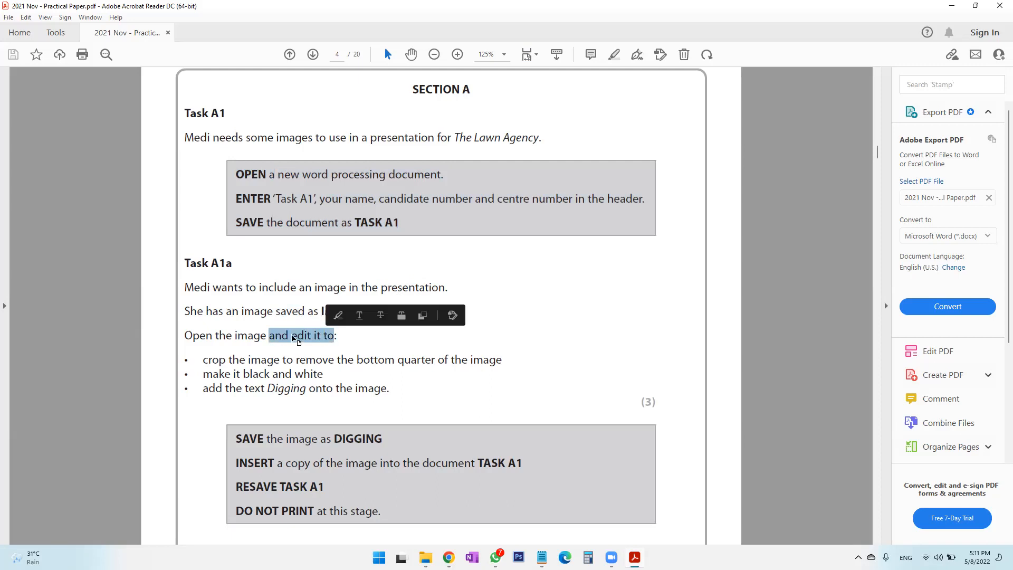
pyautogui.moveTo(230, 360); pyautogui.dragTo(331, 356)
pyautogui.moveTo(270, 375); pyautogui.dragTo(327, 373)
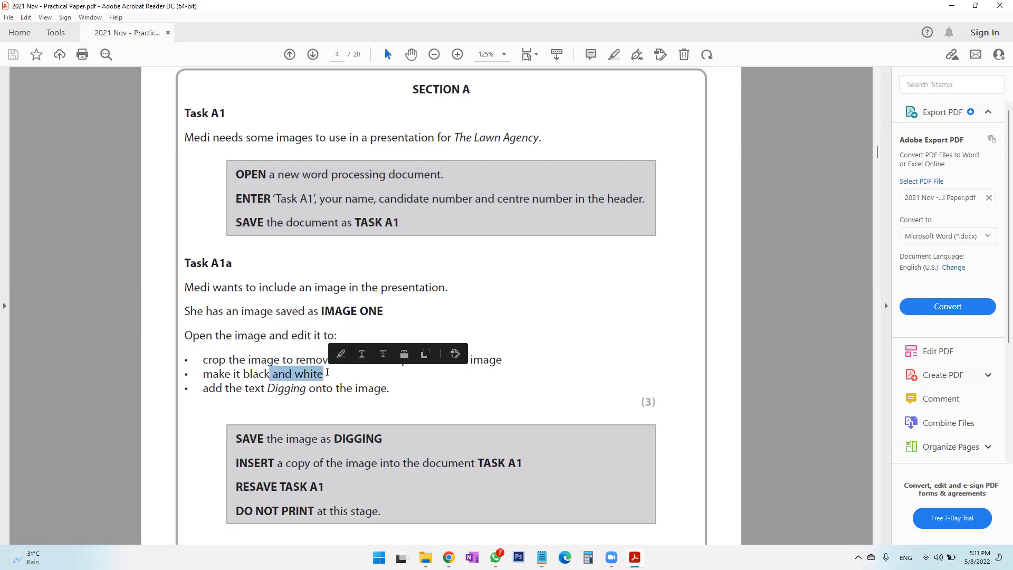
pyautogui.moveTo(245, 391); pyautogui.dragTo(372, 394)
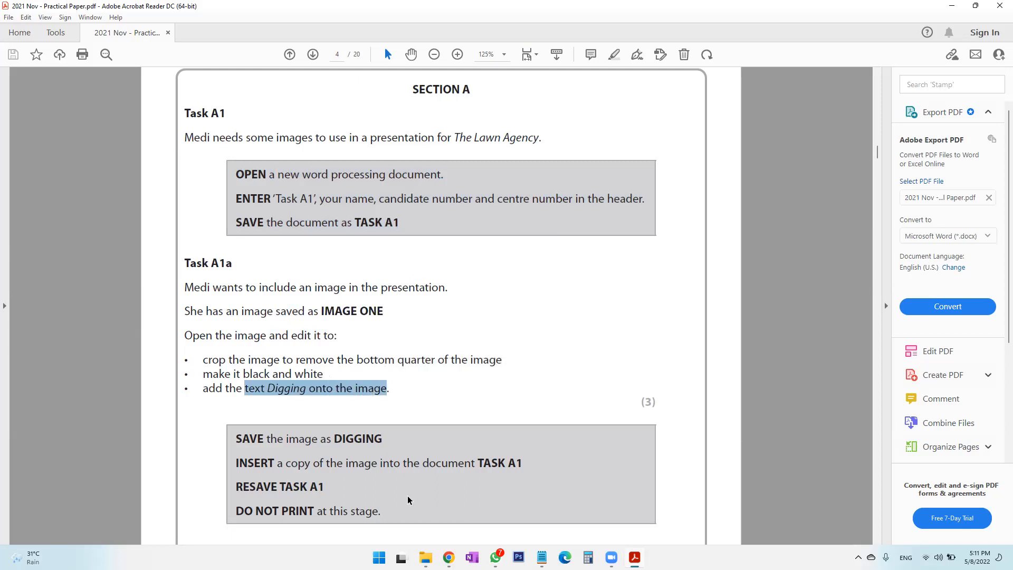
# Switch to the New folder window, open its IMAGES folder and select IMAGE ONE.
pyautogui.moveTo(425, 557)
pyautogui.click(516, 507)
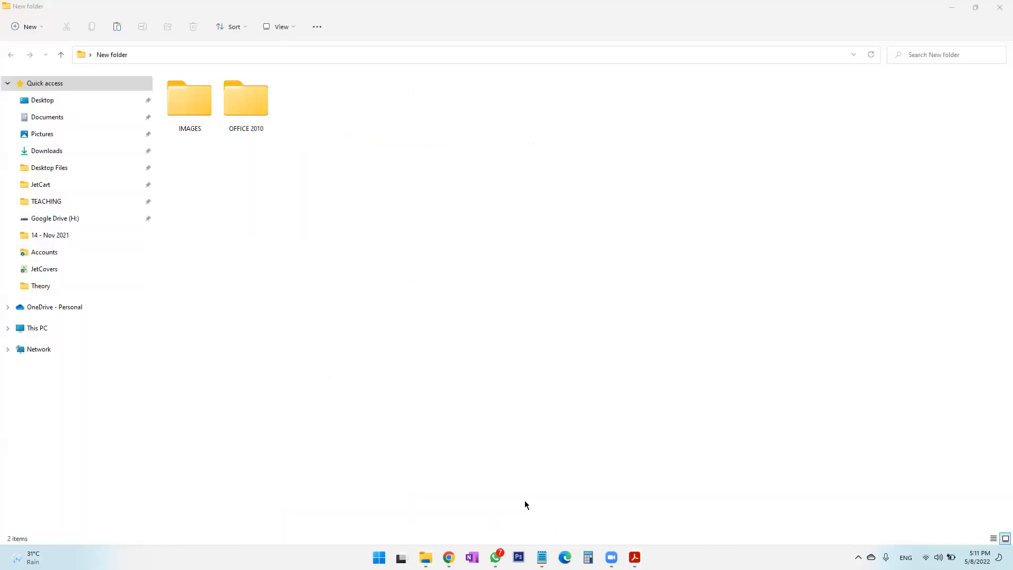
pyautogui.doubleClick(189, 115)
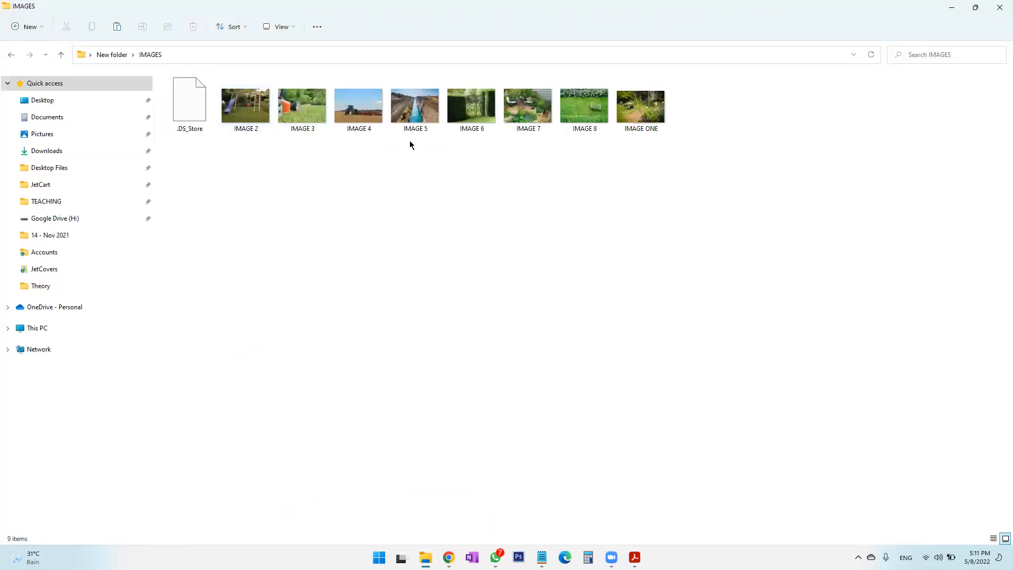
pyautogui.click(629, 119)
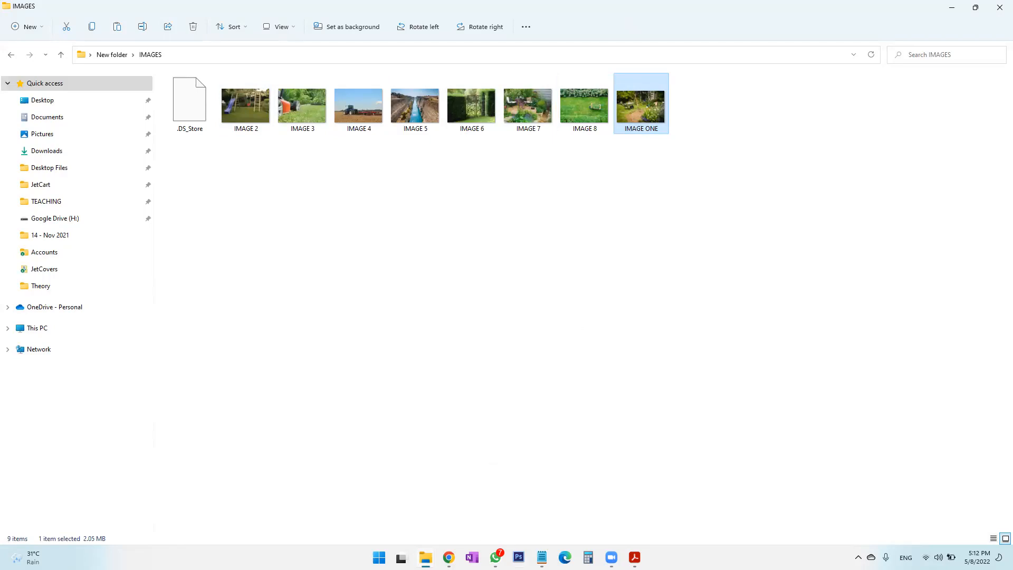
# Launch Photoshop, shrink its window beside the file list and open IMAGE ONE in it.
pyautogui.click(518, 557)
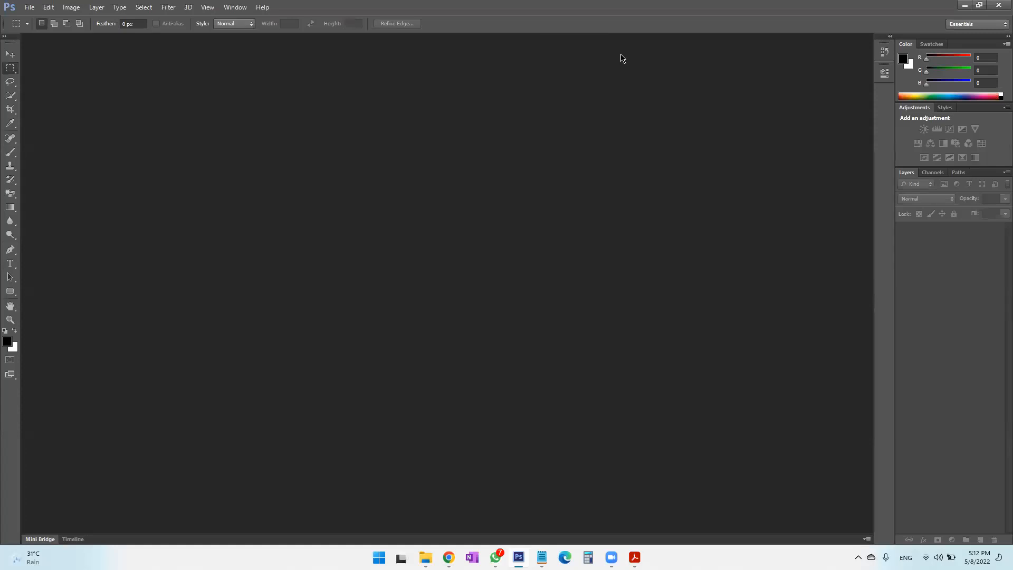
pyautogui.press('super+Down')
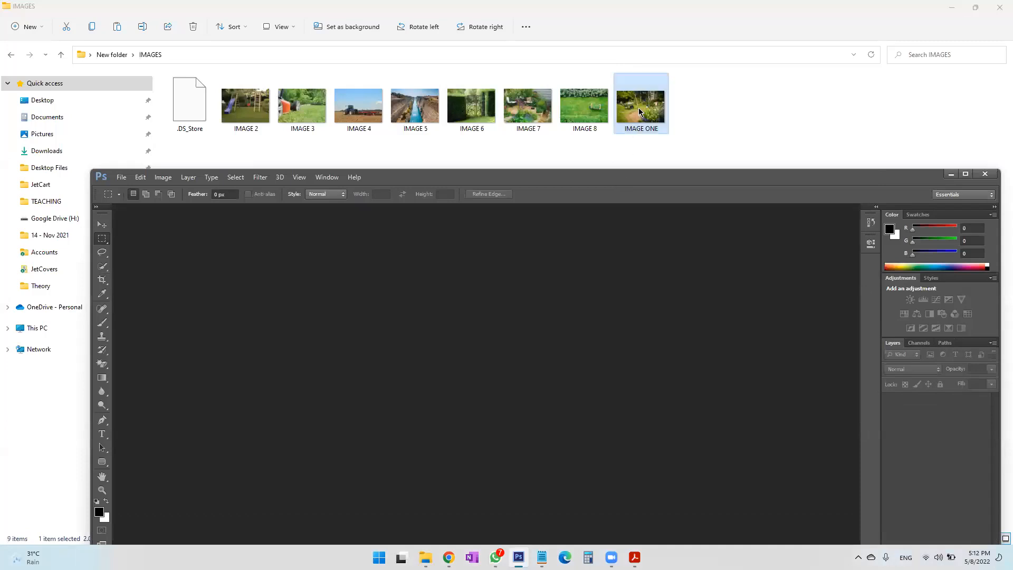
pyautogui.moveTo(615, 197); pyautogui.dragTo(480, 208)
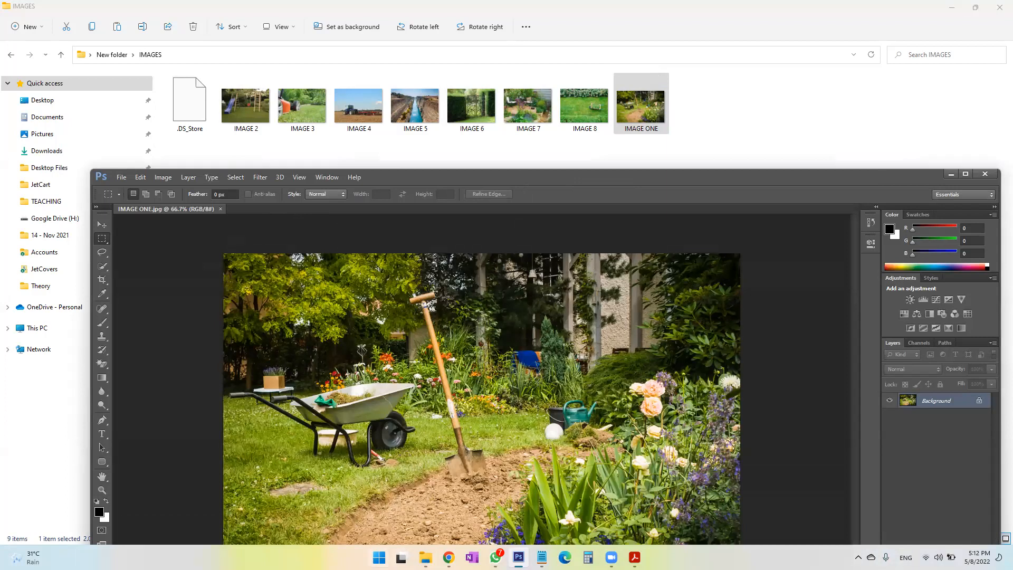
# Adjust the mouse pointer size to slightly above the smallest in the Windows accessibility settings, and close Settings.
pyautogui.press('super')
pyautogui.write('po')
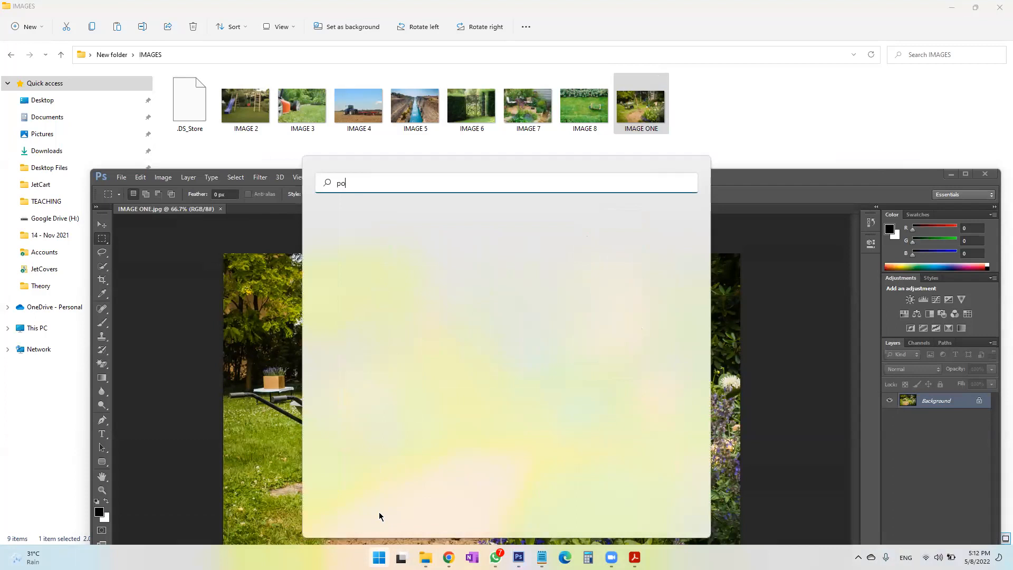
pyautogui.write('inter')
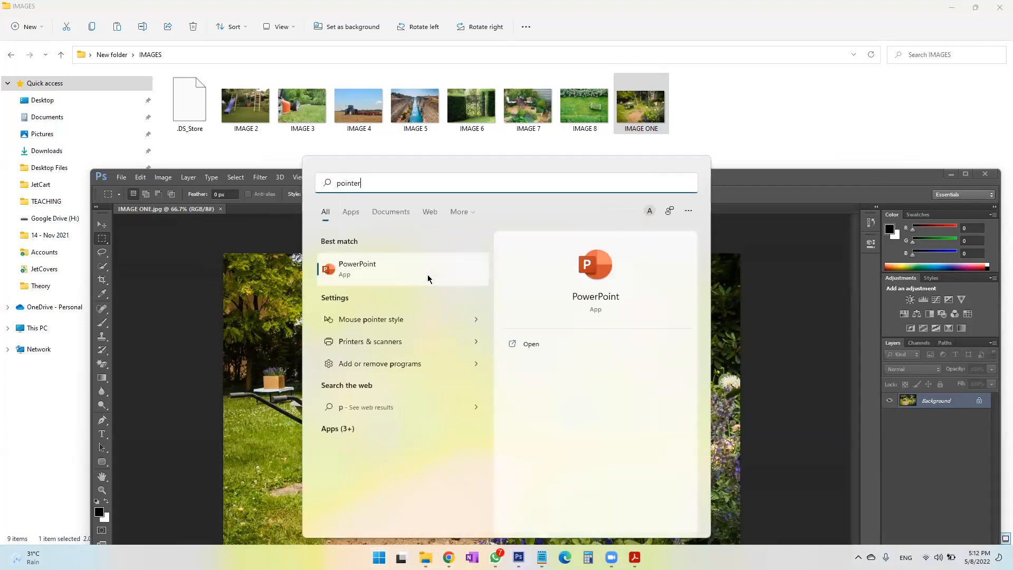
pyautogui.click(428, 276)
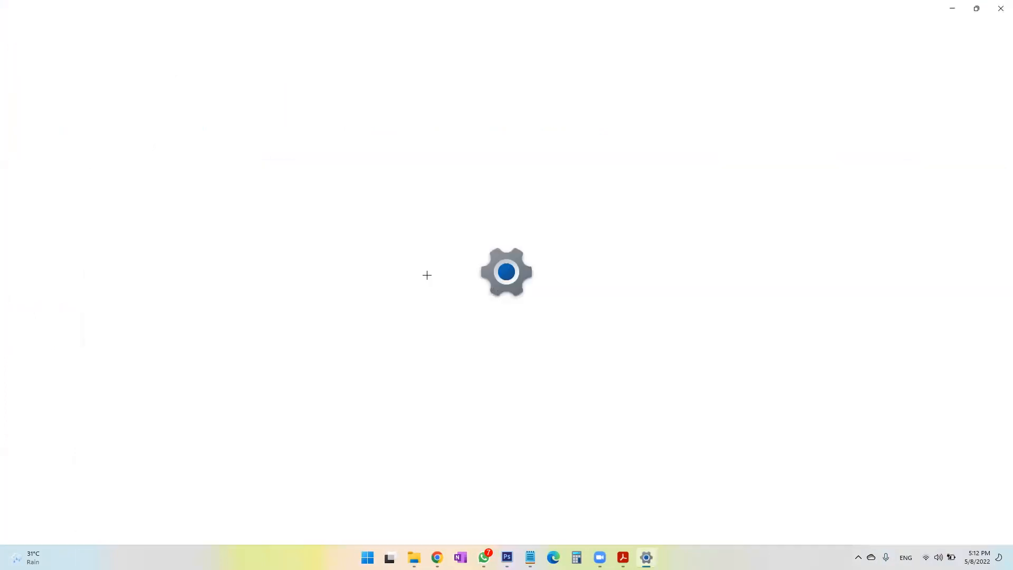
pyautogui.moveTo(560, 211); pyautogui.dragTo(575, 213)
pyautogui.click(566, 212)
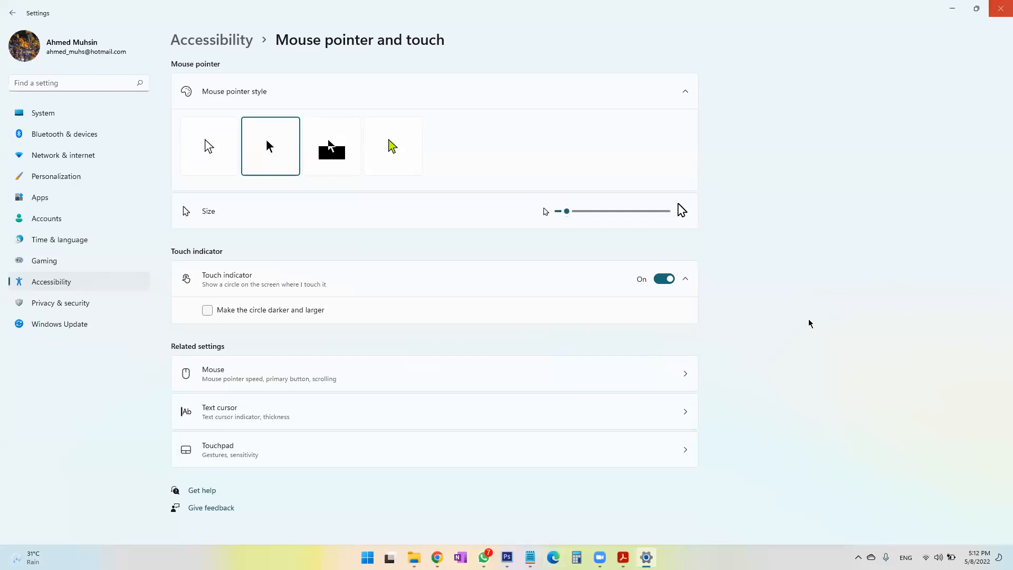
pyautogui.hotkey('alt', 'F4')
# Maximize the Photoshop window and recheck the Task A1a image instructions in the practical paper.
pyautogui.doubleClick(637, 179)
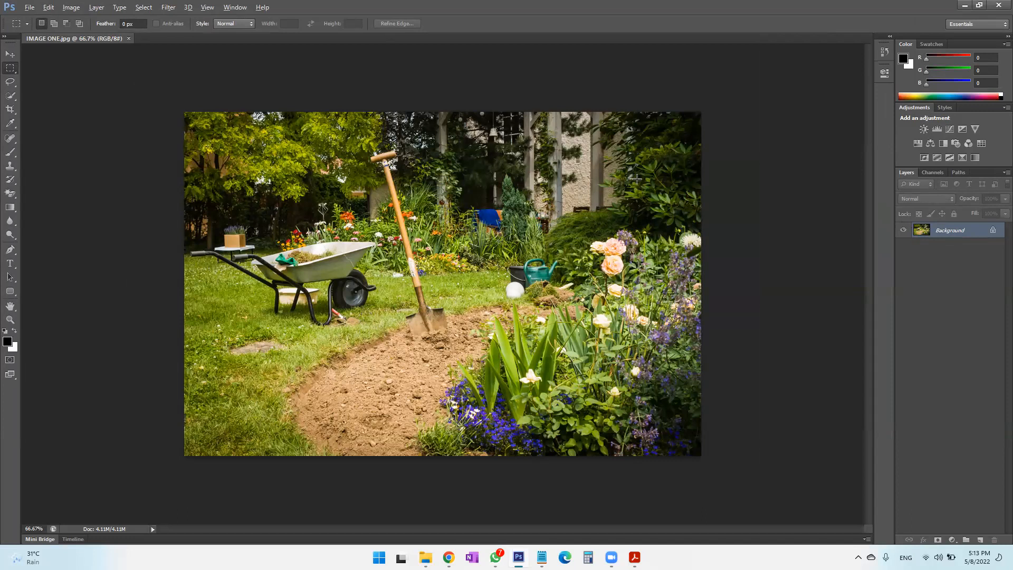
pyautogui.hotkey('alt', 'Tab')
pyautogui.hotkey('alt', 'Tab')
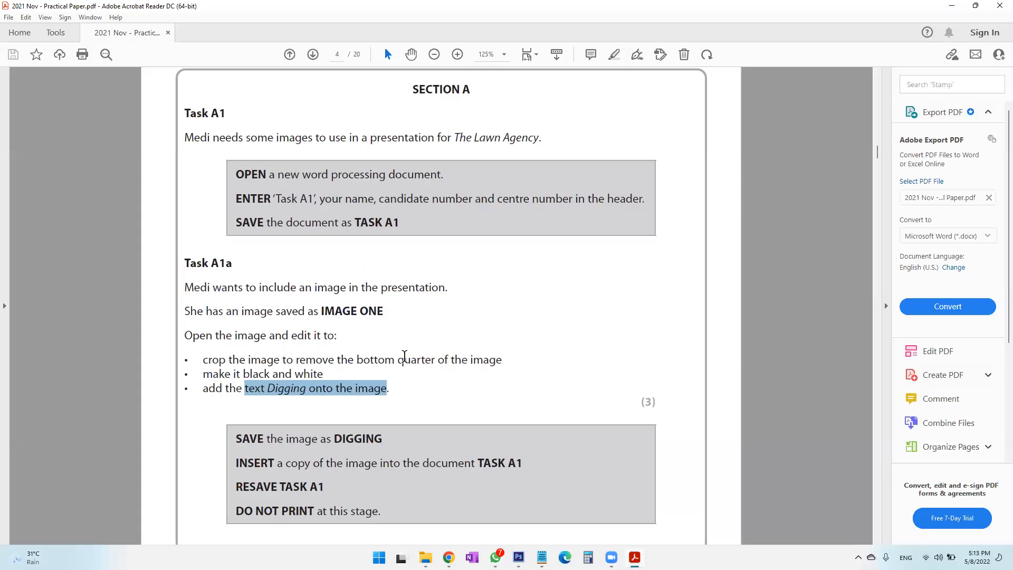
pyautogui.hotkey('alt', 'Tab')
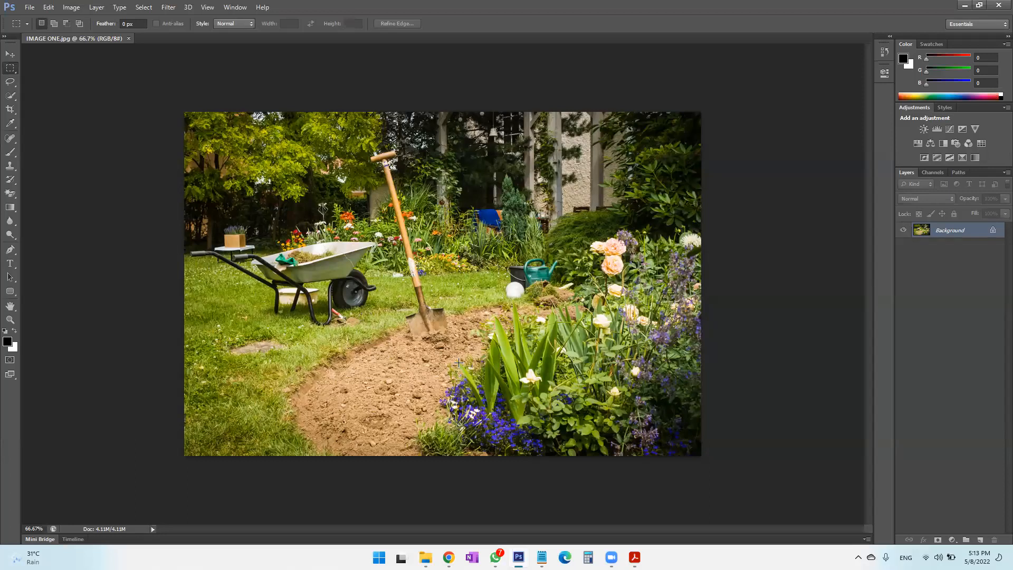
pyautogui.click(10, 109)
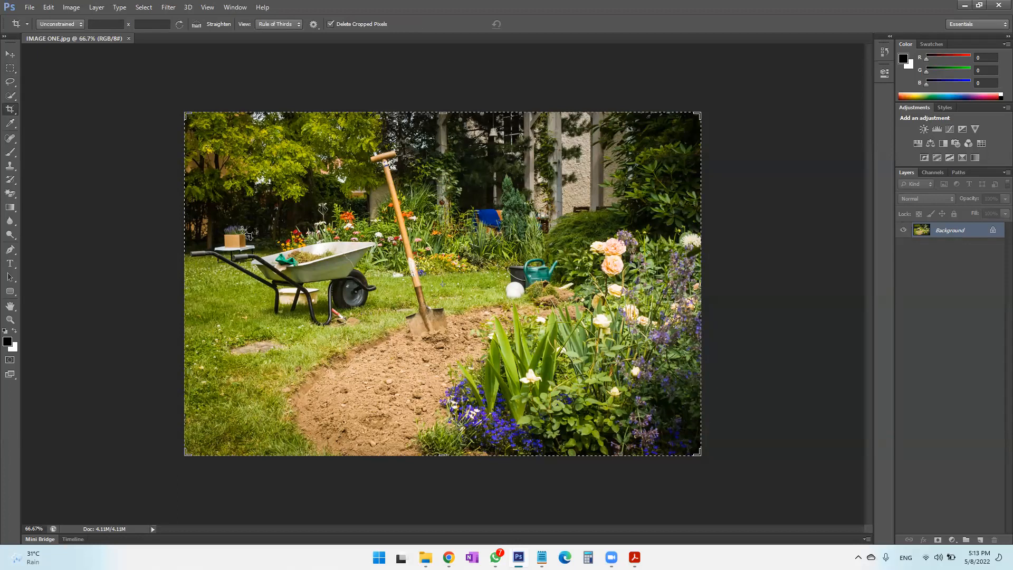
pyautogui.click(10, 54)
pyautogui.press('c')
pyautogui.click(10, 59)
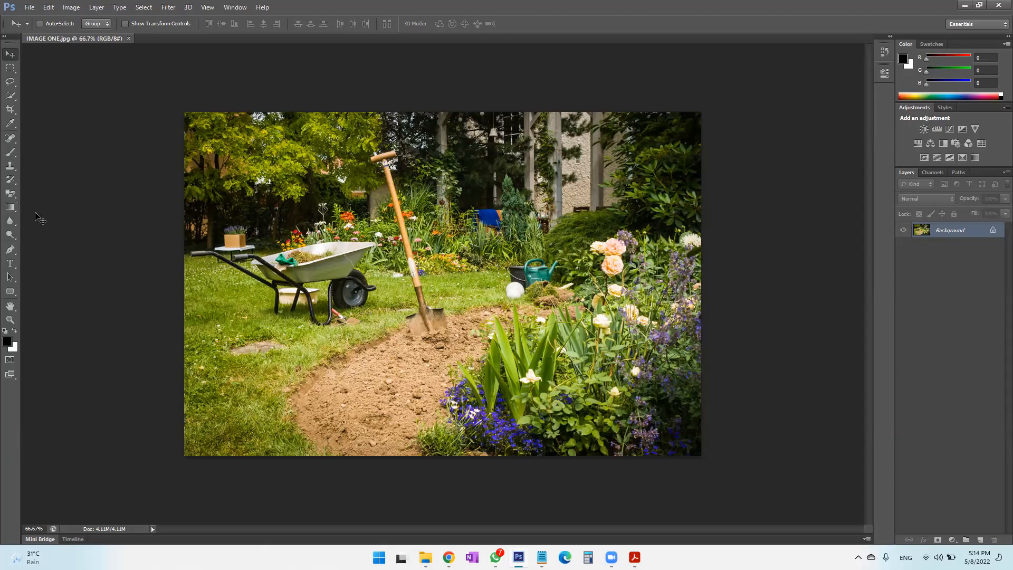
# Crop the image to remove its bottom quarter, checking the crop instruction in the practical paper.
pyautogui.click(10, 123)
pyautogui.press('c')
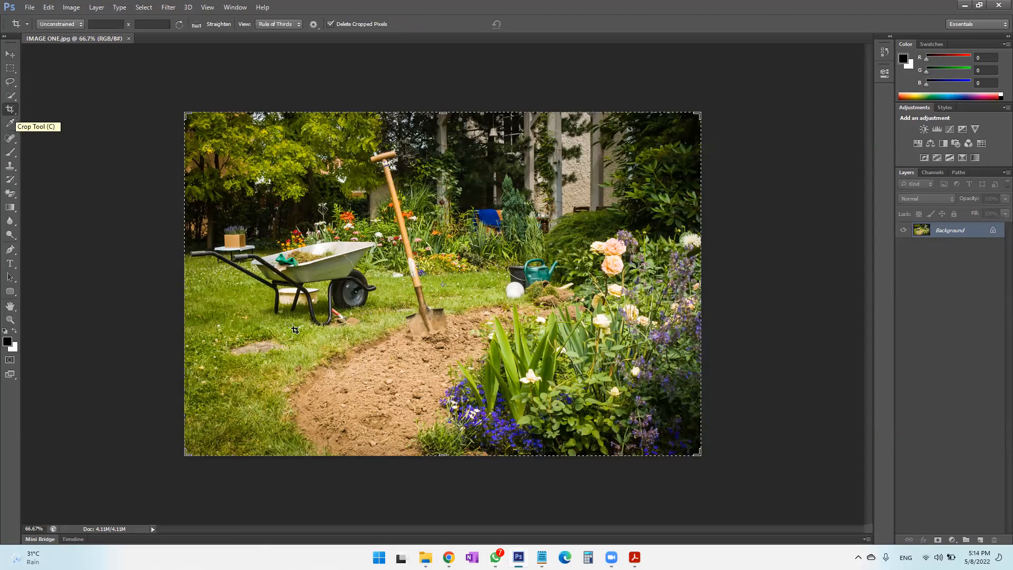
pyautogui.hotkey('alt', 'Tab')
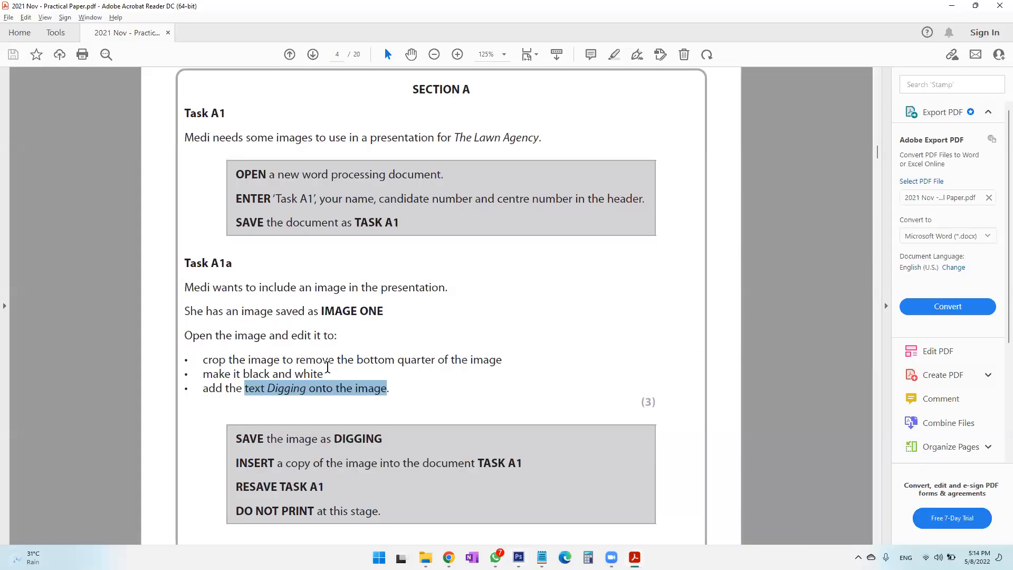
pyautogui.hotkey('alt', 'Tab')
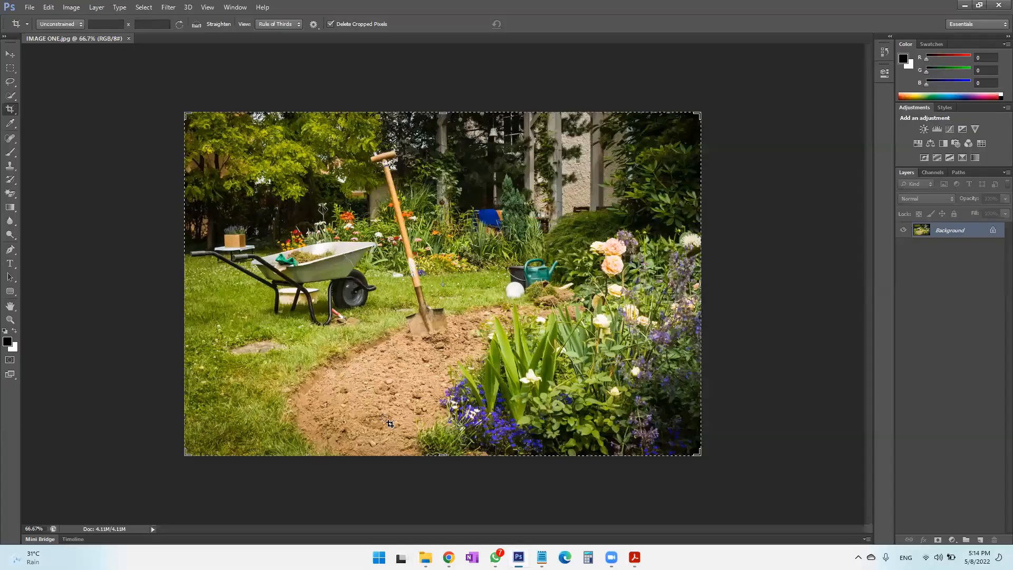
pyautogui.moveTo(441, 456); pyautogui.dragTo(446, 424)
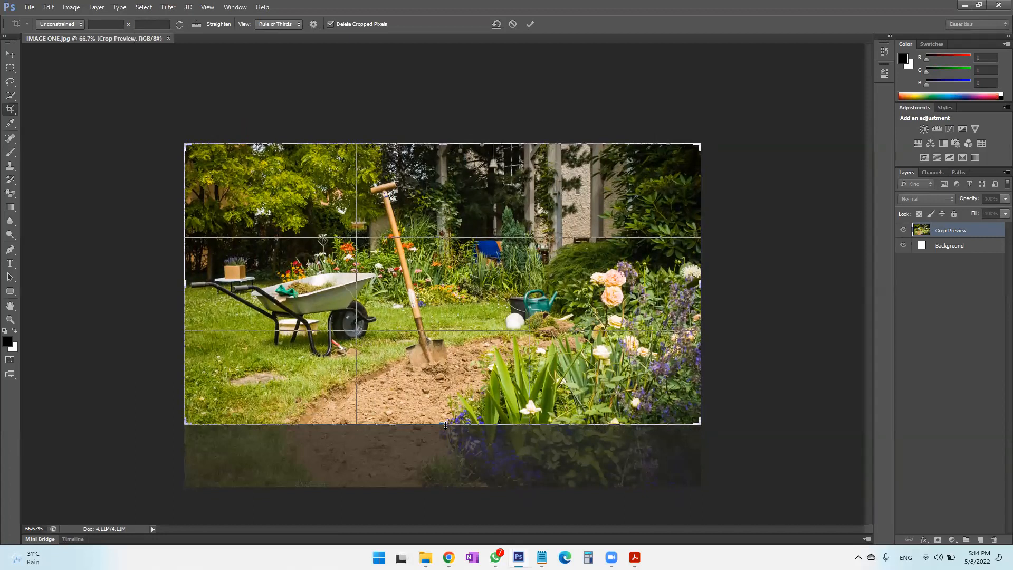
pyautogui.press('Return')
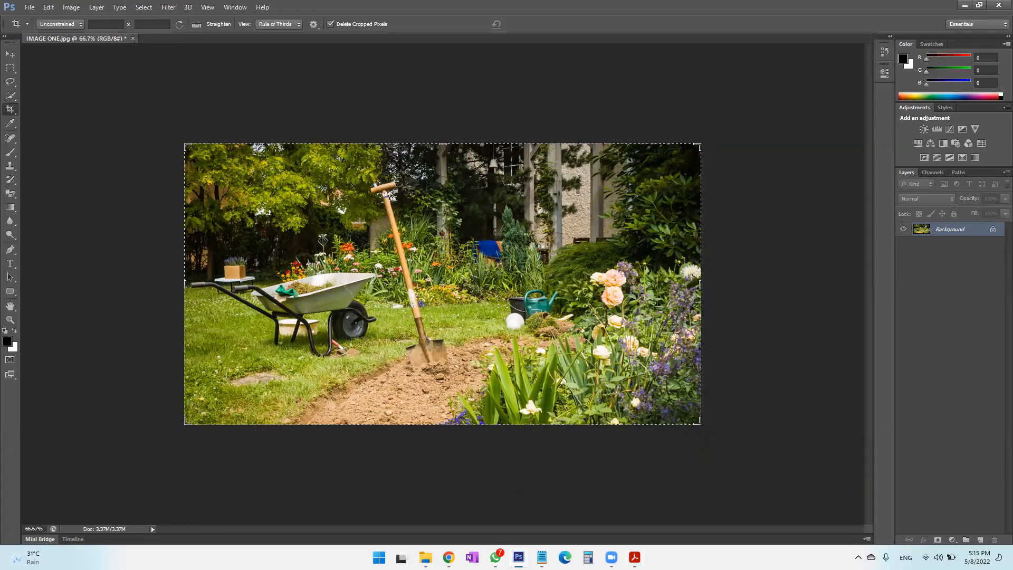
# Display the edit history with a taller list and compare the opened and cropped states, ending on the cropped one.
pyautogui.moveTo(635, 555)
pyautogui.click(234, 7)
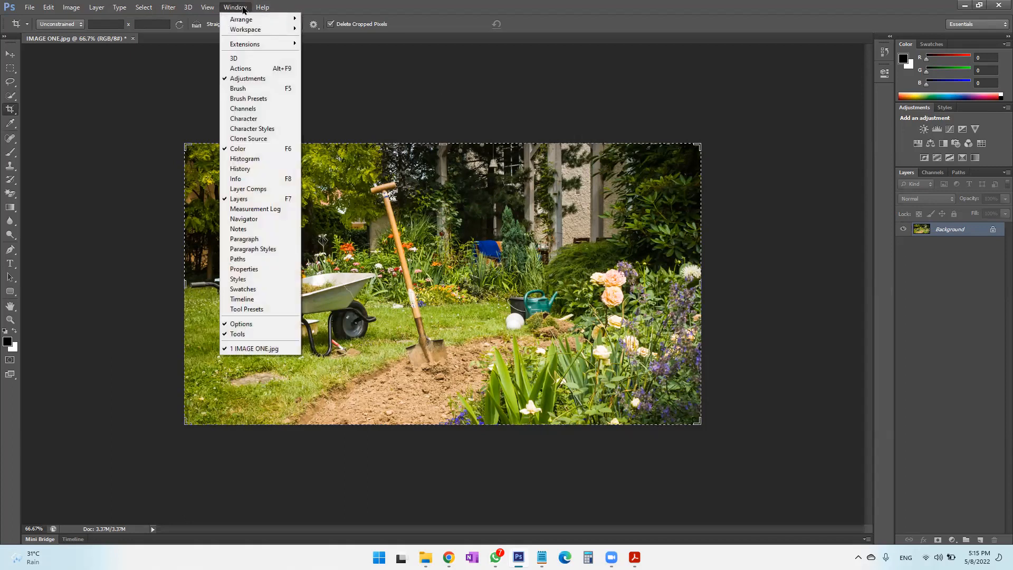
pyautogui.click(240, 169)
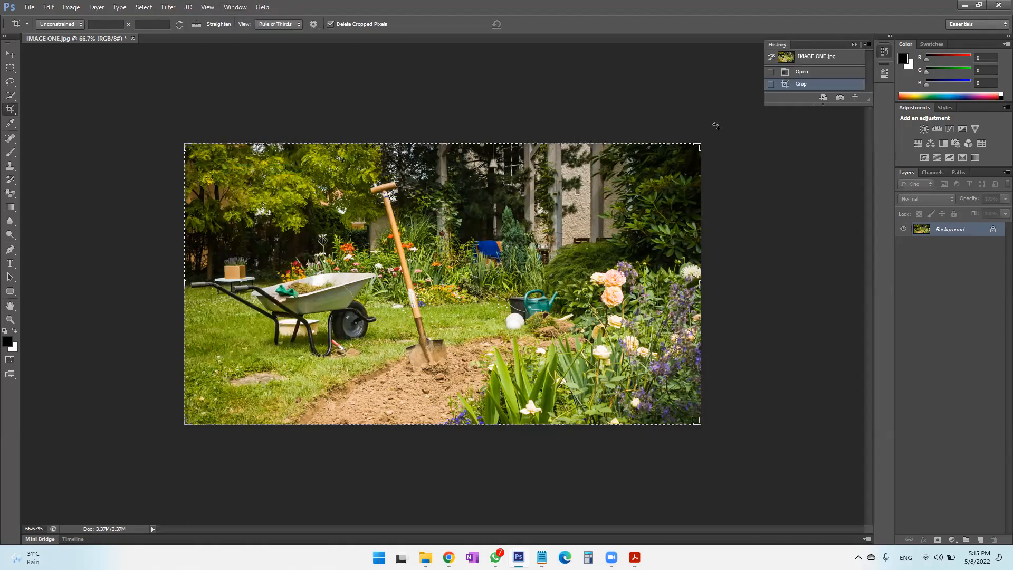
pyautogui.moveTo(815, 106); pyautogui.dragTo(819, 194)
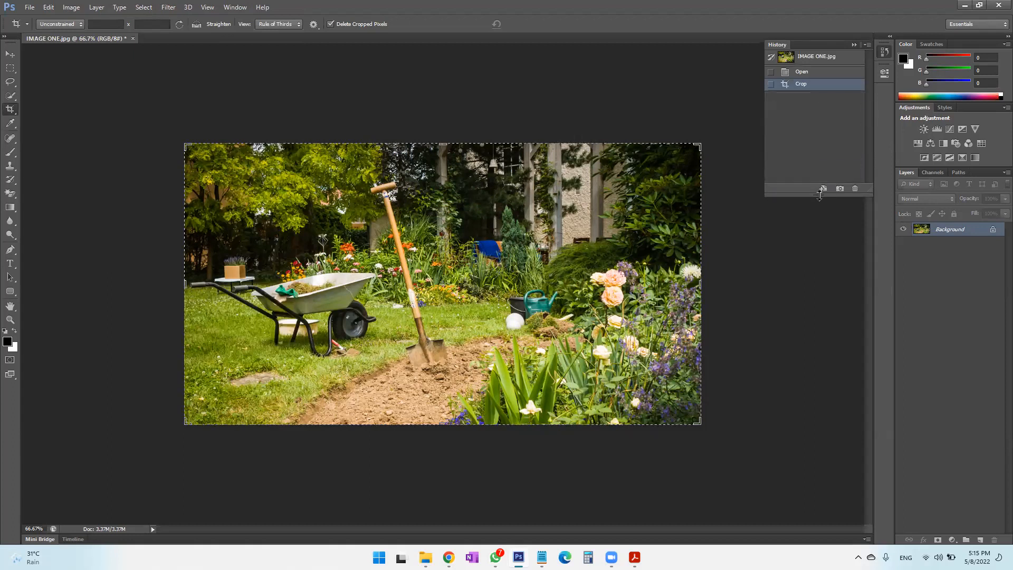
pyautogui.click(802, 73)
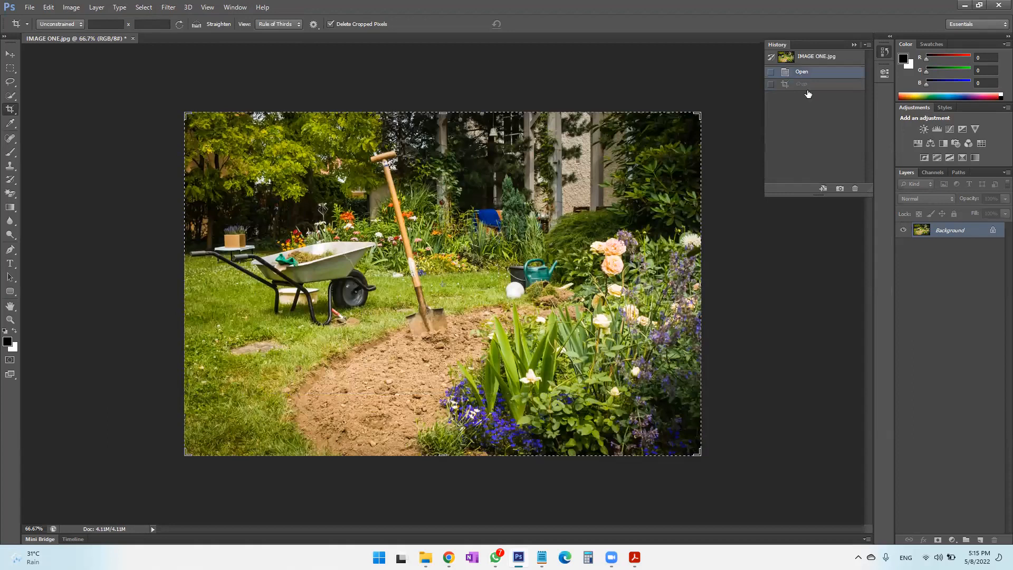
pyautogui.click(808, 86)
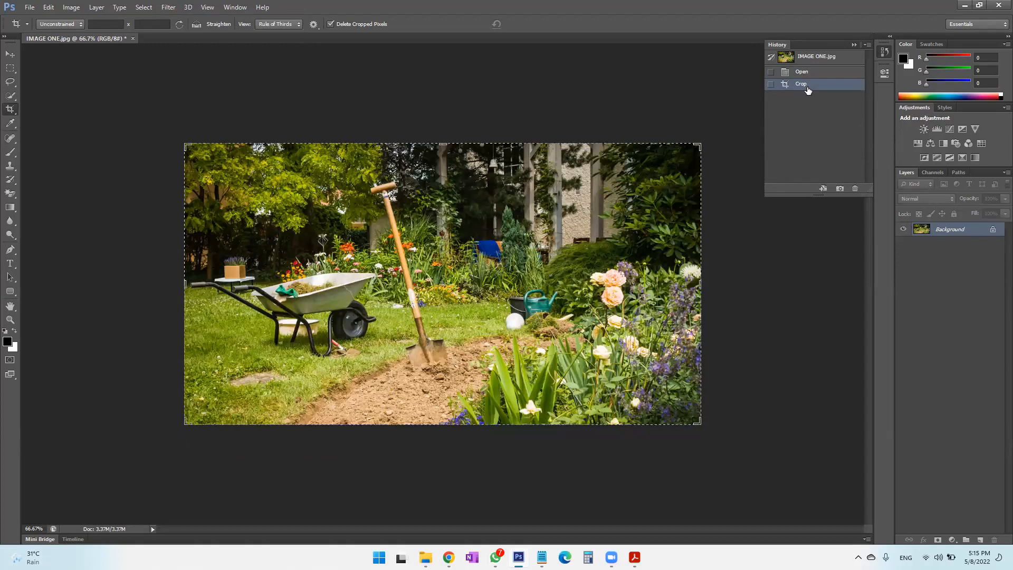
# Check the black and white instruction in the practical paper and convert the image to Grayscale, discarding its color information.
pyautogui.hotkey('alt', 'Tab')
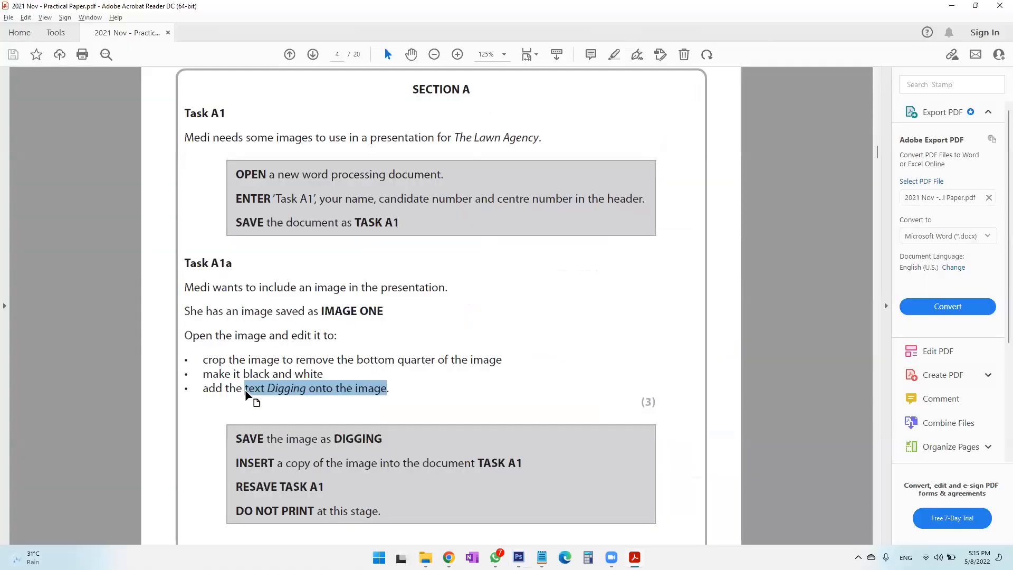
pyautogui.hotkey('alt', 'Tab')
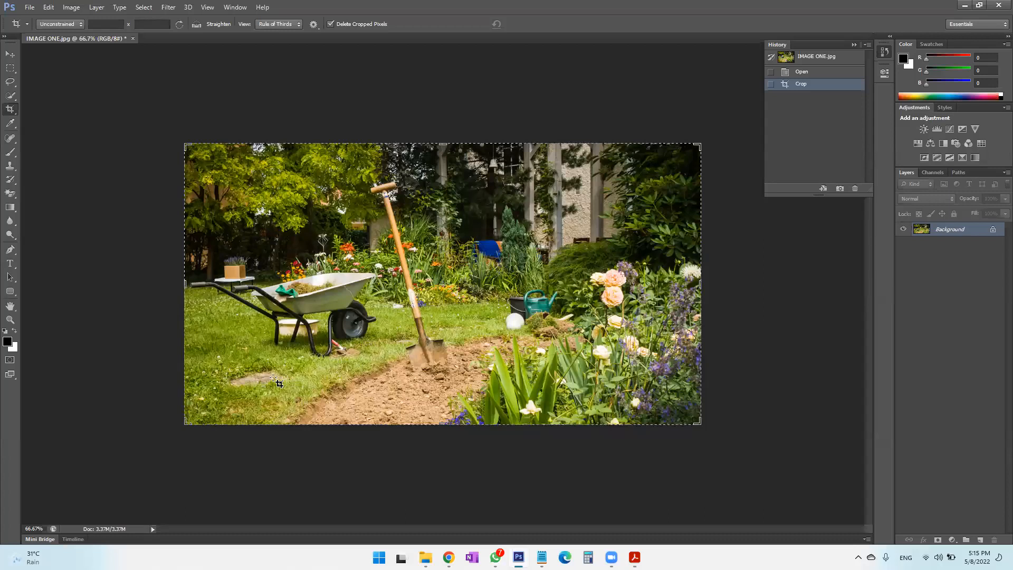
pyautogui.click(75, 15)
pyautogui.moveTo(87, 34)
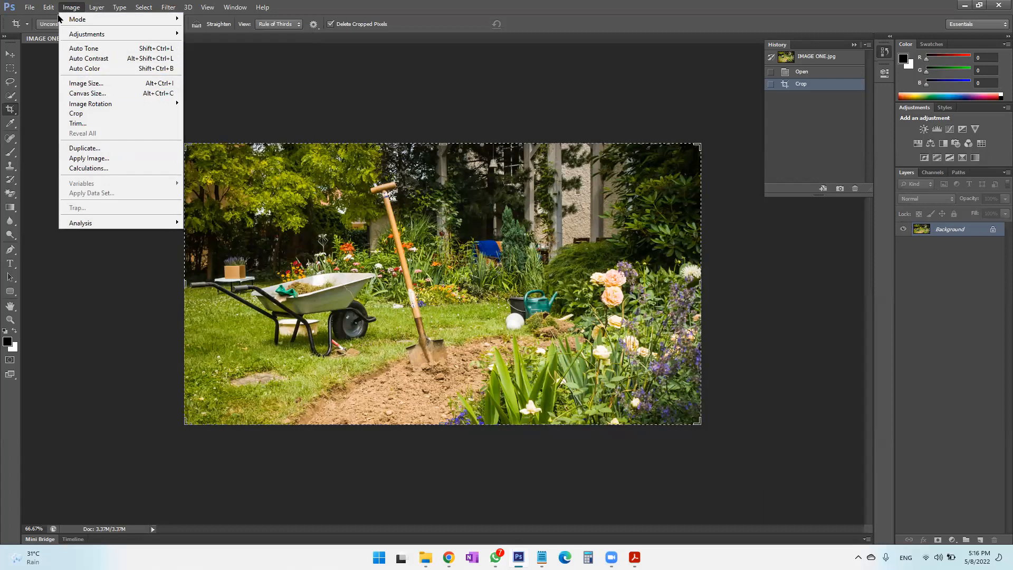
pyautogui.moveTo(49, 7)
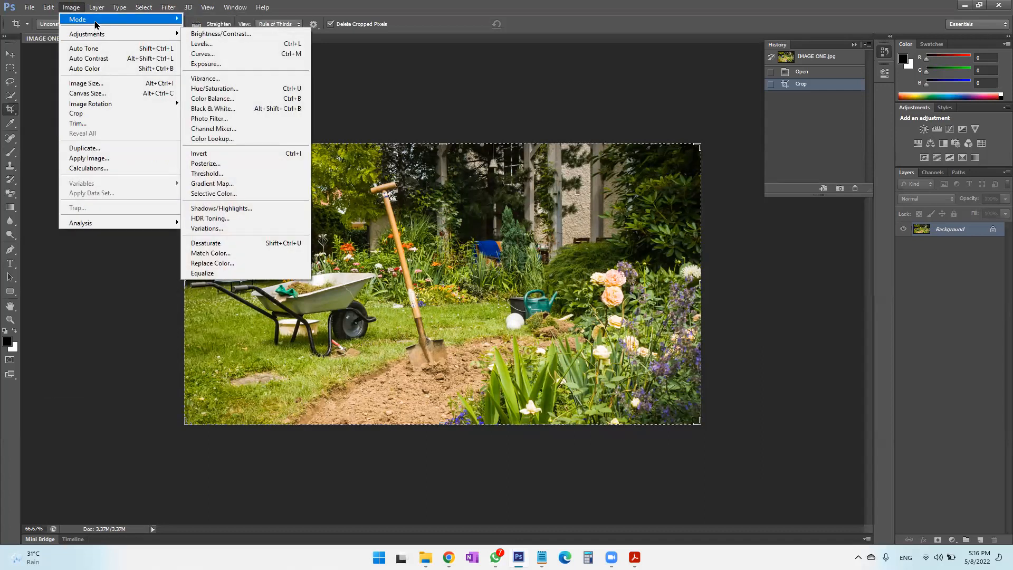
pyautogui.click(212, 30)
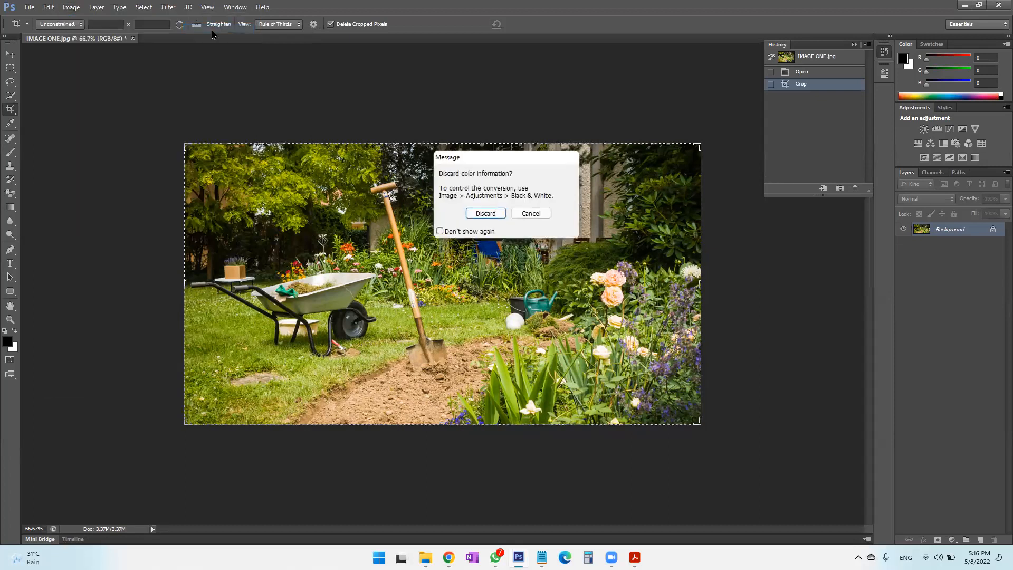
pyautogui.click(497, 215)
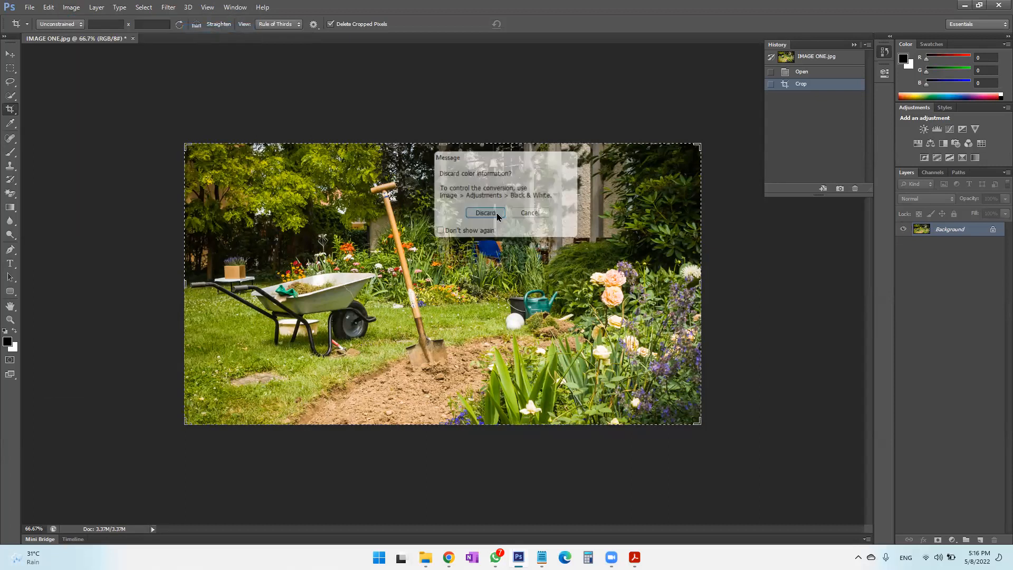
# Return the image to its Crop history state, undoing the grayscale conversion.
pyautogui.click(809, 77)
pyautogui.click(806, 86)
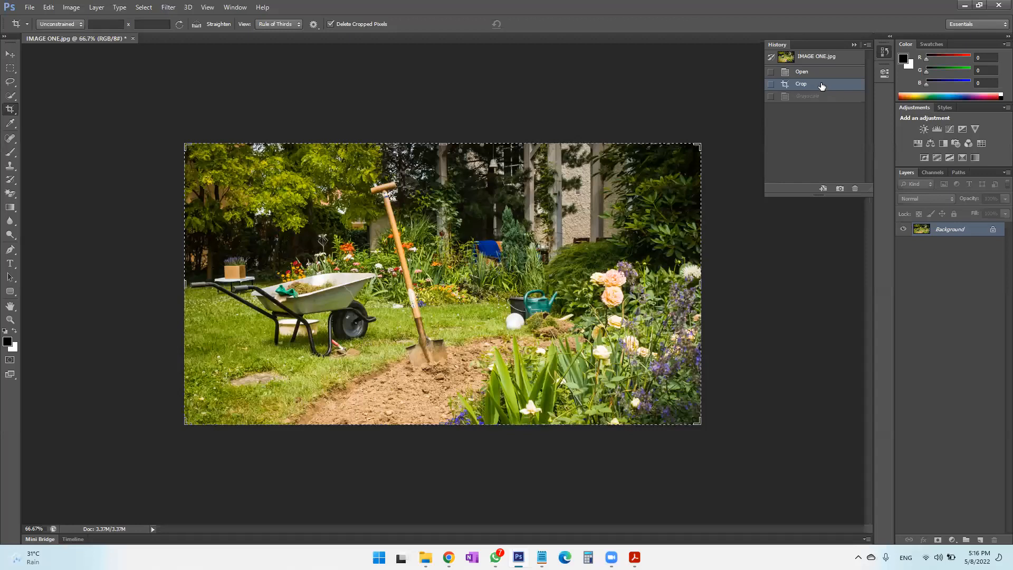
pyautogui.rightClick(822, 91)
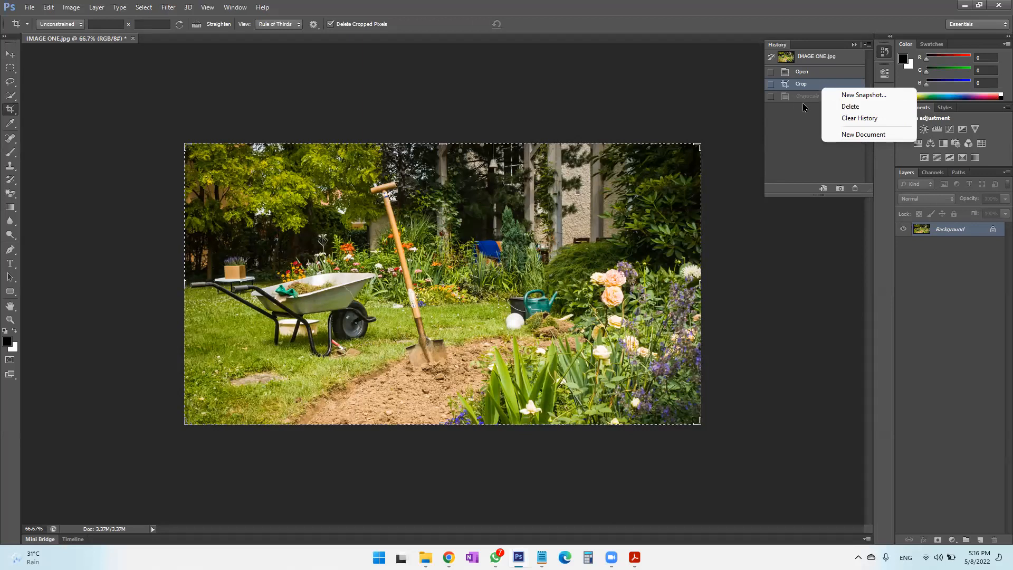
pyautogui.click(797, 129)
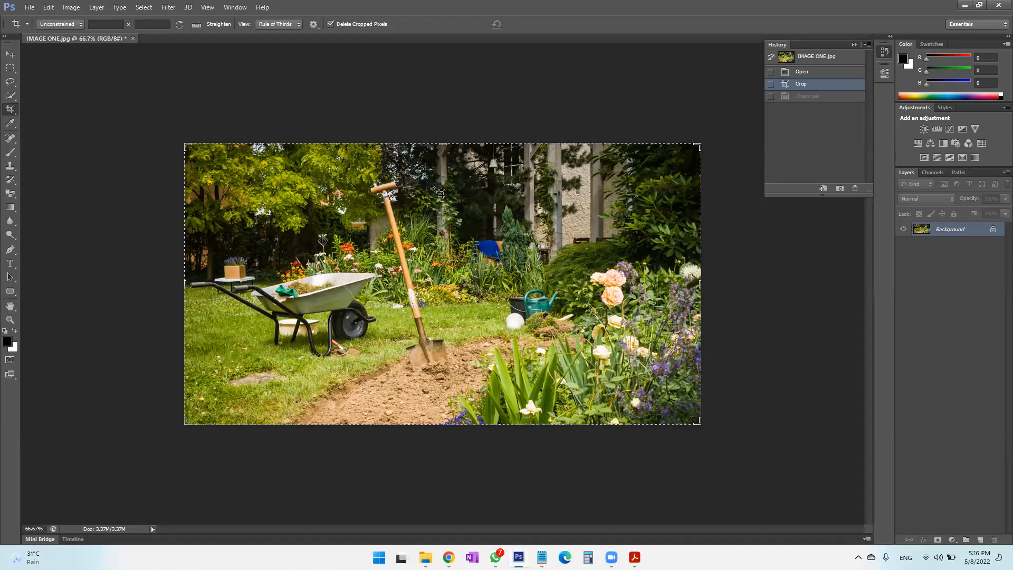
pyautogui.click(72, 7)
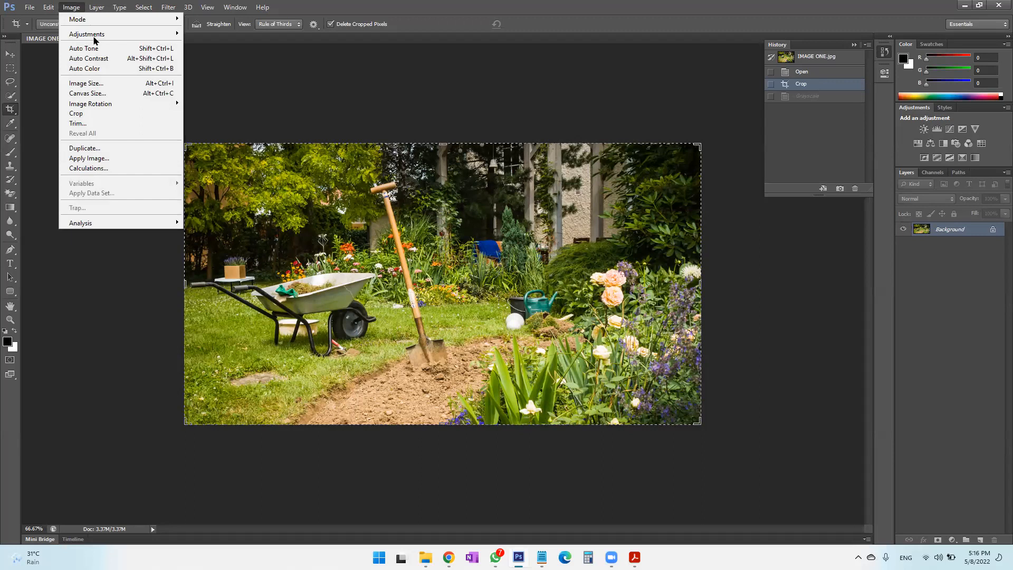
pyautogui.moveTo(97, 37)
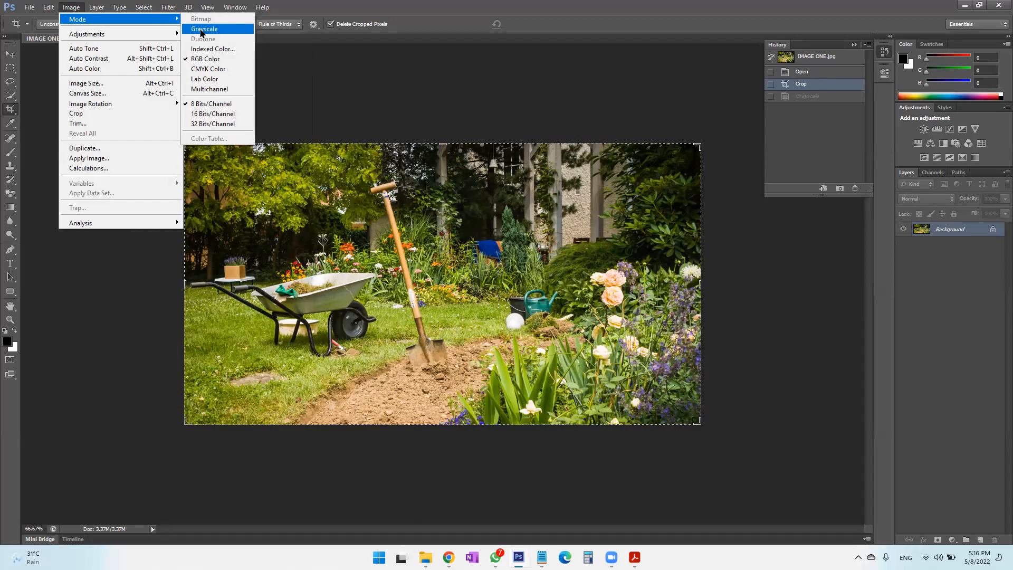
pyautogui.click(201, 30)
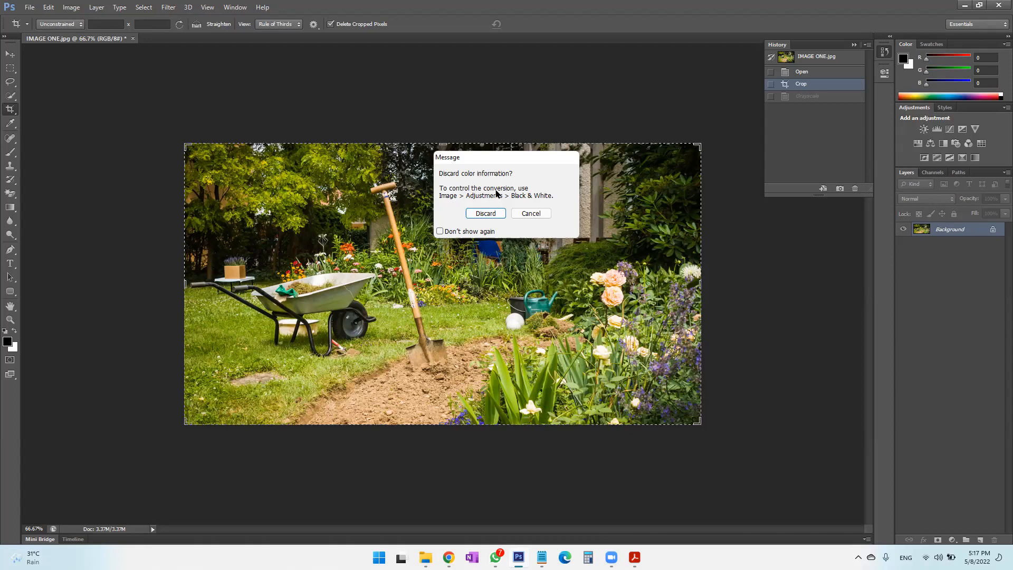
pyautogui.click(528, 214)
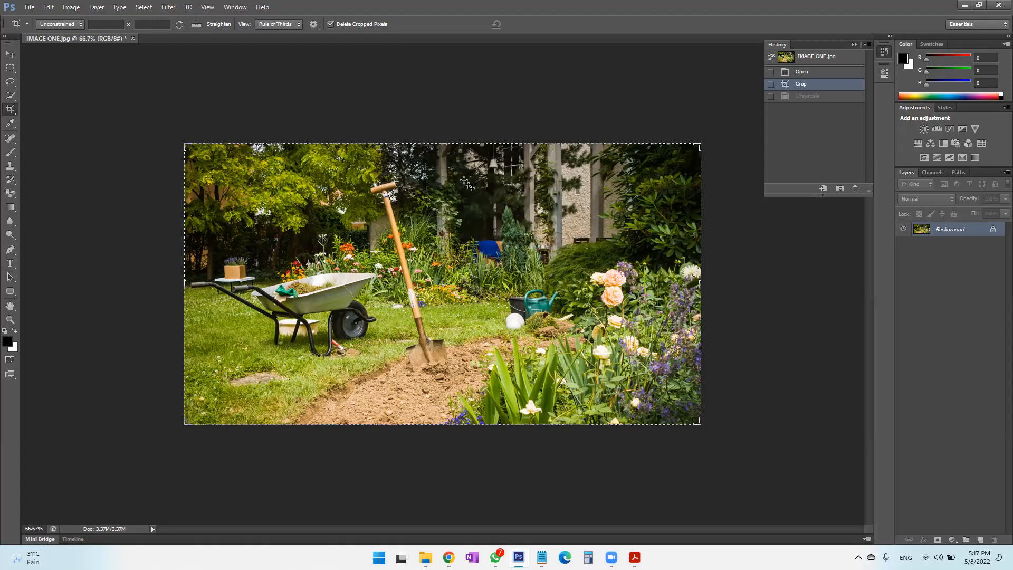
# Convert the cropped image to Grayscale mode and discard the color information.
pyautogui.click(77, 9)
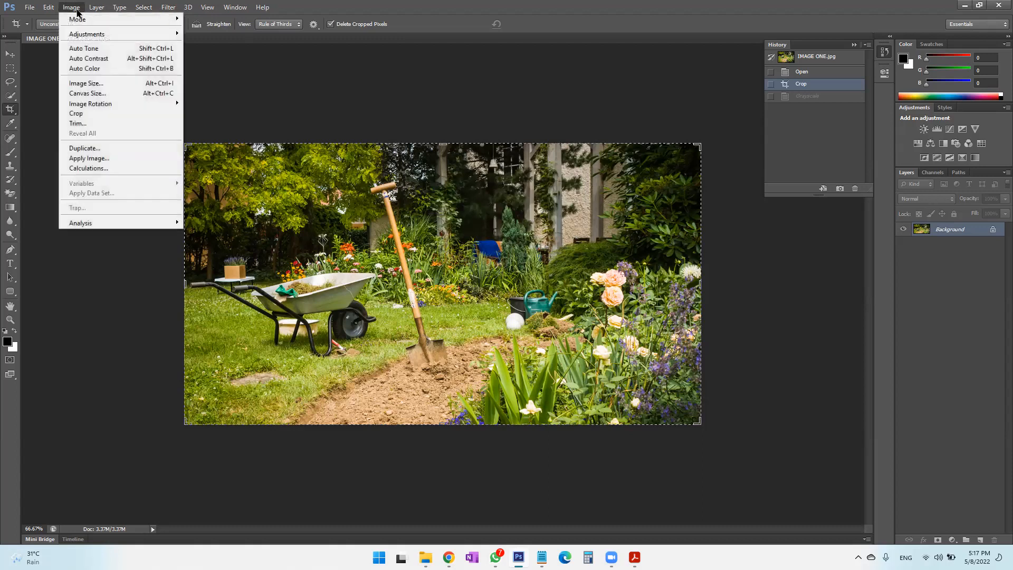
pyautogui.moveTo(95, 22)
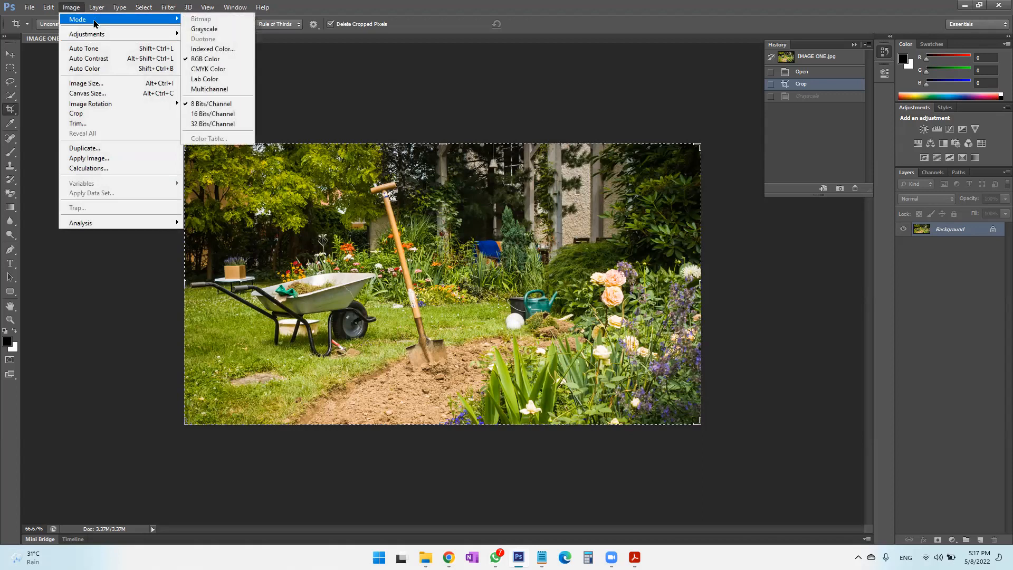
pyautogui.click(202, 30)
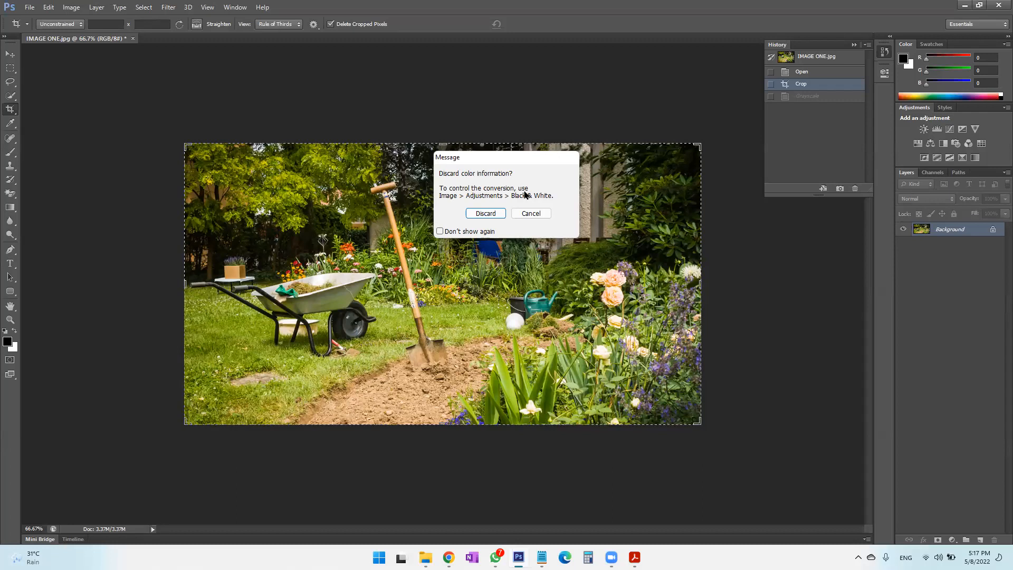
pyautogui.click(495, 214)
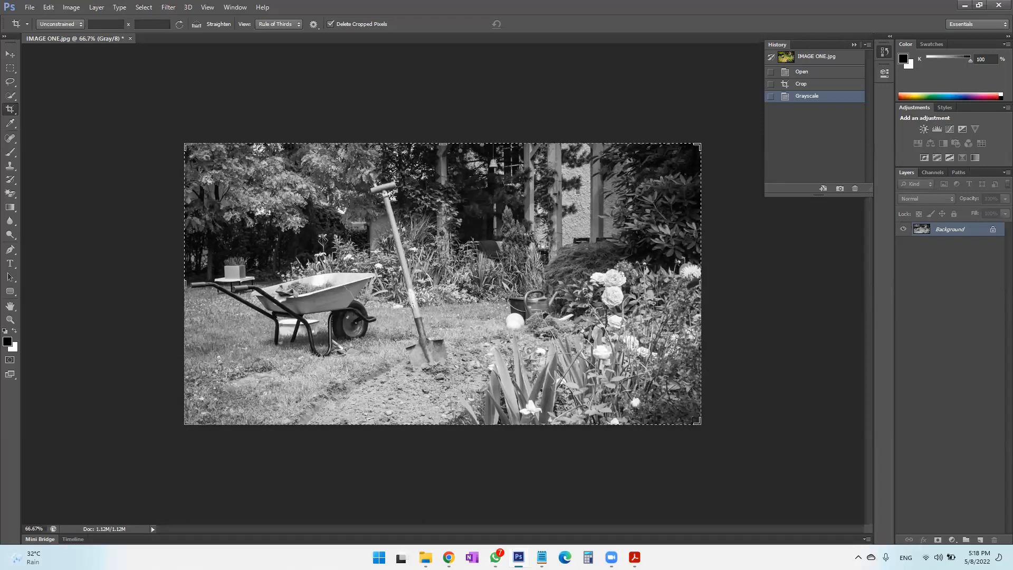
# Recheck the text instruction in the practical paper and draw a wide text box across the lower part of the image.
pyautogui.click(634, 558)
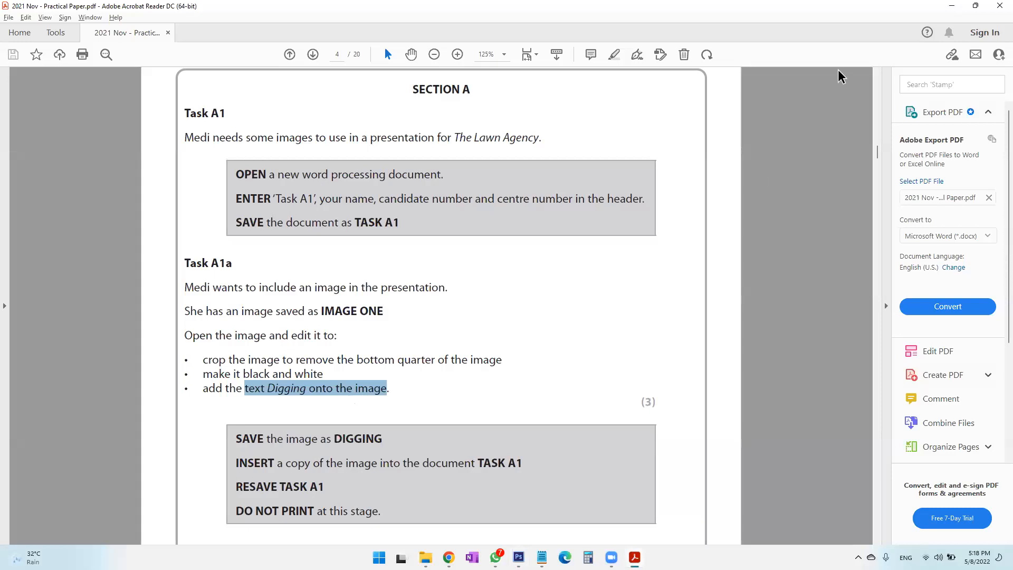
pyautogui.hotkey('alt', 'Tab')
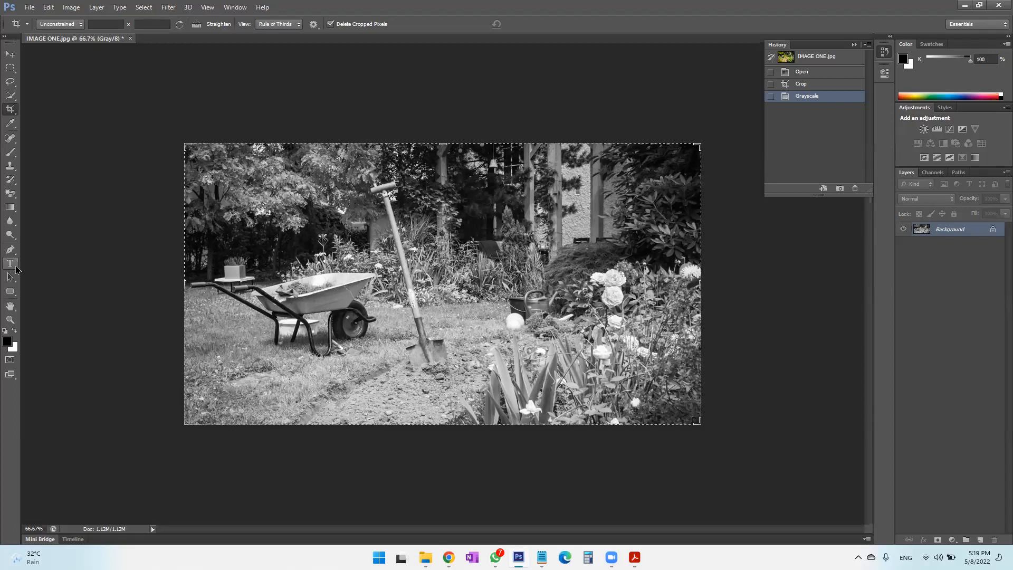
pyautogui.click(16, 267)
pyautogui.hotkey('alt', 'Tab')
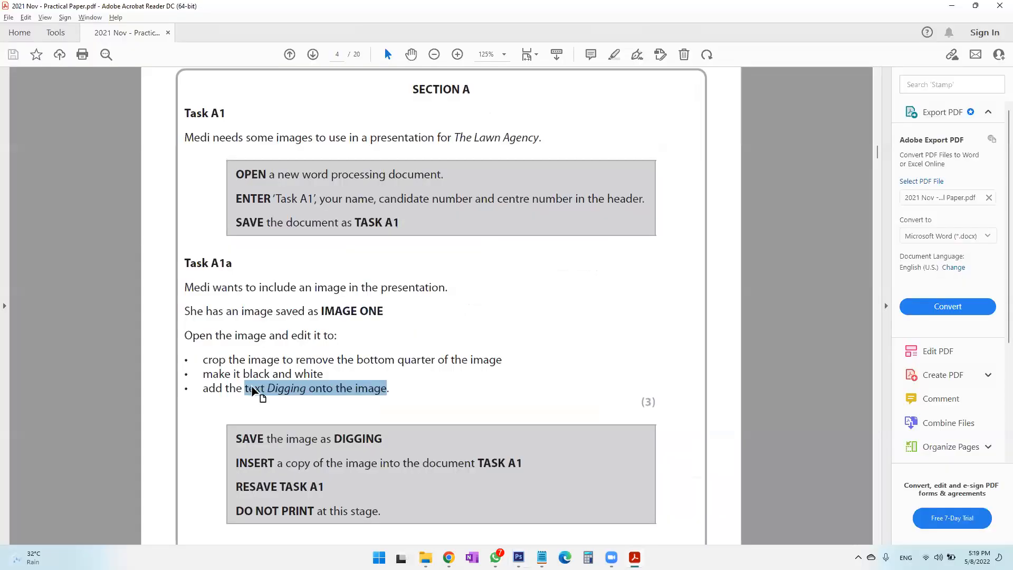
pyautogui.hotkey('alt', 'Tab')
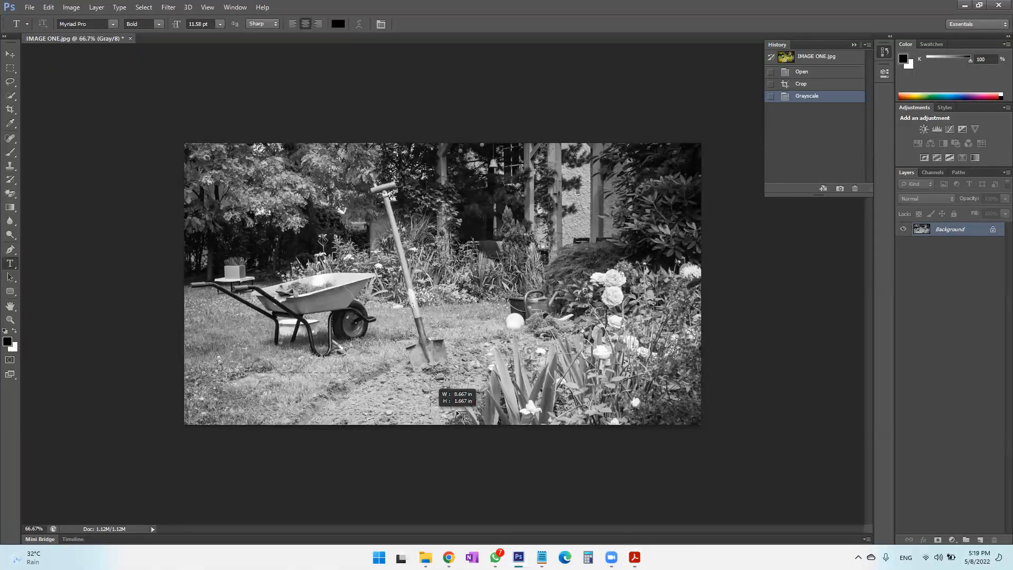
pyautogui.click(506, 408)
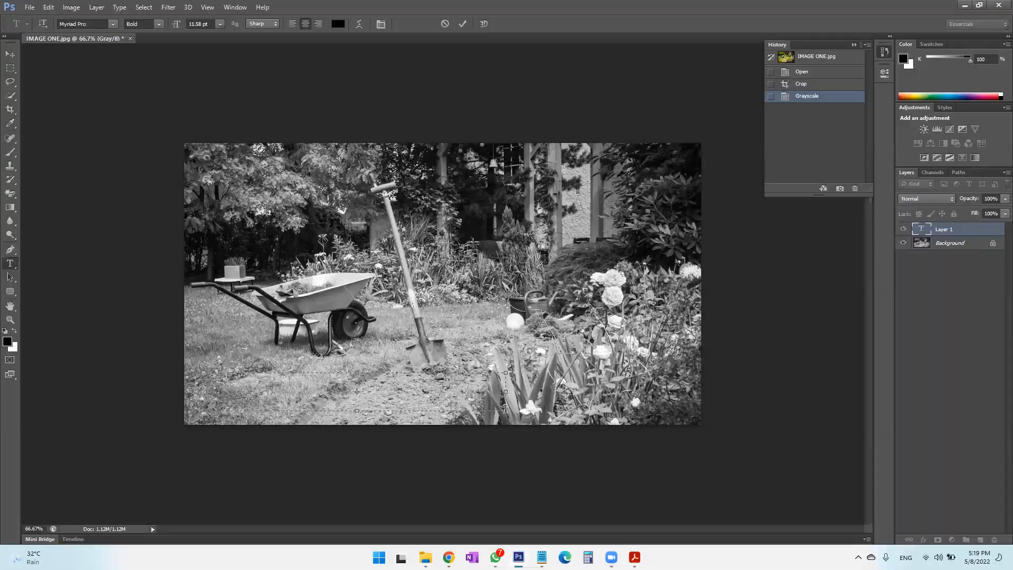
# Recheck the wording in the practical paper and enter "Digging onto the Image" in the text box.
pyautogui.hotkey('alt', 'Tab')
pyautogui.hotkey('alt', 'Tab')
pyautogui.write('Dream Estate')
pyautogui.write(' image')
# Enlarge the whole "Digging onto the Image" text, trying 30 pt and settling on 60 pt.
pyautogui.hotkey('ctrl', 'a')
pyautogui.click(221, 24)
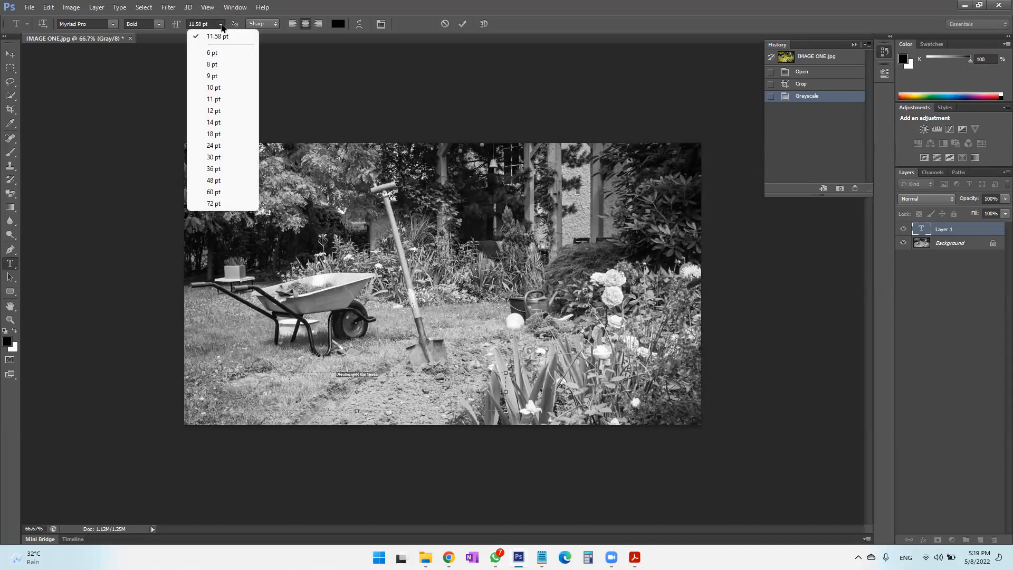
pyautogui.click(215, 157)
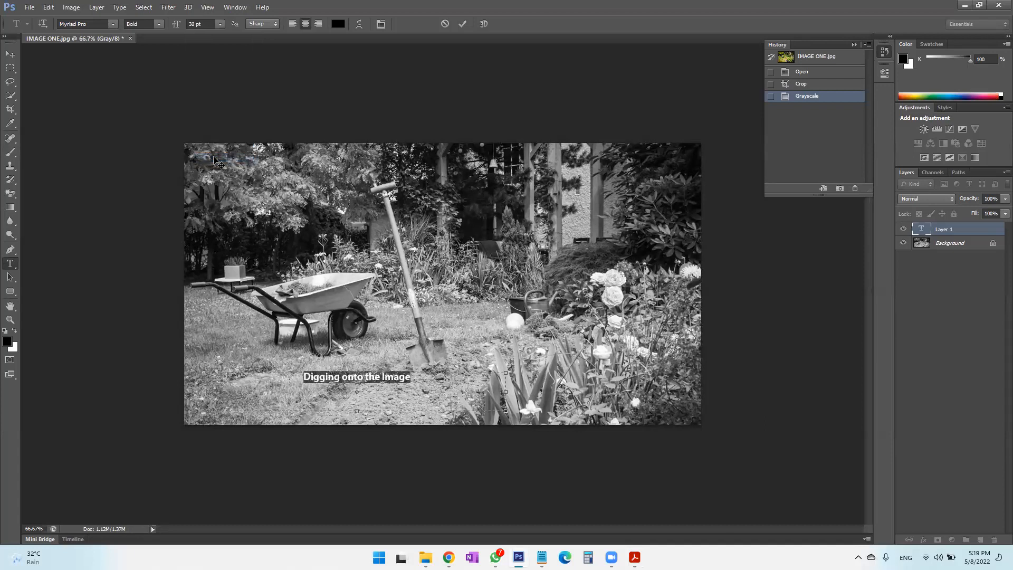
pyautogui.click(221, 24)
pyautogui.click(213, 192)
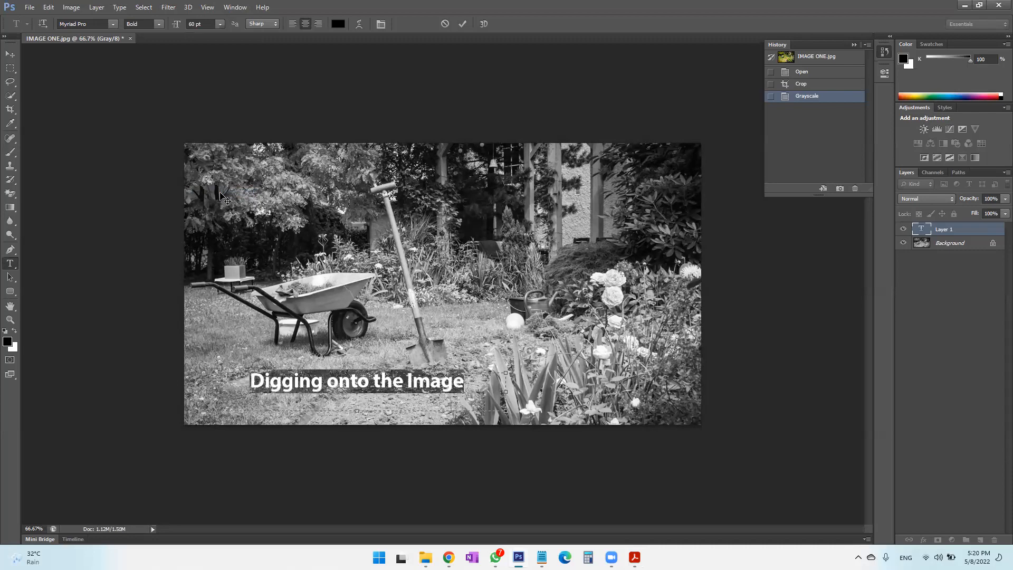
# Recheck the wording in the practical paper and shorten the text on the image to "Digging".
pyautogui.hotkey('alt', 'Tab')
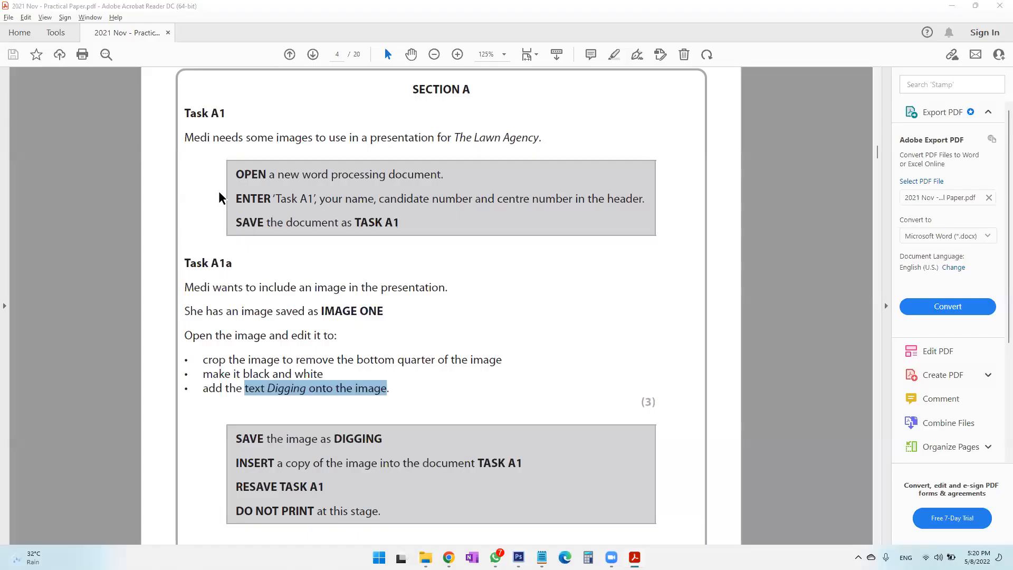
pyautogui.hotkey('alt', 'Tab')
pyautogui.click(333, 380)
pyautogui.moveTo(333, 381); pyautogui.dragTo(491, 388)
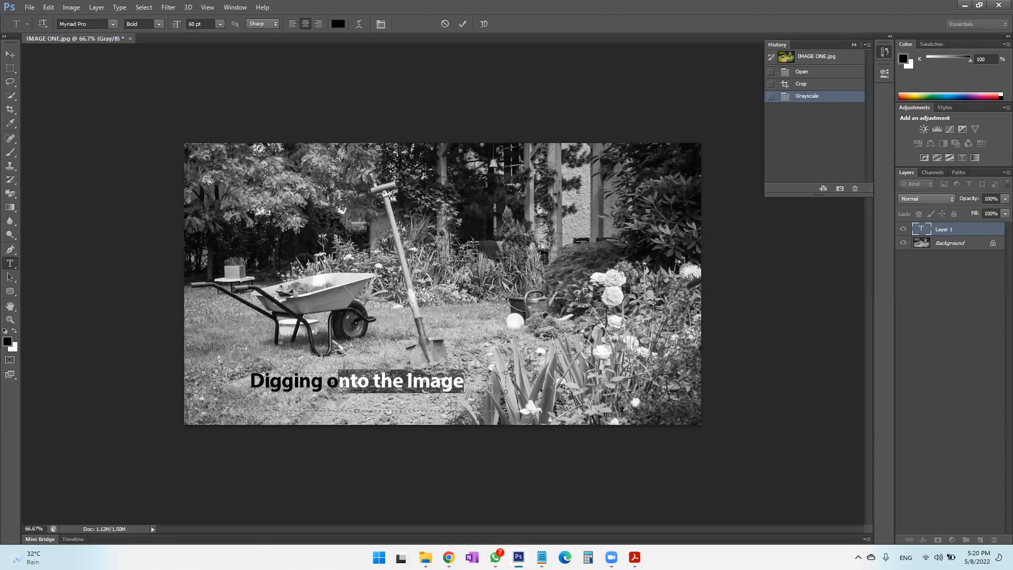
pyautogui.press('BackSpace')
pyautogui.press('BackSpace')
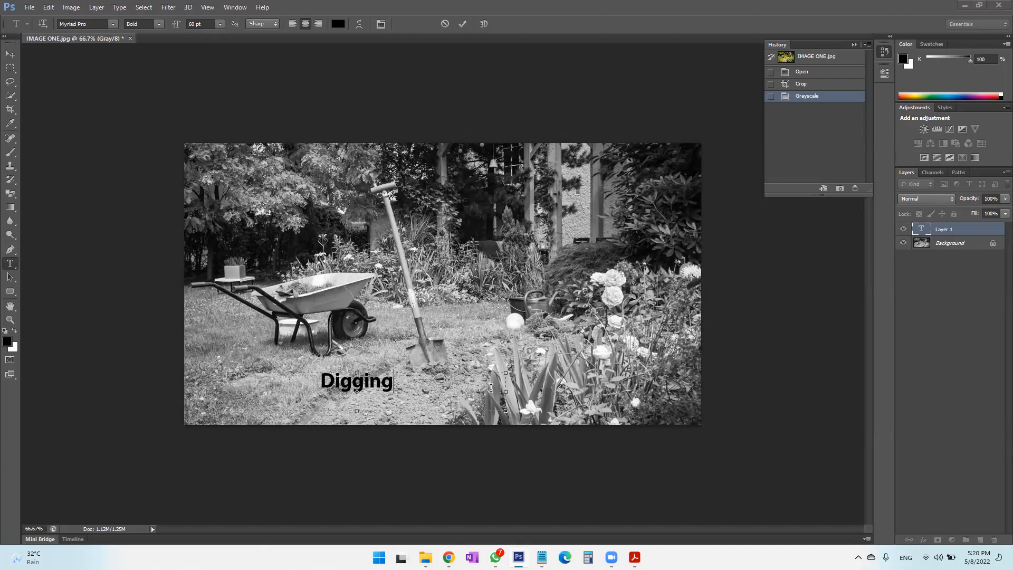
# Read the remaining Task A1a instructions in the practical paper and commit the Digging text by switching to the Move tool.
pyautogui.hotkey('alt', 'Tab')
pyautogui.scroll(-3, 491, 395)
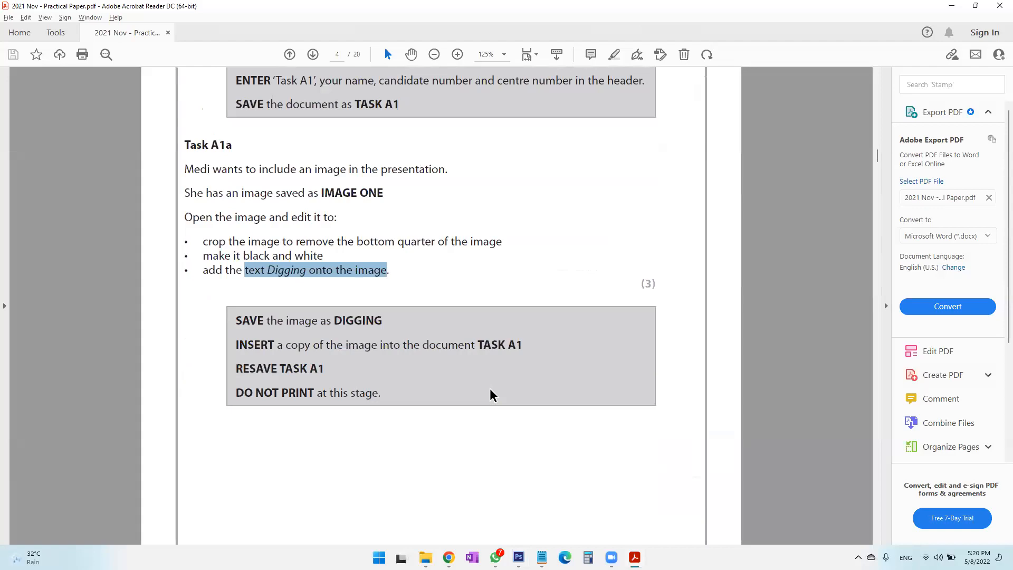
pyautogui.hotkey('alt', 'Tab')
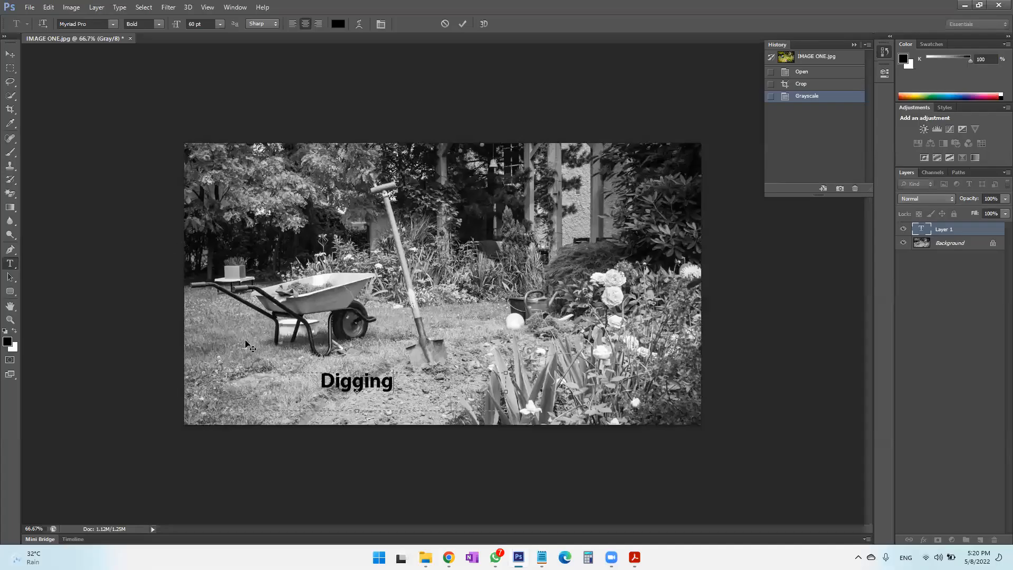
pyautogui.click(16, 56)
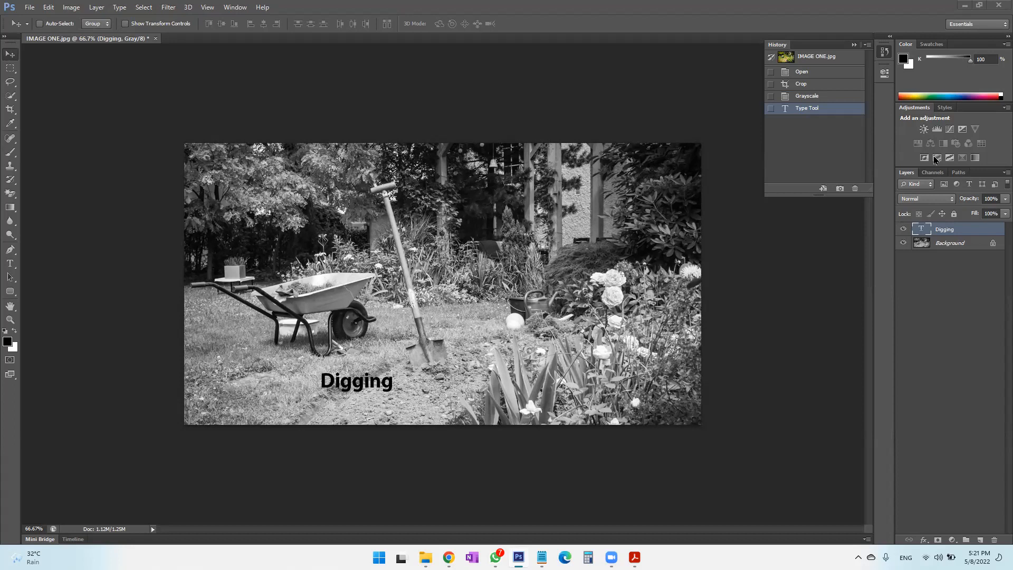
# Select the Background and Digging layers in turn to review the layer structure, ending on Background.
pyautogui.click(956, 244)
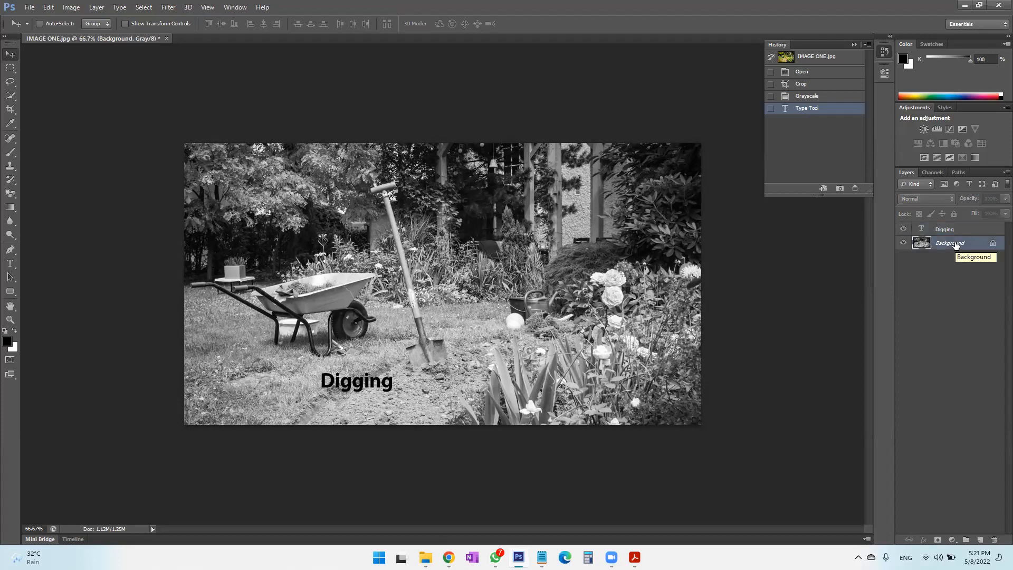
pyautogui.click(947, 230)
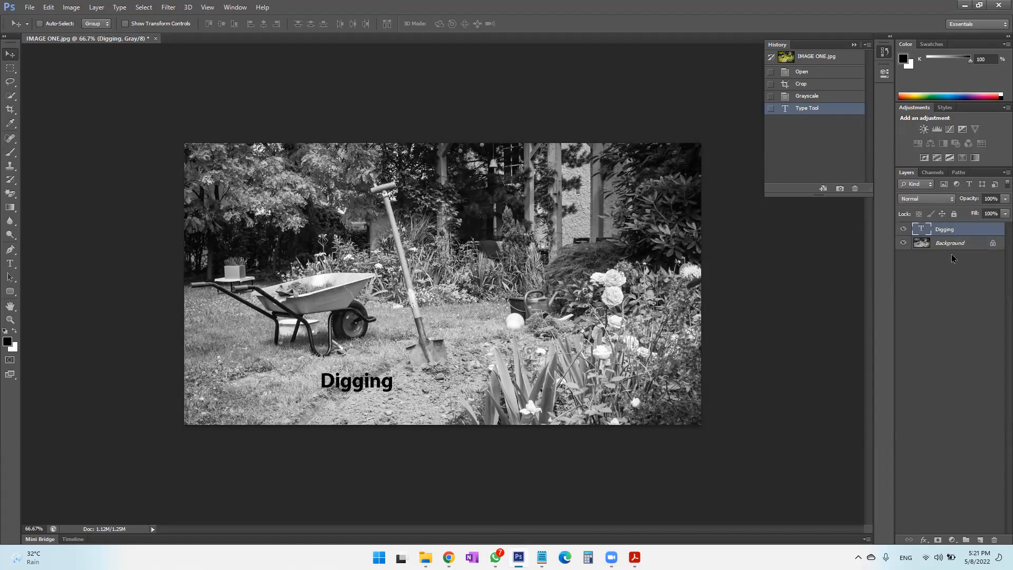
pyautogui.click(952, 244)
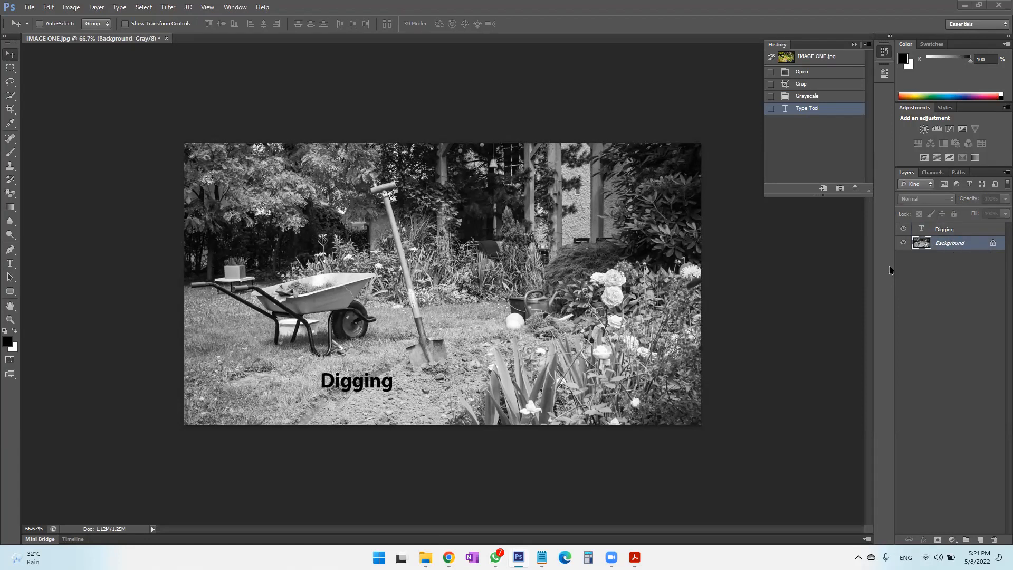
pyautogui.click(29, 7)
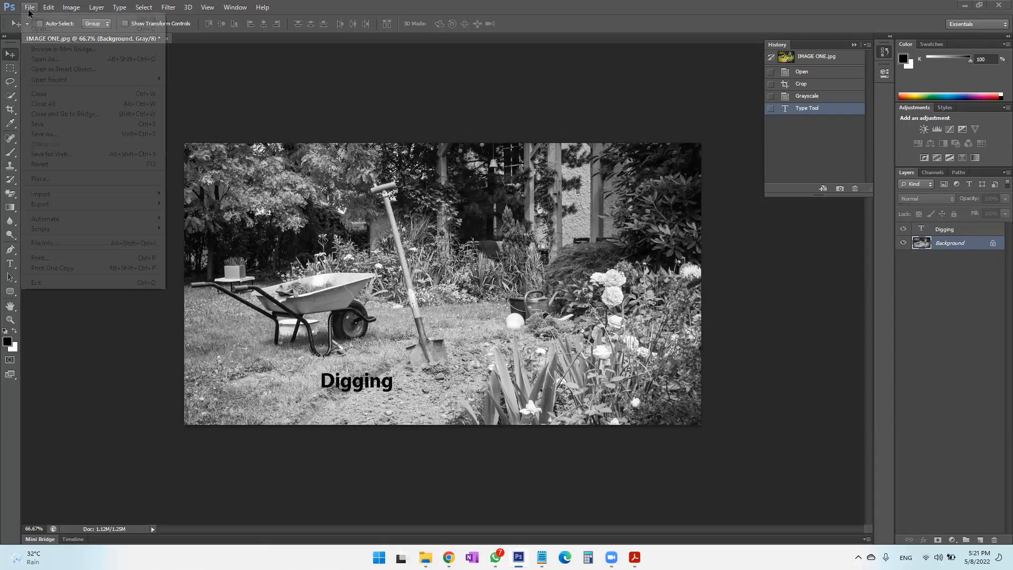
pyautogui.click(67, 135)
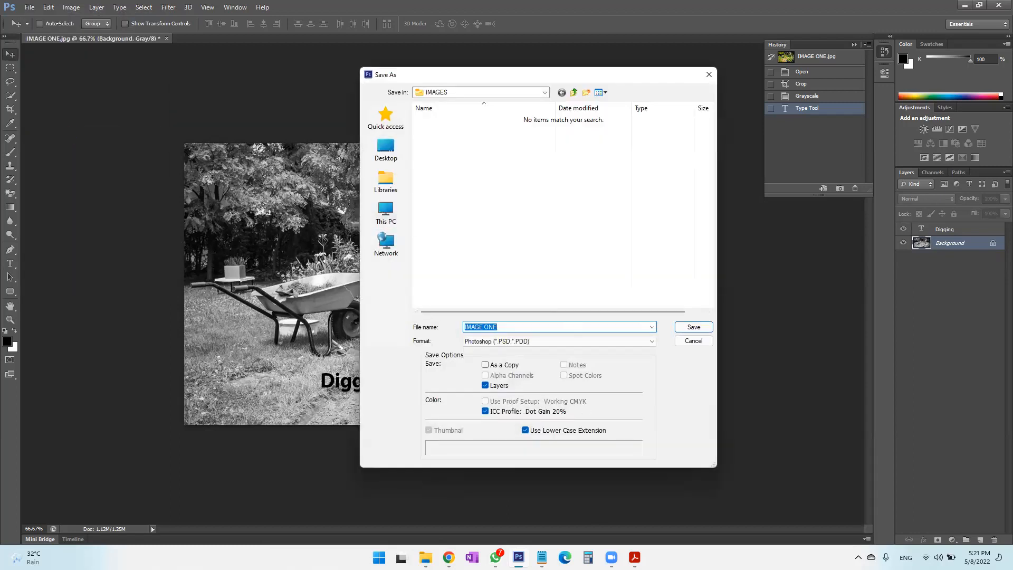
pyautogui.click(635, 557)
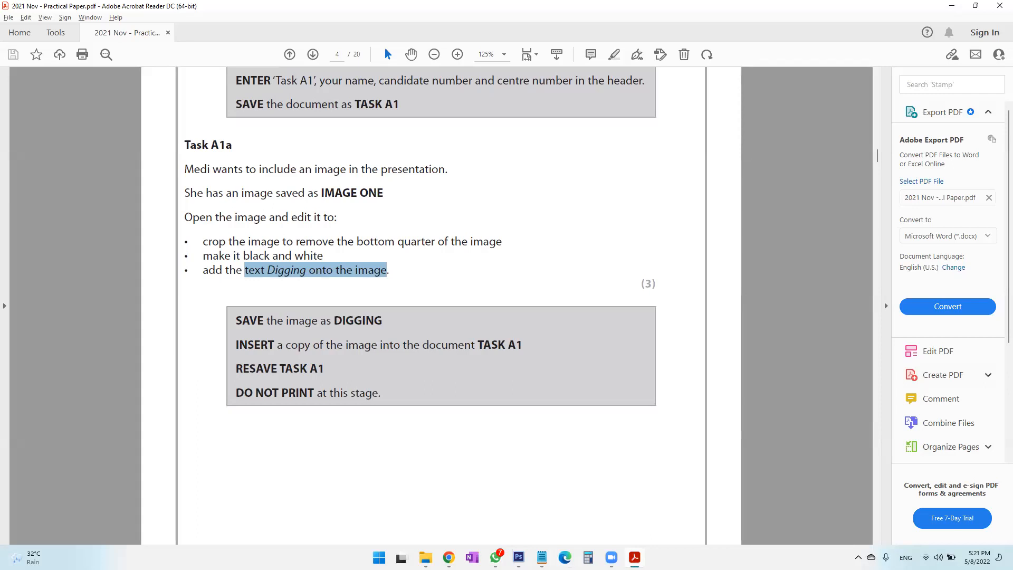
pyautogui.moveTo(542, 557)
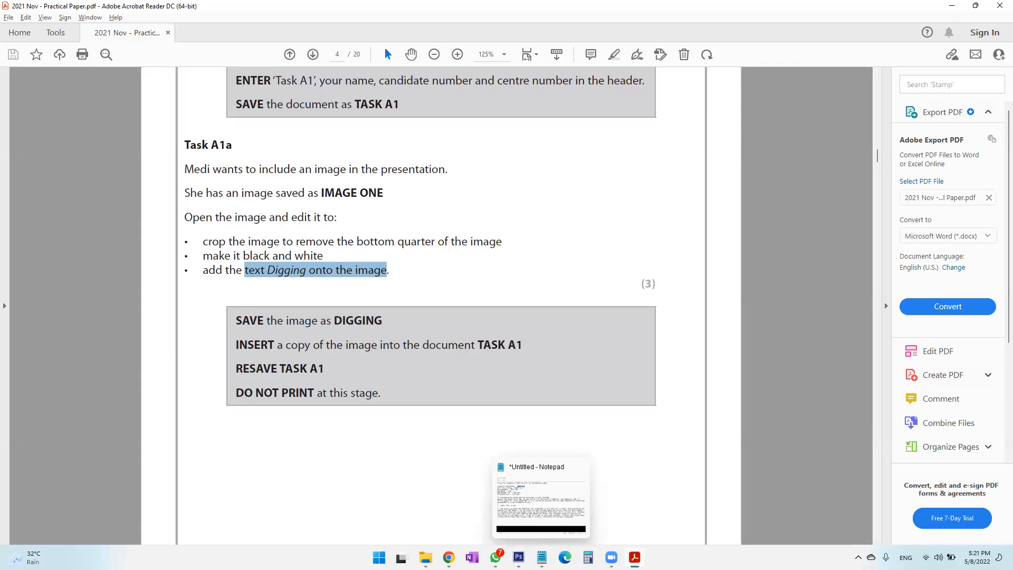
pyautogui.click(634, 557)
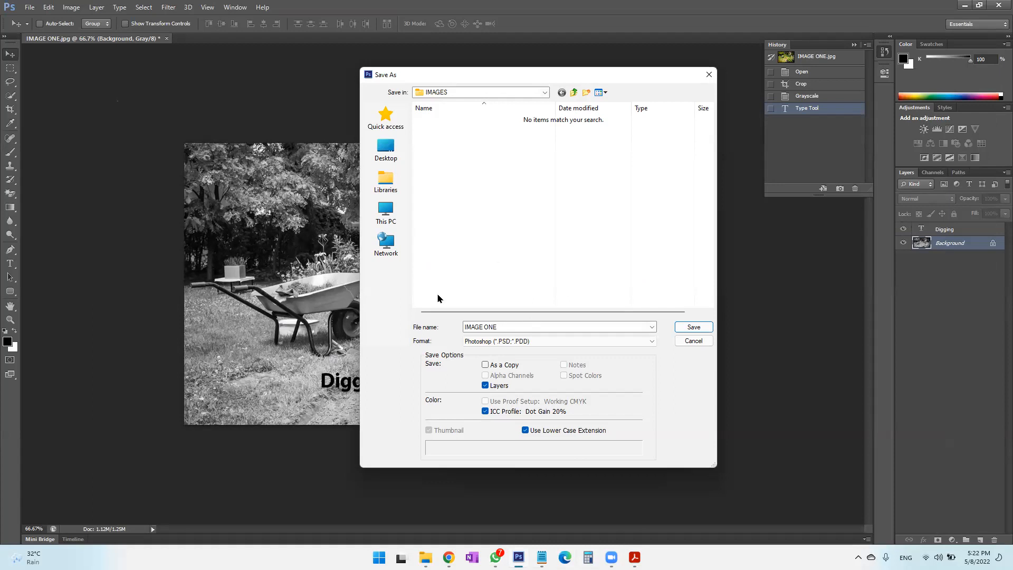
pyautogui.click(691, 343)
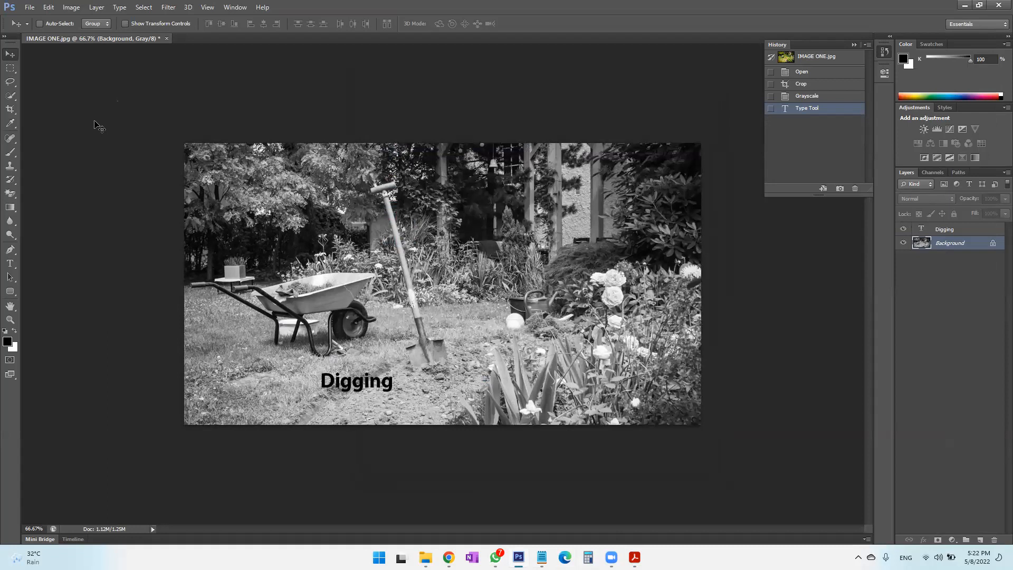
# Check which color mode the image uses.
pyautogui.click(71, 7)
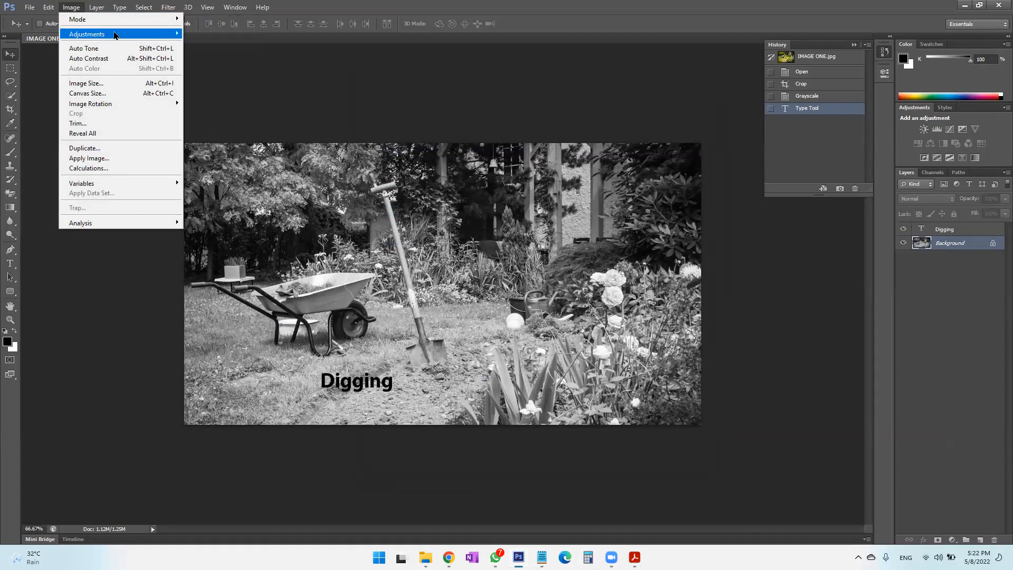
pyautogui.moveTo(116, 21)
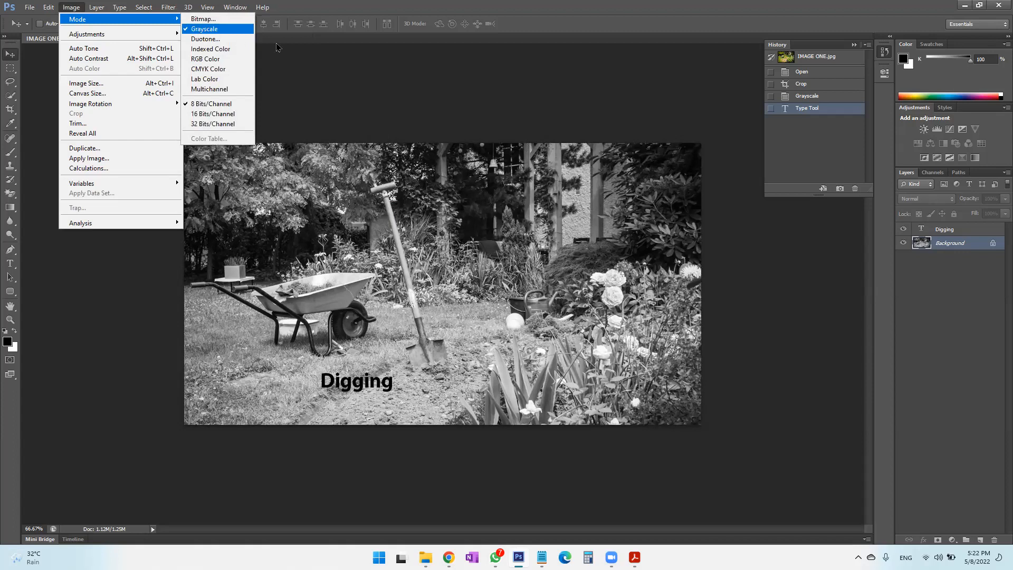
pyautogui.click(368, 76)
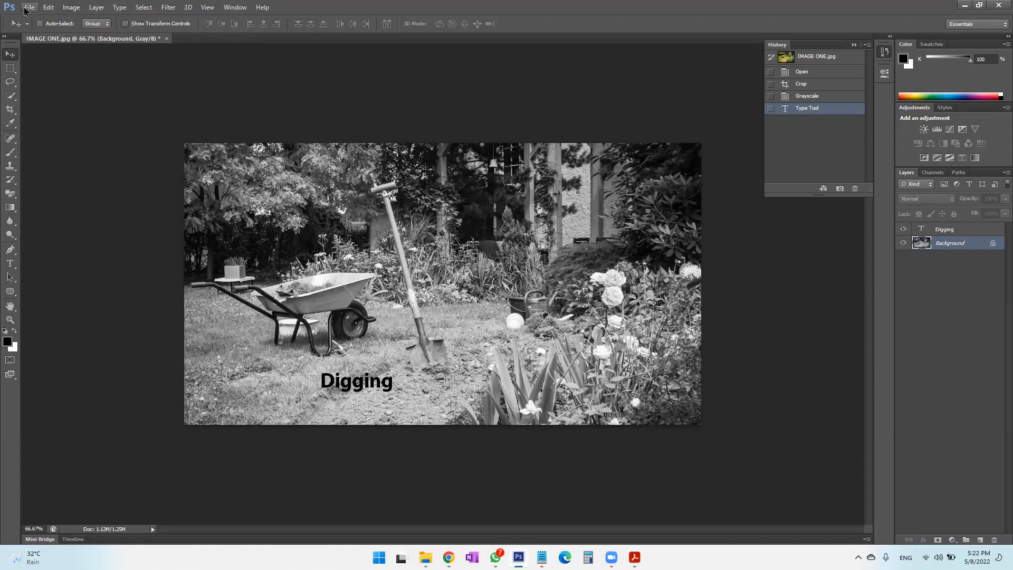
# Check the required file name in the practical paper and save the image as DIGGING in JPEG format, accepting the JPEG options.
pyautogui.click(29, 7)
pyautogui.click(66, 131)
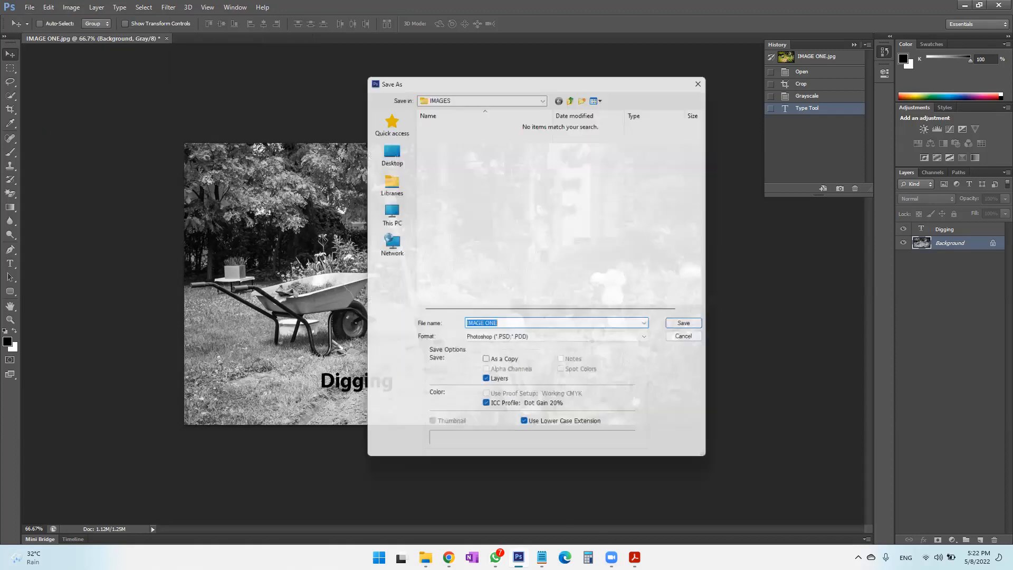
pyautogui.click(635, 557)
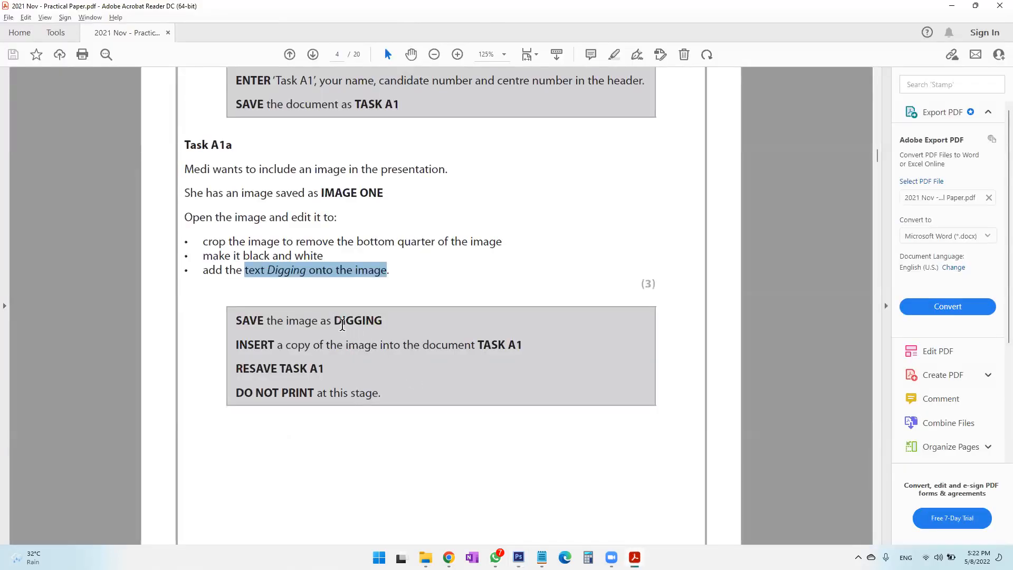
pyautogui.hotkey('alt', 'Tab')
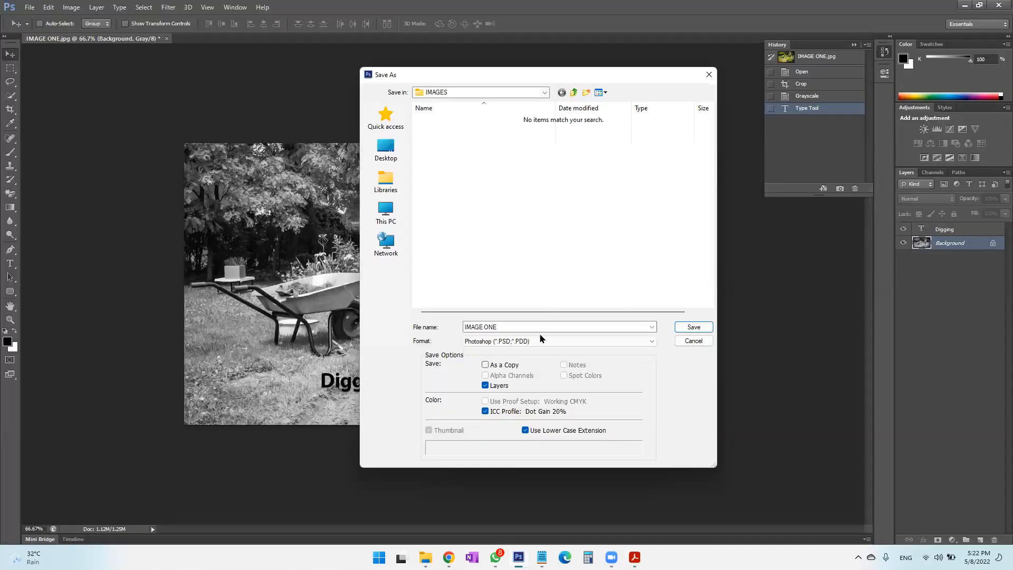
pyautogui.click(534, 327)
pyautogui.write('DIGGING')
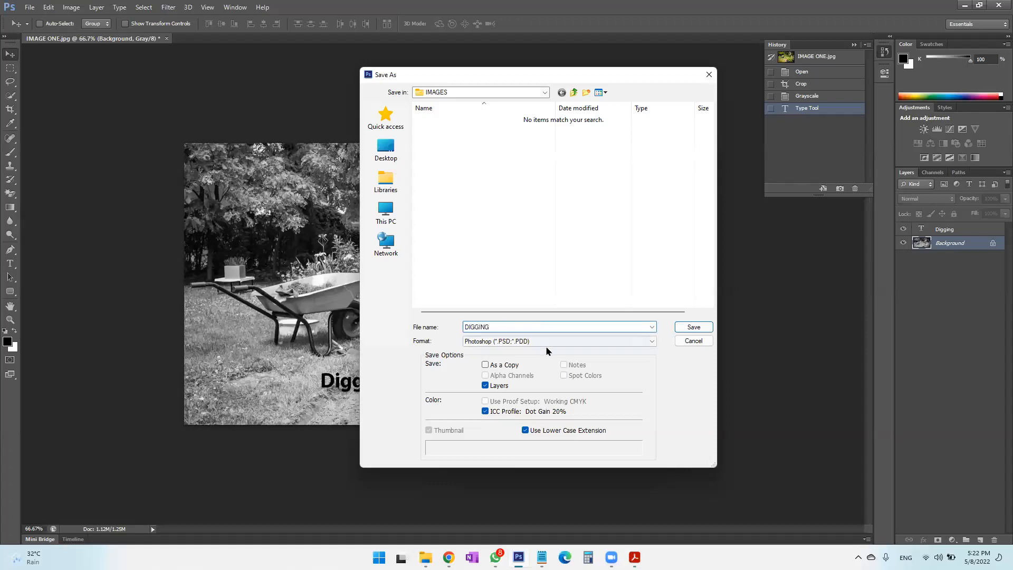
pyautogui.click(532, 342)
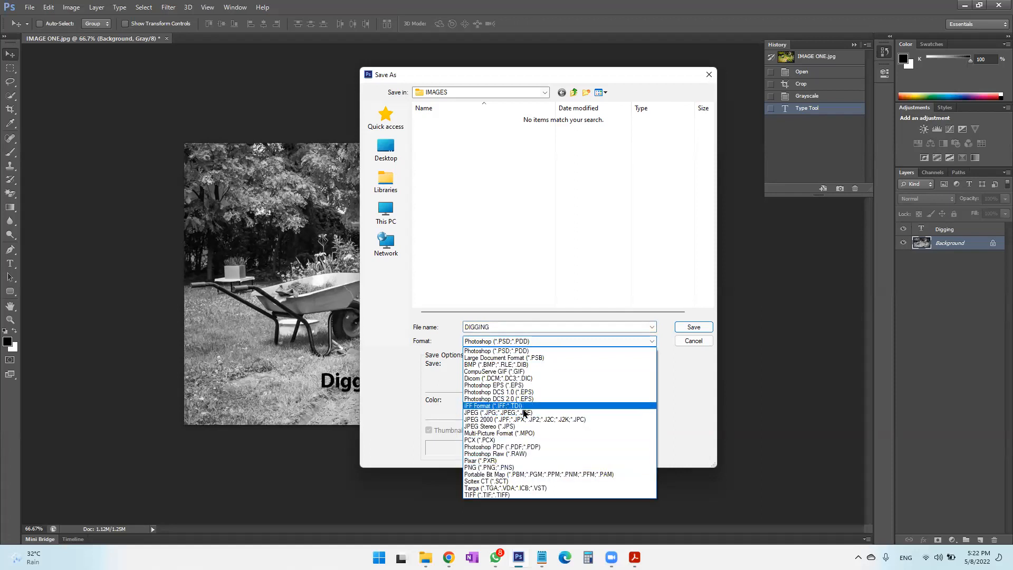
pyautogui.click(523, 412)
pyautogui.click(693, 327)
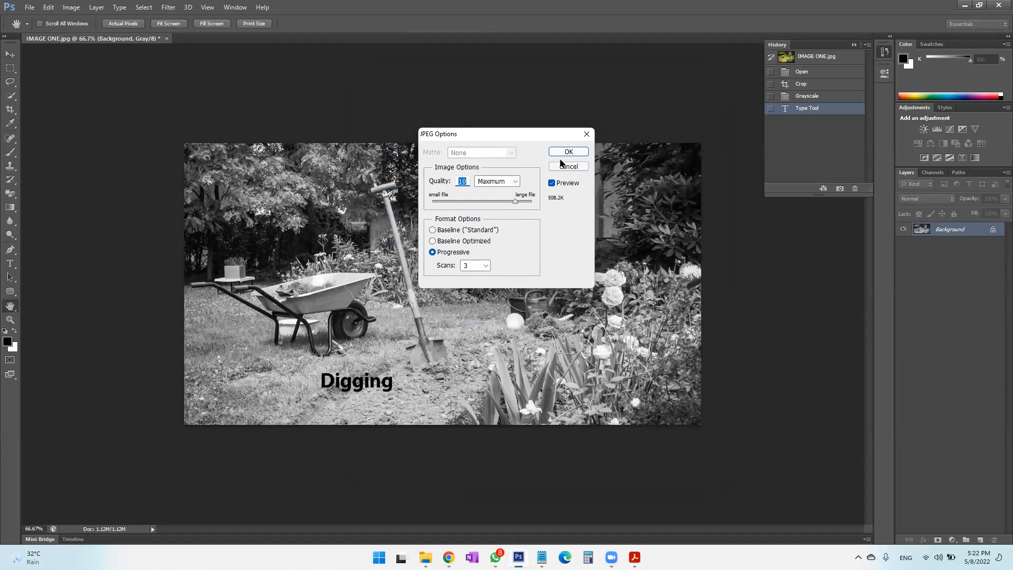
pyautogui.click(563, 153)
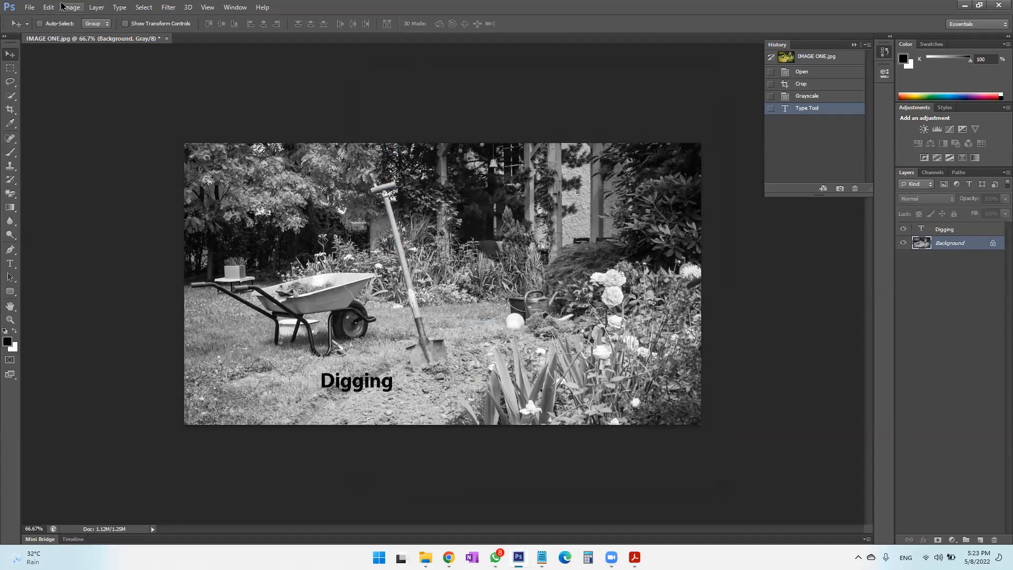
# Save the layered image as DIGGING in Photoshop PSD format in the IMAGES folder, with Maximize Compatibility on.
pyautogui.click(30, 10)
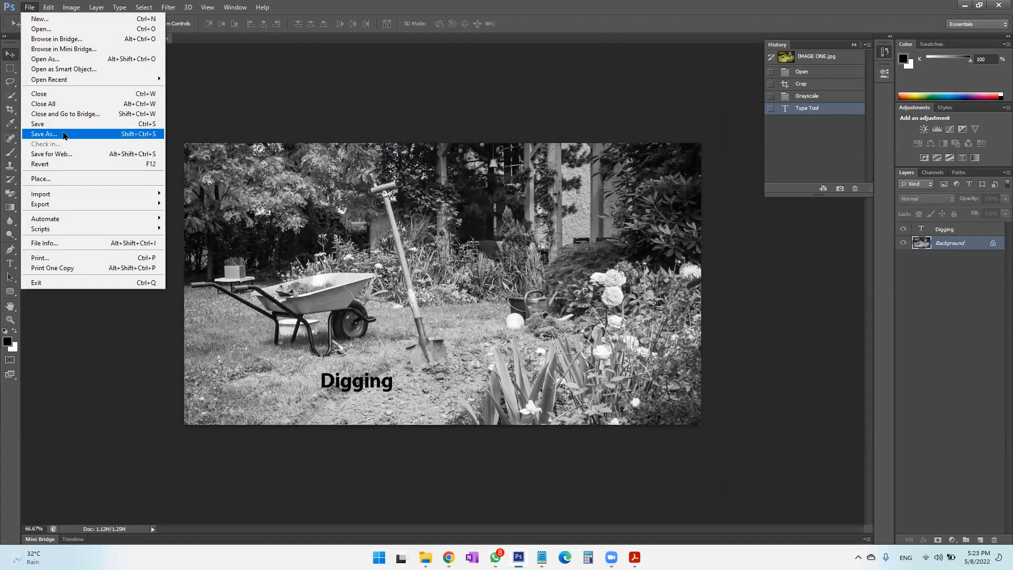
pyautogui.click(63, 135)
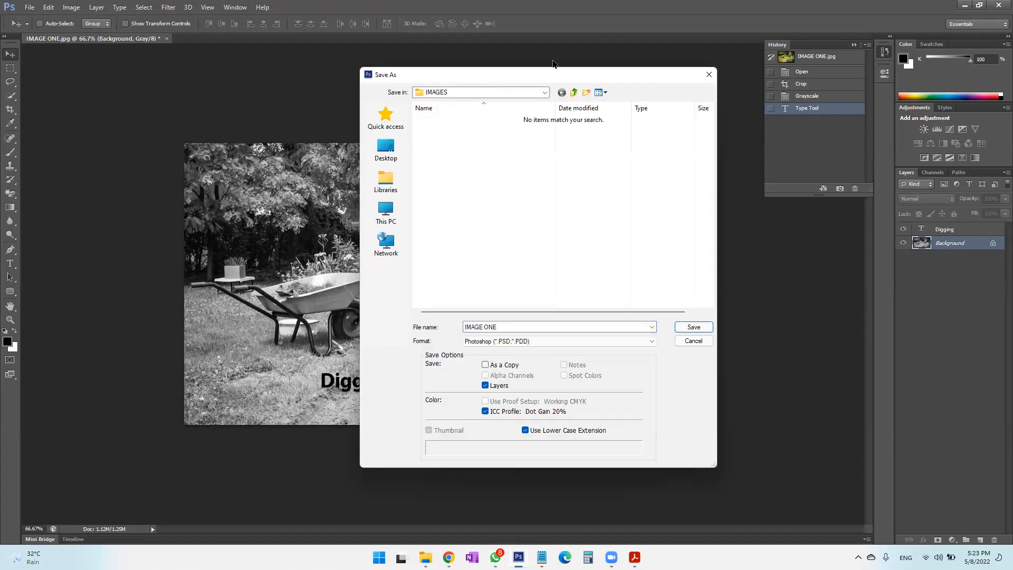
pyautogui.click(552, 341)
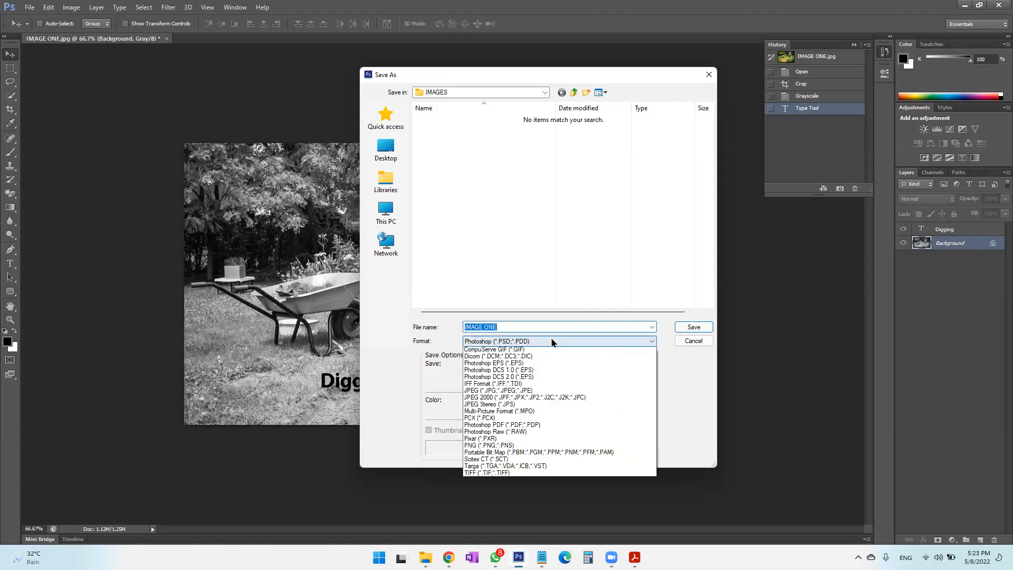
pyautogui.click(553, 341)
pyautogui.click(549, 326)
pyautogui.write('DIGGIN')
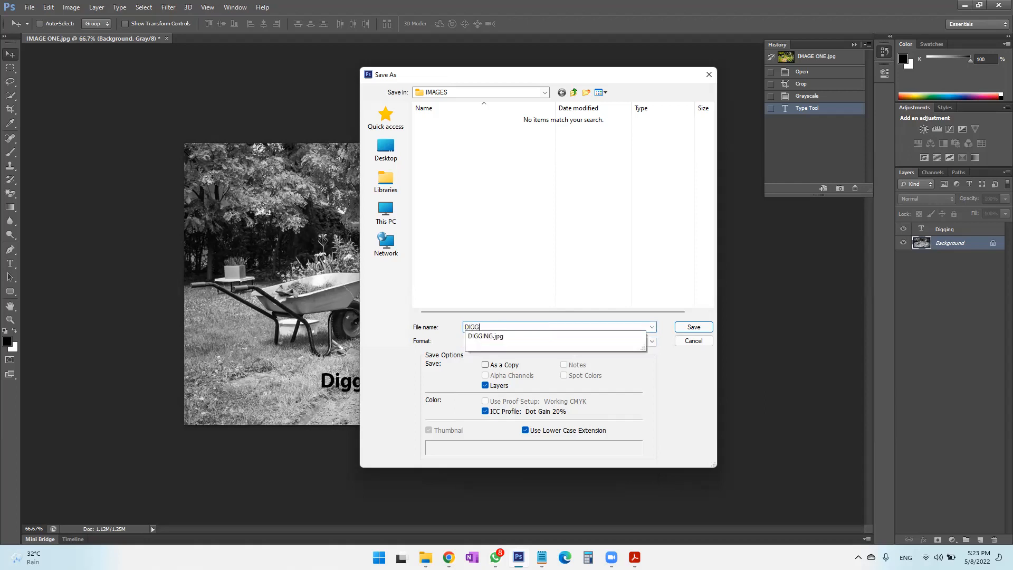
pyautogui.click(575, 337)
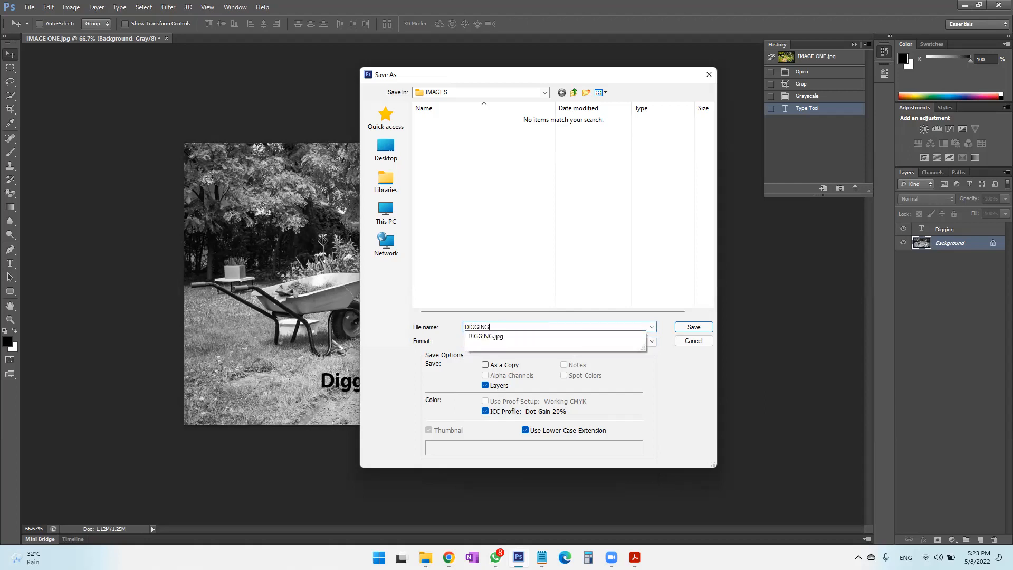
pyautogui.click(687, 328)
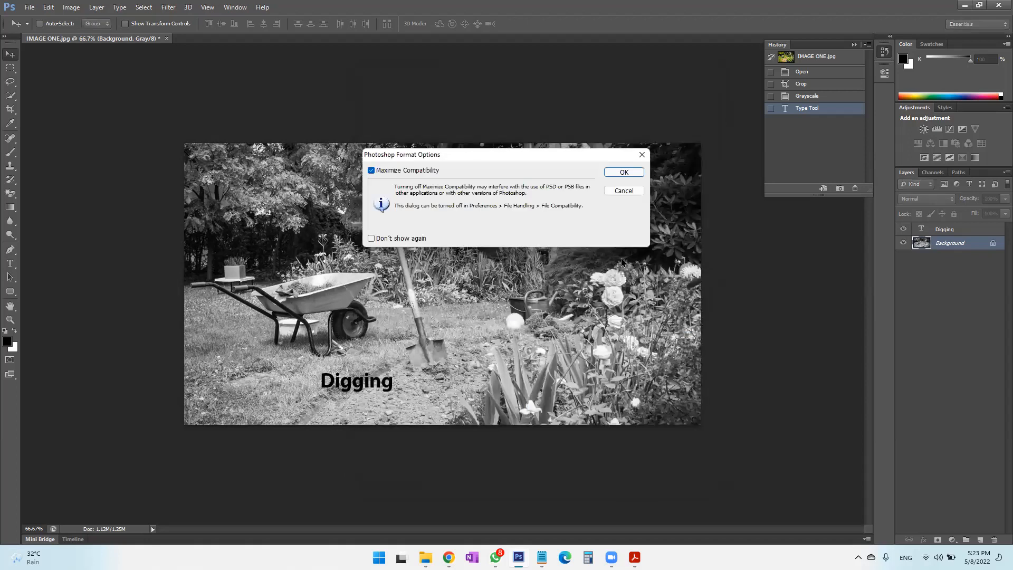
pyautogui.click(624, 172)
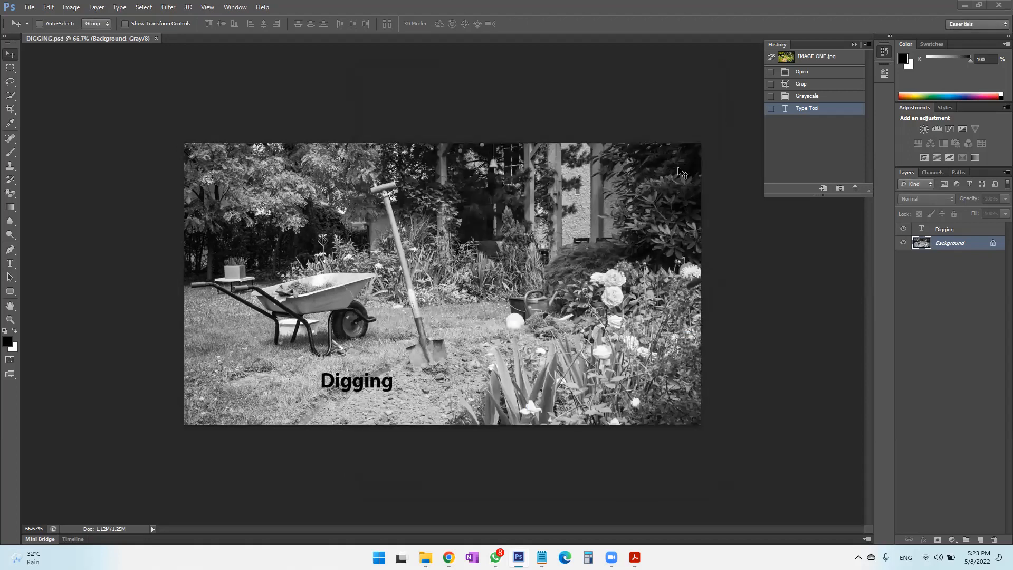
# Switch back and forth between the Digging and Background layers of the saved PSD, ending on Digging.
pyautogui.click(967, 231)
pyautogui.click(949, 246)
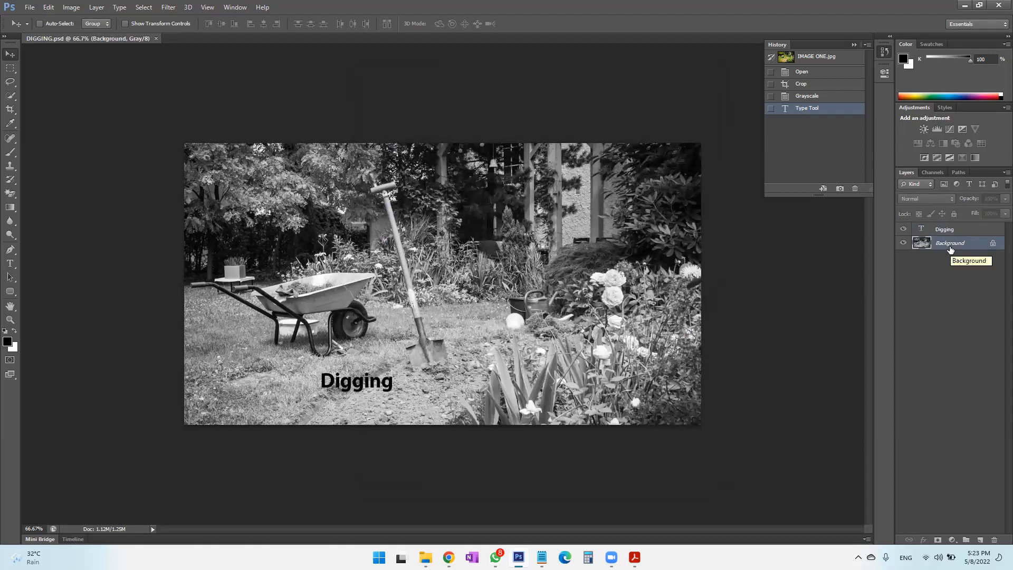
pyautogui.click(948, 235)
pyautogui.click(948, 246)
pyautogui.click(952, 233)
pyautogui.click(953, 246)
pyautogui.click(952, 234)
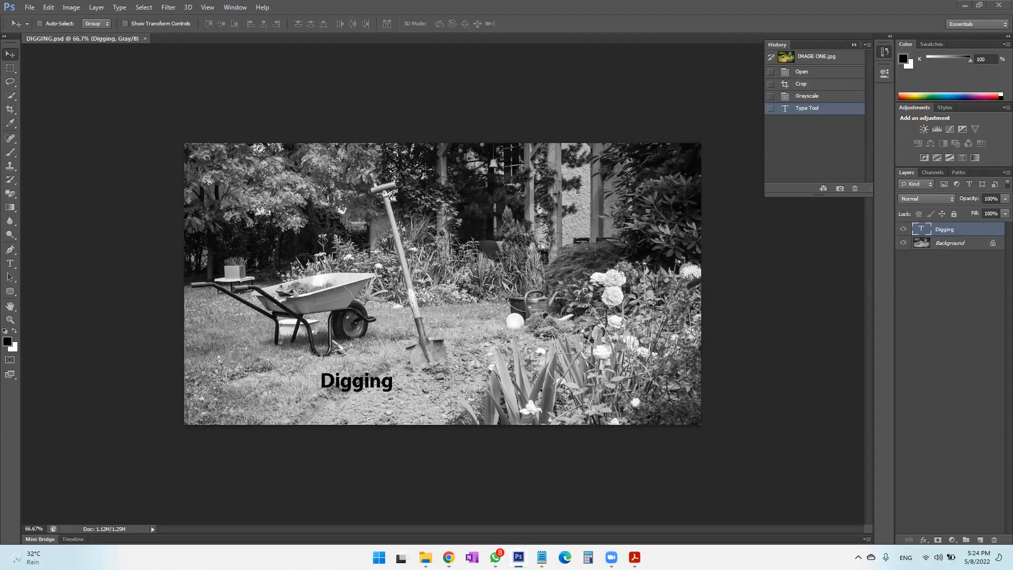
# Switch to the practical paper in Acrobat Reader and read the Task A1b requirements for the background image.
pyautogui.click(634, 558)
pyautogui.scroll(-10, 406, 368)
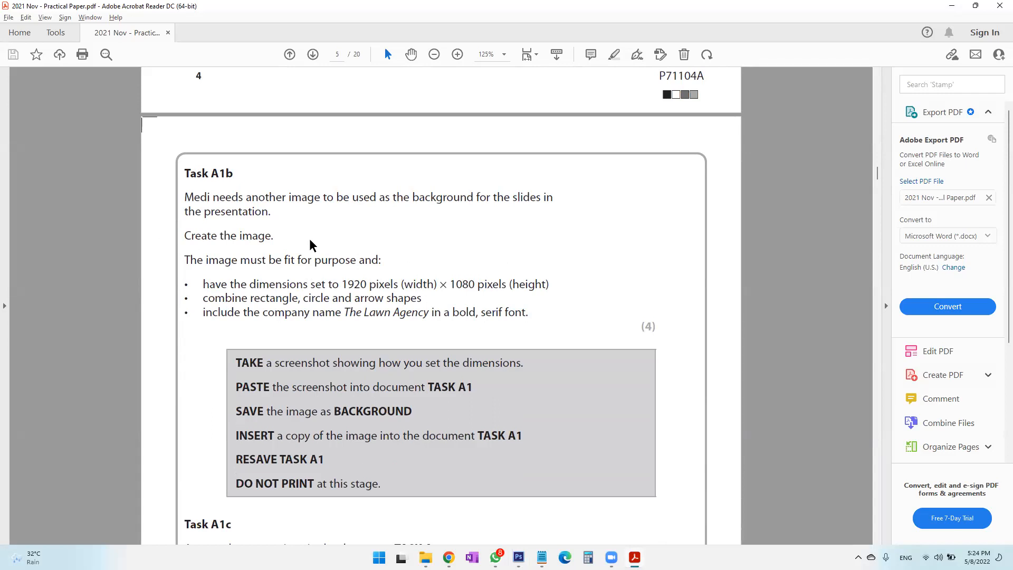
# Mark the phrase "background for the slides" in Task A1b and look through the remaining instructions of the task.
pyautogui.moveTo(243, 196); pyautogui.dragTo(561, 224)
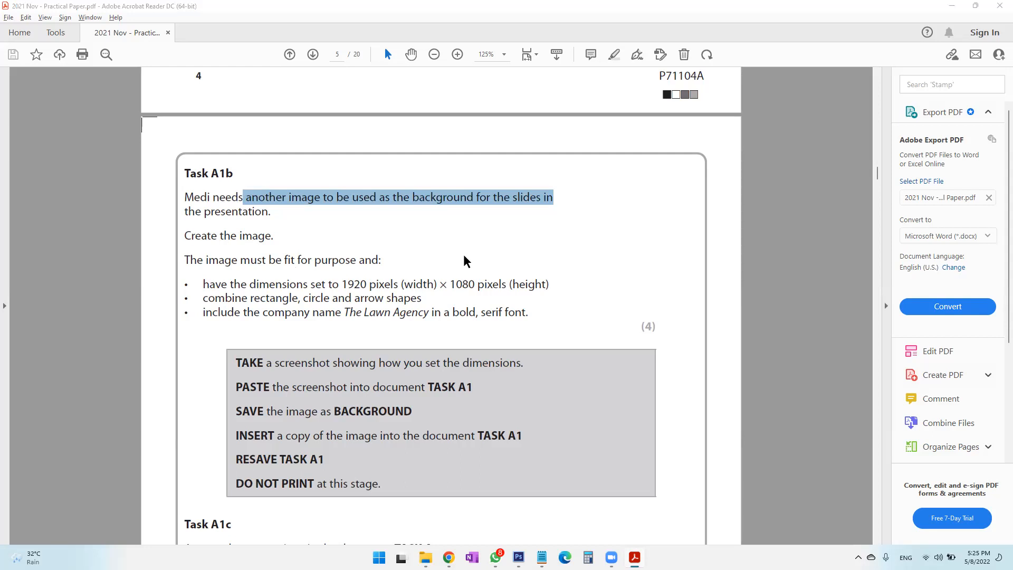
pyautogui.click(560, 187)
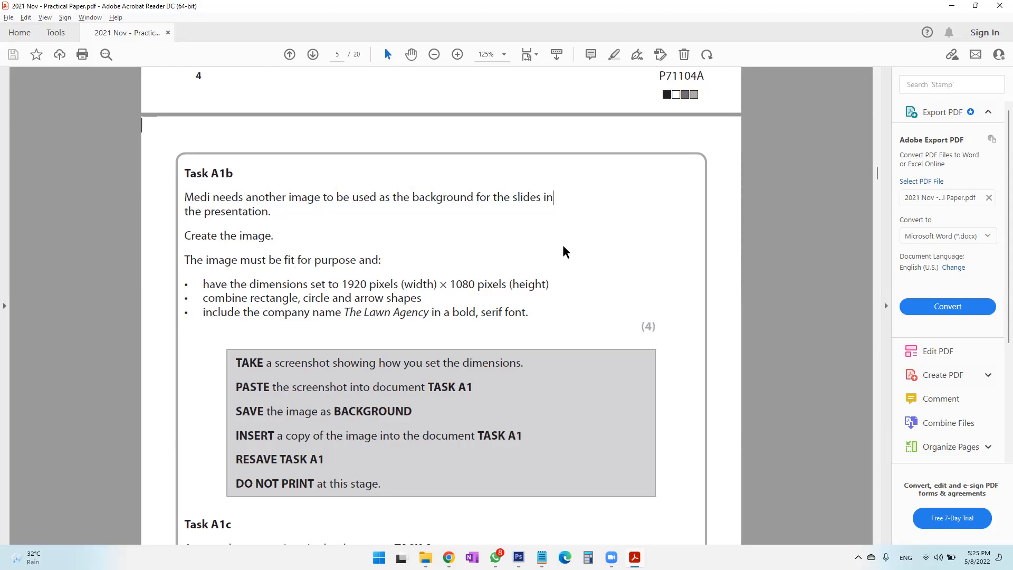
pyautogui.moveTo(418, 201); pyautogui.dragTo(526, 205)
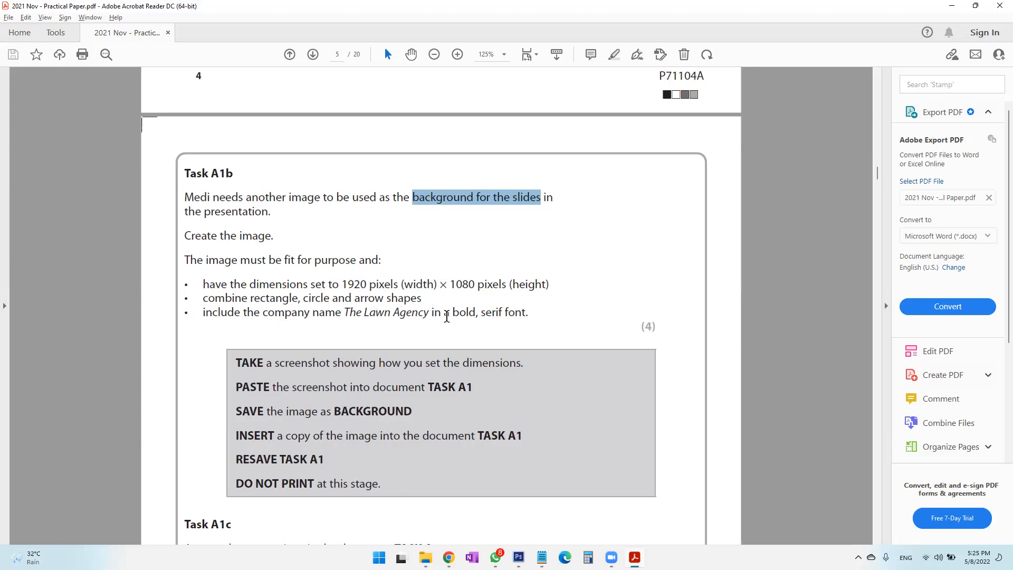
pyautogui.scroll(-3, 447, 316)
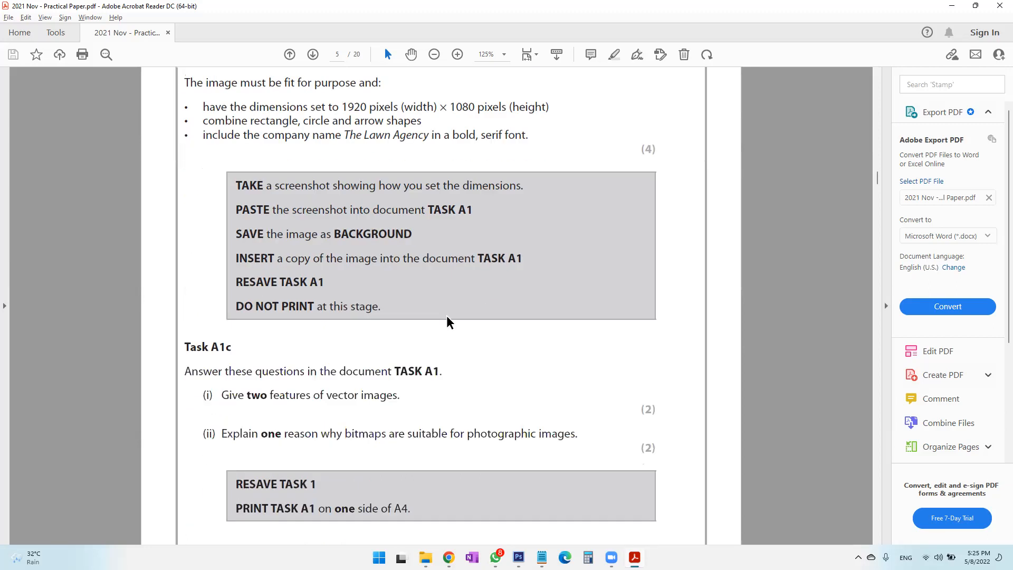
pyautogui.scroll(1, 447, 319)
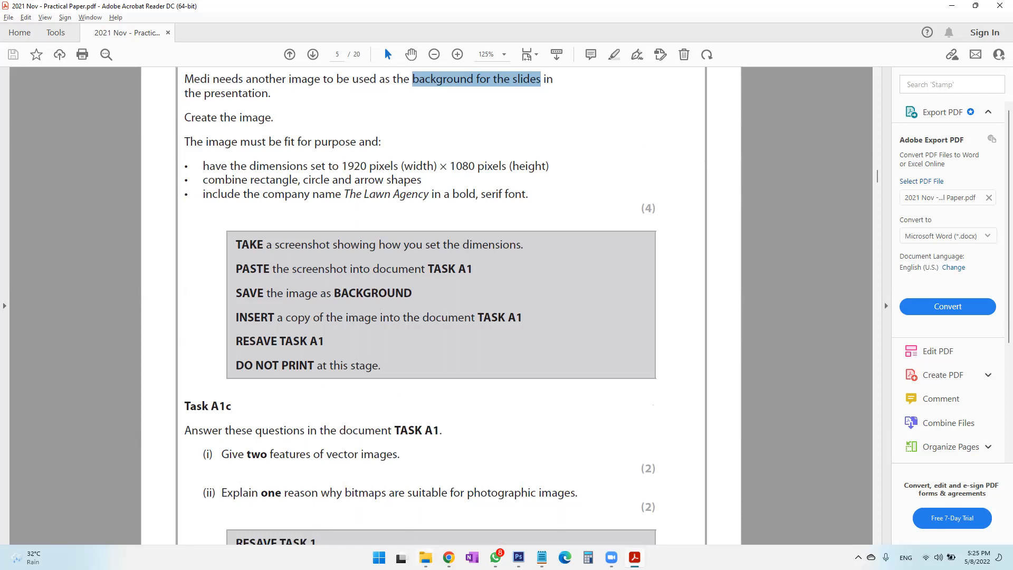
# Search the computer for Paint and launch it with a blank canvas.
pyautogui.moveTo(426, 558)
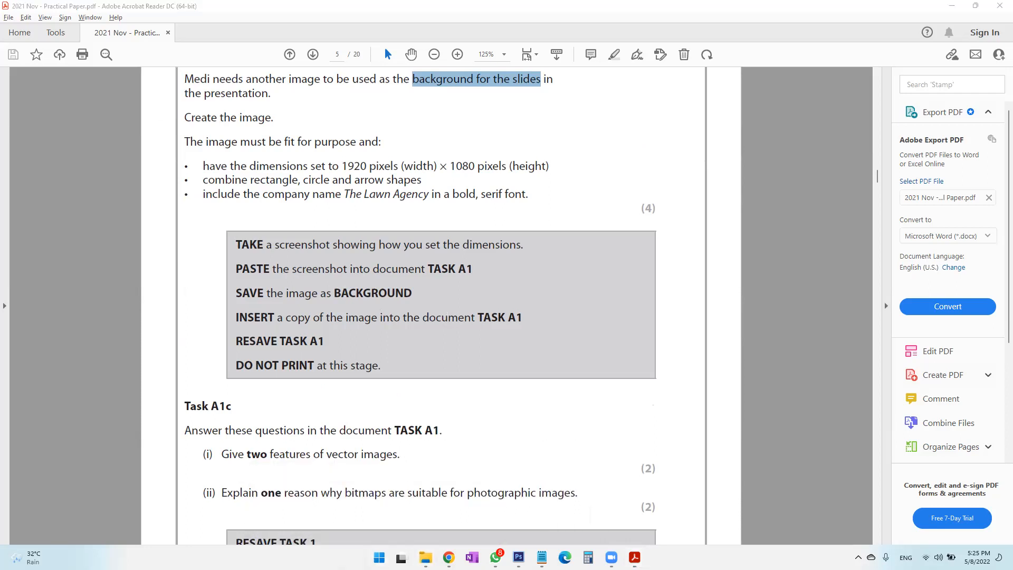
pyautogui.press('super')
pyautogui.write('PAINT')
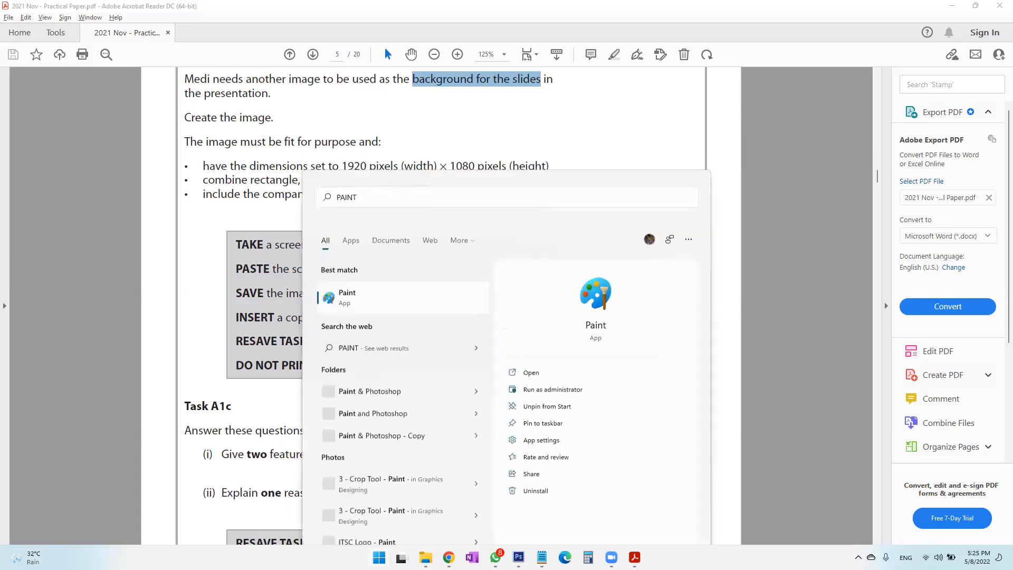
pyautogui.press('Return')
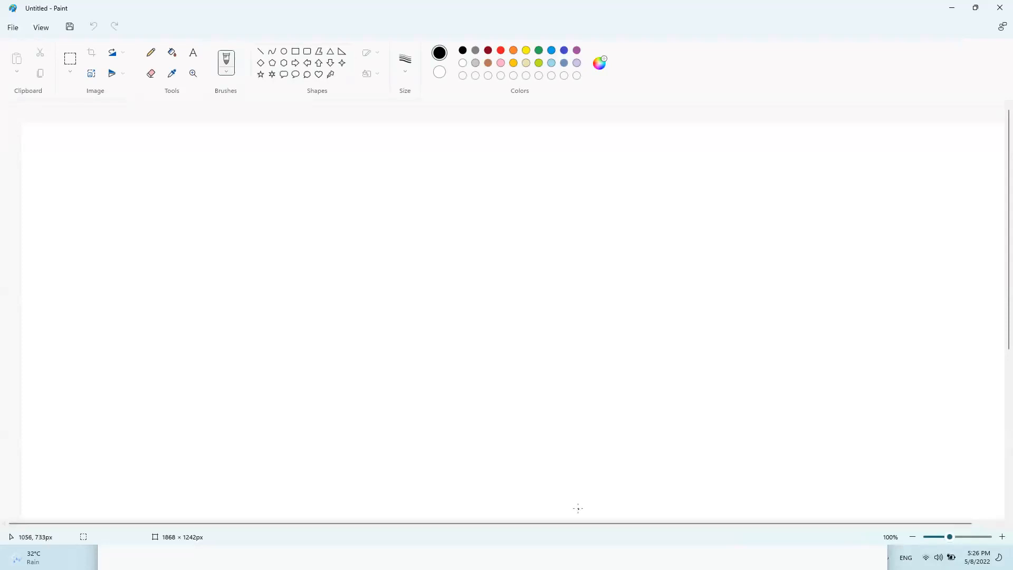
# Compare the open Photoshop and Paint windows, check the required image dimensions in the practical paper, and return to Paint.
pyautogui.hotkey('alt', 'Tab')
pyautogui.press('Tab')
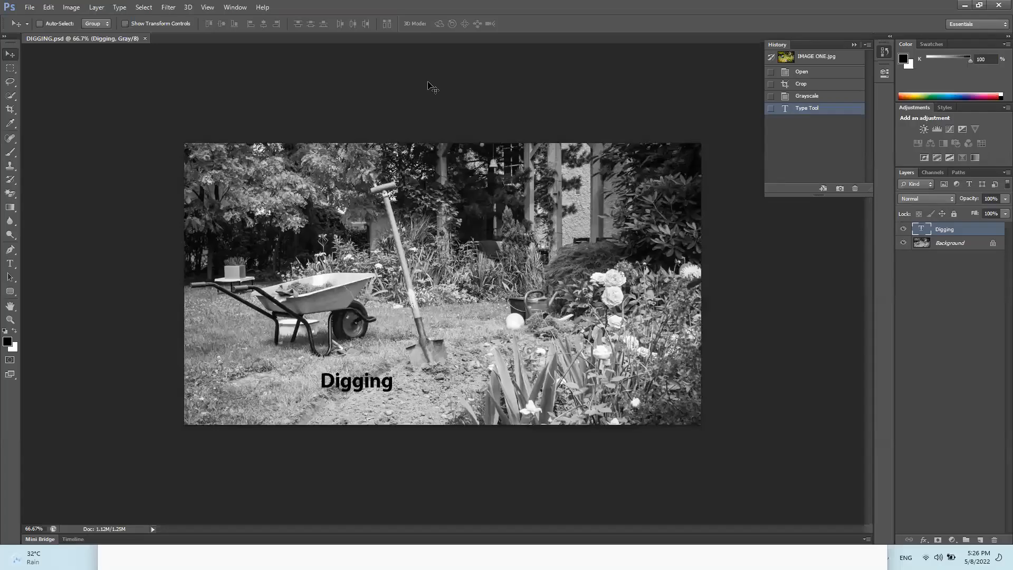
pyautogui.hotkey('alt', 'Tab')
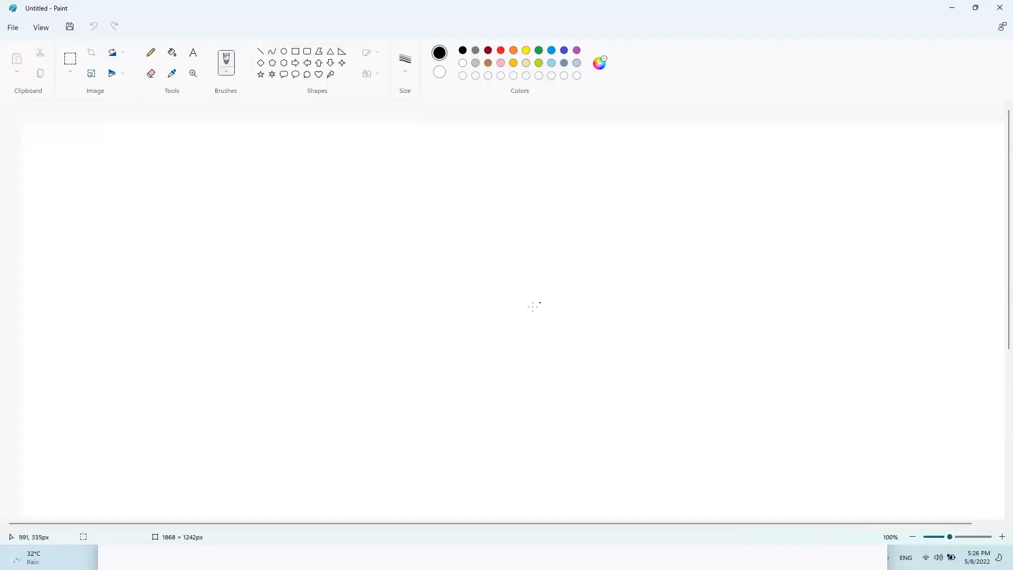
pyautogui.hotkey('alt', 'Tab')
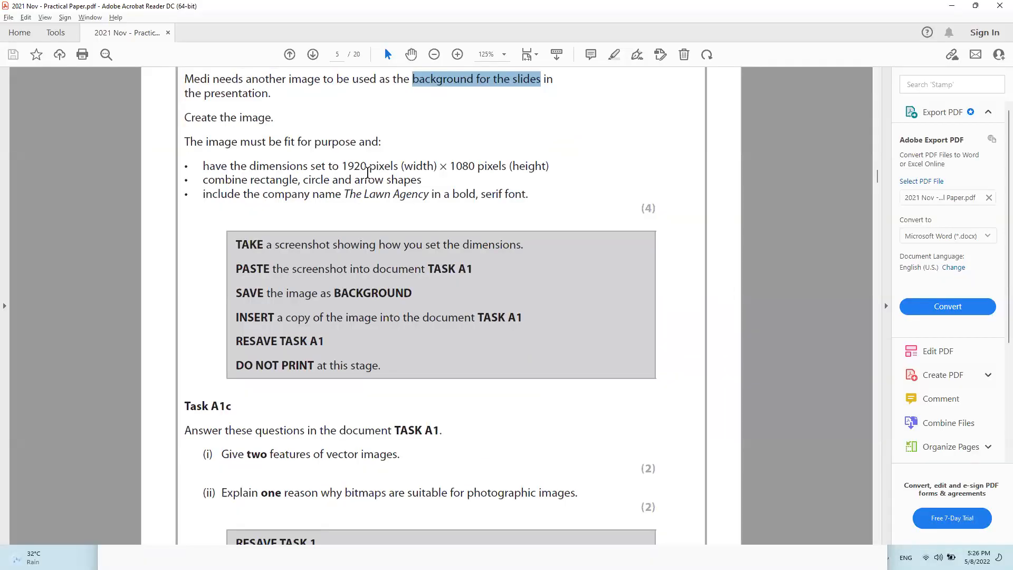
pyautogui.hotkey('alt', 'Tab')
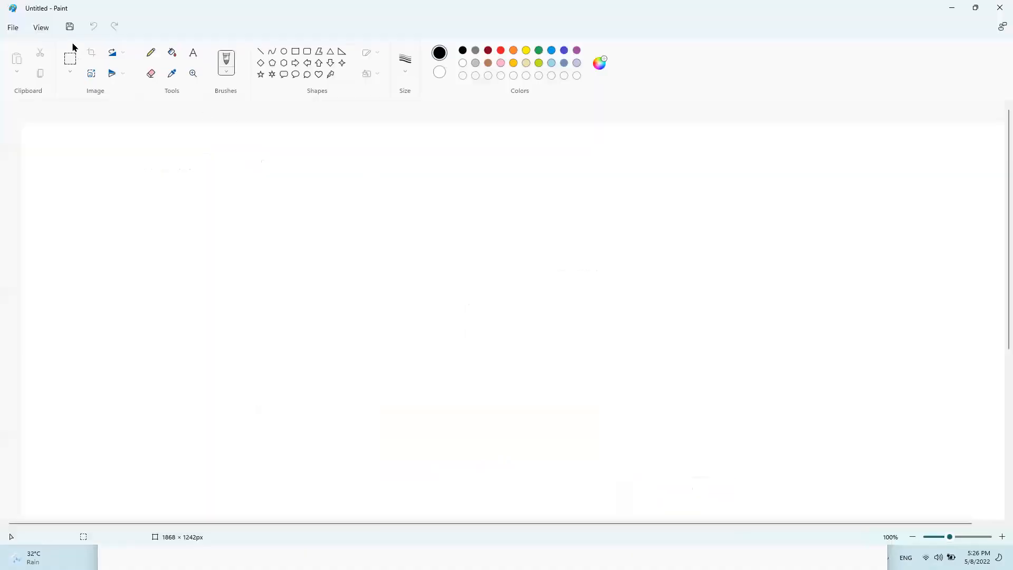
pyautogui.click(42, 27)
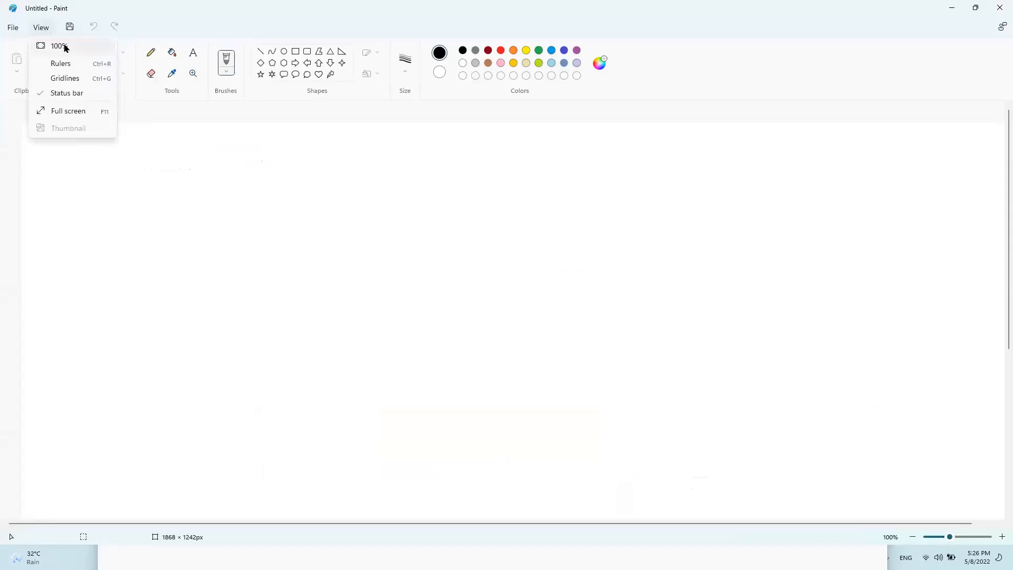
pyautogui.click(303, 29)
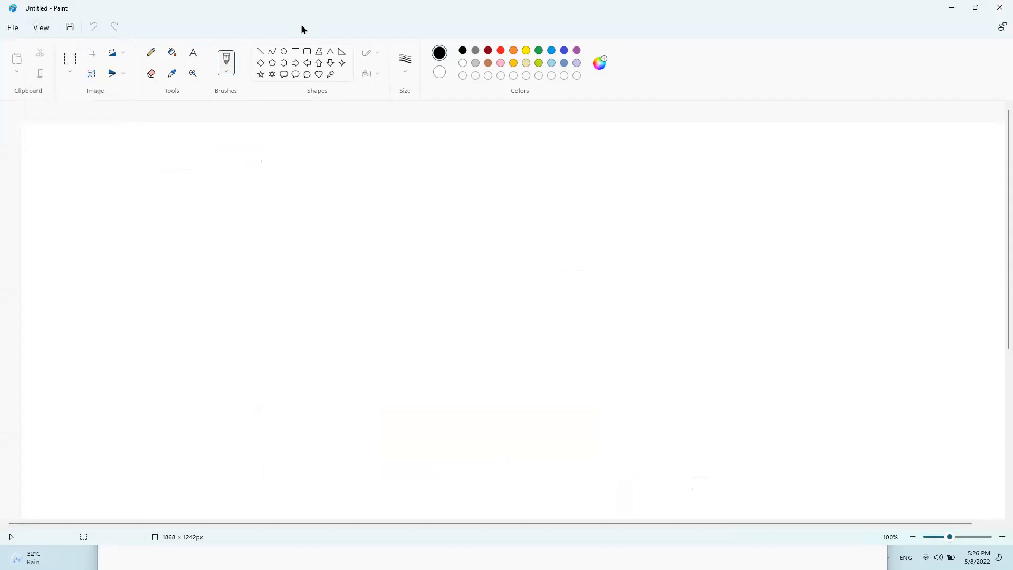
pyautogui.click(14, 29)
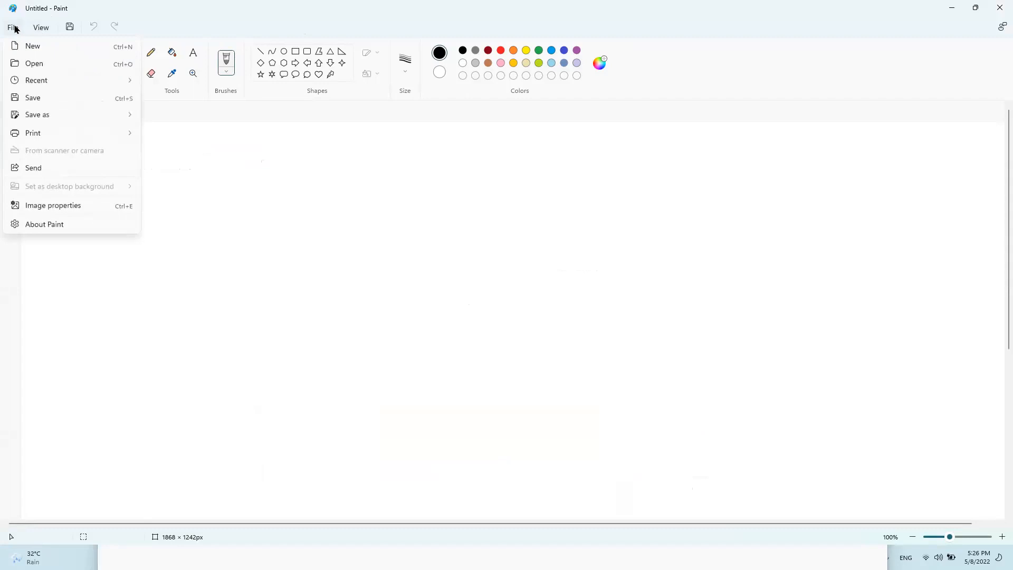
pyautogui.moveTo(41, 27)
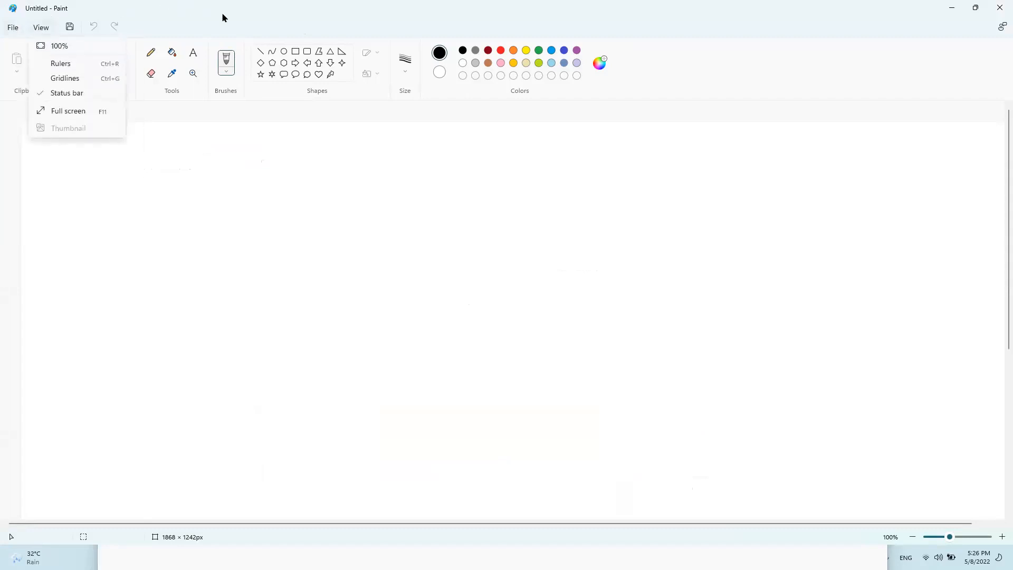
pyautogui.click(285, 94)
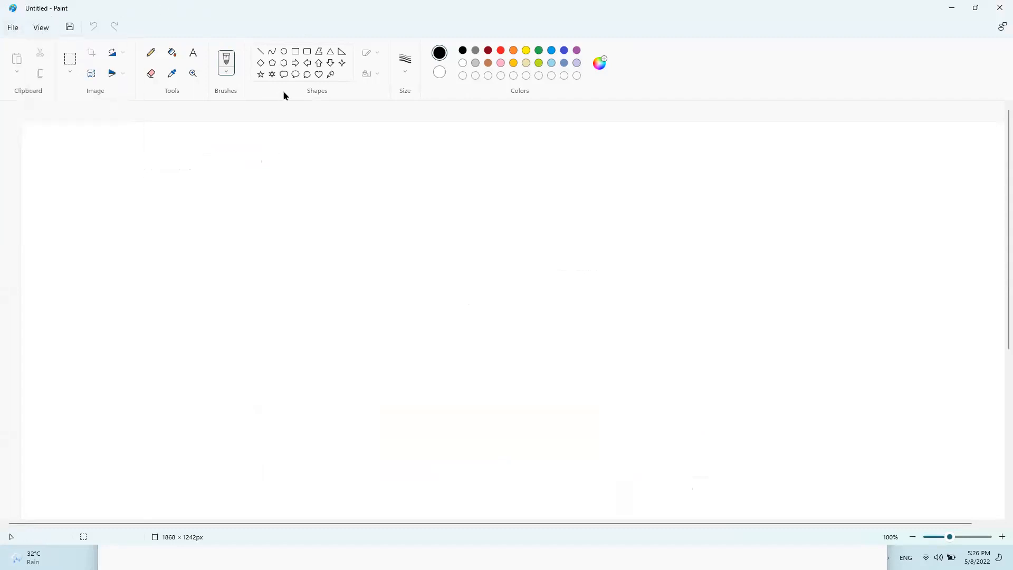
# Start resizing the canvas in pixels, check the required width in the practical paper, and enter a horizontal size of 1920.
pyautogui.click(93, 78)
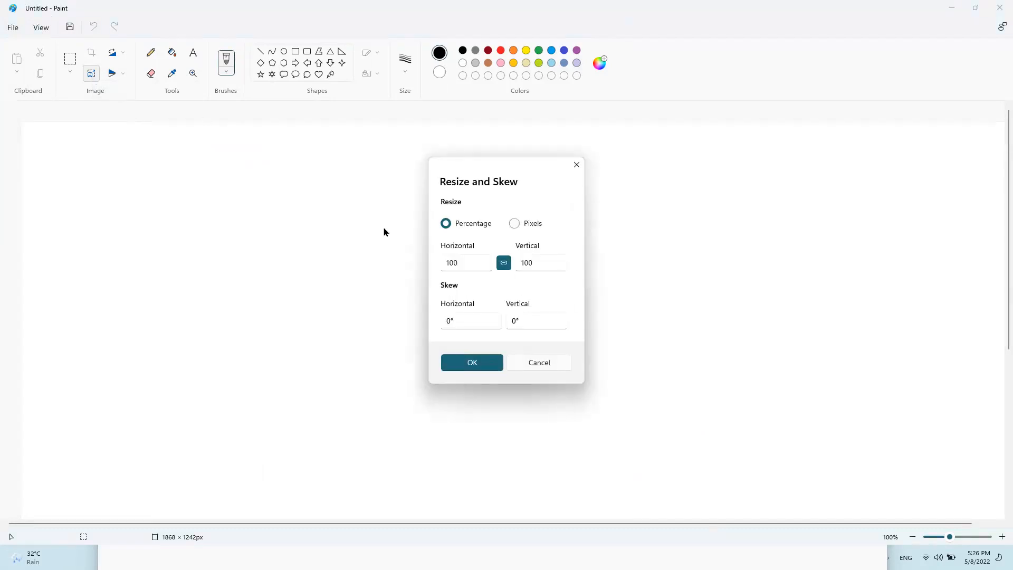
pyautogui.click(514, 224)
pyautogui.doubleClick(474, 263)
pyautogui.press('Home')
pyautogui.moveTo(473, 264); pyautogui.dragTo(430, 270)
pyautogui.hotkey('alt', 'Tab')
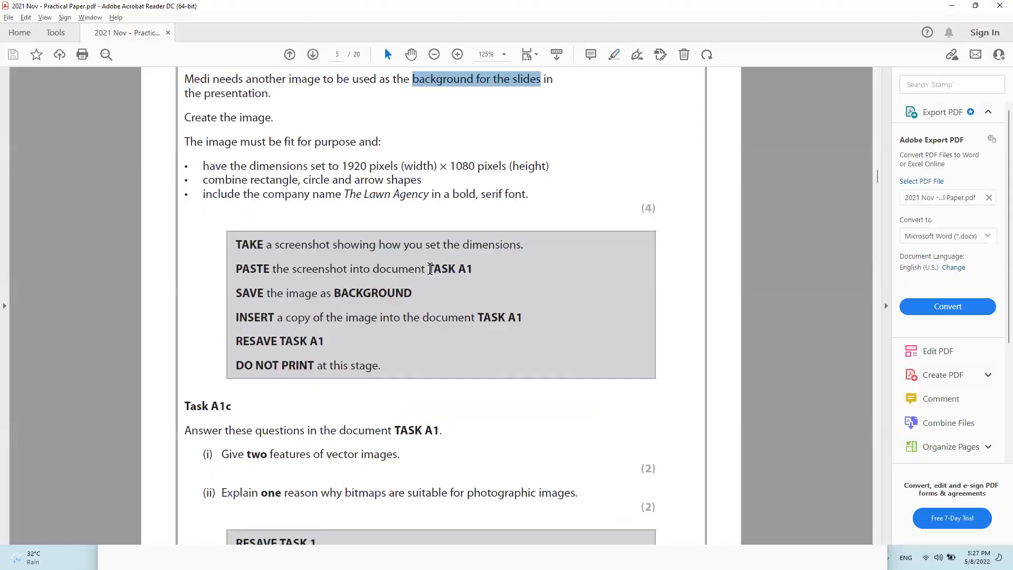
pyautogui.hotkey('alt', 'Tab')
pyautogui.doubleClick(469, 265)
pyautogui.write('1920')
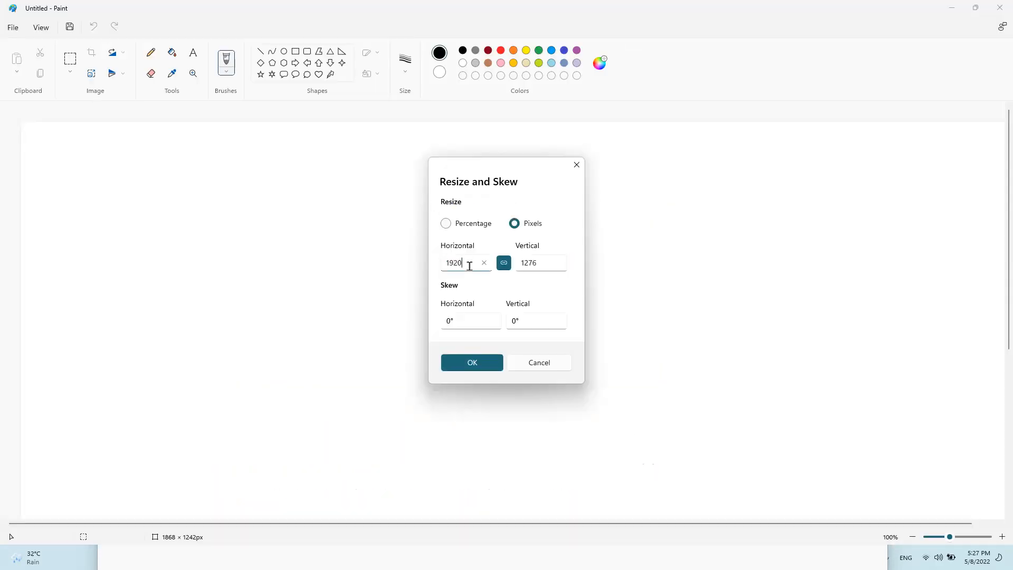
# Try to enter 1080 vertical and 1920 horizontal pixels with the aspect ratio maintained.
pyautogui.click(522, 263)
pyautogui.press('Delete')
pyautogui.press('Delete')
pyautogui.press('Delete')
pyautogui.press('Delete')
pyautogui.write('1080')
pyautogui.doubleClick(484, 264)
pyautogui.doubleClick(468, 267)
pyautogui.write('1920')
# Set the vertical size to 1080 pixels, unlock the aspect ratio, set the horizontal size to 1920 pixels, and apply the resize.
pyautogui.doubleClick(538, 264)
pyautogui.write('1080')
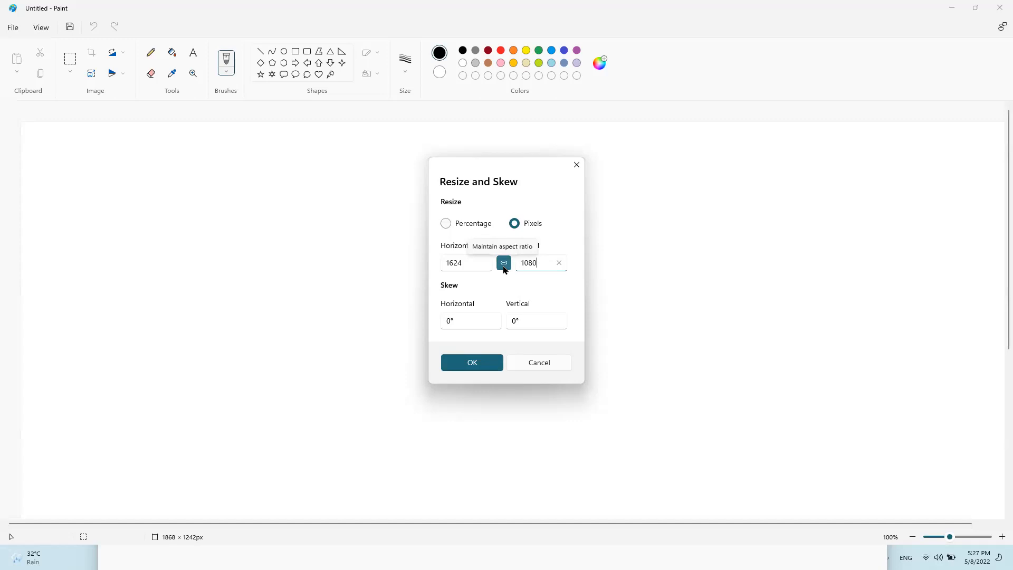
pyautogui.doubleClick(471, 263)
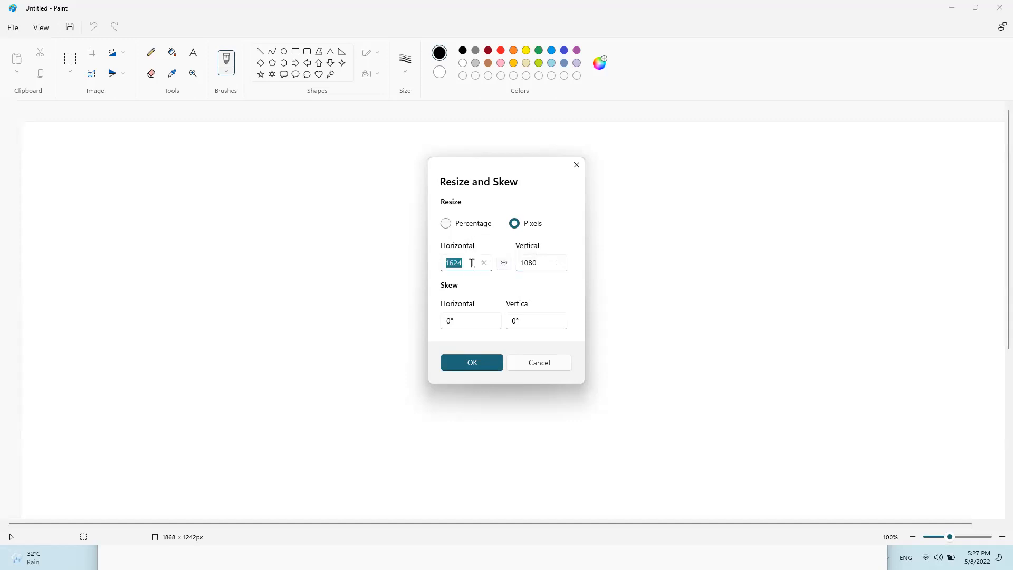
pyautogui.write('1920')
pyautogui.click(473, 363)
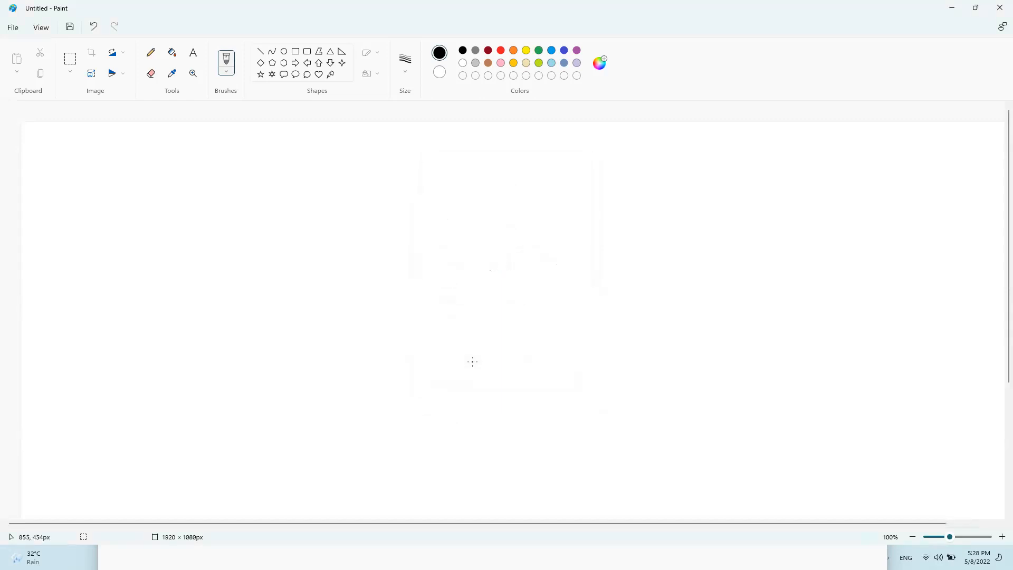
# Show the whole canvas at 50% and check the practical paper for the shapes and text the background image needs.
pyautogui.click(911, 537)
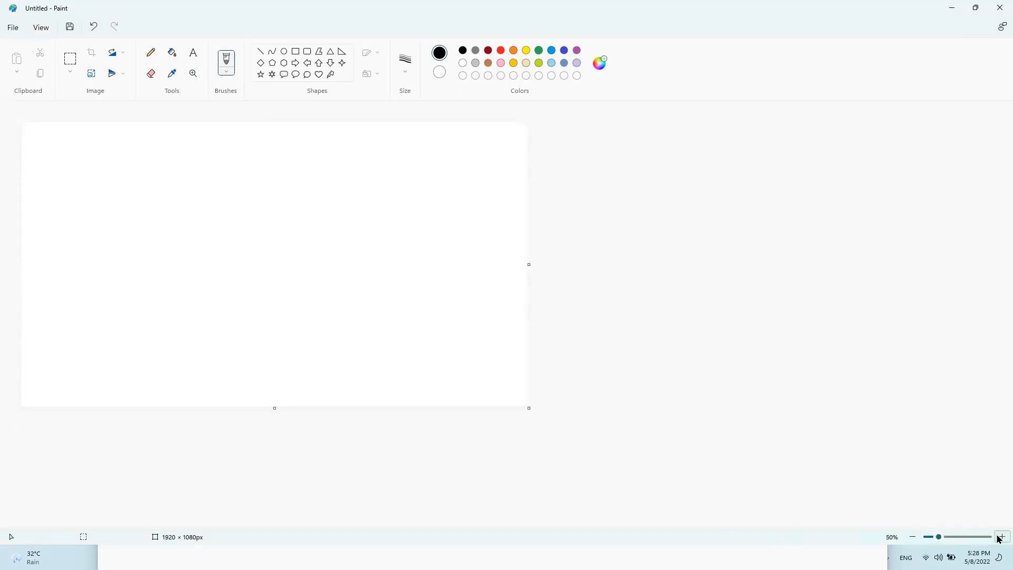
pyautogui.press('super+Tab')
pyautogui.click(501, 105)
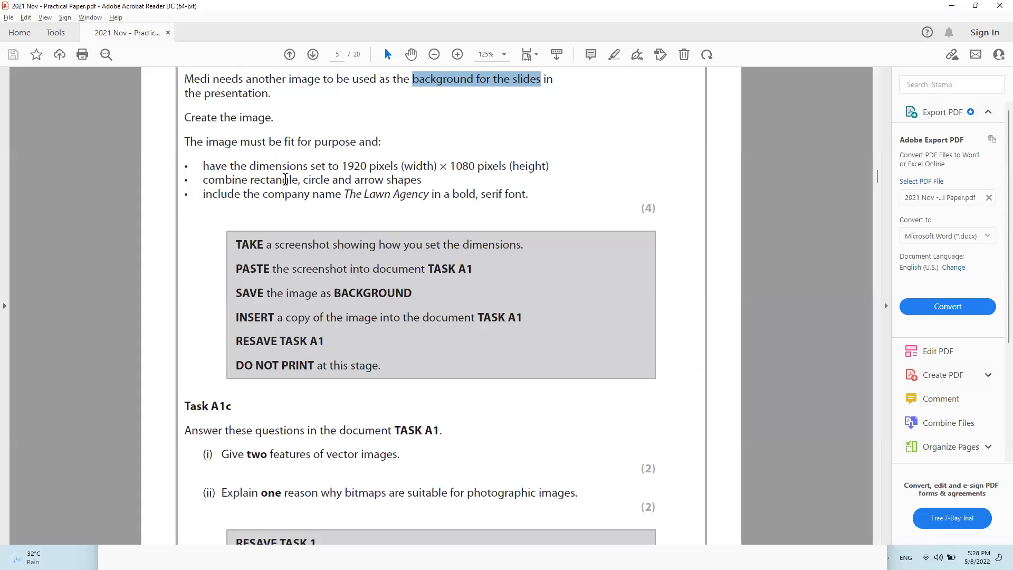
pyautogui.scroll(2, 285, 182)
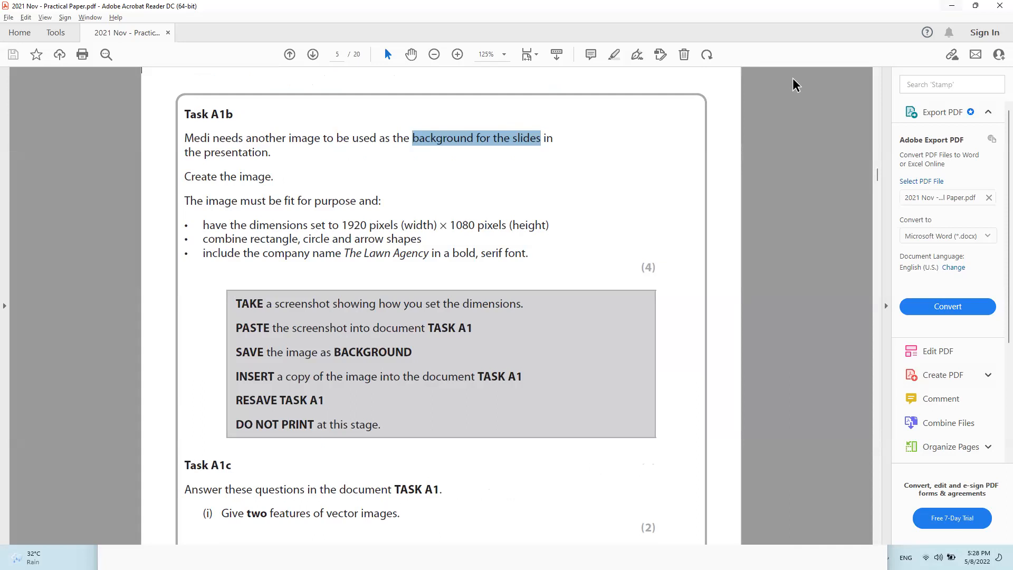
pyautogui.hotkey('alt', 'Tab')
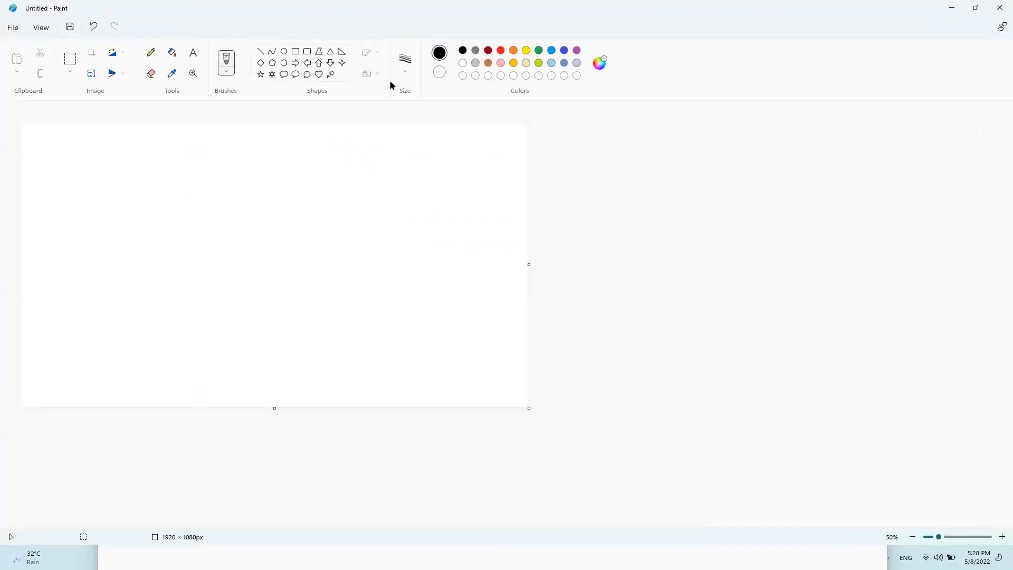
# Draw an upright rectangle about 445 × 805 px along the canvas's left edge, rechecking the required shapes in the paper.
pyautogui.click(296, 51)
pyautogui.hotkey('alt', 'Tab')
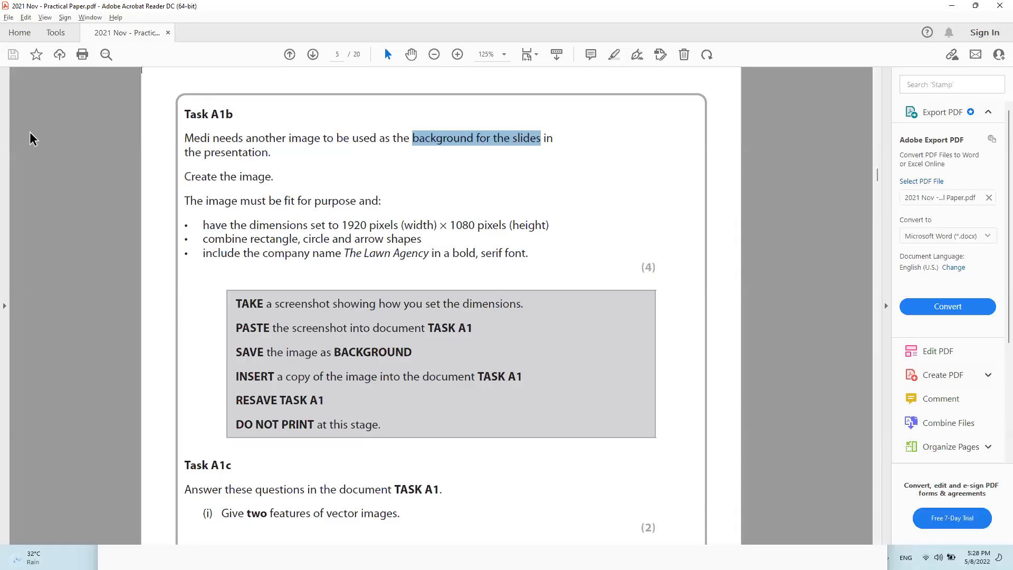
pyautogui.hotkey('alt', 'Tab')
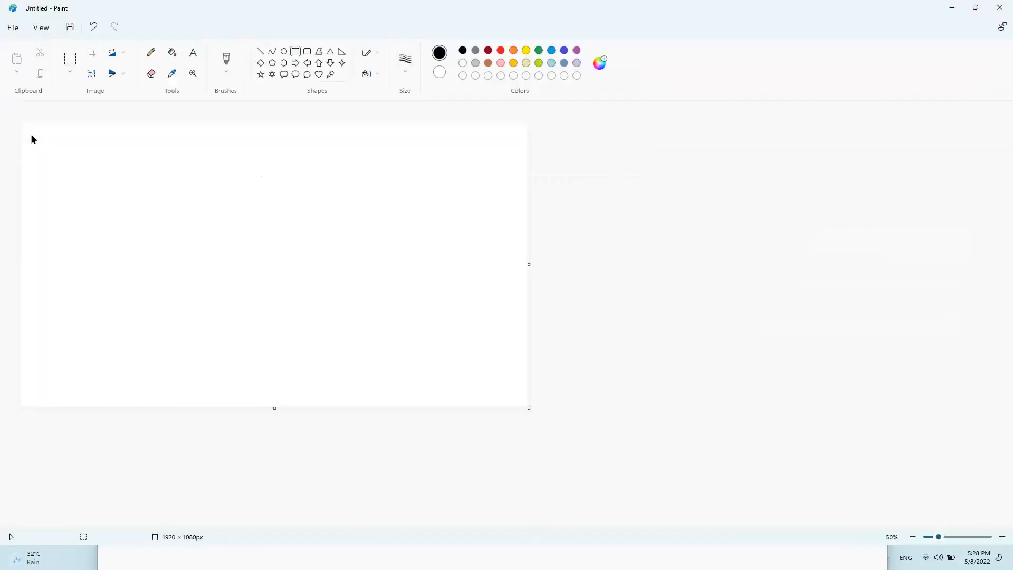
pyautogui.moveTo(24, 189)
pyautogui.mouseDown()
pyautogui.moveTo(129, 299)
pyautogui.moveTo(145, 345)
pyautogui.moveTo(134, 389)
pyautogui.moveTo(142, 402)
pyautogui.mouseUp()
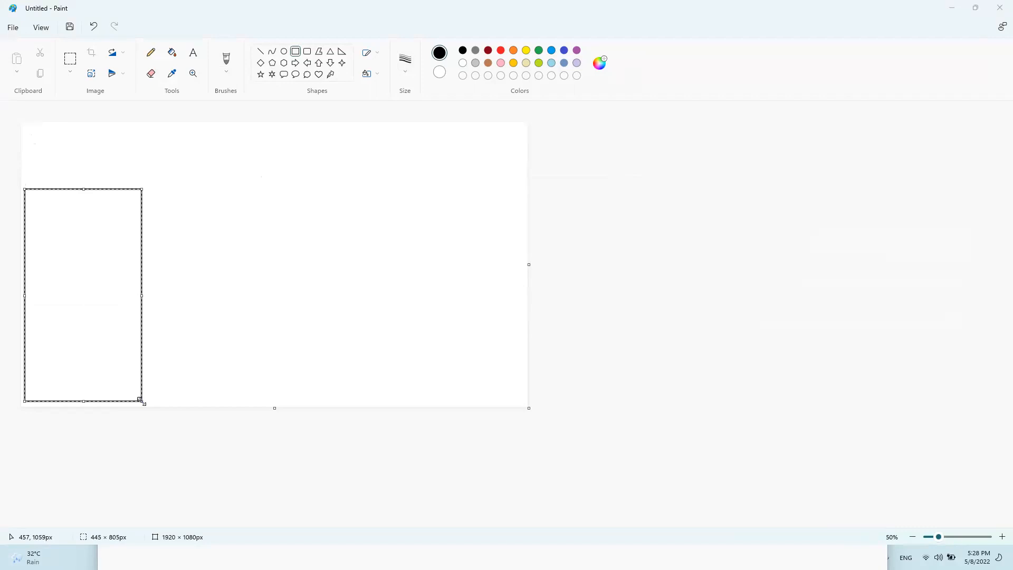
# Check the next required shape in the paper and draw an oval about 589 × 523 px beside the rectangle.
pyautogui.hotkey('alt', 'Tab')
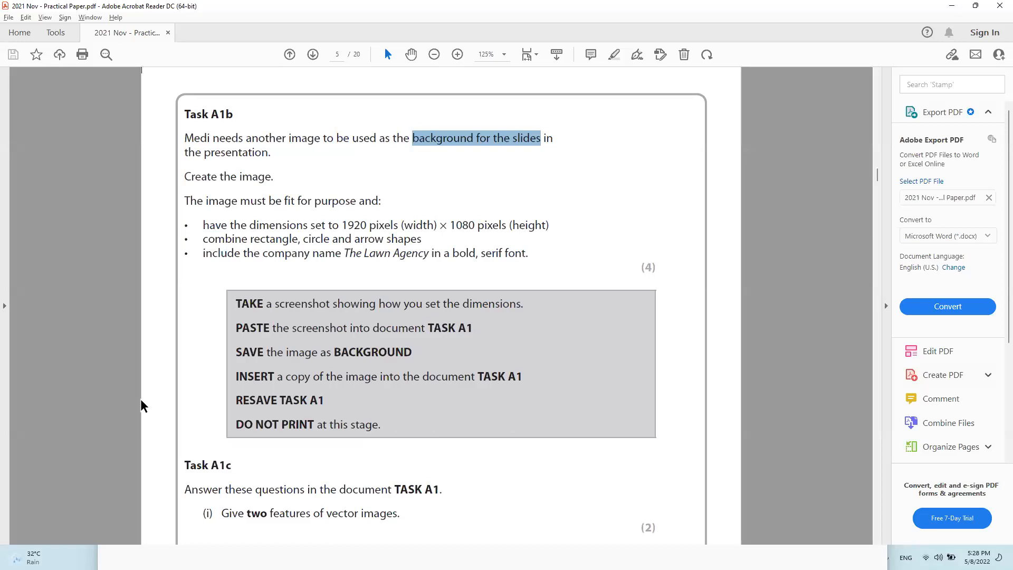
pyautogui.hotkey('alt', 'Tab')
pyautogui.click(284, 52)
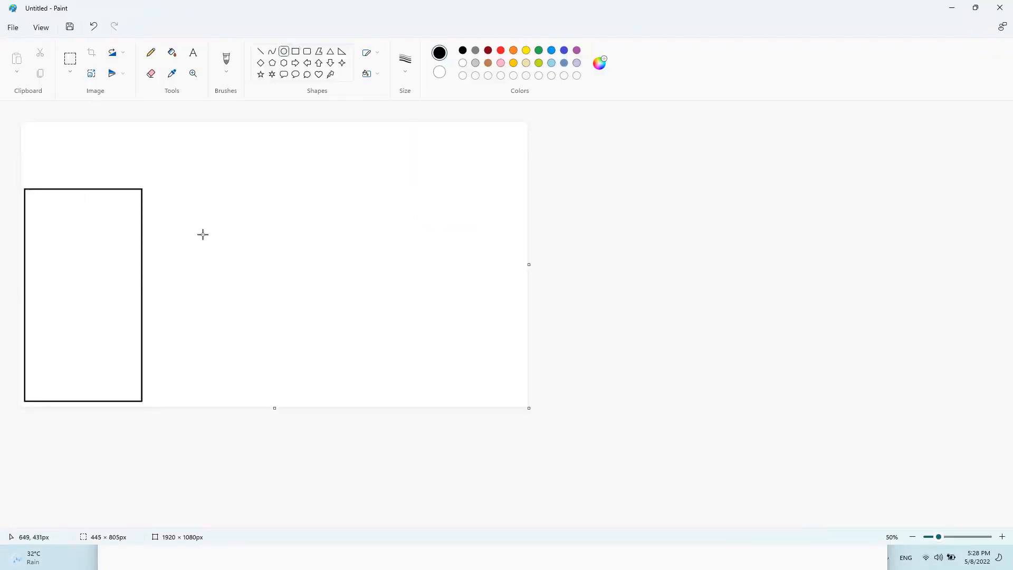
pyautogui.moveTo(184, 230); pyautogui.dragTo(339, 368)
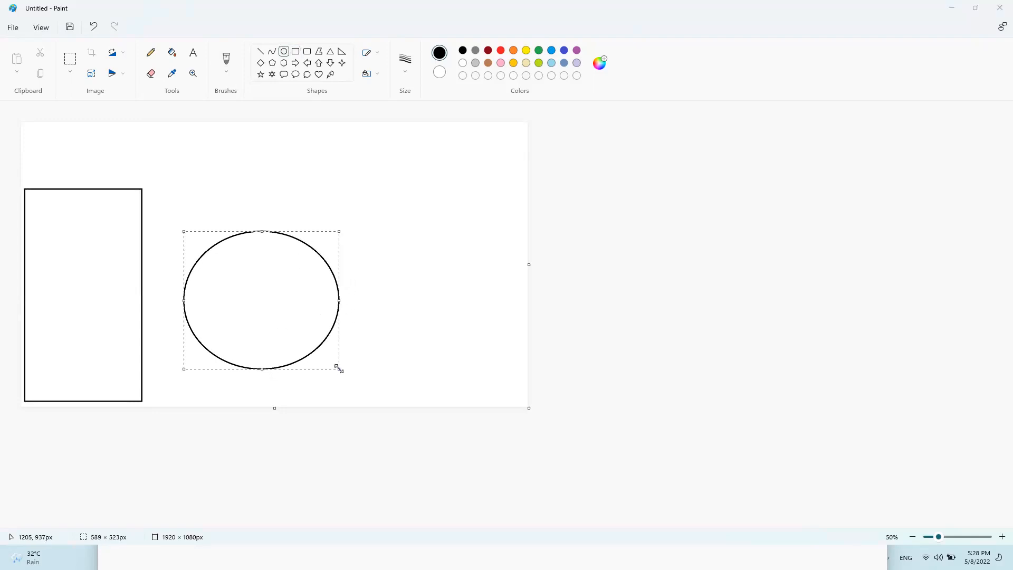
# Recheck the required shapes in the paper and draw a right-pointing arrow about 559 × 207 px beside the oval.
pyautogui.hotkey('alt', 'Tab')
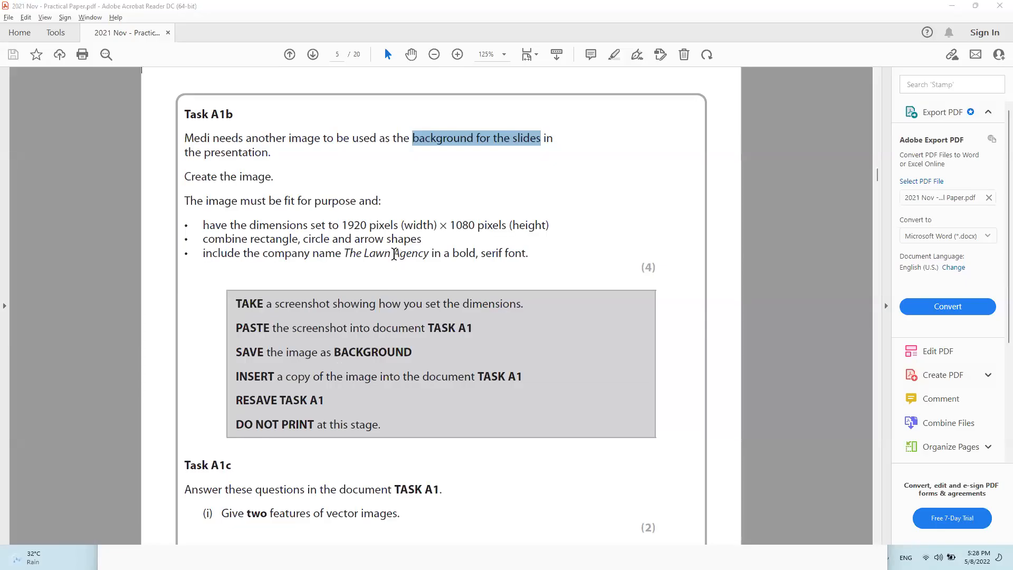
pyautogui.hotkey('alt', 'Tab')
pyautogui.click(296, 62)
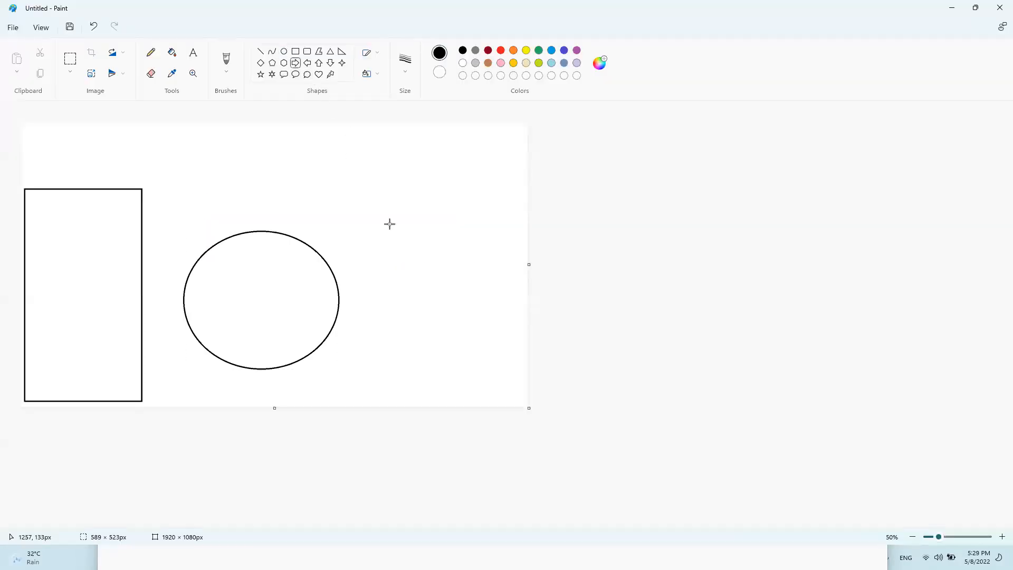
pyautogui.moveTo(376, 231); pyautogui.dragTo(525, 286)
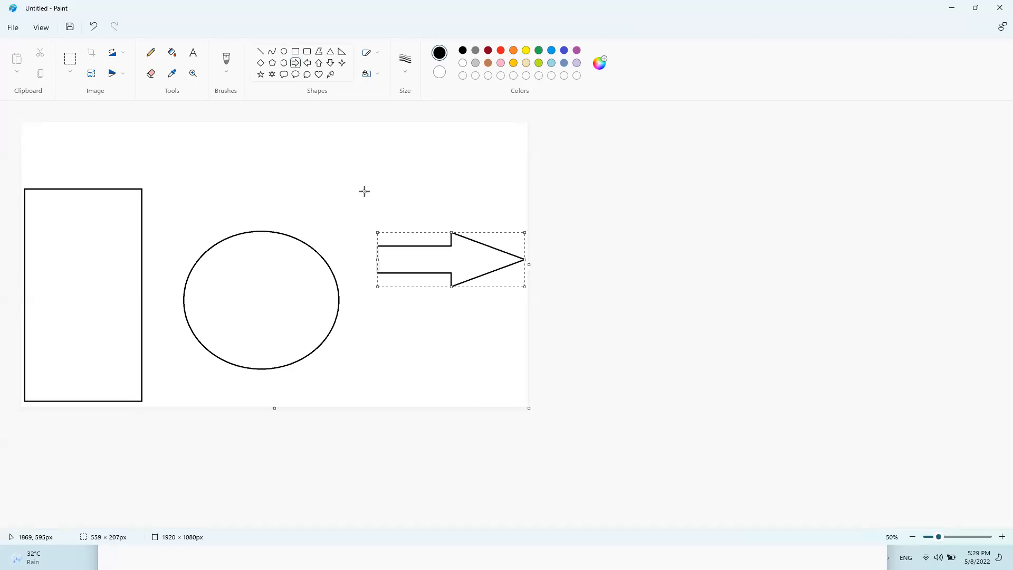
# Draw a left-pointing arrow about 539 × 163 px and place it just below the right-pointing arrow.
pyautogui.click(308, 62)
pyautogui.moveTo(505, 329); pyautogui.dragTo(363, 287)
pyautogui.moveTo(474, 309); pyautogui.dragTo(487, 327)
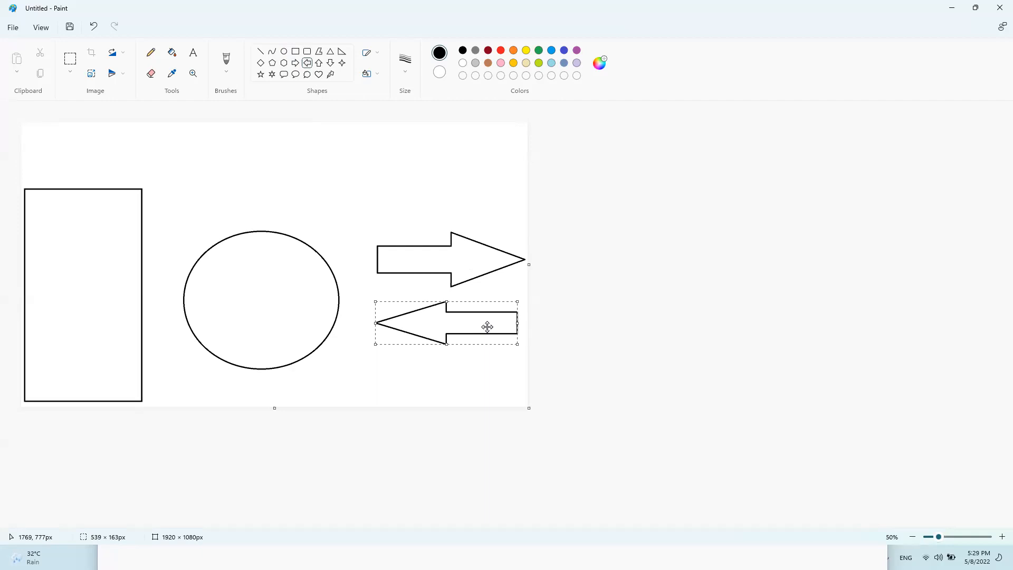
# Copy the company name The Lawn Agency from the paper into a text box about 1715 × 165 px above the shapes.
pyautogui.hotkey('alt', 'Tab')
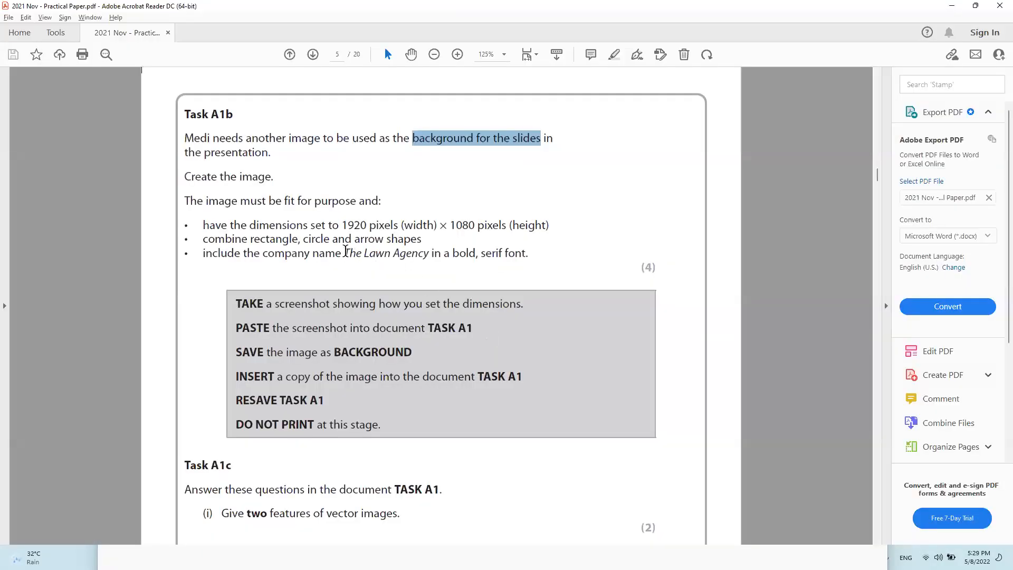
pyautogui.moveTo(345, 251); pyautogui.dragTo(414, 259)
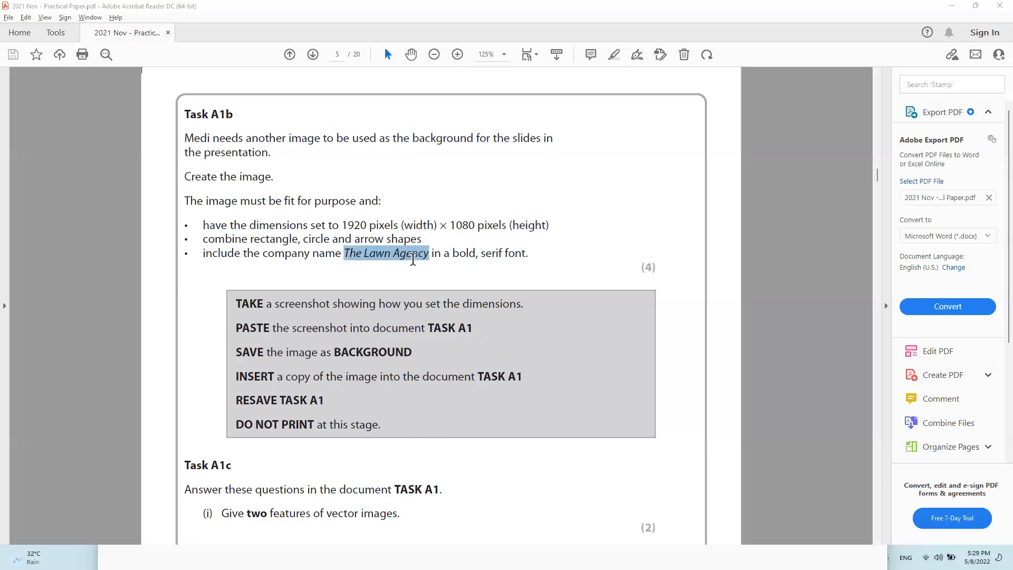
pyautogui.hotkey('alt', 'Tab')
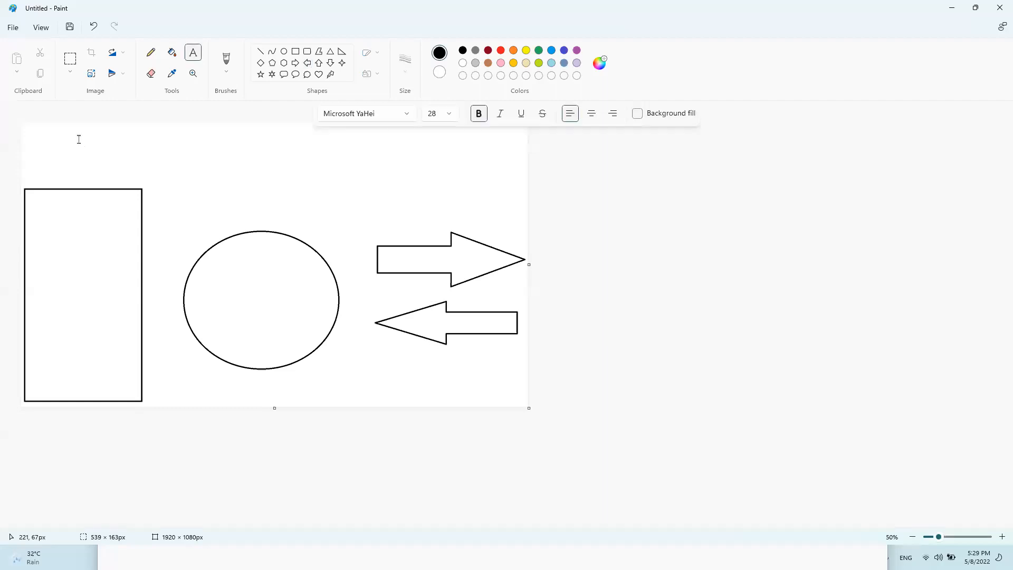
pyautogui.moveTo(52, 132); pyautogui.dragTo(506, 176)
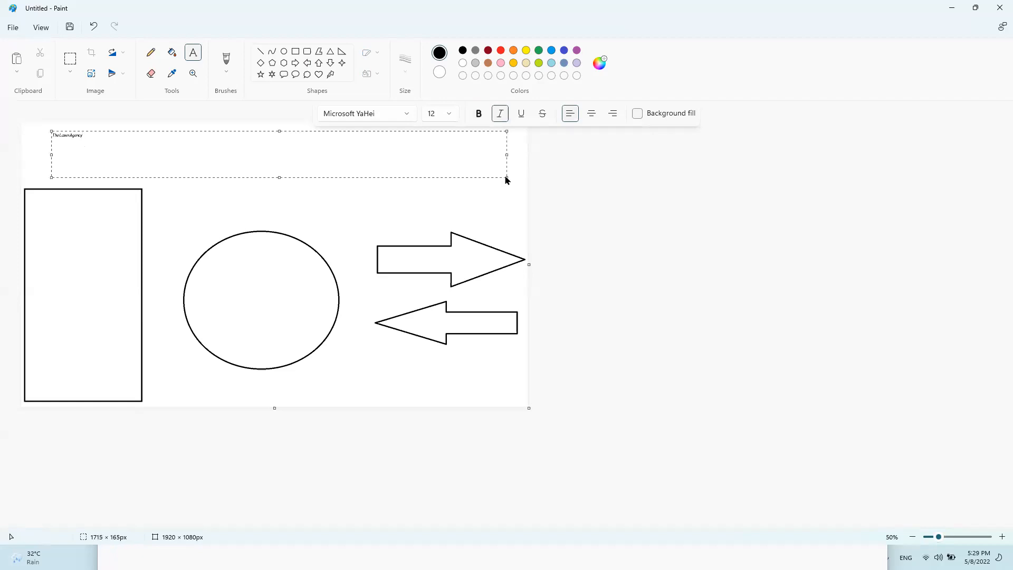
# Check the paper's font requirement, then set the whole company name to size 60 and bold.
pyautogui.hotkey('ctrl', 'a')
pyautogui.hotkey('alt', 'Tab')
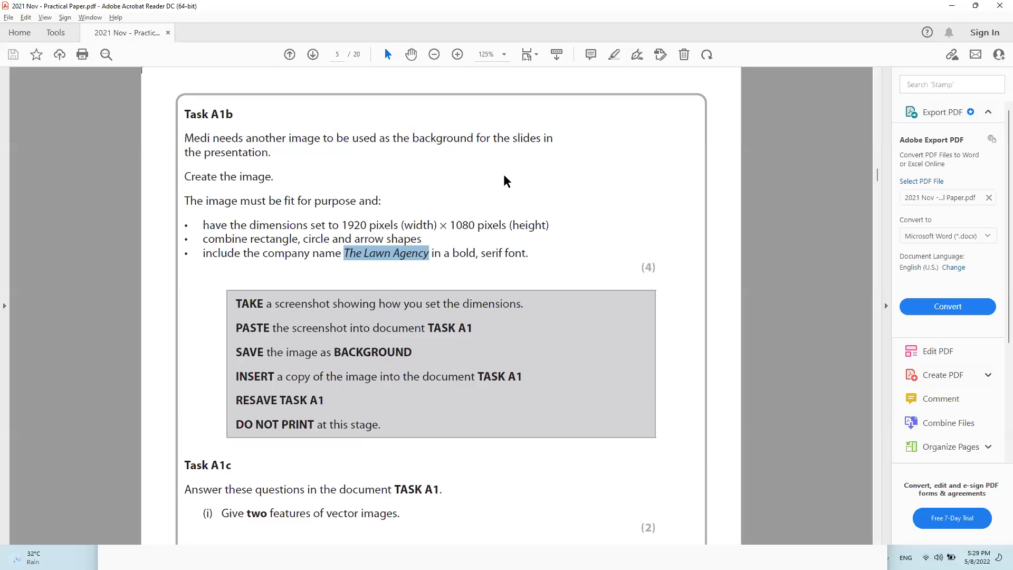
pyautogui.hotkey('alt', 'Tab')
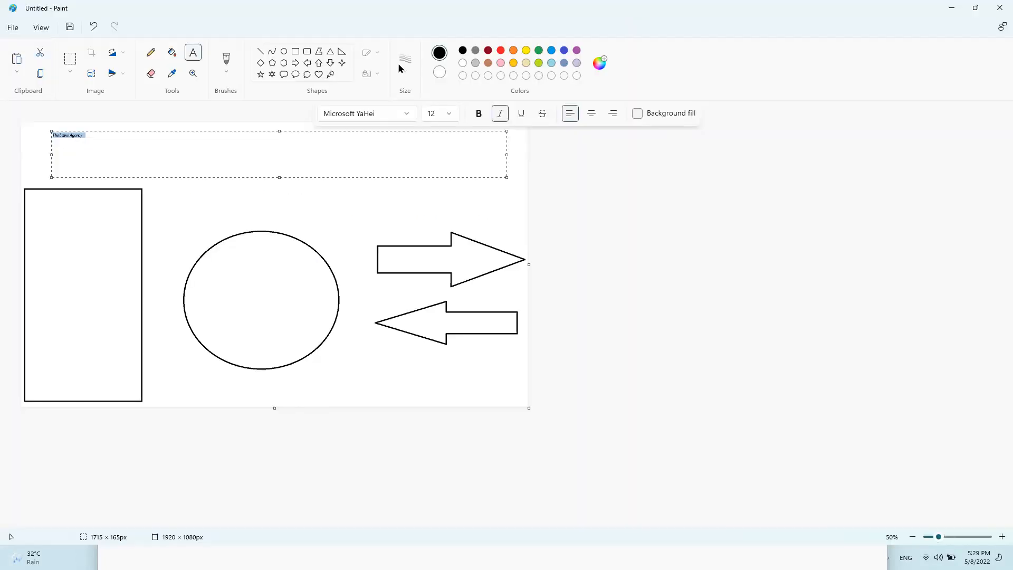
pyautogui.click(452, 120)
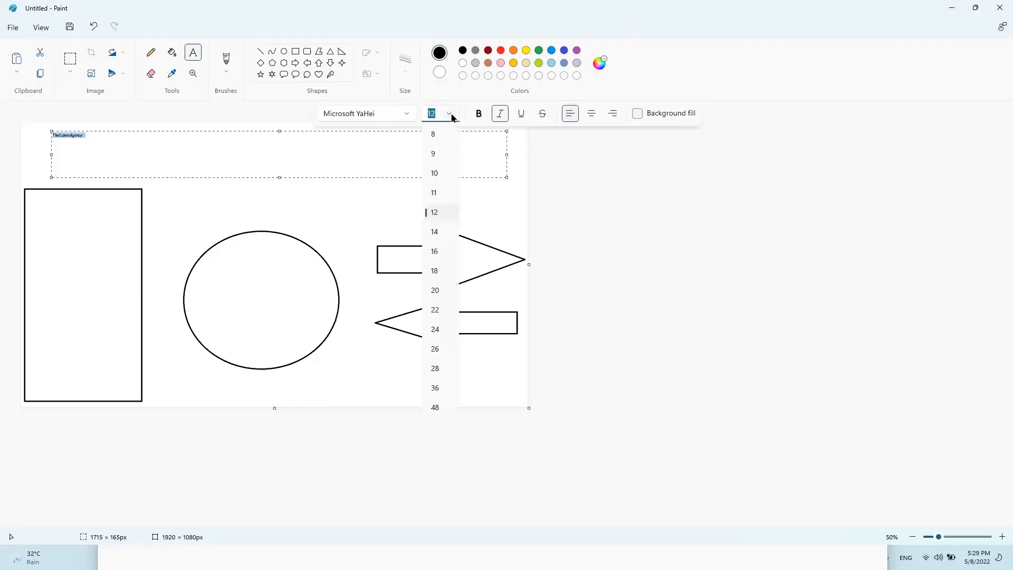
pyautogui.click(439, 404)
pyautogui.write('60')
pyautogui.press('Return')
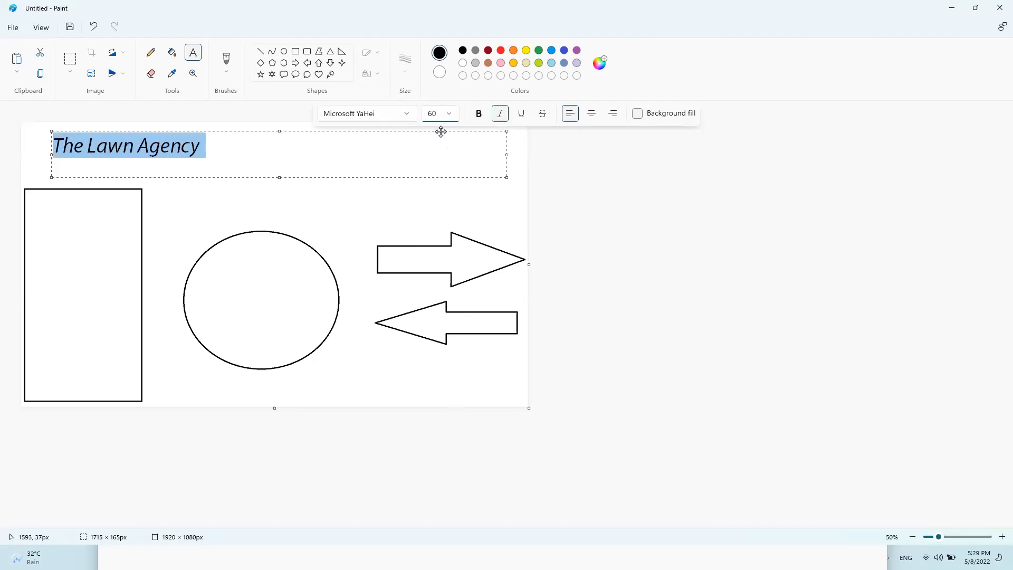
pyautogui.click(477, 115)
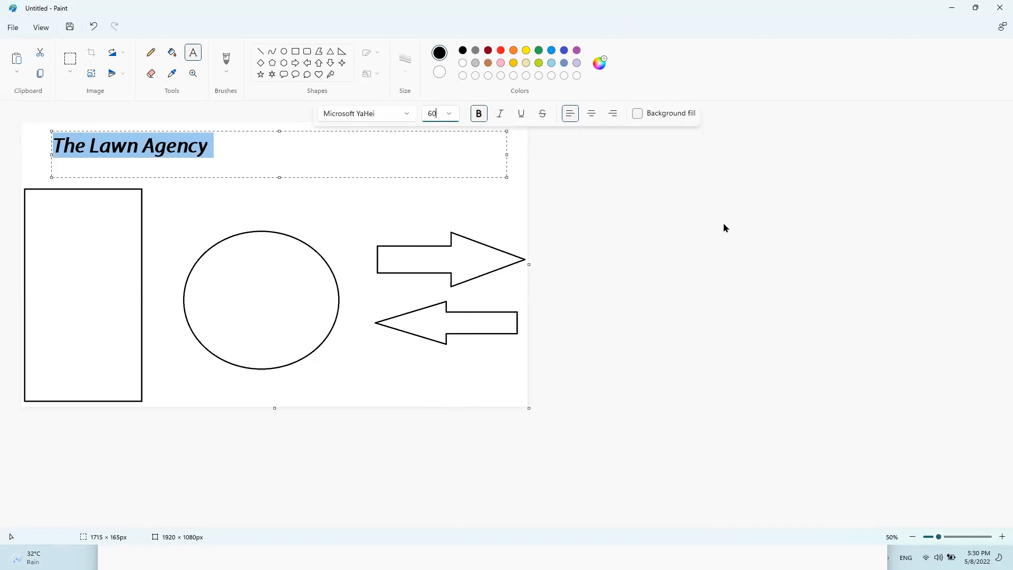
# Change the company name's font to the serif font Times New Roman and deselect the text.
pyautogui.click(378, 117)
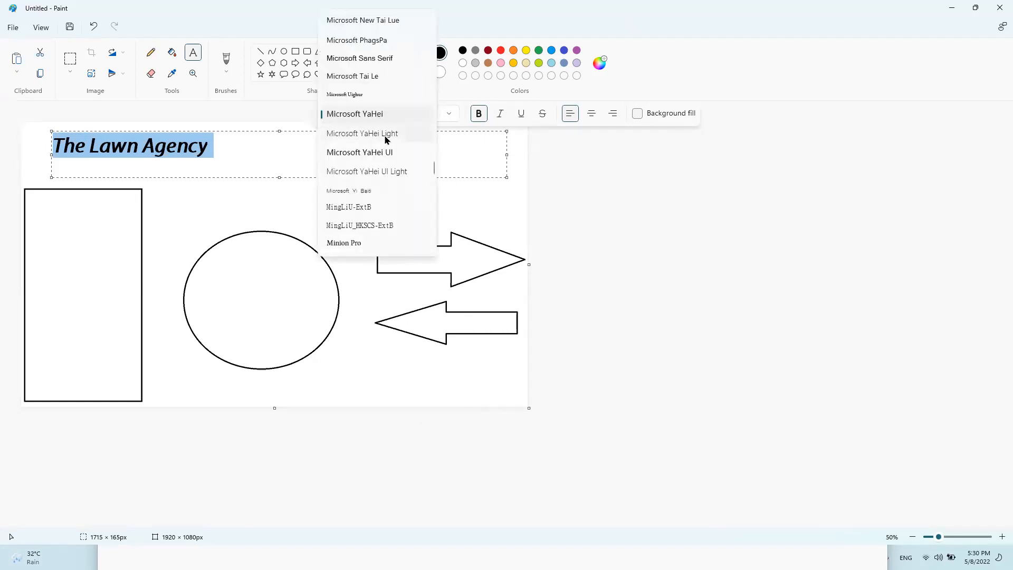
pyautogui.scroll(4, 393, 92)
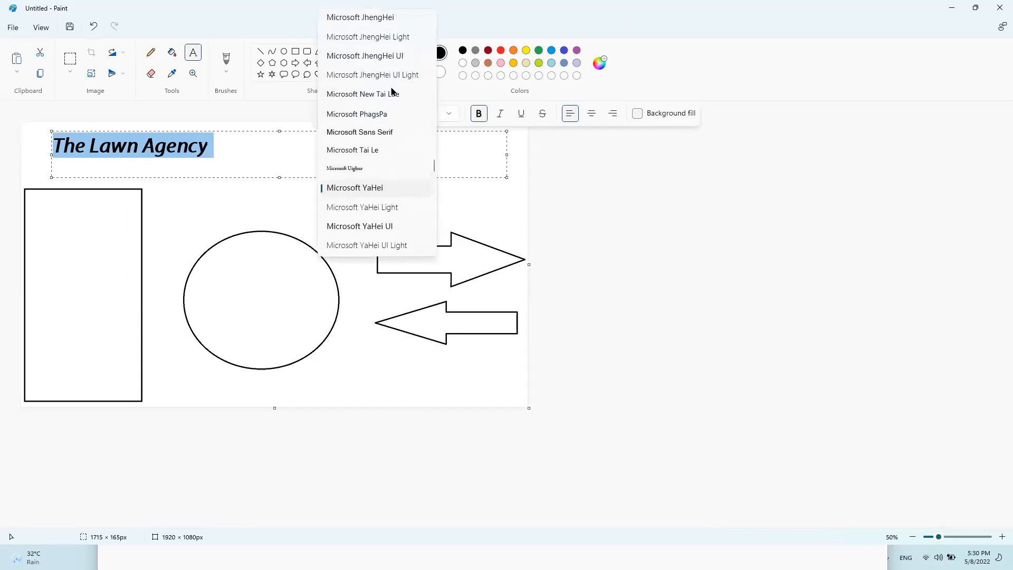
pyautogui.scroll(3, 393, 92)
pyautogui.scroll(2, 393, 92)
pyautogui.scroll(-15, 393, 92)
pyautogui.scroll(-12, 391, 91)
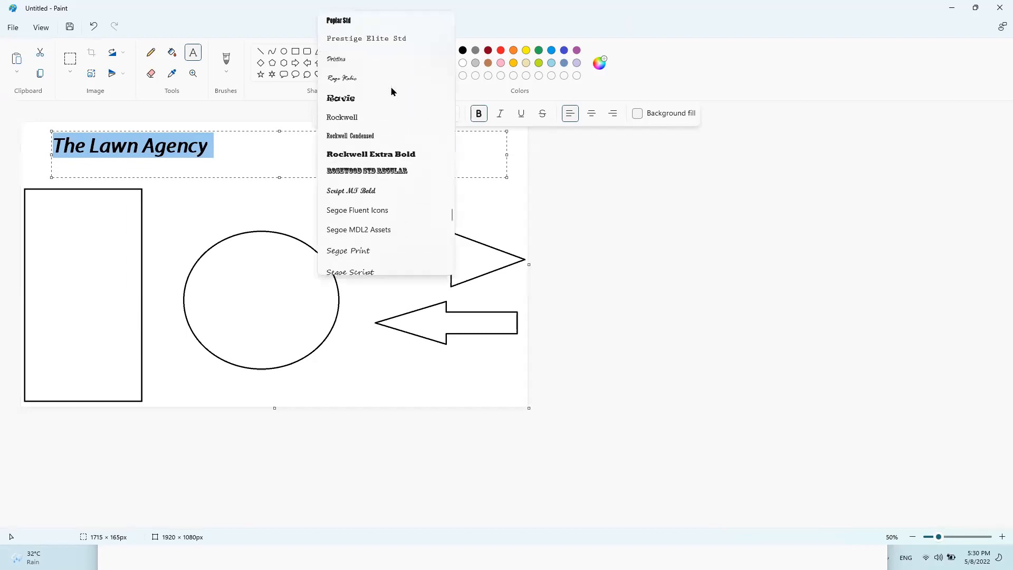
pyautogui.scroll(-10, 391, 91)
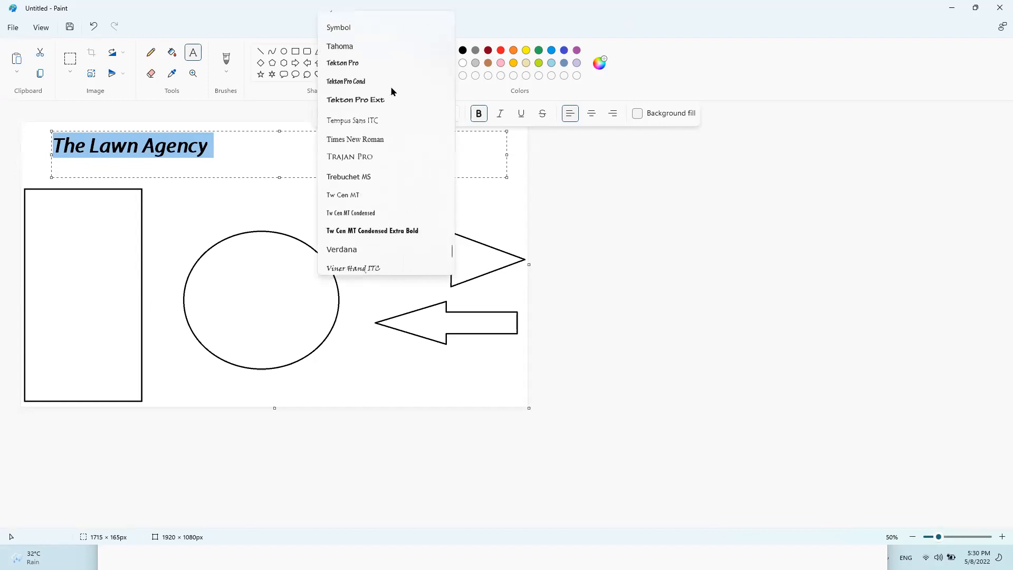
pyautogui.click(354, 139)
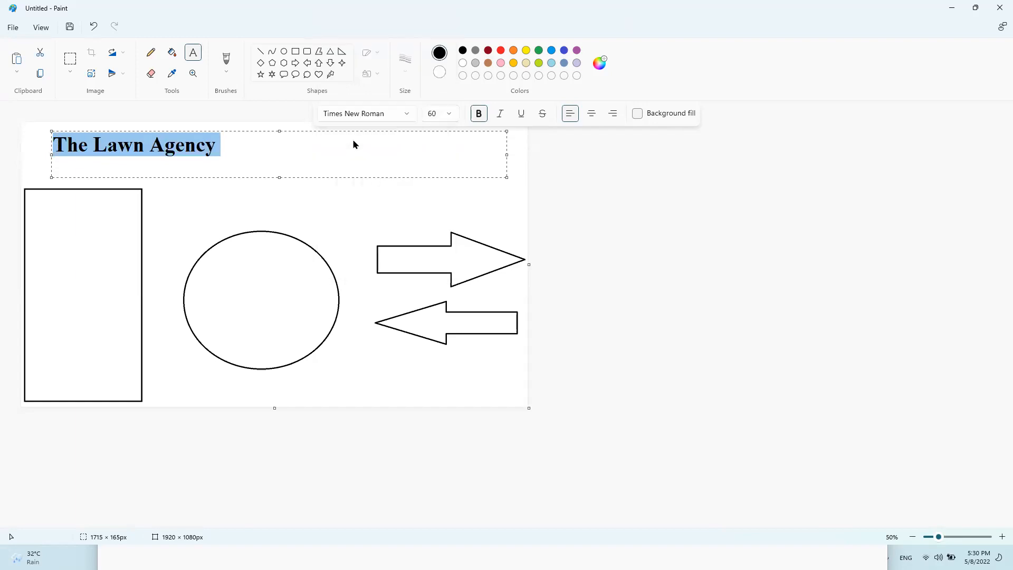
pyautogui.click(258, 151)
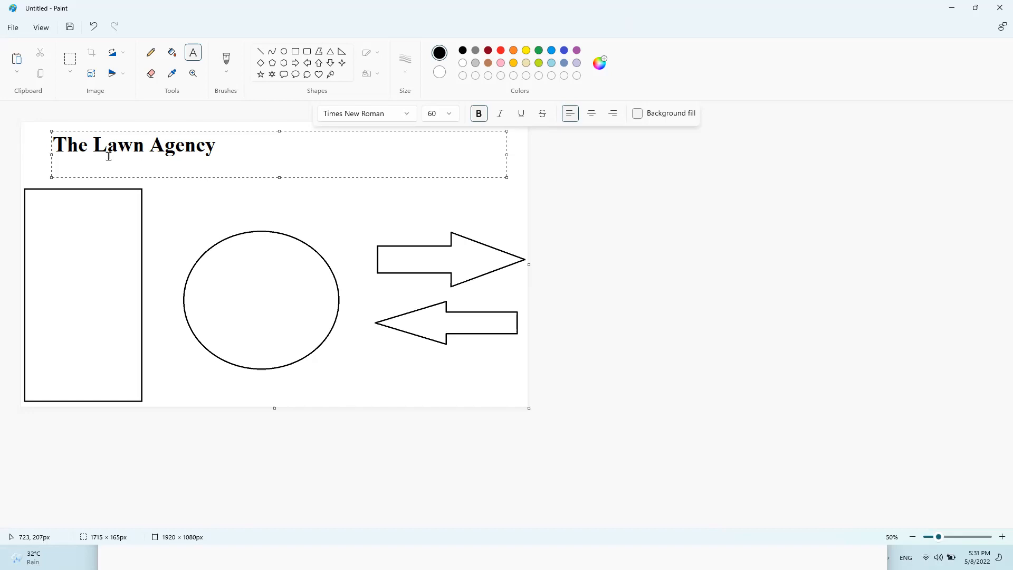
# Review the canvas dimensions in pixels in the Resize and Skew settings and leave them without applying a change.
pyautogui.click(94, 78)
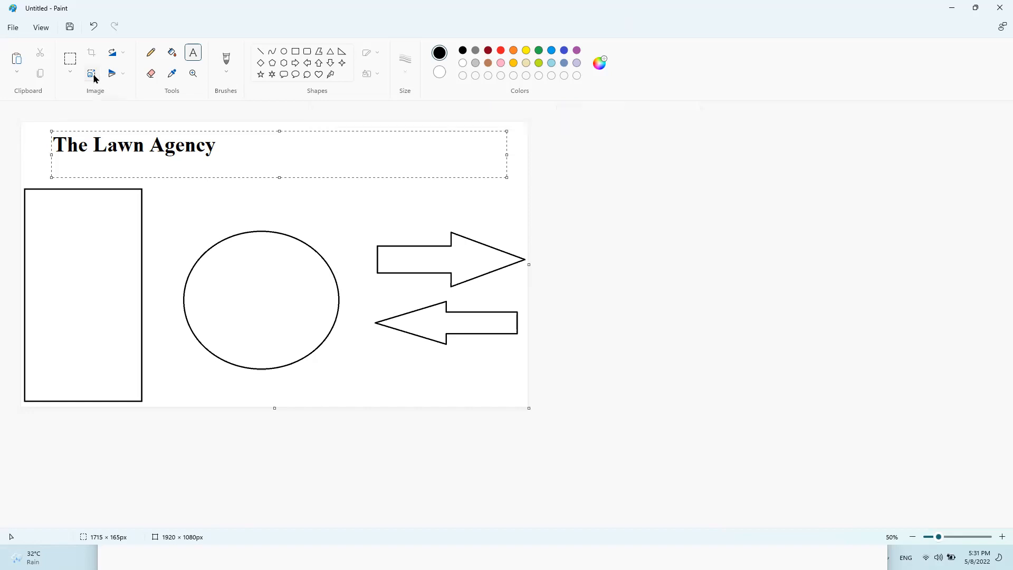
pyautogui.click(94, 78)
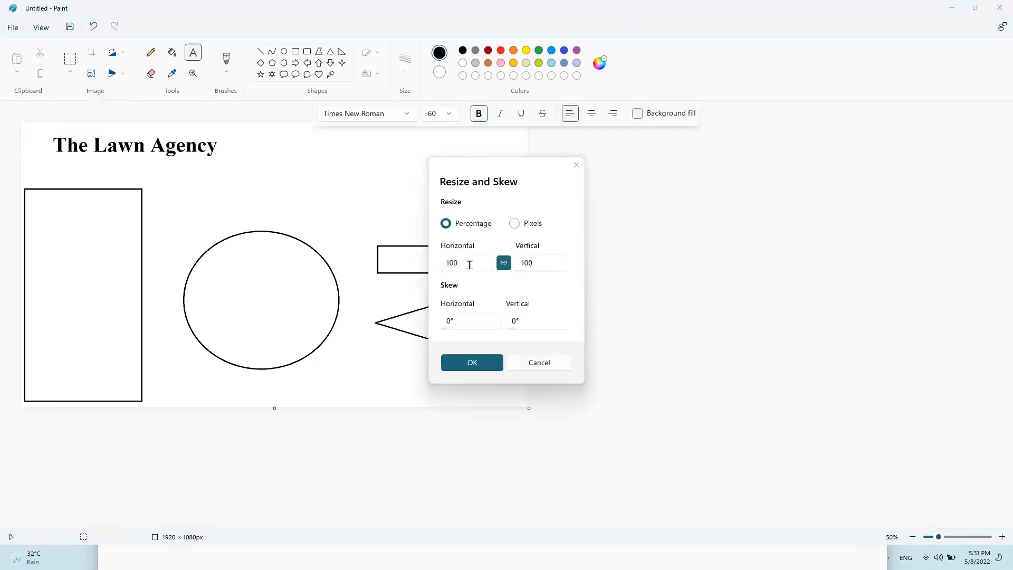
pyautogui.doubleClick(469, 265)
pyautogui.click(515, 224)
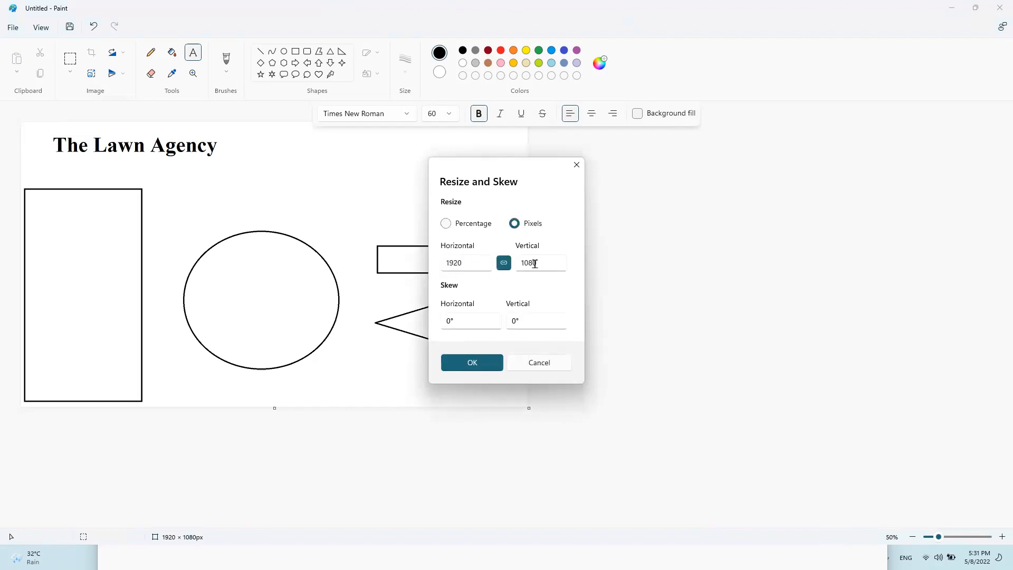
pyautogui.click(553, 368)
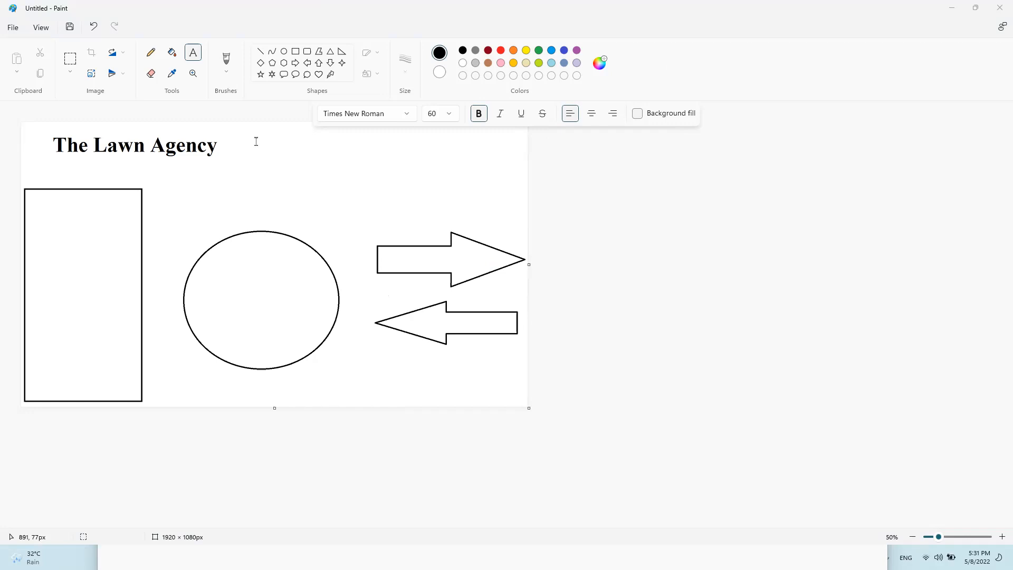
# Check the required file name in the paper and save the image as BACKGROUND in PNG format in the Desktop's New folder.
pyautogui.hotkey('alt', 'Tab')
pyautogui.press('Tab')
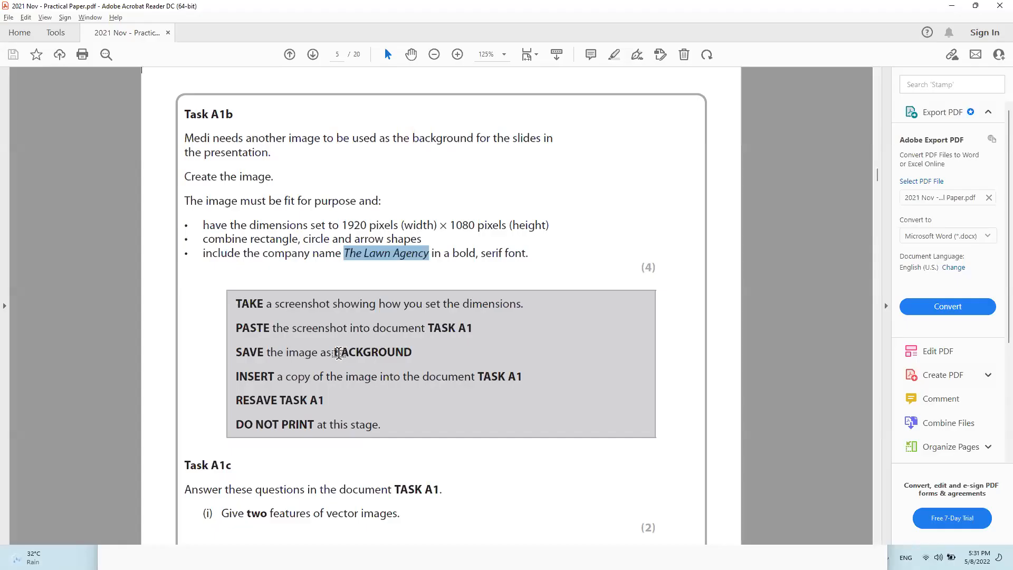
pyautogui.hotkey('alt', 'Tab')
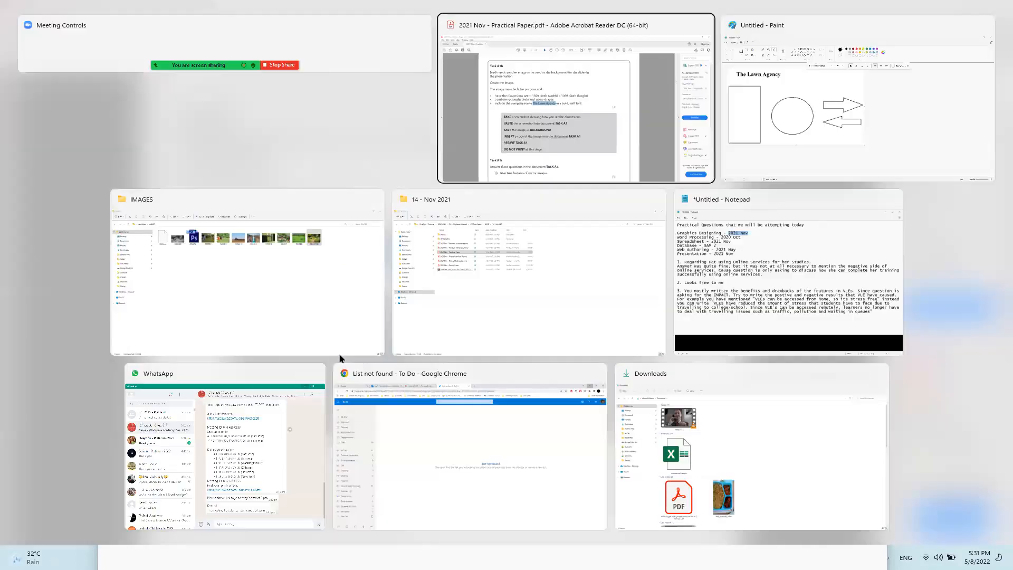
pyautogui.hotkey('alt', 'Tab')
pyautogui.hotkey('alt', 'Tab')
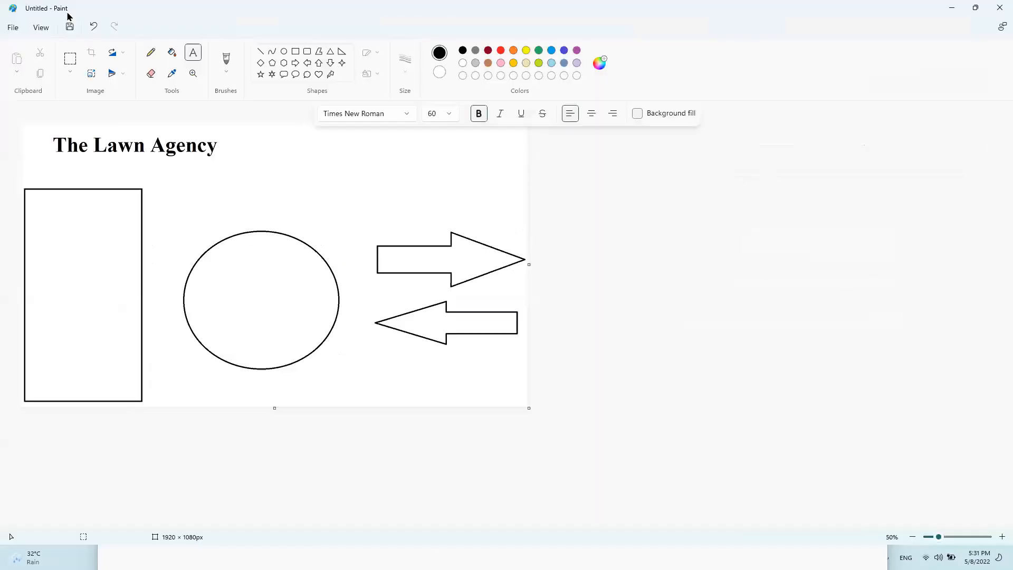
pyautogui.click(70, 27)
pyautogui.click(197, 127)
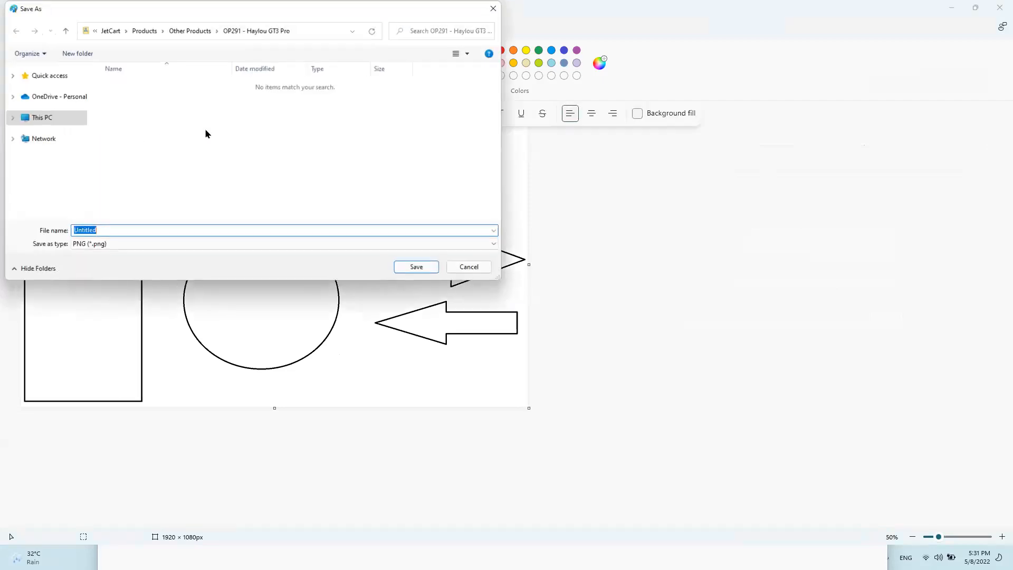
pyautogui.write('BACKGROUND')
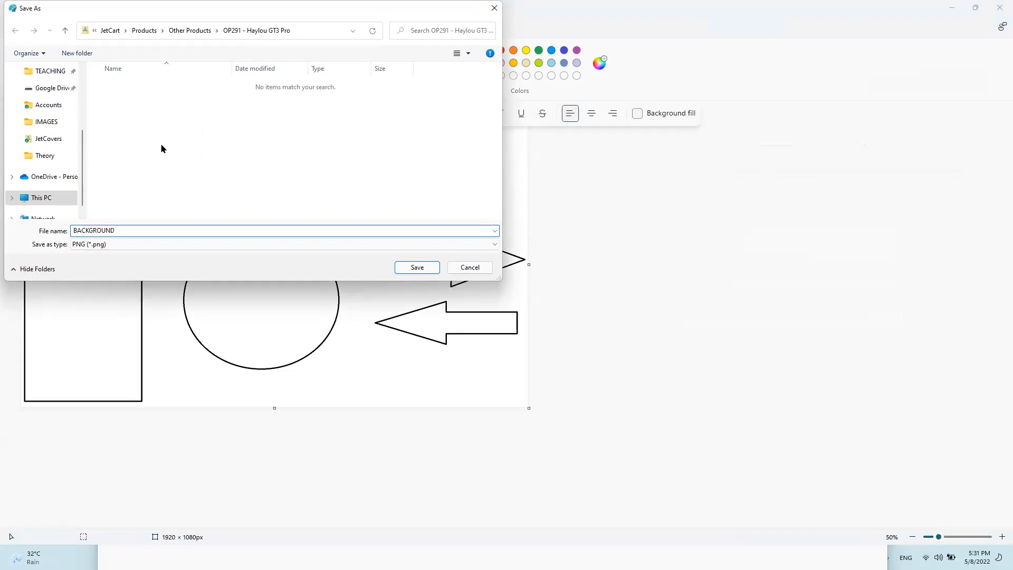
pyautogui.click(47, 122)
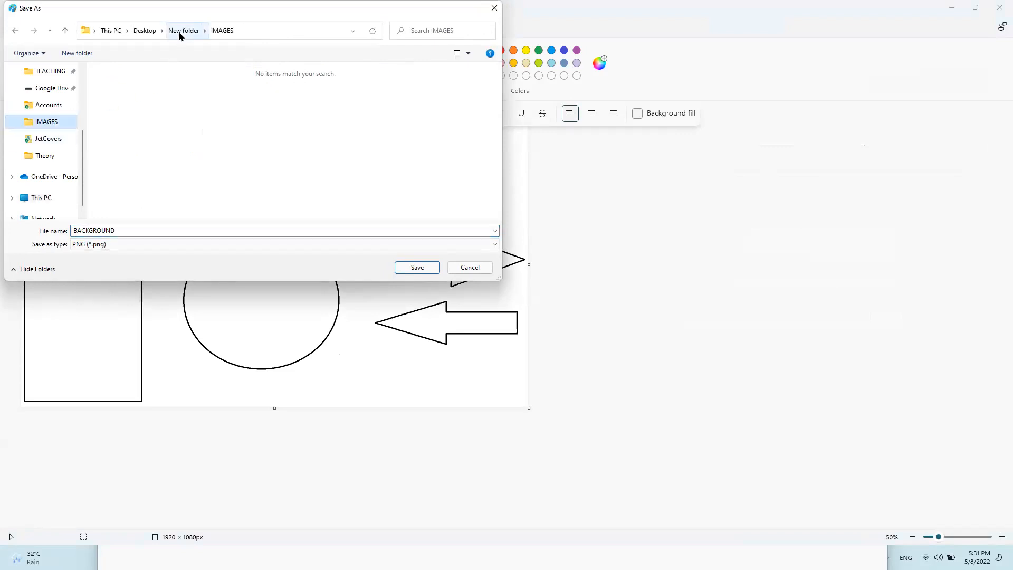
pyautogui.click(179, 33)
pyautogui.click(409, 273)
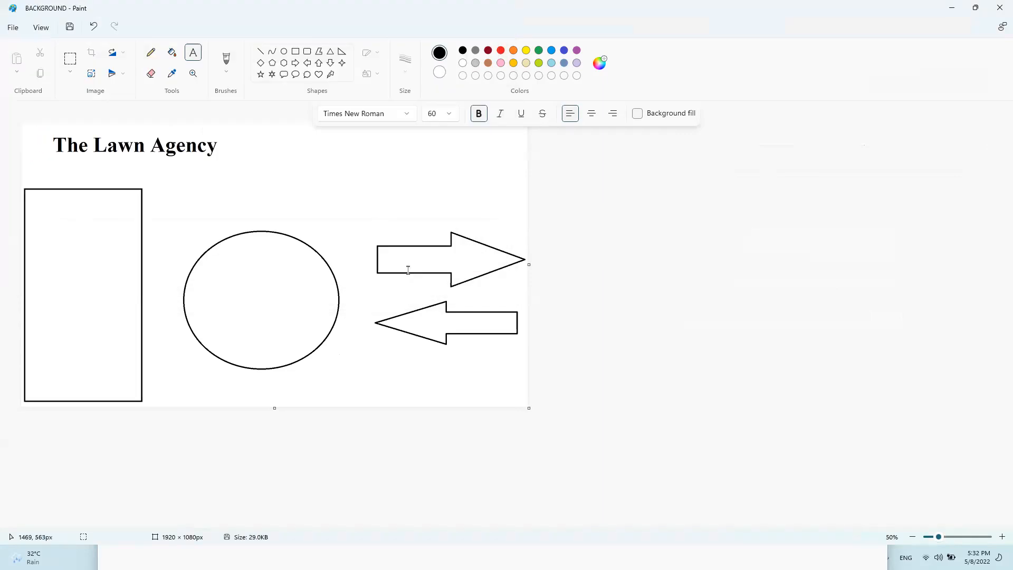
# Return to the practical paper's Task A1b screenshot instructions and launch Snipping Tool.
pyautogui.hotkey('alt', 'Tab')
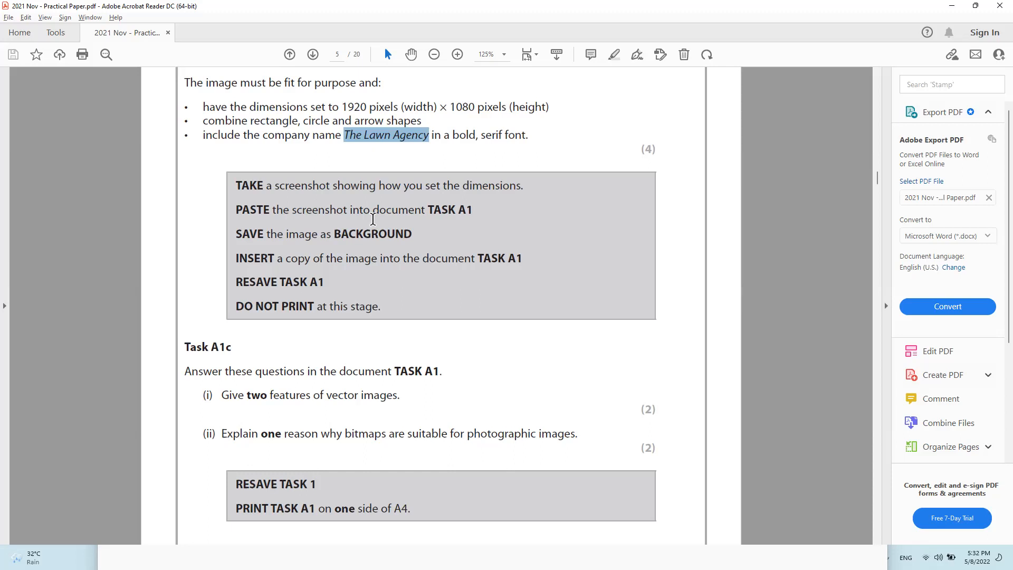
pyautogui.press('super')
pyautogui.write('SNIPP')
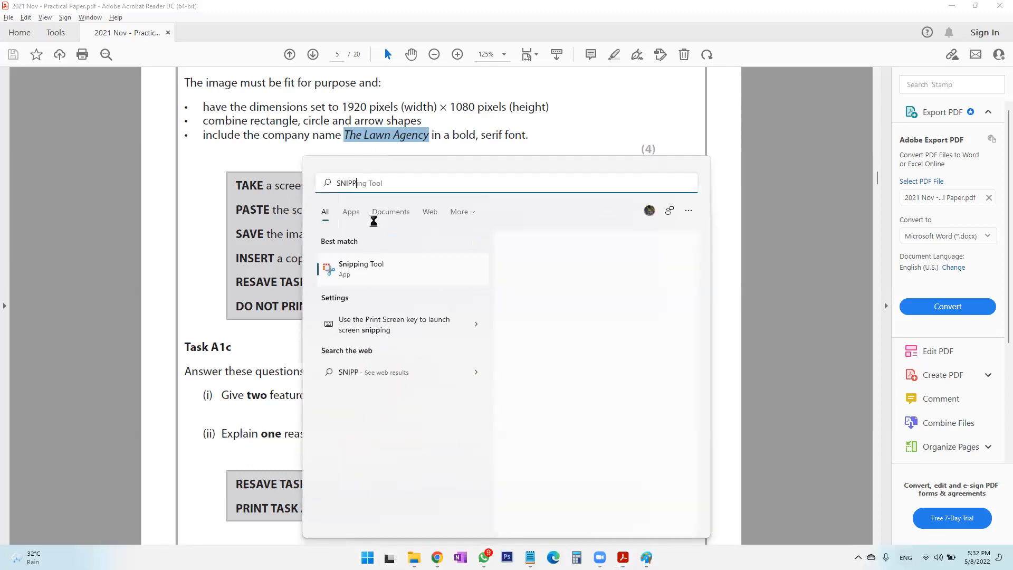
pyautogui.write('ING')
pyautogui.press('Return')
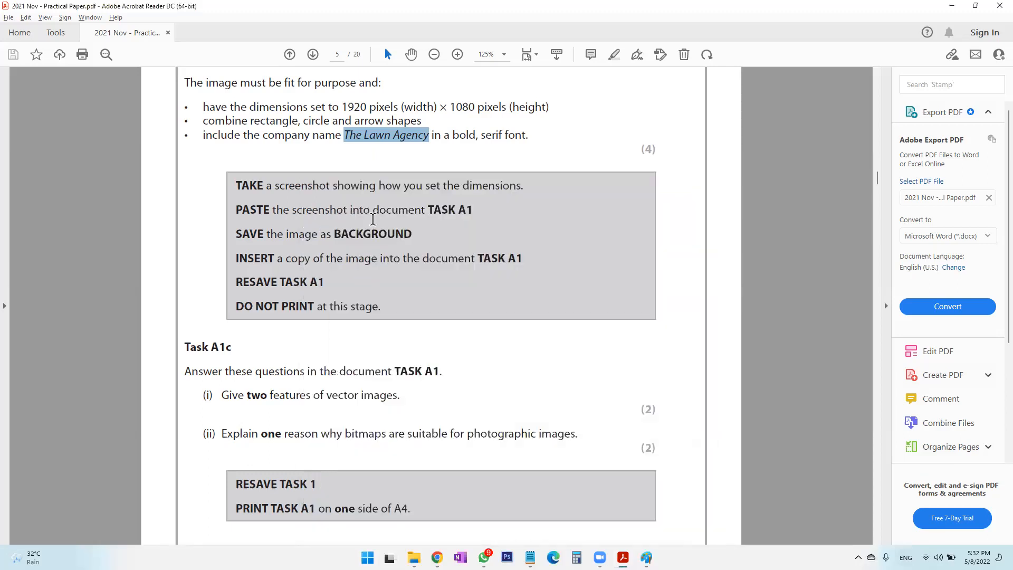
# Read Task A1c and select the words "why bitmaps are suitable" in question (ii).
pyautogui.scroll(-3, 379, 314)
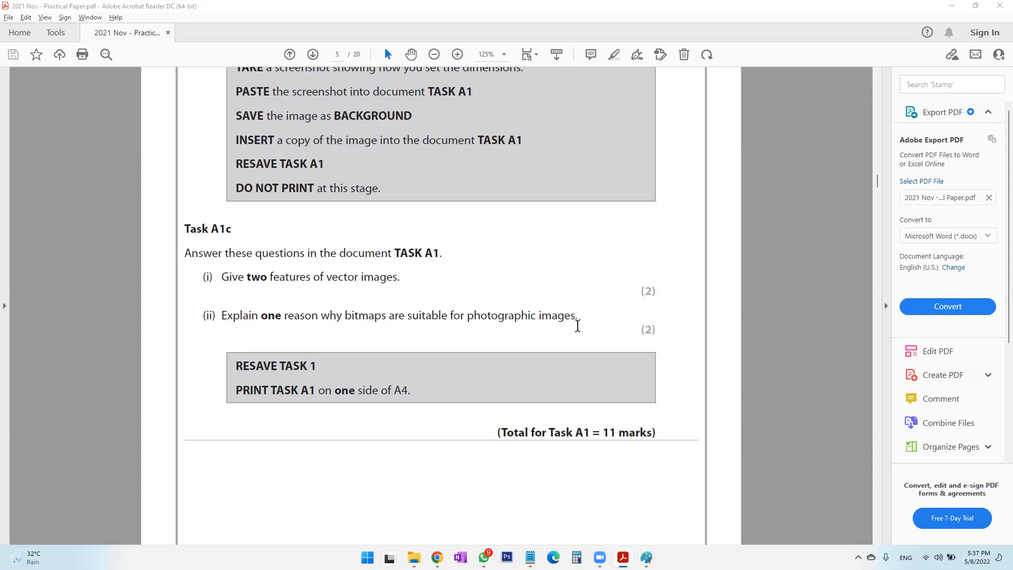
pyautogui.moveTo(321, 317); pyautogui.dragTo(424, 334)
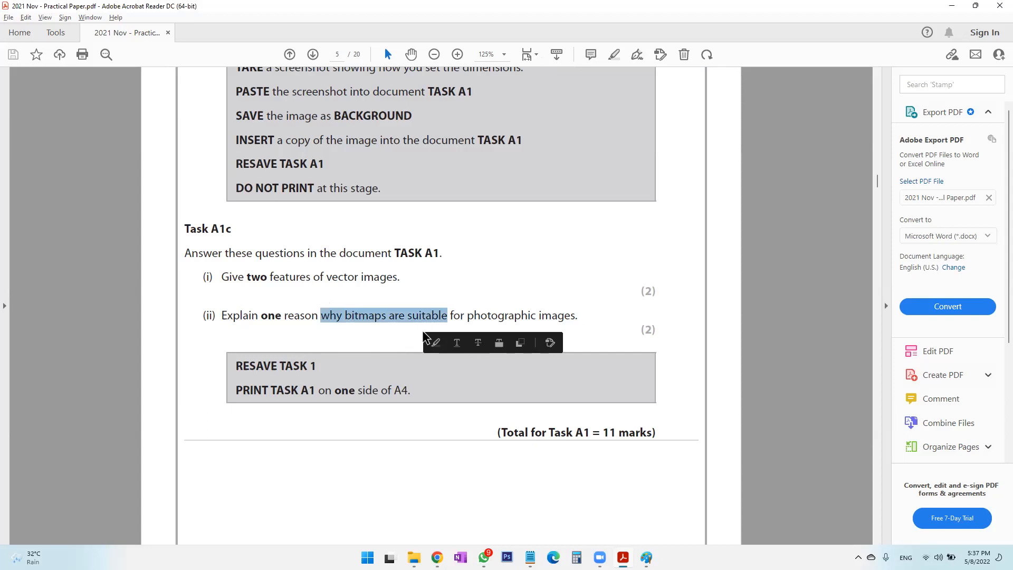
# Find Task A2 in the practical paper and select its instructions for opening, heading and saving the TASK A2 document.
pyautogui.scroll(-14, 423, 333)
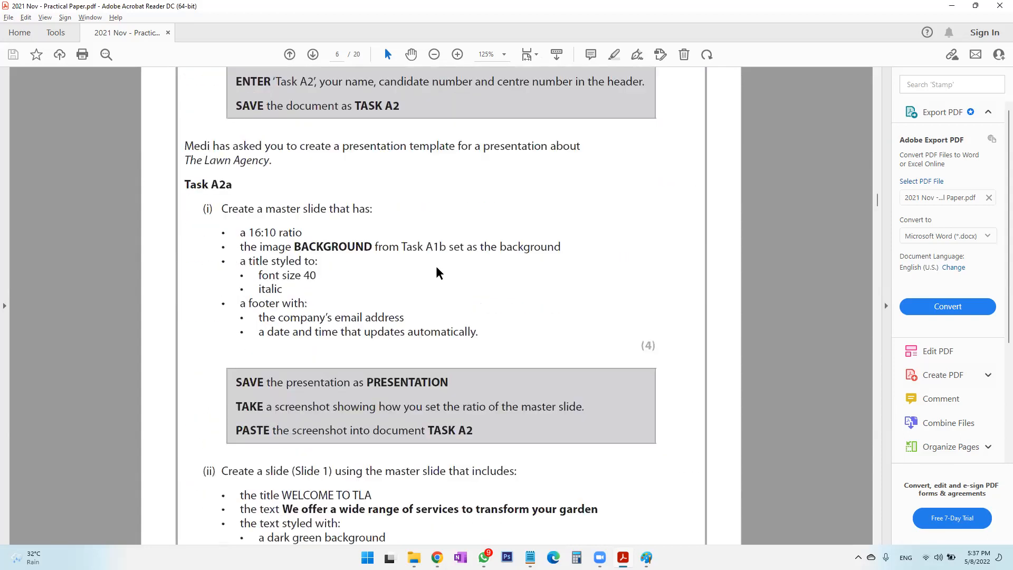
pyautogui.scroll(2, 436, 273)
pyautogui.moveTo(233, 114); pyautogui.dragTo(400, 169)
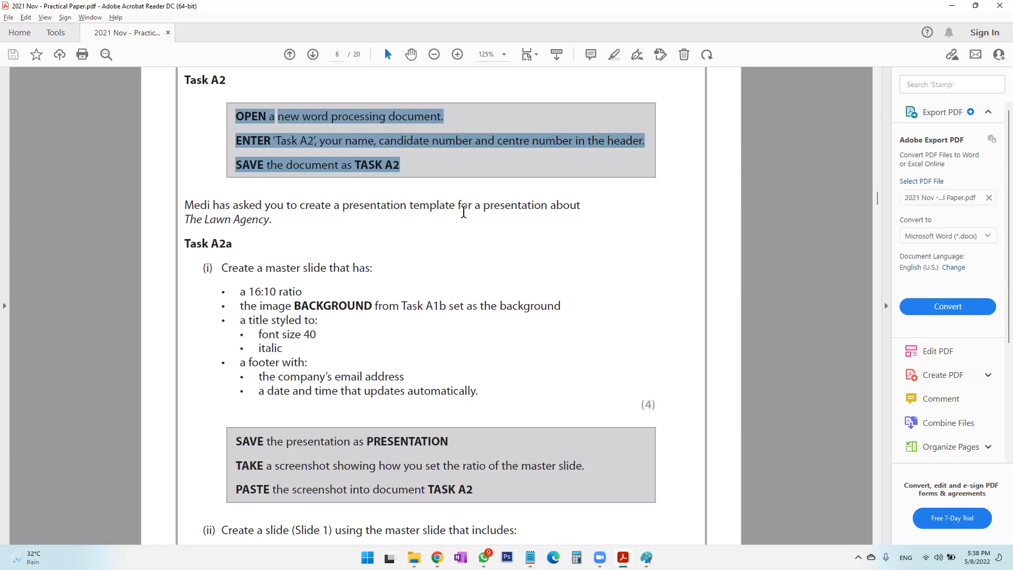
pyautogui.click(436, 557)
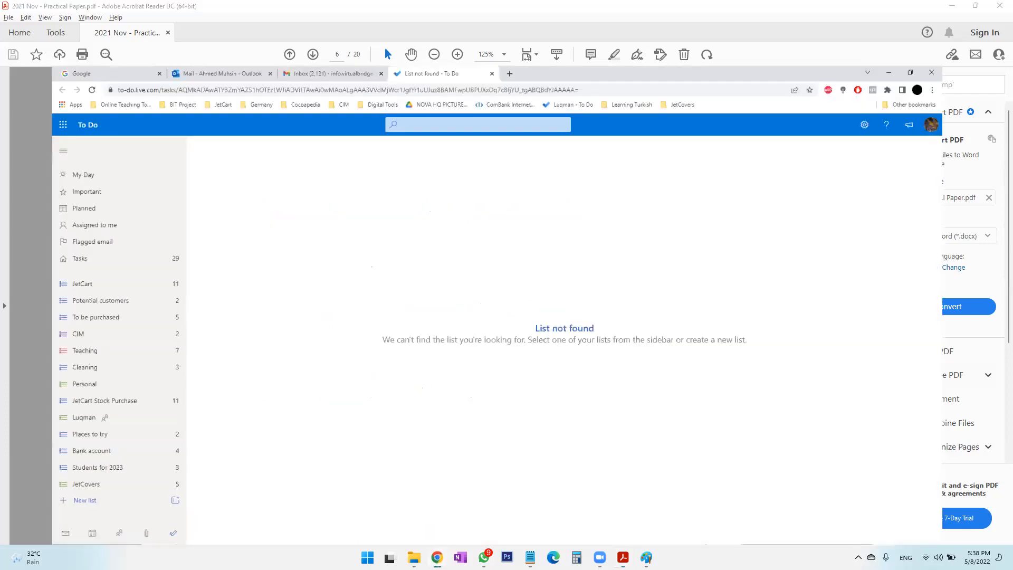
pyautogui.moveTo(413, 557)
pyautogui.click(516, 515)
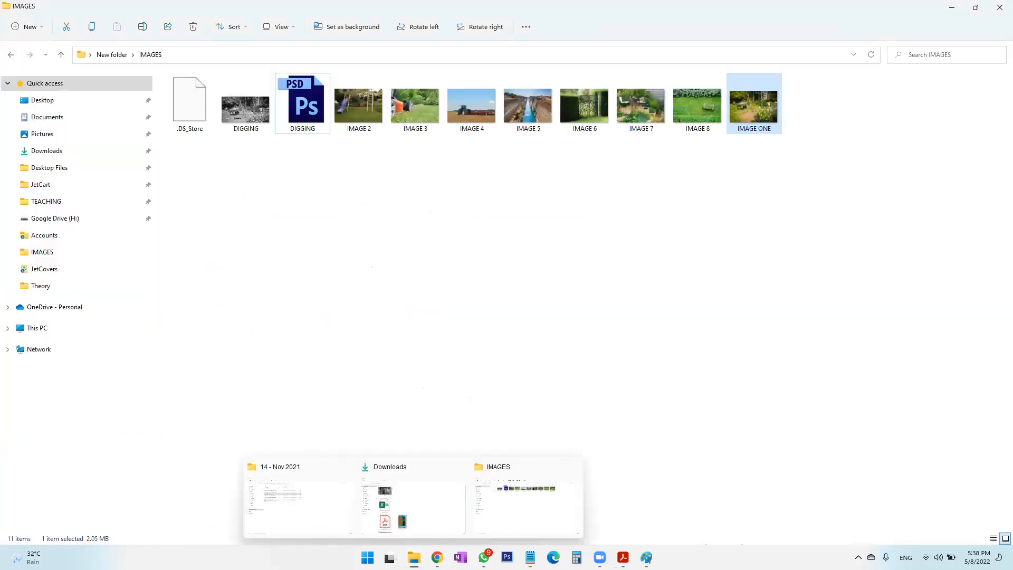
pyautogui.click(367, 557)
pyautogui.write('P')
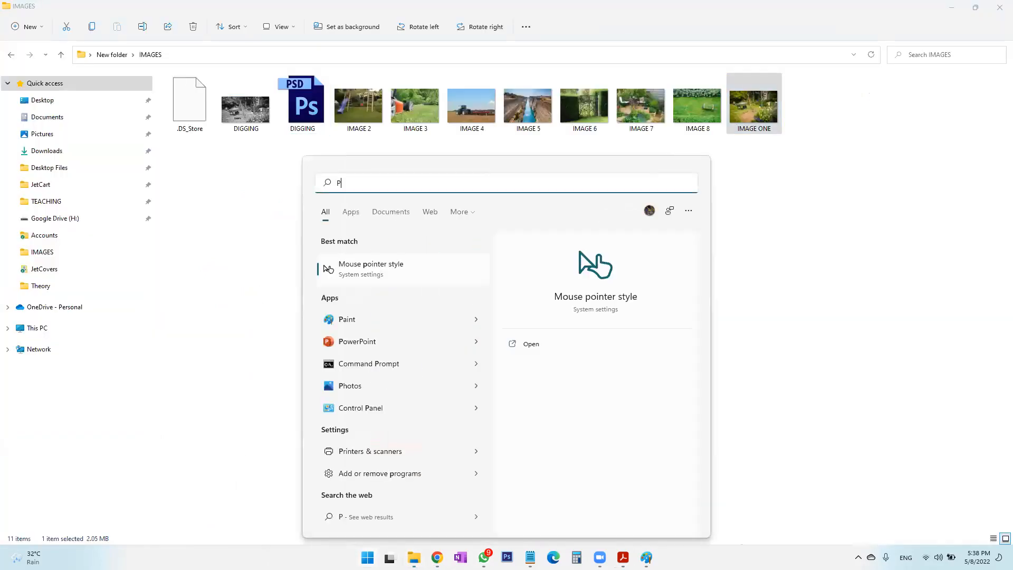
pyautogui.press('Escape')
pyautogui.press('super+Tab')
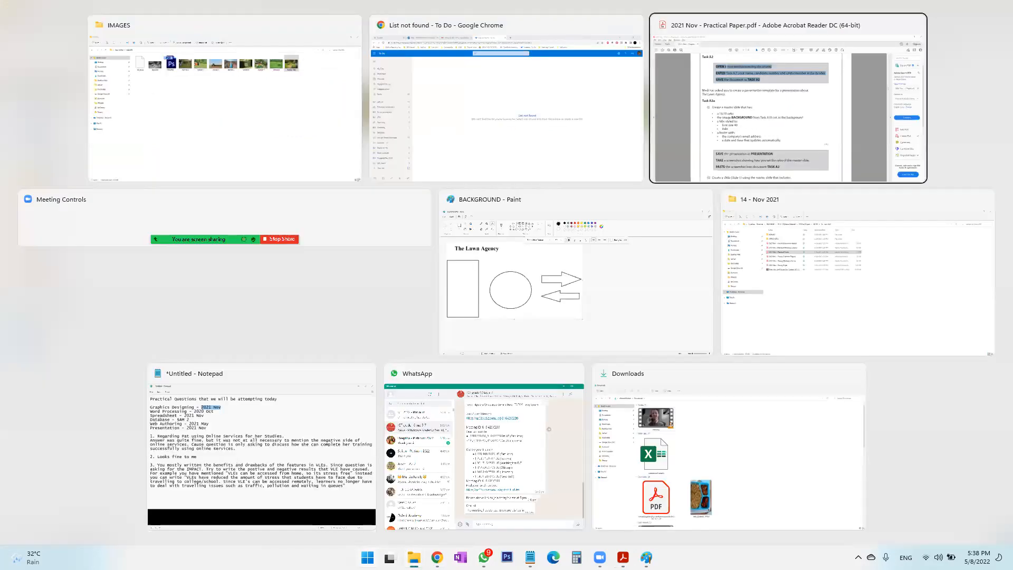
pyautogui.click(747, 112)
pyautogui.click(421, 438)
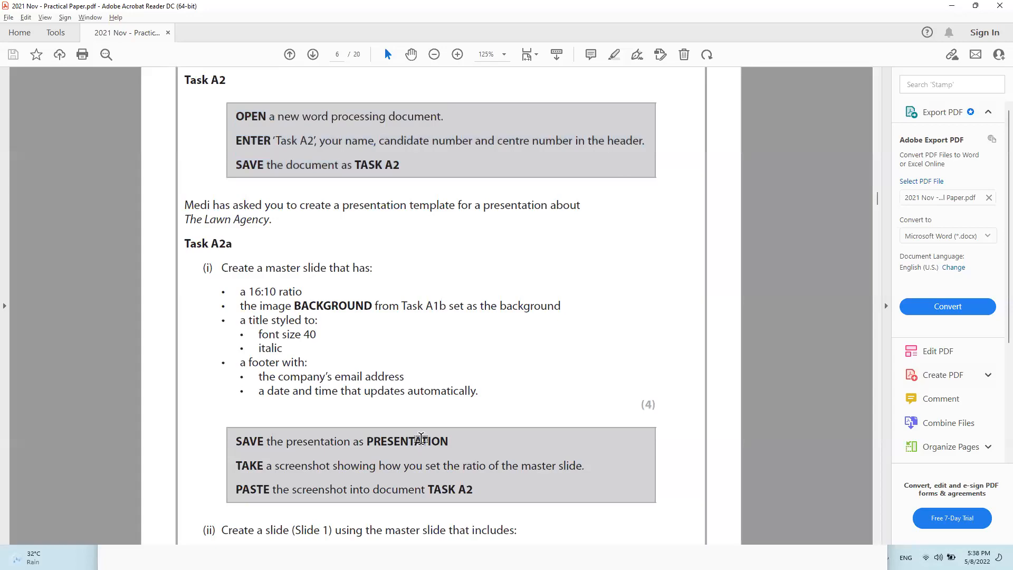
# Create a new PowerPoint presentation file in the New folder that contains the BACKGROUND image.
pyautogui.hotkey('alt', 'Tab')
pyautogui.hotkey('alt', 'Tab')
pyautogui.click(500, 78)
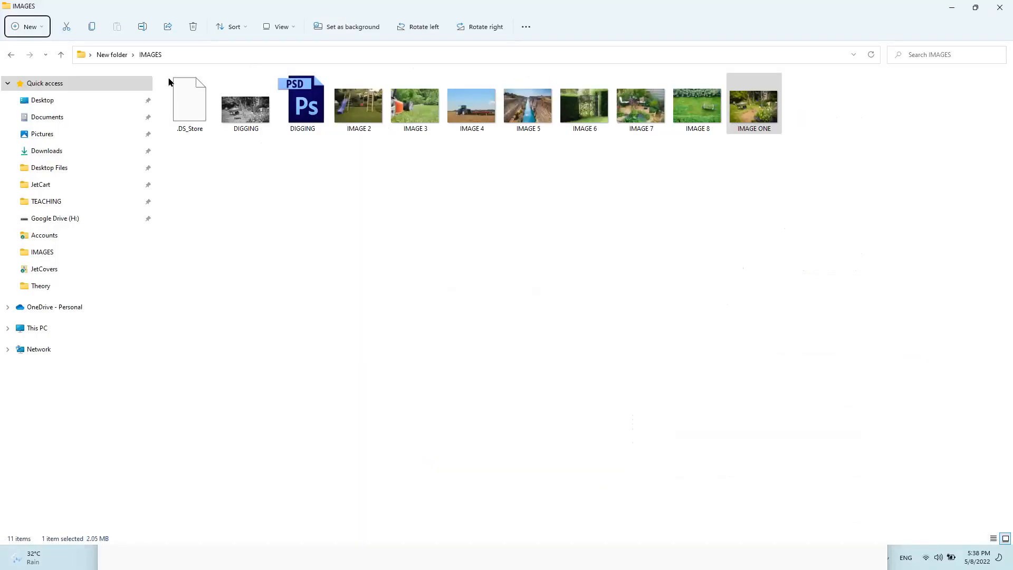
pyautogui.click(59, 54)
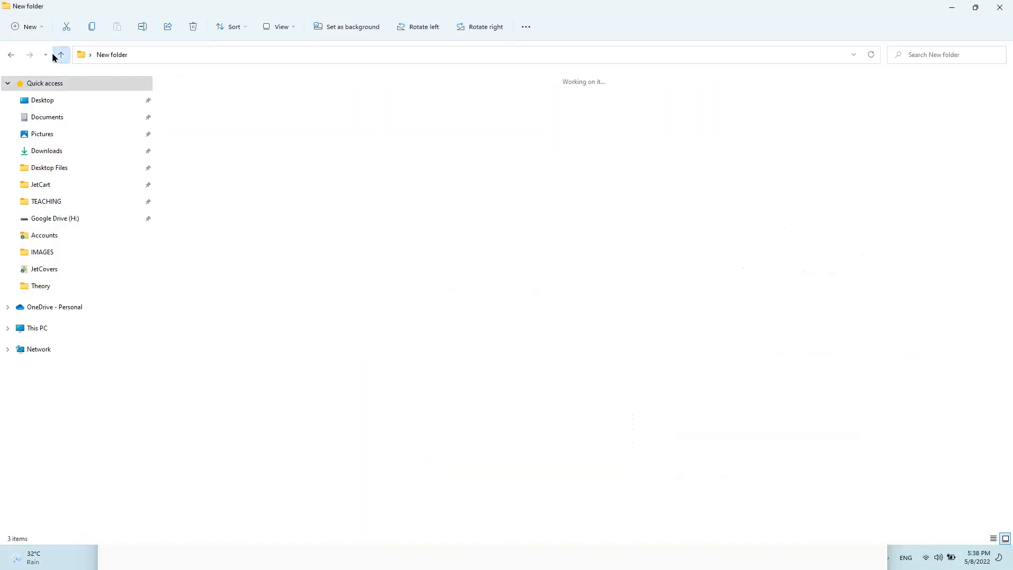
pyautogui.rightClick(263, 209)
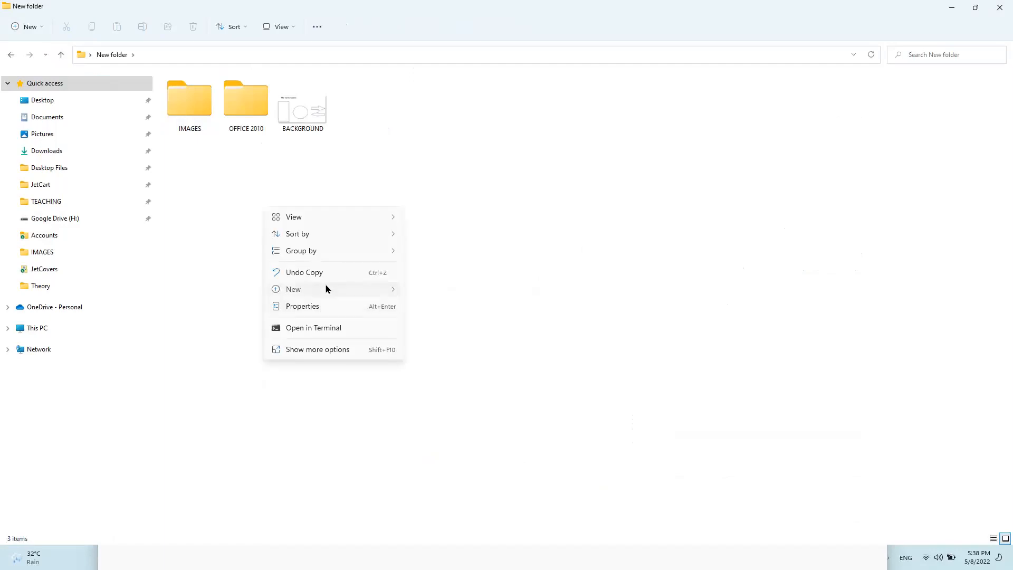
pyautogui.moveTo(326, 289)
pyautogui.click(475, 178)
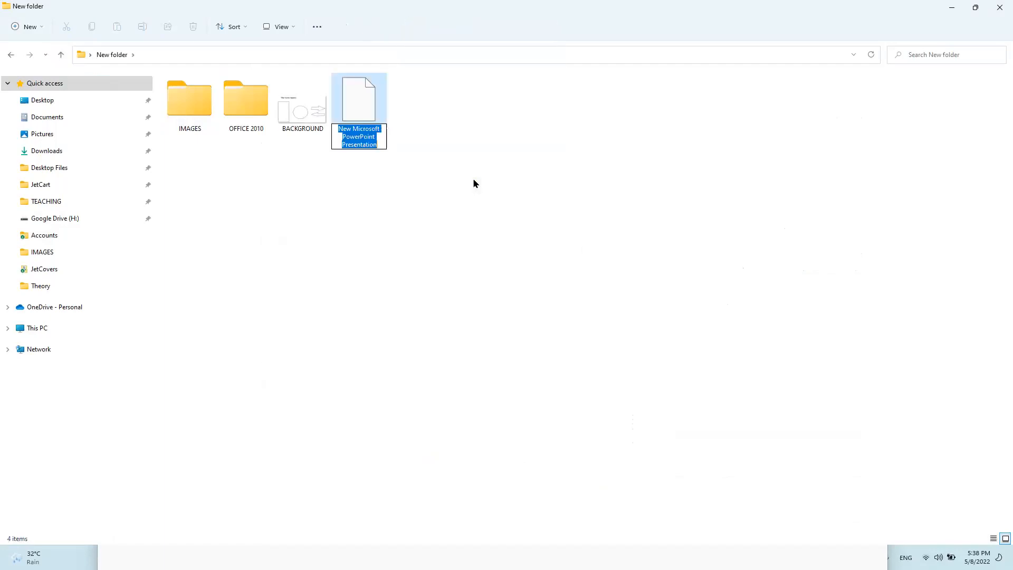
pyautogui.press('Return')
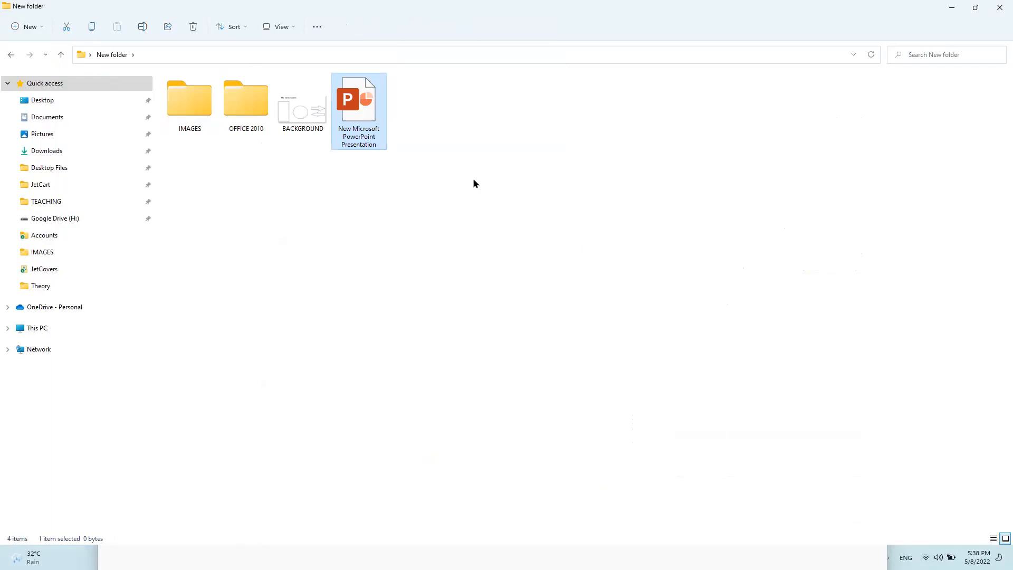
# Rename the new presentation file as PRESENTATION, as the paper requires, and open it.
pyautogui.hotkey('alt', 'Tab')
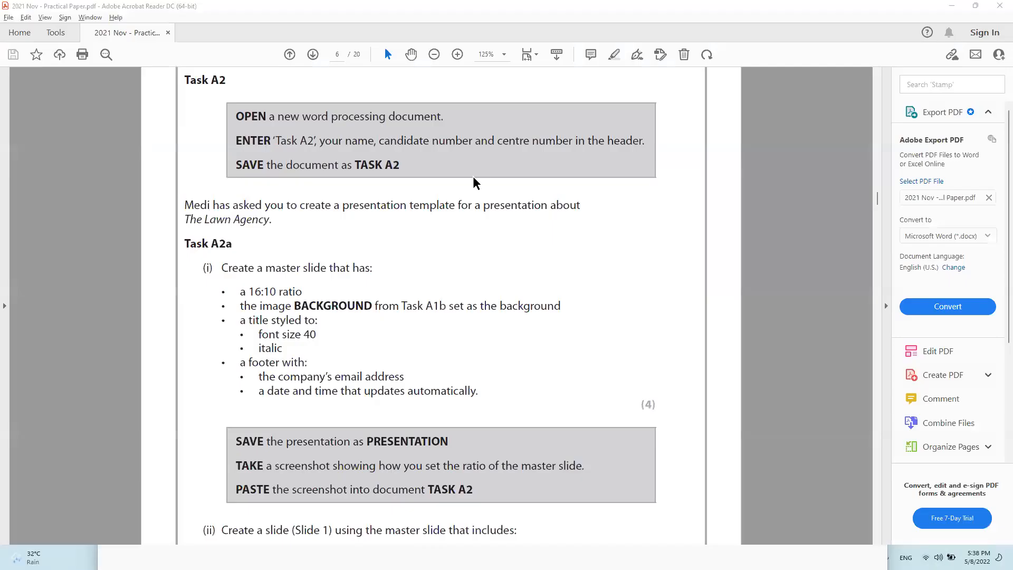
pyautogui.hotkey('alt', 'Tab')
pyautogui.press('F2')
pyautogui.write('PRESENTATION')
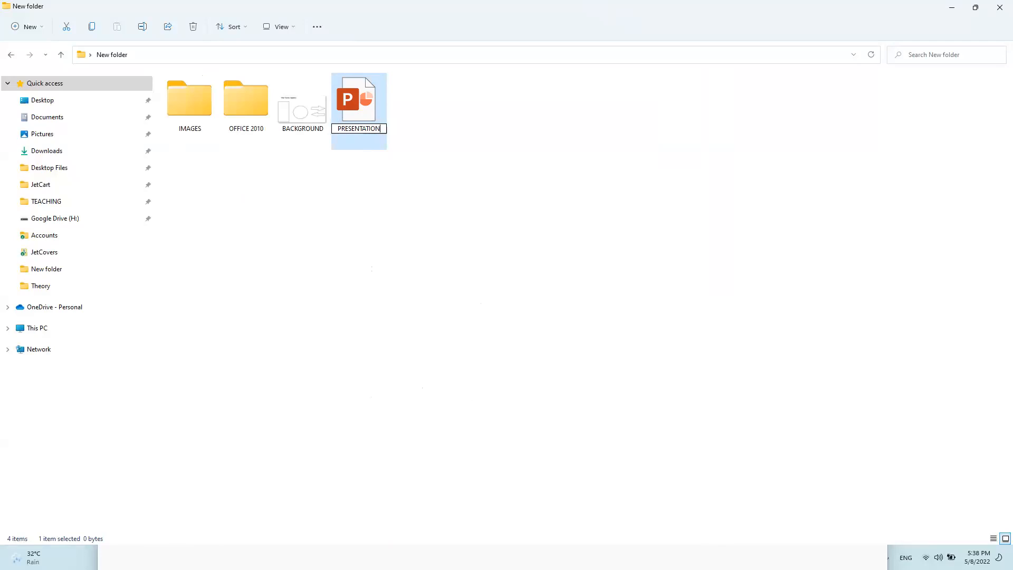
pyautogui.press('Return')
pyautogui.press('Return')
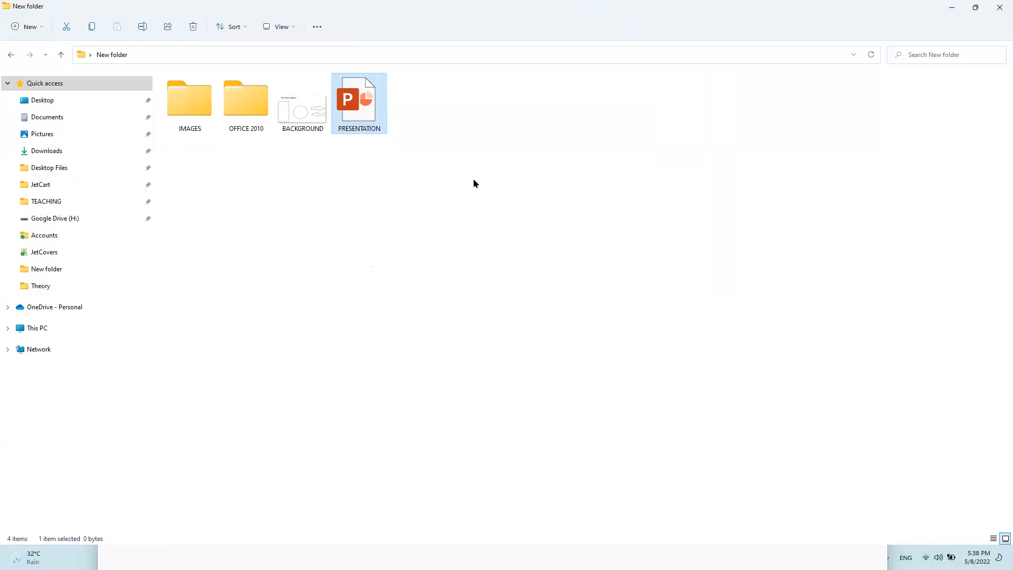
# Read Task A2a (i) in the practical paper and select the words "master slide".
pyautogui.press('super+Tab')
pyautogui.click(473, 181)
pyautogui.moveTo(284, 269); pyautogui.dragTo(333, 278)
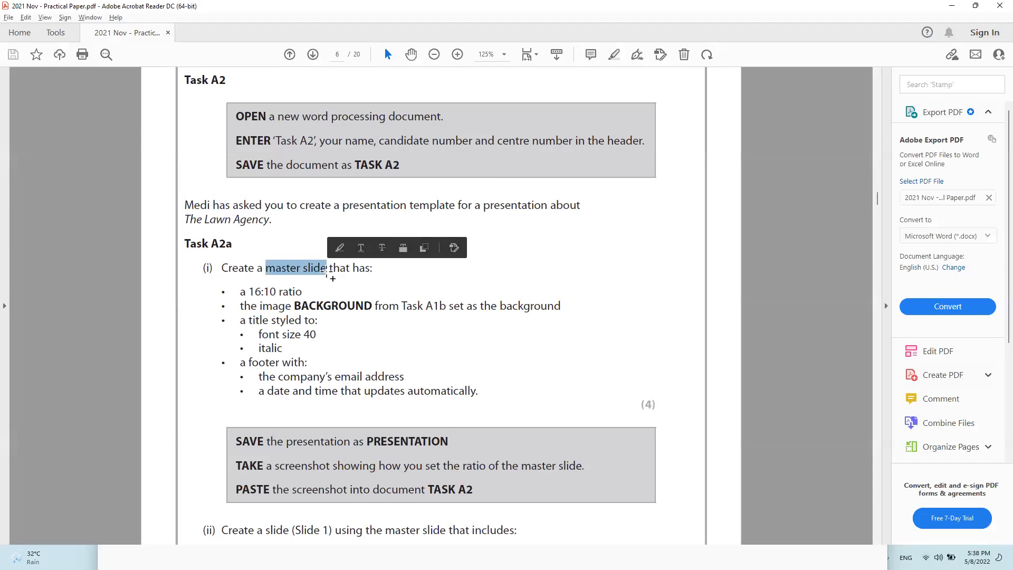
pyautogui.hotkey('alt', 'Tab')
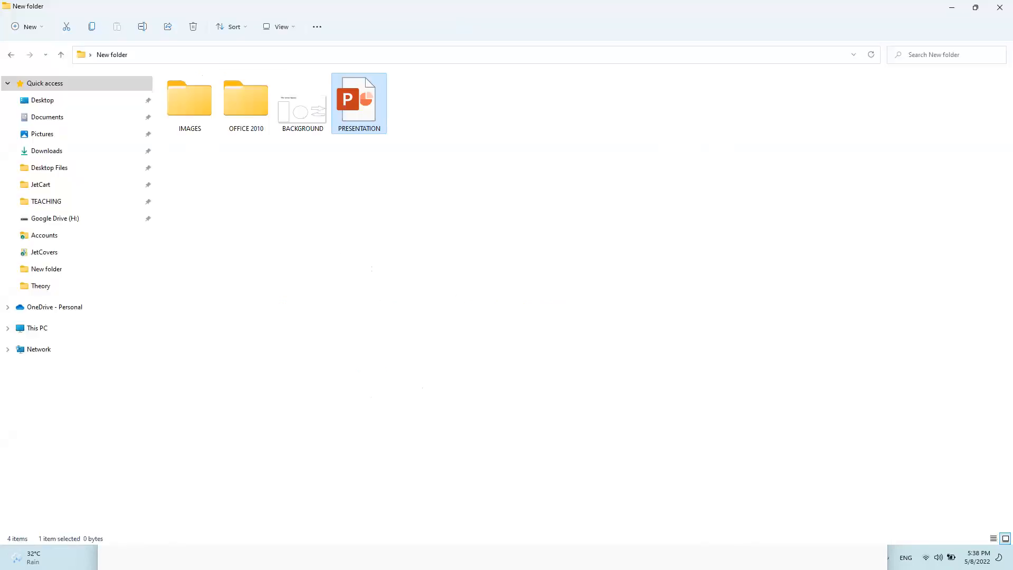
# Switch to PRESENTATION in PowerPoint and display its Slide Master view.
pyautogui.press('super+Tab')
pyautogui.press('Right')
pyautogui.press('Right')
pyautogui.press('Right')
pyautogui.press('Right')
pyautogui.press('Right')
pyautogui.press('Right')
pyautogui.press('Right')
pyautogui.press('Right')
pyautogui.press('Return')
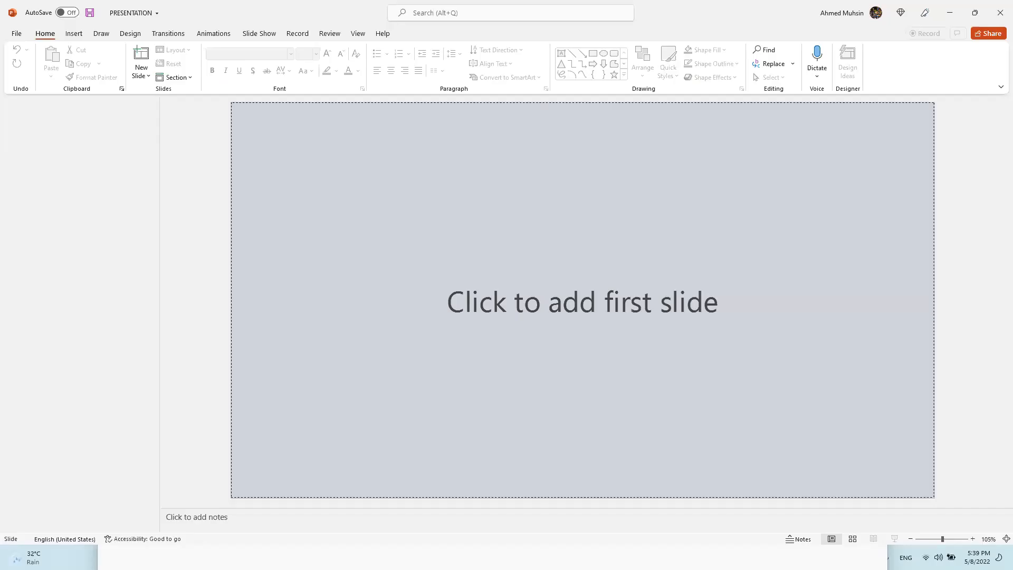
pyautogui.click(365, 39)
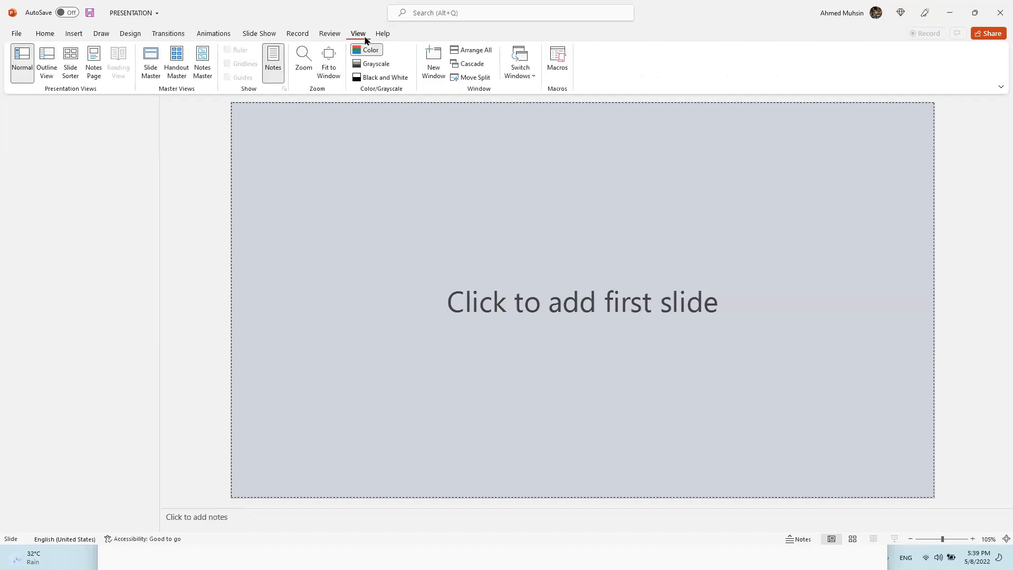
pyautogui.click(150, 73)
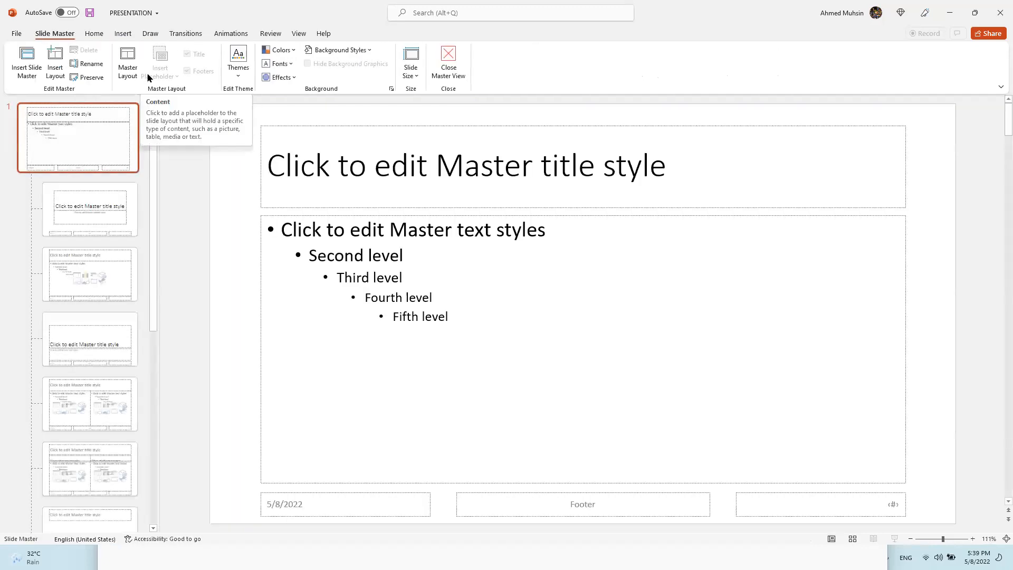
# Look through the layouts under the slide master, from the title layout to the two-content layout.
pyautogui.click(106, 236)
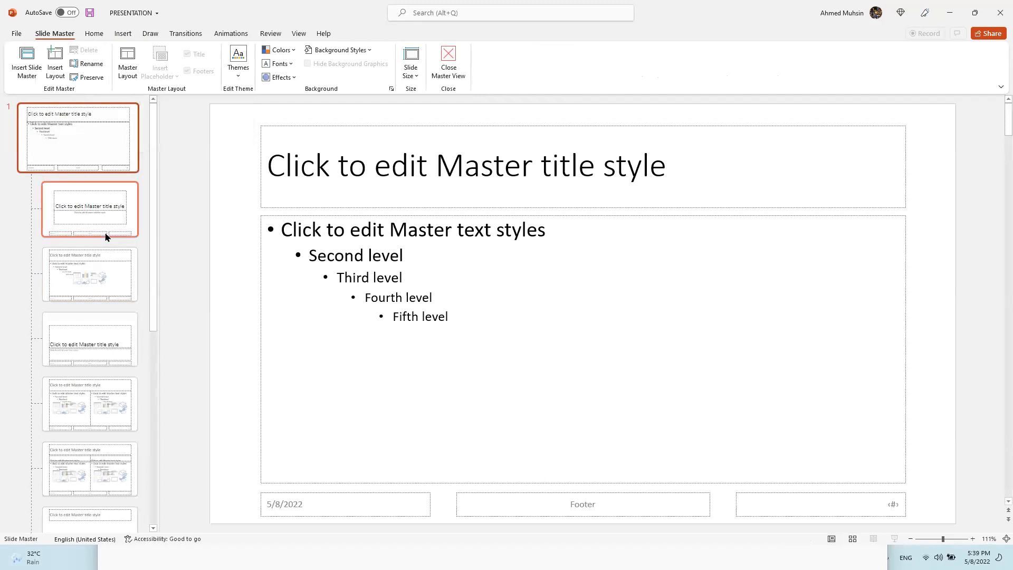
pyautogui.click(97, 292)
pyautogui.click(104, 233)
pyautogui.click(97, 270)
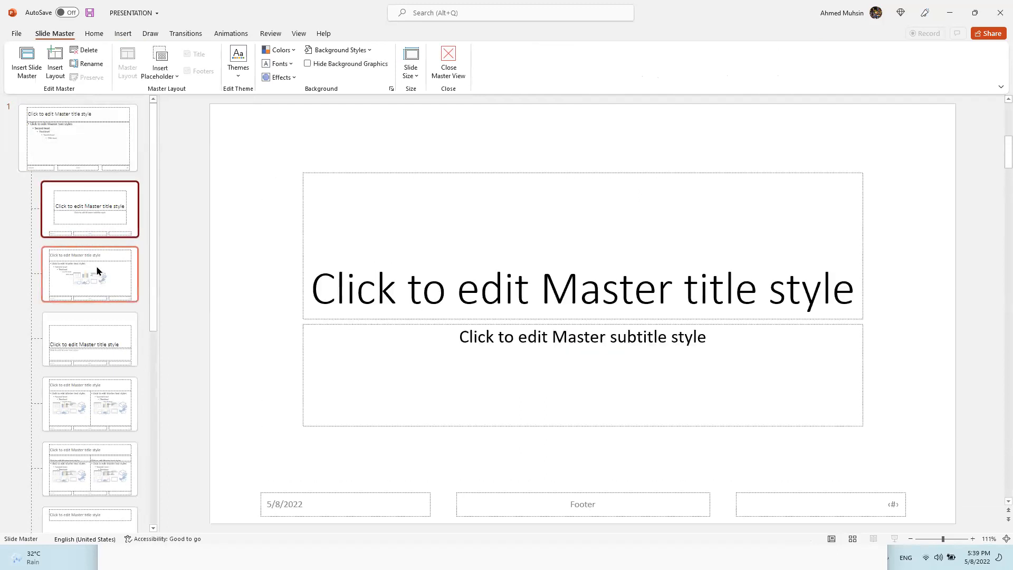
pyautogui.click(94, 342)
pyautogui.click(90, 393)
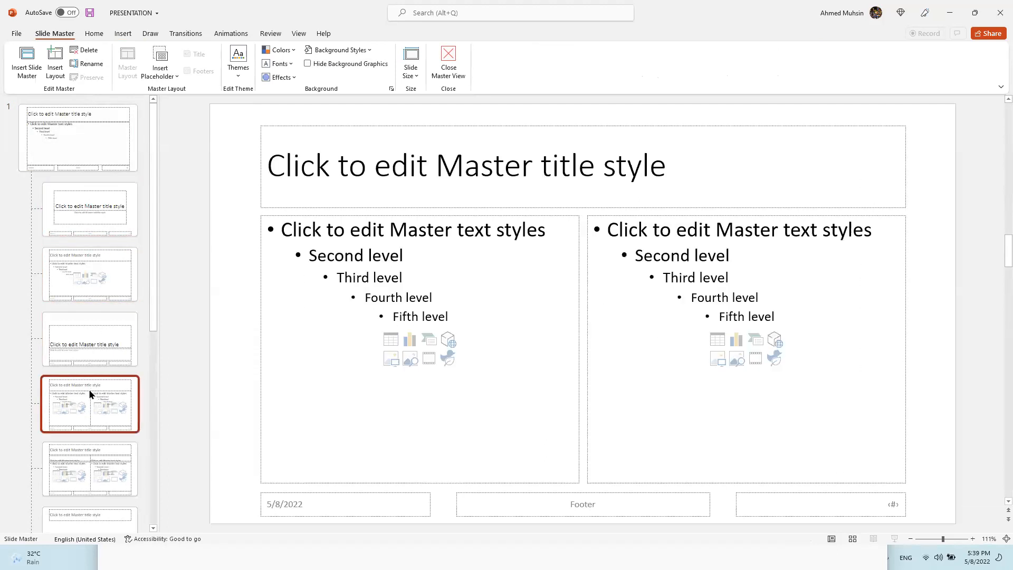
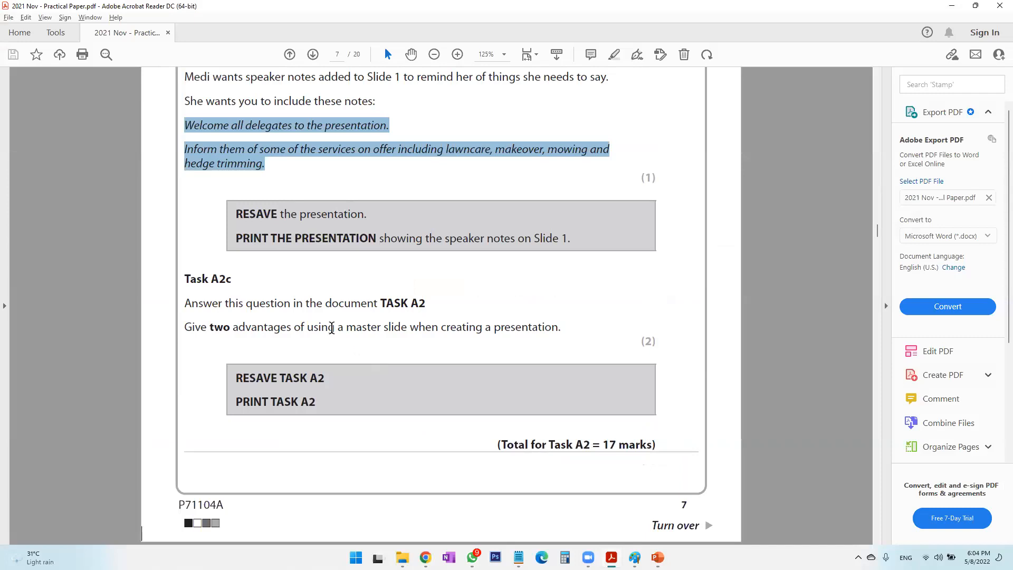
# Select "using a master slide when creating a presentation" in Task A2c and continue to Task A3's database description.
pyautogui.moveTo(308, 327); pyautogui.dragTo(542, 332)
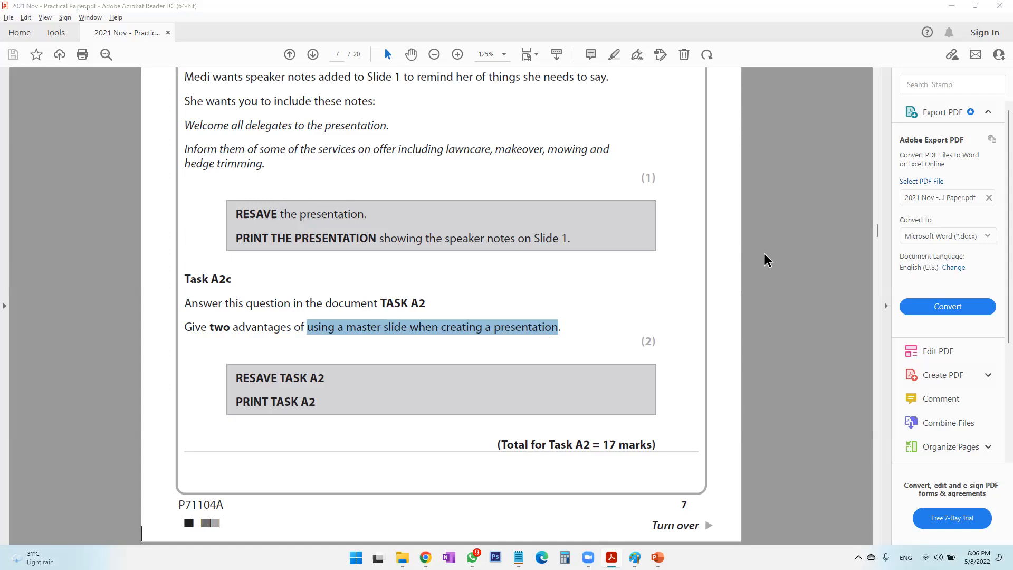
pyautogui.press('super+Tab')
pyautogui.click(209, 140)
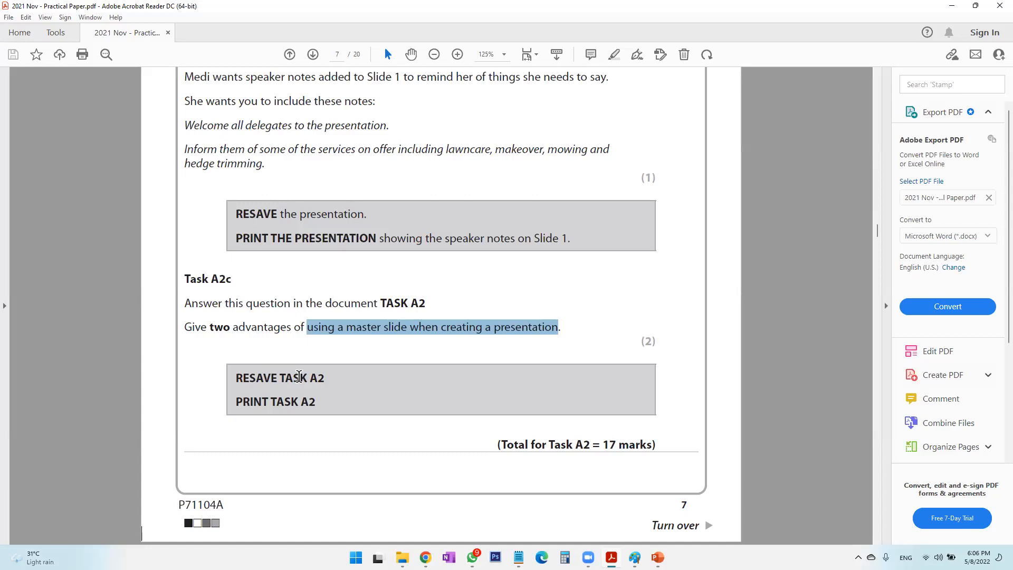
pyautogui.scroll(-10, 298, 376)
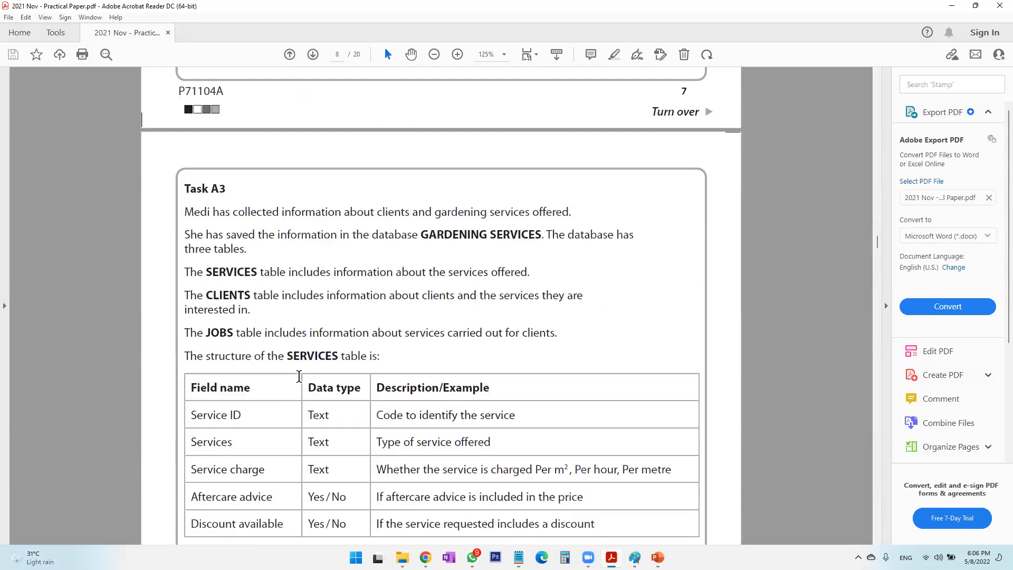
pyautogui.scroll(-3, 299, 376)
pyautogui.scroll(1, 298, 375)
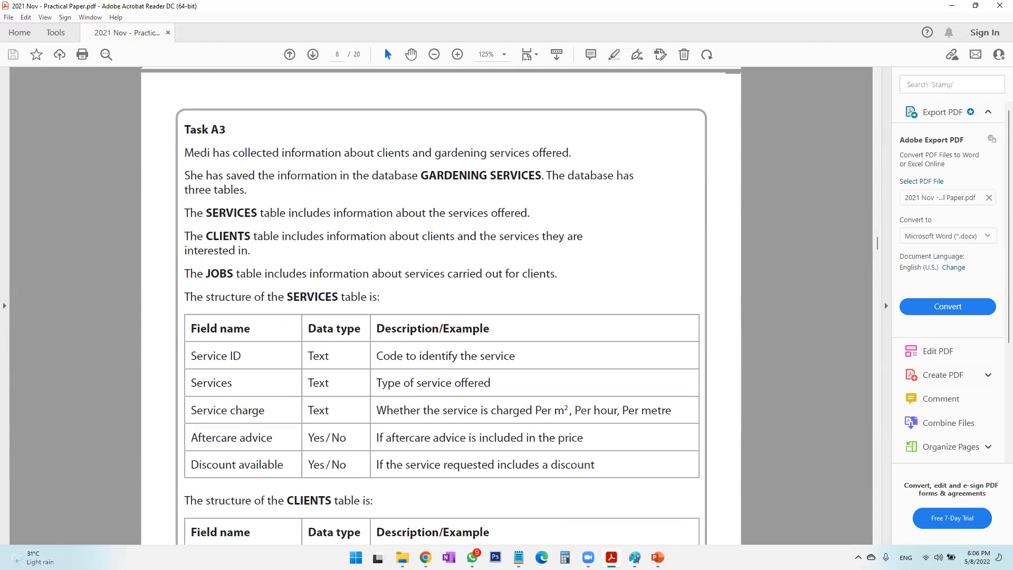
# Switch to the Notepad list of practical questions and select "2021 Nov" beside Spreadsheet.
pyautogui.click(611, 557)
pyautogui.click(519, 557)
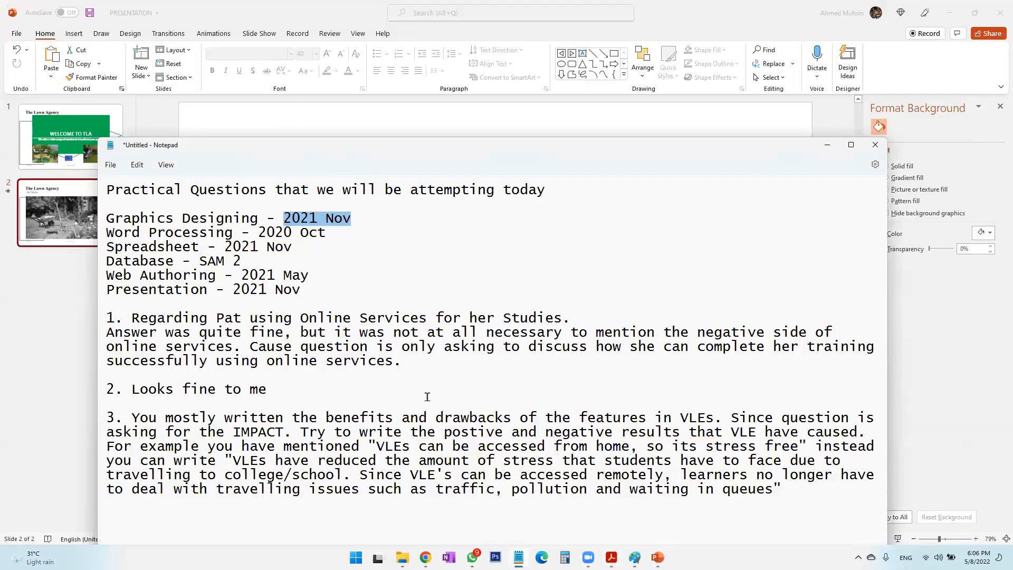
pyautogui.moveTo(195, 261); pyautogui.dragTo(299, 247)
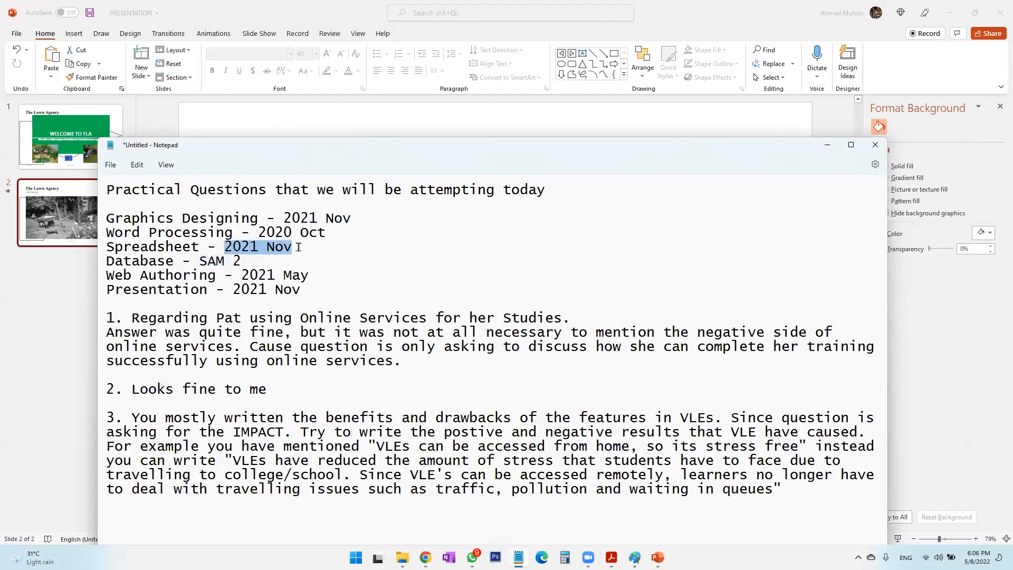
# Close the PRESENTATION file in PowerPoint, saving its changes.
pyautogui.click(636, 126)
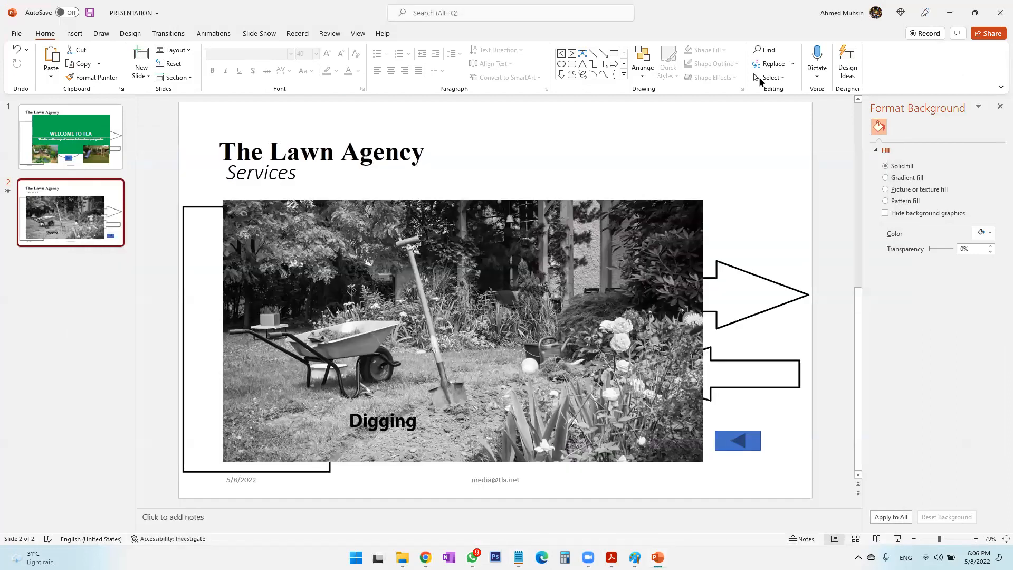
pyautogui.hotkey('alt', 'F4')
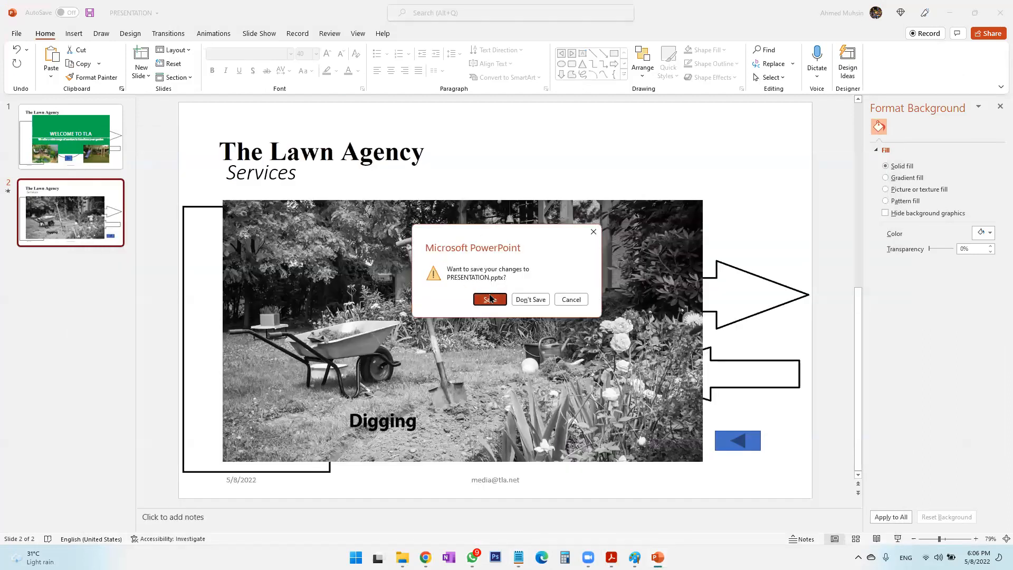
pyautogui.click(489, 301)
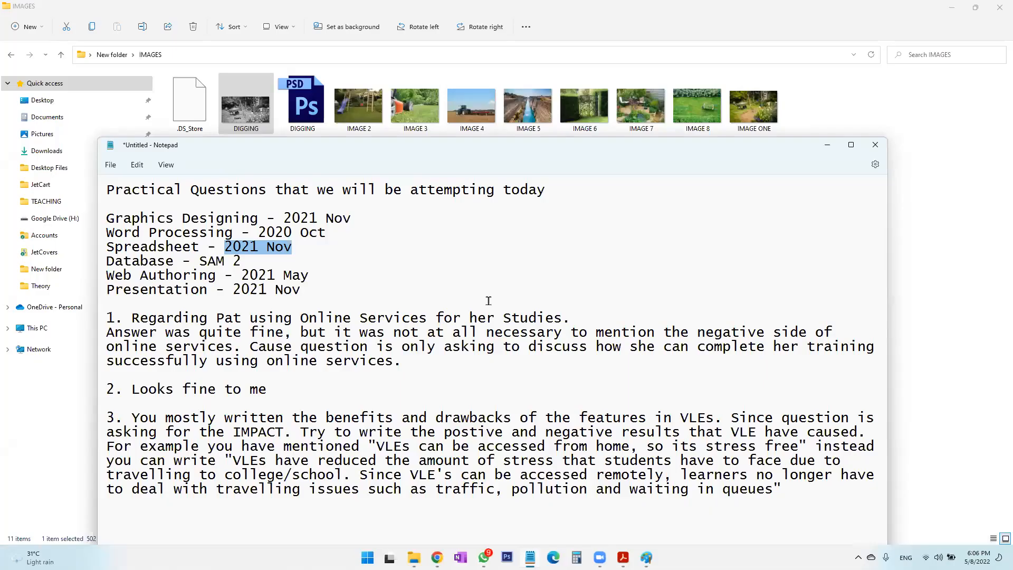
# Bring up the IMAGES folder and switch to the BACKGROUND image in Paint.
pyautogui.click(450, 16)
pyautogui.click(479, 368)
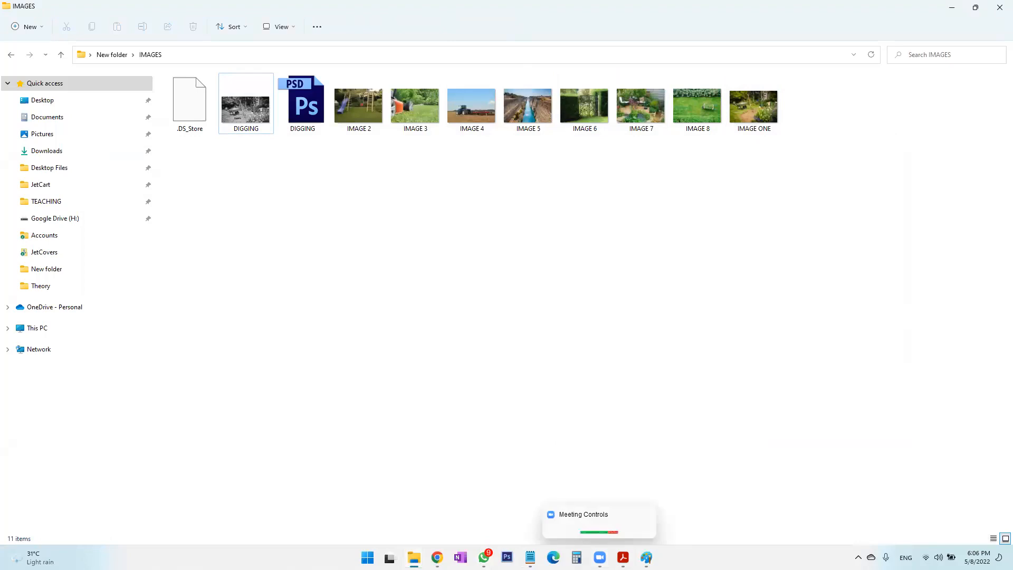
pyautogui.hotkey('alt', 'Tab')
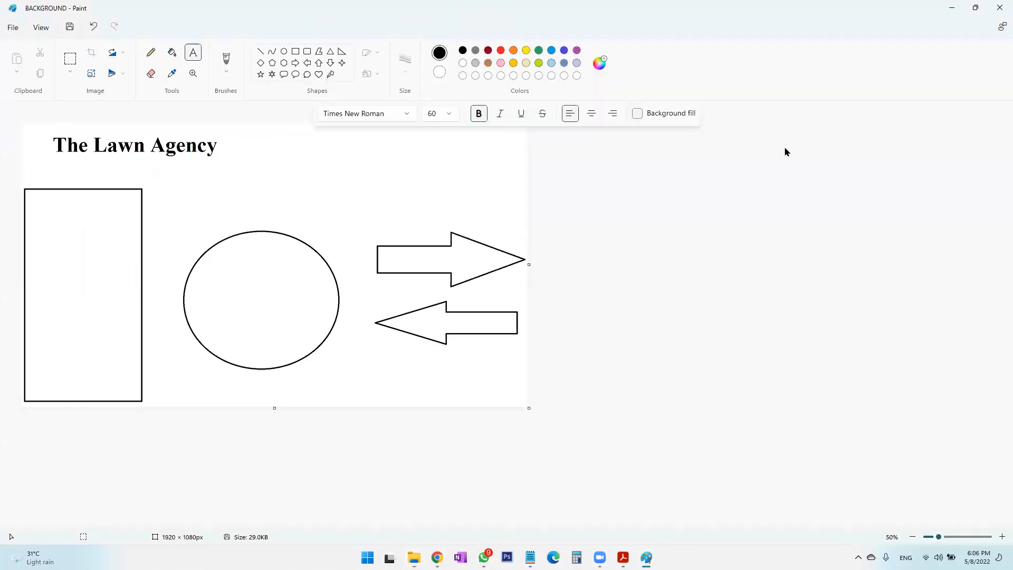
# Close the BACKGROUND image in Paint and go up from the IMAGES folder to New folder.
pyautogui.click(785, 152)
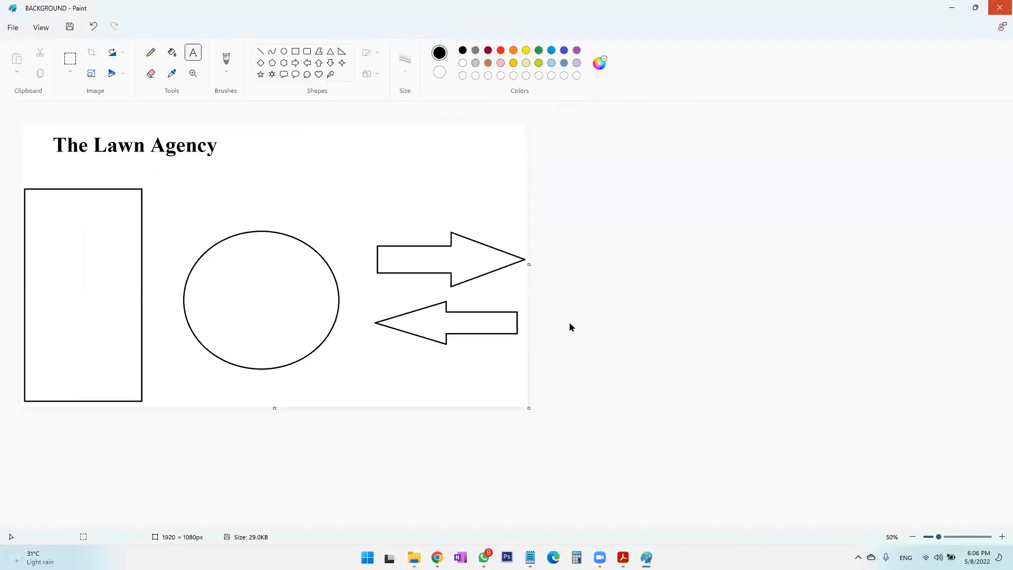
pyautogui.hotkey('alt', 'F4')
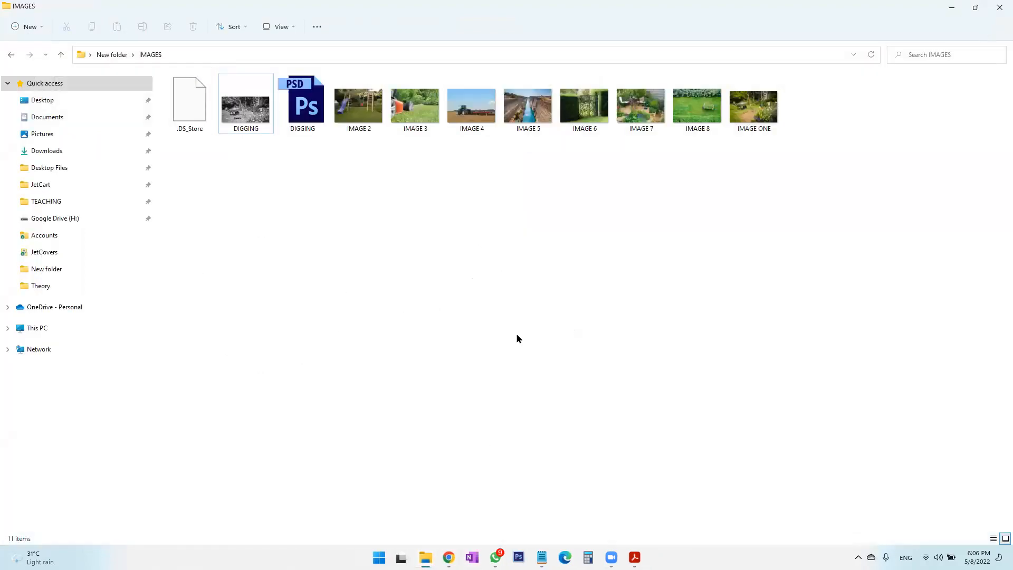
pyautogui.click(60, 58)
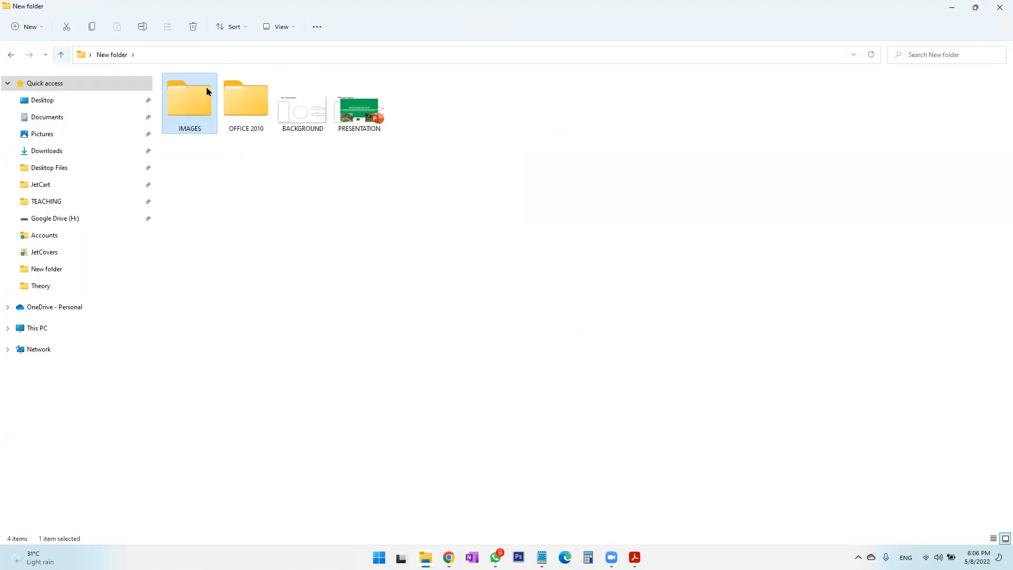
# Switch to the practical paper in Acrobat Reader, go to Task B1 on page 14 and highlight the sentence describing the GARDENING spreadsheet.
pyautogui.click(634, 557)
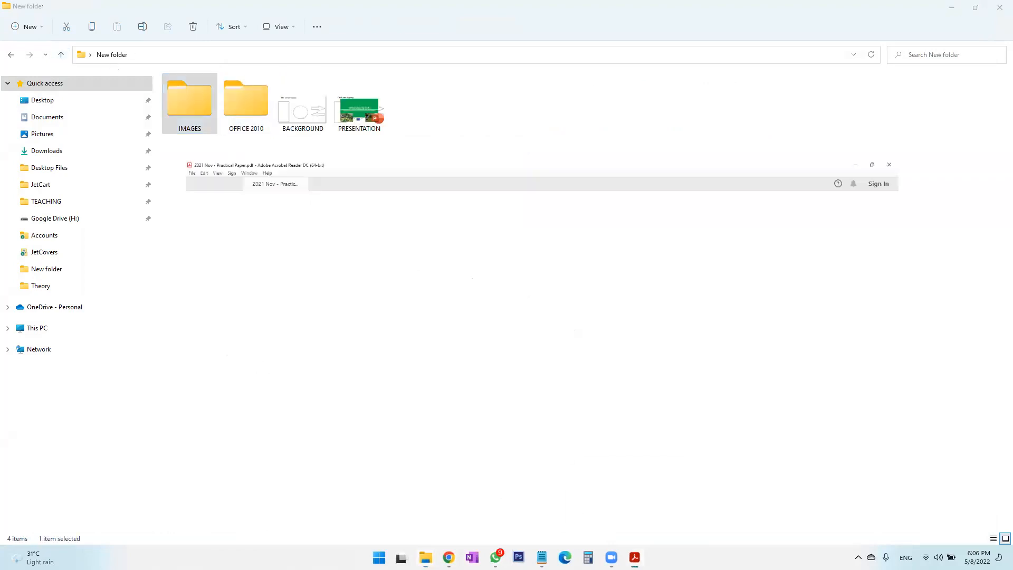
pyautogui.click(313, 55)
pyautogui.click(313, 55)
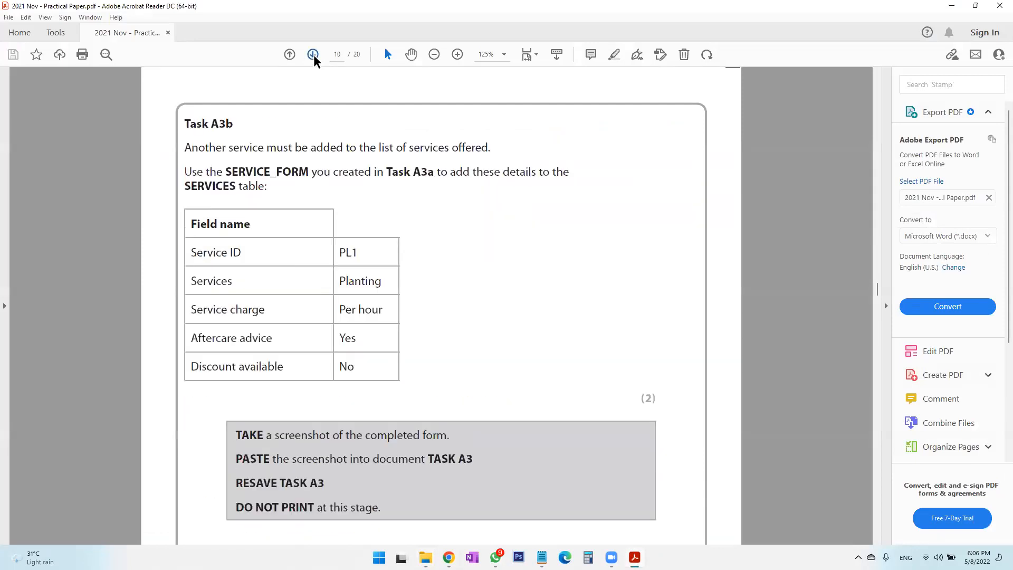
pyautogui.click(314, 55)
pyautogui.click(314, 55)
pyautogui.click(313, 55)
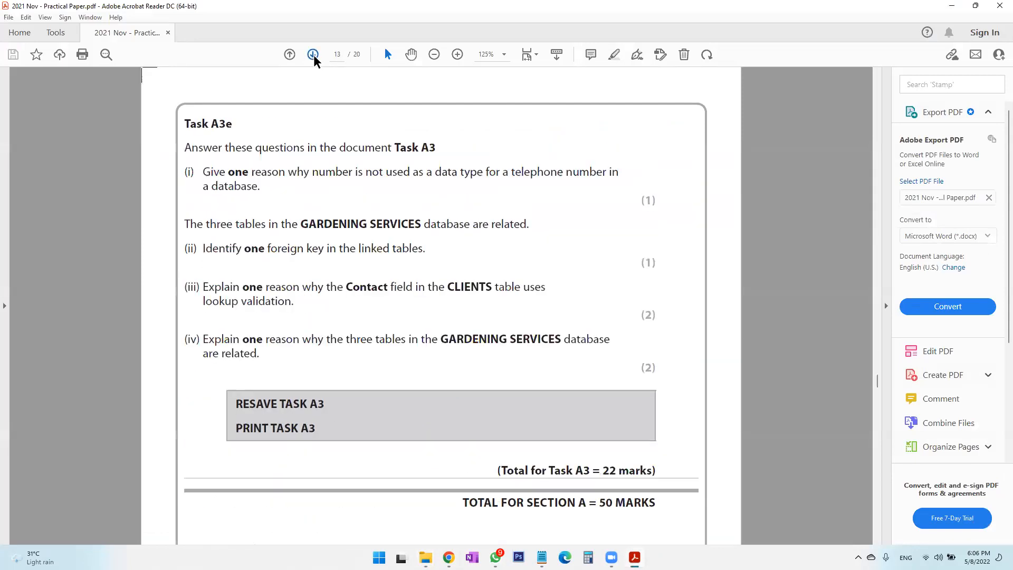
pyautogui.click(313, 55)
pyautogui.click(313, 55)
pyautogui.click(291, 54)
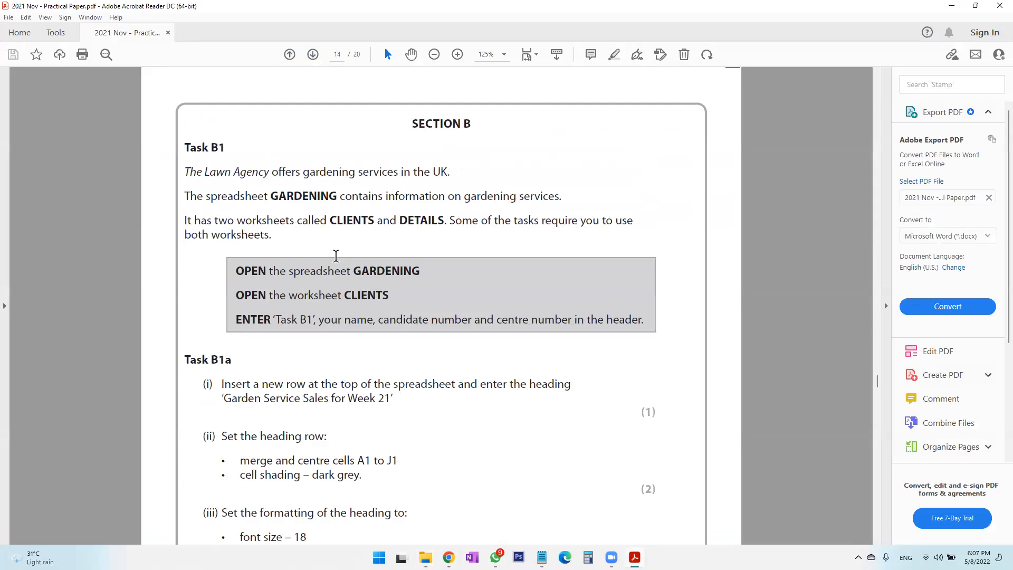
pyautogui.scroll(-3, 335, 256)
pyautogui.scroll(3, 335, 256)
pyautogui.moveTo(303, 197); pyautogui.dragTo(551, 199)
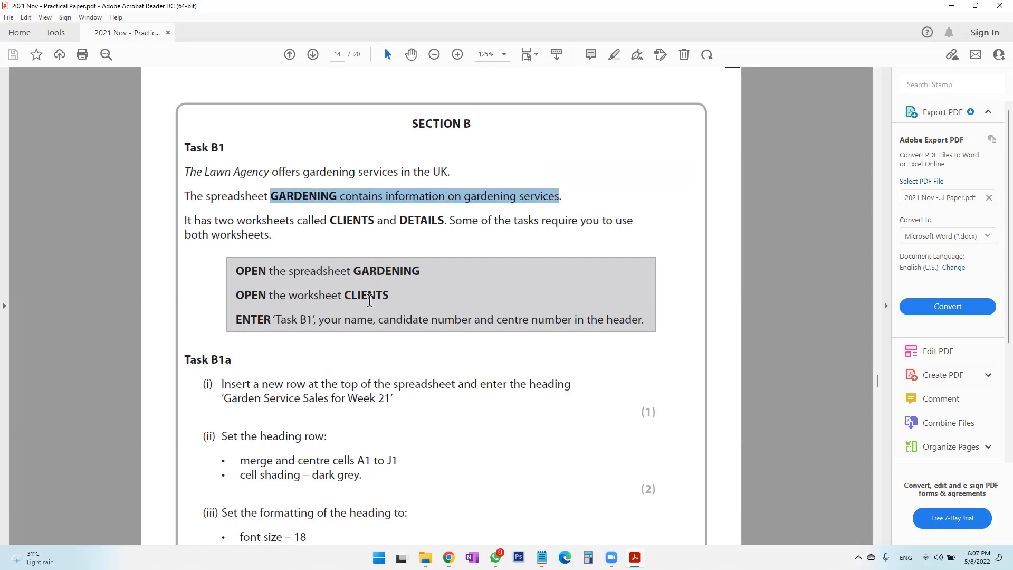
# Open the GARDENING spreadsheet from the OFFICE 2010 folder in Excel and enable editing.
pyautogui.moveTo(425, 557)
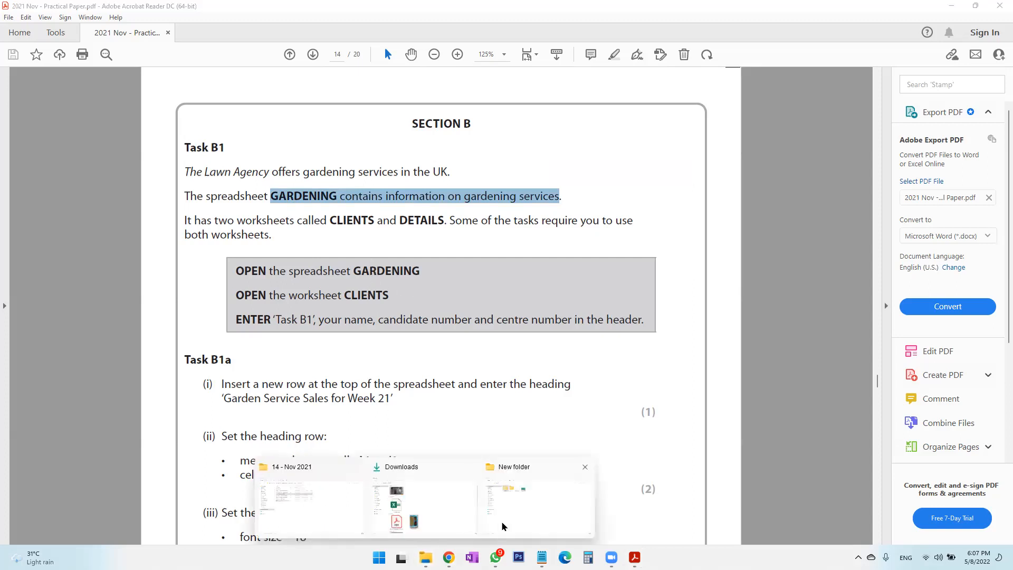
pyautogui.click(509, 522)
pyautogui.doubleClick(252, 112)
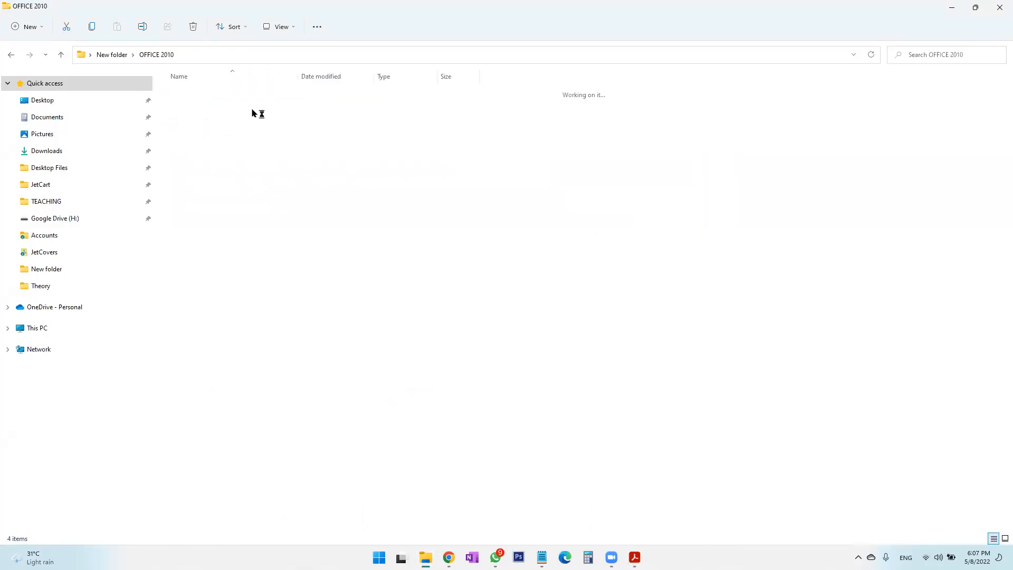
pyautogui.doubleClick(209, 127)
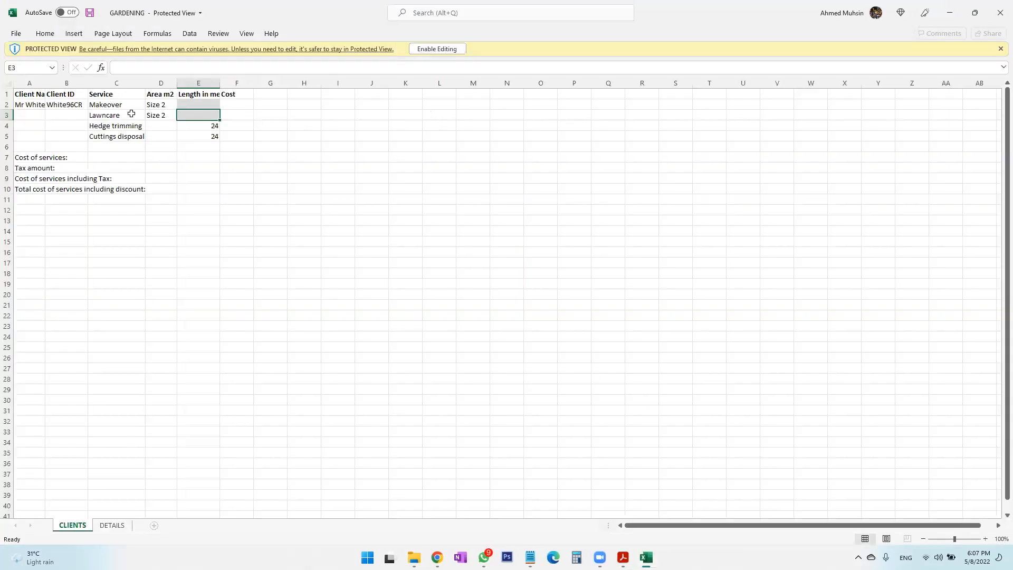
pyautogui.click(161, 146)
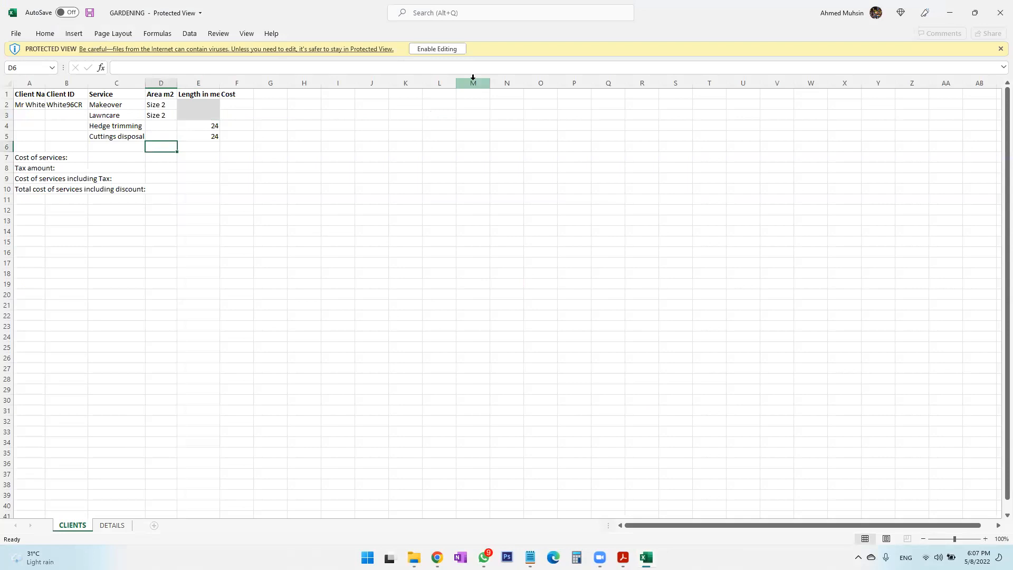
pyautogui.click(447, 48)
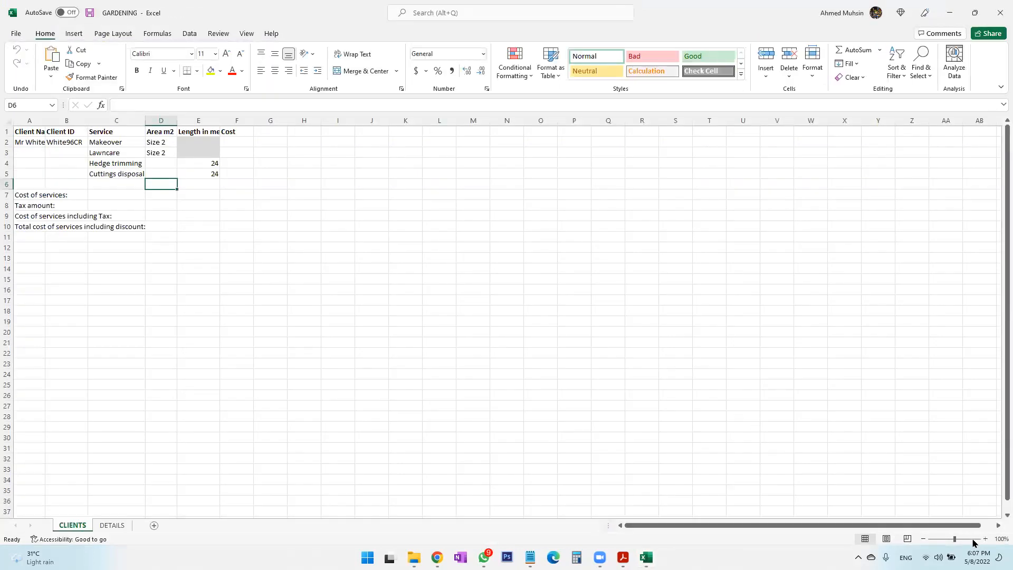
# Enlarge the CLIENTS worksheet's display to 220%.
pyautogui.click(984, 538)
pyautogui.click(984, 539)
pyautogui.click(984, 539)
pyautogui.click(984, 539)
pyautogui.click(984, 539)
pyautogui.click(984, 539)
pyautogui.click(984, 539)
pyautogui.click(984, 539)
pyautogui.click(985, 540)
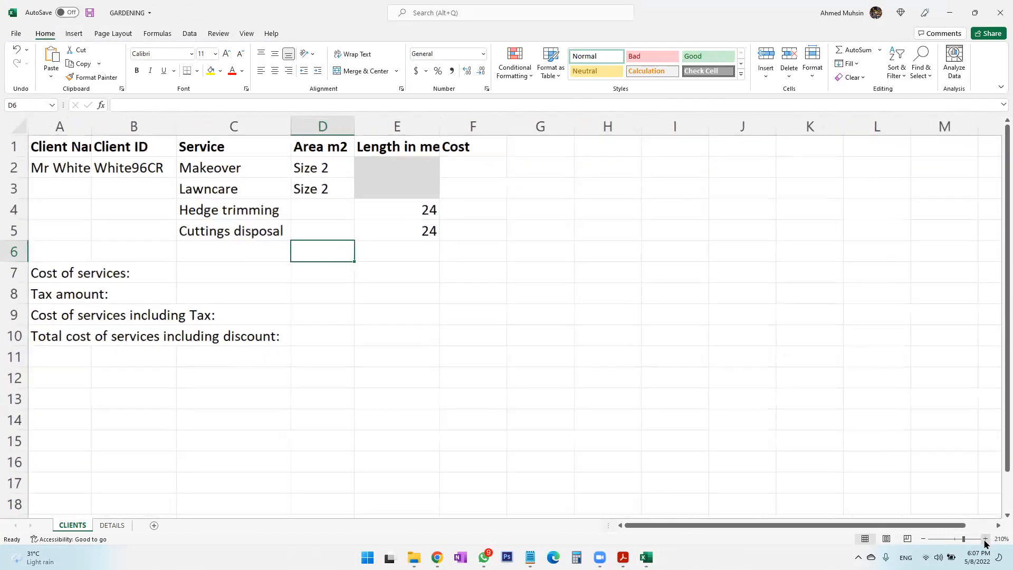
pyautogui.click(984, 540)
pyautogui.click(463, 334)
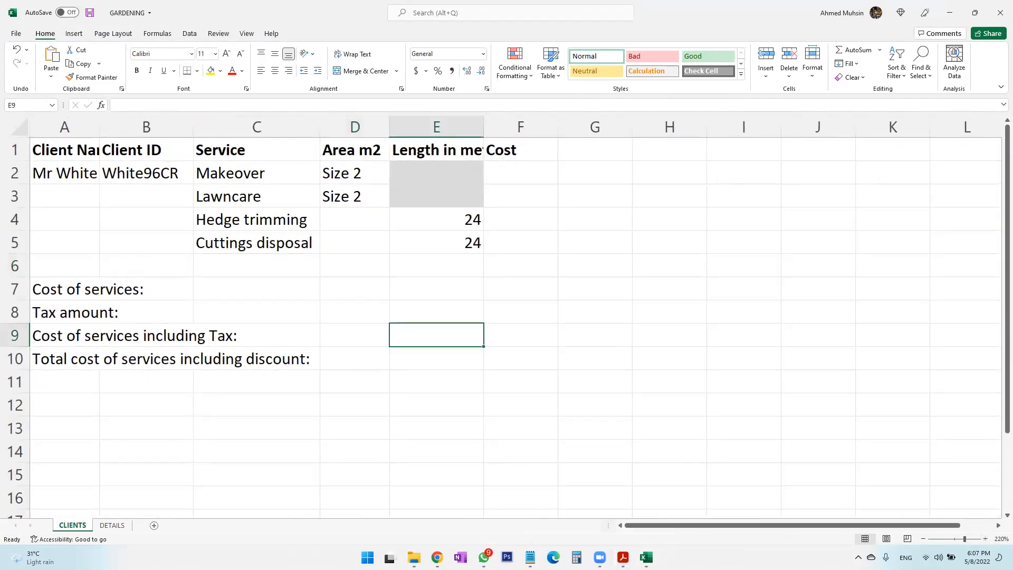
# Add a centred page header to the CLIENTS worksheet with "Task B1", the candidate's name, candidate number and centre number.
pyautogui.hotkey('alt', 'Tab')
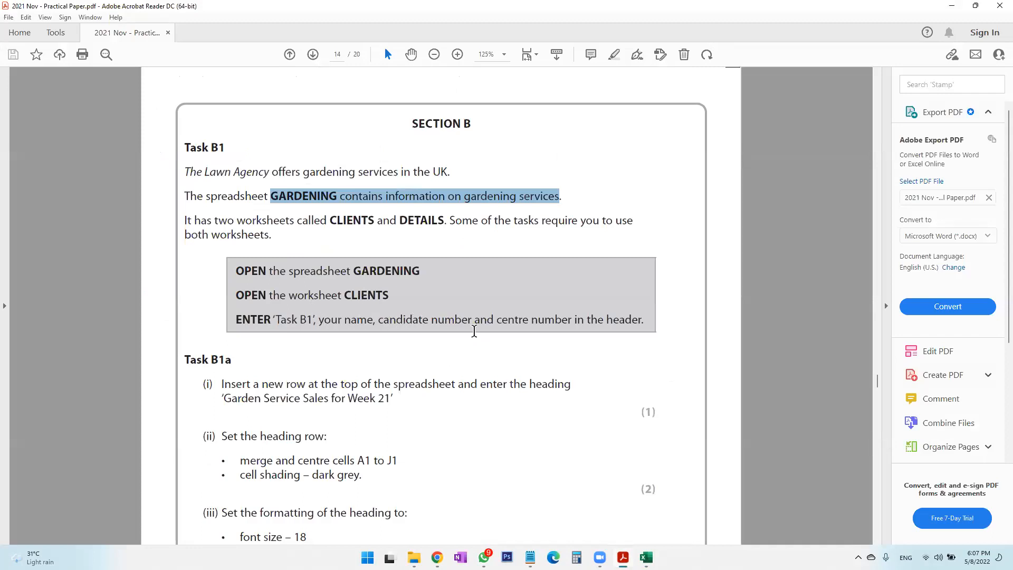
pyautogui.hotkey('alt', 'Tab')
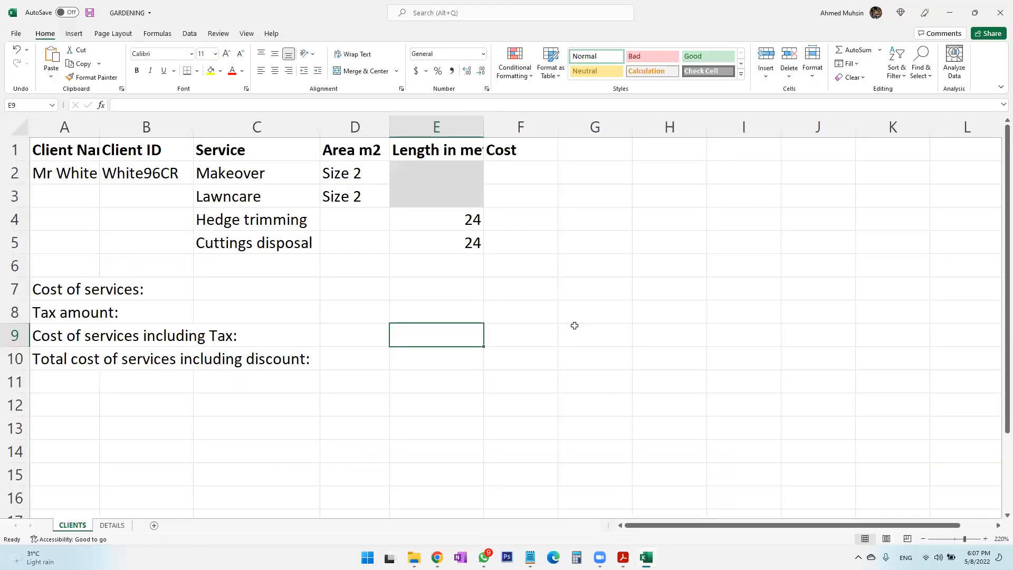
pyautogui.click(74, 37)
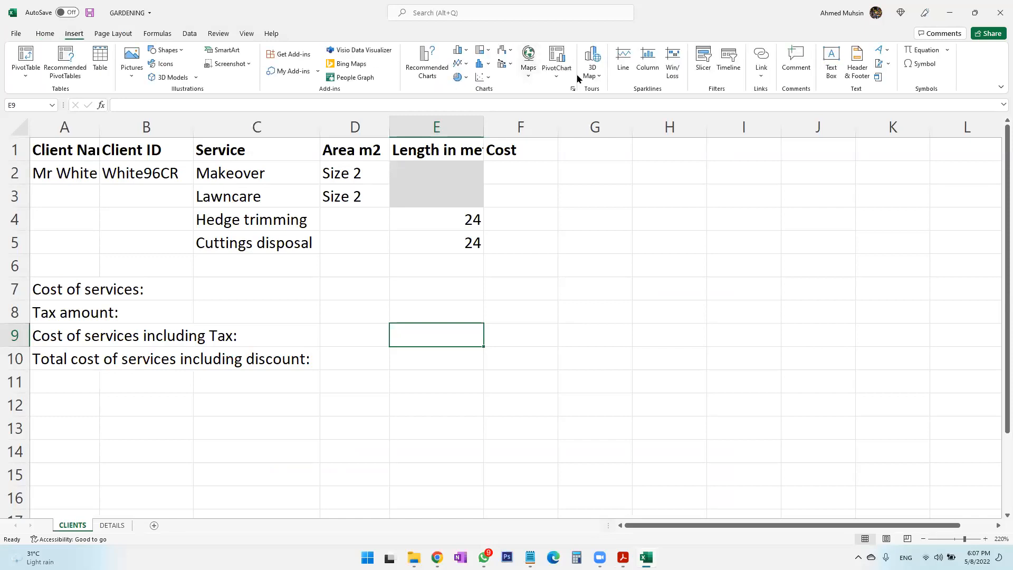
pyautogui.click(858, 60)
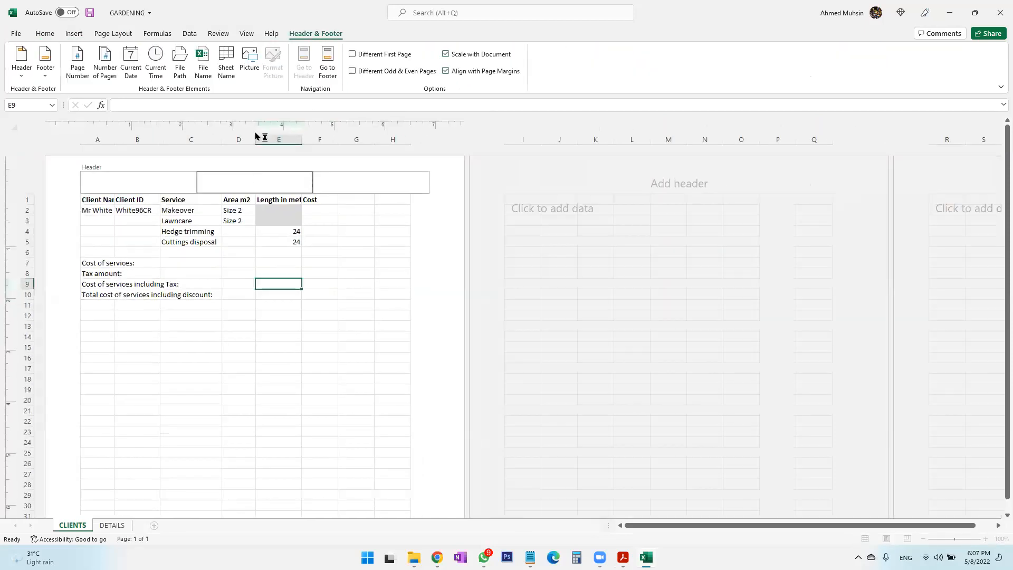
pyautogui.write('Task')
pyautogui.write('B1 Ahmed 1234 1234')
pyautogui.click(277, 429)
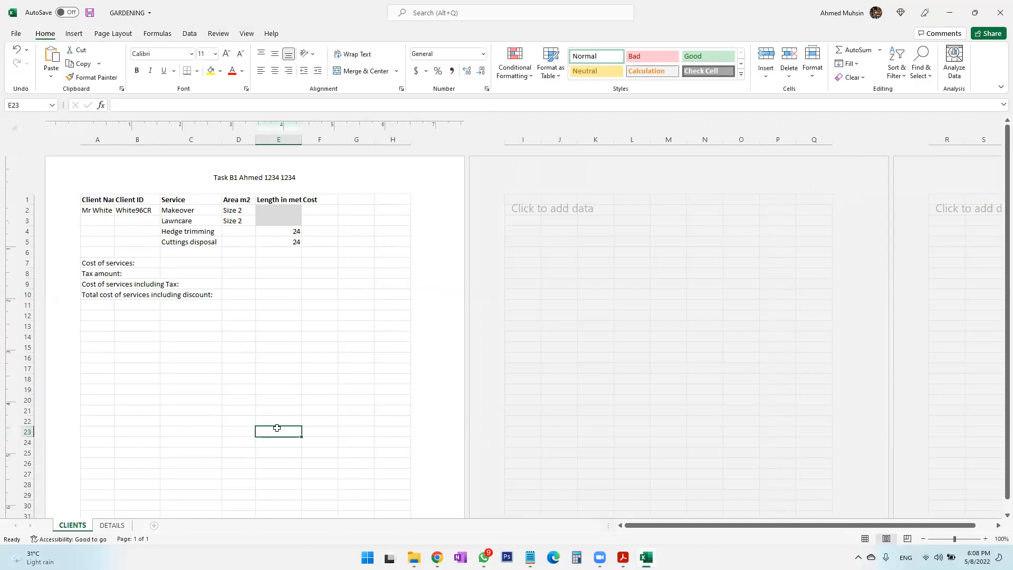
# Return the CLIENTS worksheet from Page Layout to Normal view.
pyautogui.click(246, 33)
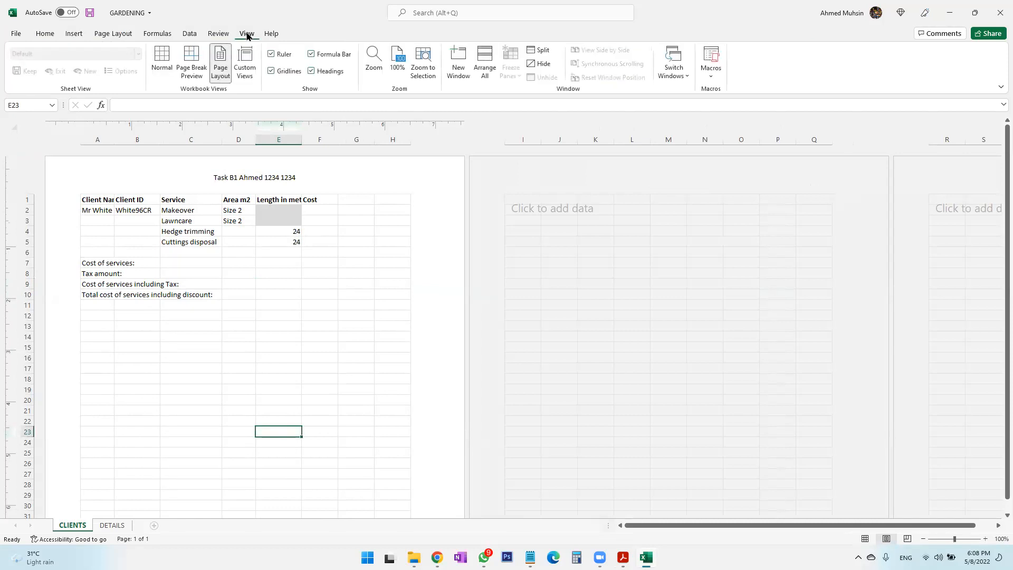
pyautogui.click(163, 62)
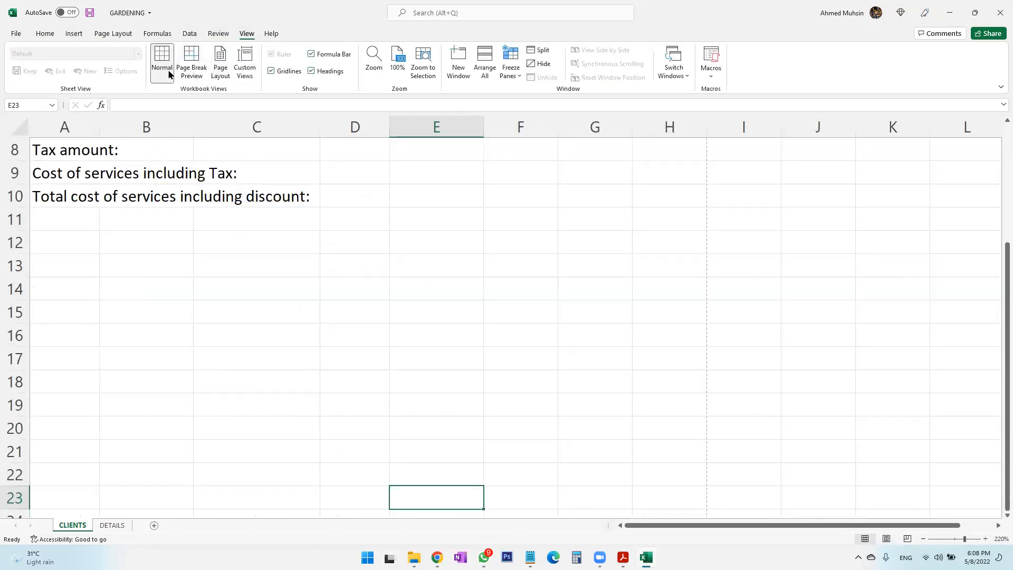
pyautogui.scroll(3, 325, 334)
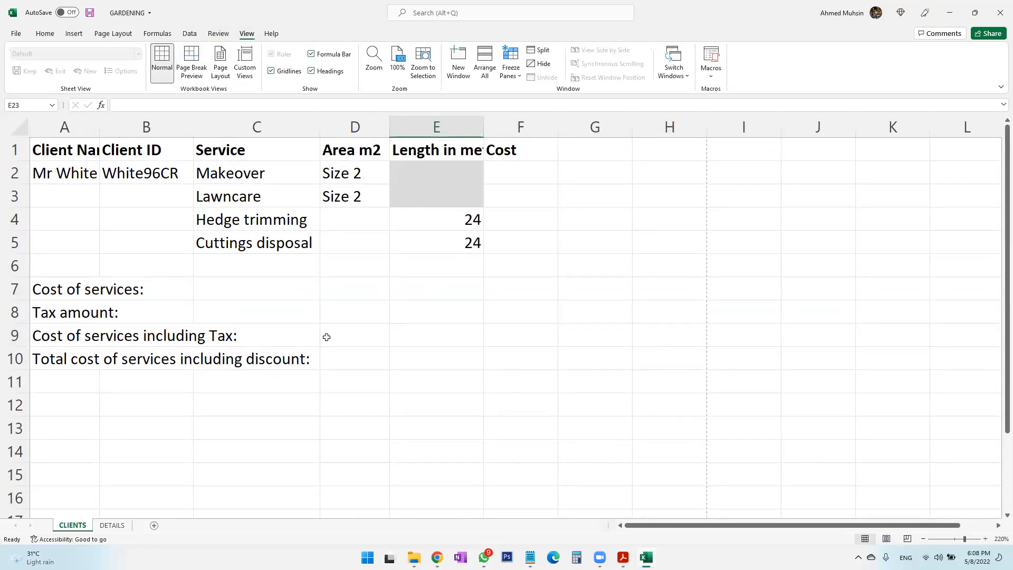
pyautogui.click(349, 343)
# Switch to the practical paper and copy the heading text "Garden Service Sales for Week 21" from Task B1a (i).
pyautogui.hotkey('alt', 'Tab')
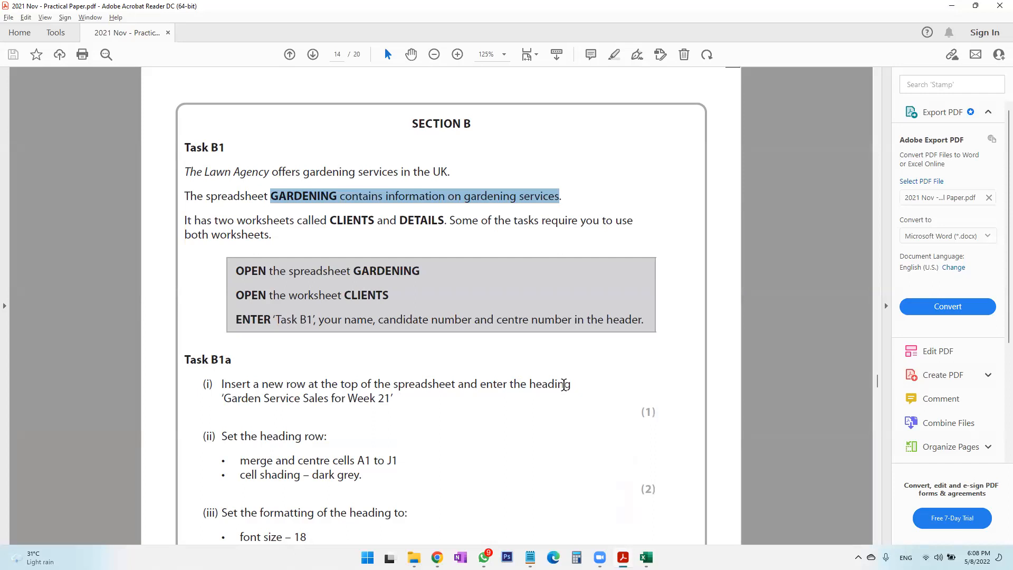
pyautogui.moveTo(225, 401); pyautogui.dragTo(397, 403)
pyautogui.hotkey('ctrl', 'c')
# Return to the GARDENING spreadsheet and insert an entire row above the column headings in CLIENTS.
pyautogui.hotkey('alt', 'Tab')
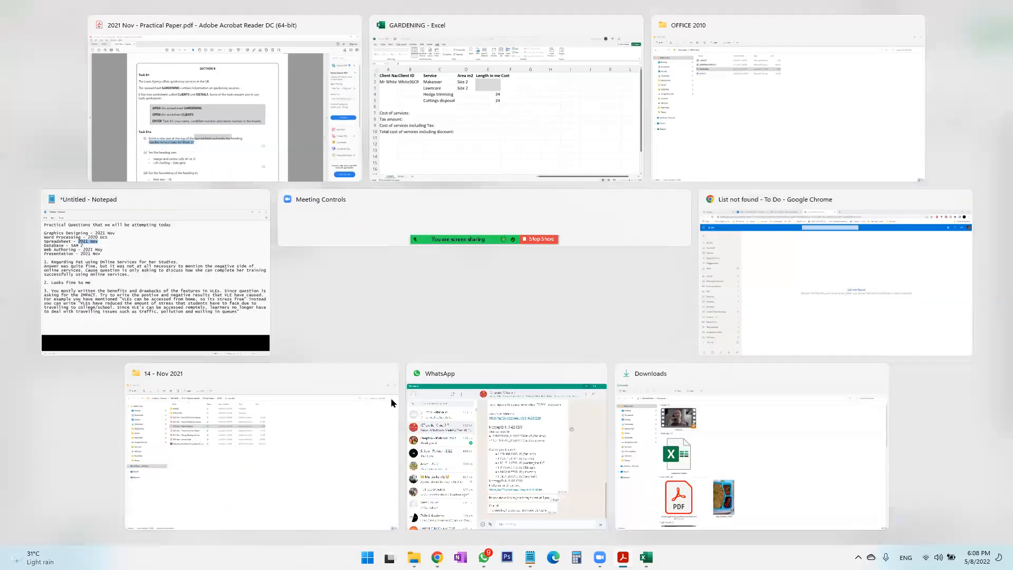
pyautogui.click(96, 181)
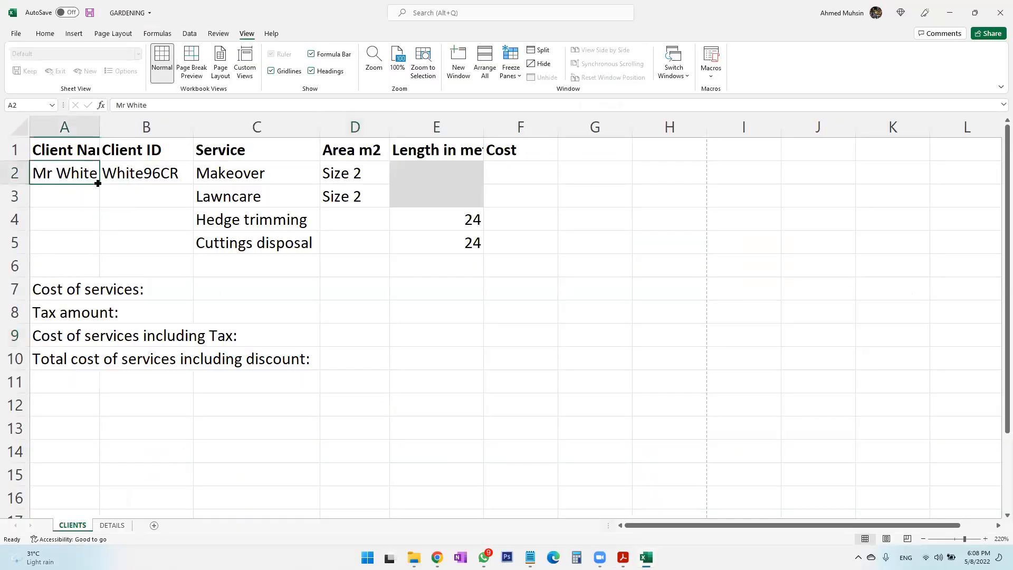
pyautogui.click(140, 190)
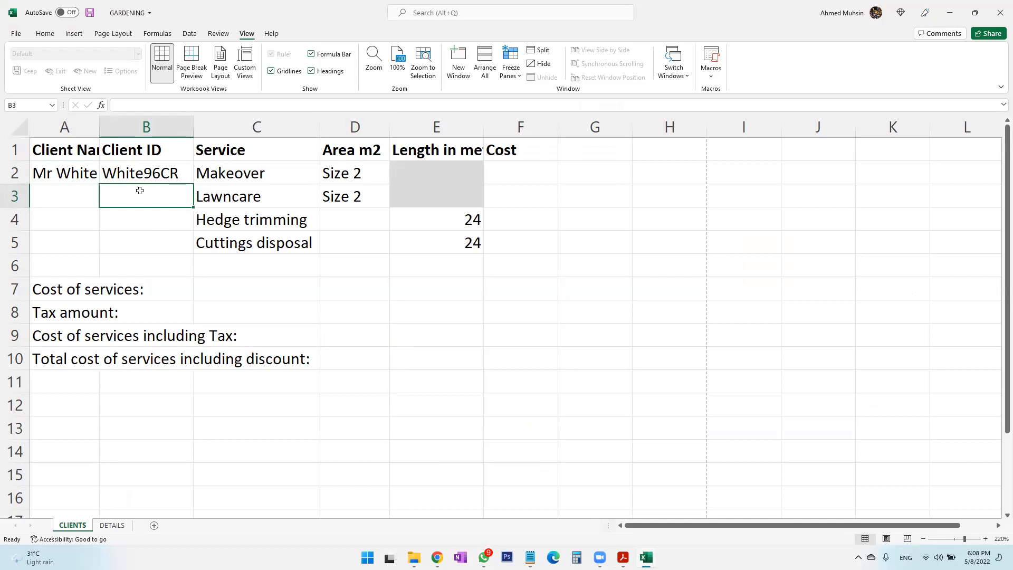
pyautogui.click(68, 150)
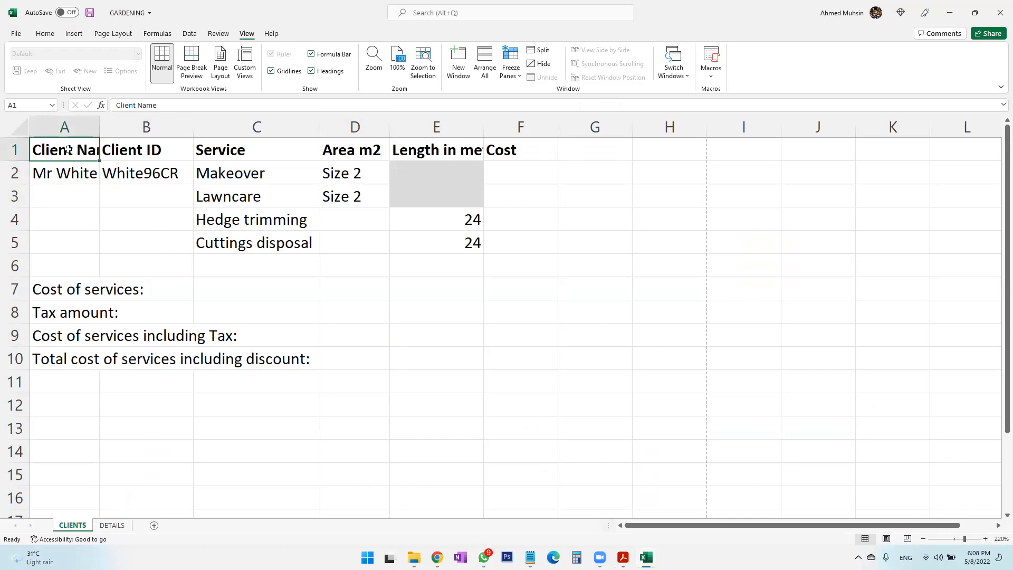
pyautogui.rightClick(68, 150)
pyautogui.click(120, 260)
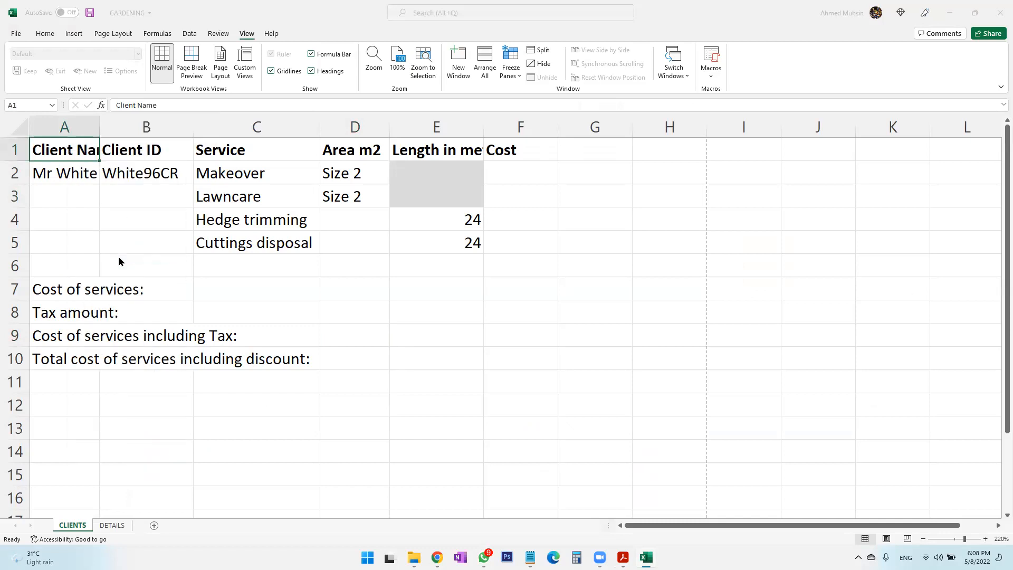
pyautogui.click(112, 281)
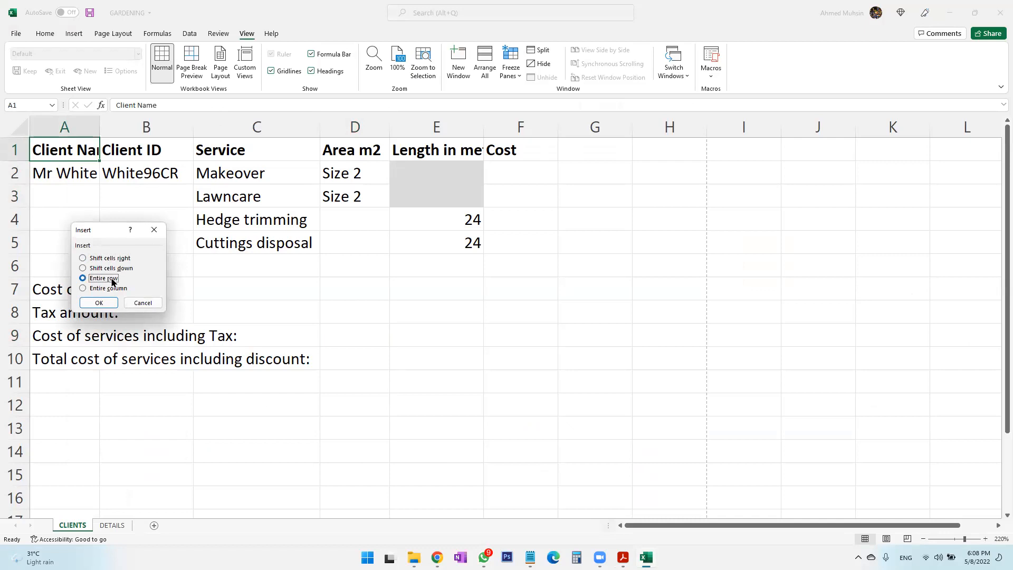
pyautogui.click(100, 302)
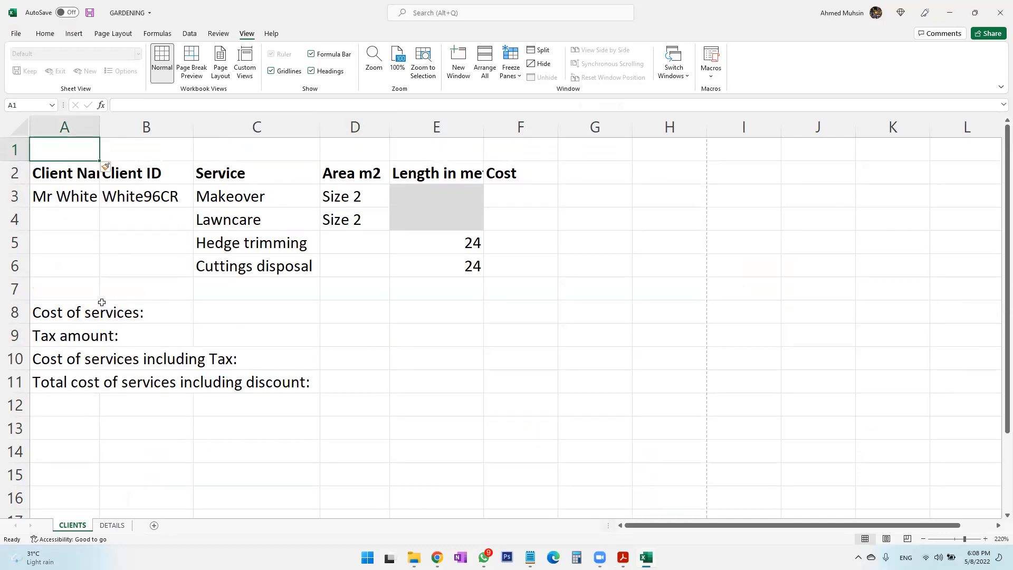
# Paste the heading "Garden Service Sales for Week 21" into cell A1.
pyautogui.hotkey('alt', 'Tab')
pyautogui.hotkey('alt', 'Tab')
pyautogui.doubleClick(67, 147)
pyautogui.hotkey('ctrl', 'v')
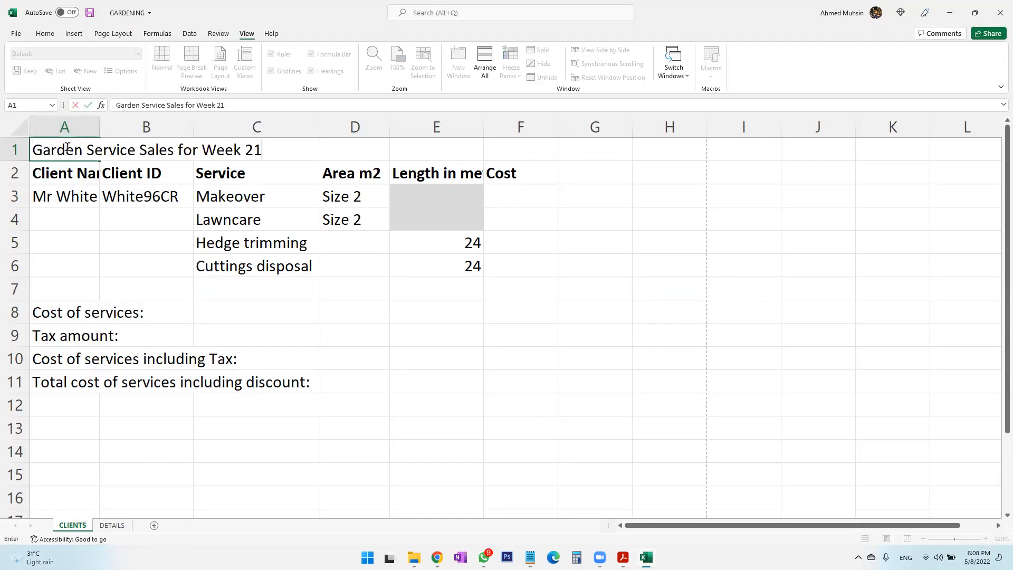
pyautogui.press('Return')
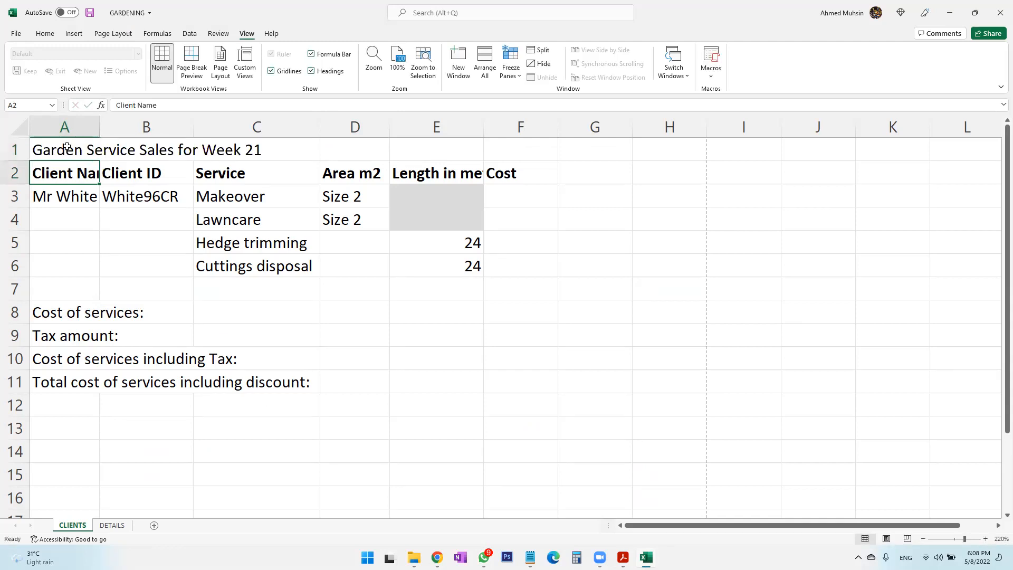
# Check the heading row instructions of Task B1a (ii) in the practical paper and return to the CLIENTS worksheet.
pyautogui.hotkey('alt', 'Tab')
pyautogui.scroll(-1, 209, 374)
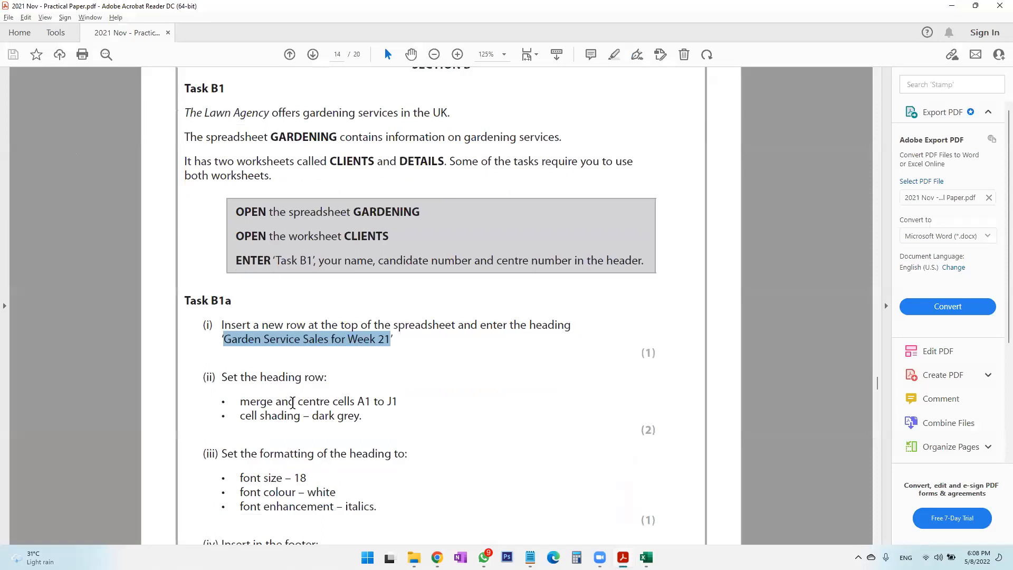
pyautogui.hotkey('alt', 'Tab')
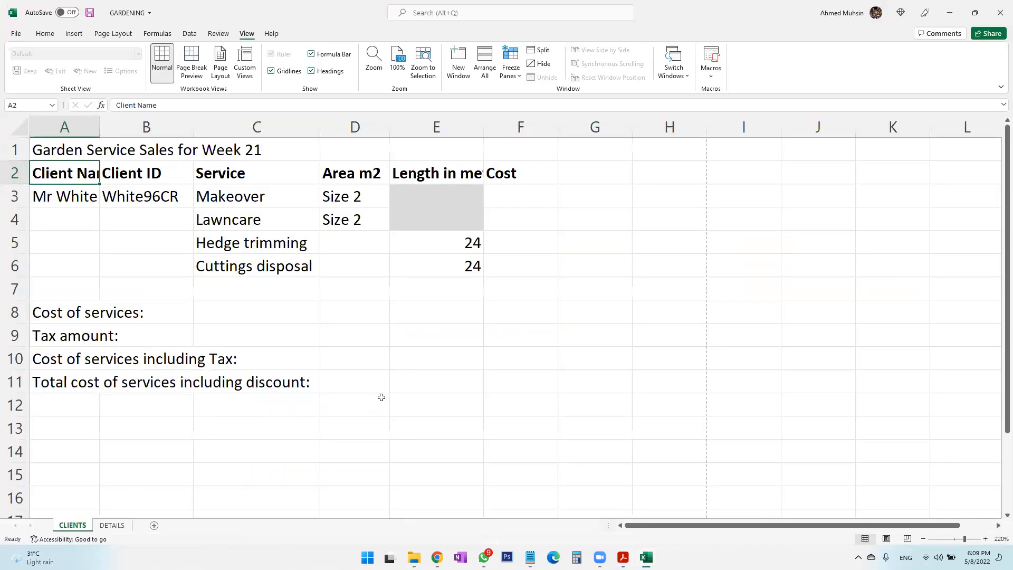
# Merge and centre the heading across cells A1 to J1 in the CLIENTS worksheet.
pyautogui.moveTo(71, 146); pyautogui.dragTo(794, 157)
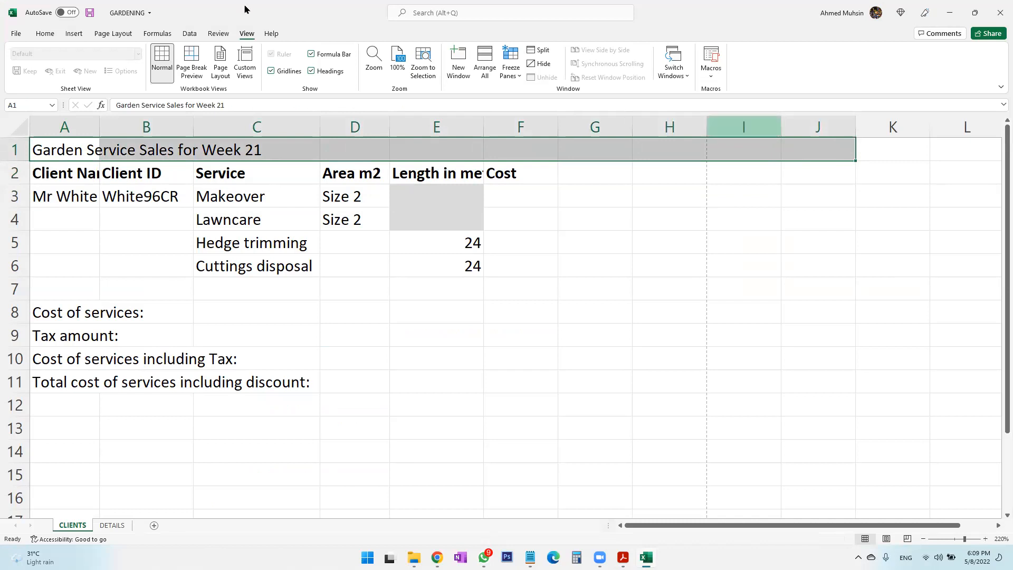
pyautogui.click(45, 34)
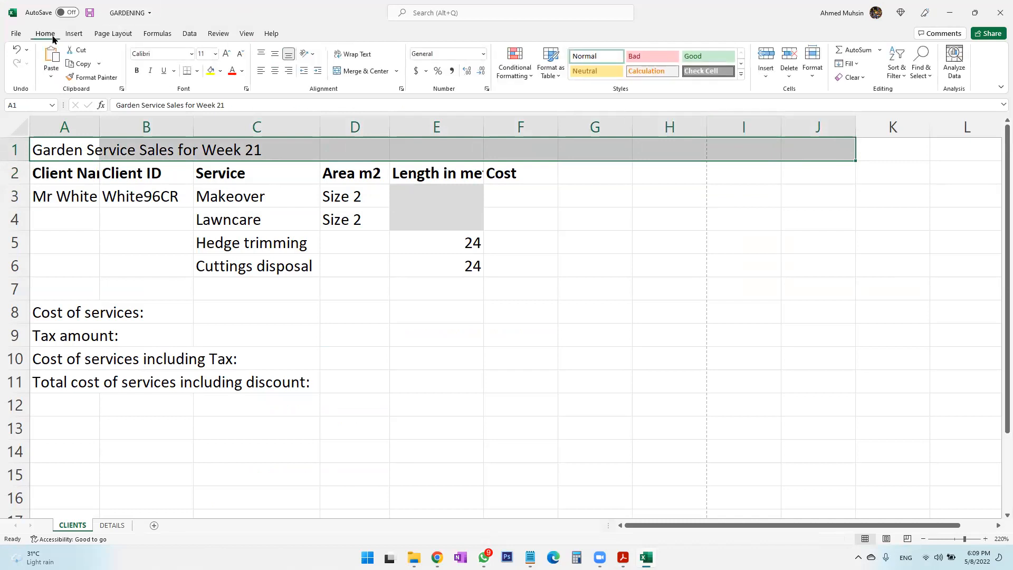
pyautogui.click(350, 74)
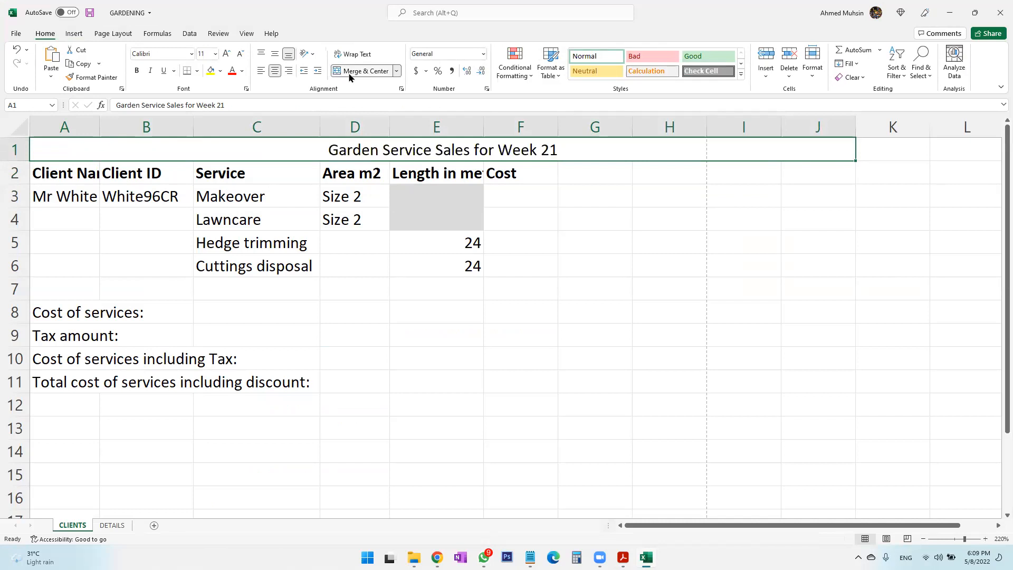
# Check the shading instruction in Task B1a (ii) and fill the merged heading row with dark grey.
pyautogui.hotkey('alt', 'Tab')
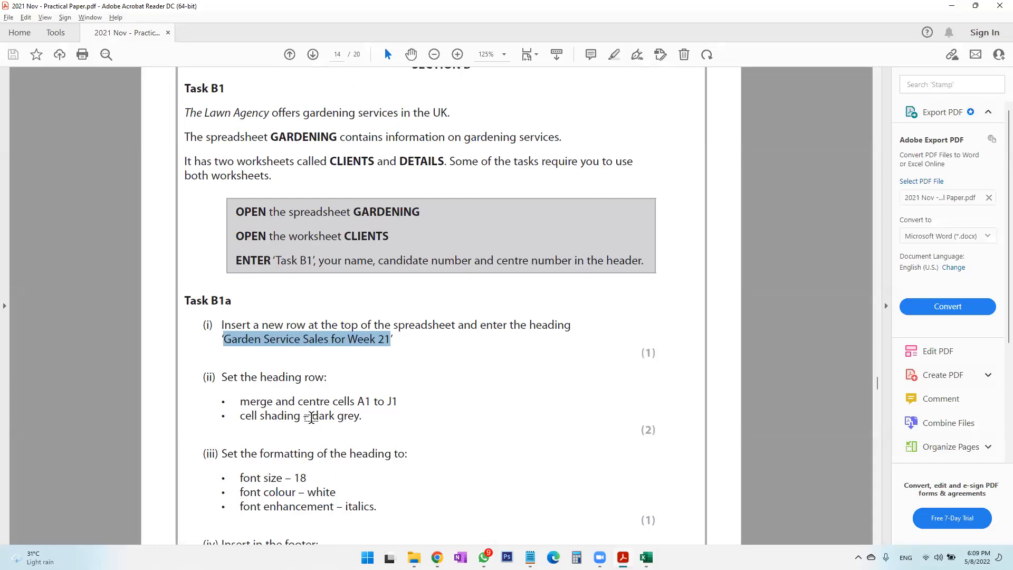
pyautogui.hotkey('alt', 'Tab')
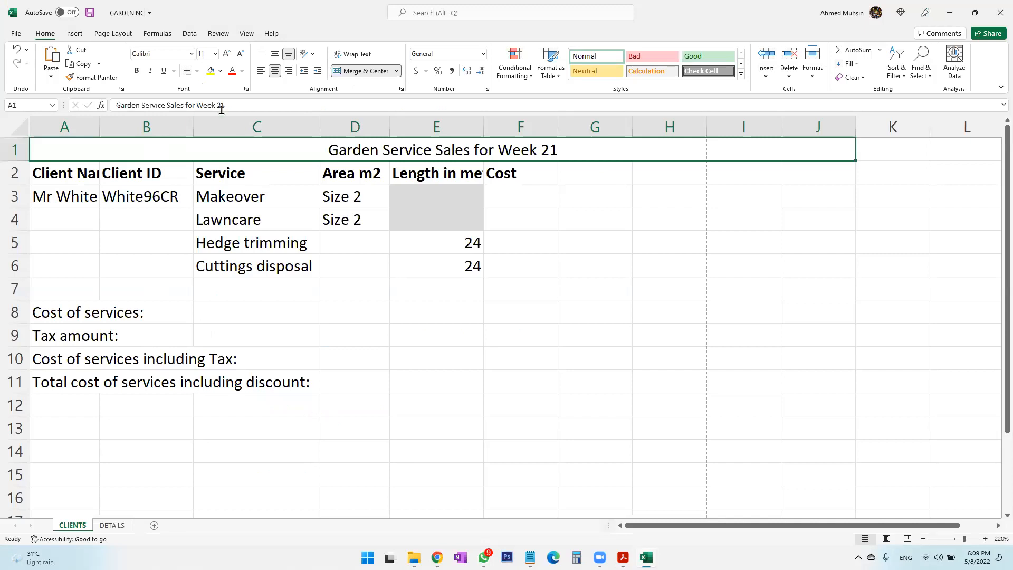
pyautogui.click(221, 72)
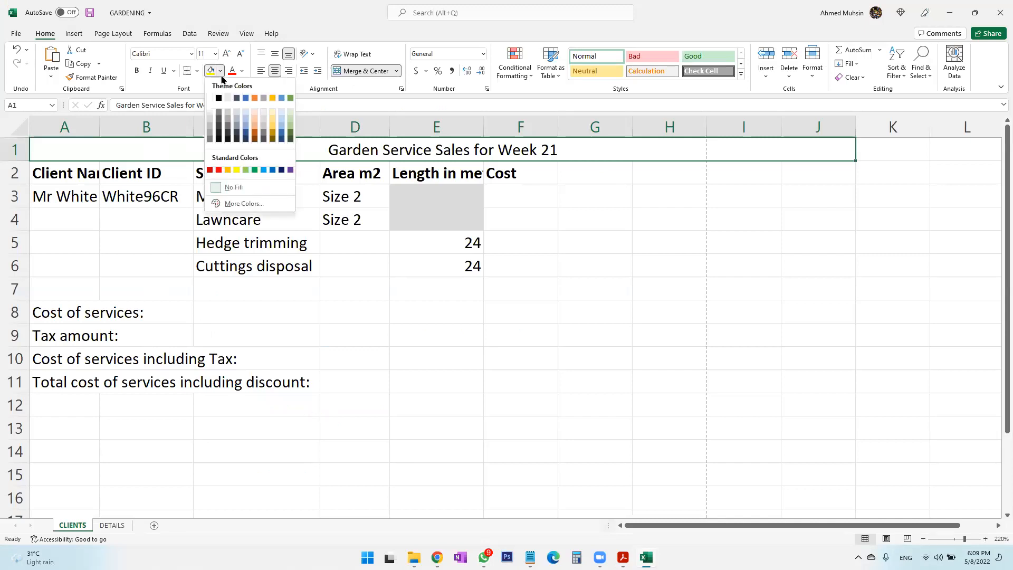
pyautogui.click(210, 139)
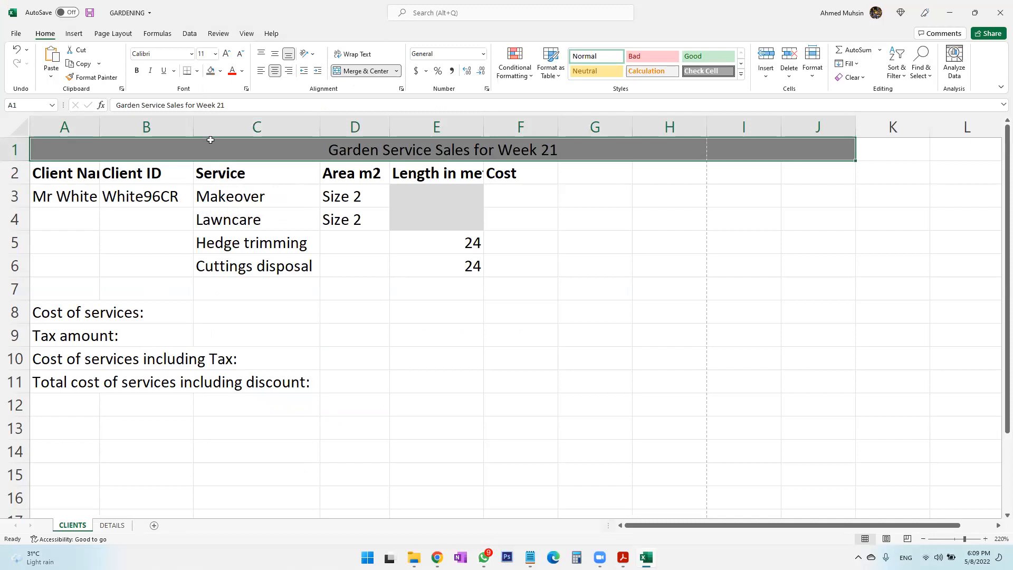
# Check the heading formatting in Task B1a (iii) of the practical paper and set the heading's font size to 18.
pyautogui.hotkey('alt', 'Tab')
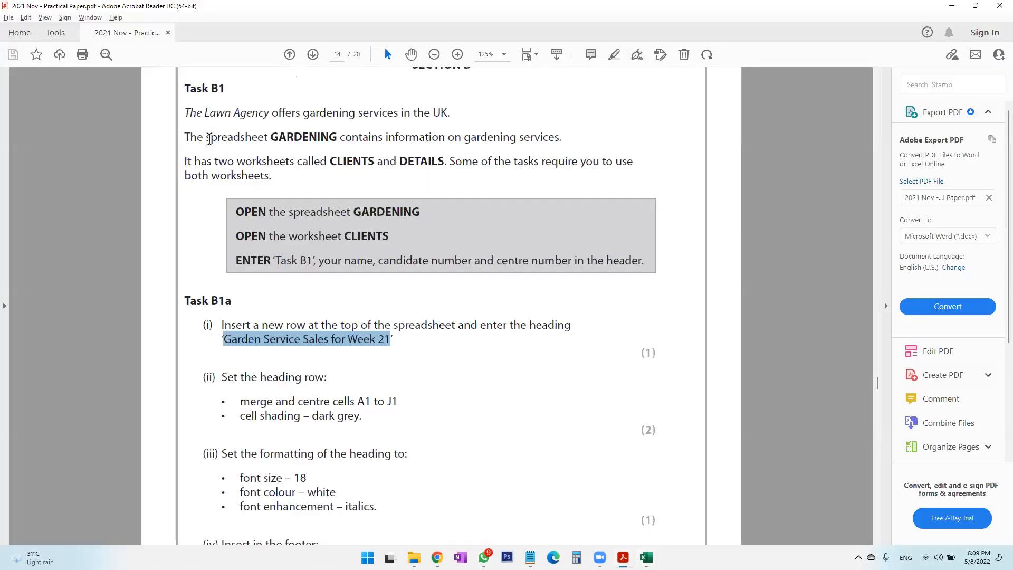
pyautogui.scroll(-2, 299, 396)
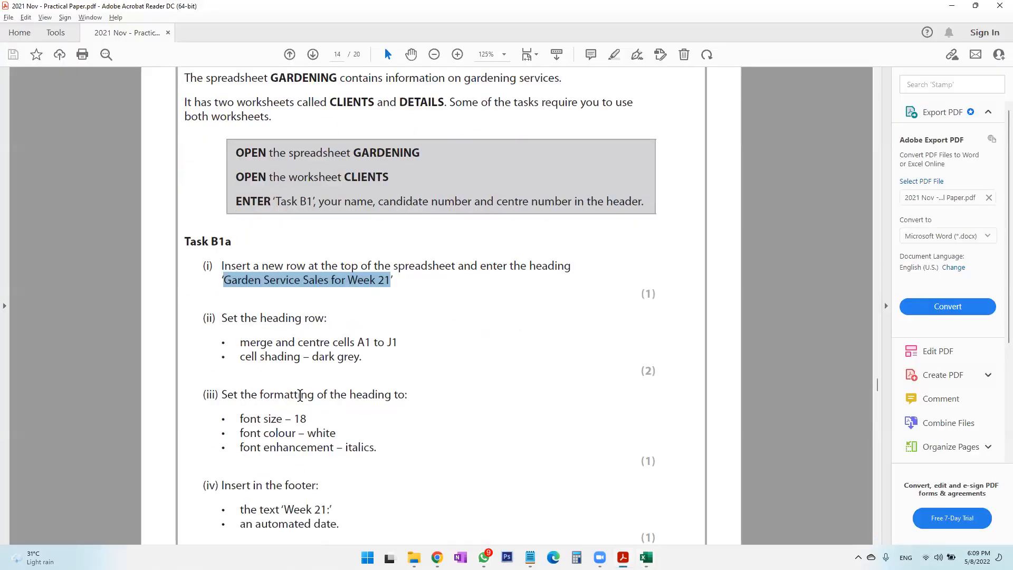
pyautogui.hotkey('alt', 'Tab')
pyautogui.click(201, 53)
pyautogui.write('18')
pyautogui.press('Return')
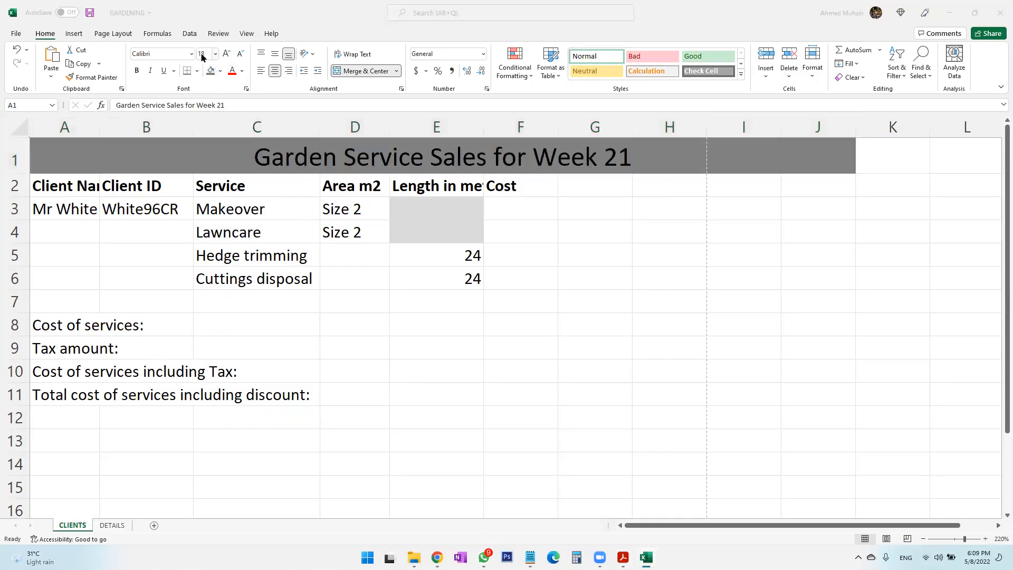
# Set the heading's font colour to white and apply italics, checking against Task B1a (iii).
pyautogui.hotkey('alt', 'Tab')
pyautogui.hotkey('alt', 'Tab')
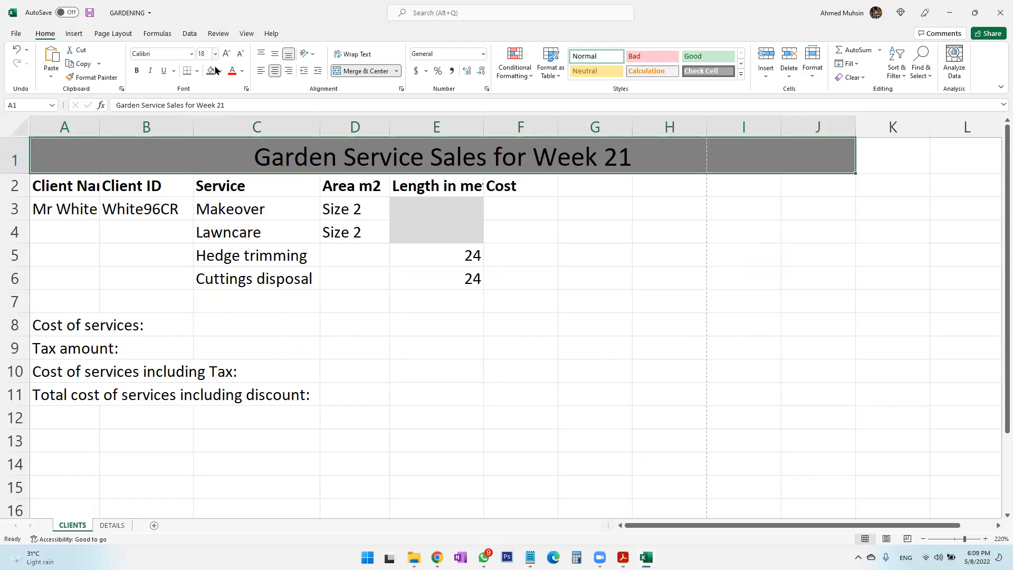
pyautogui.click(243, 73)
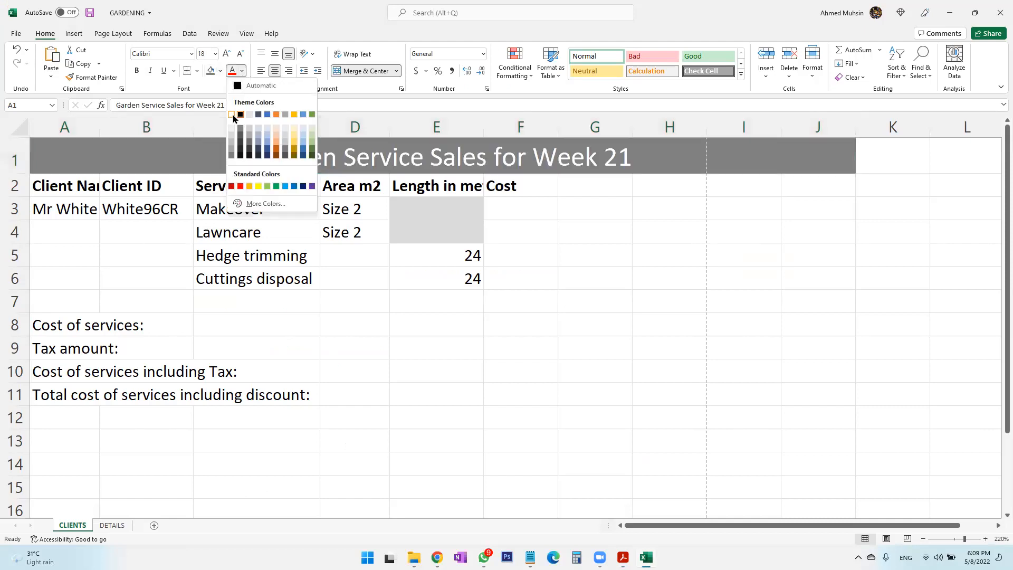
pyautogui.click(232, 113)
pyautogui.hotkey('alt', 'Tab')
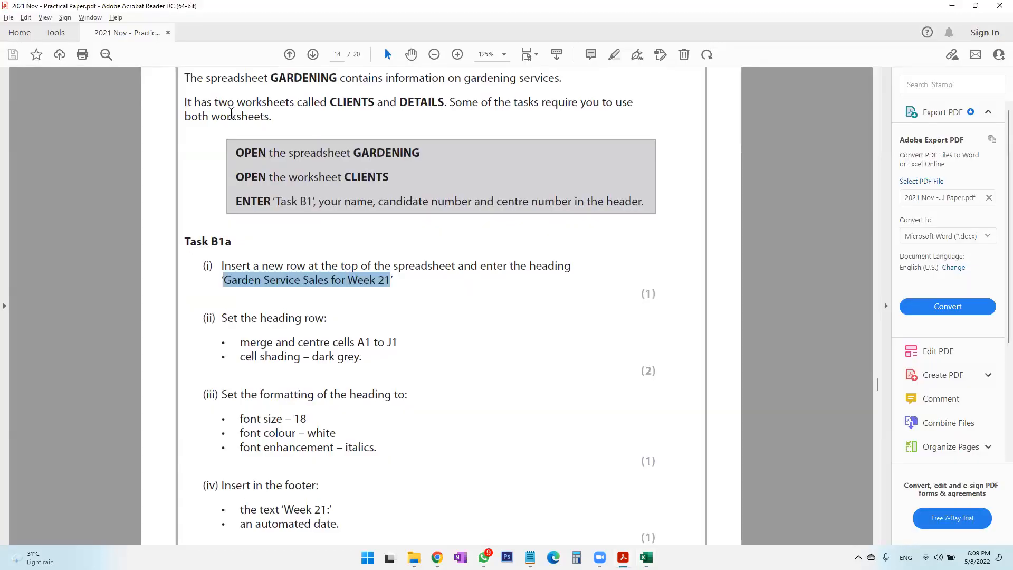
pyautogui.hotkey('alt', 'Tab')
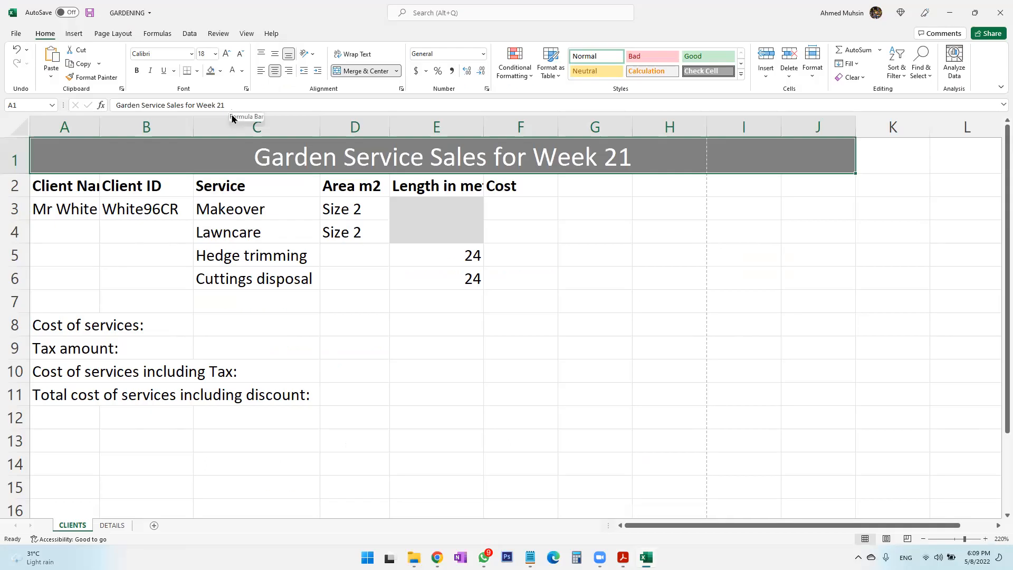
pyautogui.click(151, 71)
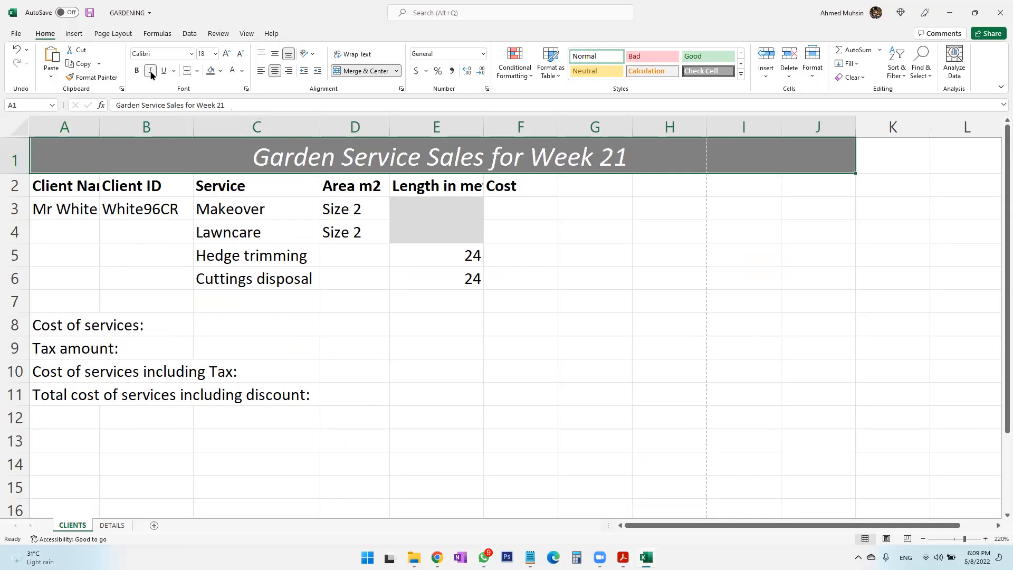
# Read the footer instructions in Task B1a (iv) and enter "Week 21" in the centre section of the CLIENTS footer.
pyautogui.hotkey('alt', 'Tab')
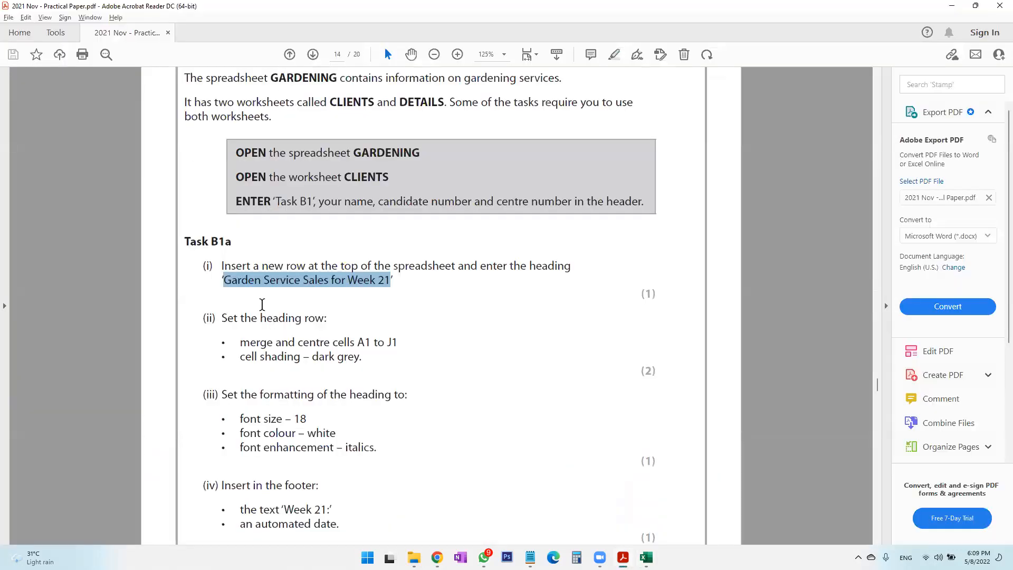
pyautogui.scroll(-3, 262, 304)
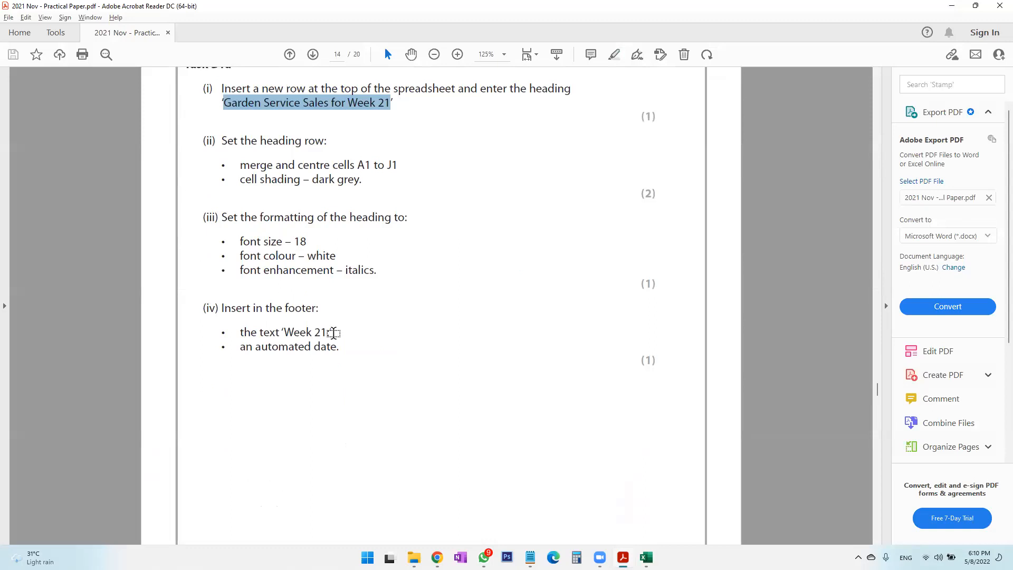
pyautogui.hotkey('alt', 'Tab')
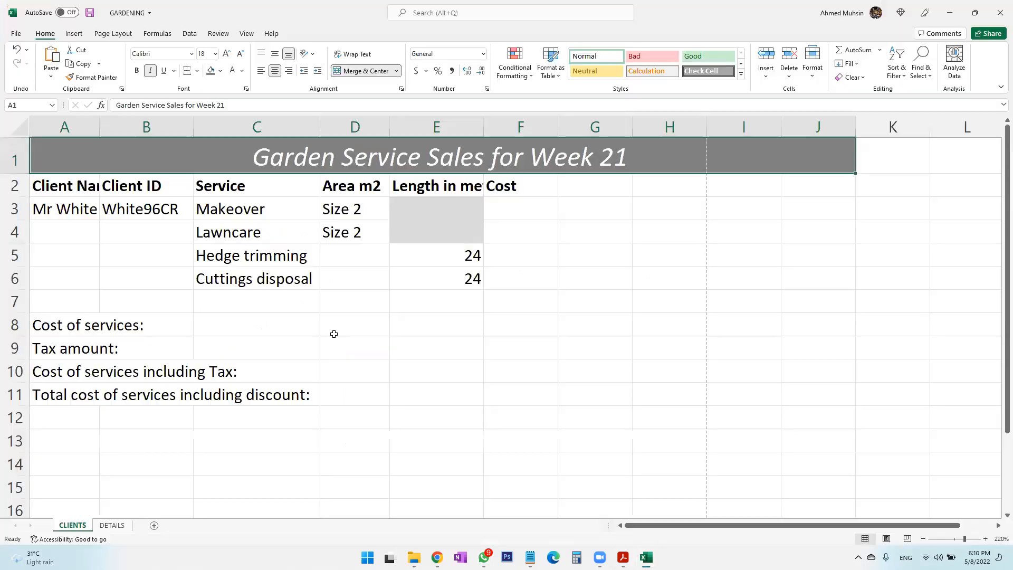
pyautogui.click(74, 33)
pyautogui.click(856, 70)
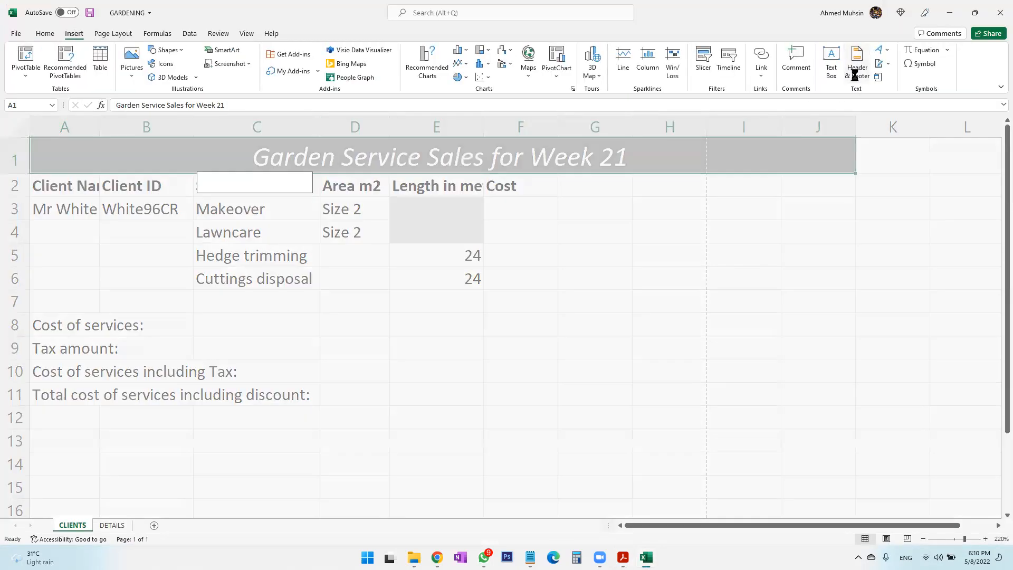
pyautogui.click(297, 184)
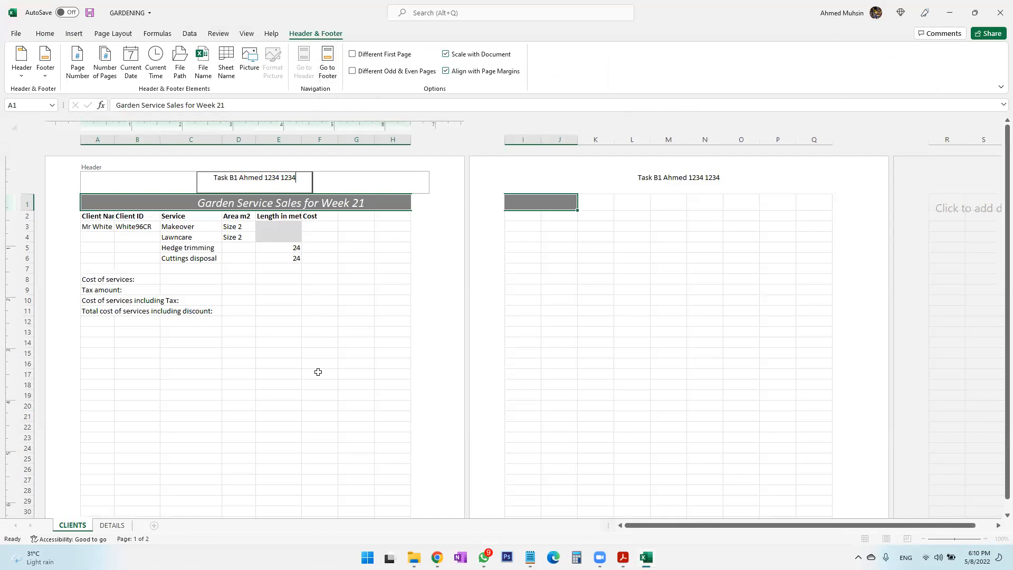
pyautogui.click(328, 69)
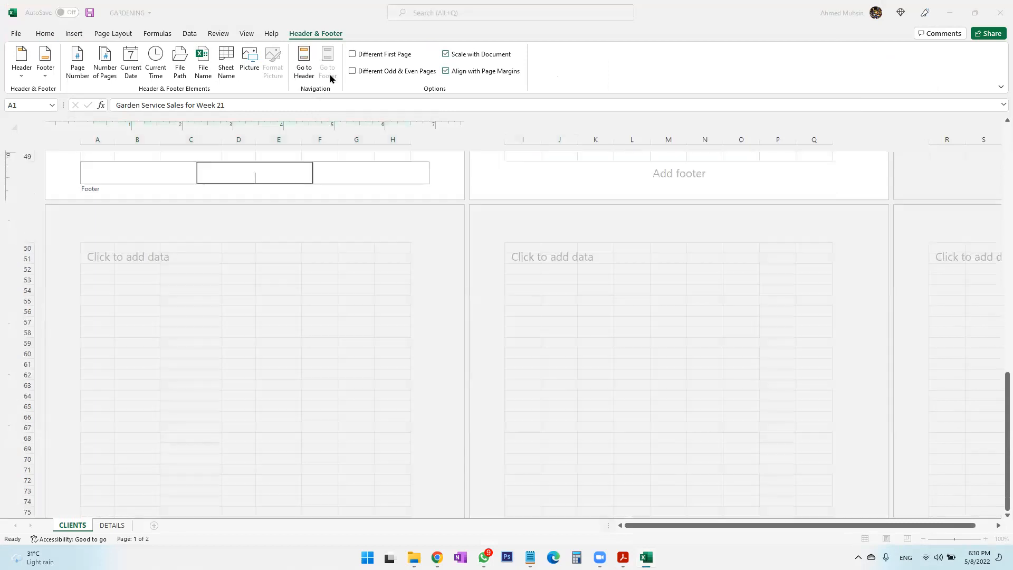
pyautogui.hotkey('alt', 'Tab')
pyautogui.hotkey('alt', 'Tab')
pyautogui.write('Week 21')
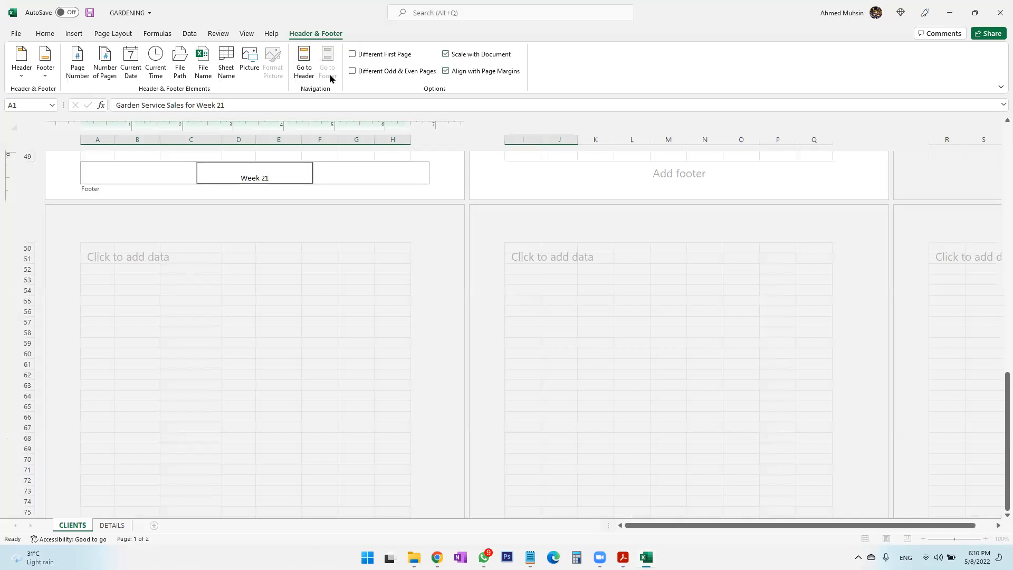
# Recheck the footer instructions and add an automated current date after "Week 21", leaving the footer.
pyautogui.hotkey('alt', 'Tab')
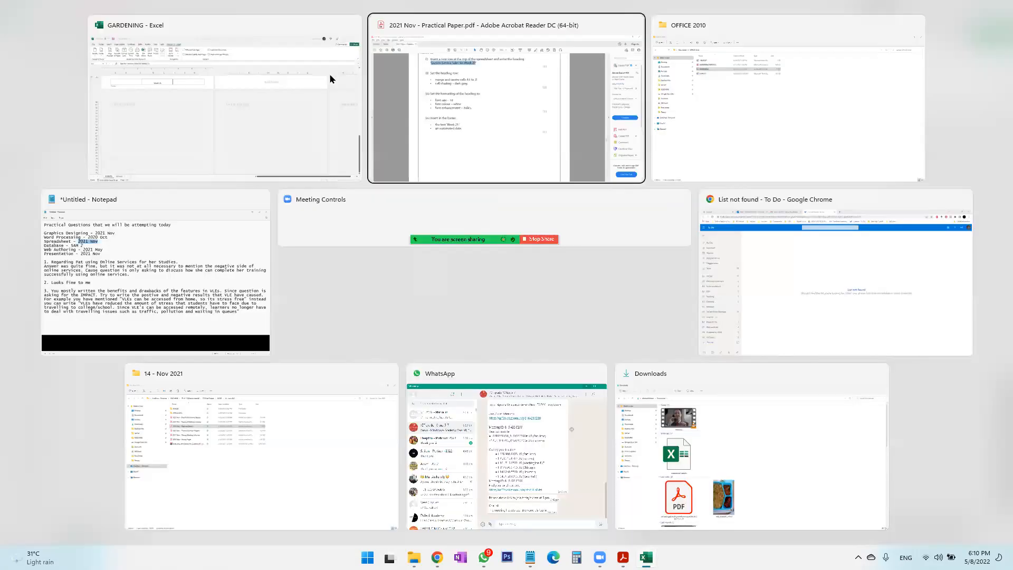
pyautogui.hotkey('alt', 'Tab')
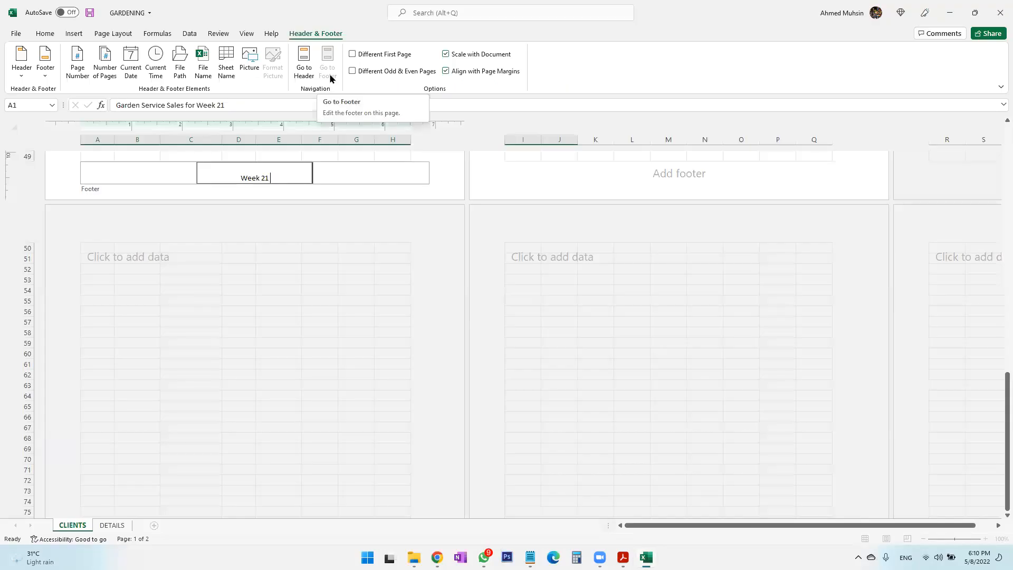
pyautogui.click(132, 76)
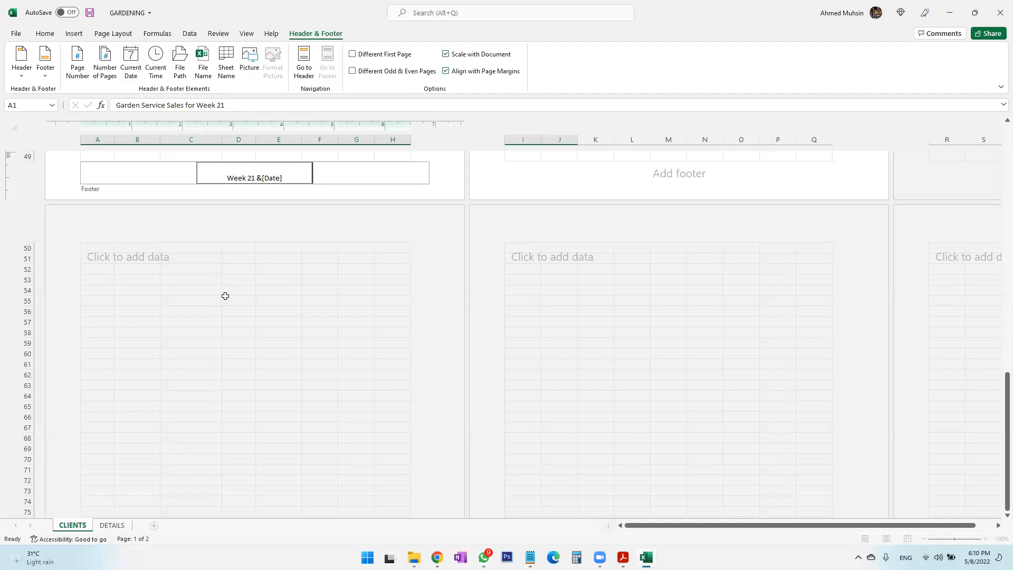
pyautogui.click(226, 296)
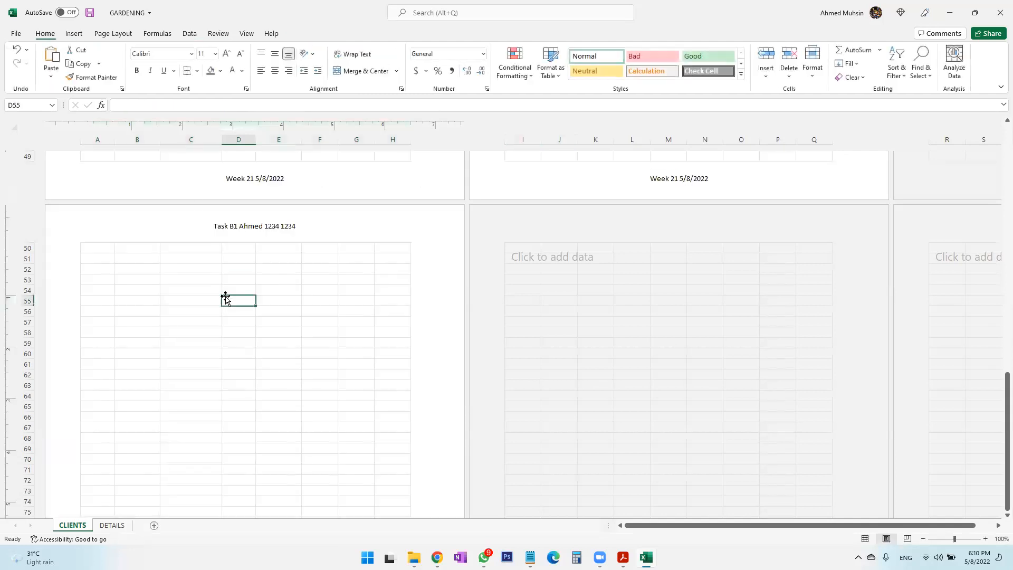
# Return the CLIENTS worksheet to Normal view and select the Hedge trimming cell C5.
pyautogui.click(245, 35)
pyautogui.click(161, 62)
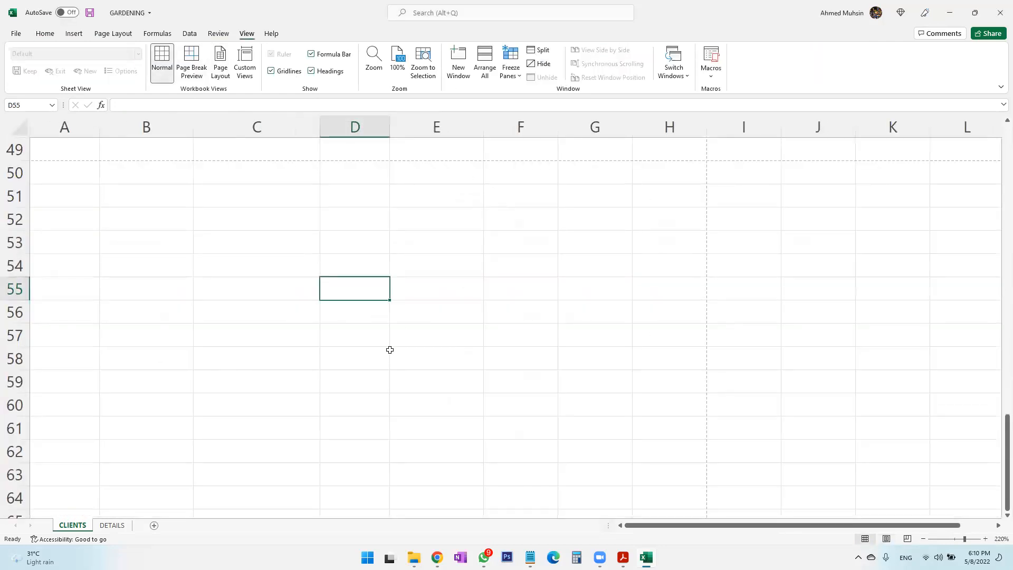
pyautogui.scroll(16, 267, 274)
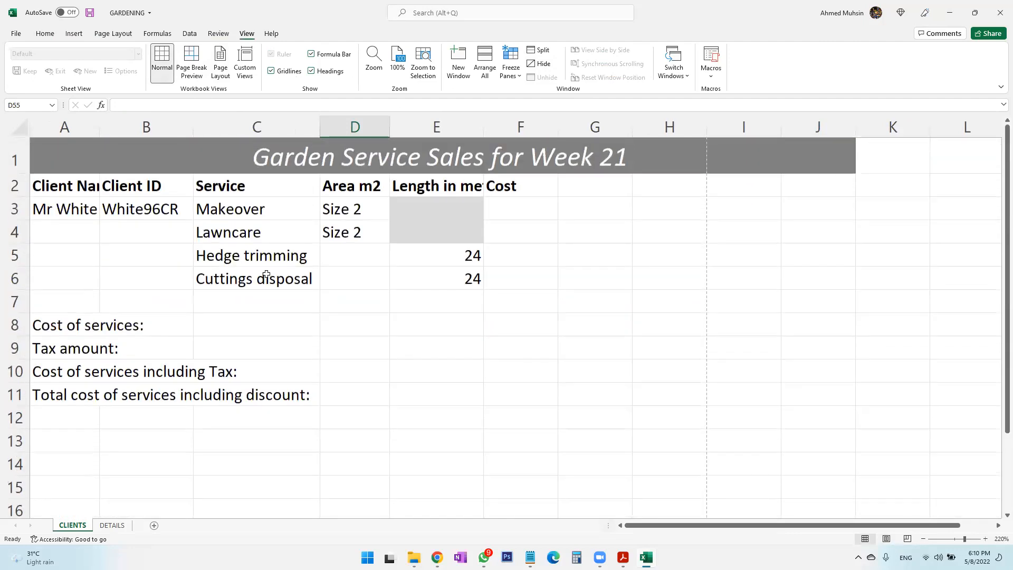
pyautogui.click(281, 266)
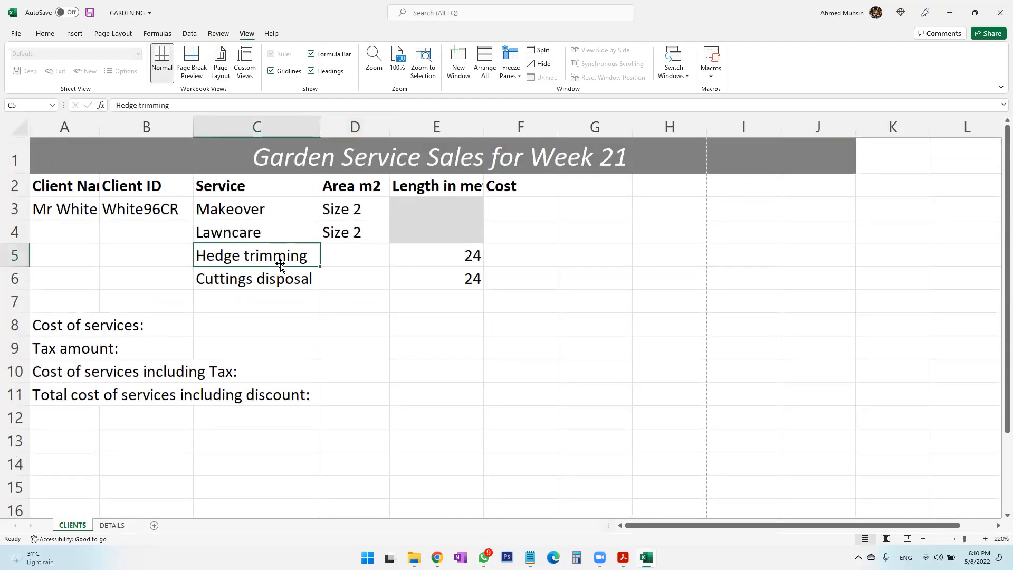
# Review the Task B1a instructions and read Task B1b in the practical paper, returning to the CLIENTS worksheet.
pyautogui.hotkey('alt', 'Tab')
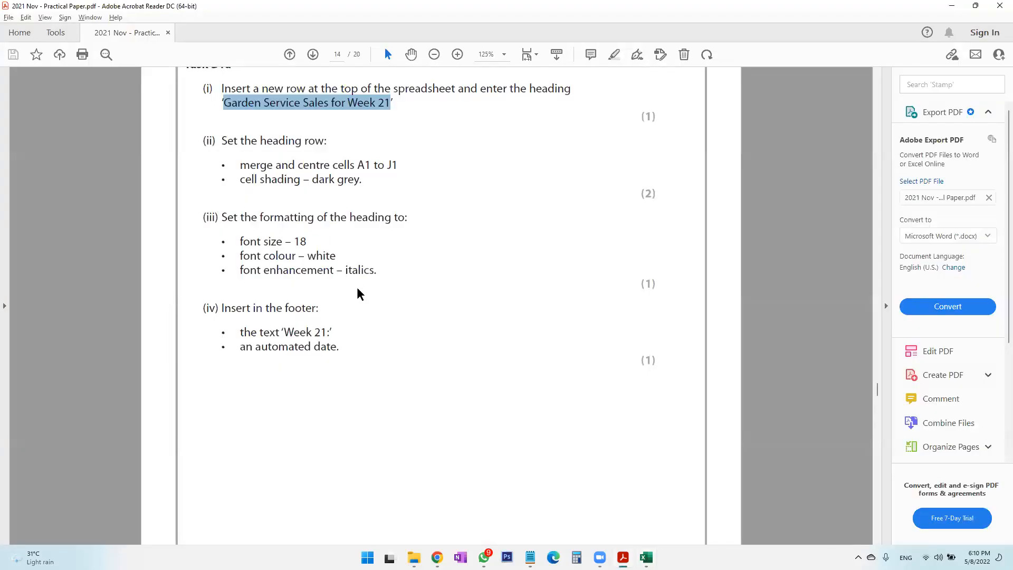
pyautogui.scroll(1, 356, 290)
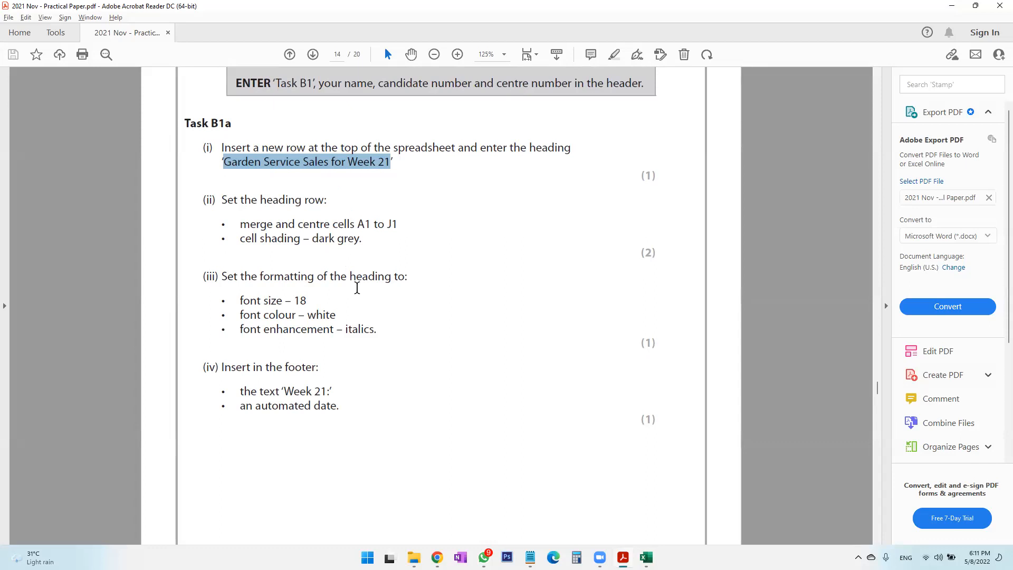
pyautogui.scroll(-1, 368, 351)
pyautogui.scroll(-10, 369, 352)
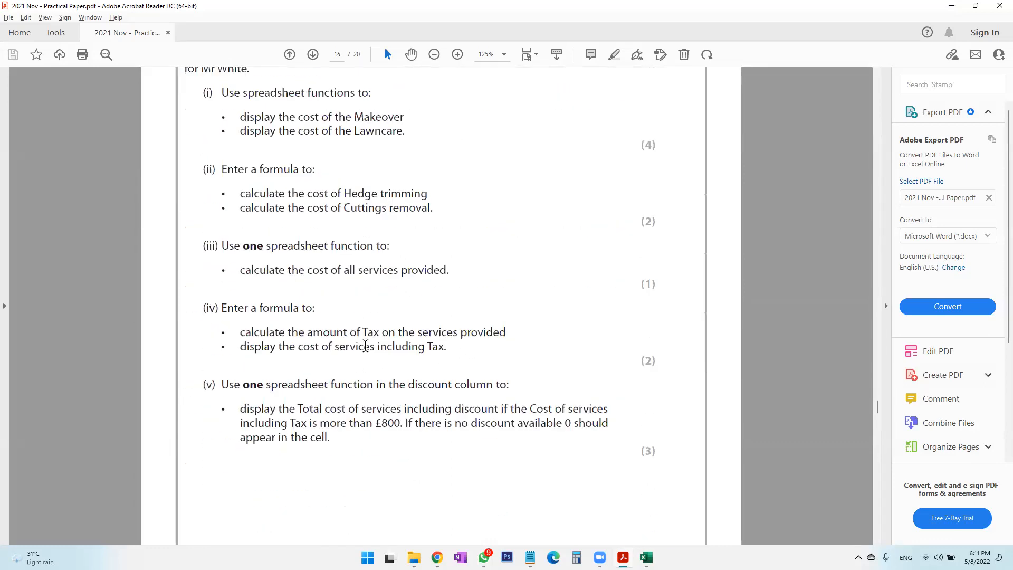
pyautogui.scroll(3, 365, 346)
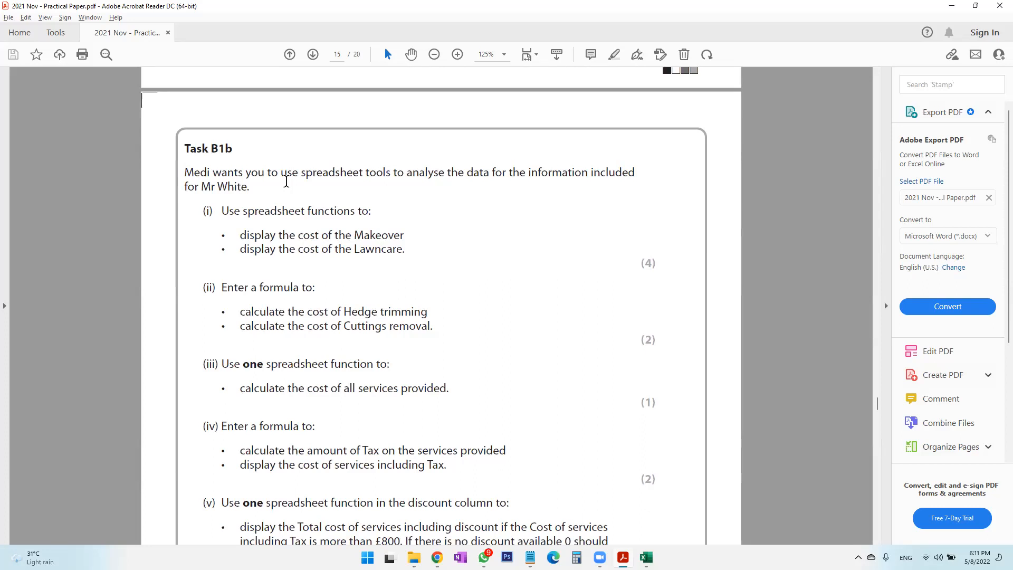
pyautogui.press('super+Tab')
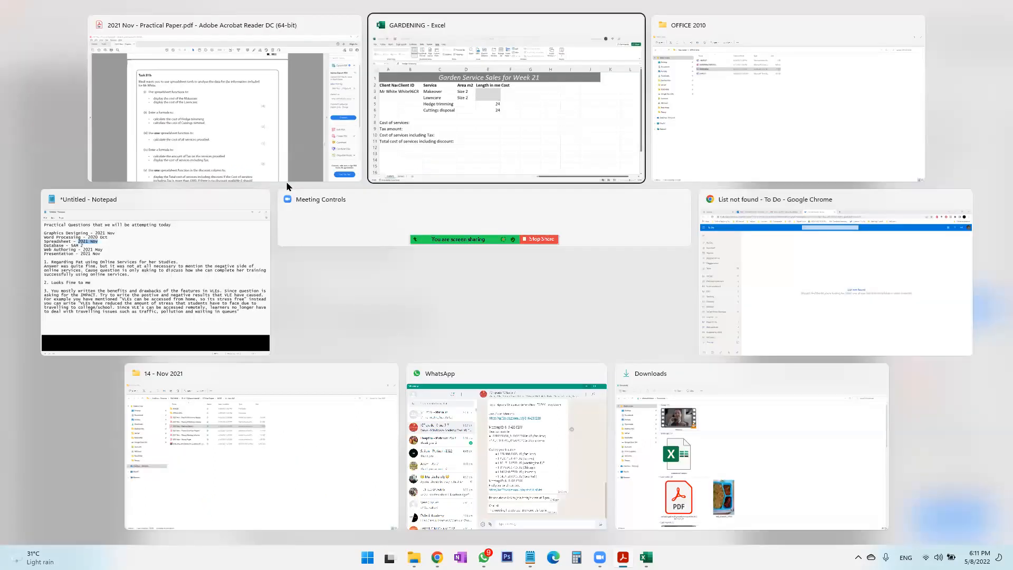
pyautogui.press('Return')
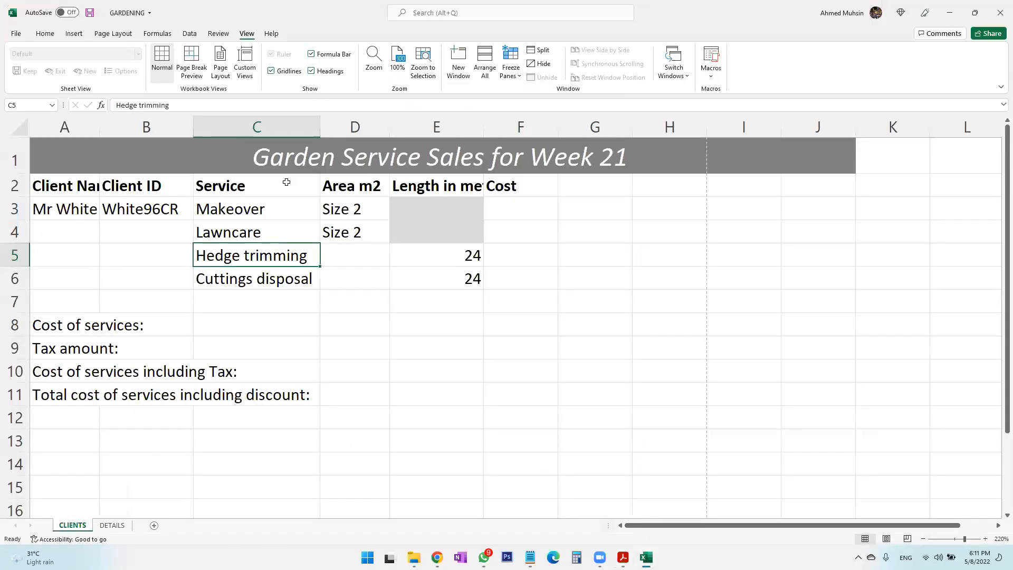
# Select the Makeover cost cell F3 and open the DETAILS worksheet at 200% zoom.
pyautogui.click(513, 212)
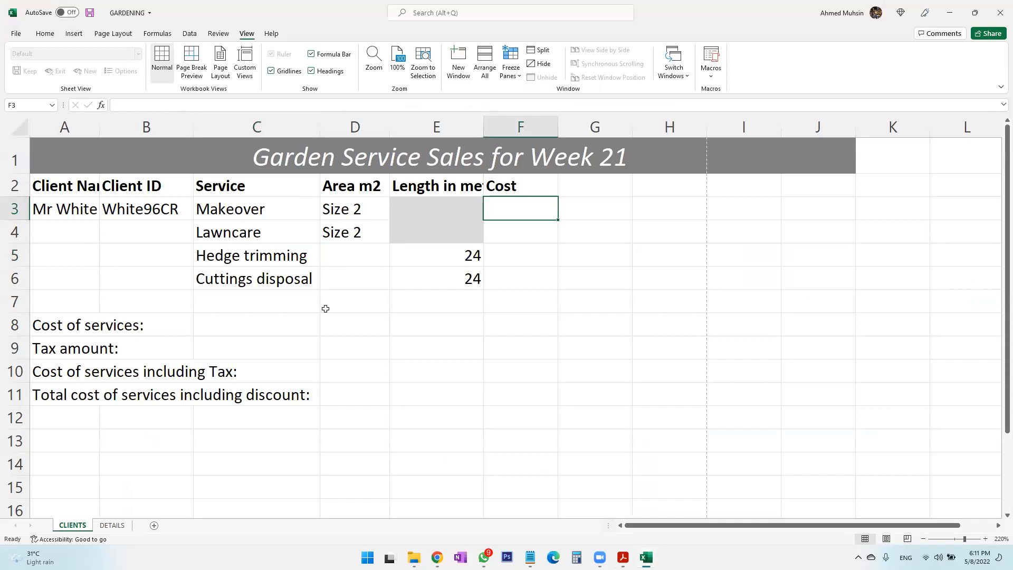
pyautogui.click(112, 525)
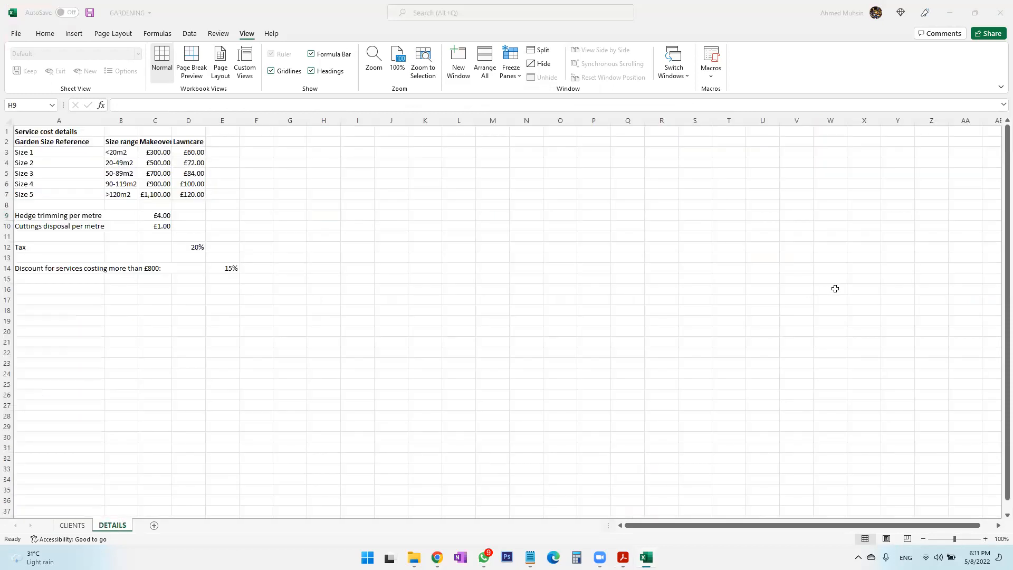
pyautogui.click(986, 539)
pyautogui.click(986, 539)
pyautogui.click(985, 539)
pyautogui.click(986, 539)
pyautogui.click(985, 538)
pyautogui.click(986, 538)
pyautogui.click(986, 539)
pyautogui.click(985, 539)
pyautogui.click(985, 539)
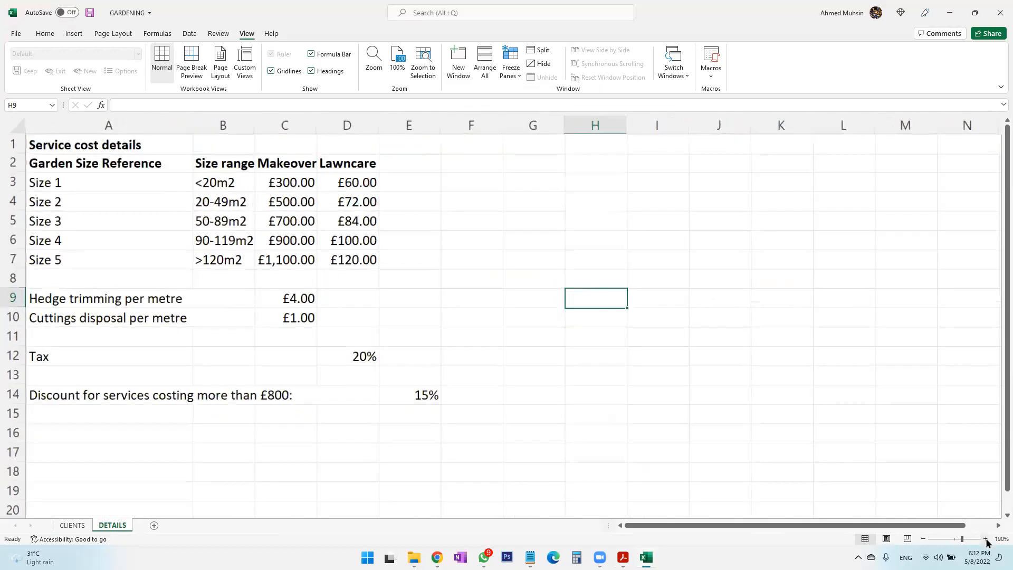
pyautogui.click(986, 538)
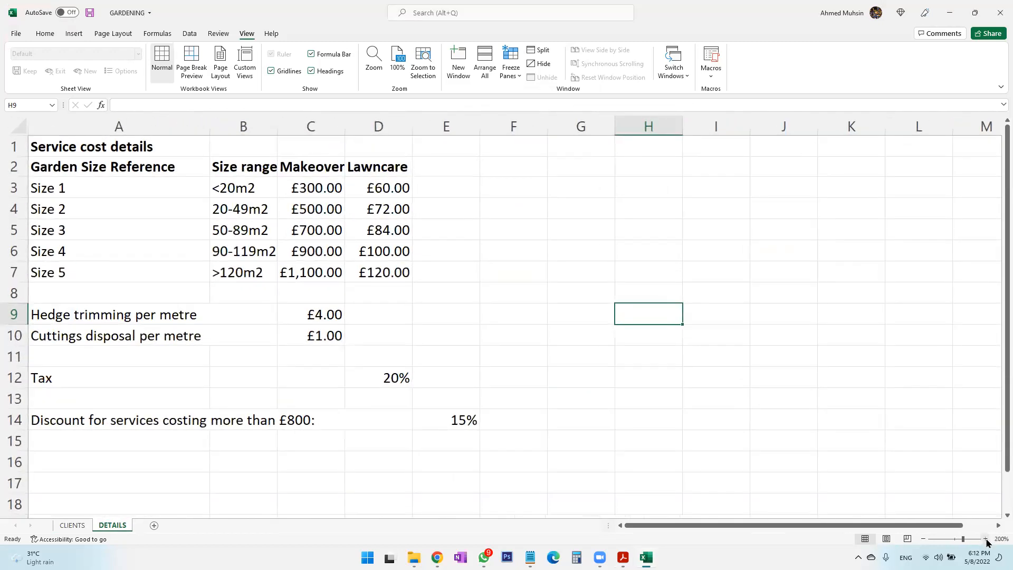
# Examine the size ranges and the Makeover and Lawncare prices for Size 1 to Size 3 in DETAILS.
pyautogui.click(117, 189)
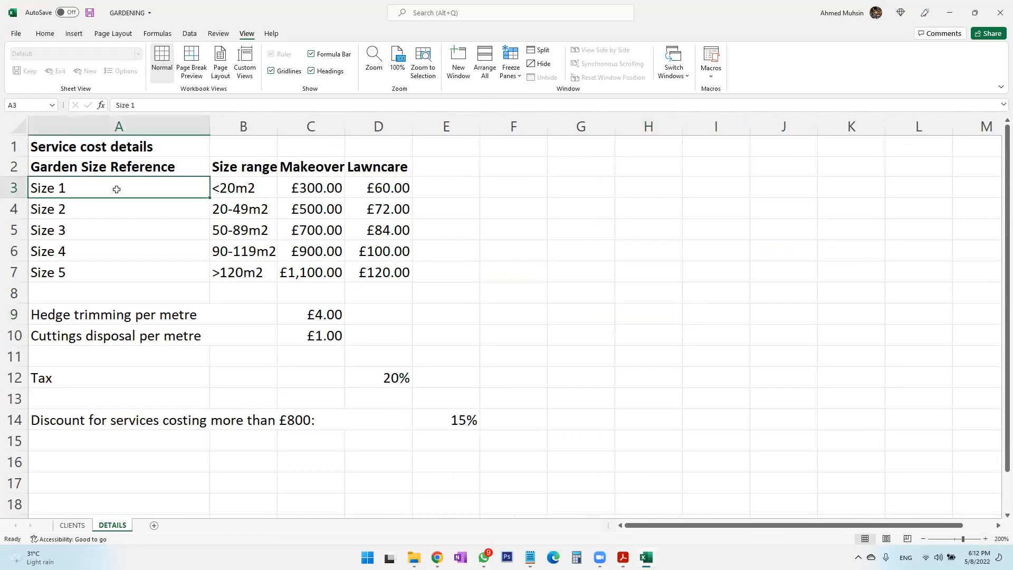
pyautogui.click(237, 190)
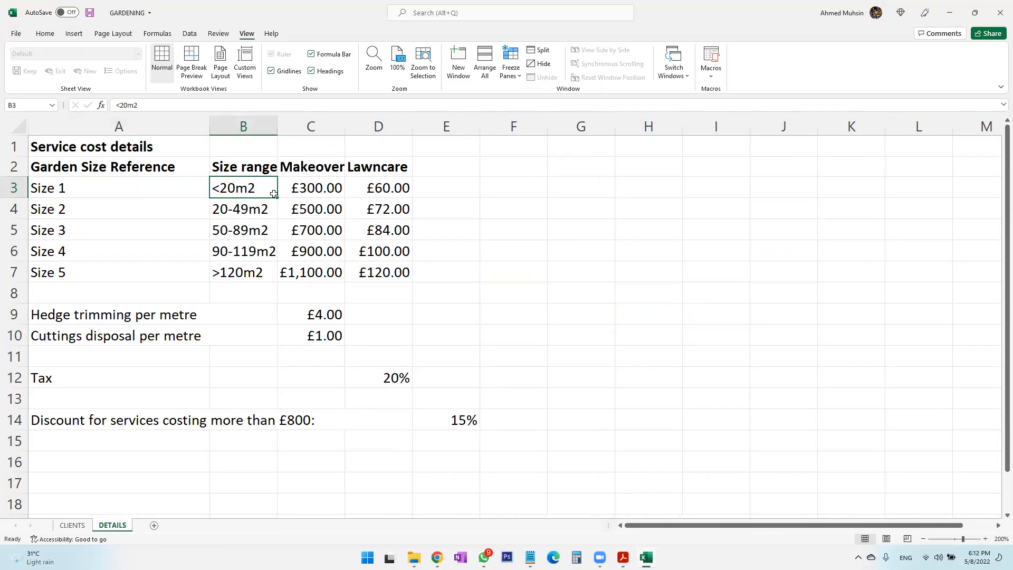
pyautogui.click(321, 192)
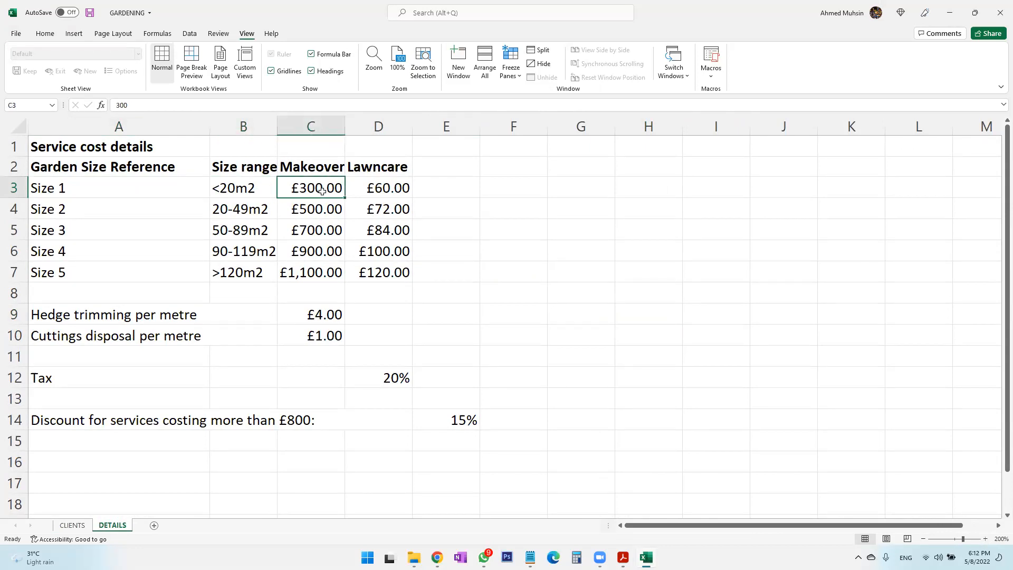
pyautogui.click(396, 189)
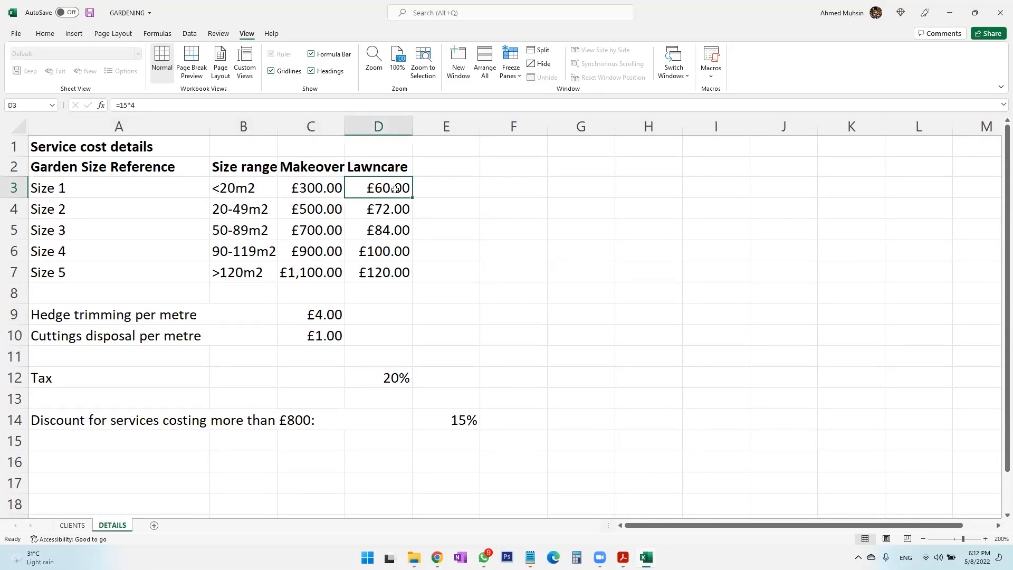
pyautogui.click(130, 209)
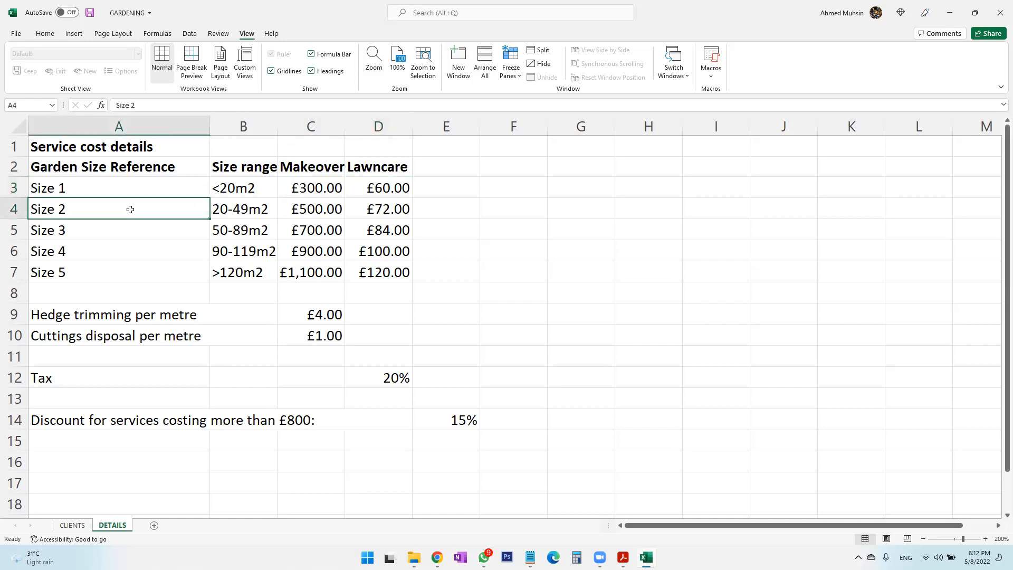
pyautogui.click(232, 205)
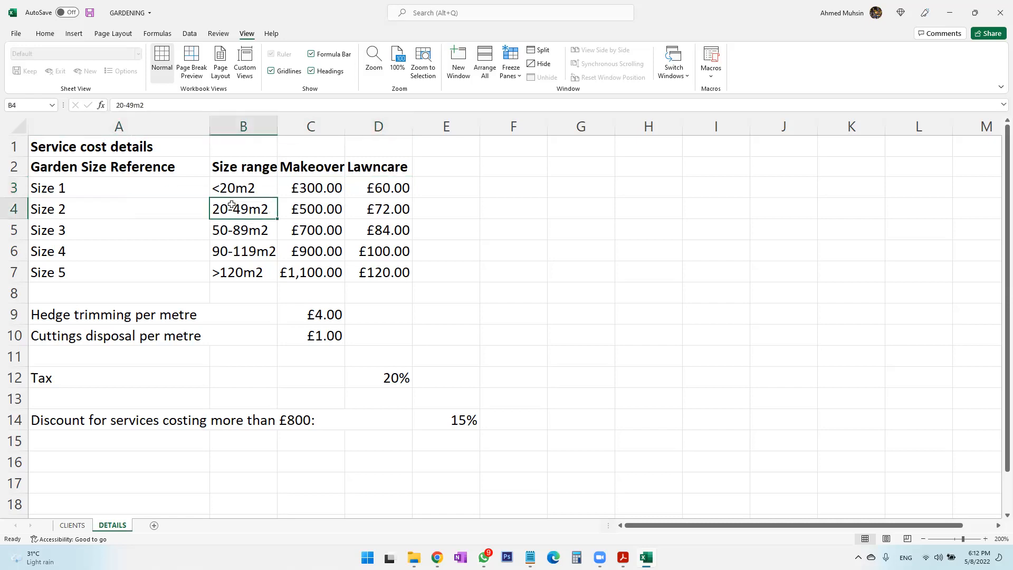
pyautogui.click(317, 213)
pyautogui.click(386, 211)
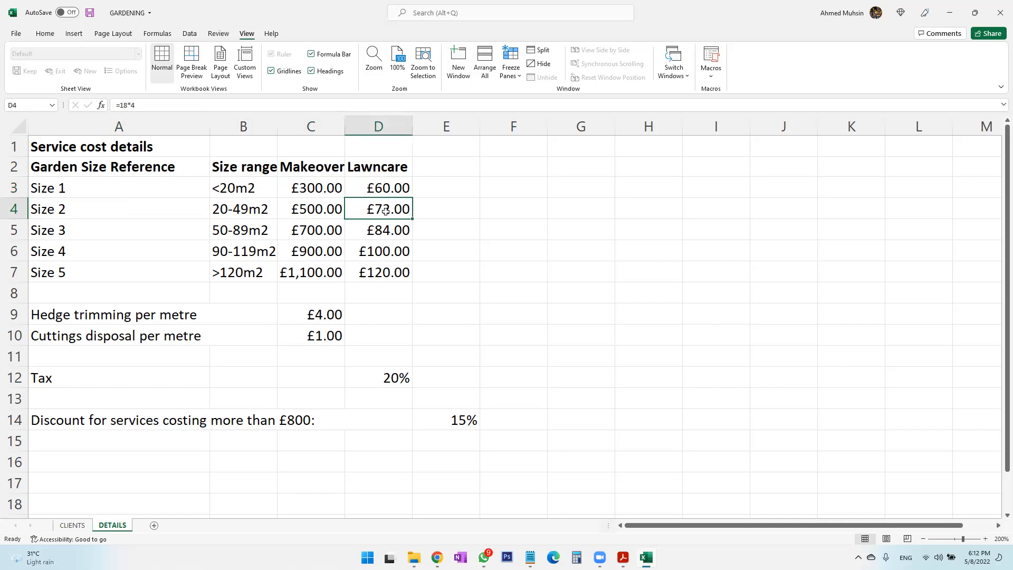
pyautogui.click(141, 232)
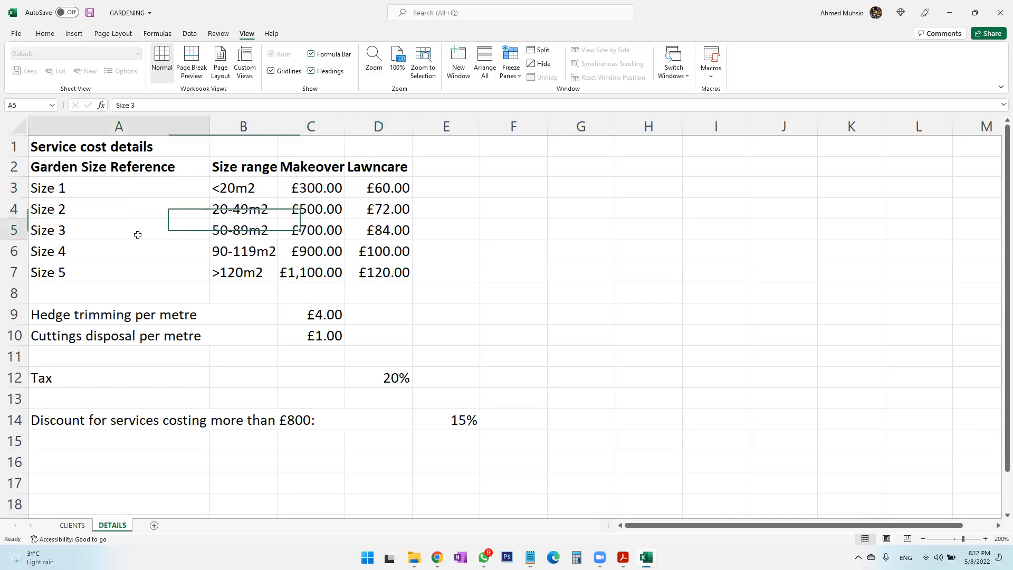
pyautogui.click(228, 231)
pyautogui.click(311, 232)
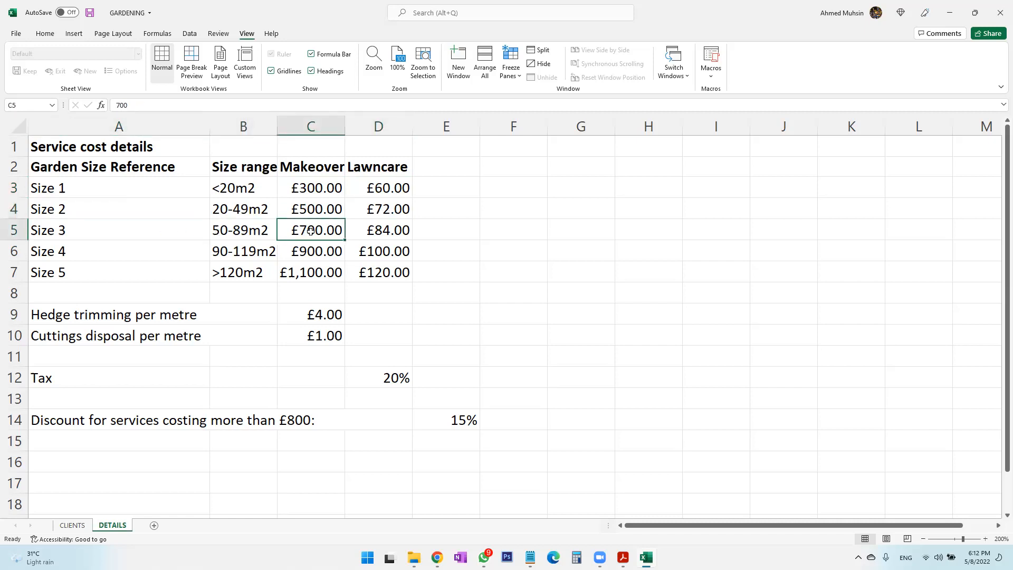
pyautogui.click(394, 231)
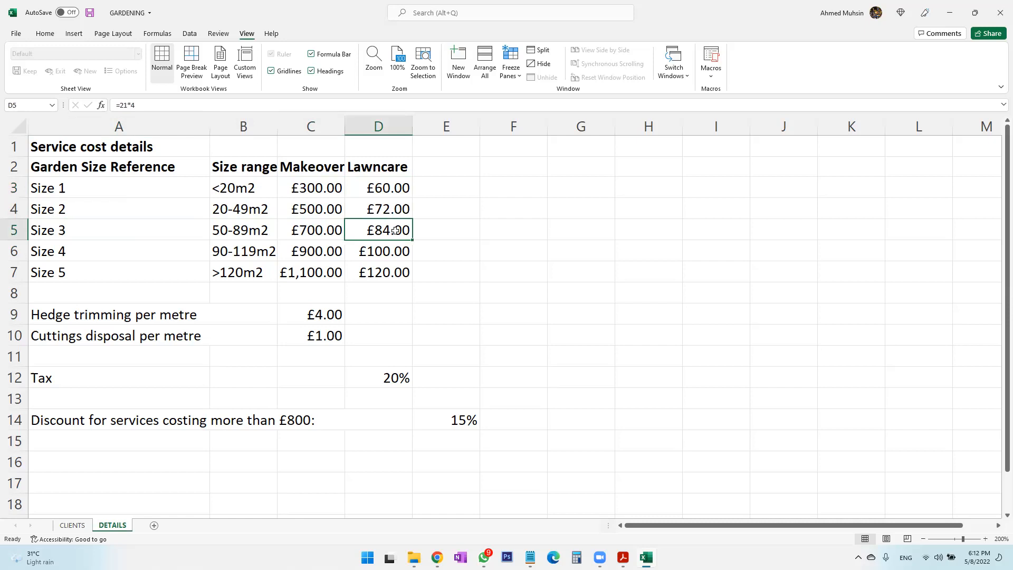
pyautogui.click(178, 393)
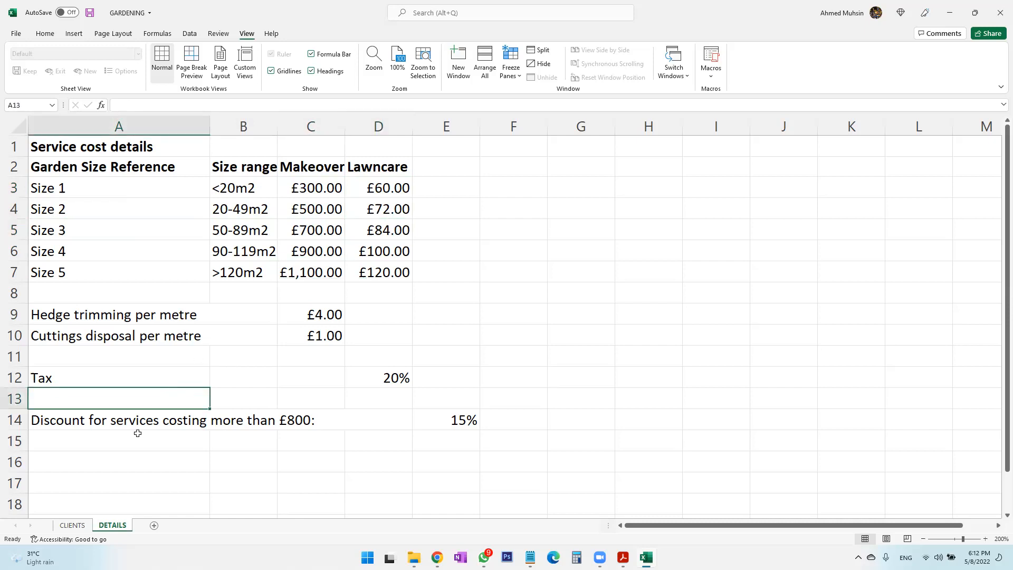
# Start a VLOOKUP function in cell F3 of the CLIENTS worksheet with D3 as the lookup value.
pyautogui.click(74, 525)
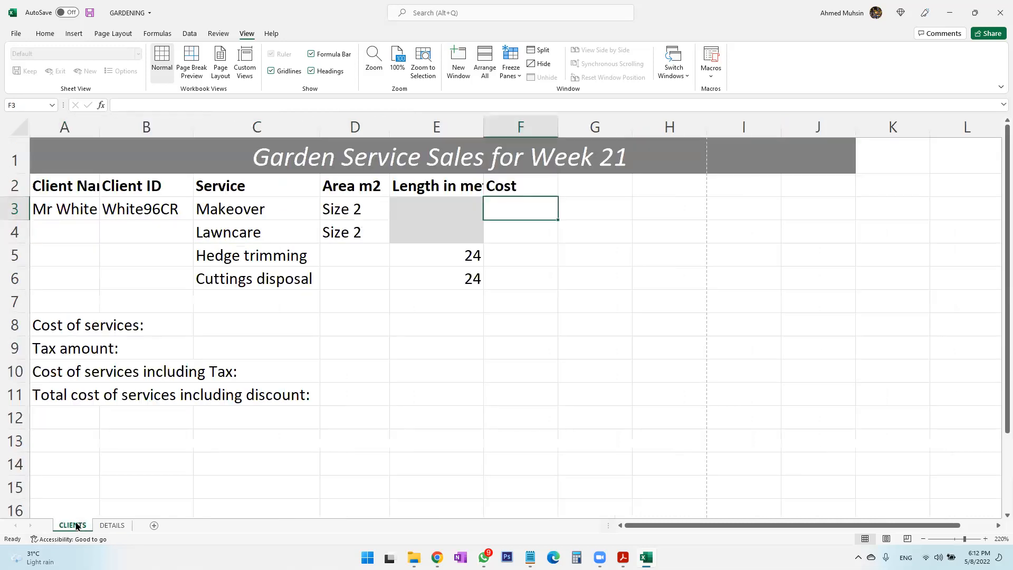
pyautogui.click(254, 213)
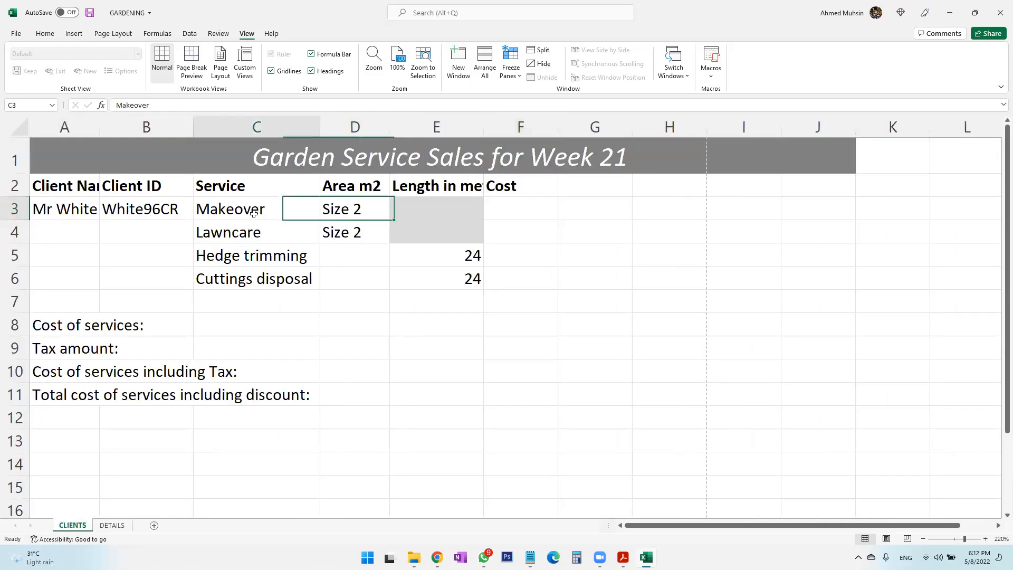
pyautogui.click(511, 203)
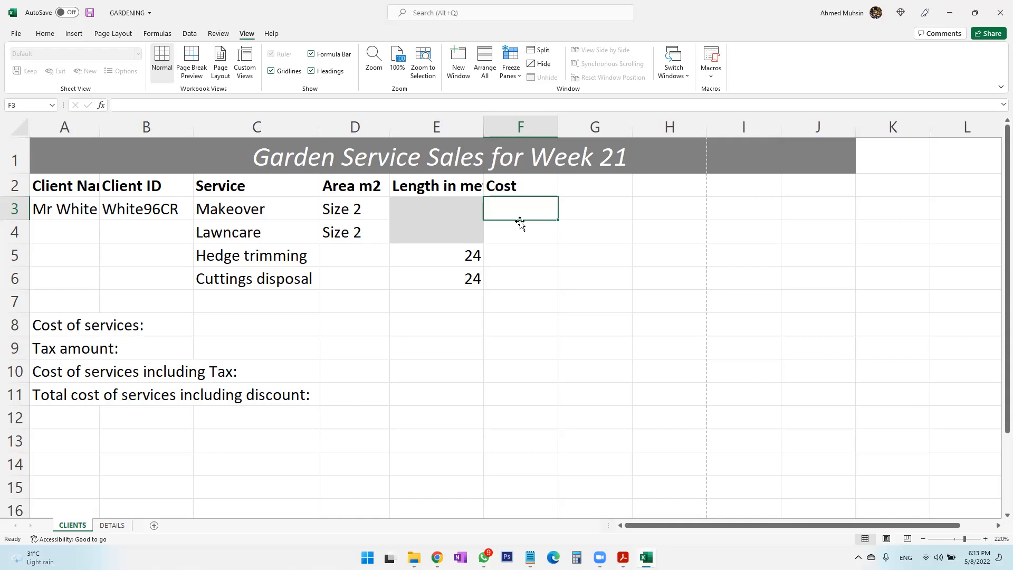
pyautogui.click(101, 105)
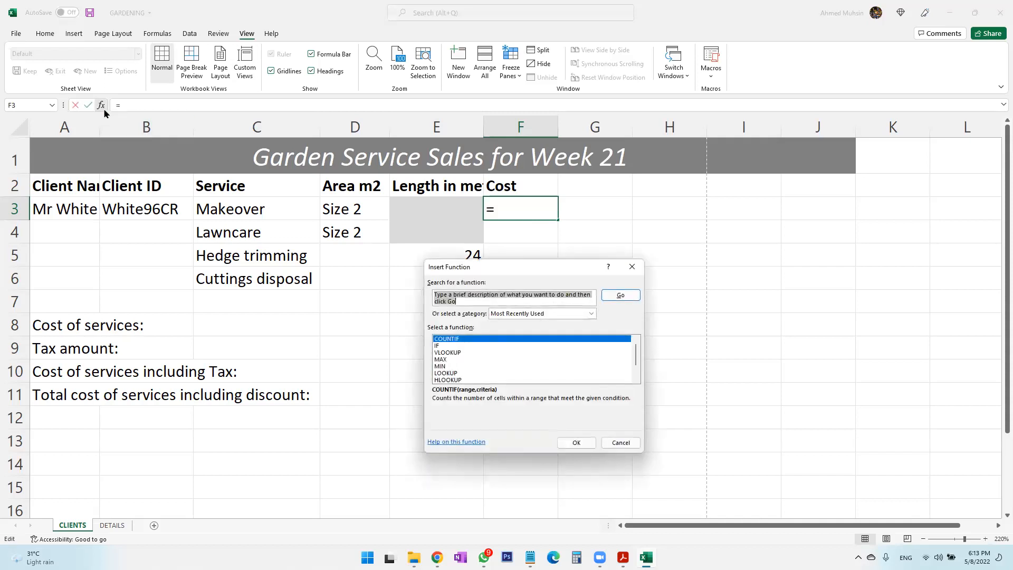
pyautogui.click(451, 353)
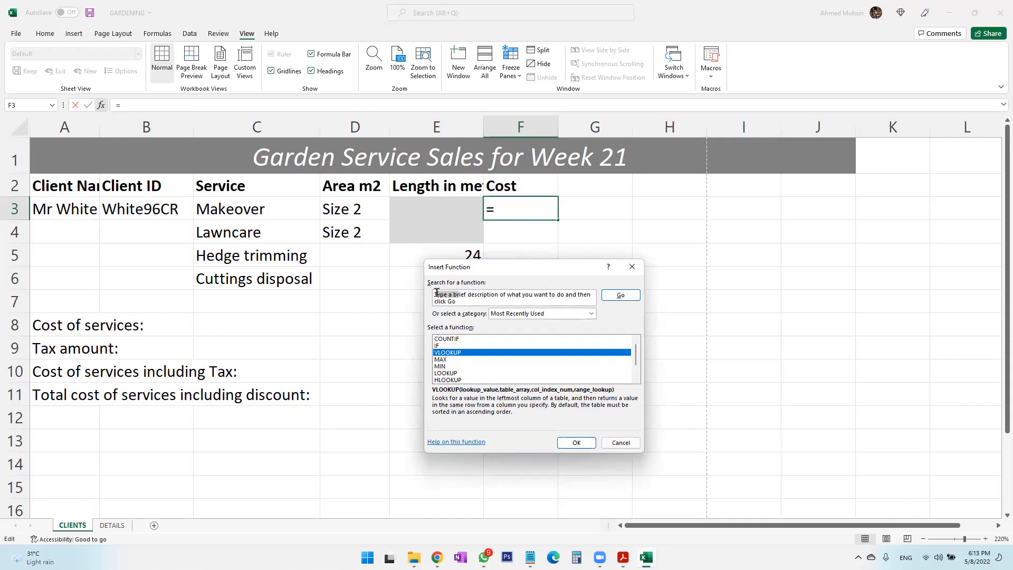
pyautogui.click(577, 443)
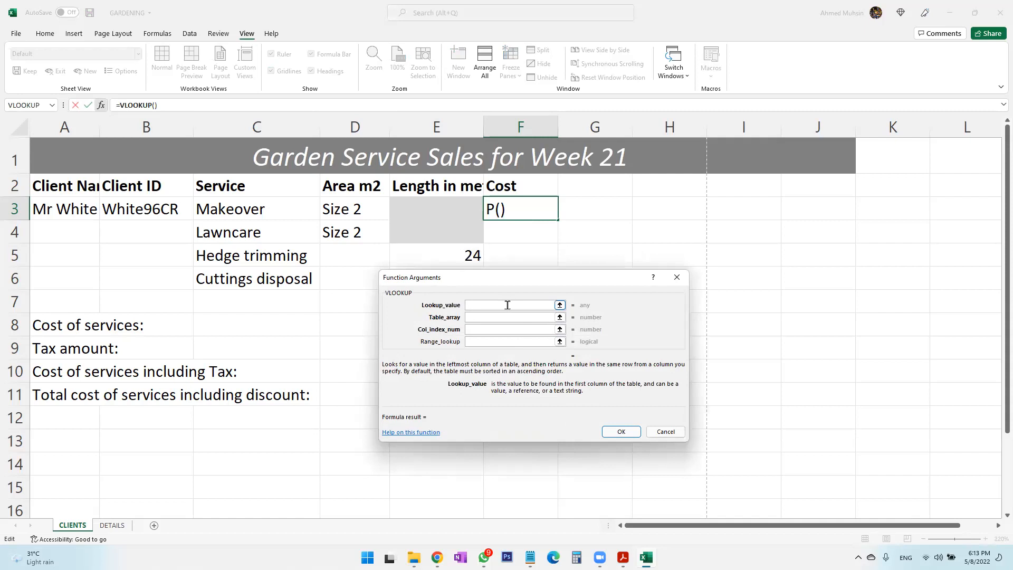
pyautogui.click(359, 210)
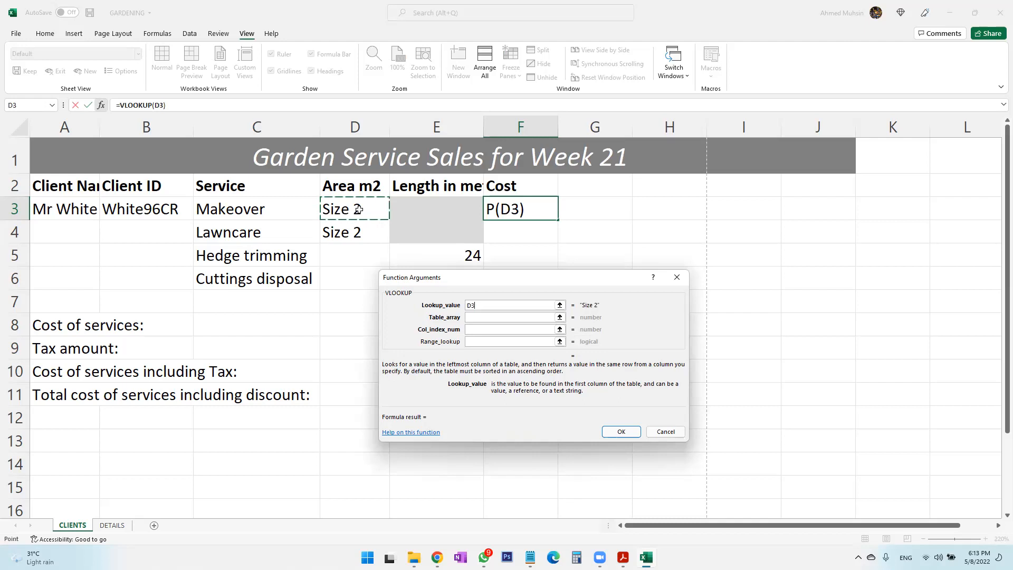
# Set the VLOOKUP table array to DETAILS!A2:C7, the column index number to 3 and the range lookup to FALSE.
pyautogui.click(492, 318)
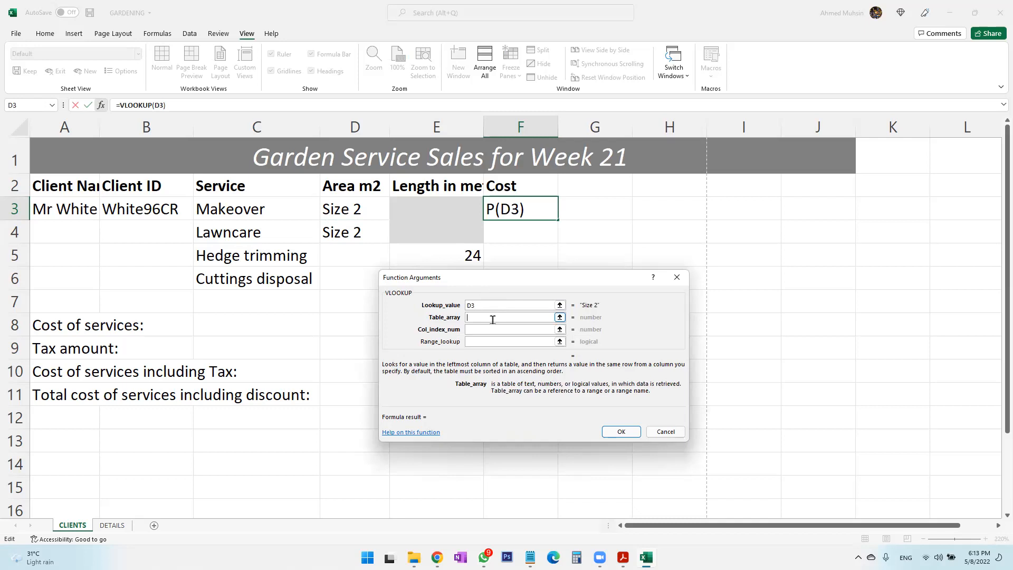
pyautogui.click(113, 525)
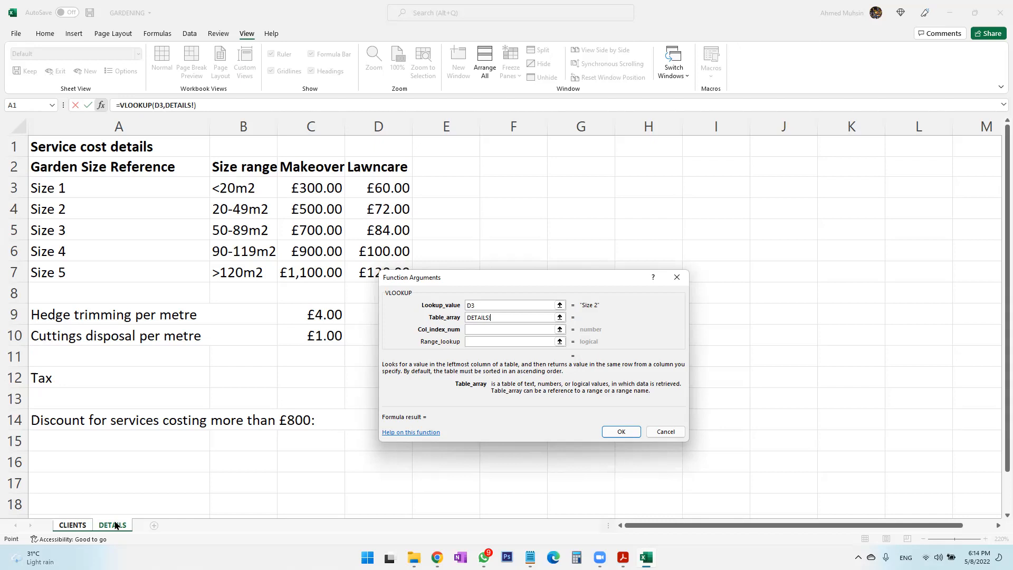
pyautogui.moveTo(122, 172); pyautogui.dragTo(297, 273)
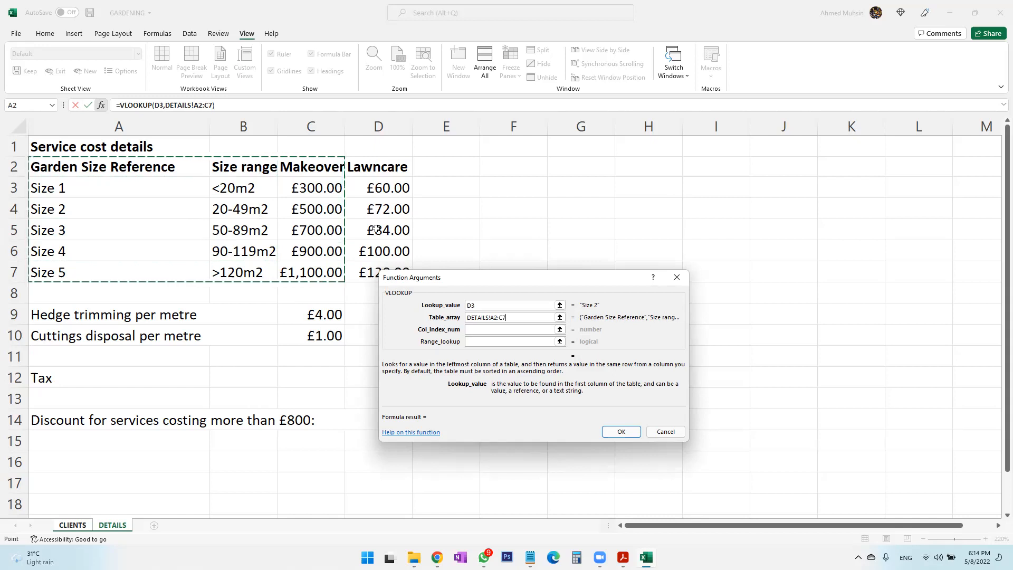
pyautogui.click(517, 329)
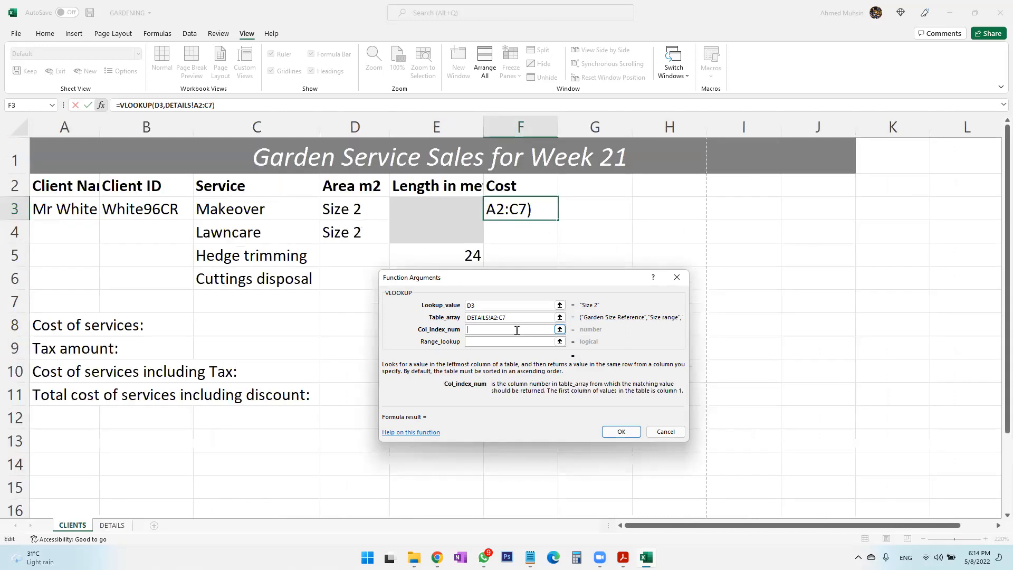
pyautogui.write('3')
pyautogui.click(511, 342)
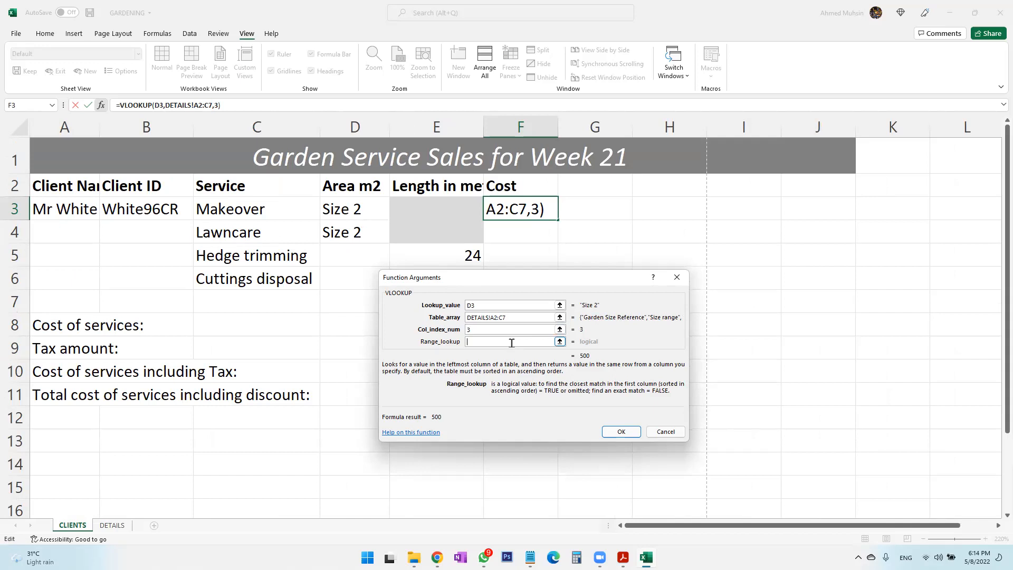
pyautogui.write('FALSE')
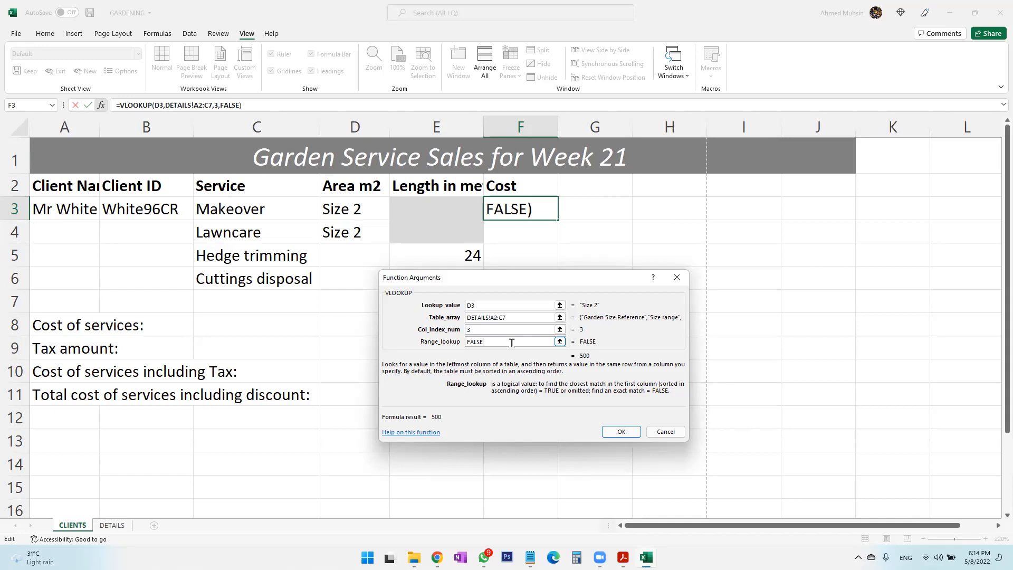
# Make the VLOOKUP table array absolute as DETAILS!$A$2:$C$7 and enter the formula in F3.
pyautogui.click(516, 318)
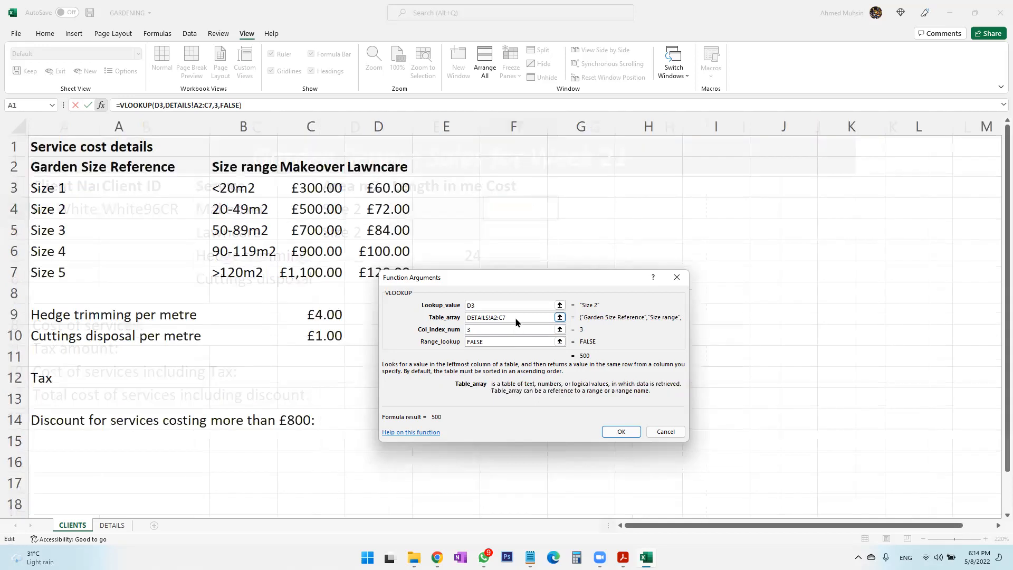
pyautogui.moveTo(516, 317); pyautogui.dragTo(465, 320)
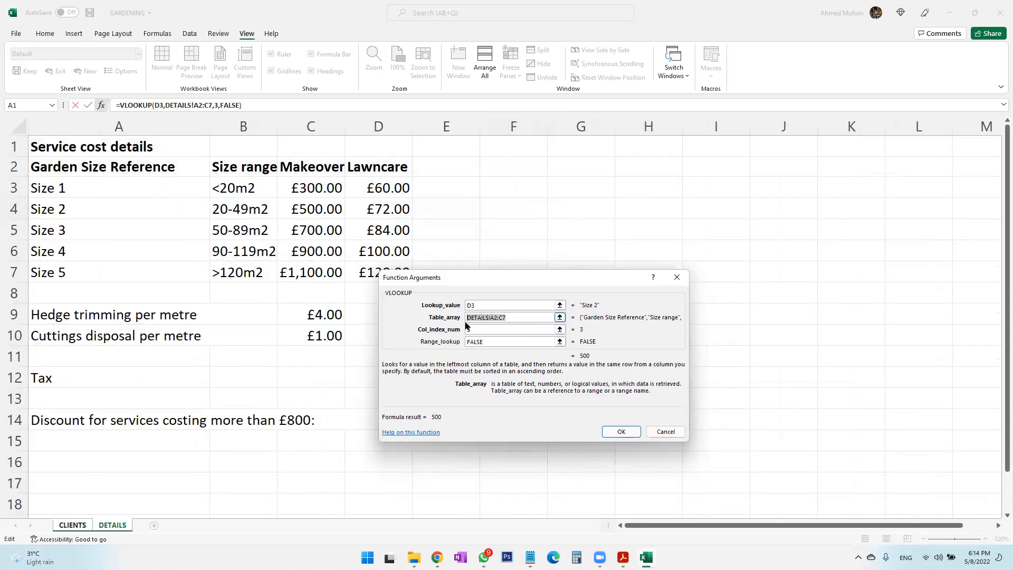
pyautogui.click(514, 318)
pyautogui.moveTo(514, 318); pyautogui.dragTo(465, 324)
pyautogui.press('F4')
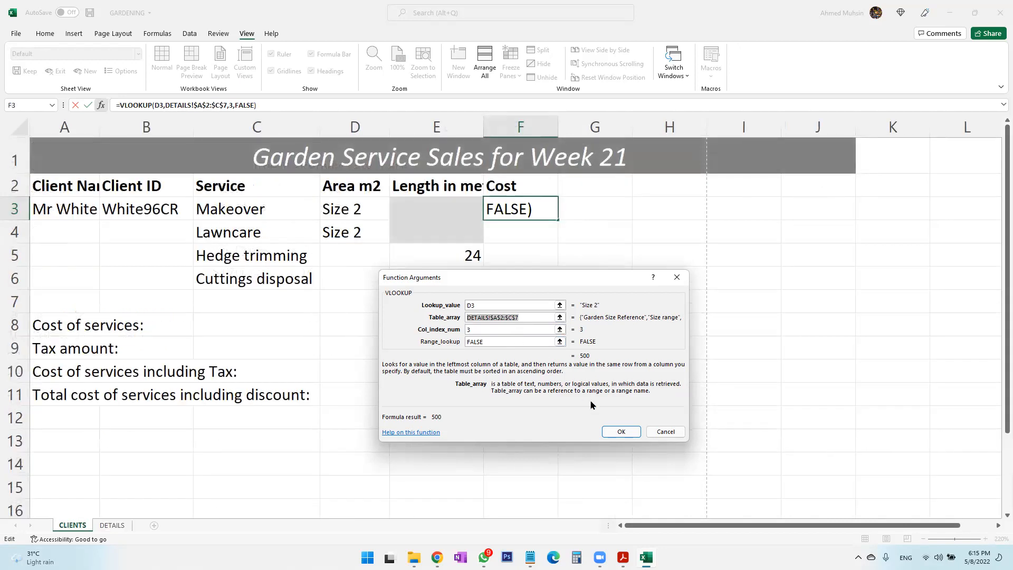
pyautogui.click(614, 430)
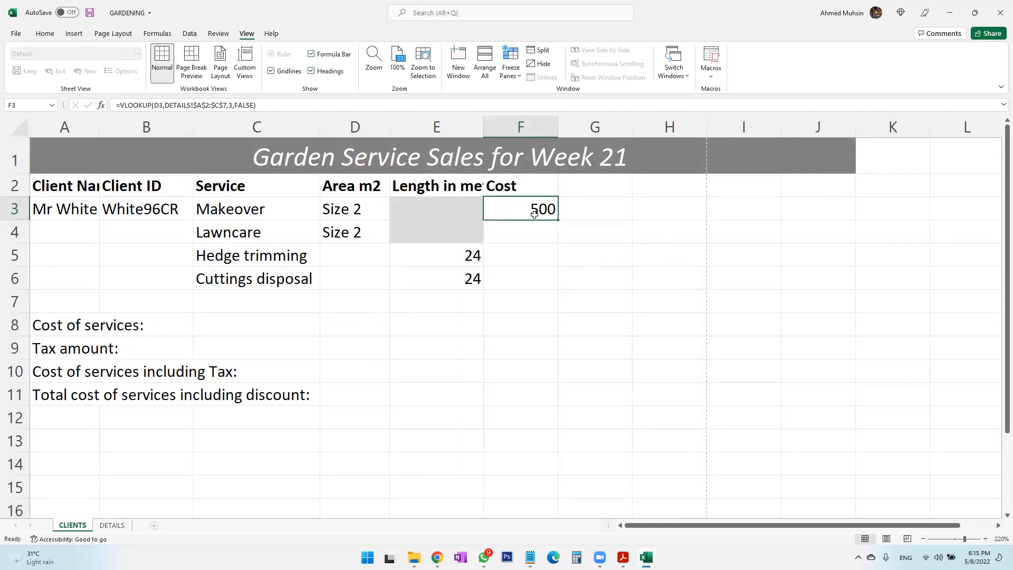
# Check the looked-up Makeover cost against the Size 2 row in the DETAILS worksheet.
pyautogui.click(112, 525)
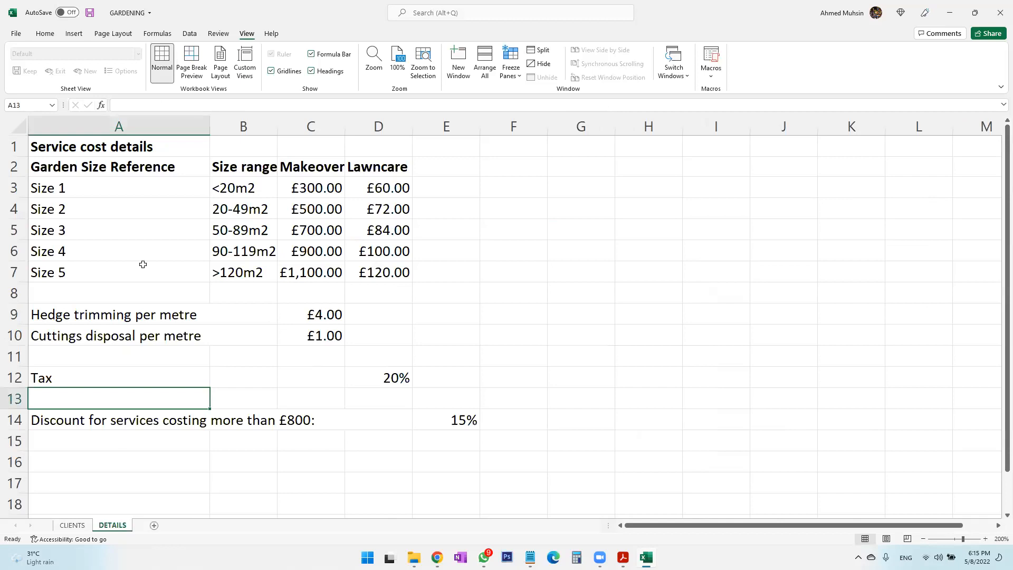
pyautogui.click(145, 208)
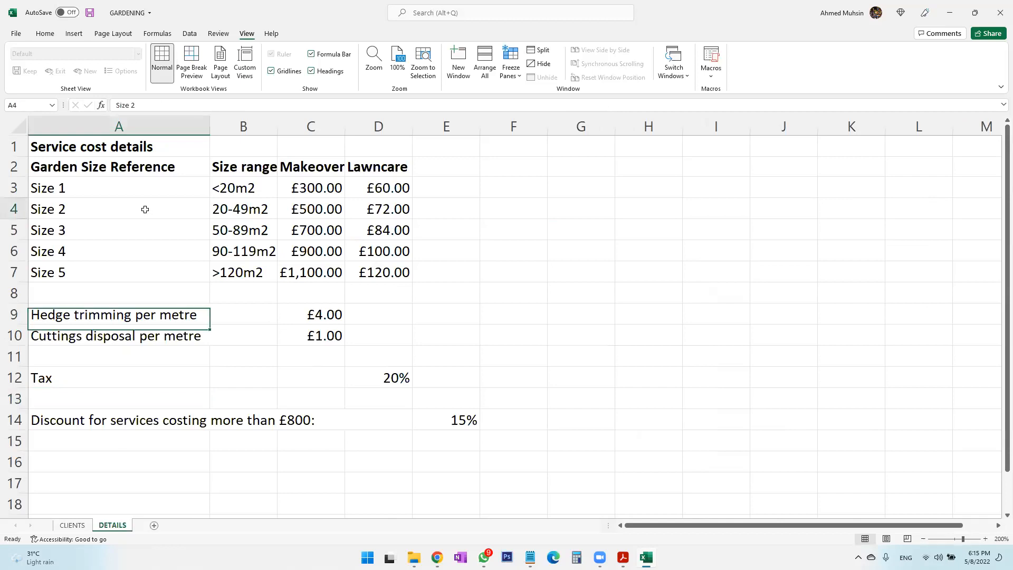
pyautogui.click(313, 209)
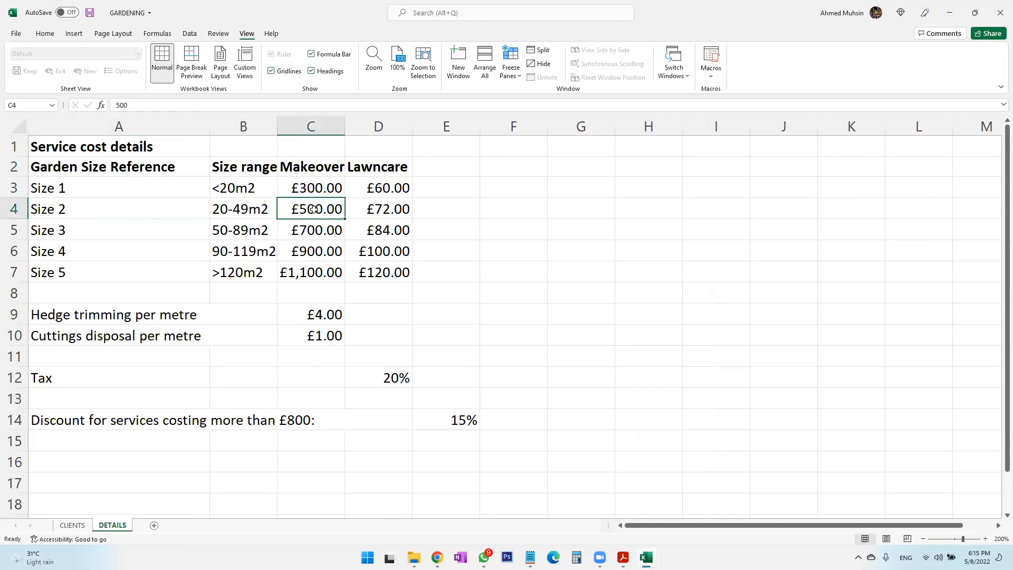
# Review the Task B1b instructions in Adobe Acrobat, and examine the Size range and Makeover columns in the DETAILS worksheet.
pyautogui.click(72, 525)
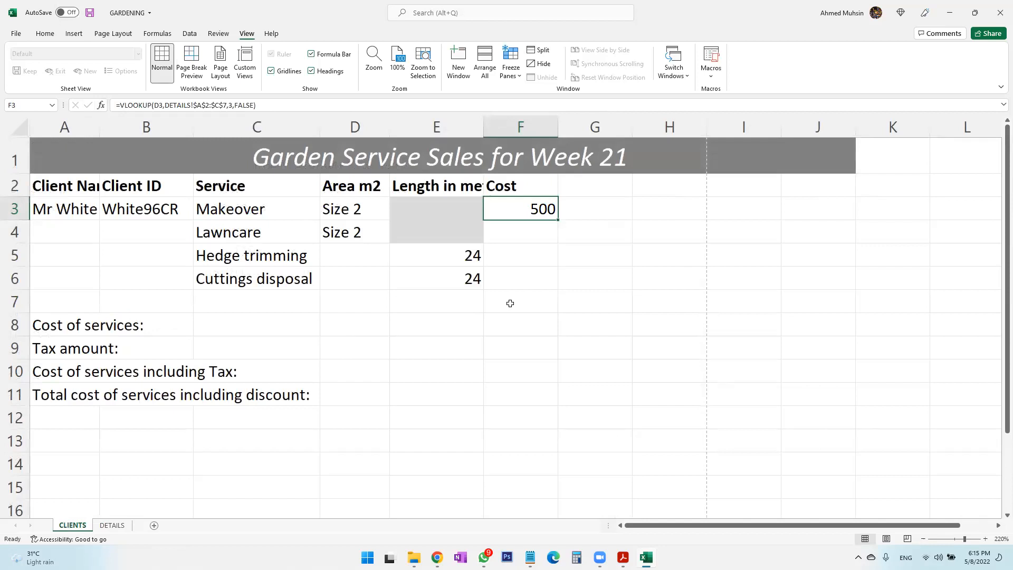
pyautogui.click(526, 233)
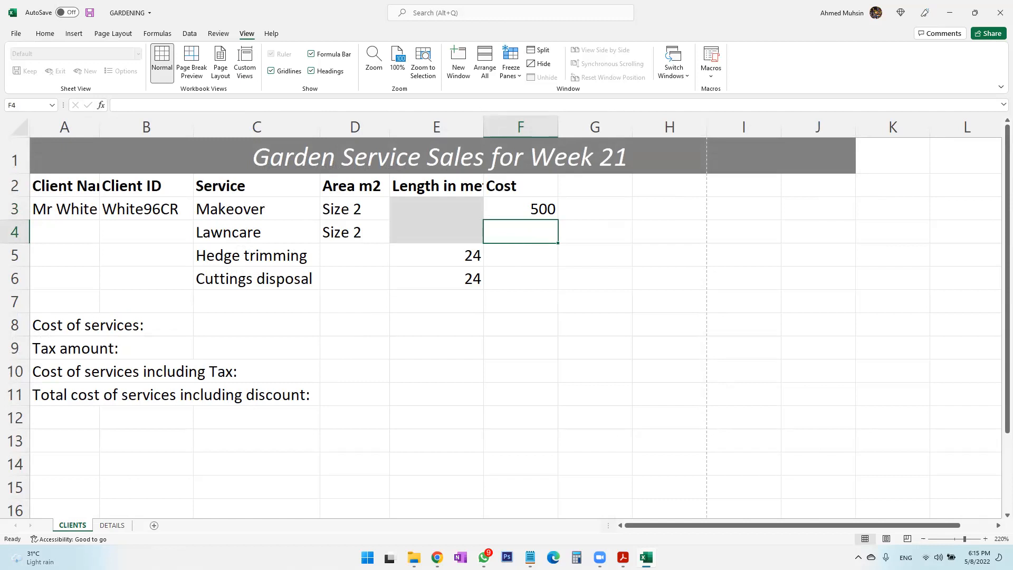
pyautogui.click(623, 557)
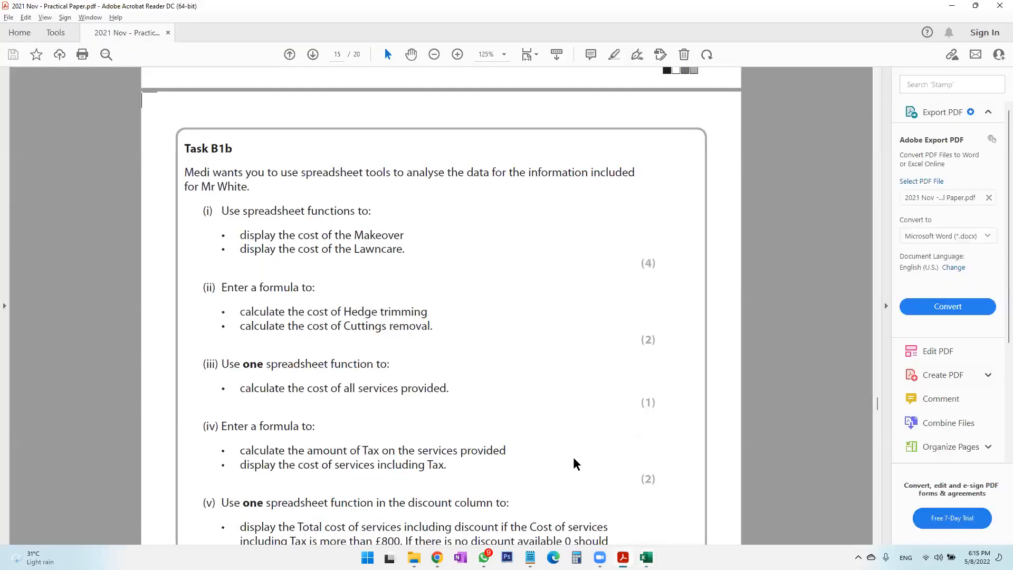
pyautogui.hotkey('alt', 'Tab')
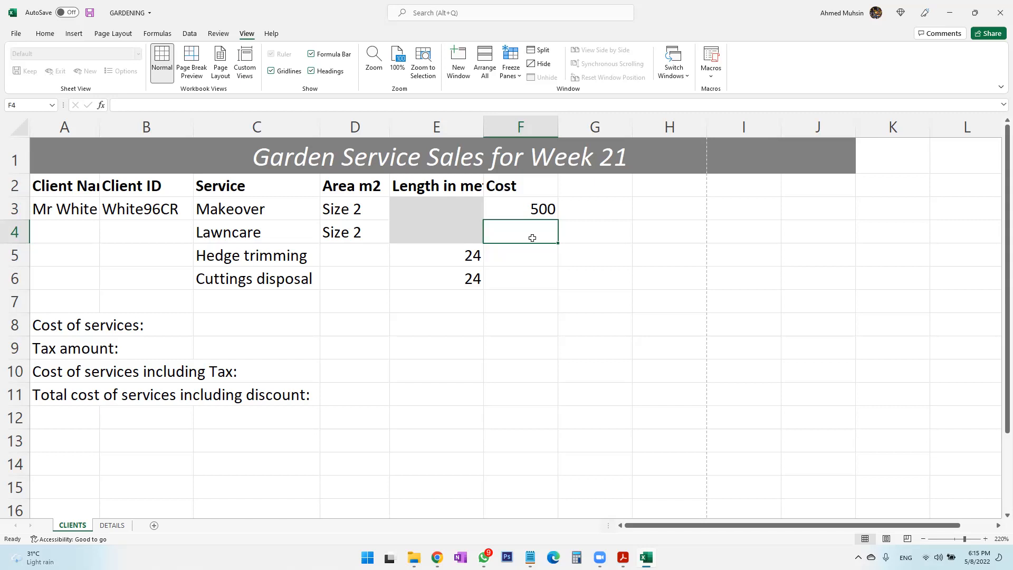
pyautogui.click(112, 525)
pyautogui.moveTo(258, 174); pyautogui.dragTo(243, 267)
pyautogui.moveTo(306, 185); pyautogui.dragTo(298, 260)
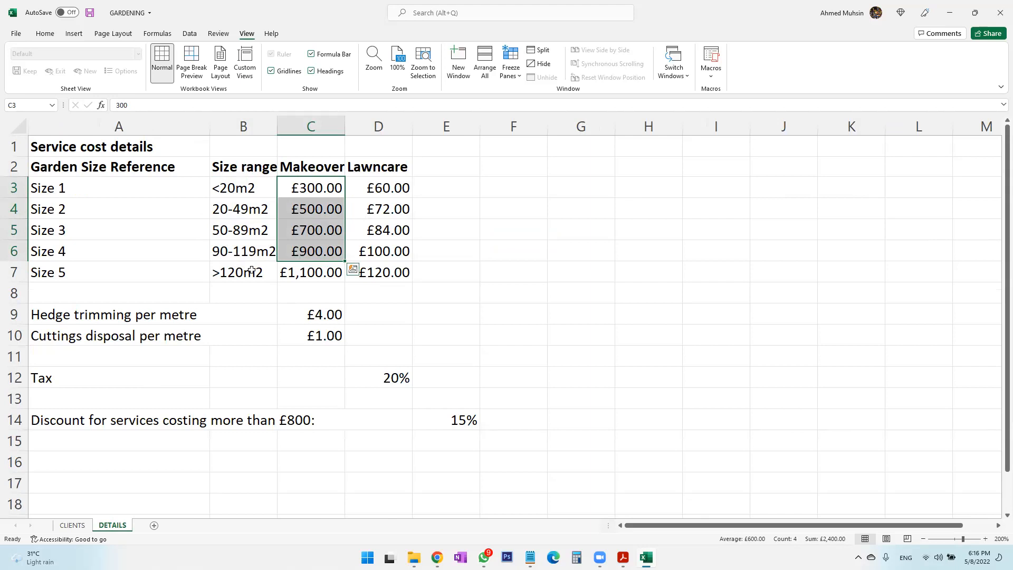
pyautogui.click(72, 525)
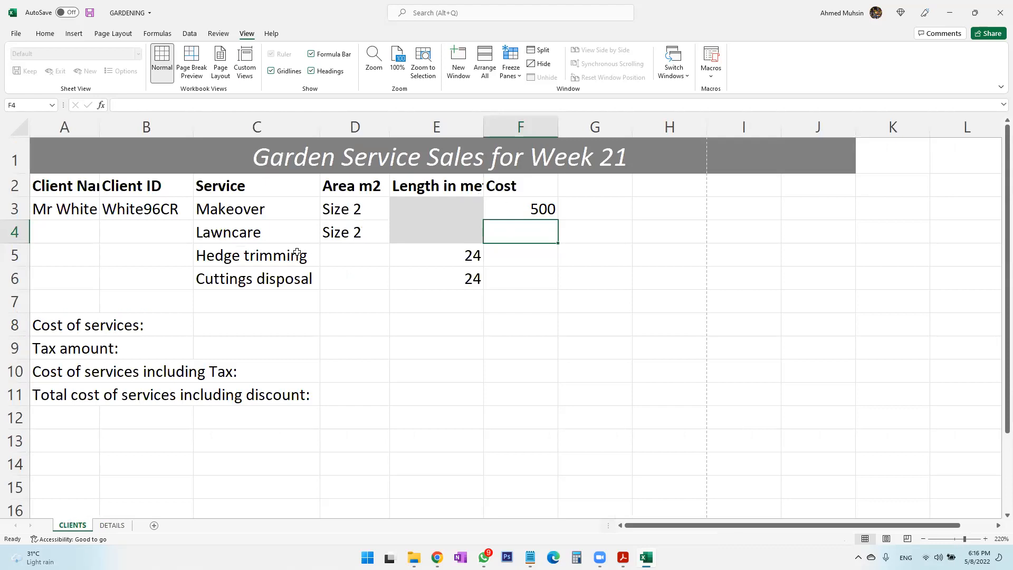
# Start a VLOOKUP function in cell F4 of the CLIENTS worksheet for the Lawncare cost, with D4 as the lookup value.
pyautogui.click(282, 235)
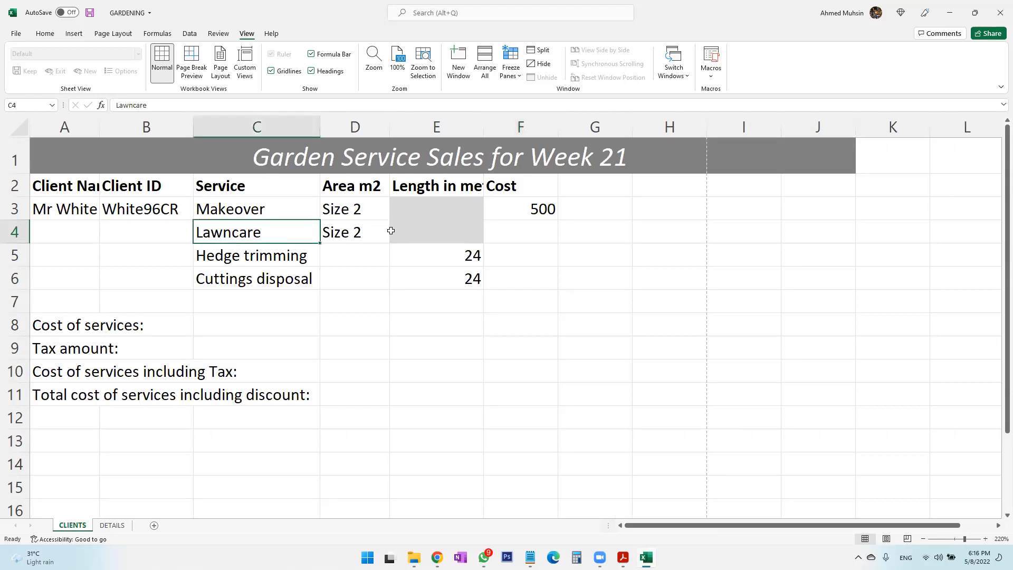
pyautogui.click(540, 240)
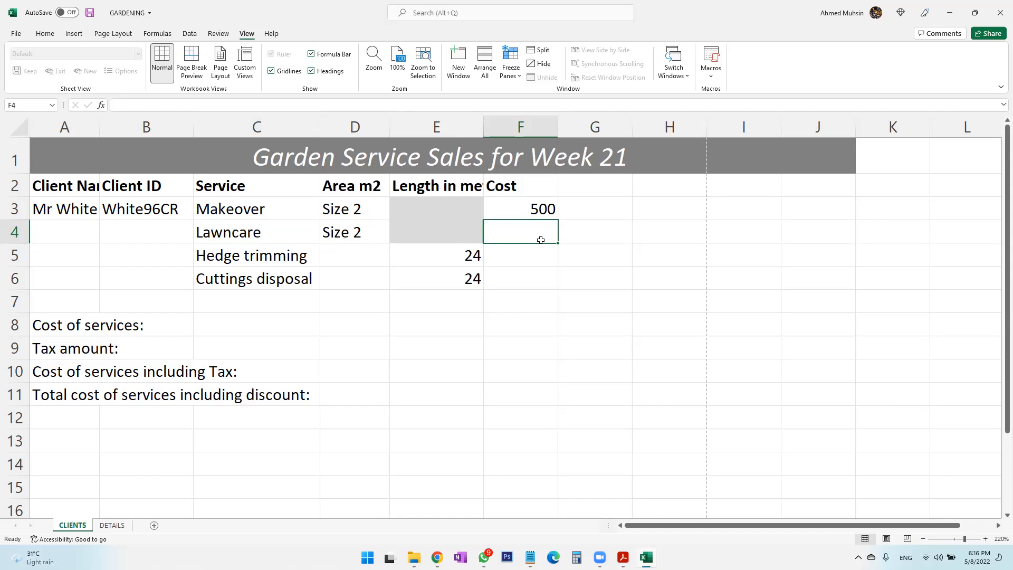
pyautogui.click(363, 229)
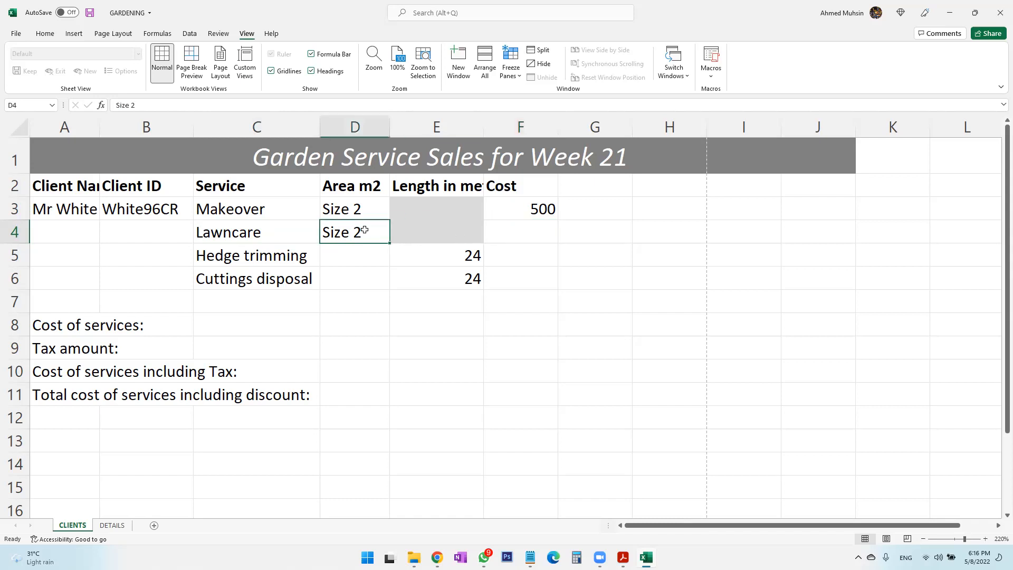
pyautogui.click(546, 227)
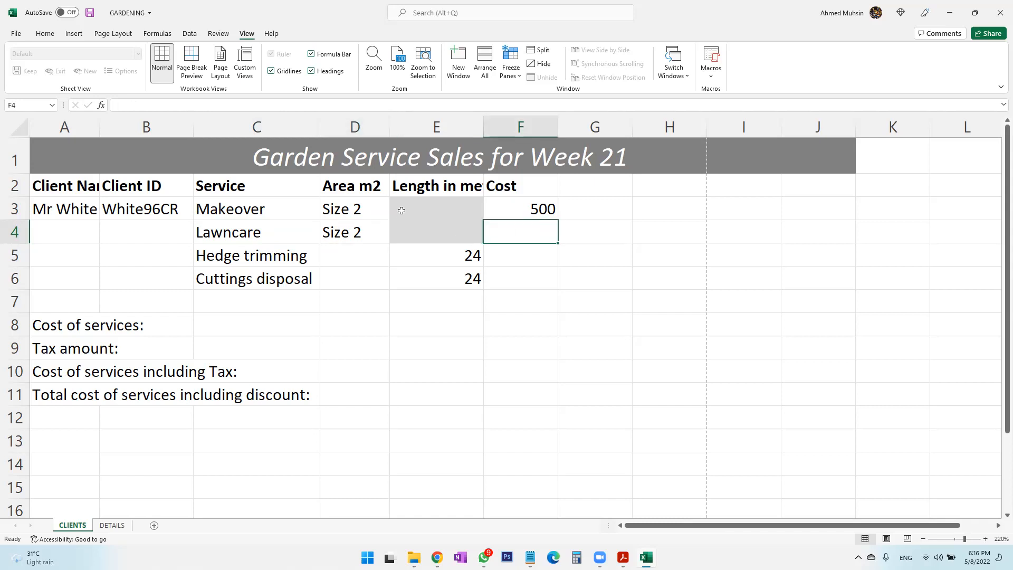
pyautogui.click(105, 108)
pyautogui.click(101, 105)
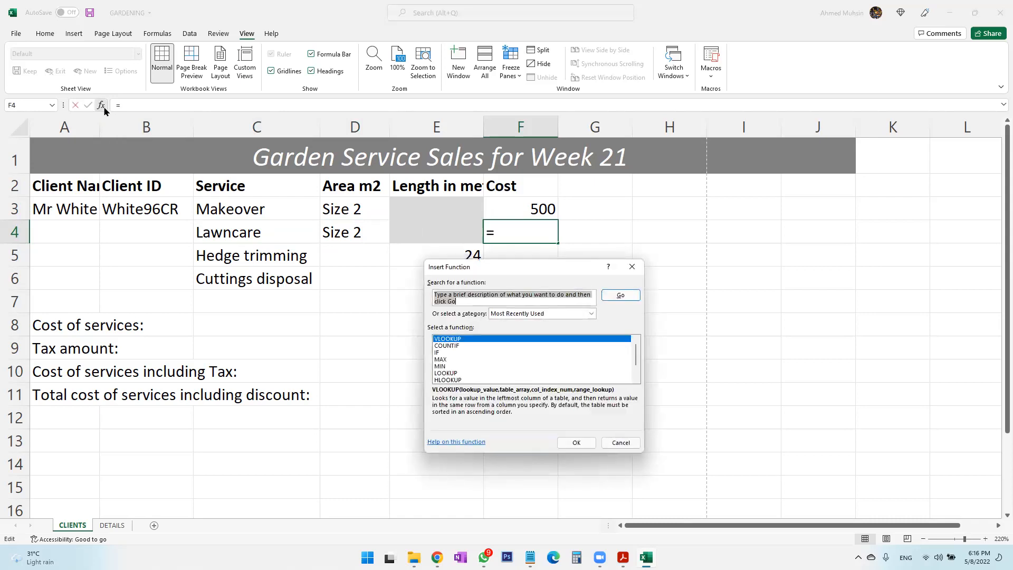
pyautogui.doubleClick(478, 338)
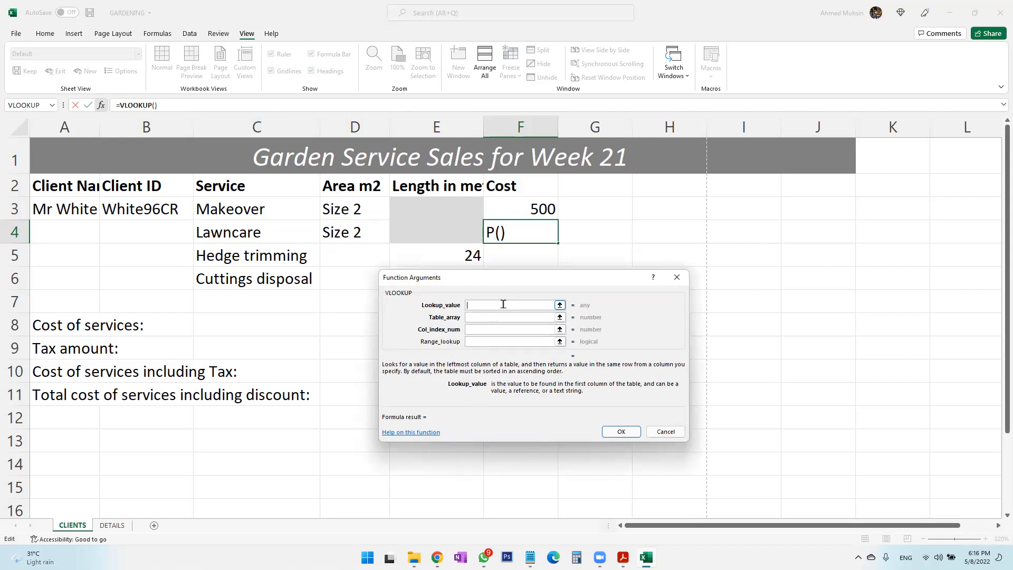
pyautogui.click(364, 234)
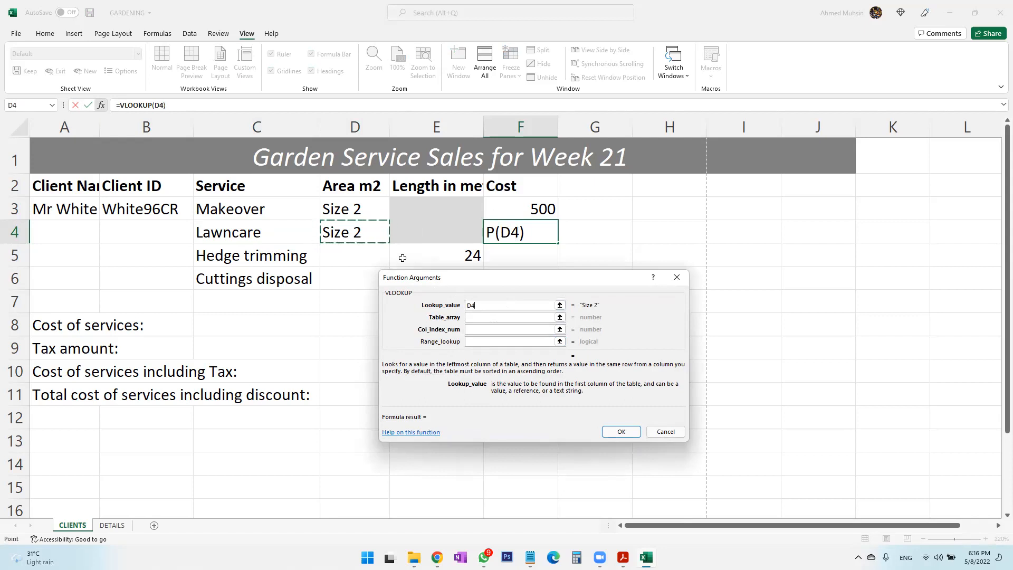
# Set the VLOOKUP table array to DETAILS!A2:D7 and the column index number to 4.
pyautogui.click(485, 319)
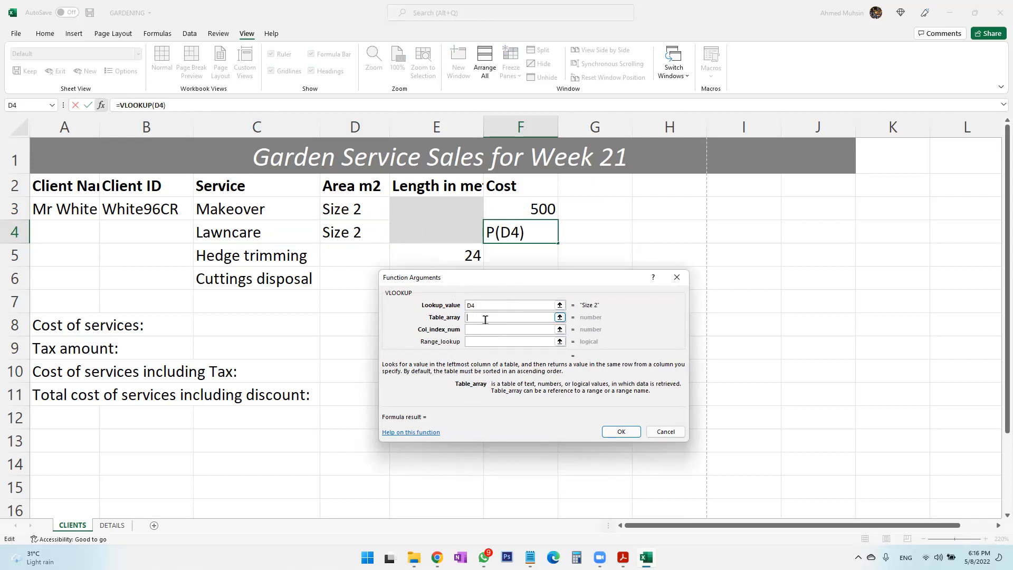
pyautogui.click(126, 527)
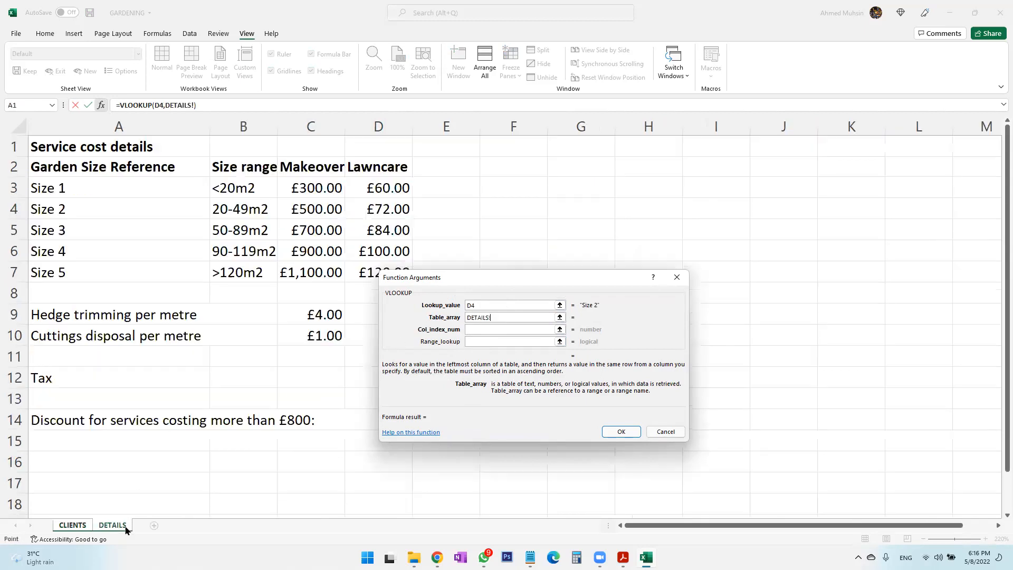
pyautogui.moveTo(125, 183); pyautogui.dragTo(362, 274)
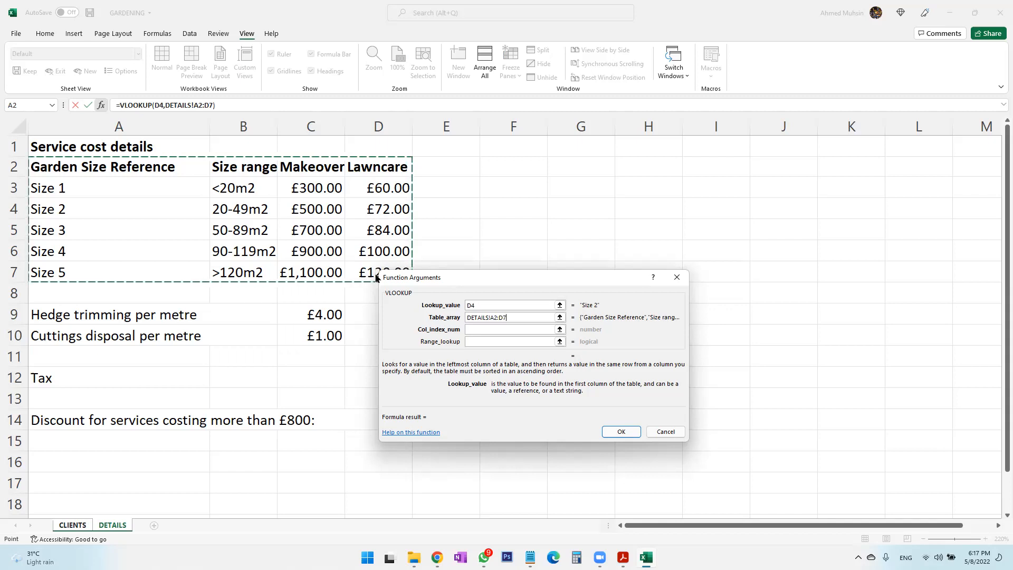
pyautogui.click(488, 331)
pyautogui.write('4')
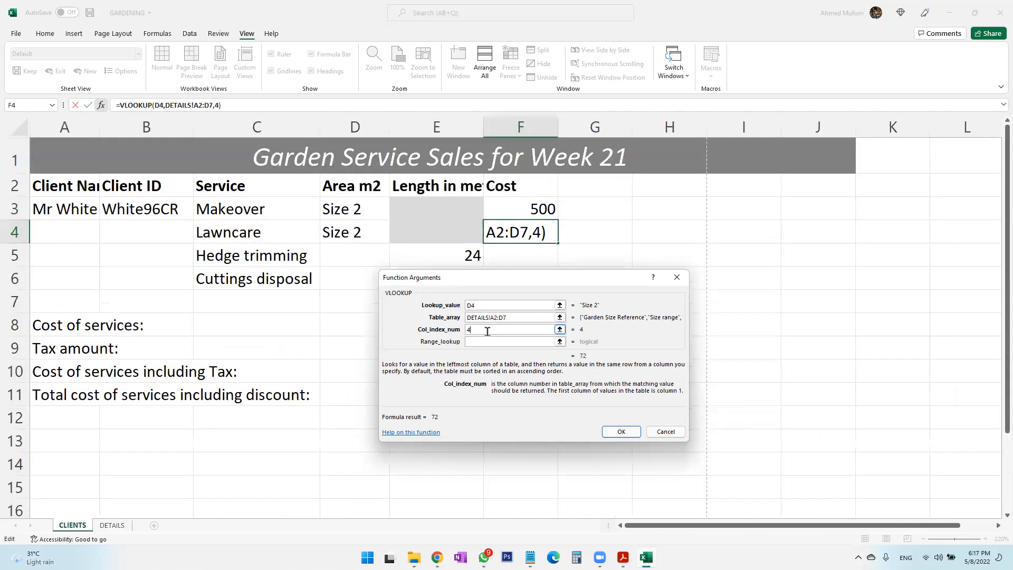
# Set the range lookup to FALSE and enter the Lawncare VLOOKUP formula in F4.
pyautogui.click(487, 341)
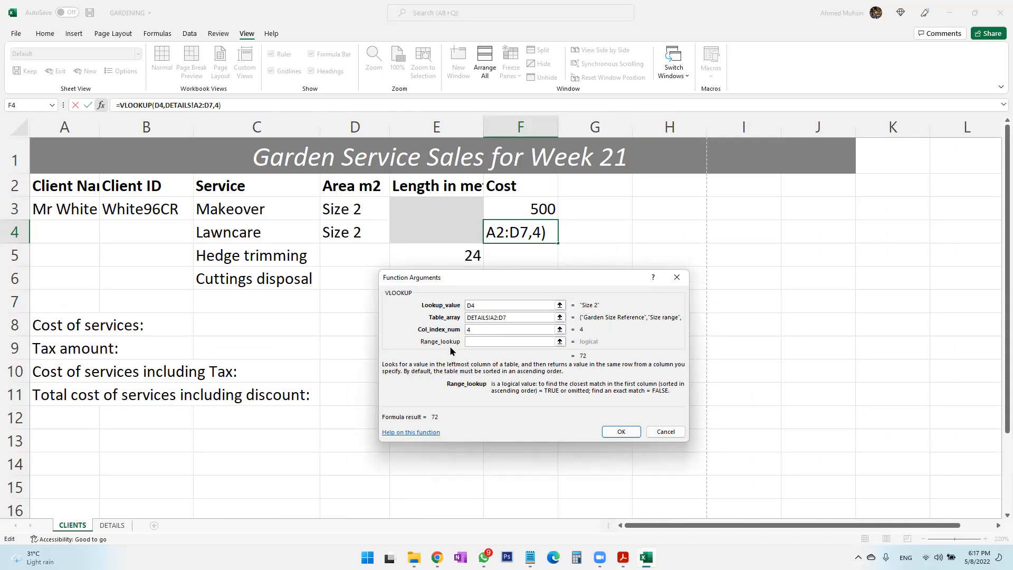
pyautogui.write('false')
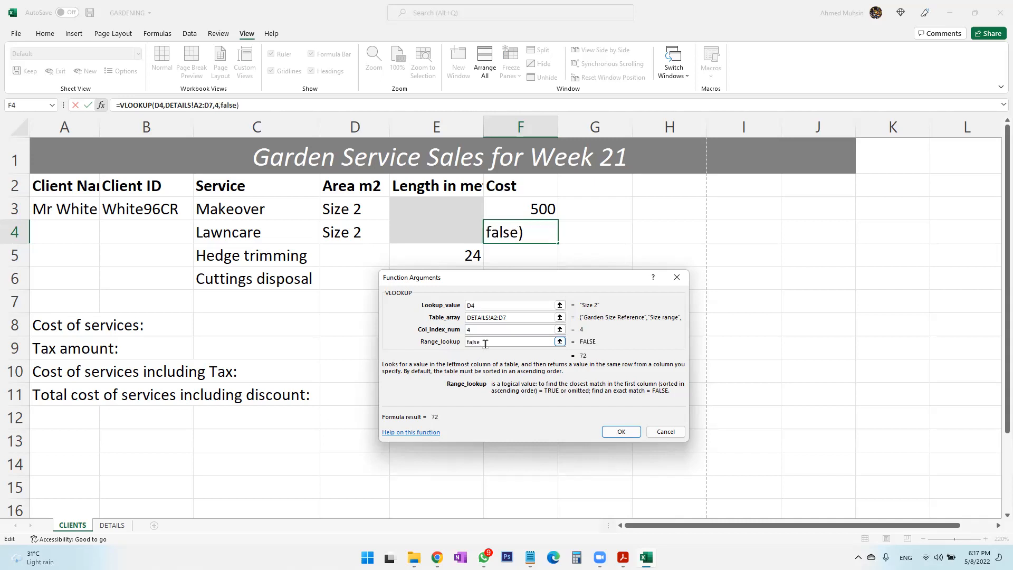
pyautogui.click(516, 318)
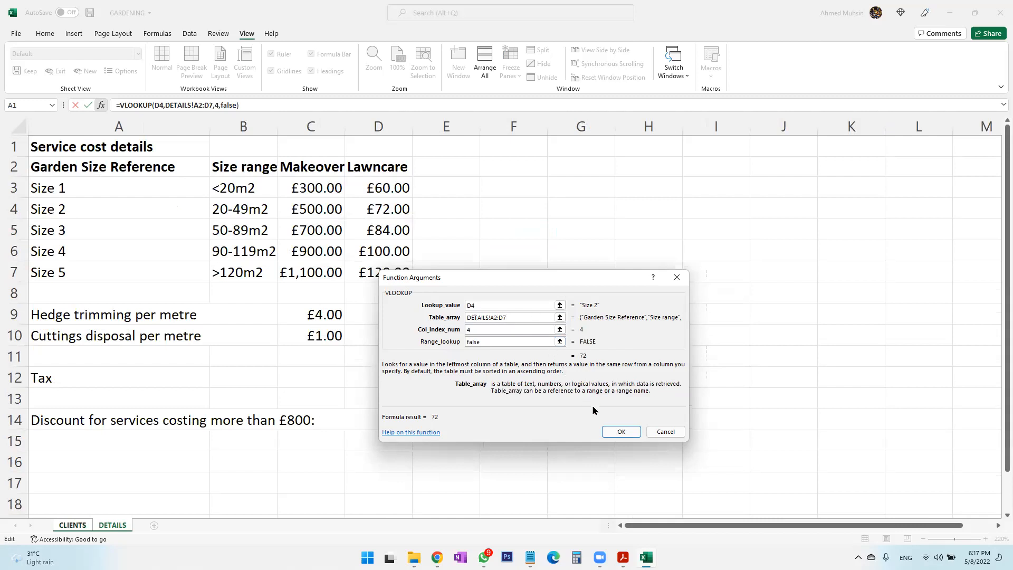
pyautogui.click(619, 432)
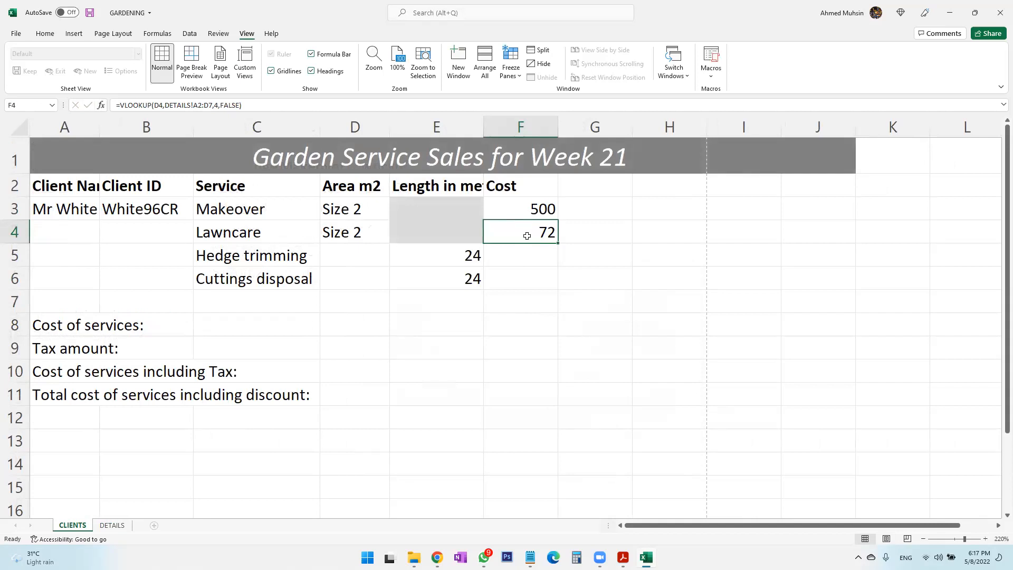
# Compare the Makeover and Lawncare formulas in F3 and F4, and return to the Task B1b instructions in Adobe Acrobat.
pyautogui.click(549, 208)
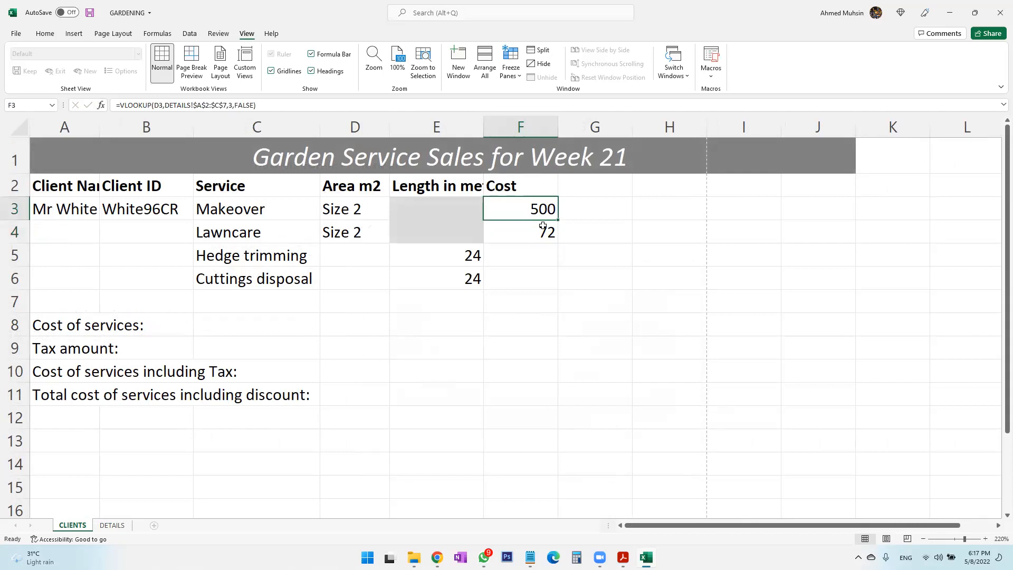
pyautogui.click(542, 232)
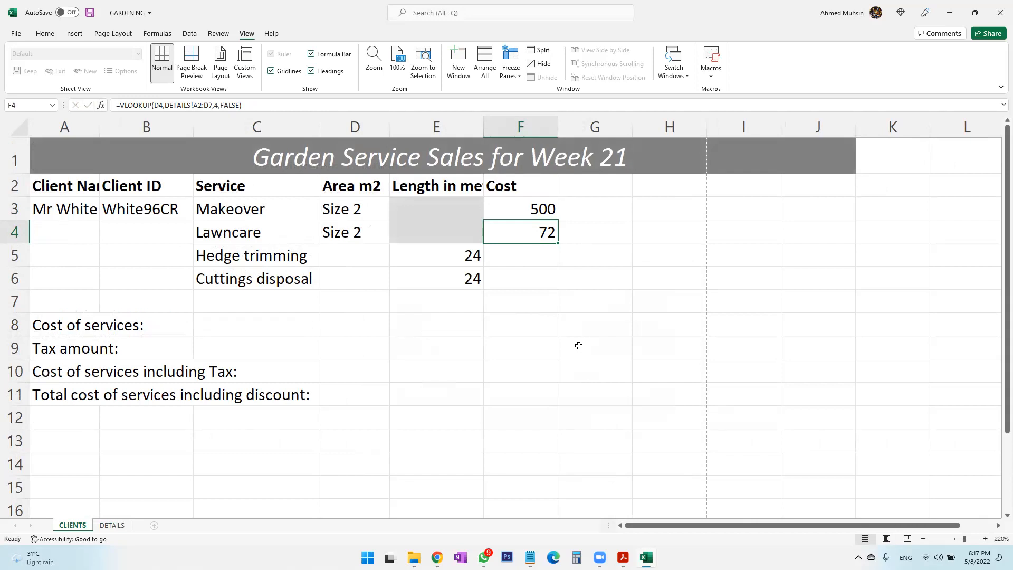
pyautogui.click(533, 209)
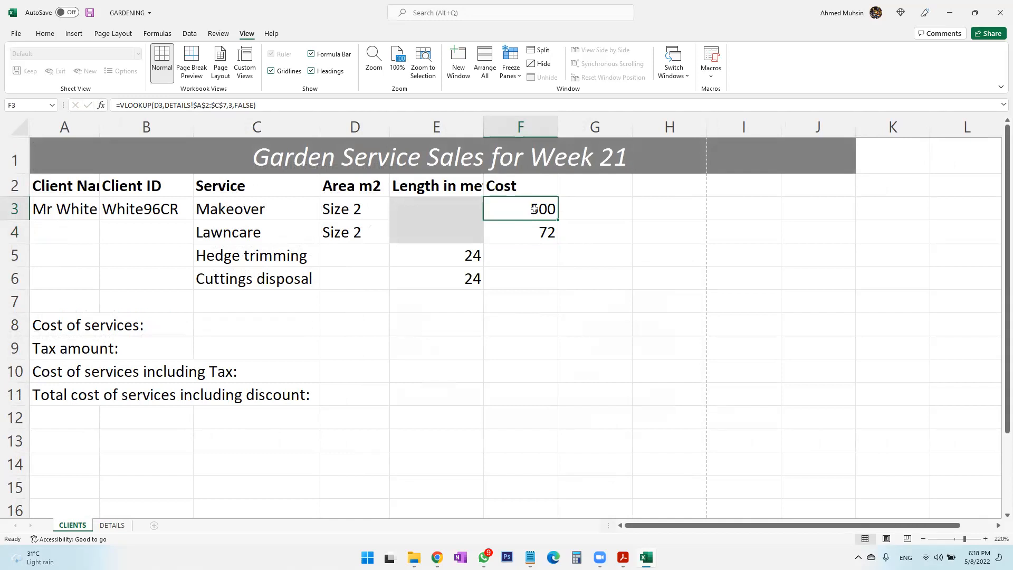
pyautogui.click(536, 232)
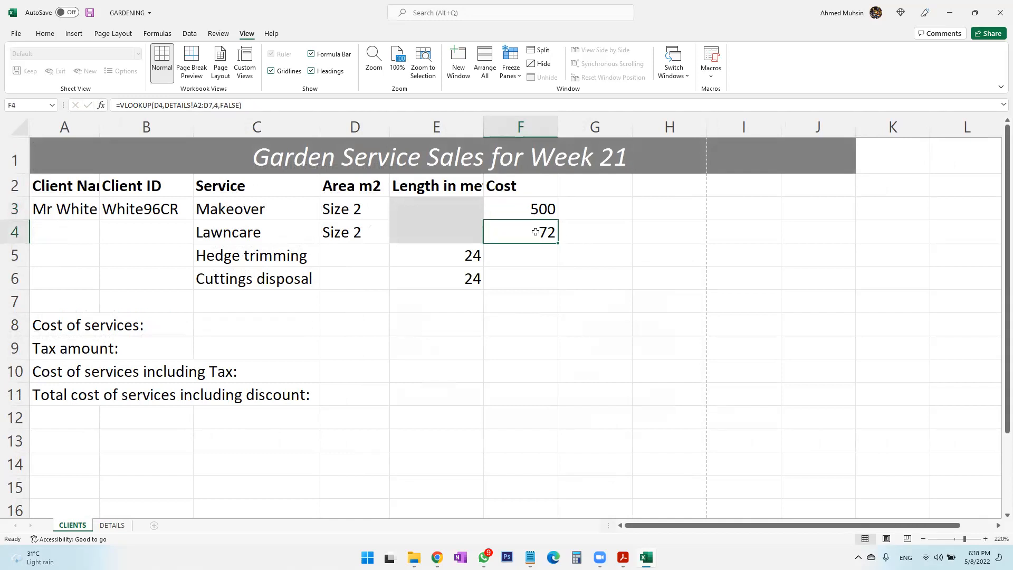
pyautogui.hotkey('alt', 'Tab')
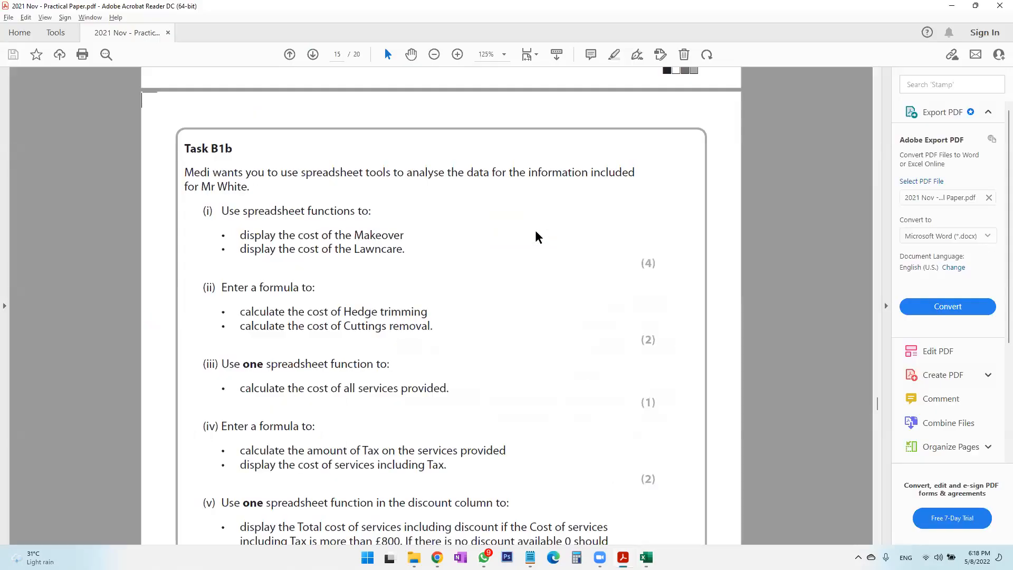
# Review Task B1b part (ii) in the practical paper and check the hedge trimming rate per metre on the DETAILS sheet.
pyautogui.hotkey('alt', 'Tab')
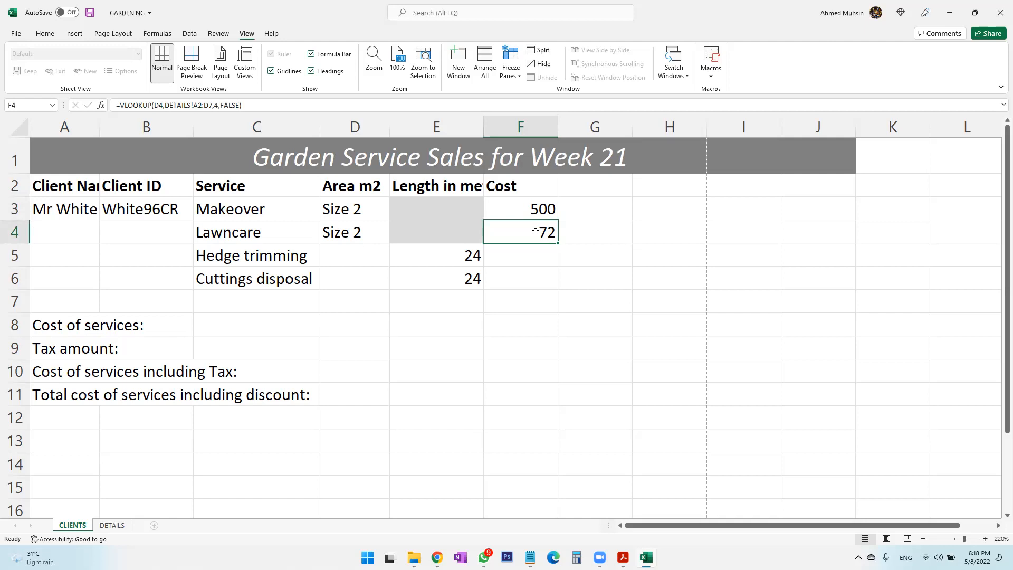
pyautogui.hotkey('alt', 'Tab')
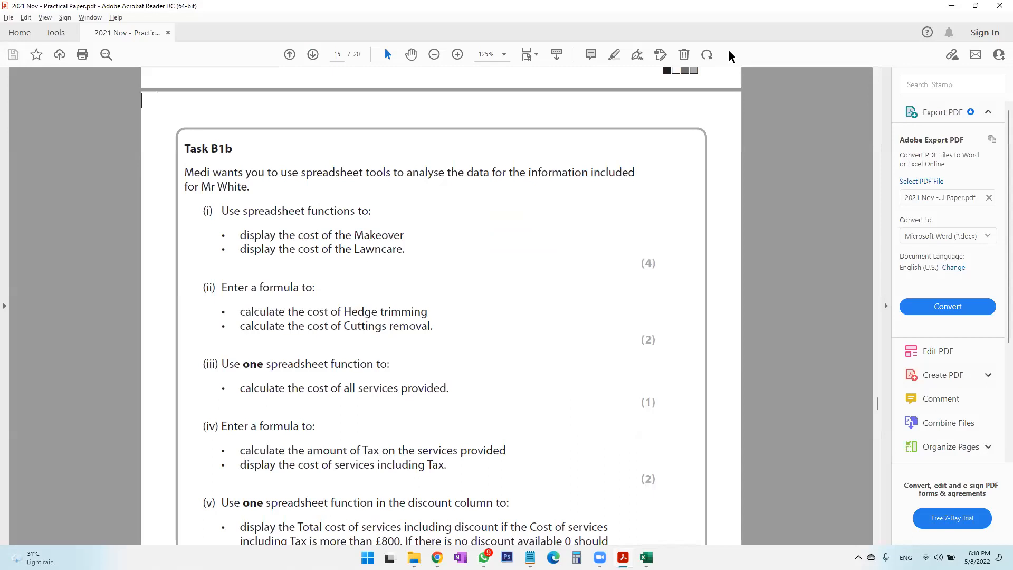
pyautogui.hotkey('alt', 'Tab')
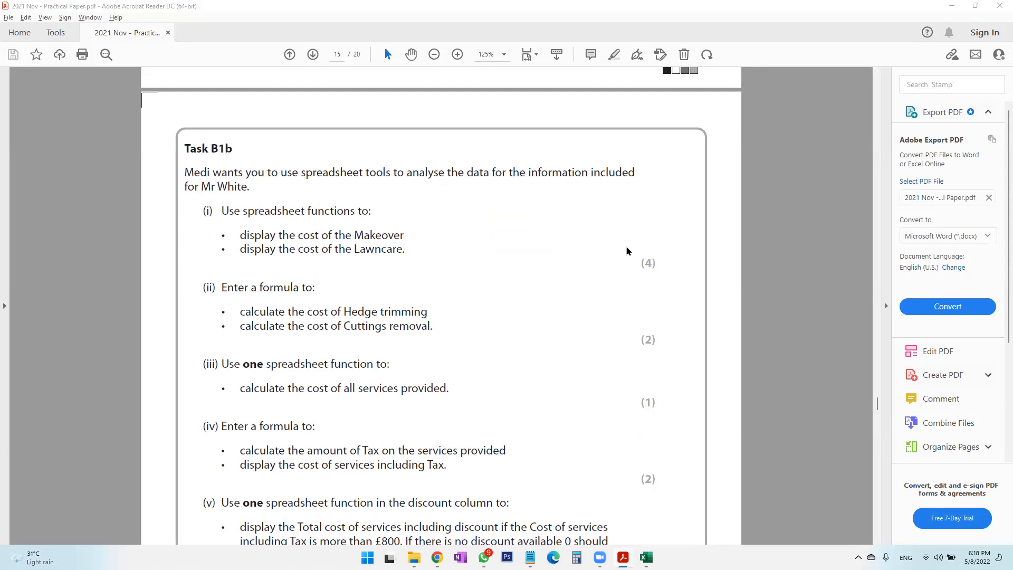
pyautogui.hotkey('alt', 'Tab')
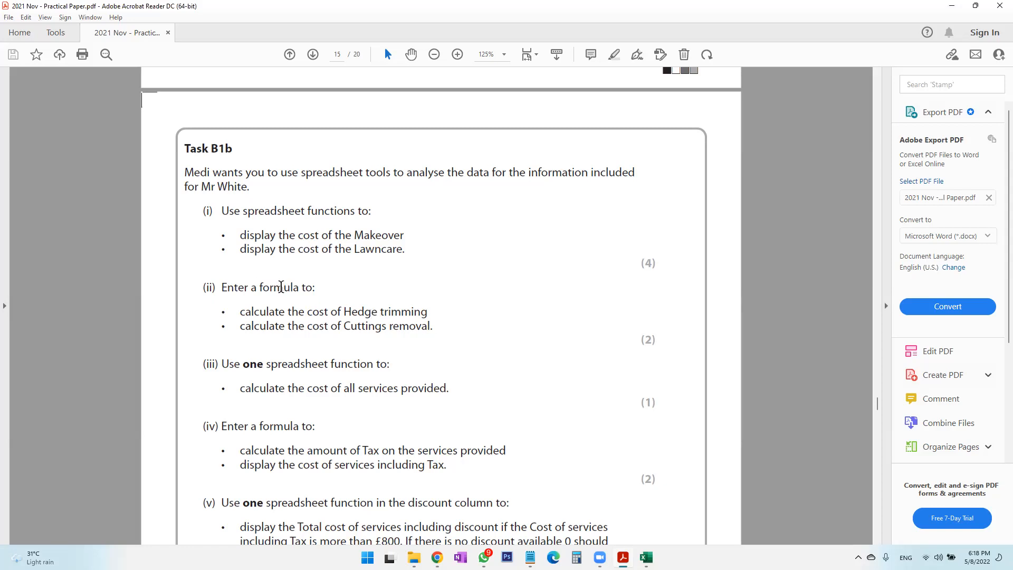
pyautogui.hotkey('alt', 'Tab')
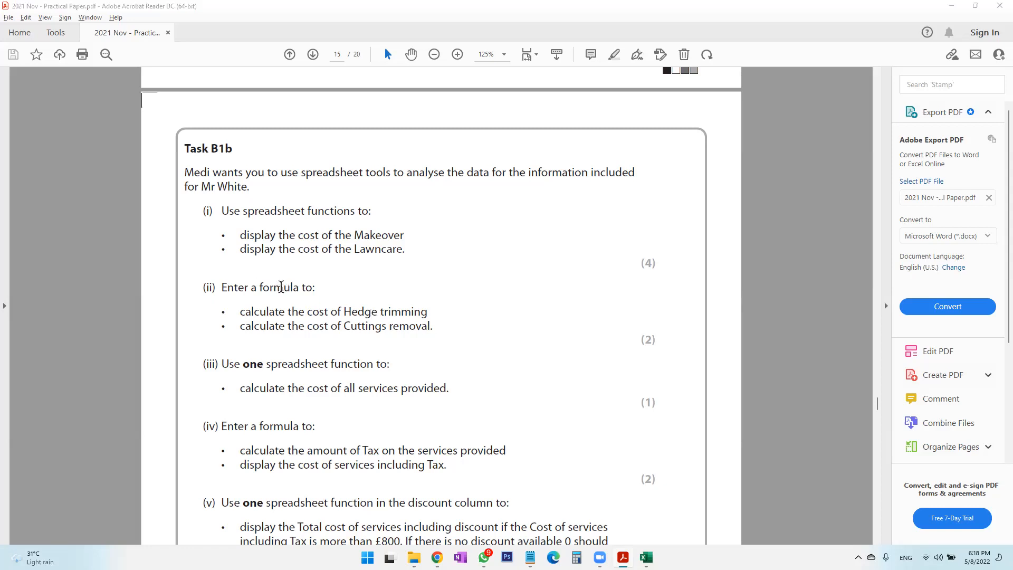
pyautogui.hotkey('alt', 'Tab')
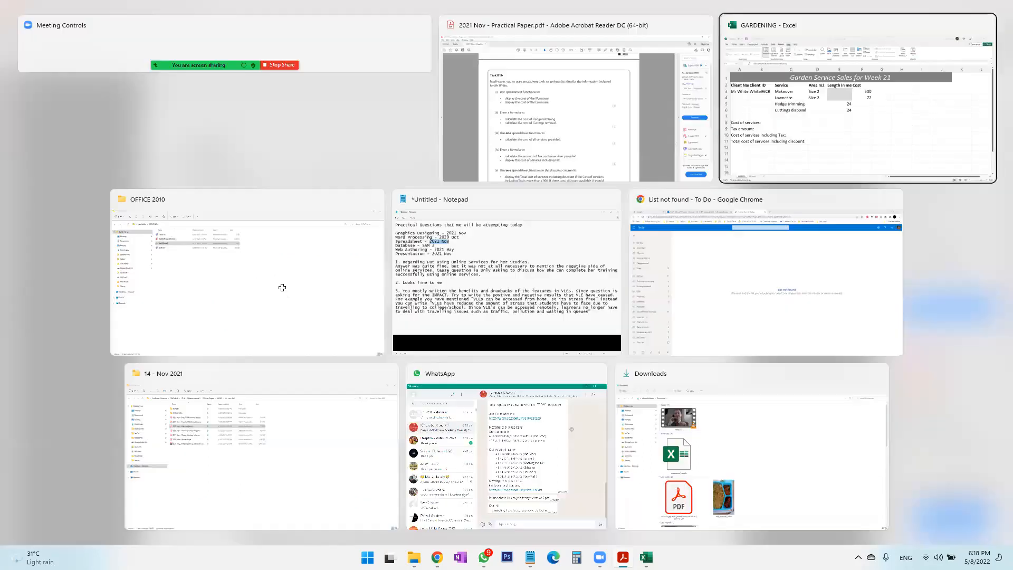
pyautogui.click(434, 259)
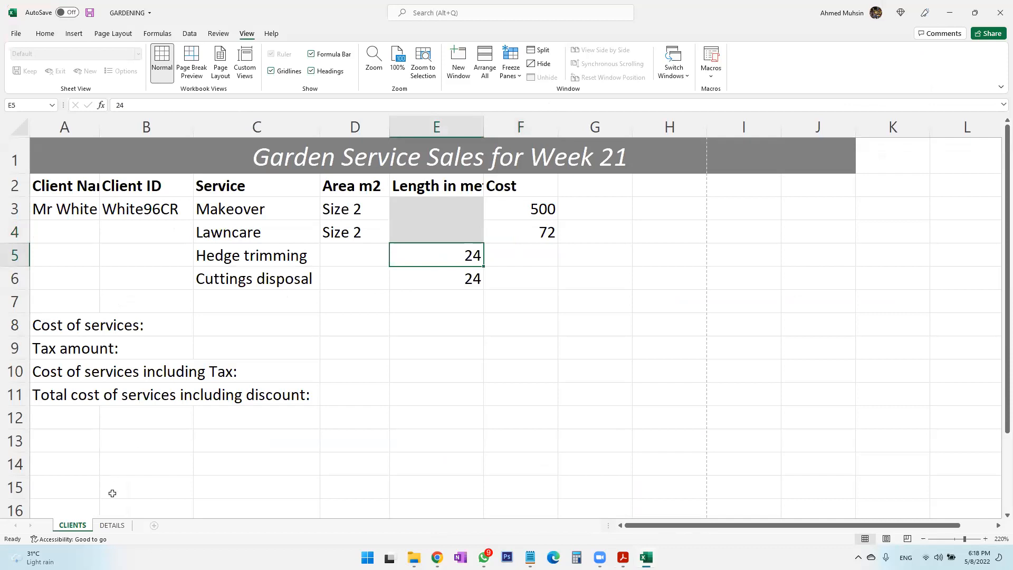
pyautogui.click(113, 525)
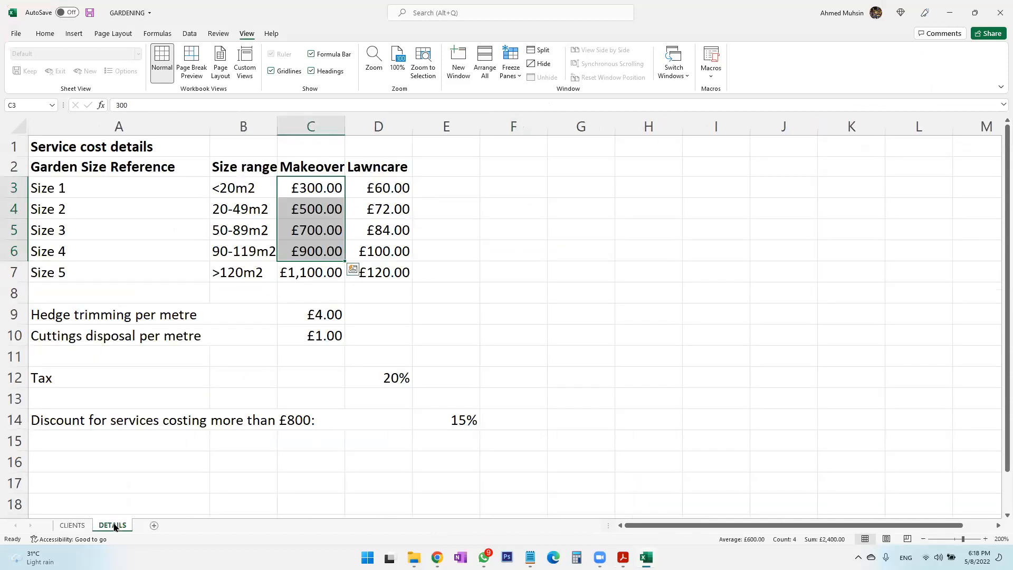
pyautogui.click(300, 315)
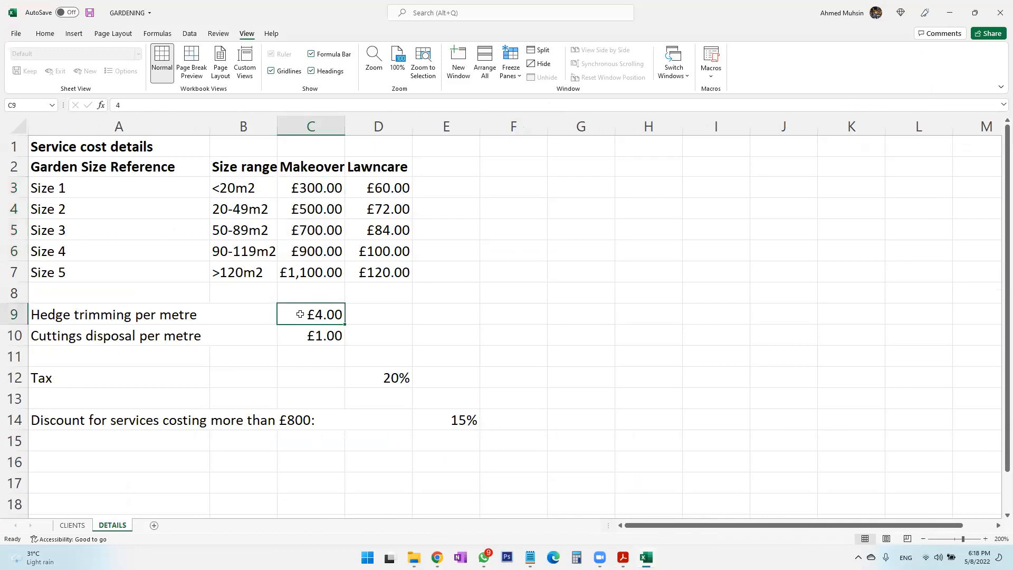
pyautogui.click(88, 527)
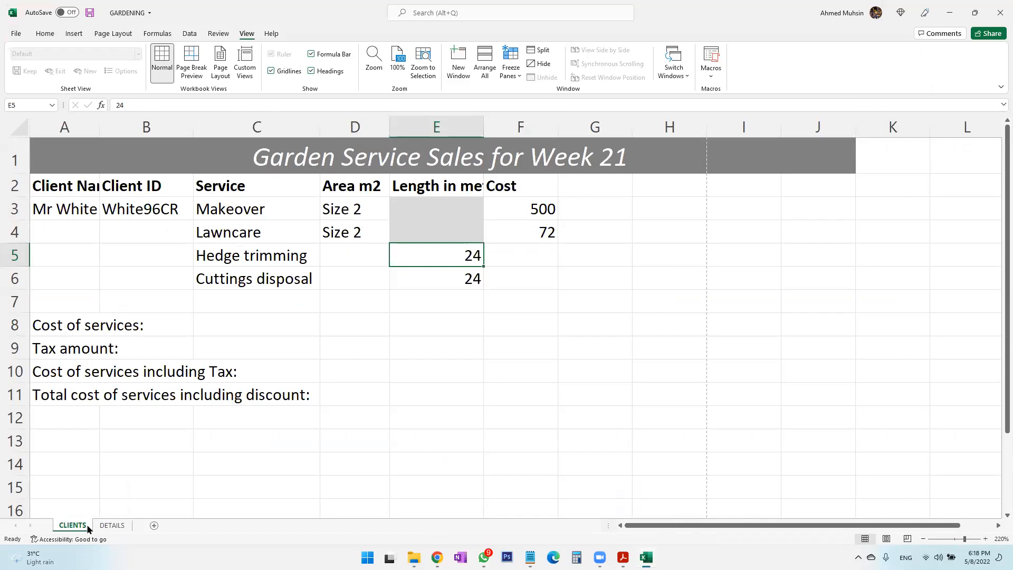
# Calculate the hedge trimming cost in F5 of the CLIENTS sheet with the formula =E5*4.
pyautogui.click(539, 257)
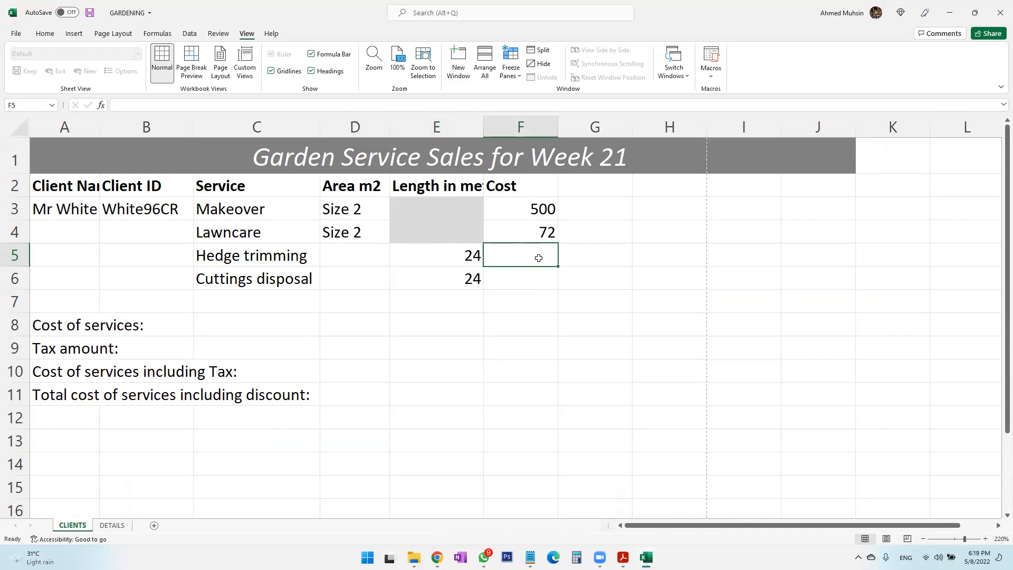
pyautogui.write('=')
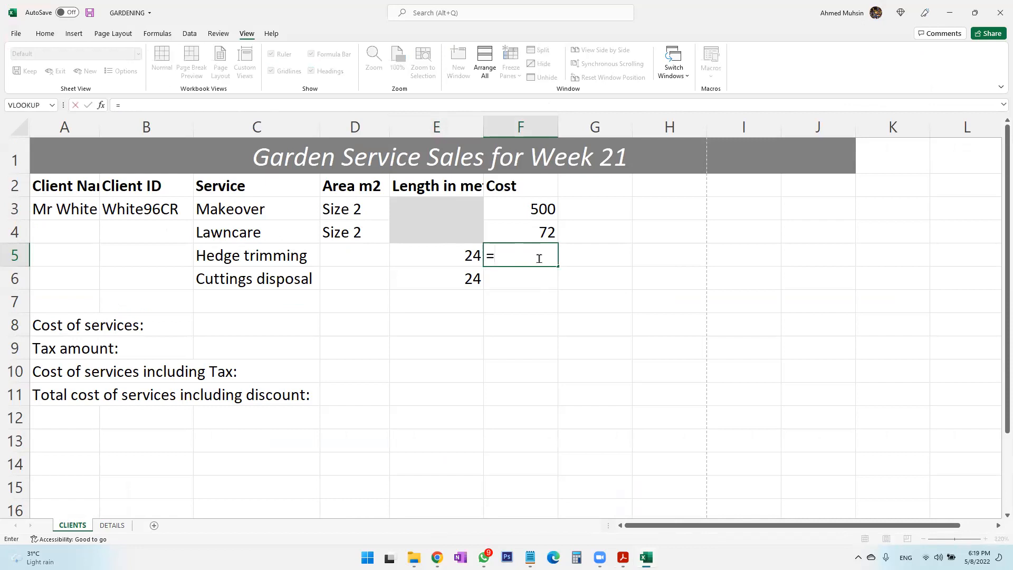
pyautogui.click(464, 261)
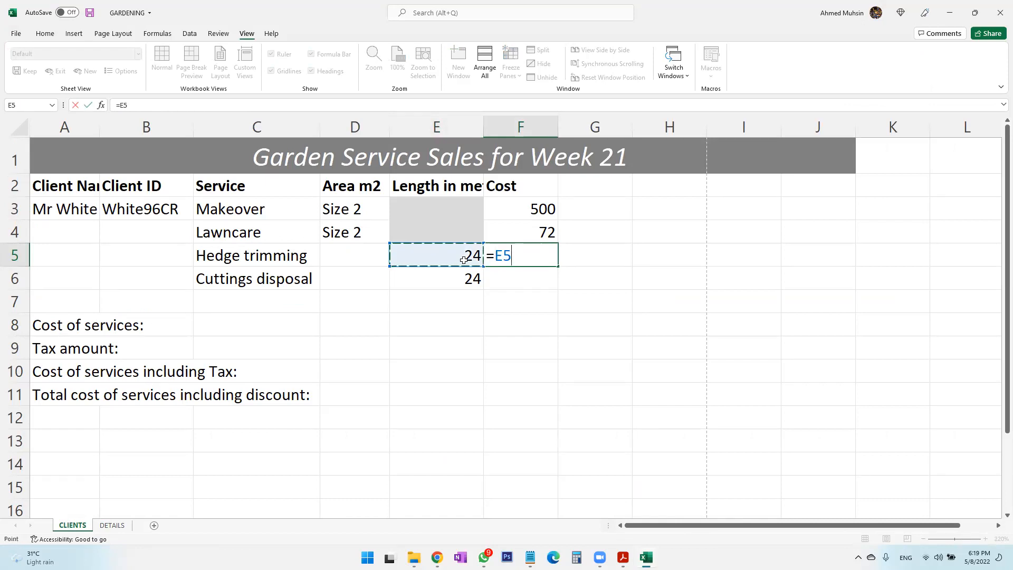
pyautogui.write('*')
pyautogui.write('4')
pyautogui.press('Return')
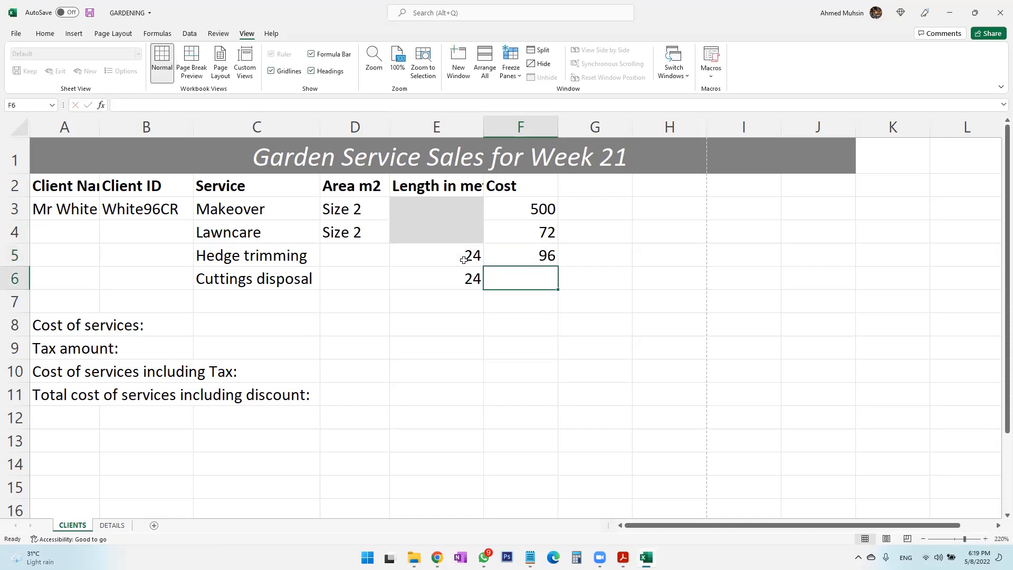
pyautogui.click(119, 525)
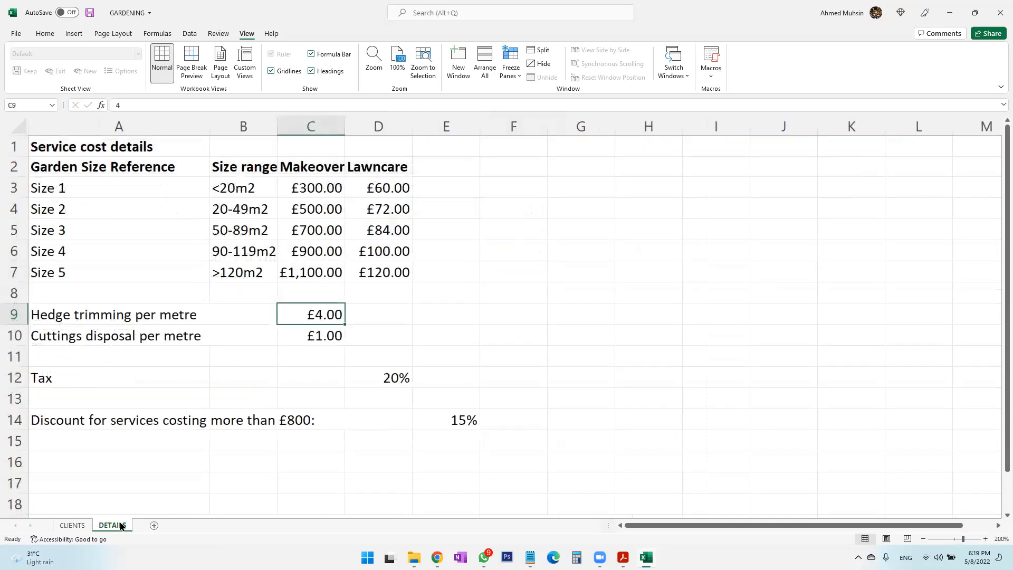
pyautogui.click(76, 526)
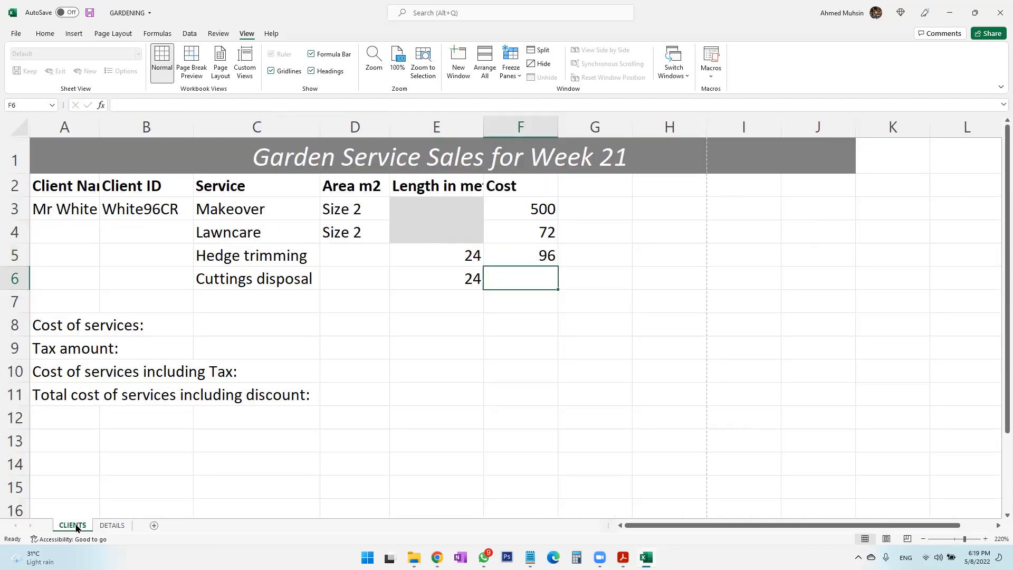
pyautogui.click(127, 531)
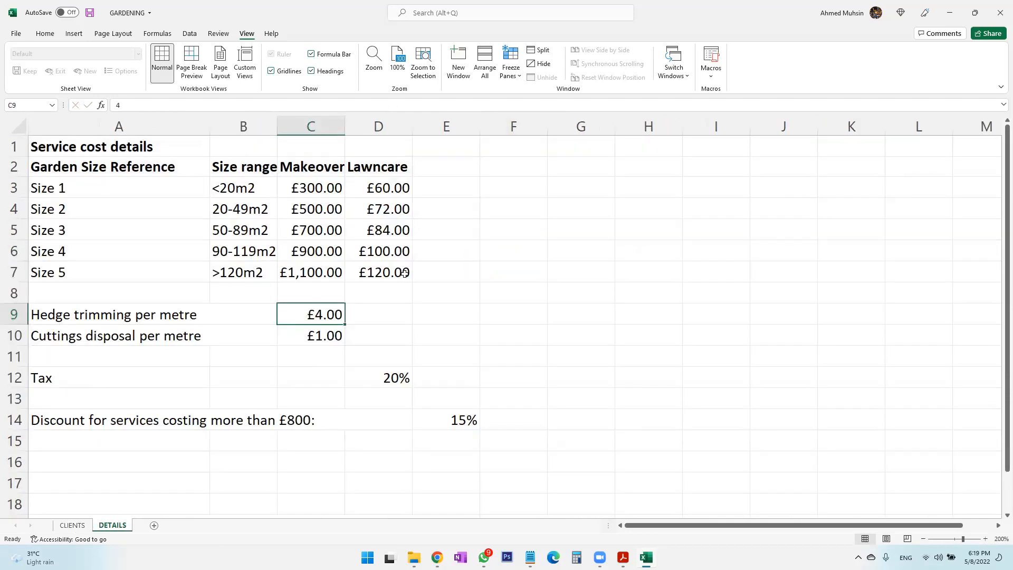
pyautogui.click(86, 531)
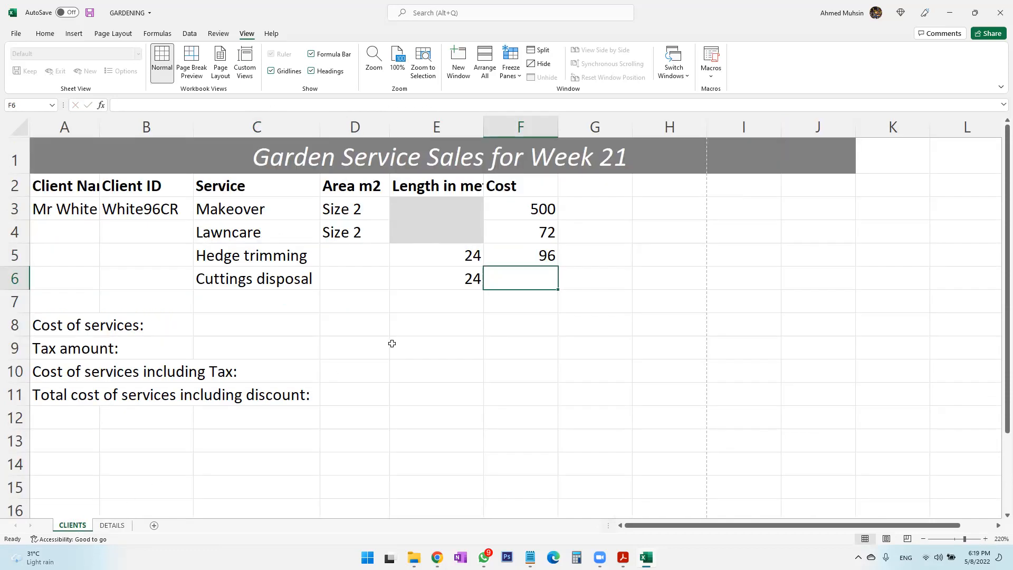
# Replace the fixed rate in the hedge trimming cost formula with a cell reference, making it =E5*DETAILS!C9.
pyautogui.click(544, 257)
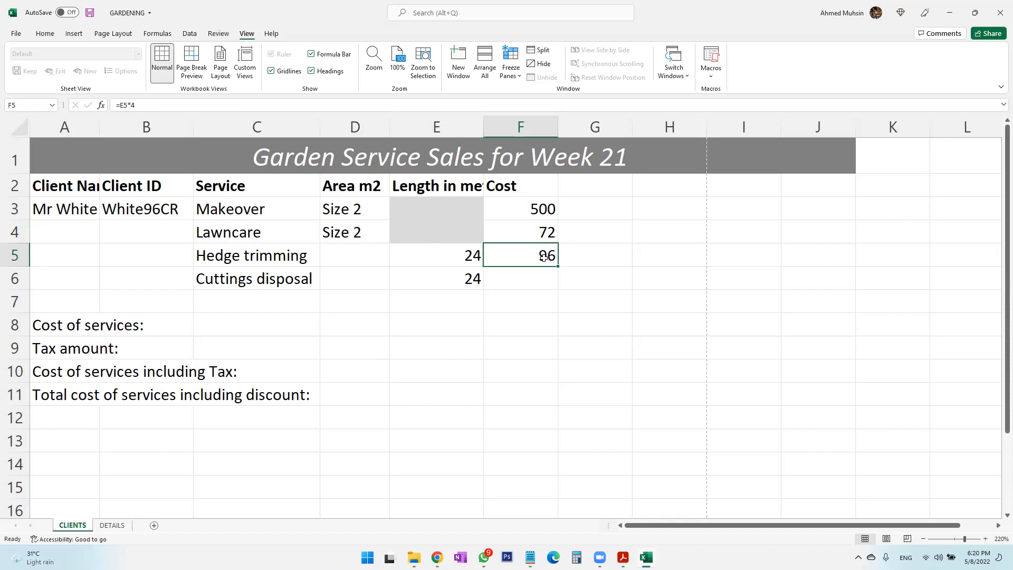
pyautogui.doubleClick(543, 257)
pyautogui.press('BackSpace')
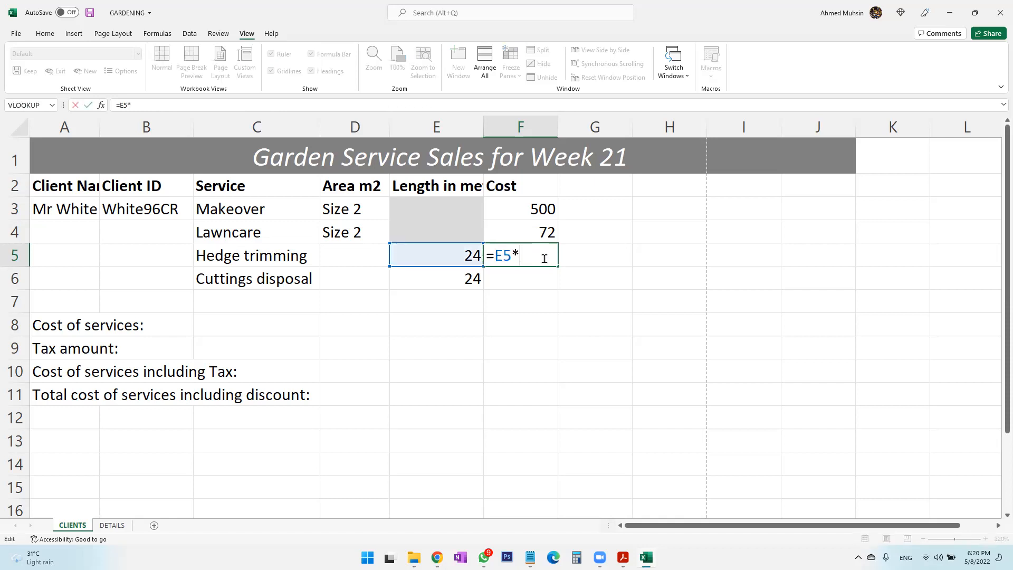
pyautogui.click(112, 525)
pyautogui.click(318, 314)
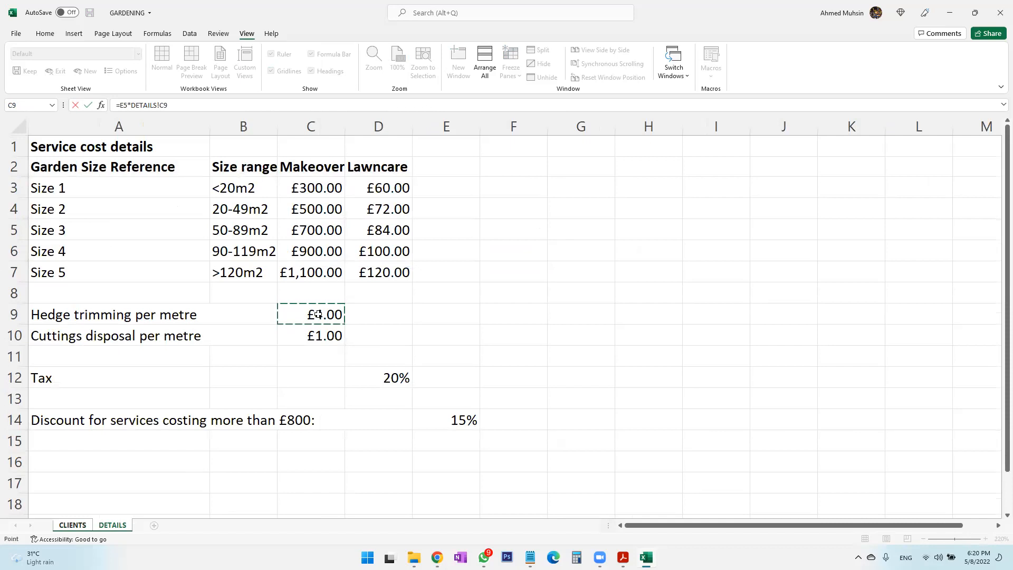
pyautogui.press('Return')
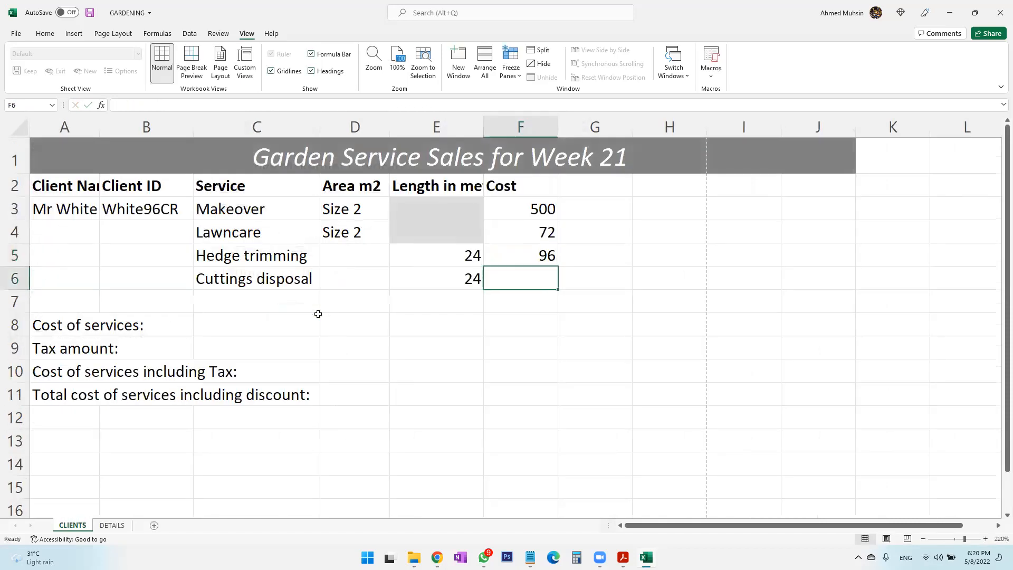
pyautogui.click(536, 258)
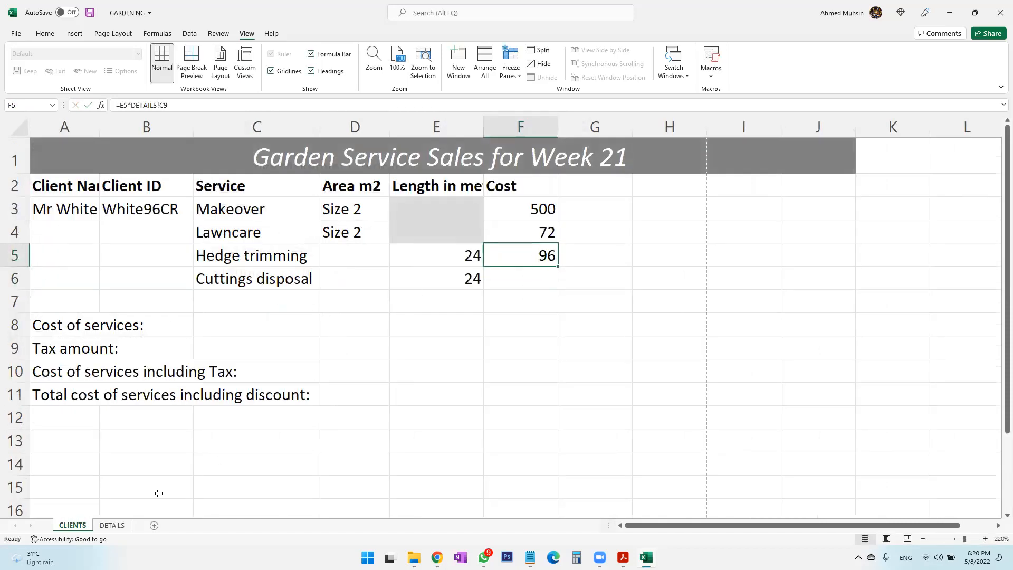
# Set the hedge trimming rate per metre in C9 of the DETAILS sheet to 8 and check the cost on CLIENTS.
pyautogui.click(113, 526)
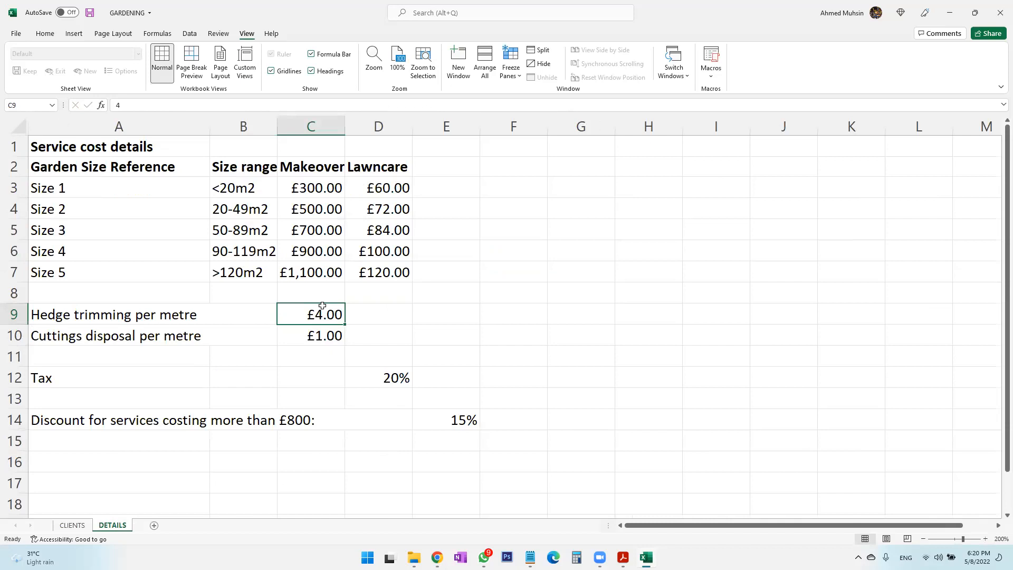
pyautogui.write('8')
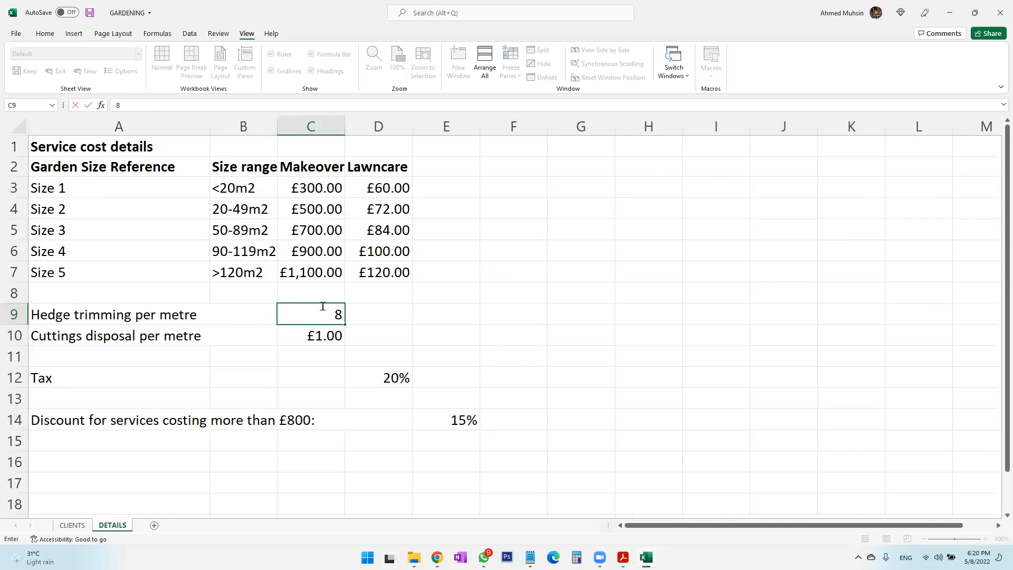
pyautogui.press('Return')
pyautogui.click(71, 525)
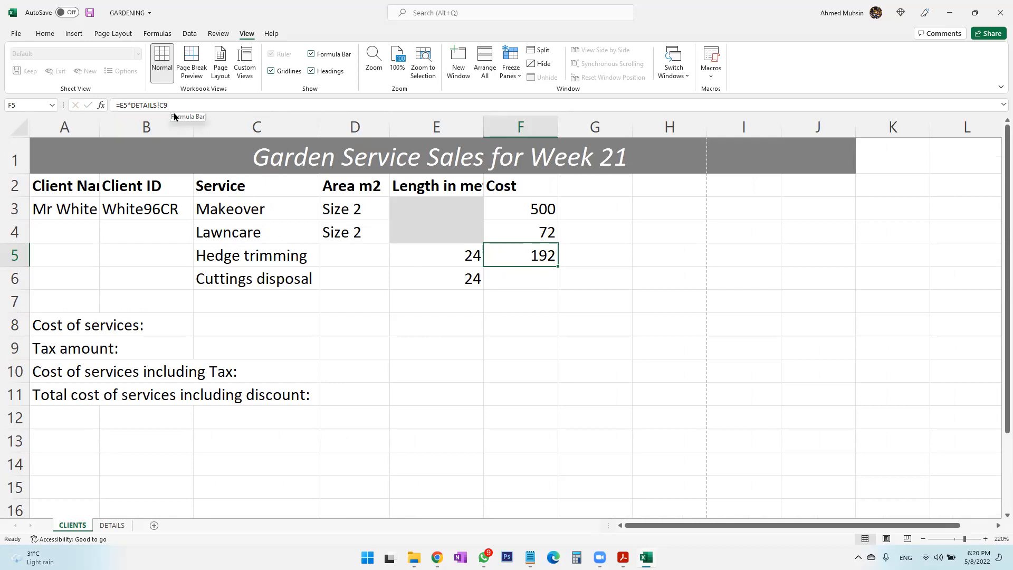
# Restore the hedge trimming rate per metre on the DETAILS sheet to 4 and return to the CLIENTS sheet.
pyautogui.click(121, 526)
pyautogui.click(319, 317)
pyautogui.write('4')
pyautogui.press('Return')
pyautogui.click(324, 312)
pyautogui.click(71, 524)
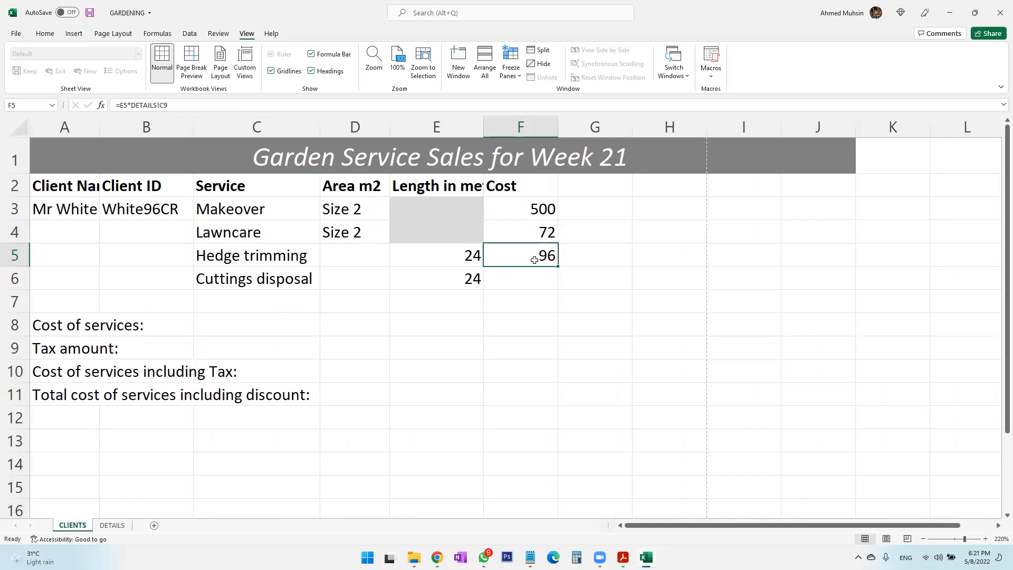
# Check the cuttings removal requirement in the practical paper and the cuttings disposal rate per metre on the DETAILS sheet.
pyautogui.hotkey('alt', 'Tab')
pyautogui.press('Tab')
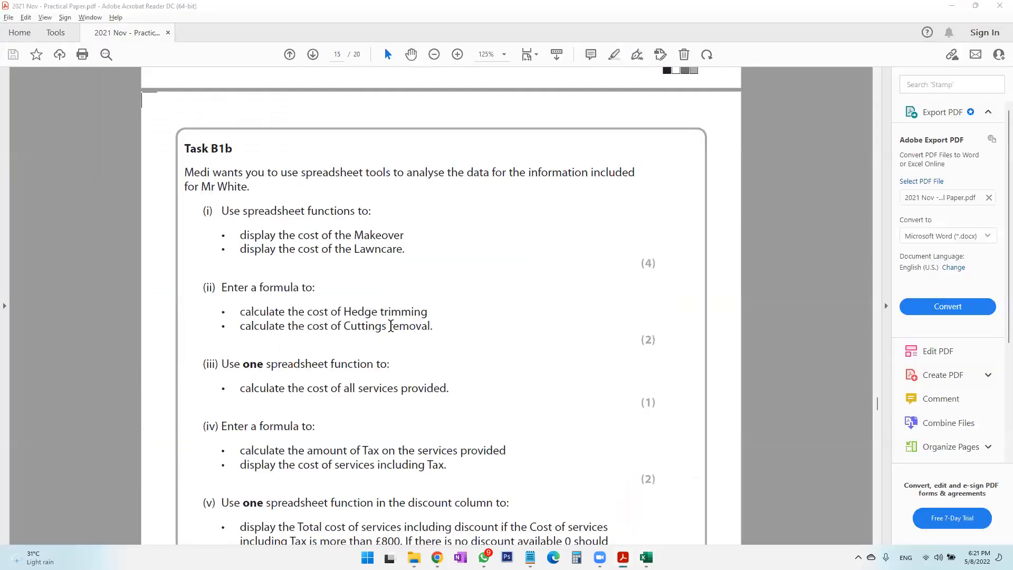
pyautogui.hotkey('alt', 'Tab')
pyautogui.click(544, 279)
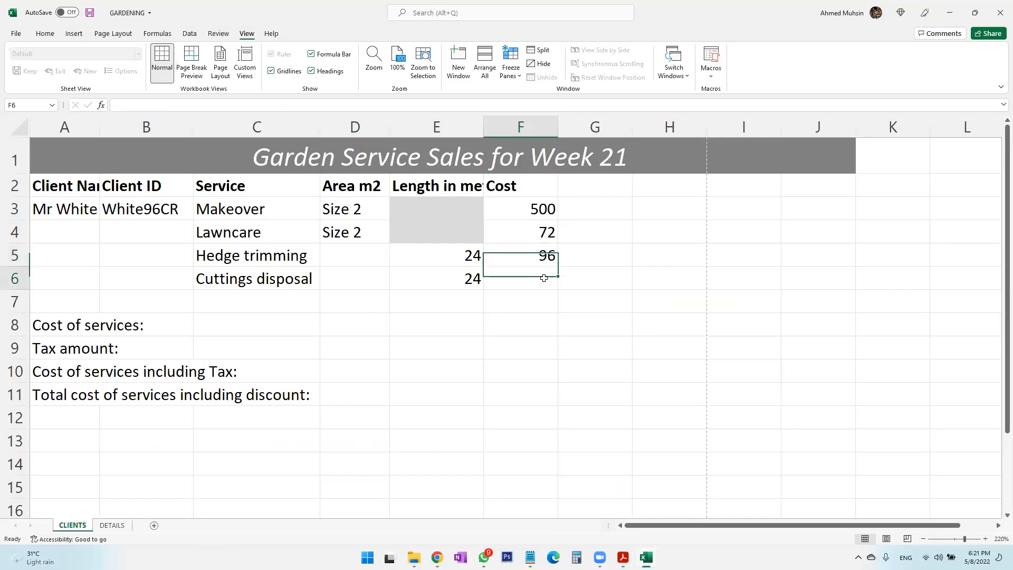
pyautogui.click(113, 525)
pyautogui.click(304, 338)
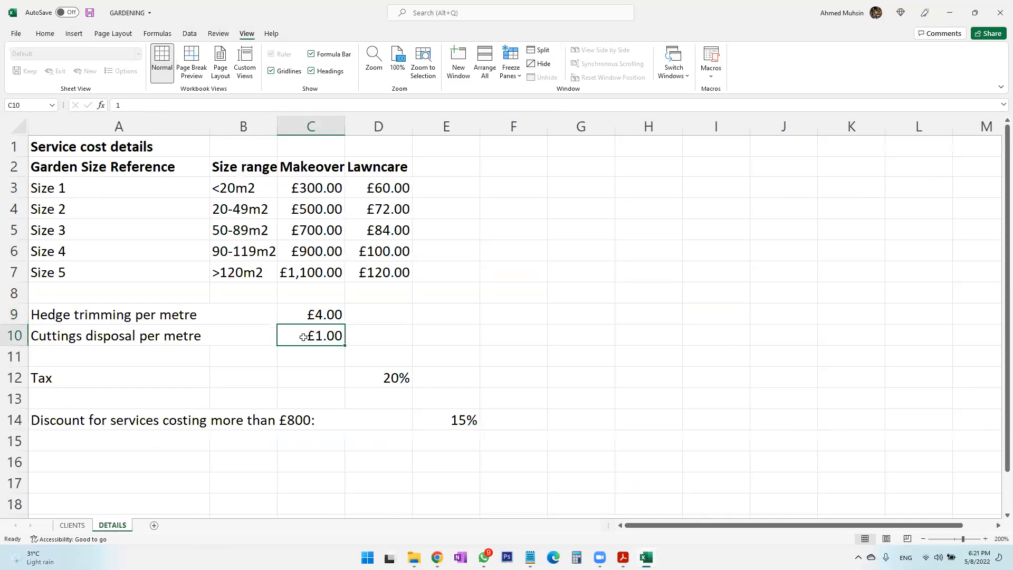
pyautogui.click(72, 526)
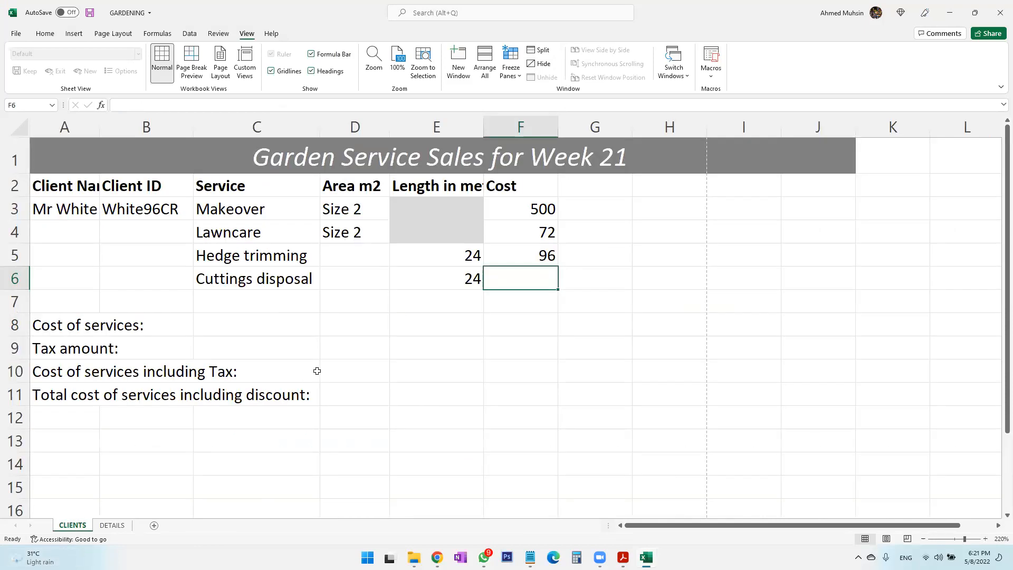
# Calculate the cuttings disposal cost in F6 of the CLIENTS sheet with the formula =E6*DETAILS!C10.
pyautogui.write('=')
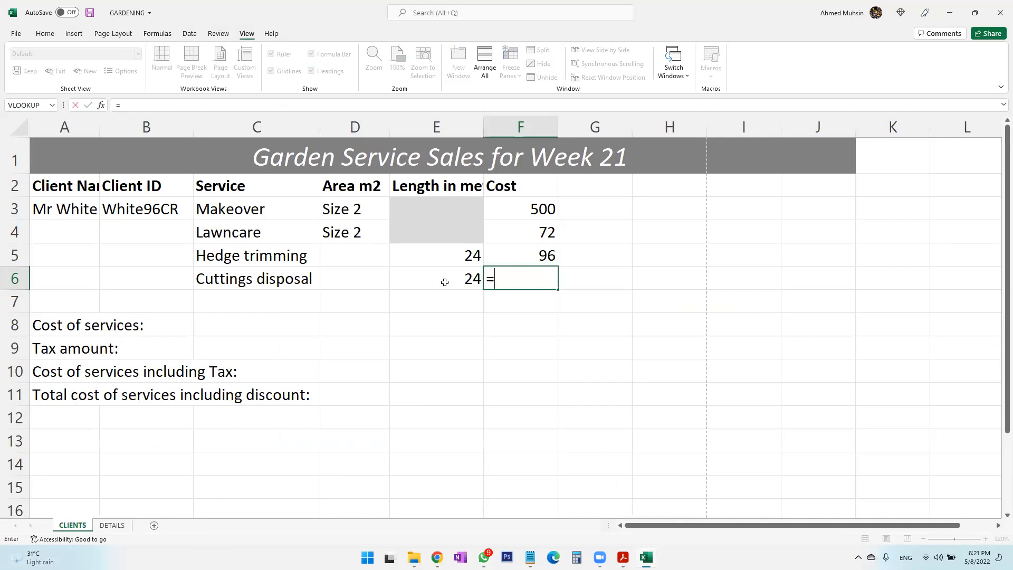
pyautogui.click(445, 282)
pyautogui.write('*')
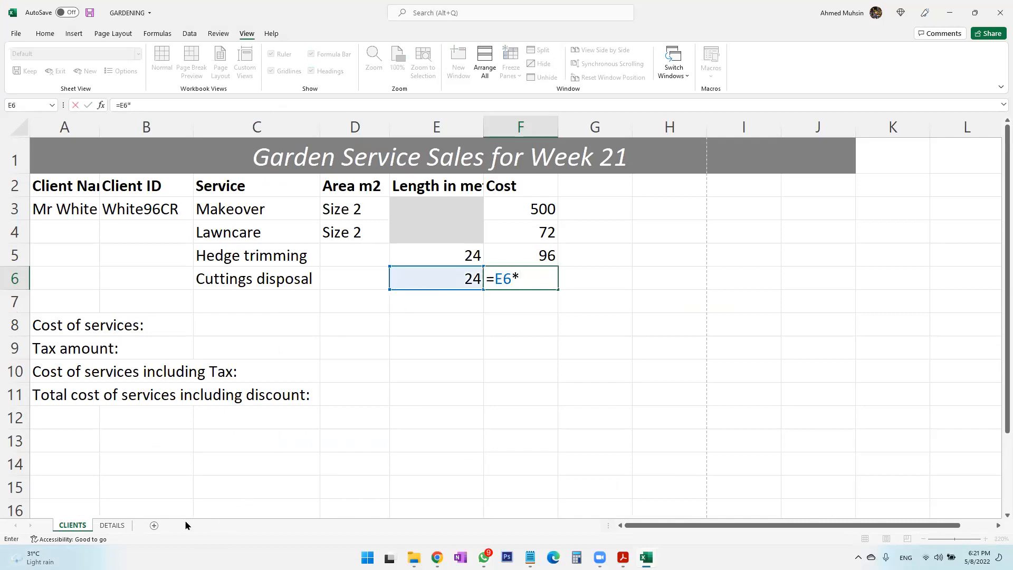
pyautogui.click(123, 526)
pyautogui.click(318, 336)
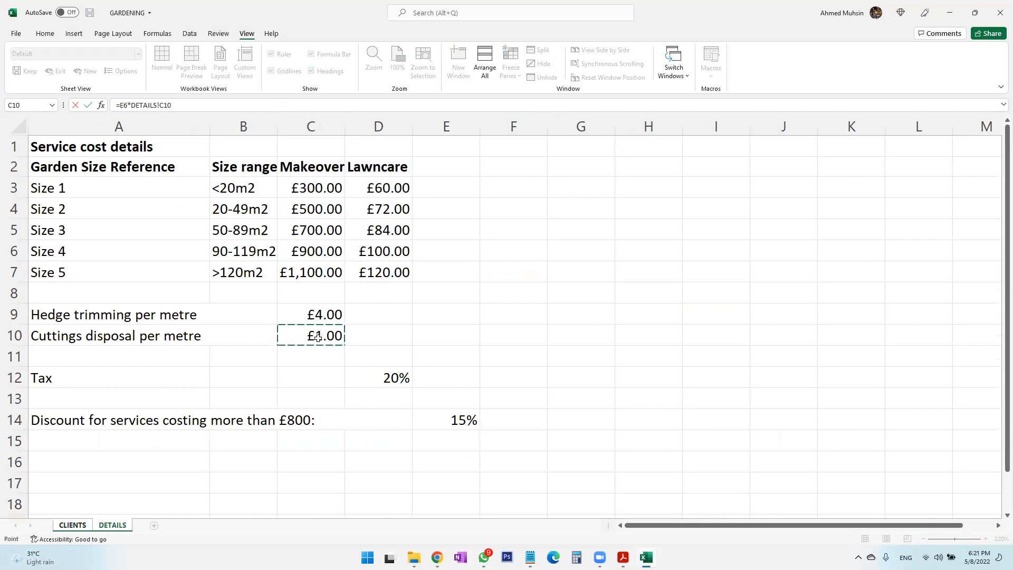
pyautogui.press('Return')
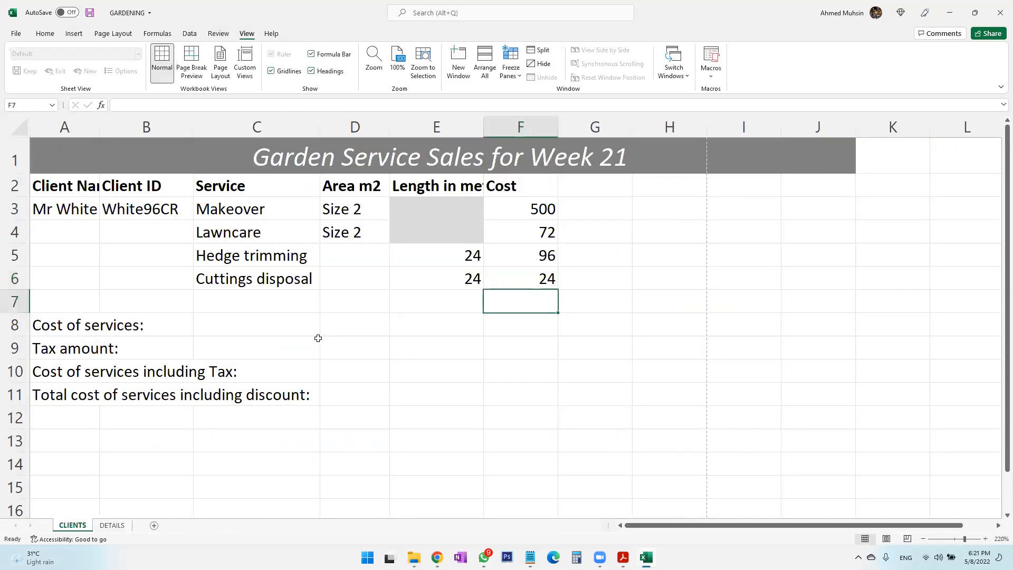
# Review the hedge trimming and cuttings costs, and check the requirement for the cost of all services in the practical paper.
pyautogui.click(550, 255)
pyautogui.moveTo(551, 255); pyautogui.dragTo(545, 274)
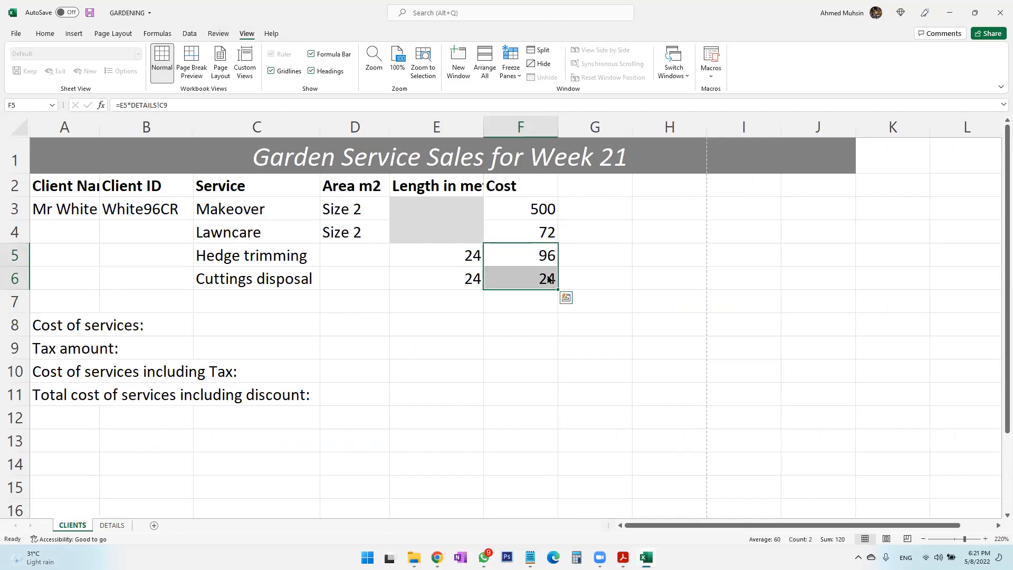
pyautogui.hotkey('alt', 'Tab')
pyautogui.scroll(-2, 546, 274)
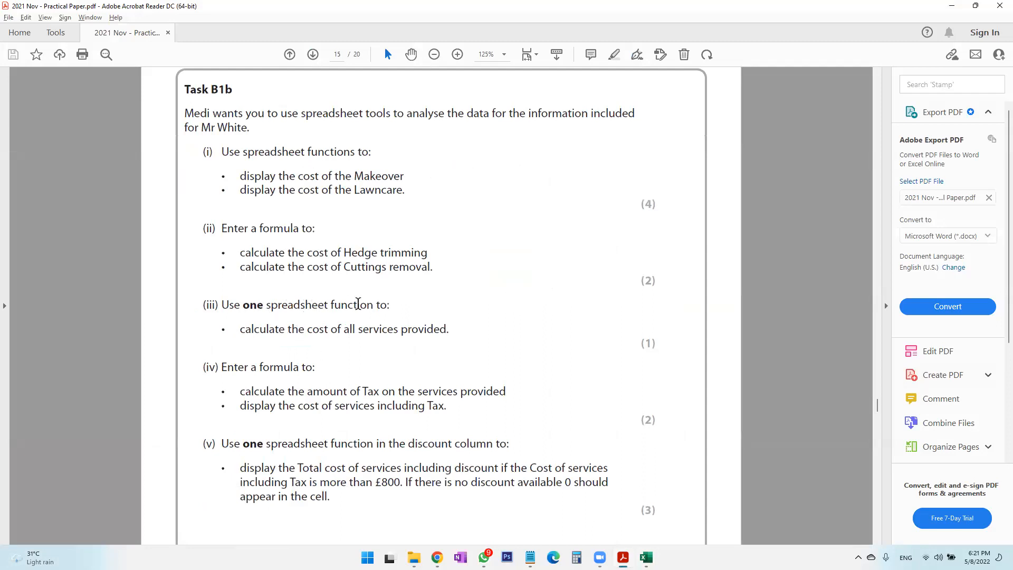
pyautogui.moveTo(243, 305); pyautogui.dragTo(427, 333)
pyautogui.hotkey('alt', 'Tab')
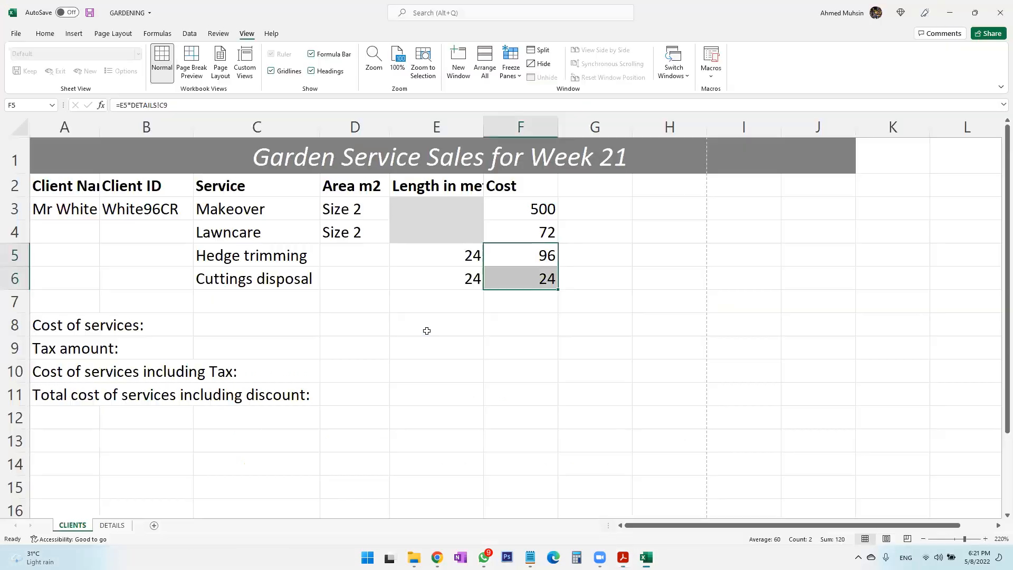
pyautogui.click(521, 393)
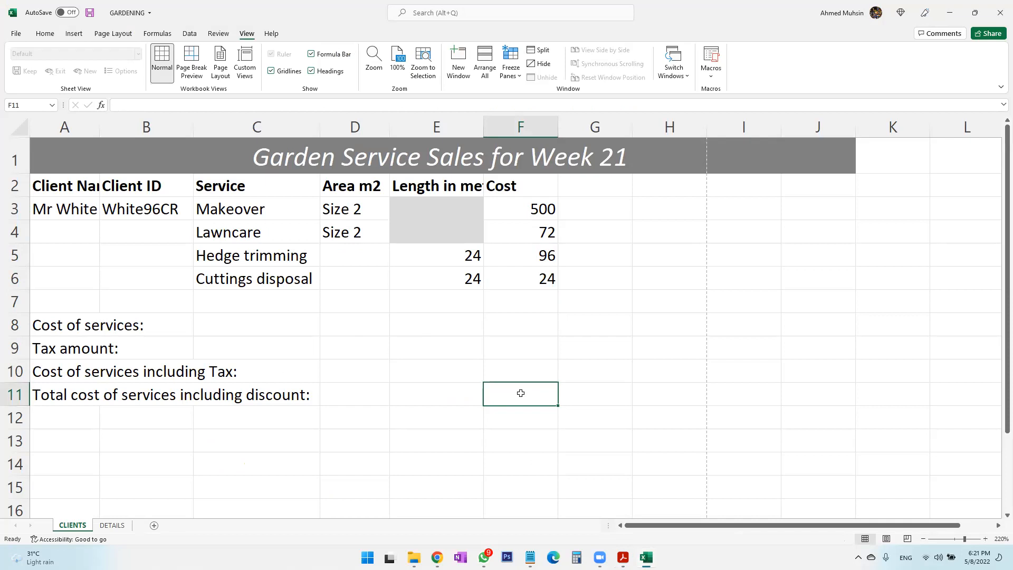
pyautogui.write('=sum(')
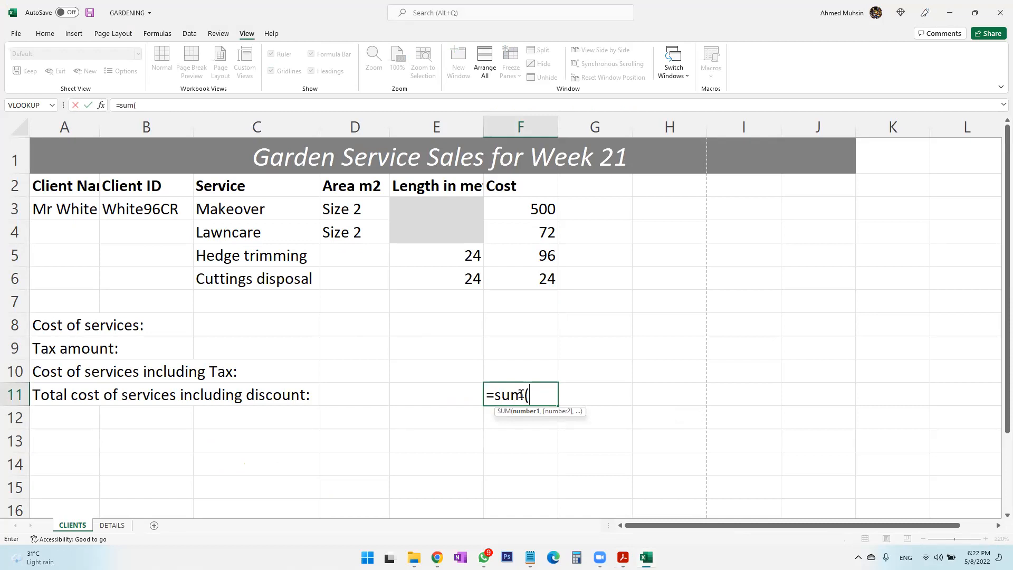
pyautogui.moveTo(549, 209); pyautogui.dragTo(534, 276)
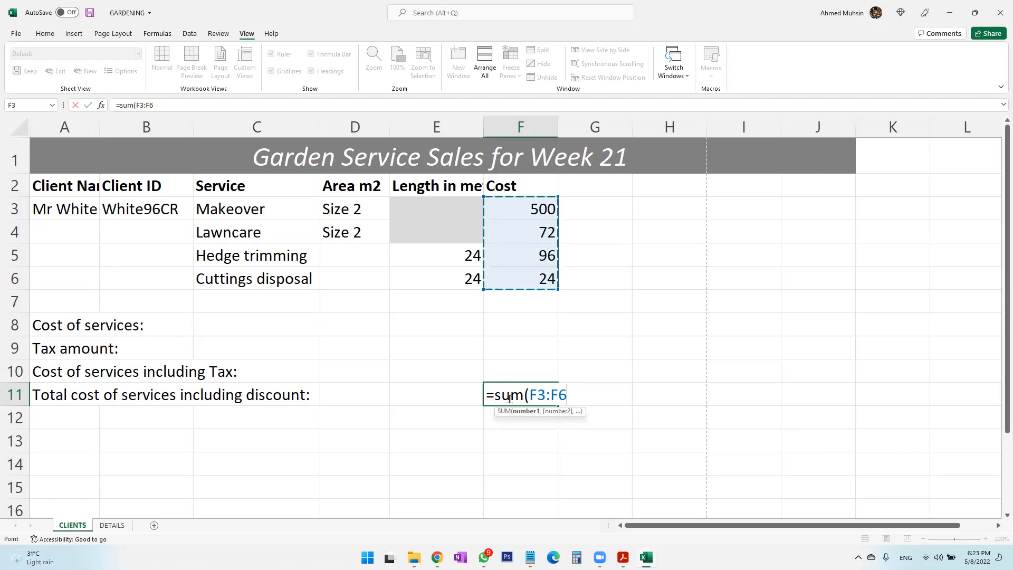
pyautogui.press('Escape')
# Recheck the practical paper and calculate the cost of services in F8 of the CLIENTS sheet with =SUM(F3:F6).
pyautogui.hotkey('alt', 'Tab')
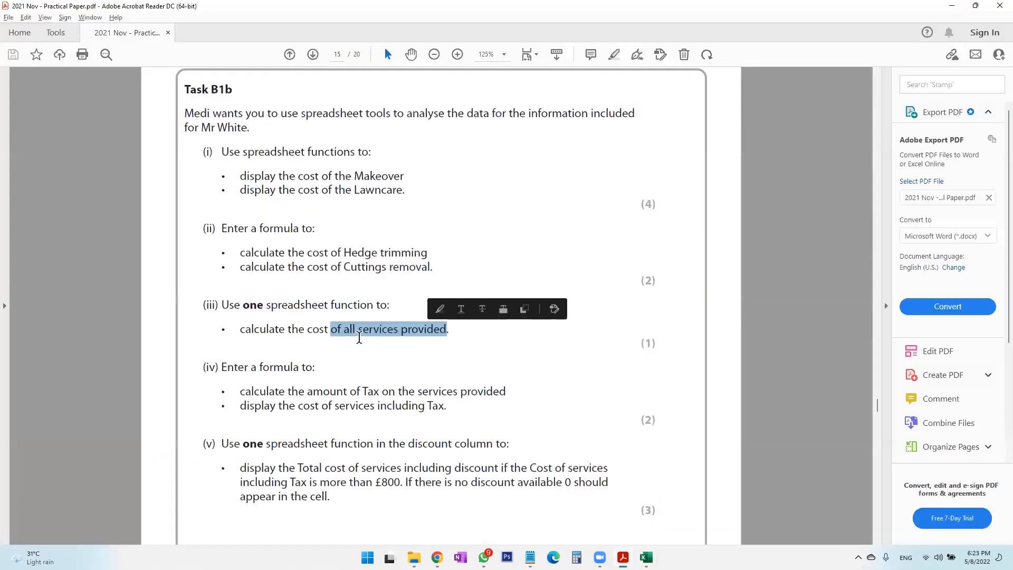
pyautogui.hotkey('alt', 'Tab')
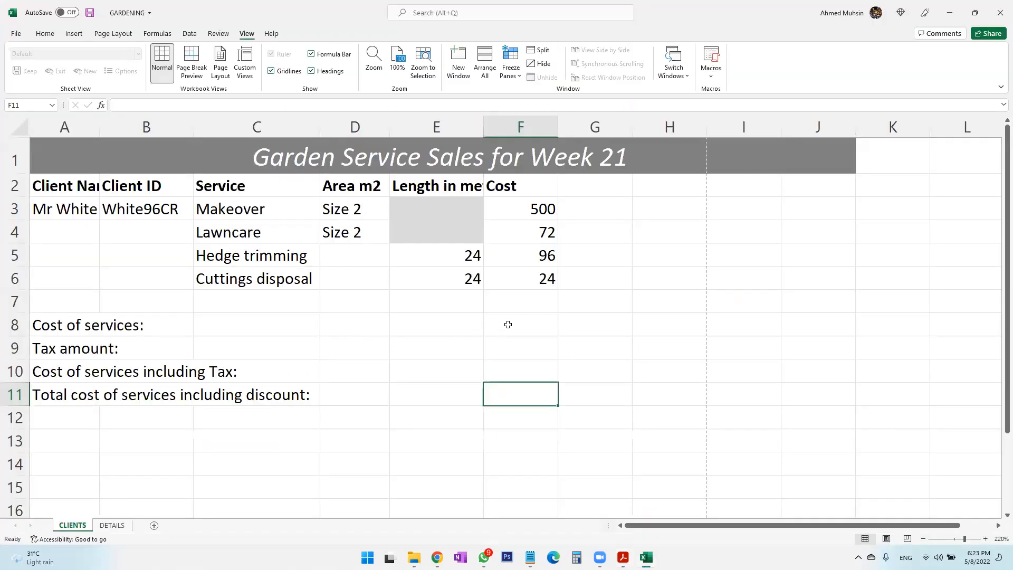
pyautogui.click(508, 325)
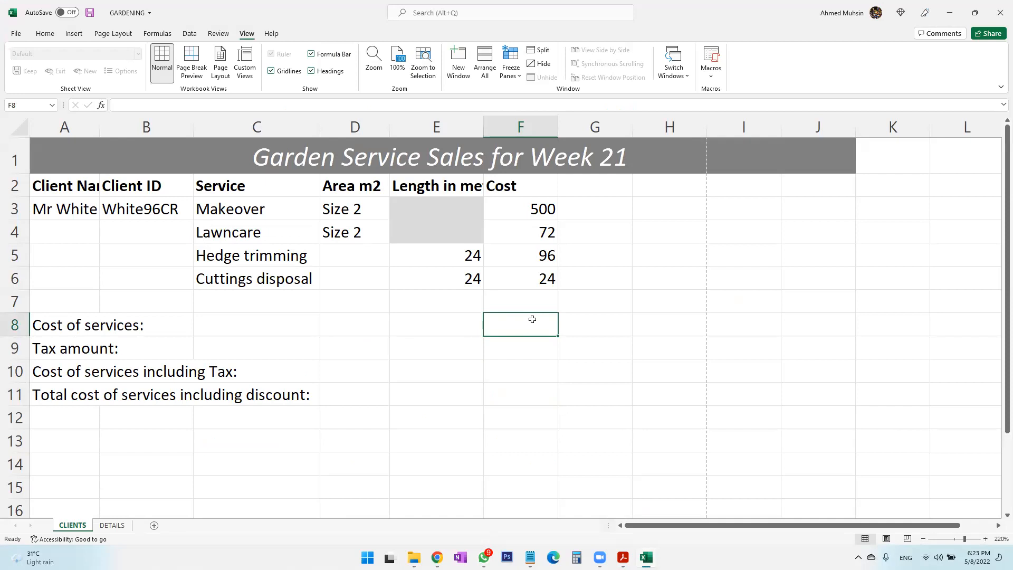
pyautogui.write('=sum(')
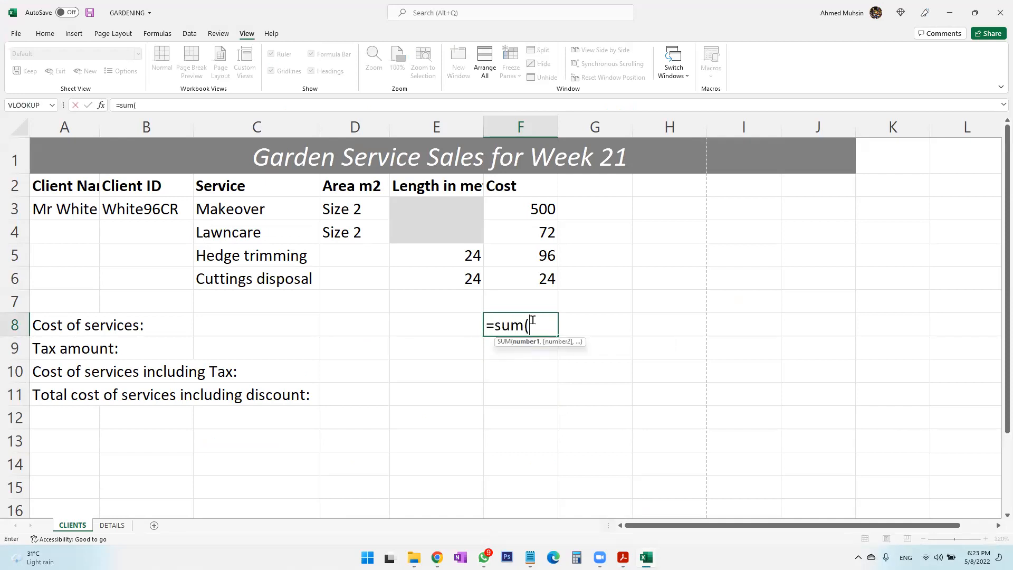
pyautogui.moveTo(536, 214); pyautogui.dragTo(526, 272)
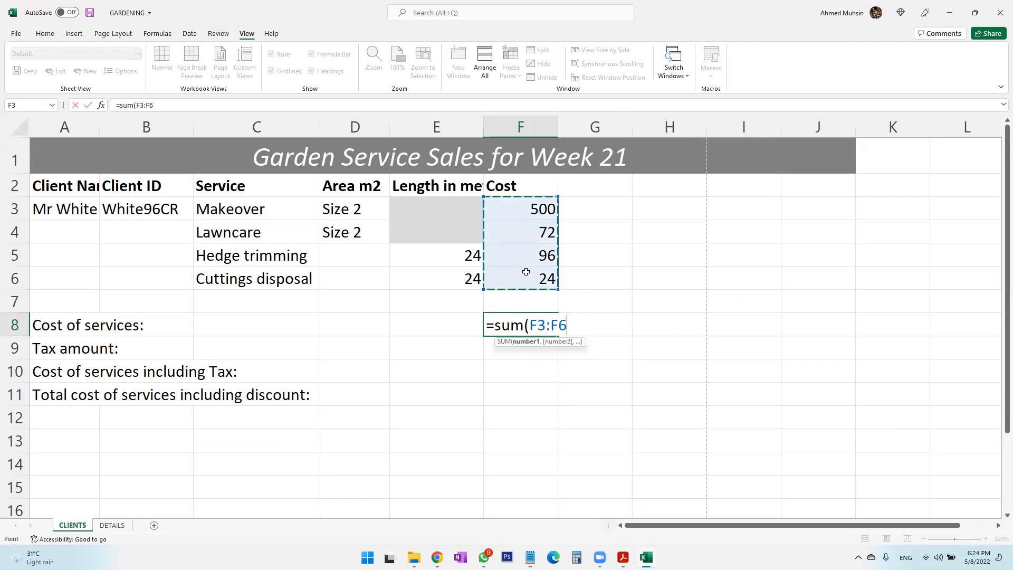
pyautogui.write(')')
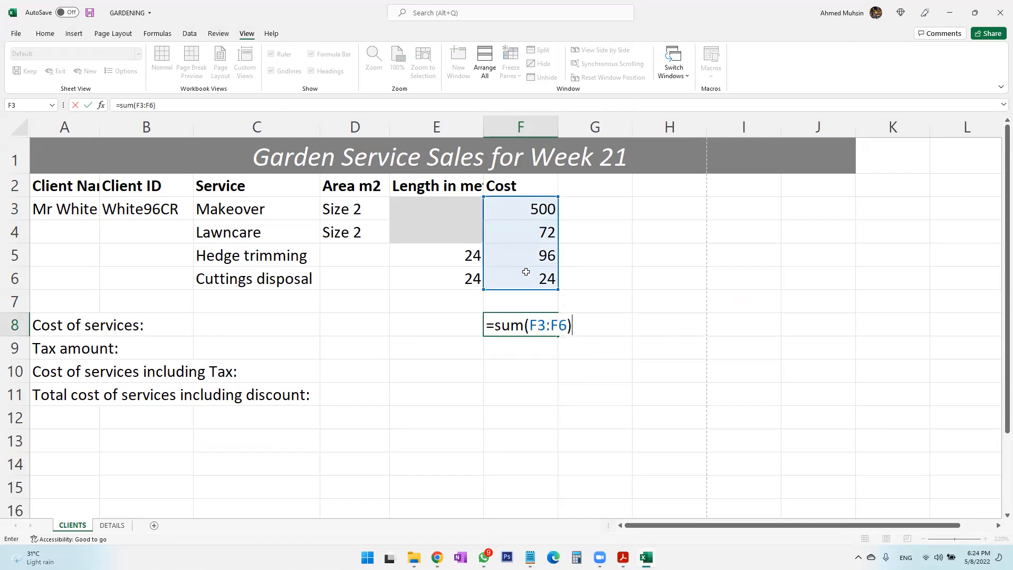
pyautogui.press('Return')
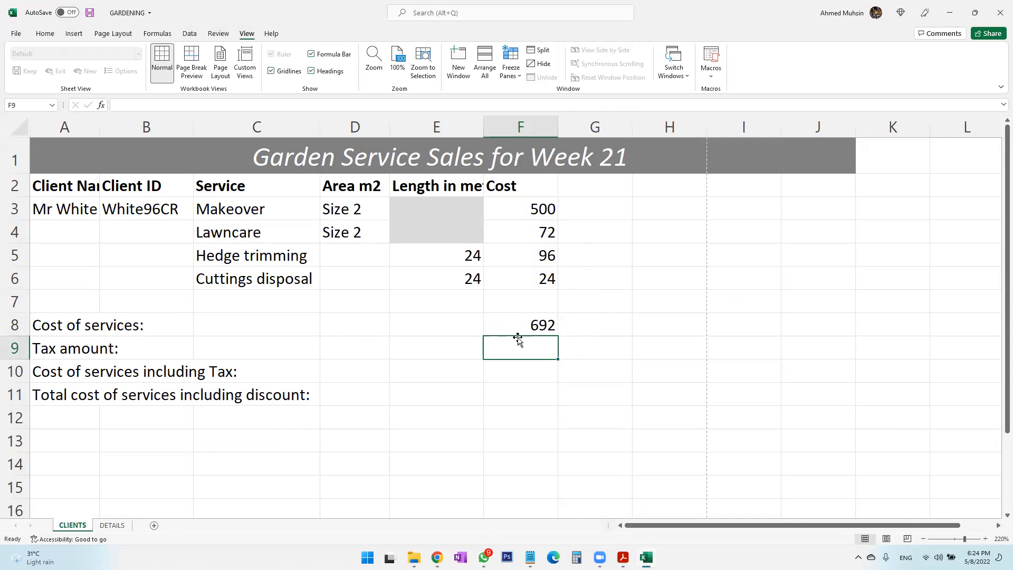
pyautogui.click(518, 323)
pyautogui.click(519, 397)
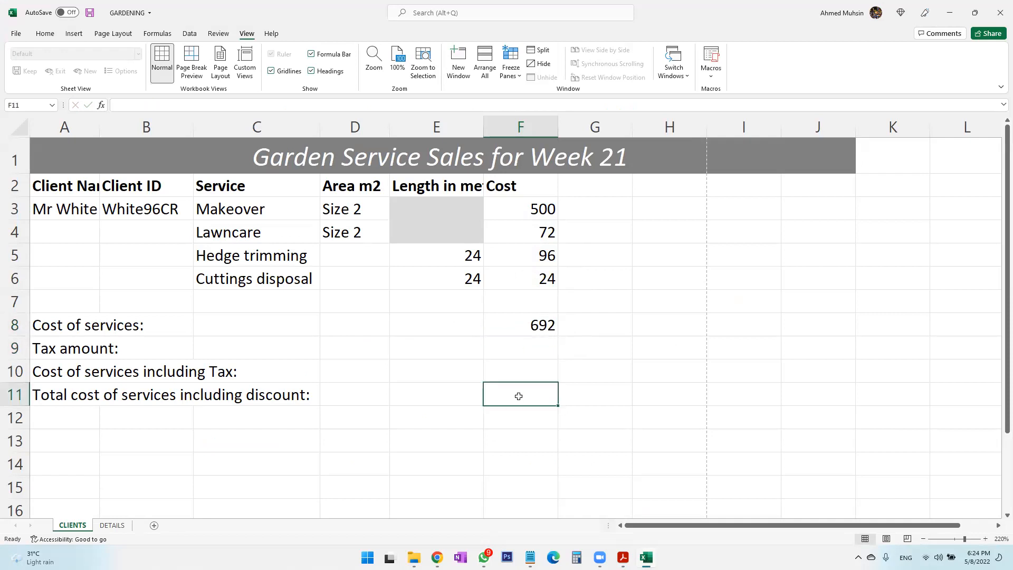
pyautogui.click(533, 324)
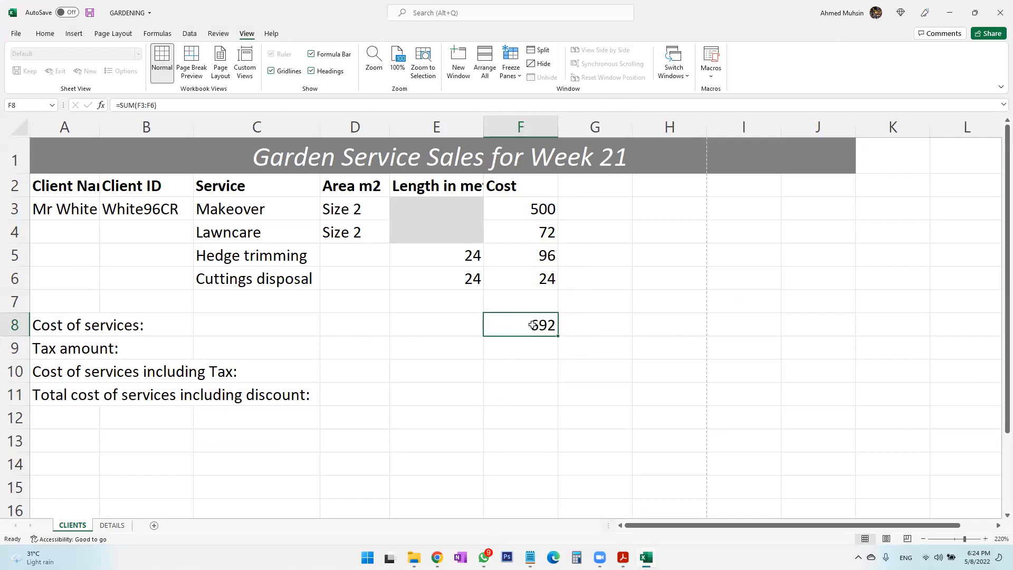
# Check the tax amount requirement in the practical paper and the tax rate in D12 of the DETAILS sheet.
pyautogui.hotkey('alt', 'Tab')
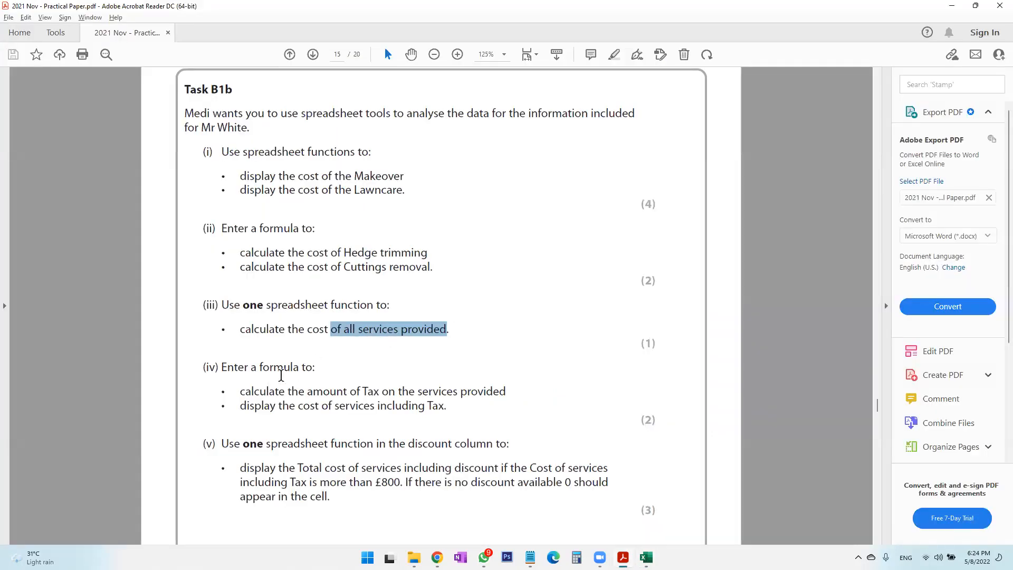
pyautogui.moveTo(308, 391); pyautogui.dragTo(485, 390)
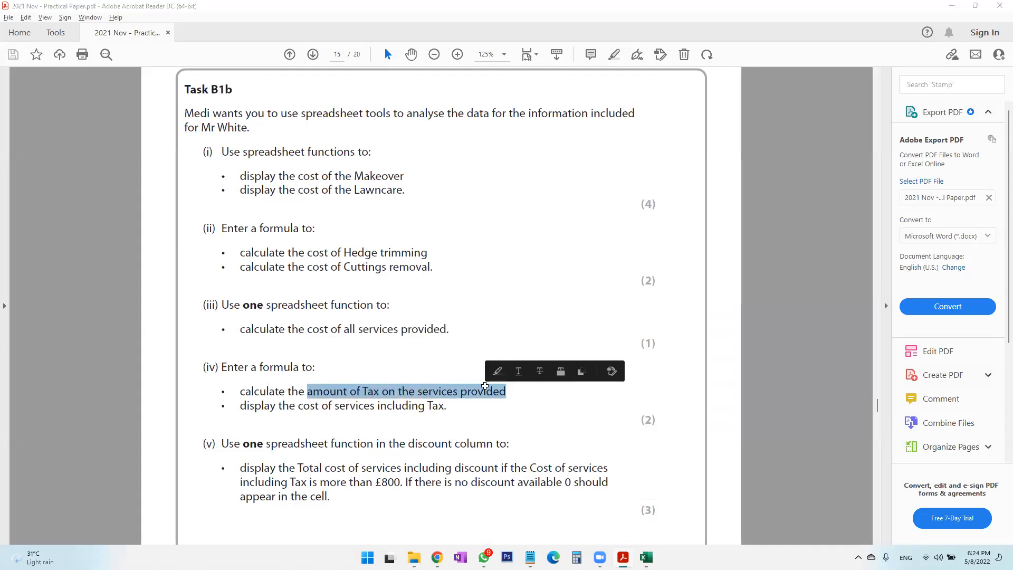
pyautogui.hotkey('alt', 'Tab')
pyautogui.click(519, 346)
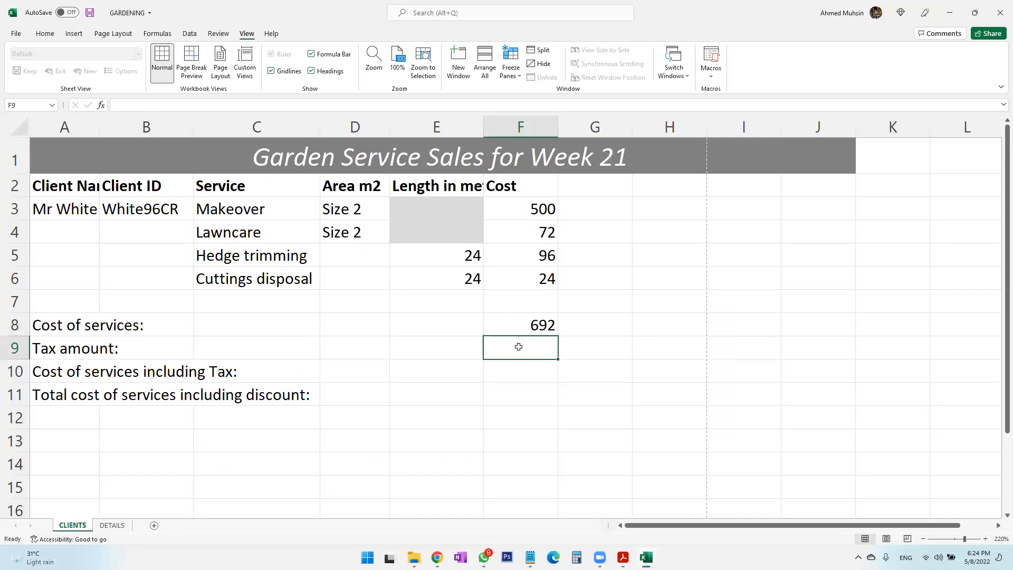
pyautogui.click(116, 527)
pyautogui.click(379, 386)
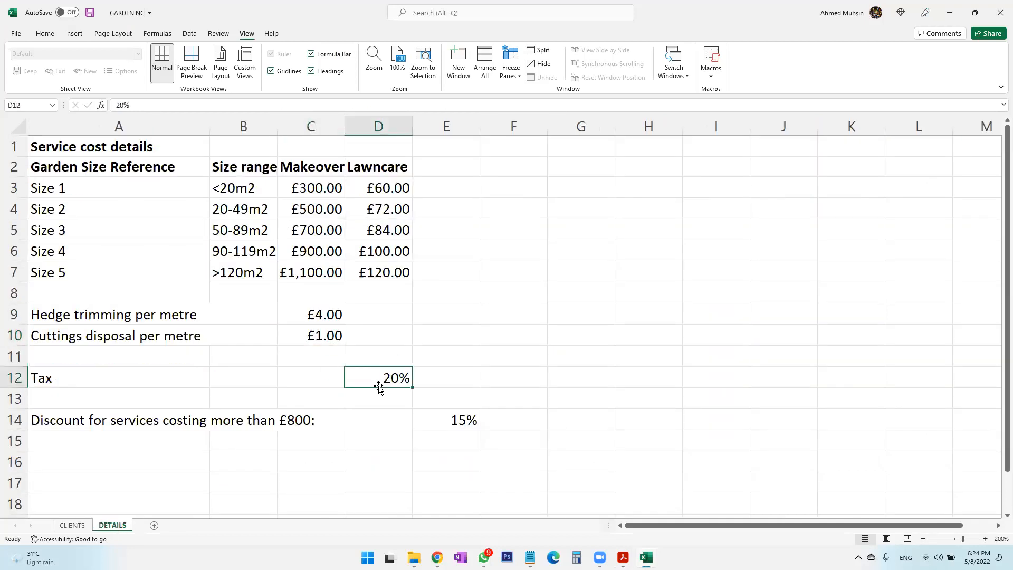
pyautogui.click(83, 527)
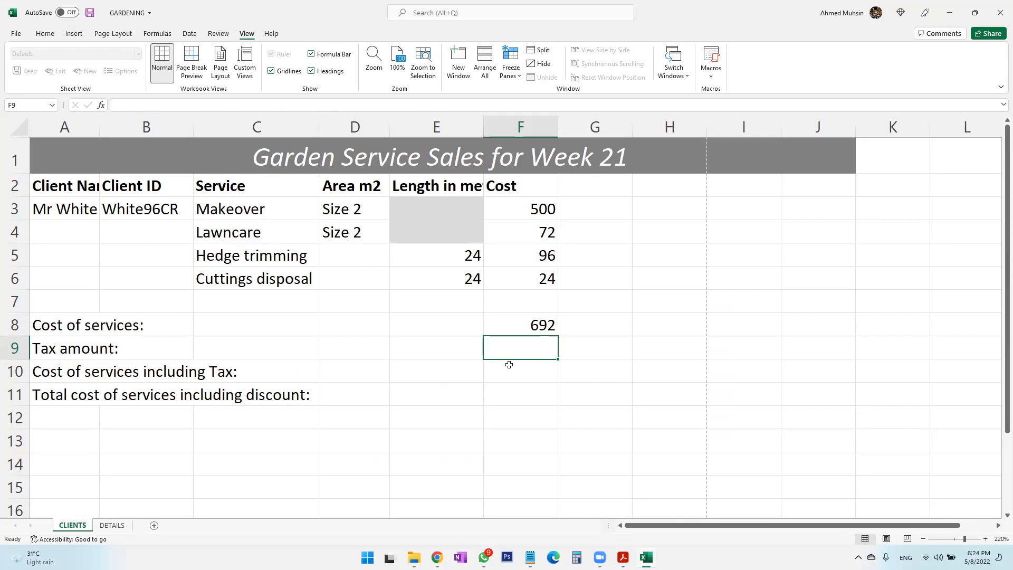
# Try the tax formula =F8*DETAILS!D12 in F9 of the CLIENTS sheet and clear the cell.
pyautogui.write('=')
pyautogui.click(530, 328)
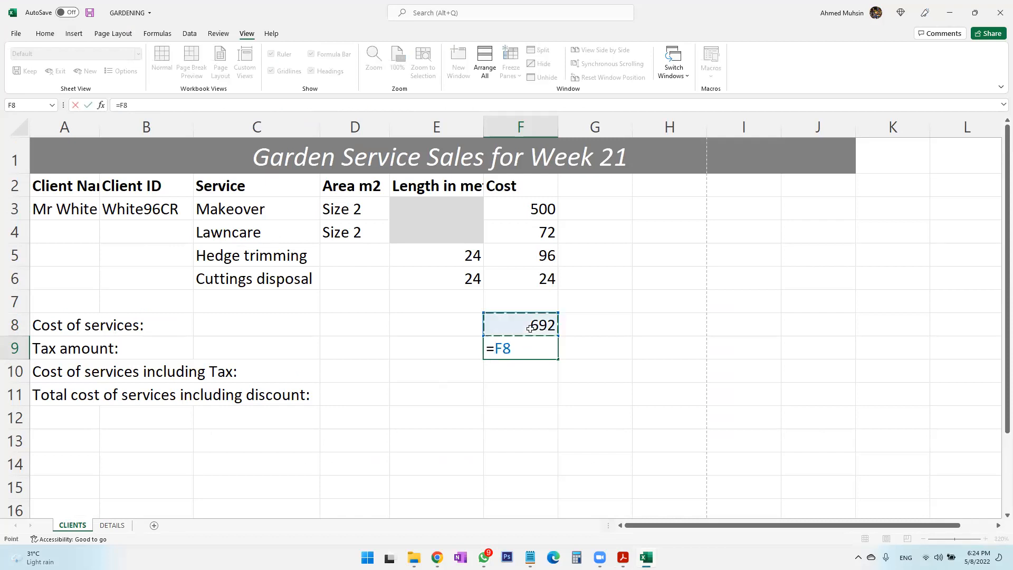
pyautogui.write('*')
pyautogui.click(115, 524)
pyautogui.click(370, 373)
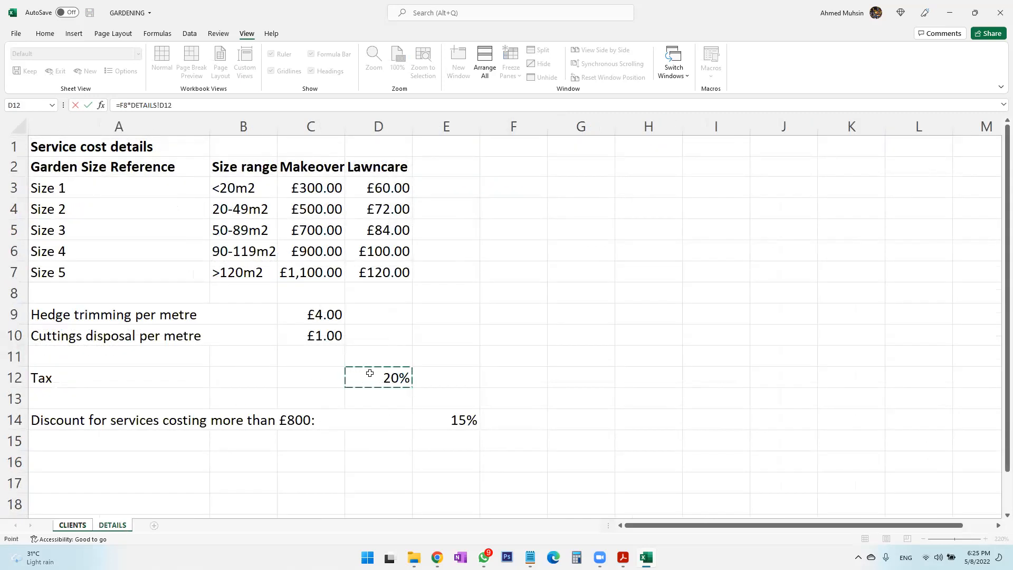
pyautogui.press('Return')
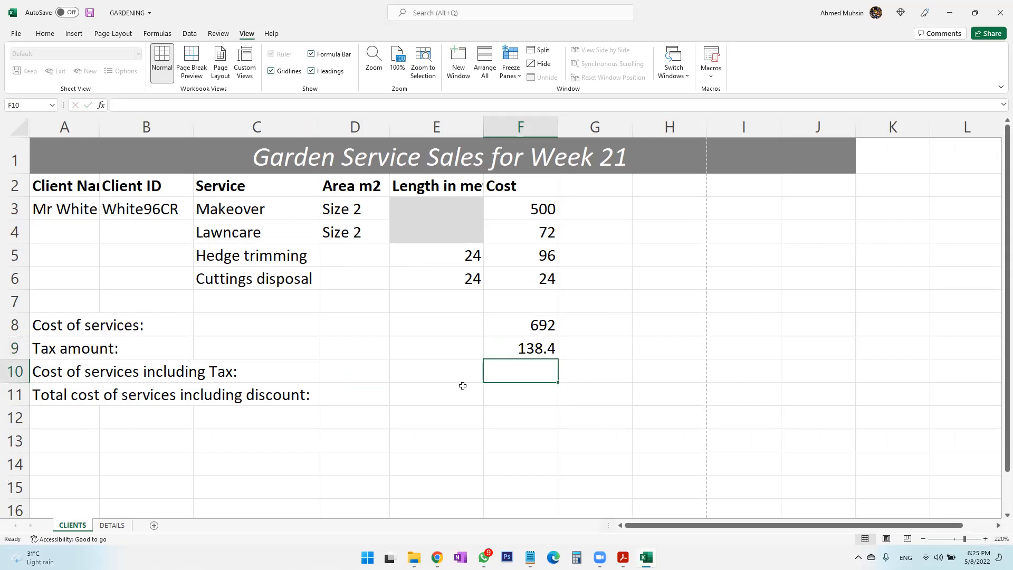
pyautogui.click(543, 352)
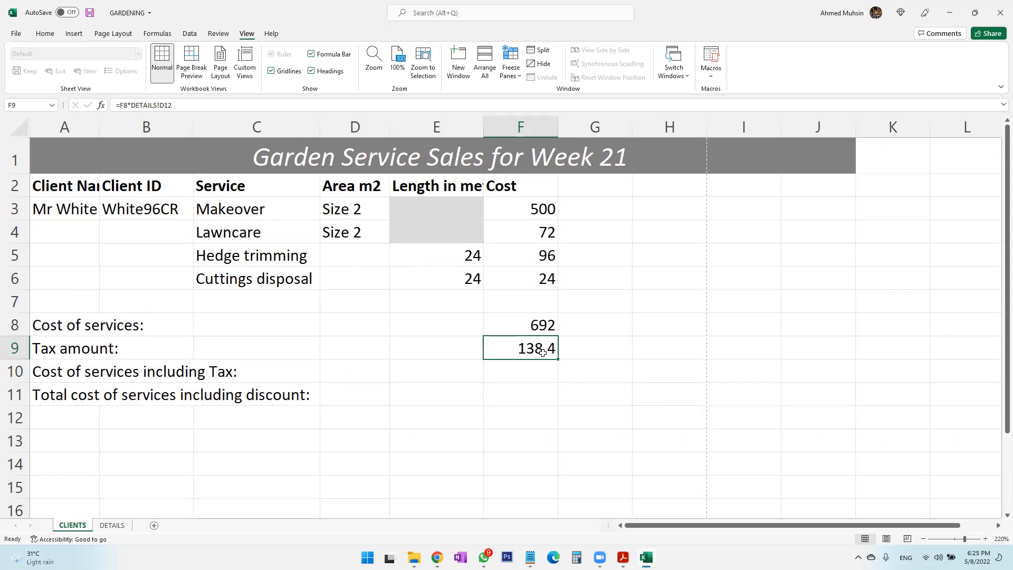
pyautogui.press('Delete')
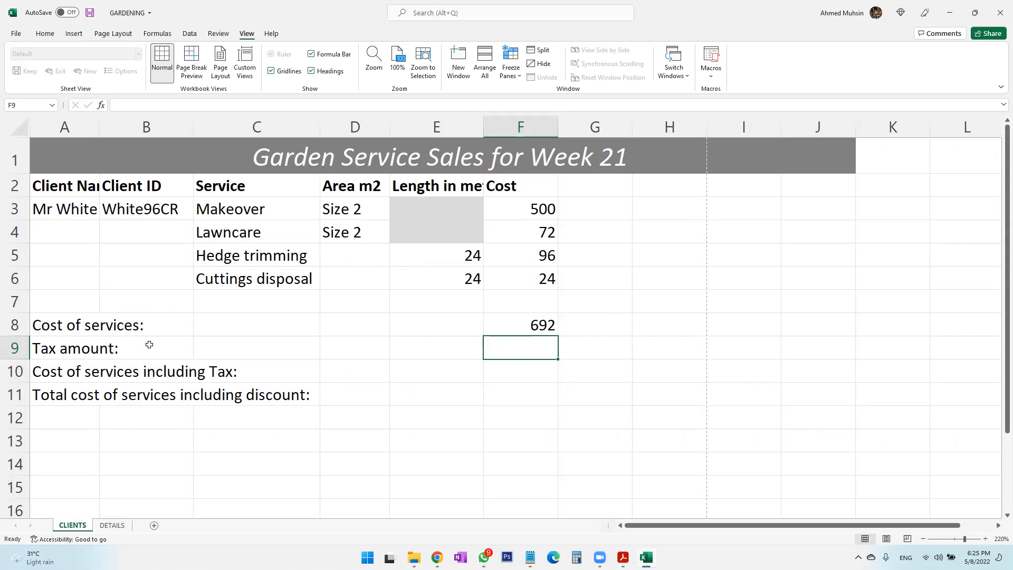
# Calculate the tax amount in F9 of the CLIENTS sheet with the formula =F8*DETAILS!D12.
pyautogui.click(111, 525)
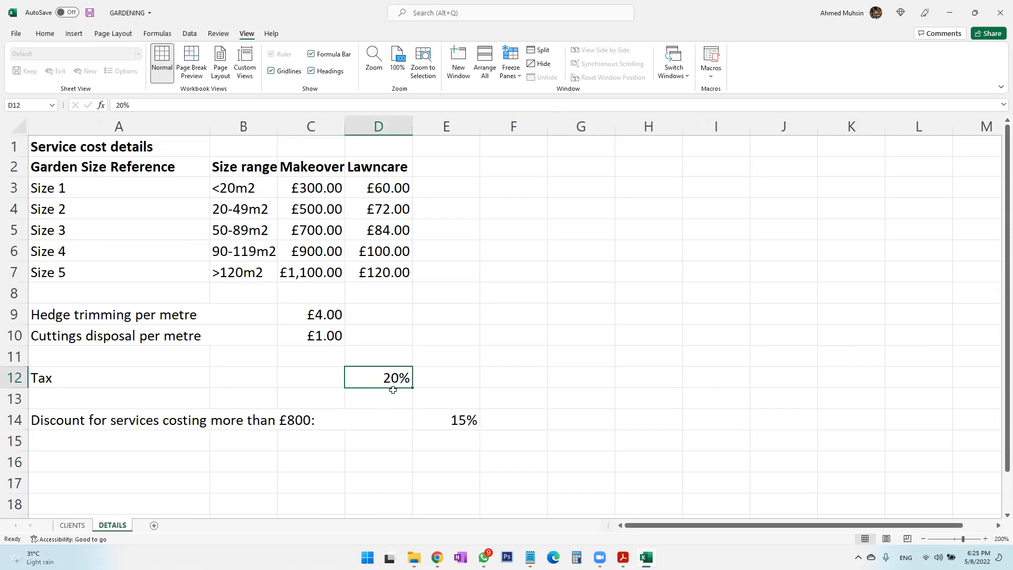
pyautogui.click(71, 525)
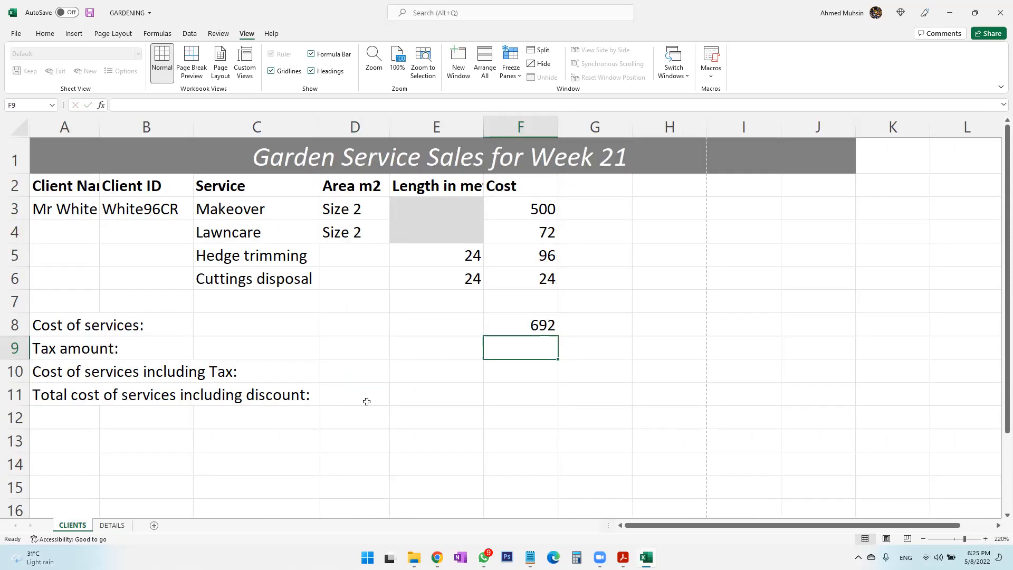
pyautogui.write('=')
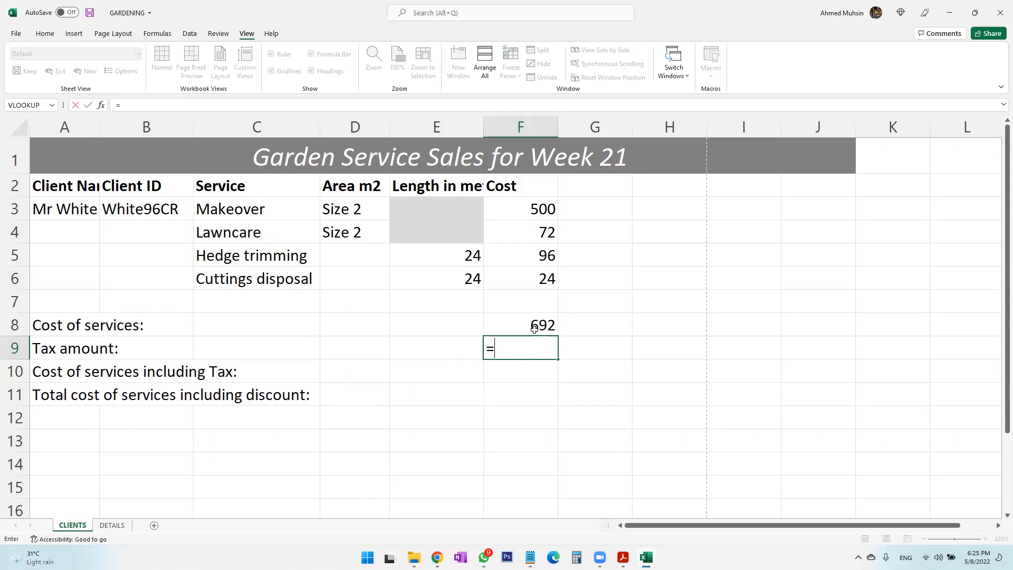
pyautogui.click(534, 328)
pyautogui.write('*')
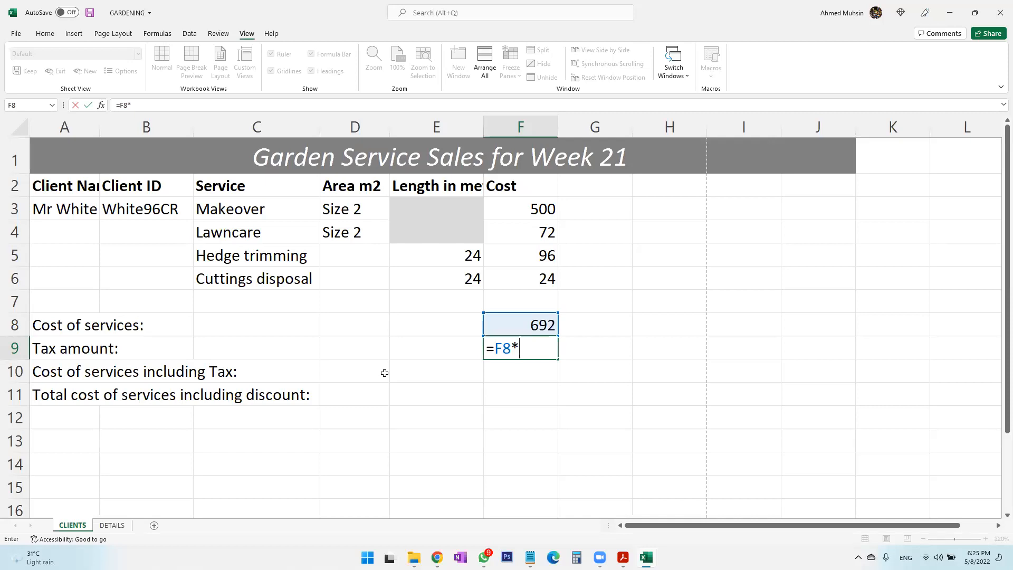
pyautogui.click(112, 525)
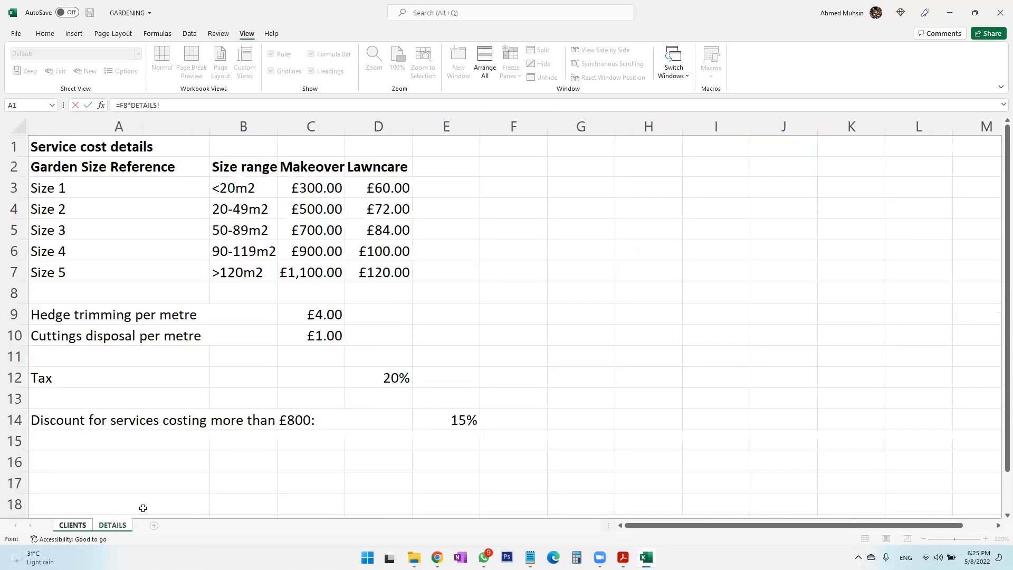
pyautogui.click(382, 381)
pyautogui.press('Return')
pyautogui.click(541, 351)
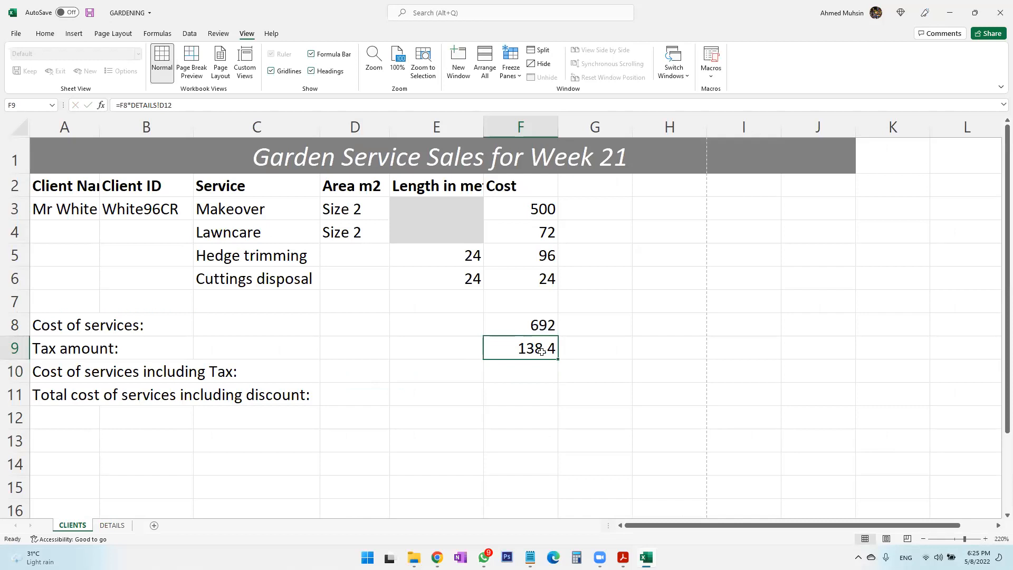
# Check the tax requirement in the practical paper and calculate the cost including tax in F10 of the CLIENTS sheet with =F8+F9.
pyautogui.hotkey('alt', 'Tab')
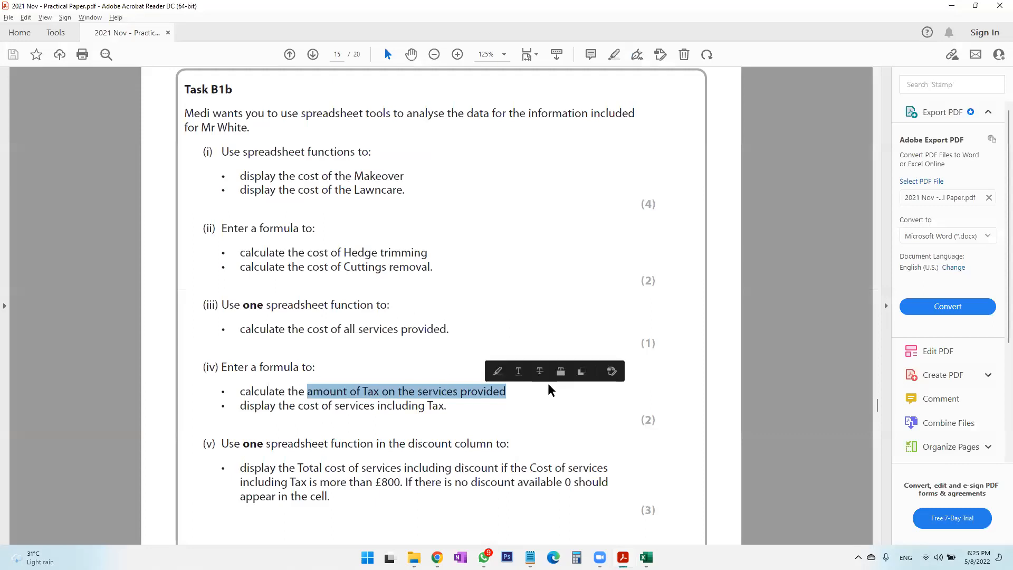
pyautogui.hotkey('alt', 'Tab')
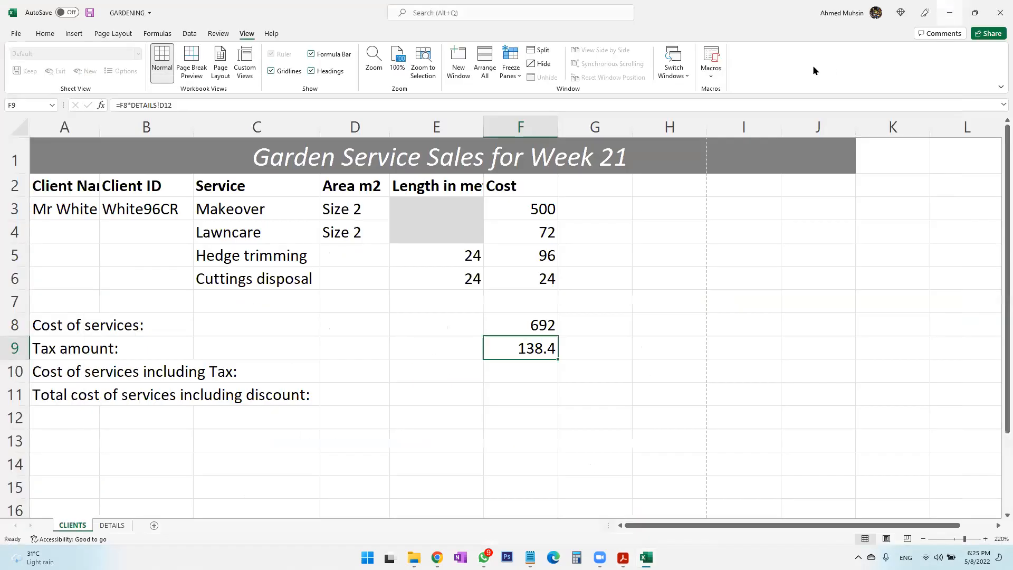
pyautogui.click(514, 370)
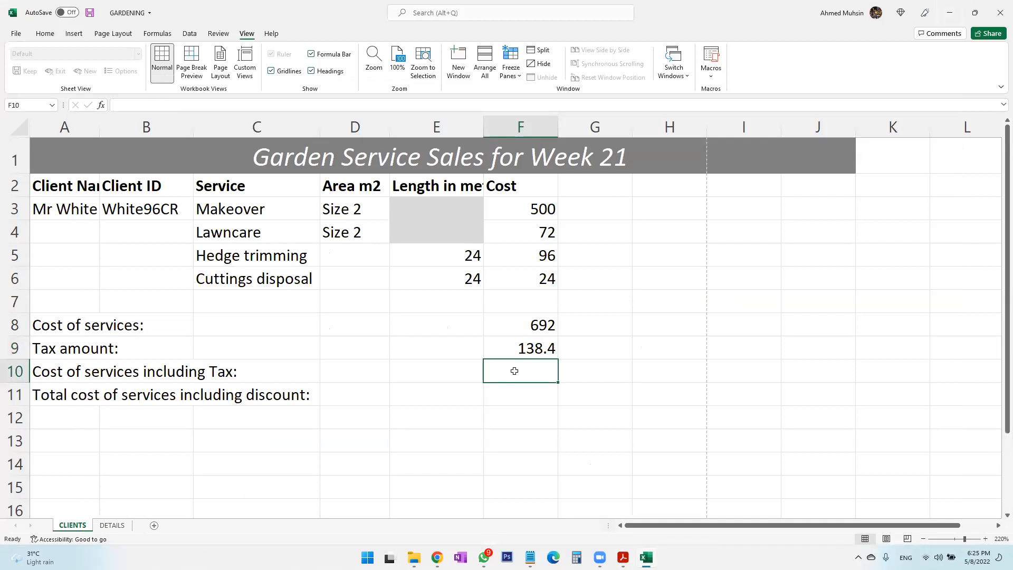
pyautogui.write('=')
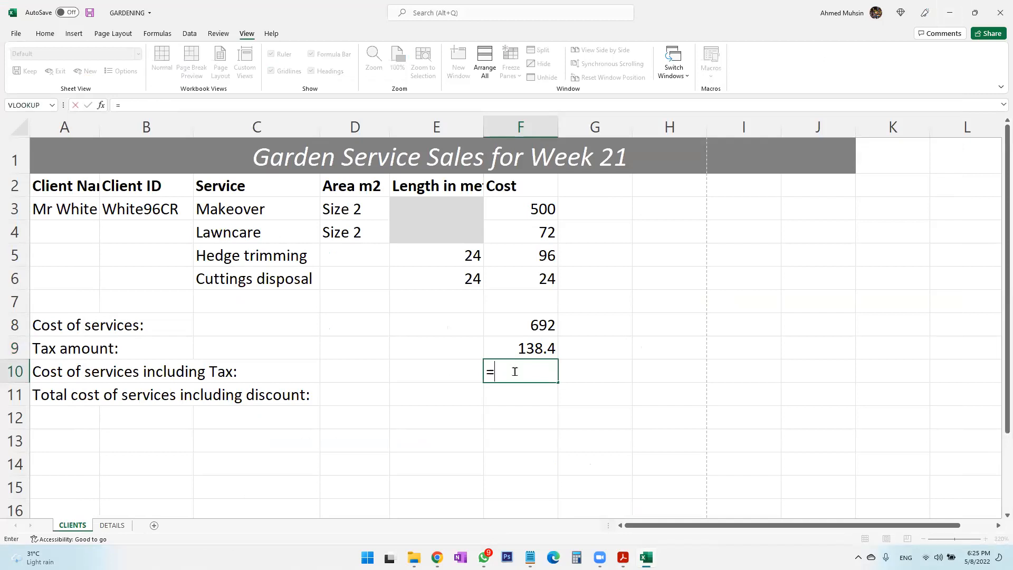
pyautogui.click(530, 326)
pyautogui.write('+')
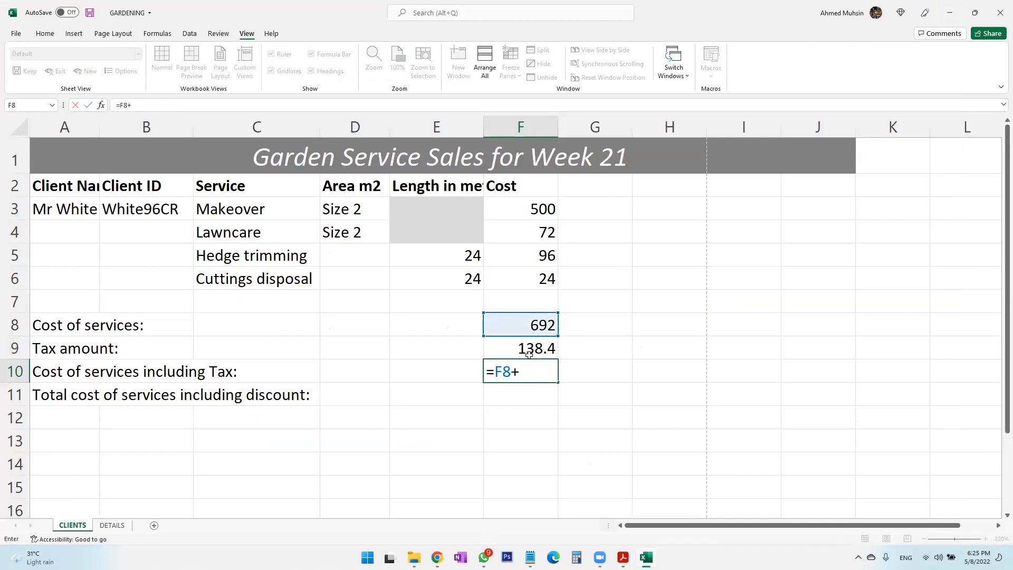
pyautogui.click(529, 352)
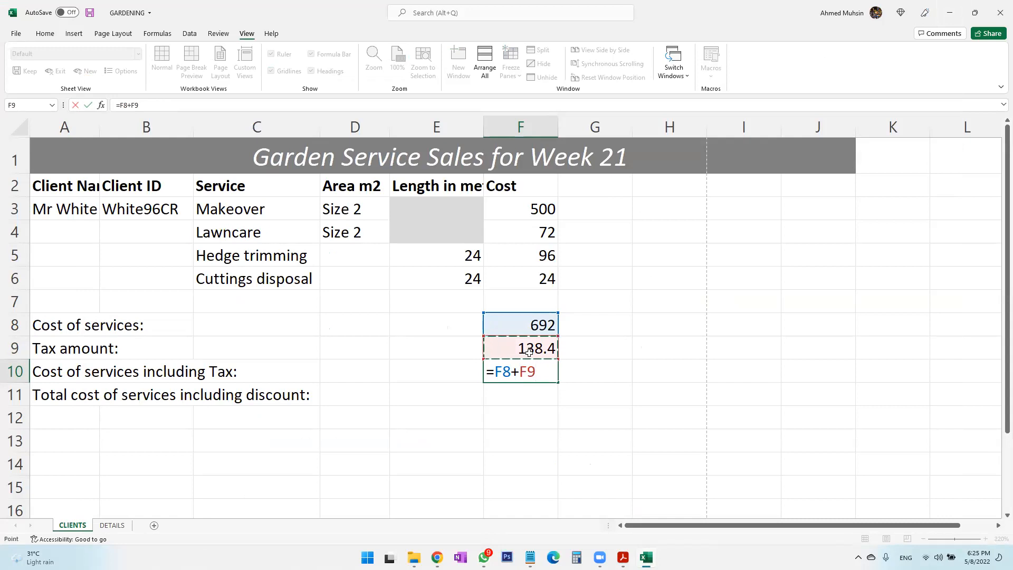
pyautogui.write(')')
pyautogui.press('BackSpace')
pyautogui.press('Return')
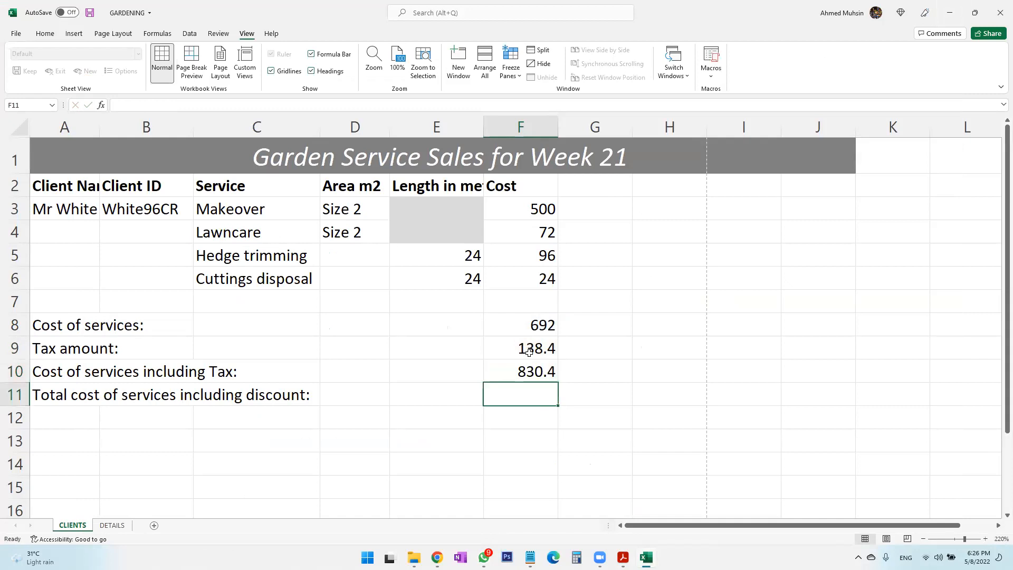
pyautogui.click(528, 372)
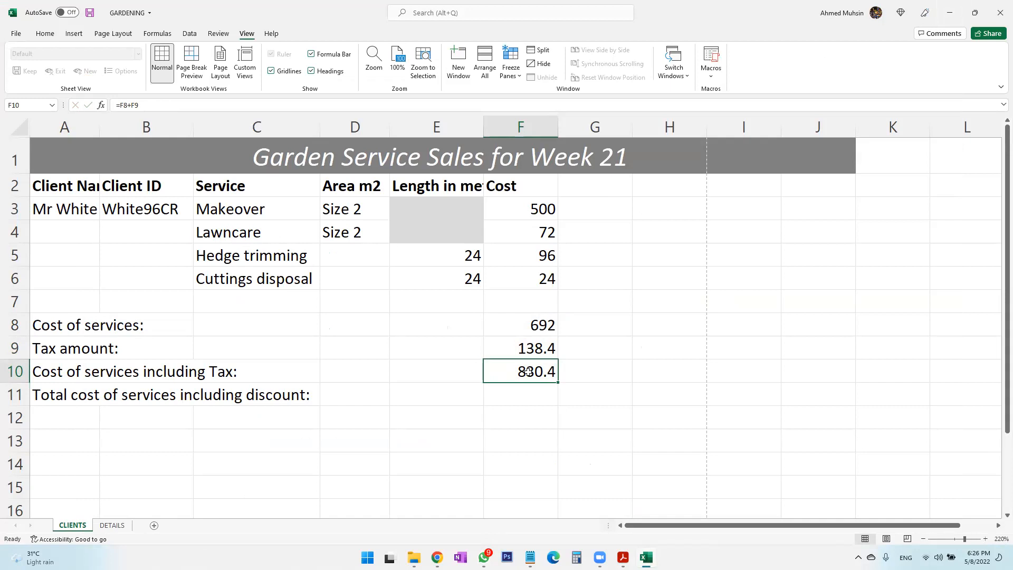
# Switch to the practical paper in Acrobat Reader and read the discount requirement in part (v) of Task B1b.
pyautogui.hotkey('alt', 'Tab')
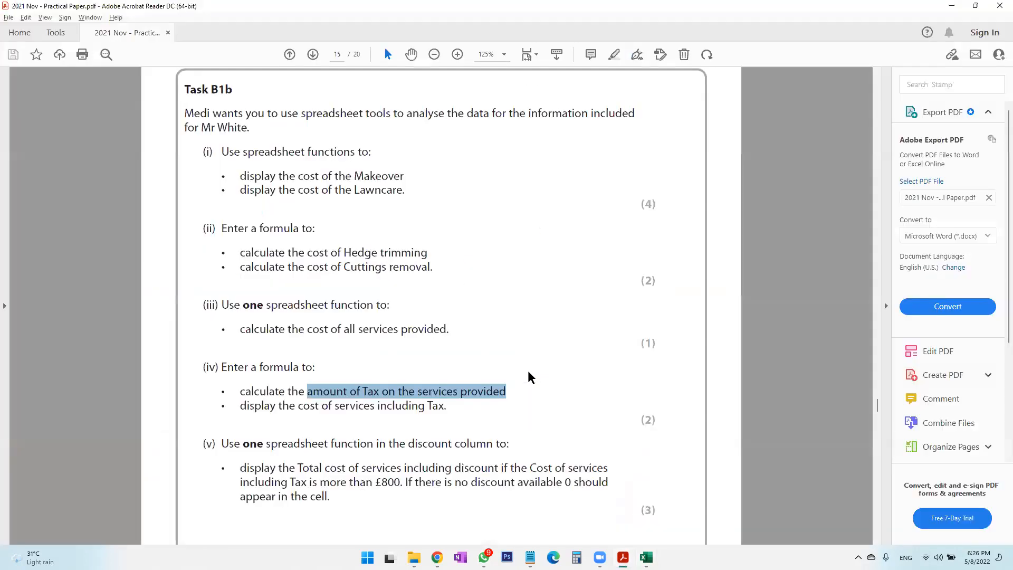
pyautogui.scroll(-3, 528, 372)
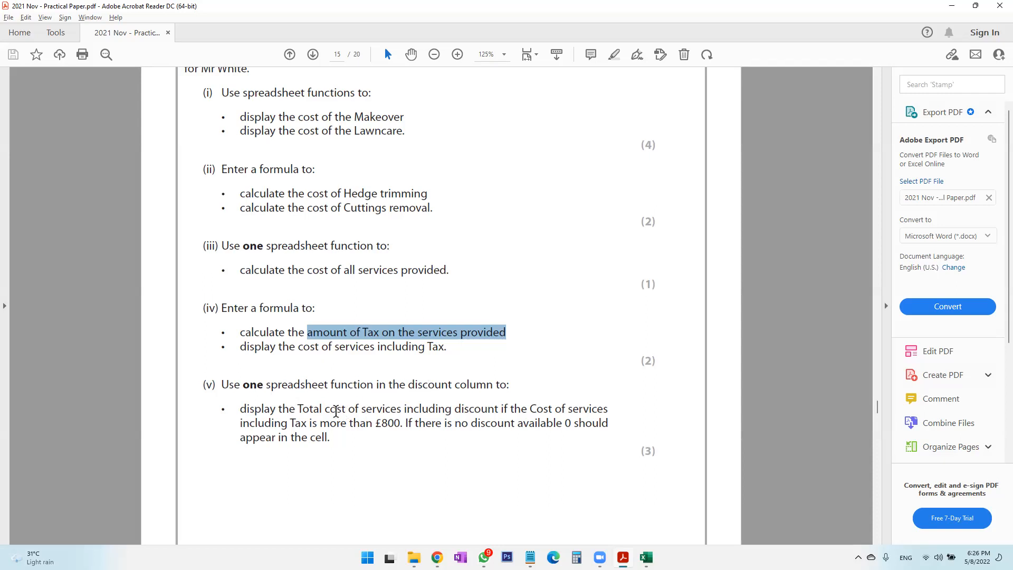
pyautogui.moveTo(337, 410); pyautogui.dragTo(482, 415)
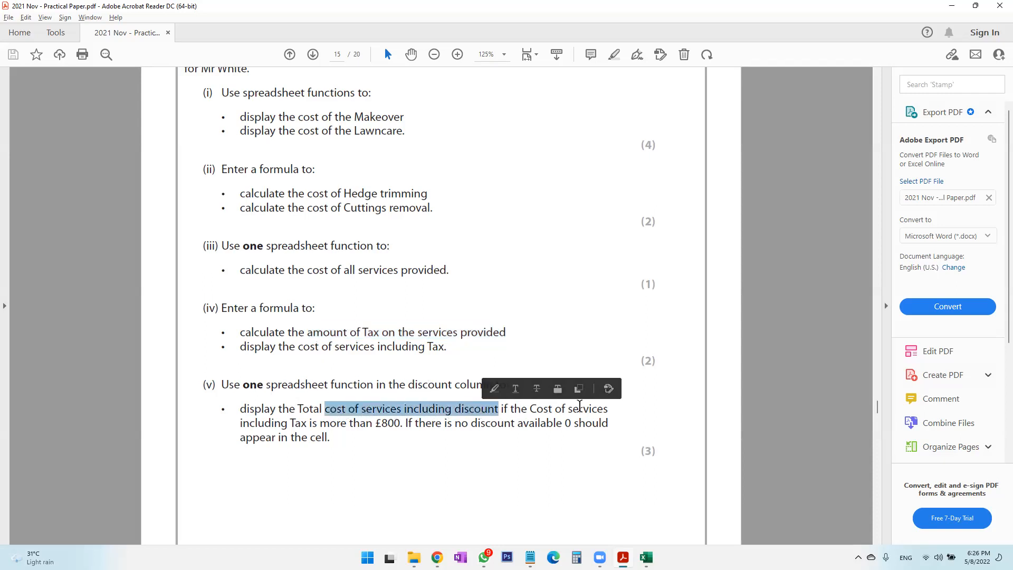
pyautogui.moveTo(319, 424); pyautogui.dragTo(406, 427)
pyautogui.moveTo(471, 423); pyautogui.dragTo(578, 424)
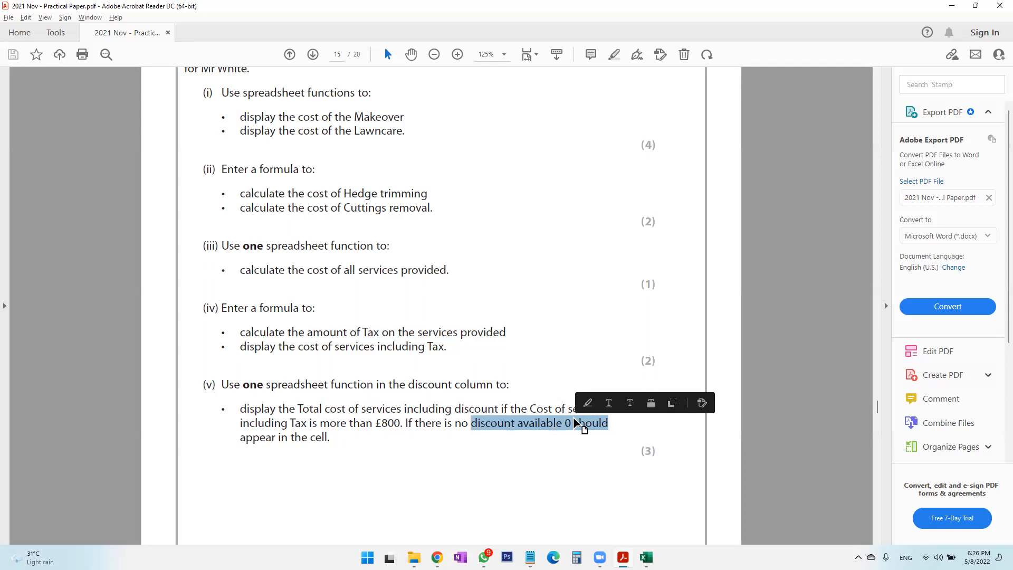
pyautogui.click(499, 461)
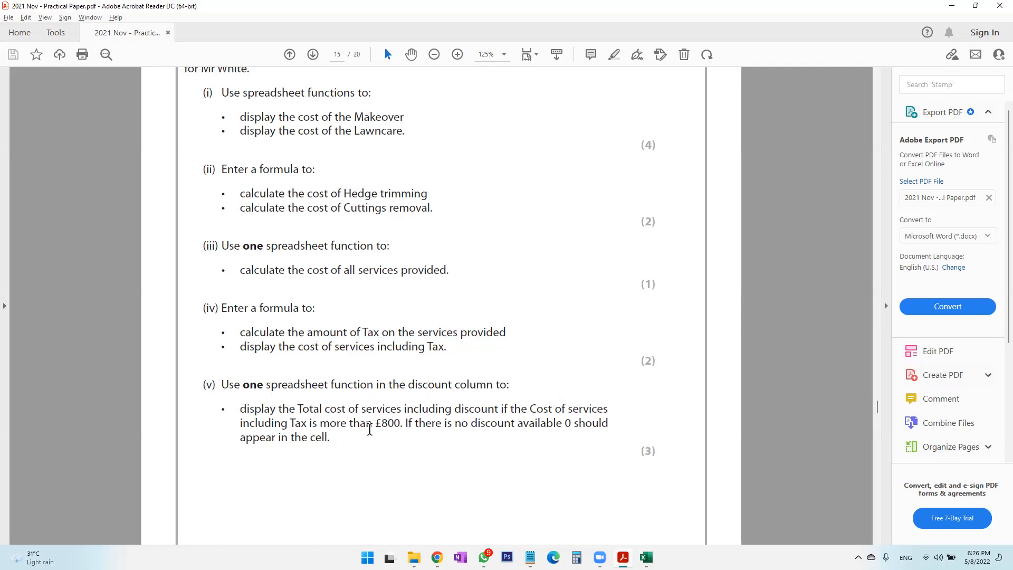
# Check the discount rate in E14 of the DETAILS sheet against the requirement in the practical paper.
pyautogui.hotkey('alt', 'Tab')
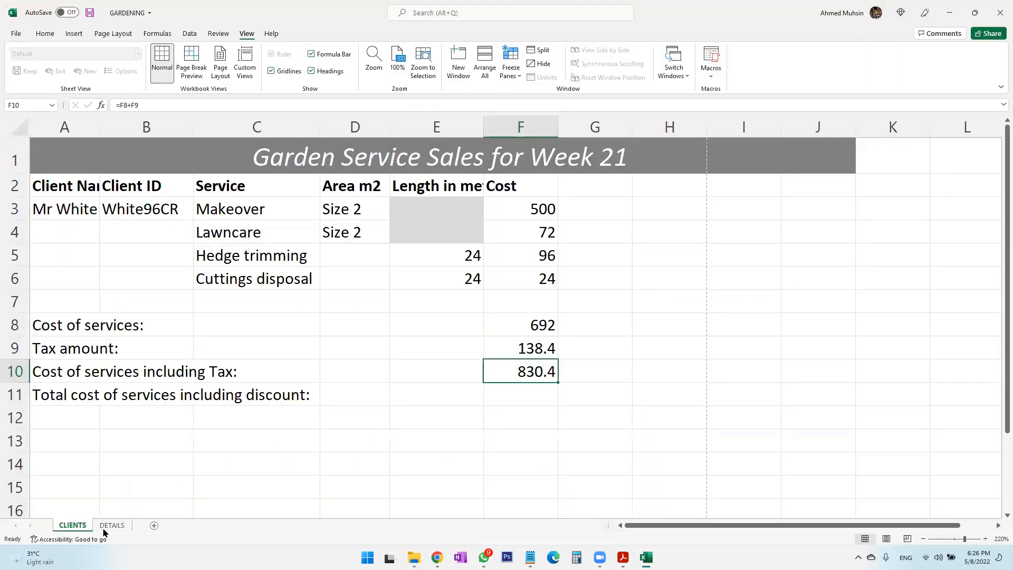
pyautogui.click(110, 527)
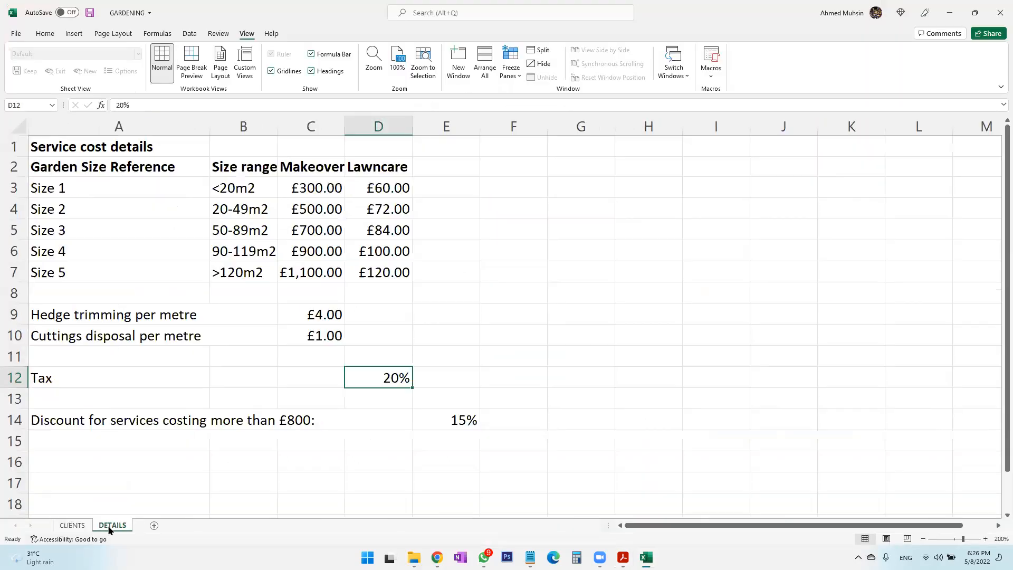
pyautogui.click(439, 426)
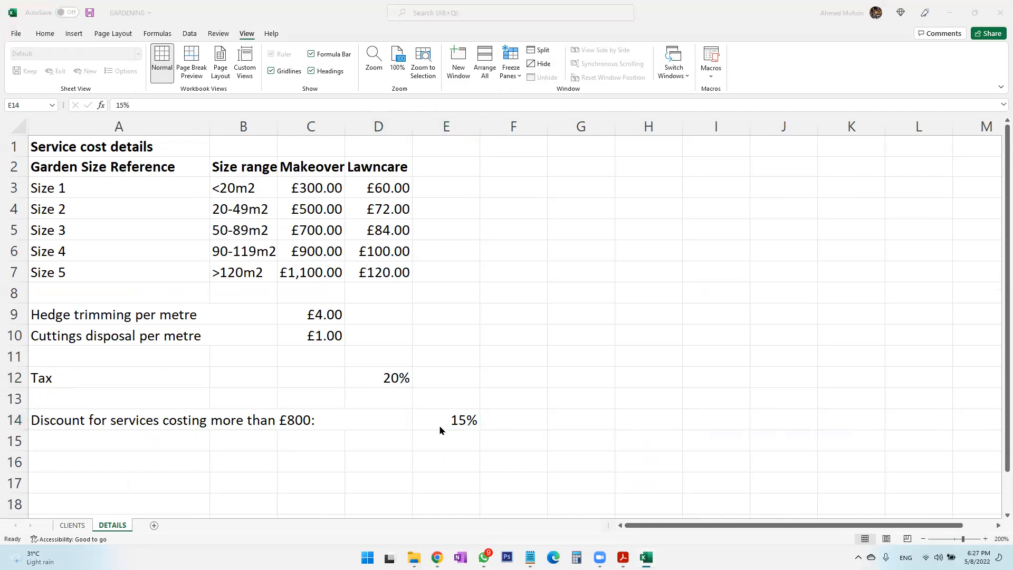
pyautogui.hotkey('alt', 'Tab')
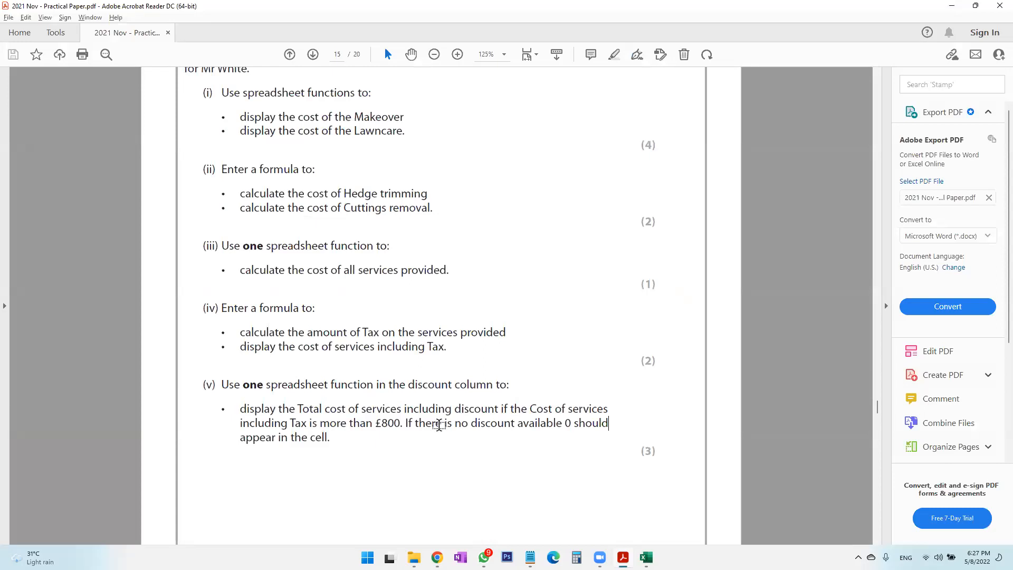
pyautogui.hotkey('alt', 'Tab')
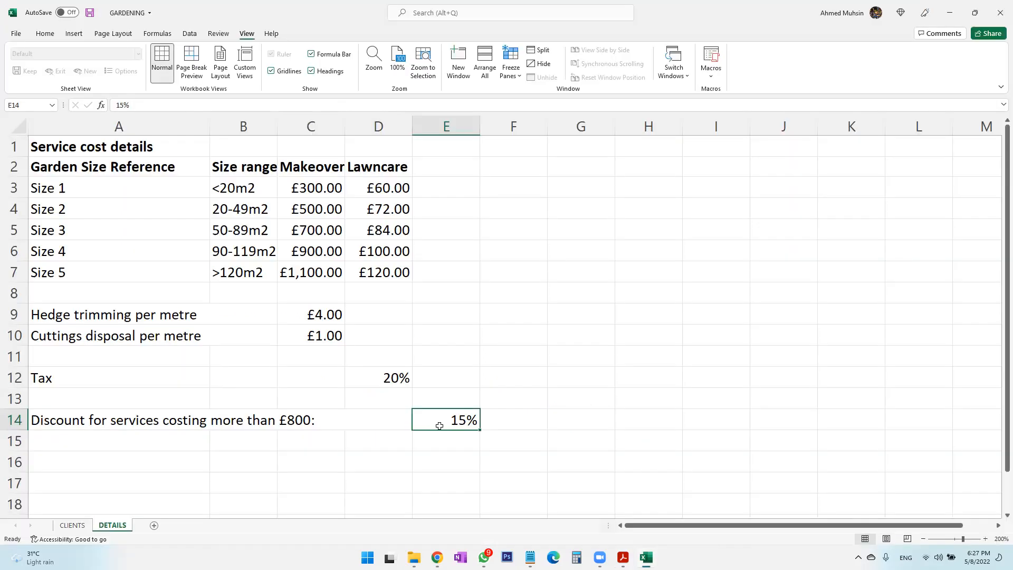
# Try an IF function in F11 of the CLIENTS sheet with the logical test F10>800.
pyautogui.click(77, 527)
pyautogui.click(509, 399)
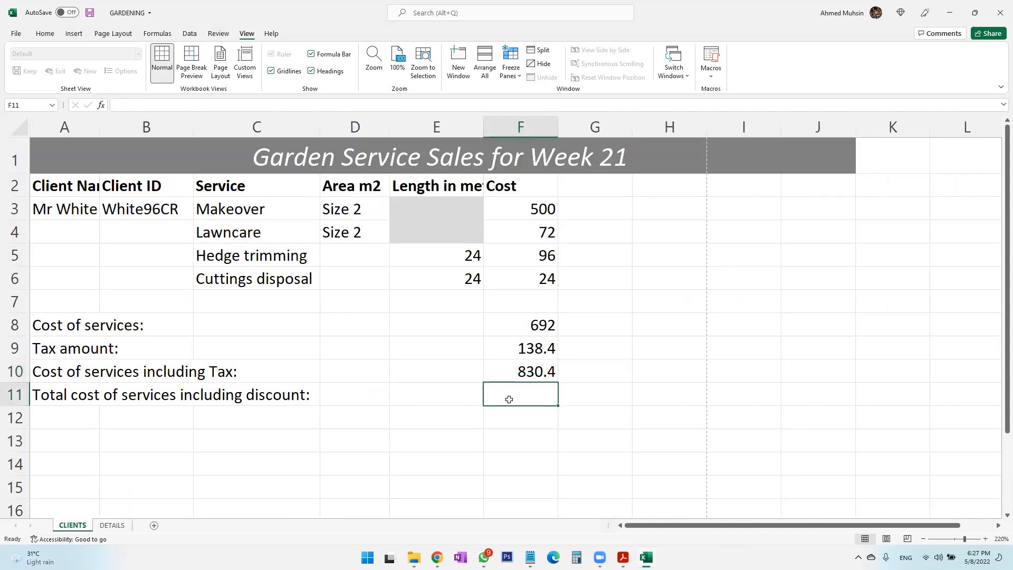
pyautogui.click(100, 105)
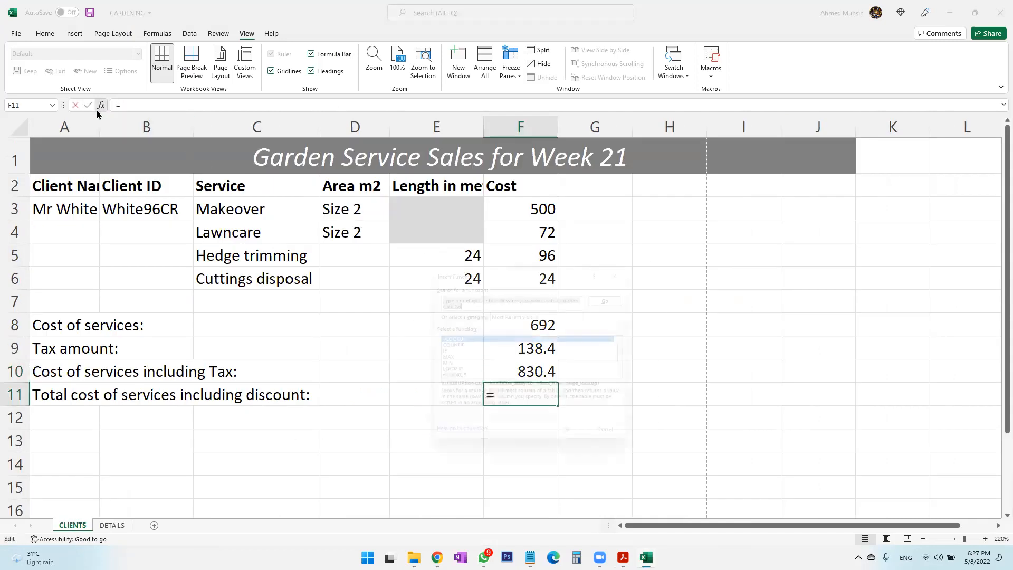
pyautogui.doubleClick(444, 352)
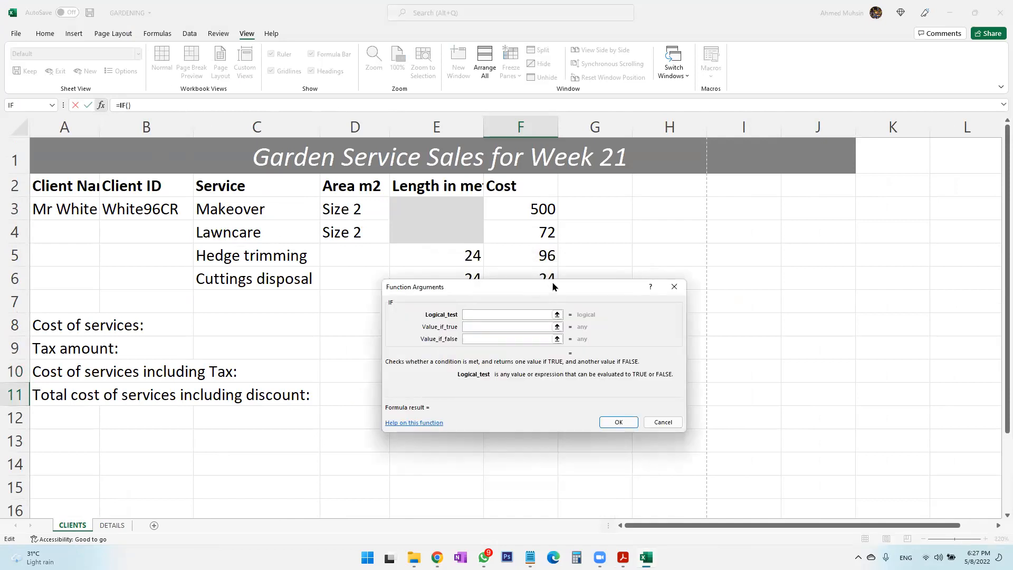
pyautogui.moveTo(554, 286); pyautogui.dragTo(631, 159)
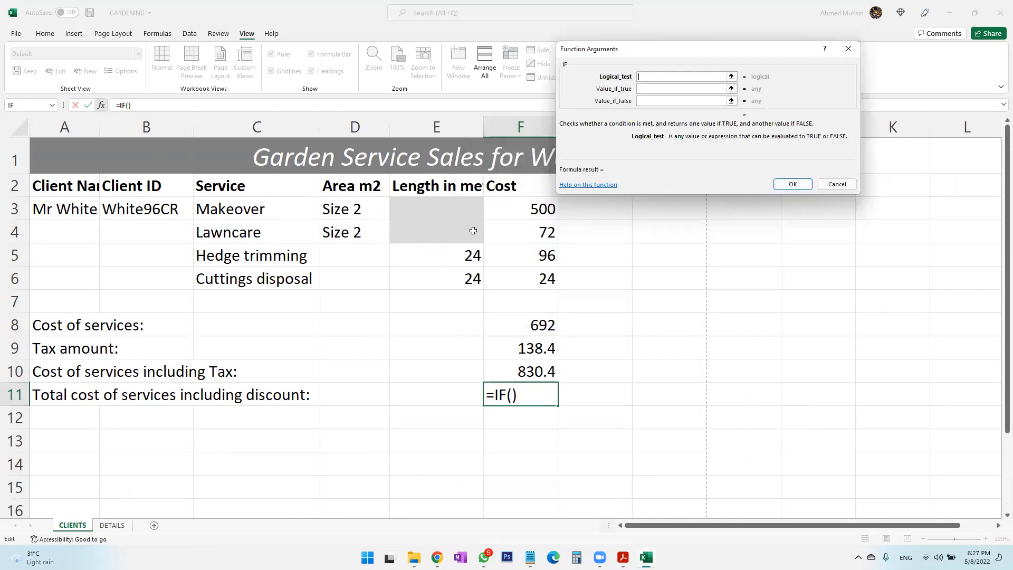
pyautogui.click(525, 373)
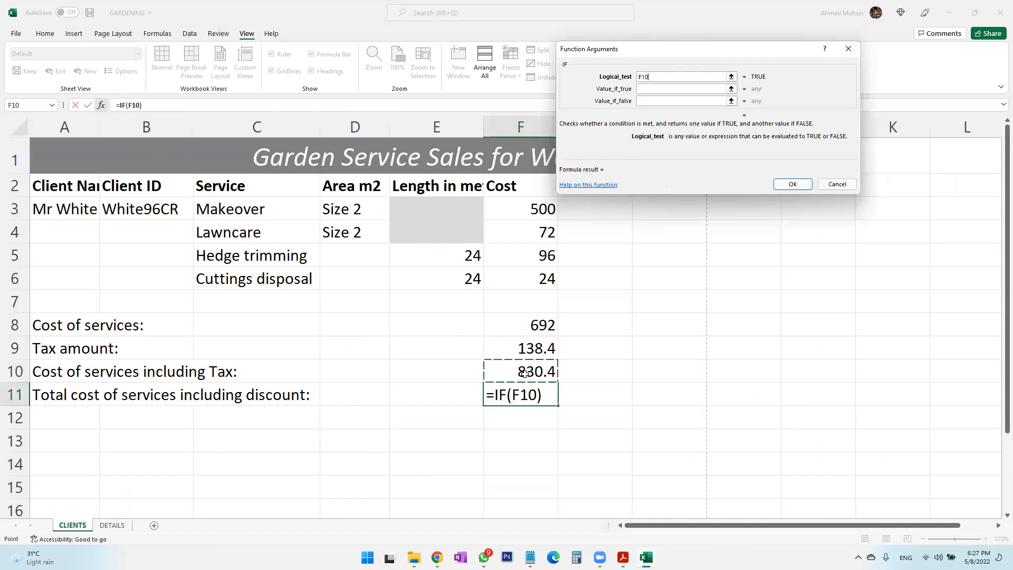
pyautogui.write('>800')
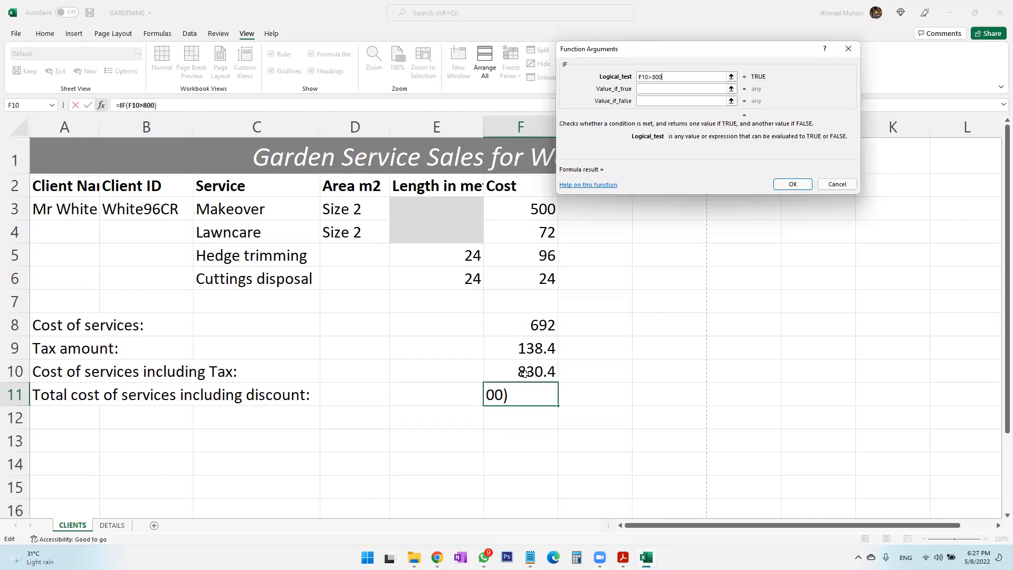
# Set the IF function's value if true to F10-(F10*DETAILS!E14).
pyautogui.click(665, 90)
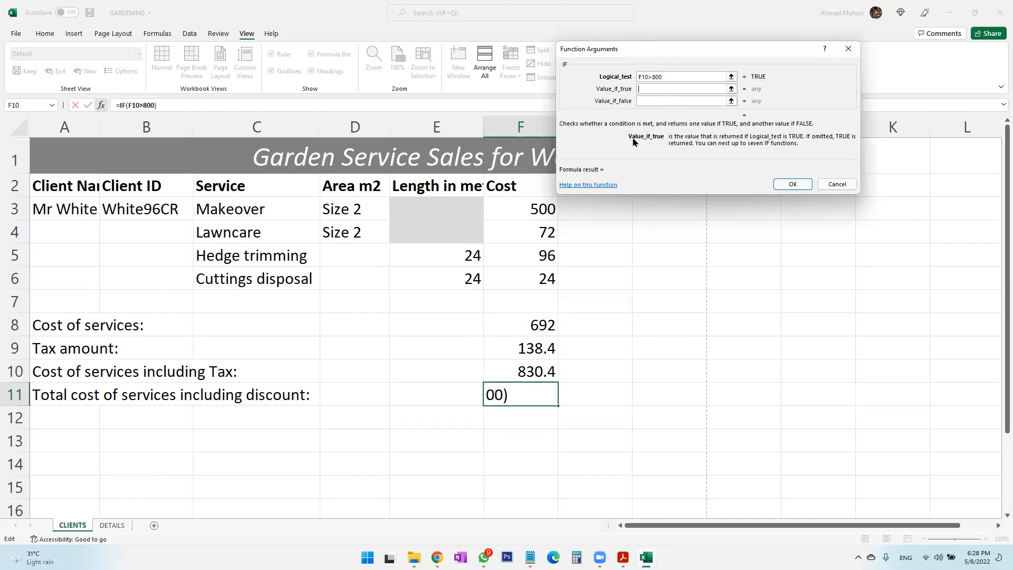
pyautogui.click(521, 372)
pyautogui.write('-')
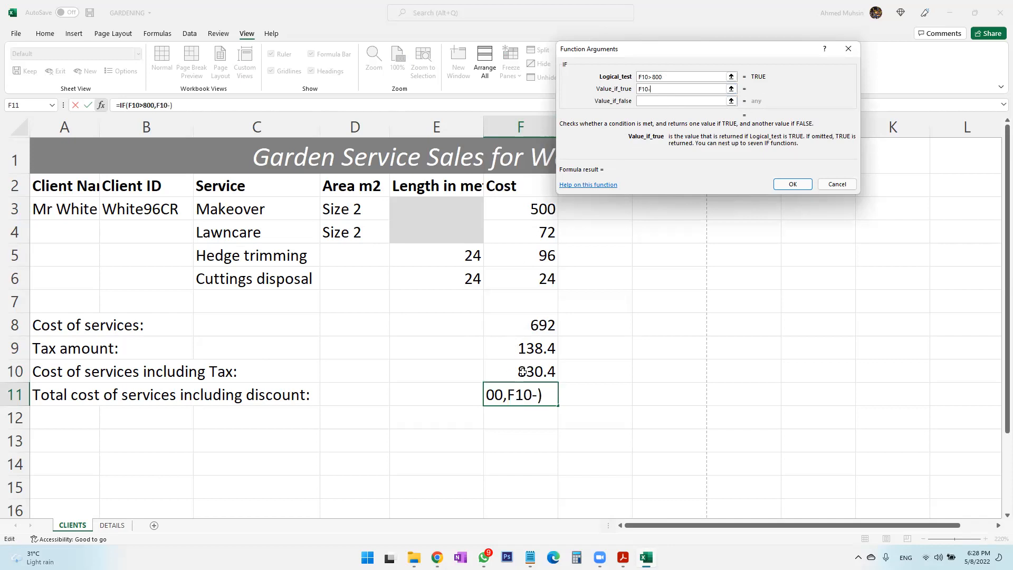
pyautogui.write('(')
pyautogui.click(522, 372)
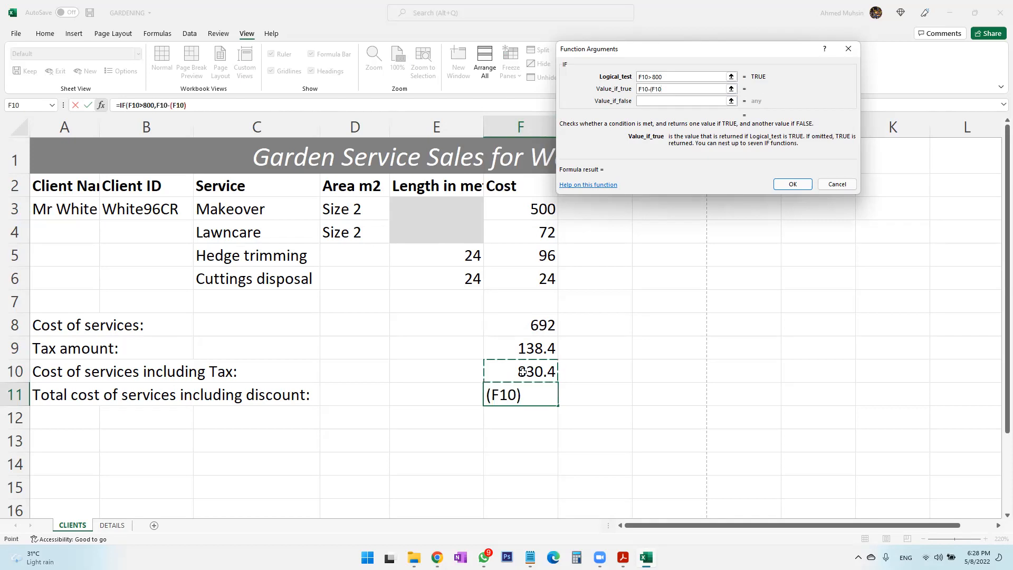
pyautogui.write('*')
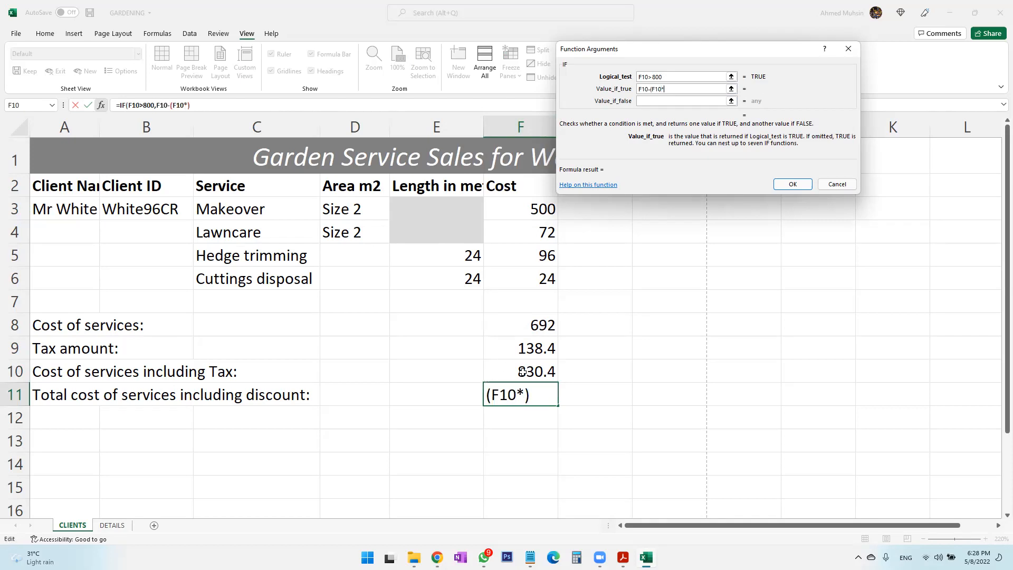
pyautogui.click(112, 525)
pyautogui.click(465, 420)
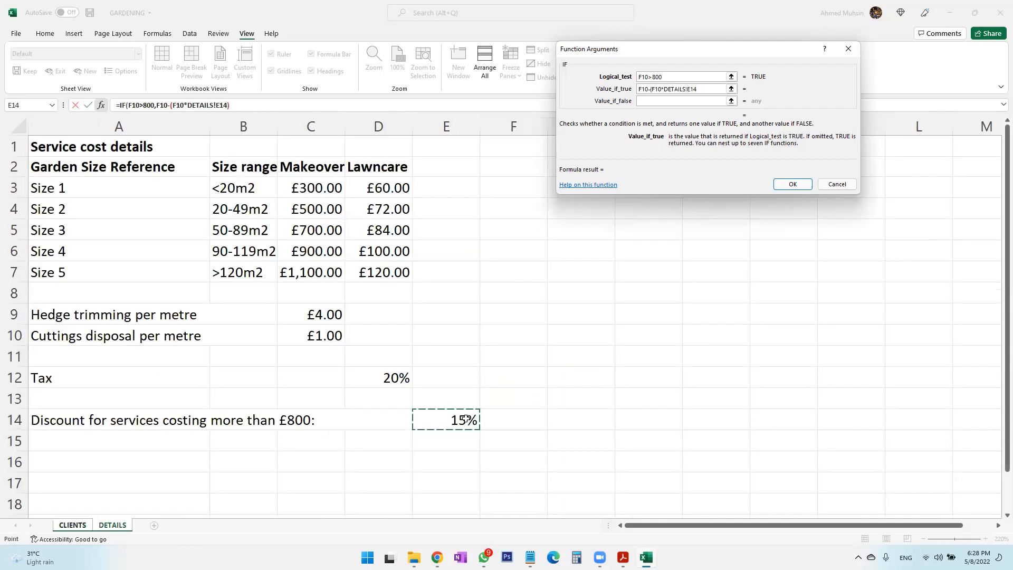
pyautogui.write(')')
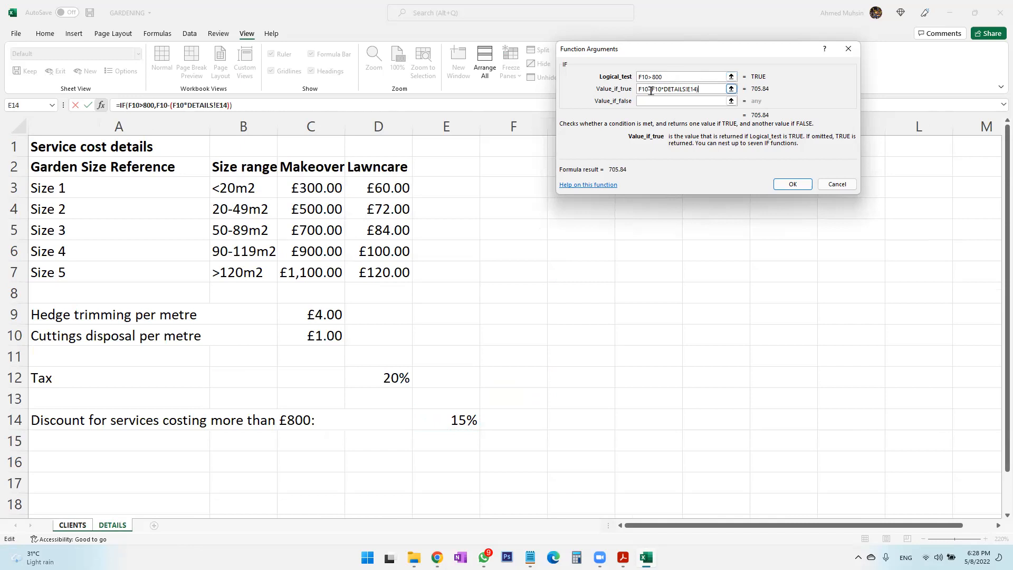
# Complete the IF function with 0 as the value if false and clear F11 of the CLIENTS sheet.
pyautogui.click(673, 101)
pyautogui.click(662, 101)
pyautogui.click(664, 77)
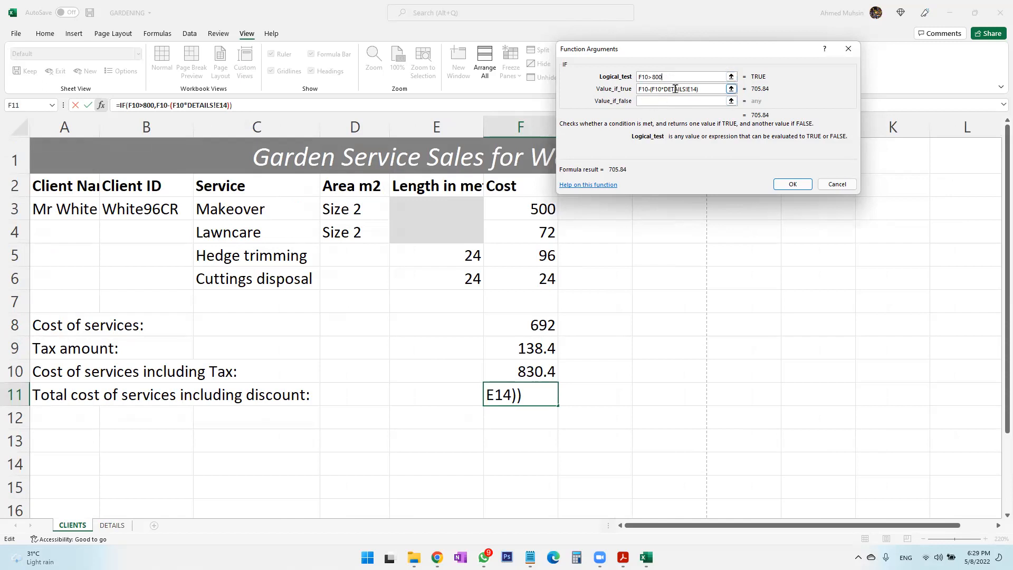
pyautogui.click(703, 89)
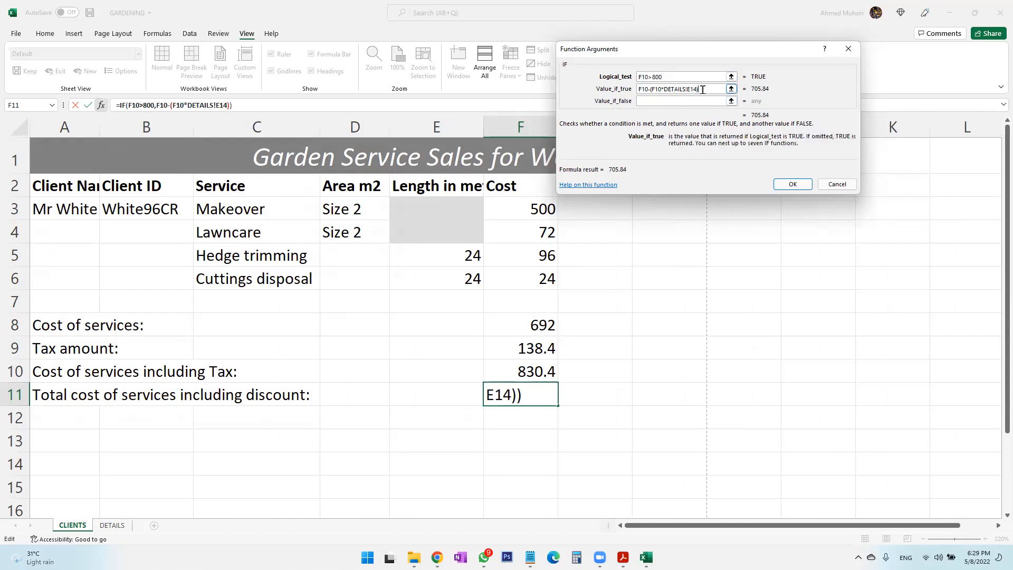
pyautogui.click(684, 101)
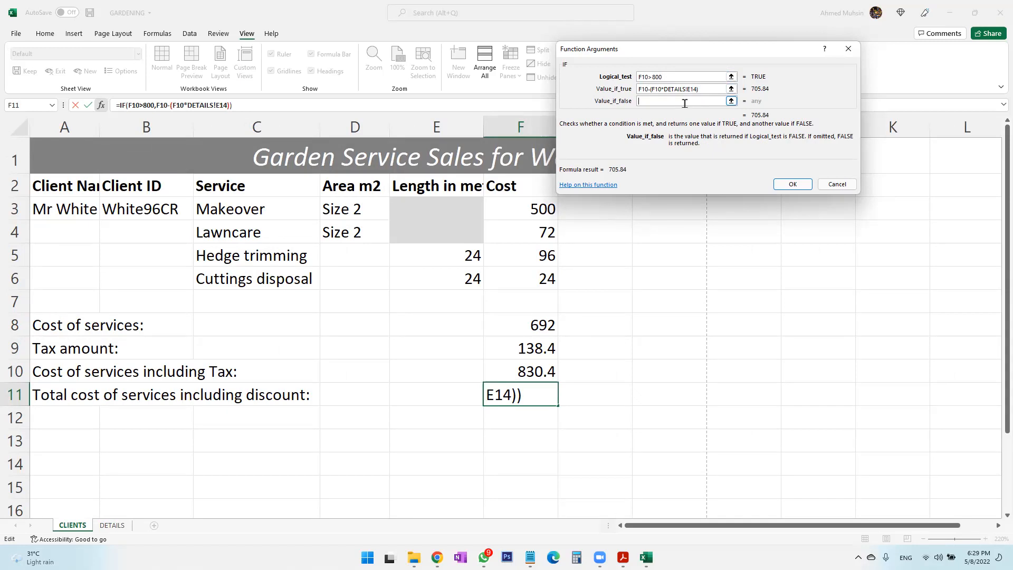
pyautogui.write('0')
pyautogui.click(793, 184)
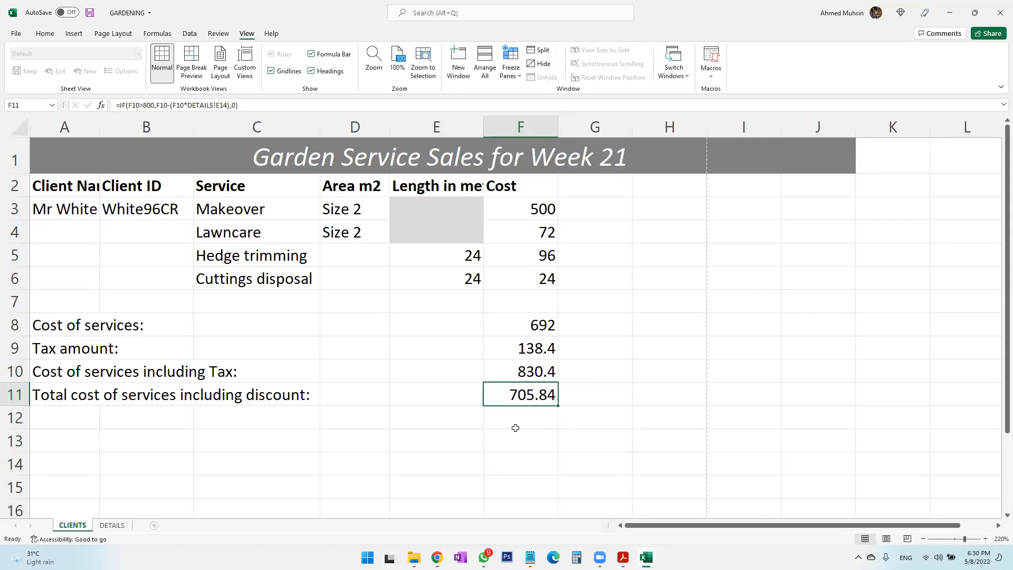
pyautogui.press('Delete')
pyautogui.click(585, 418)
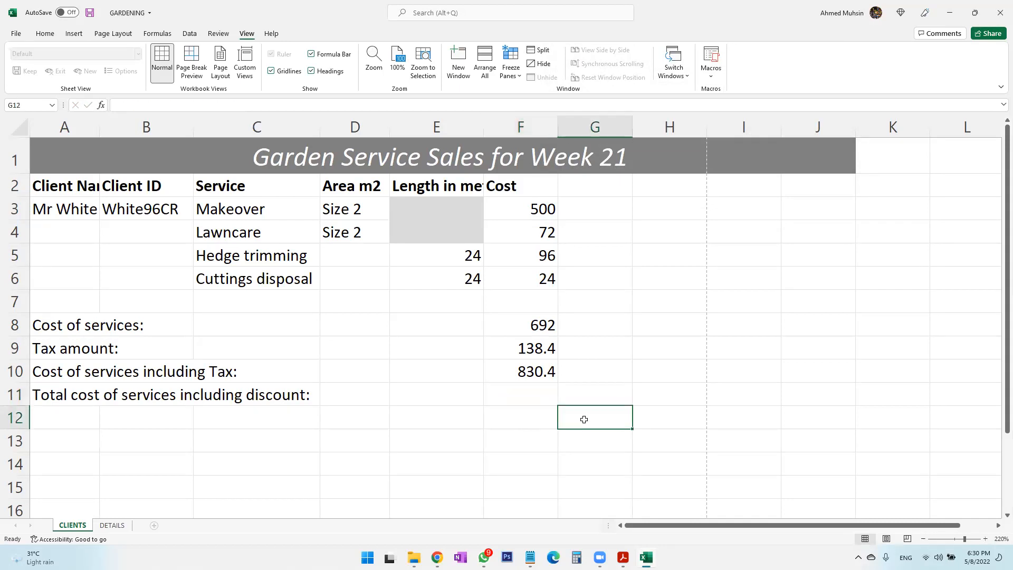
# Switch to a new blank Notepad document and write 830 and 15% discount on separate lines.
pyautogui.press('super')
pyautogui.write('notepad')
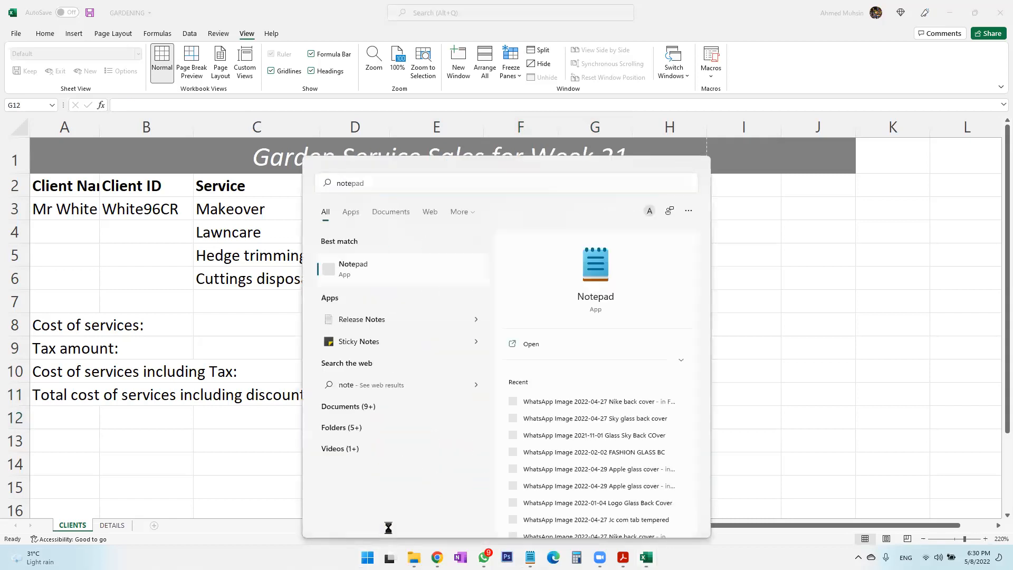
pyautogui.press('Escape')
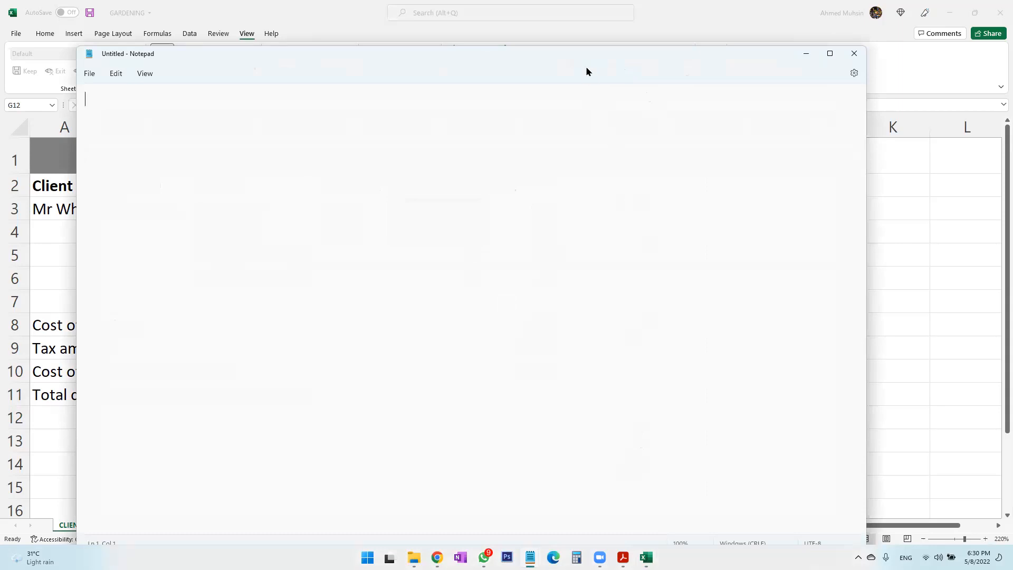
pyautogui.moveTo(585, 67); pyautogui.dragTo(605, 433)
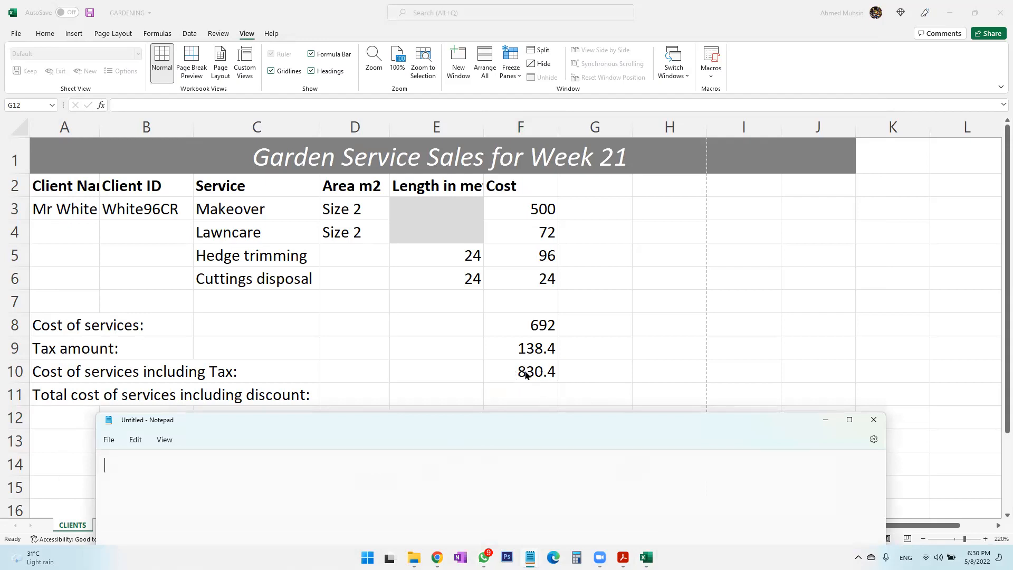
pyautogui.write('830 1')
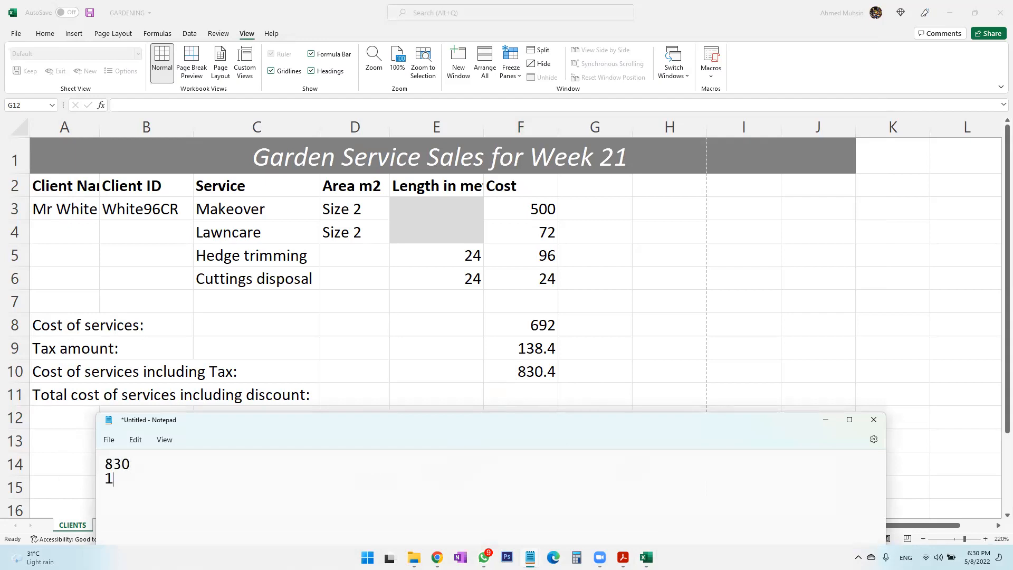
pyautogui.write('5% discount')
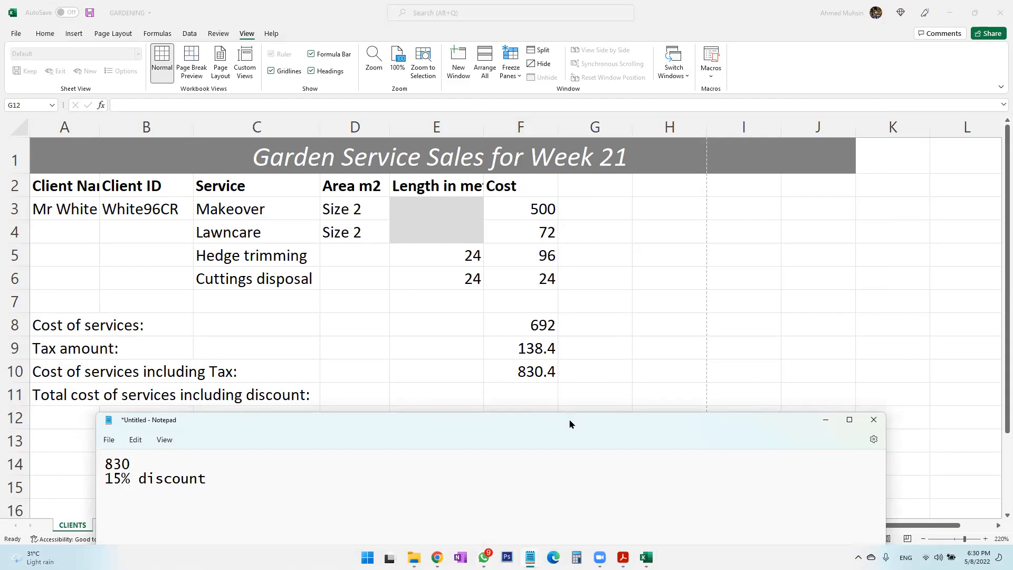
# Write the worked calculation 830-(15%*830) beneath the two Notepad lines, after a blank line.
pyautogui.moveTo(569, 423); pyautogui.dragTo(570, 366)
pyautogui.press('Return')
pyautogui.press('Return')
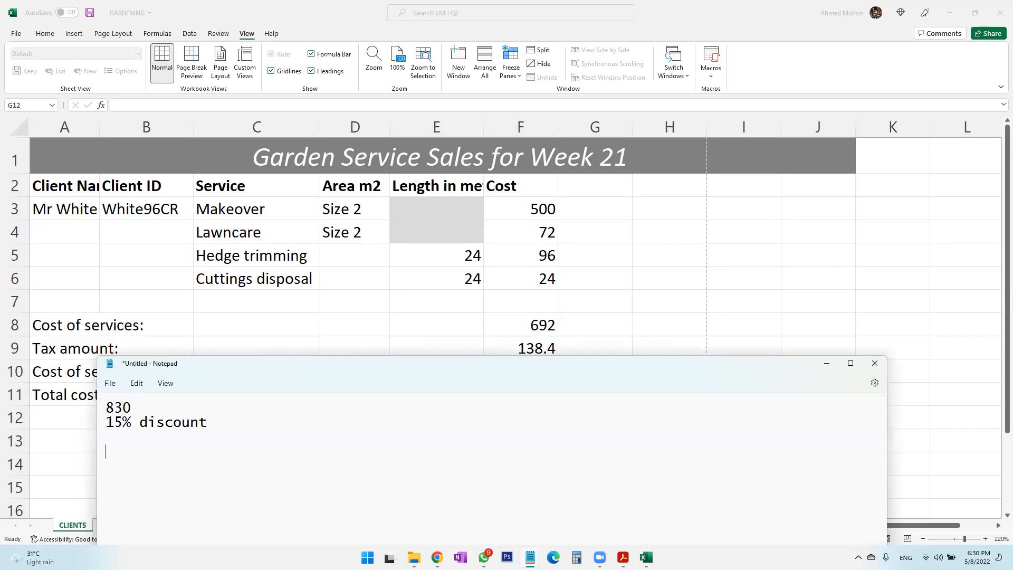
pyautogui.write('830-(15%*8')
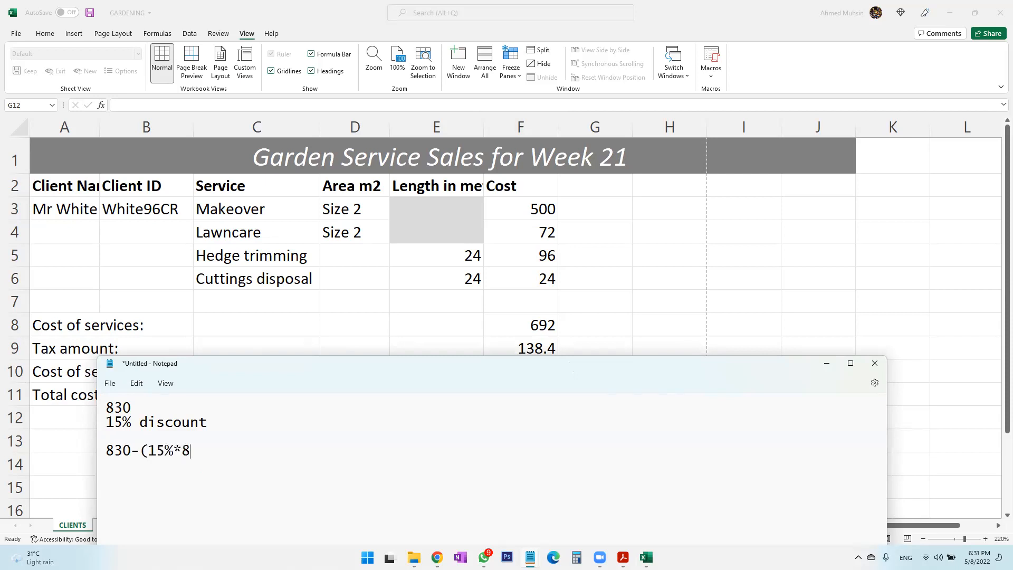
pyautogui.write('30)')
pyautogui.moveTo(134, 407); pyautogui.dragTo(106, 406)
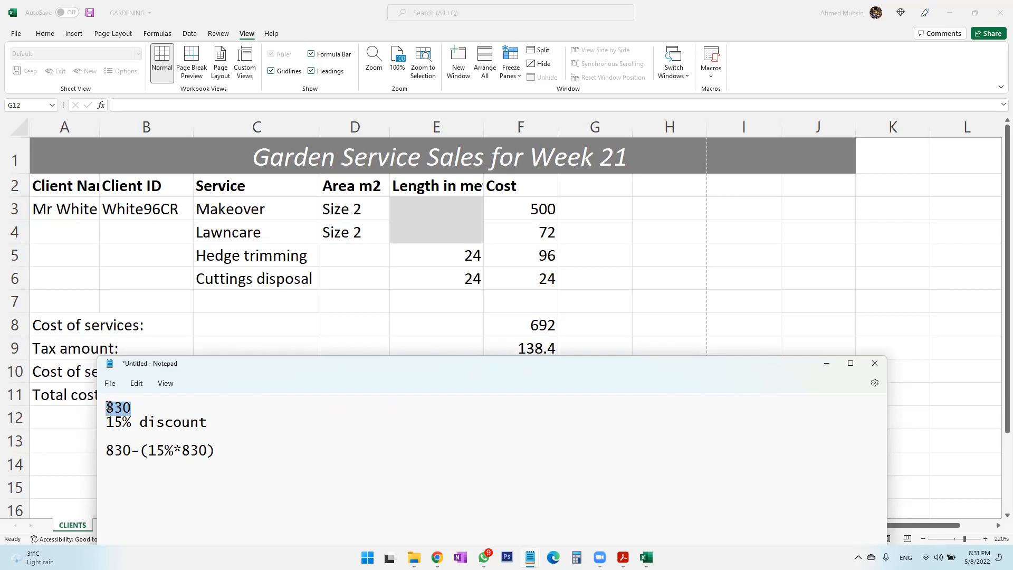
pyautogui.click(115, 421)
# Return to the GARDENING workbook in Excel and start an IF function in F11 of the CLIENTS sheet with the logical test F10>800.
pyautogui.hotkey('alt', 'Tab')
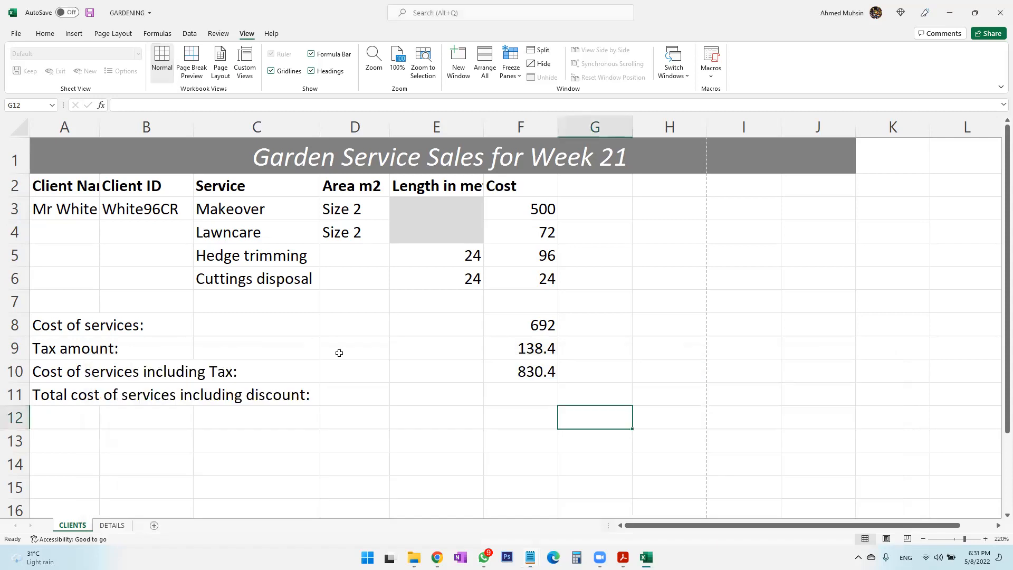
pyautogui.click(512, 399)
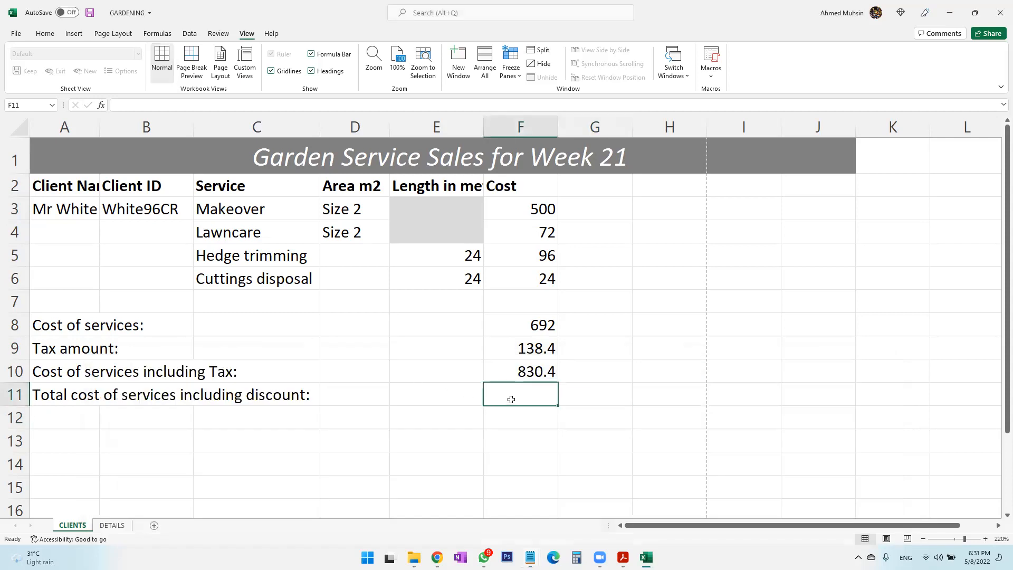
pyautogui.click(101, 105)
pyautogui.doubleClick(647, 101)
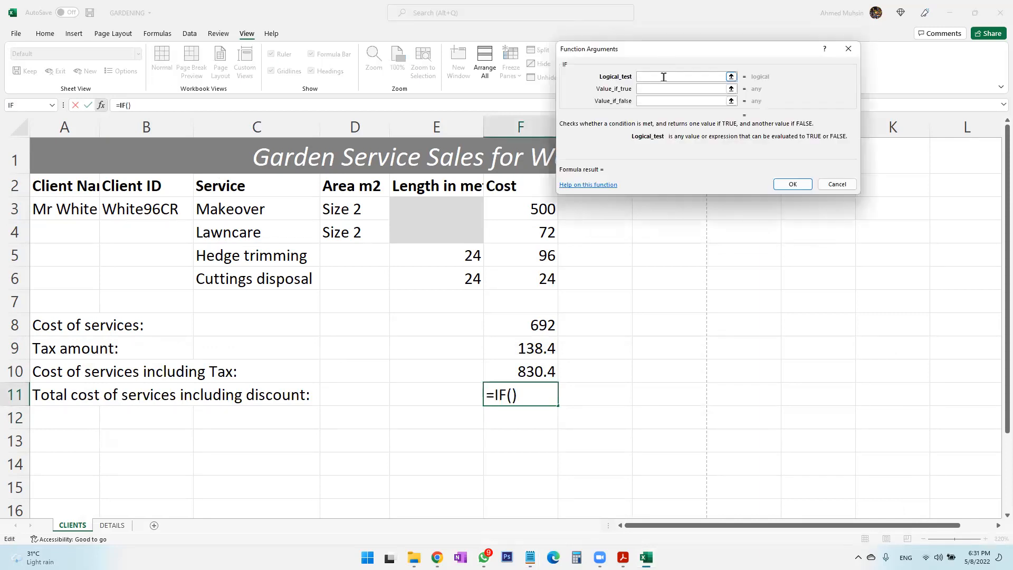
pyautogui.click(537, 376)
pyautogui.write('>800')
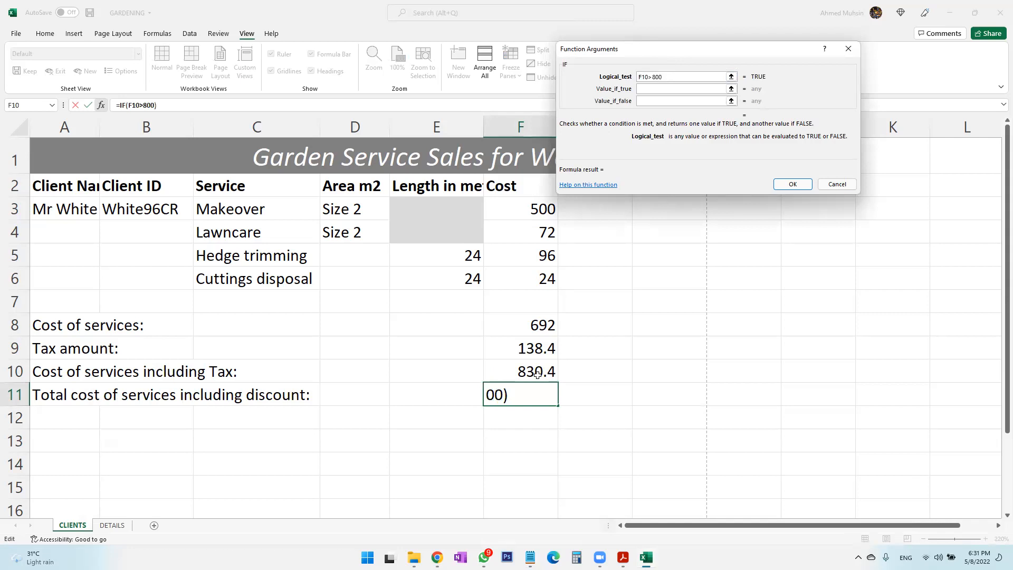
# Set the IF function's value if true to F10-(F10*DETAILS!E14), using the discount rate on the DETAILS sheet.
pyautogui.click(684, 89)
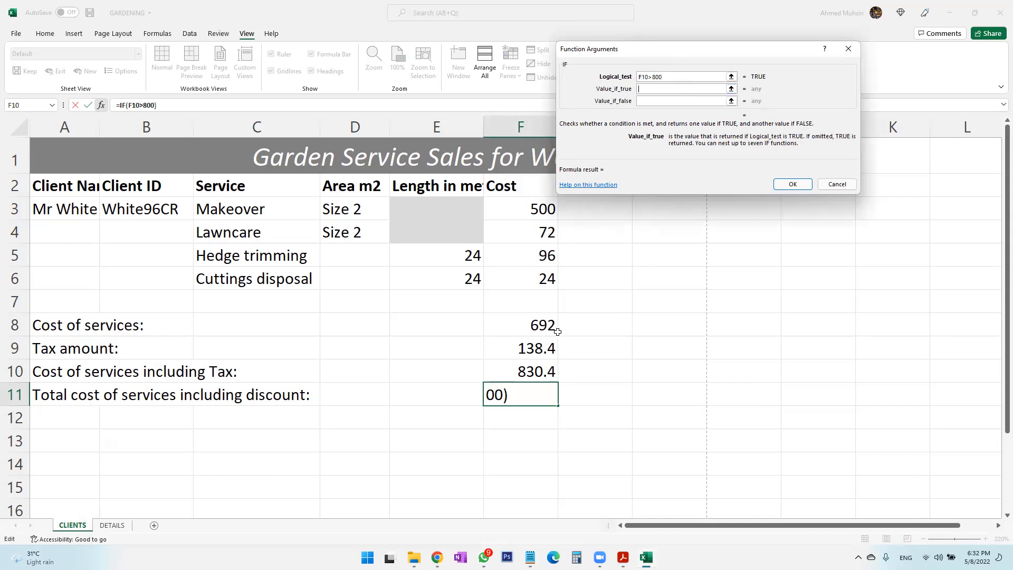
pyautogui.click(532, 374)
pyautogui.write('-(')
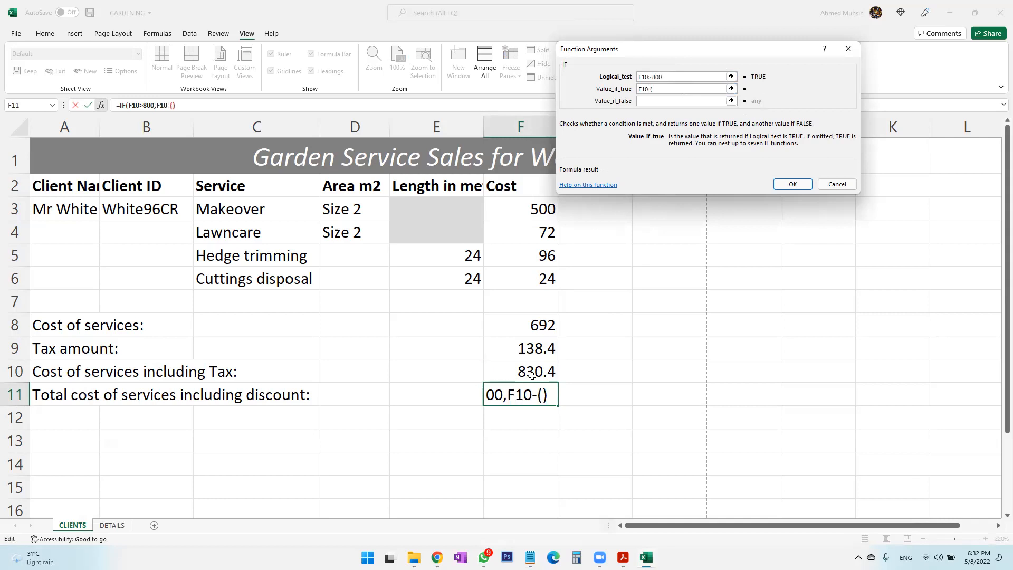
pyautogui.click(532, 375)
pyautogui.write('*15')
pyautogui.press('BackSpace')
pyautogui.press('BackSpace')
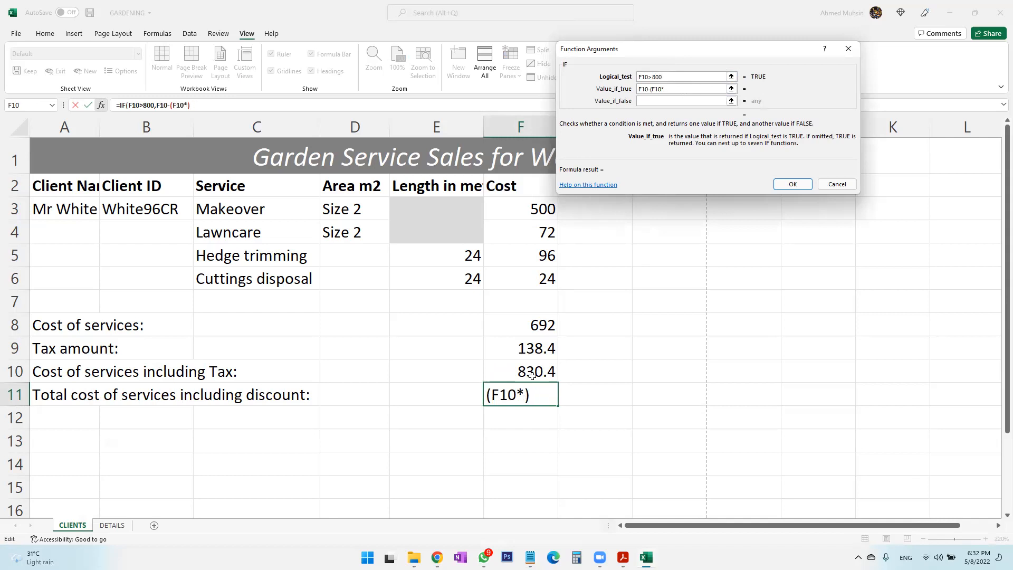
pyautogui.click(111, 526)
pyautogui.click(464, 415)
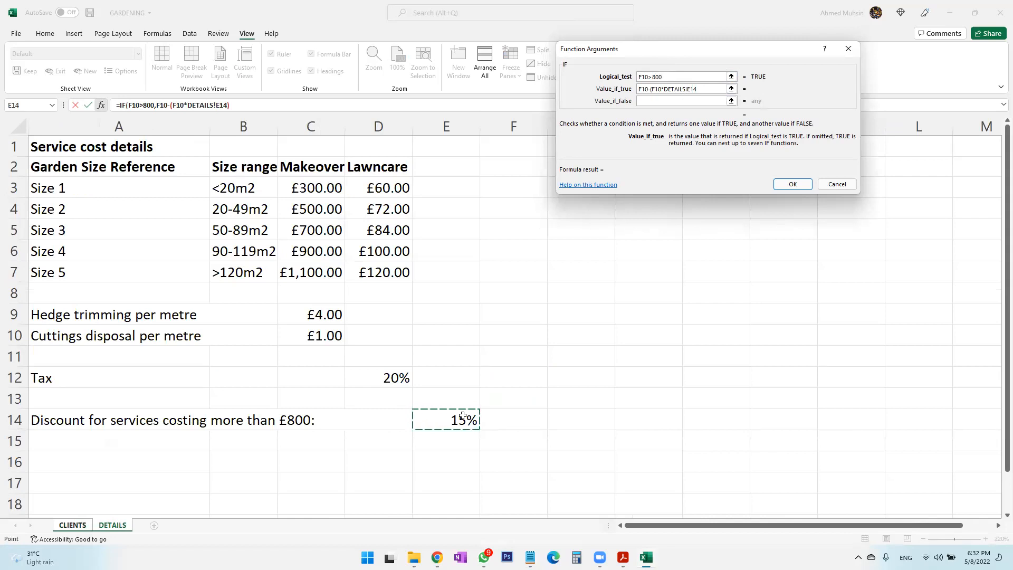
pyautogui.write(')')
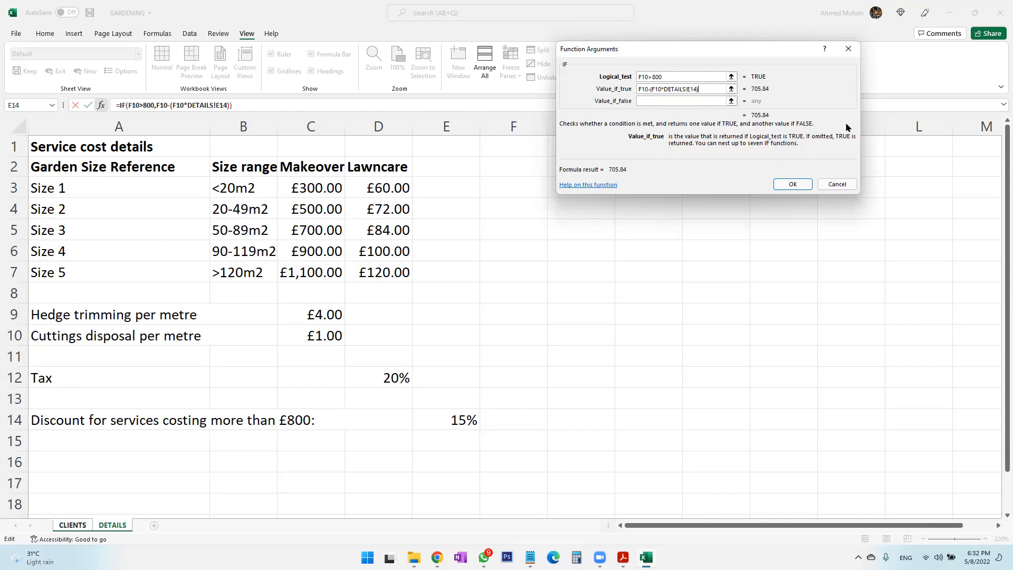
# Set the IF function's value if false to F10-0 and enter the completed formula in F11.
pyautogui.click(648, 100)
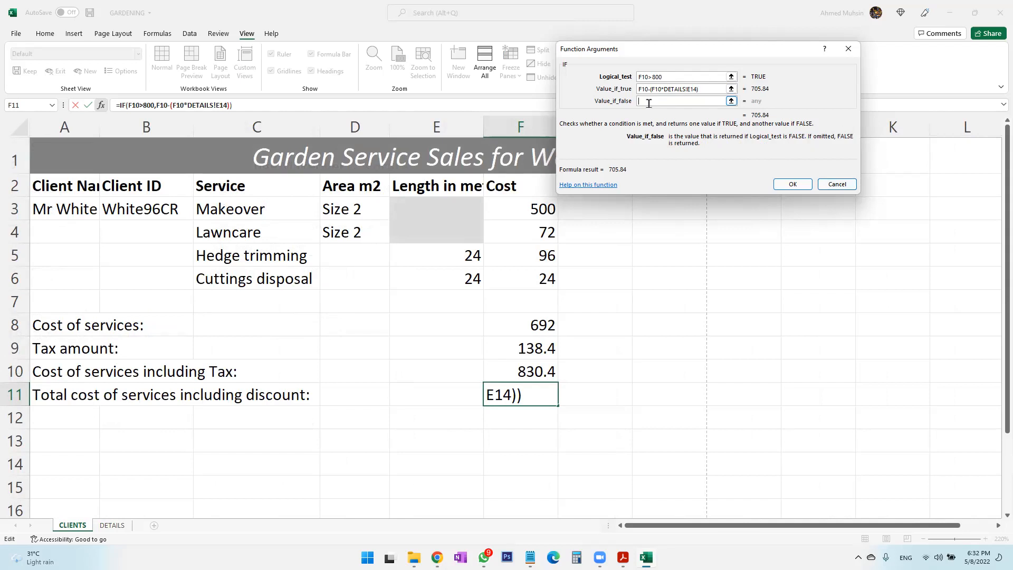
pyautogui.write('0')
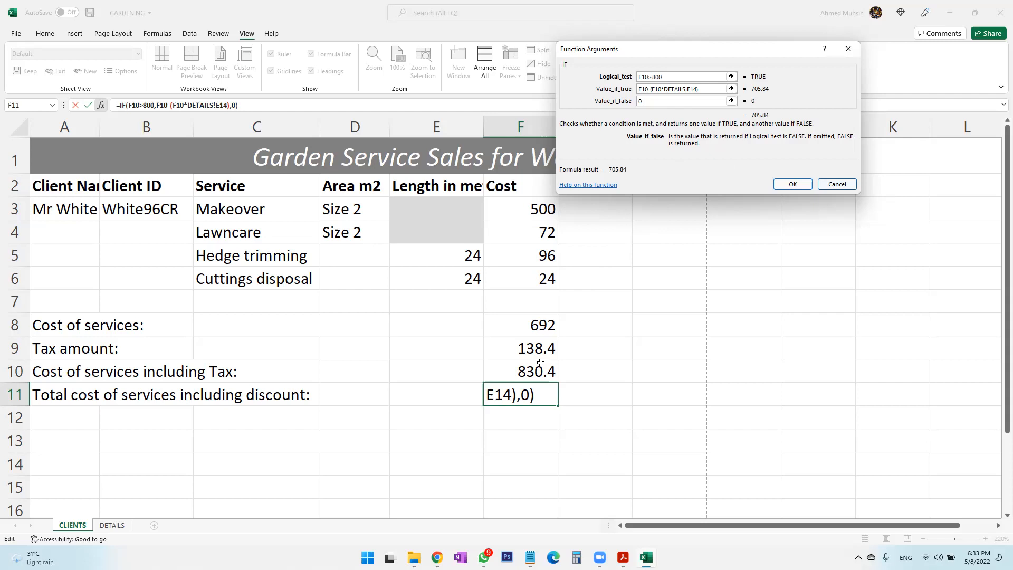
pyautogui.press('BackSpace')
pyautogui.click(525, 373)
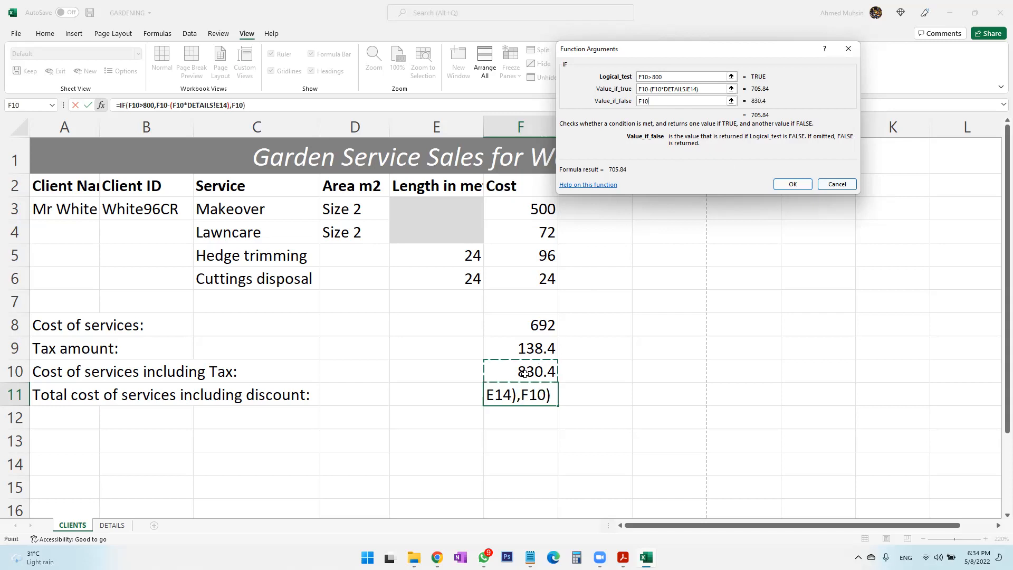
pyautogui.write('-0')
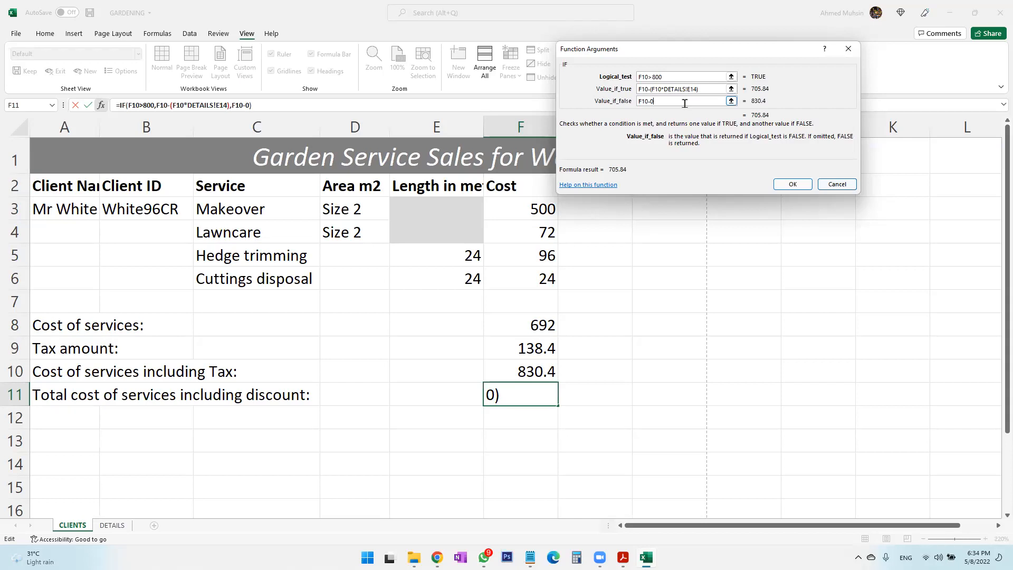
pyautogui.click(789, 181)
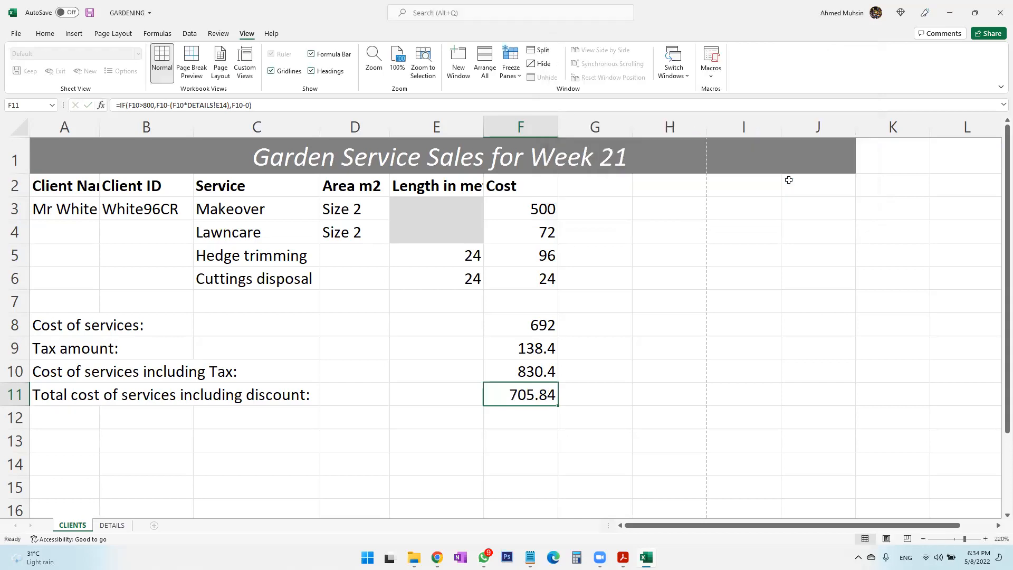
pyautogui.click(750, 61)
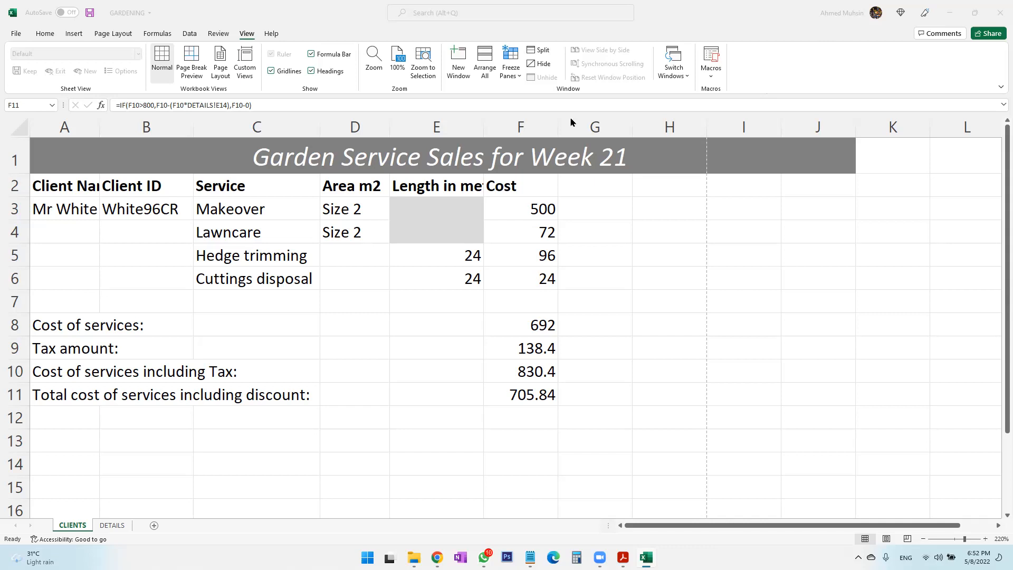
pyautogui.press('XF86AudioLowerVolume')
pyautogui.press('XF86AudioRaiseVolume')
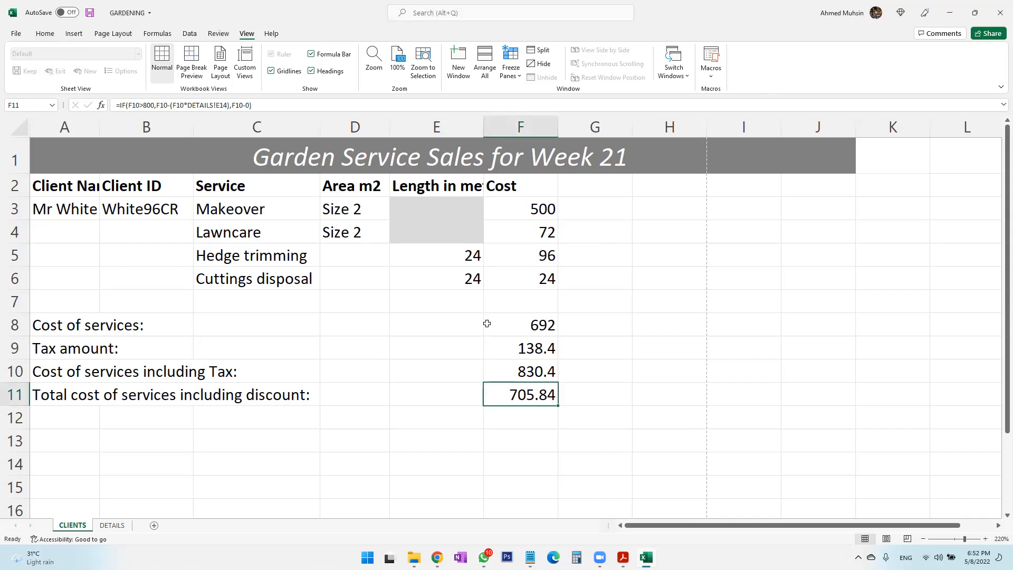
pyautogui.click(421, 325)
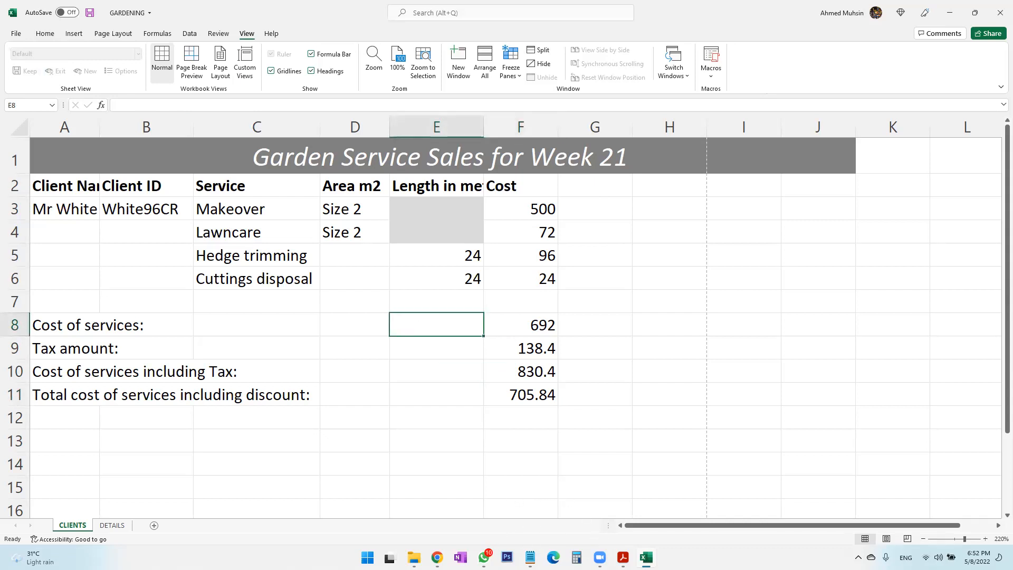
# Consult the practical paper's formatting requirements and apply the £ English (United Kingdom) accounting format to F3:F11 of the CLIENTS sheet.
pyautogui.click(623, 557)
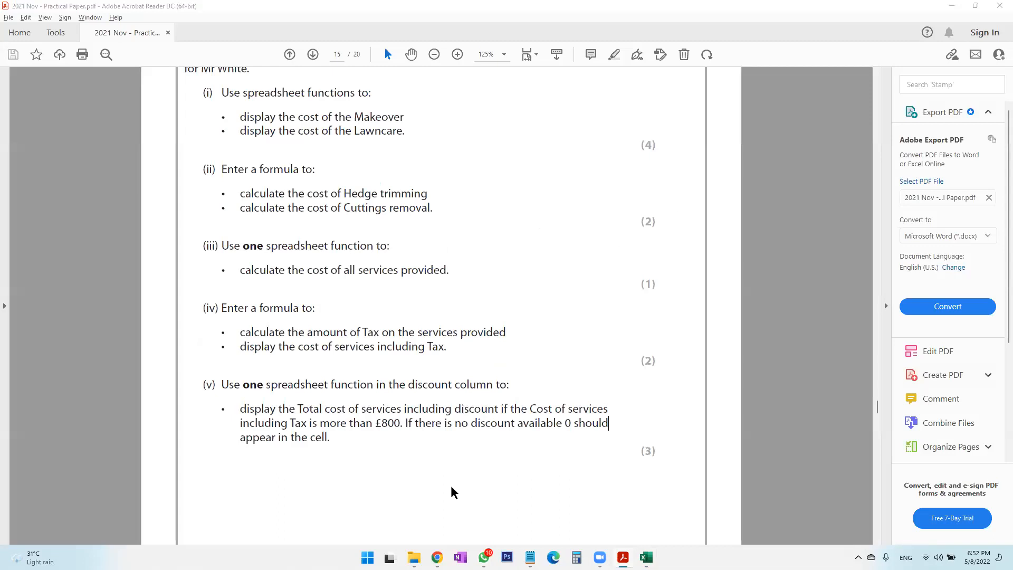
pyautogui.scroll(-10, 450, 474)
pyautogui.scroll(-3, 448, 469)
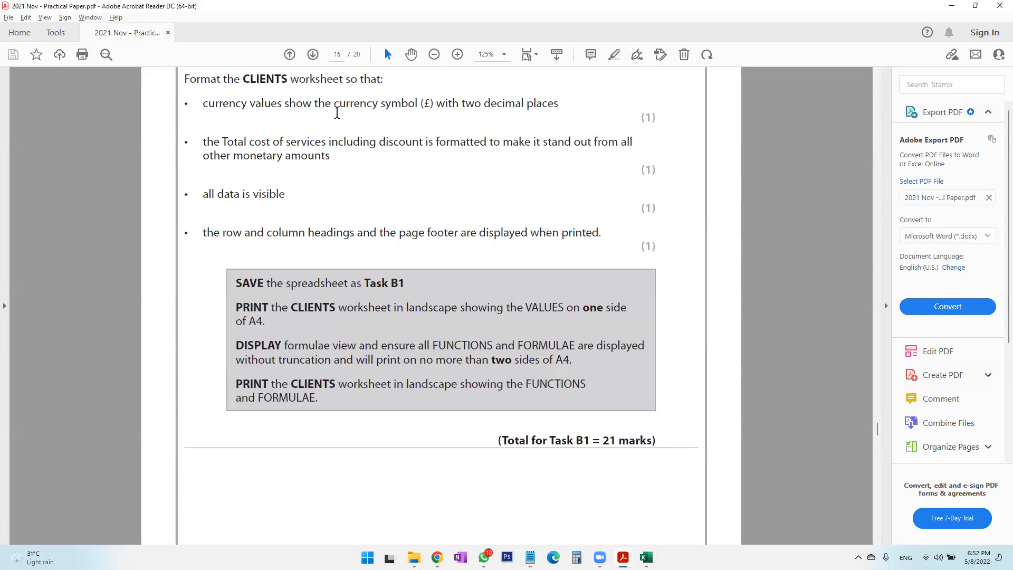
pyautogui.hotkey('alt', 'Tab')
pyautogui.press('Tab')
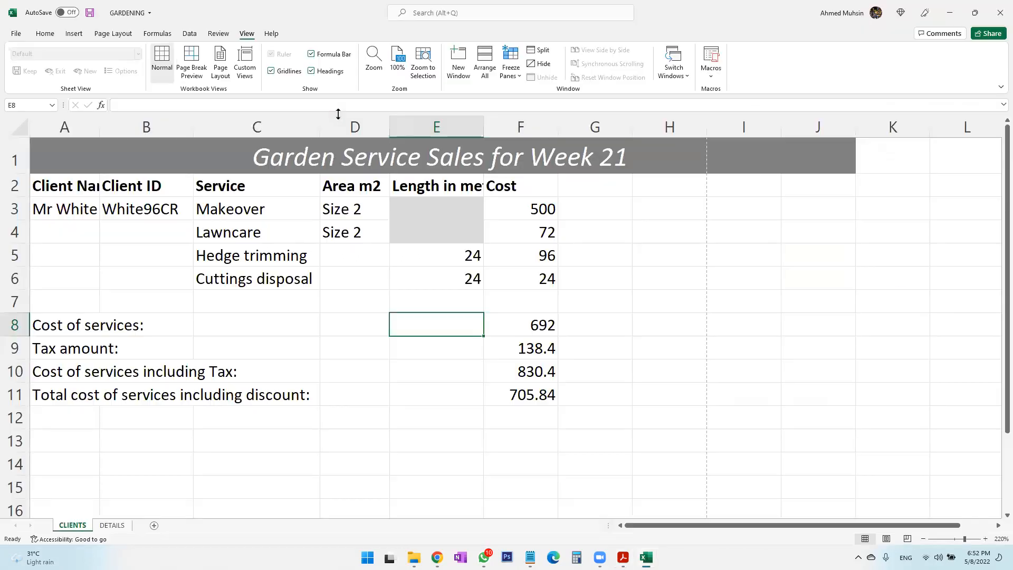
pyautogui.moveTo(443, 257); pyautogui.dragTo(441, 274)
pyautogui.moveTo(533, 211); pyautogui.dragTo(534, 396)
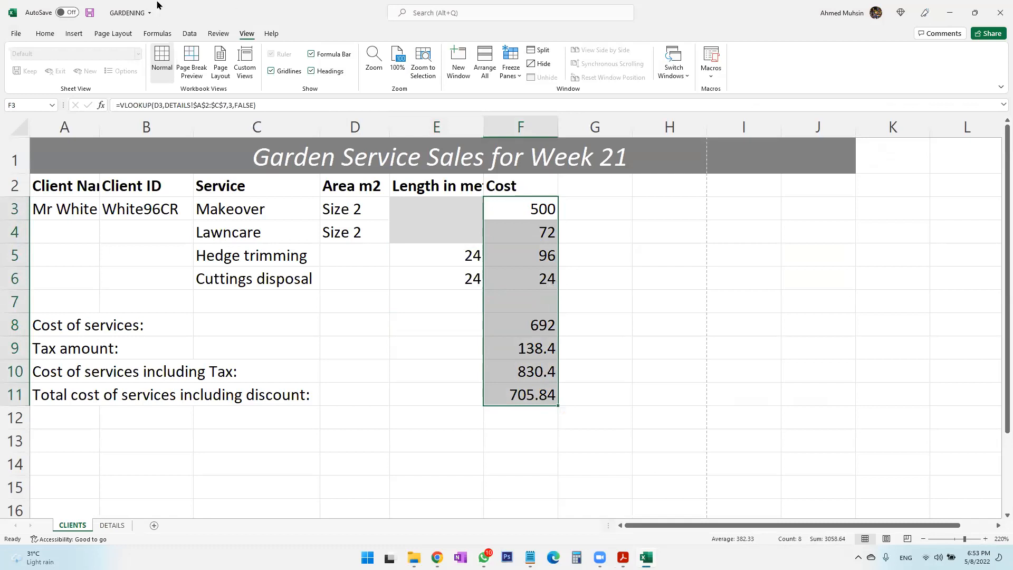
pyautogui.click(53, 37)
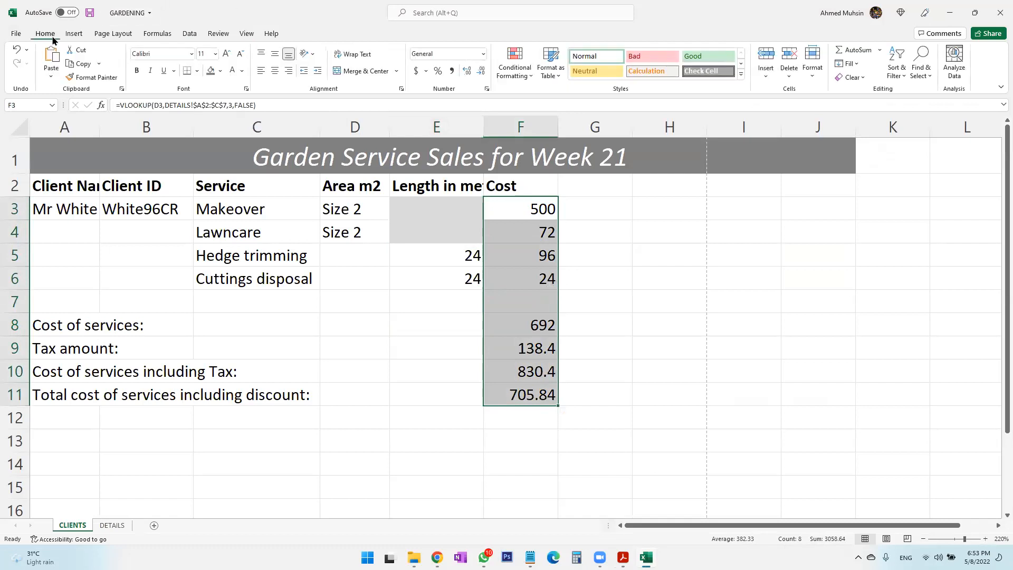
pyautogui.click(426, 72)
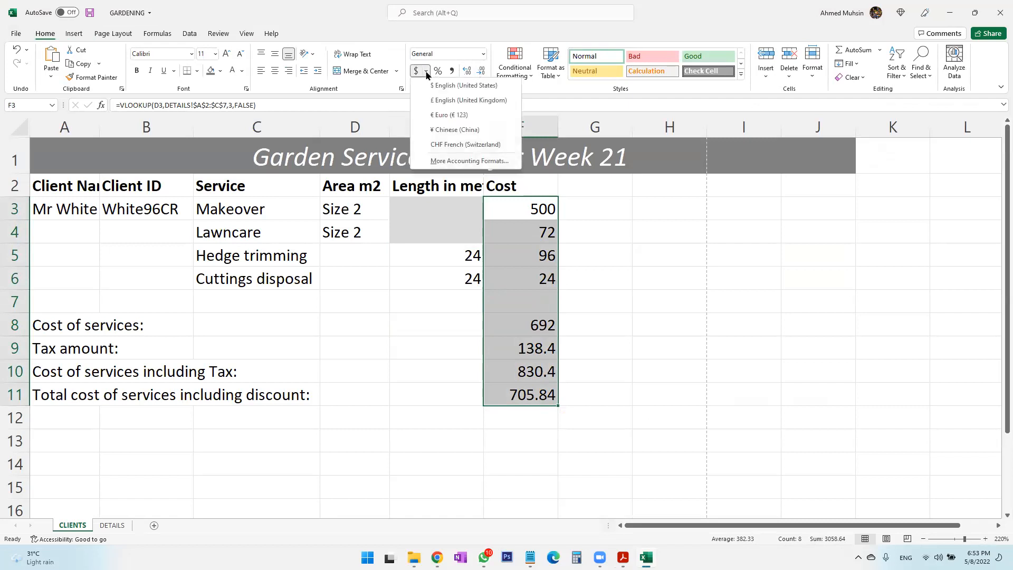
pyautogui.click(456, 101)
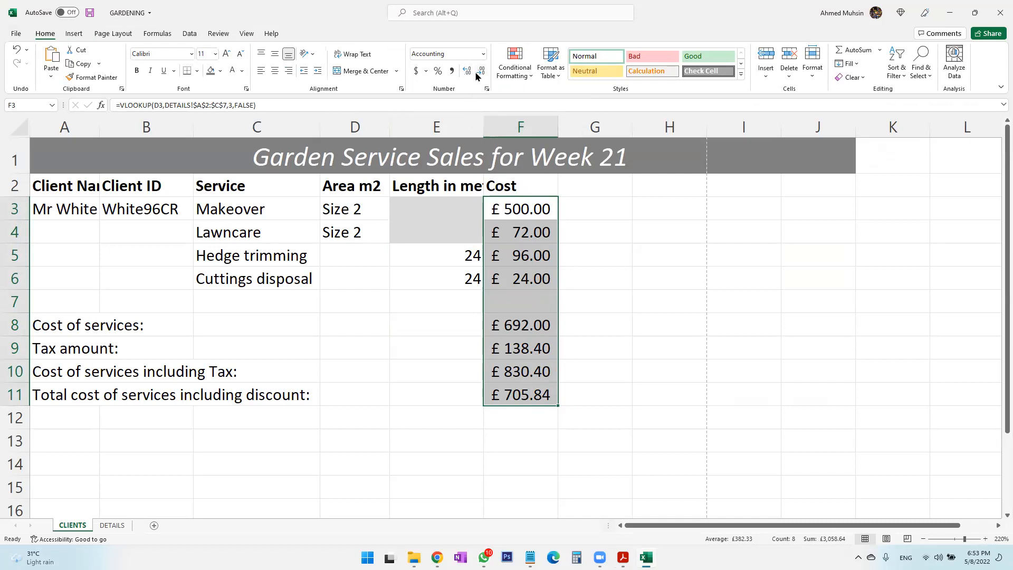
# Recheck the practical paper's formatting requirements, then make the discounted total in F11 of CLIENTS bold with a light blue fill.
pyautogui.hotkey('alt', 'Tab')
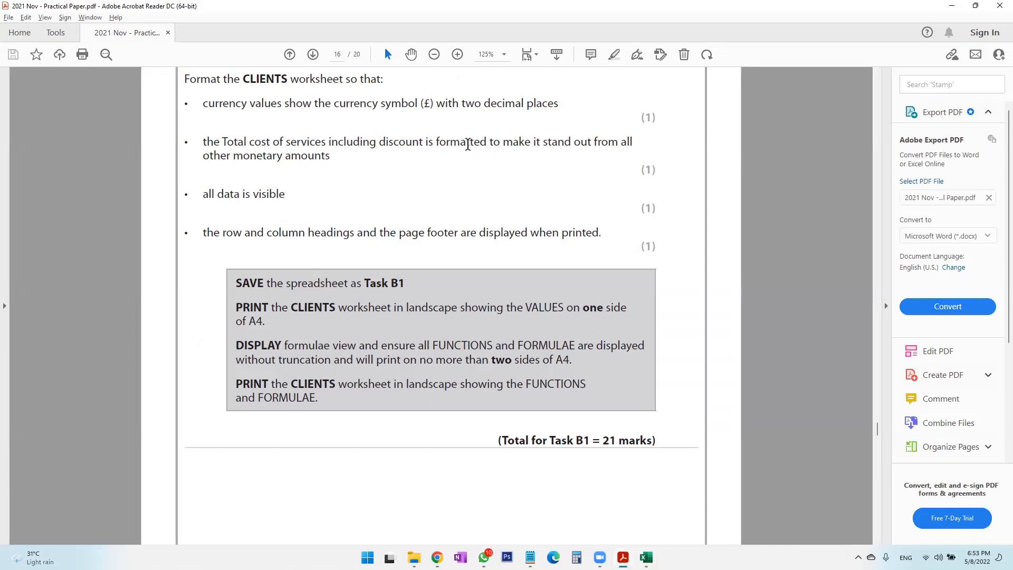
pyautogui.hotkey('alt', 'Tab')
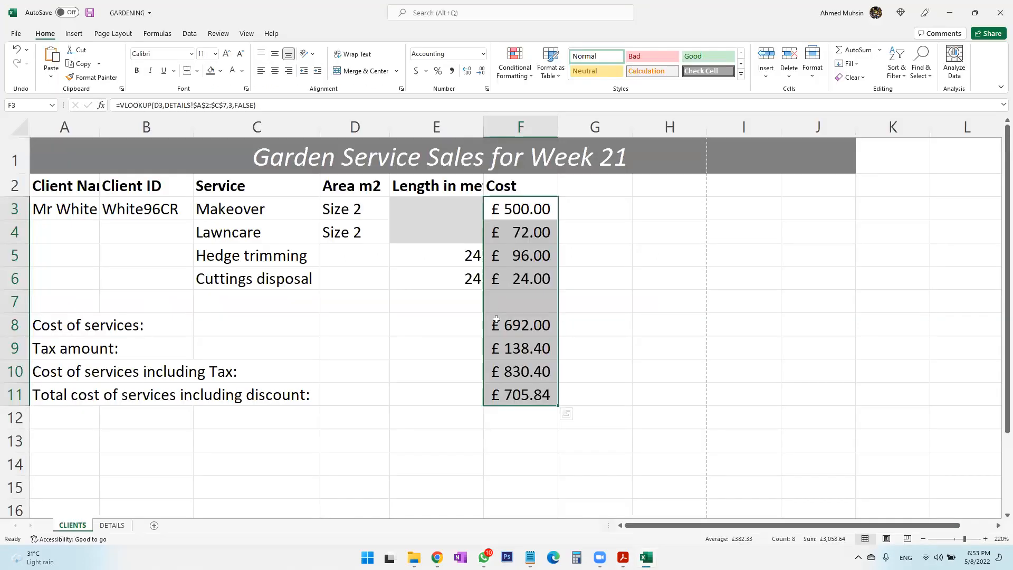
pyautogui.click(515, 394)
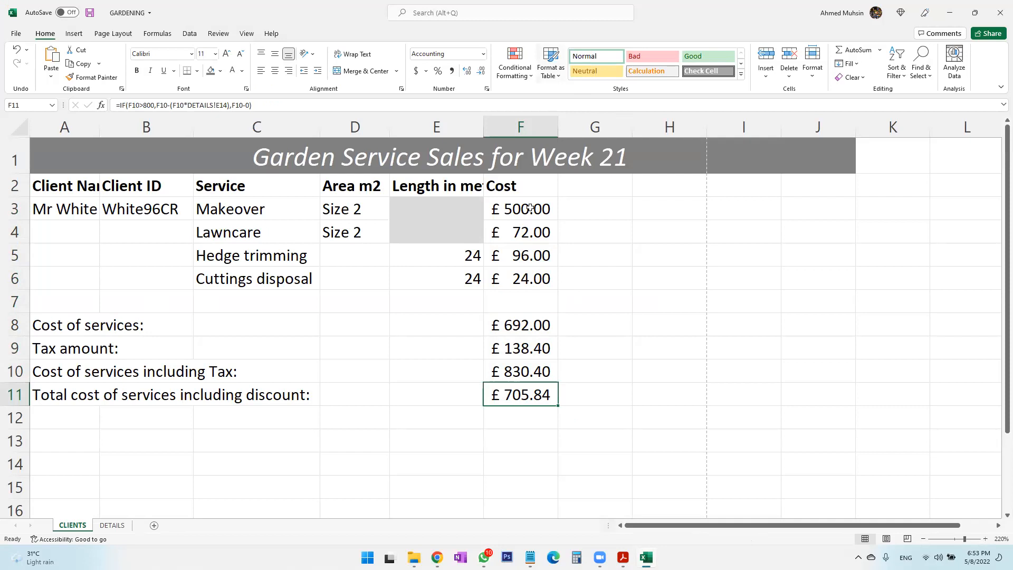
pyautogui.hotkey('ctrl', 'b')
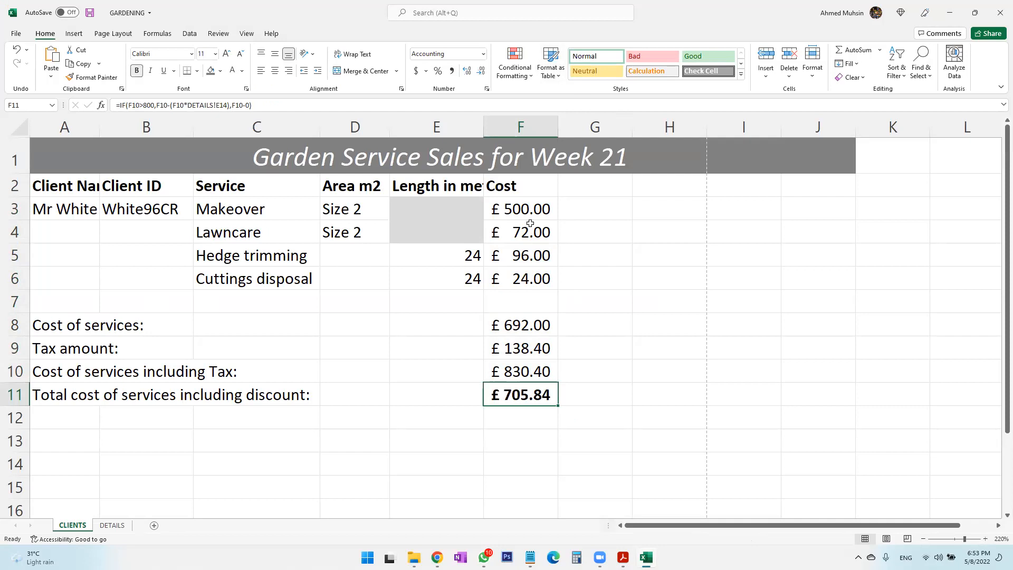
pyautogui.click(220, 70)
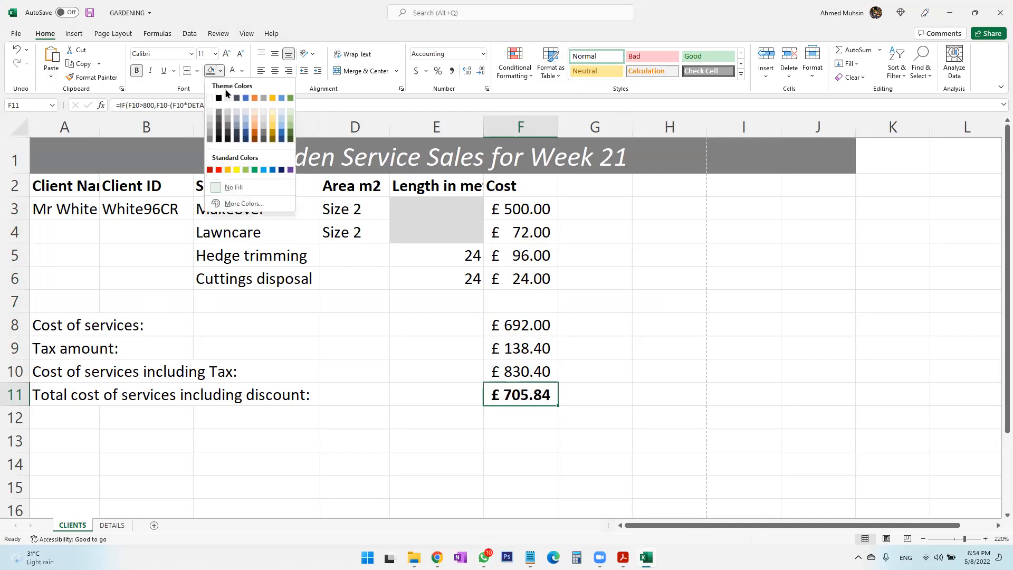
pyautogui.click(263, 169)
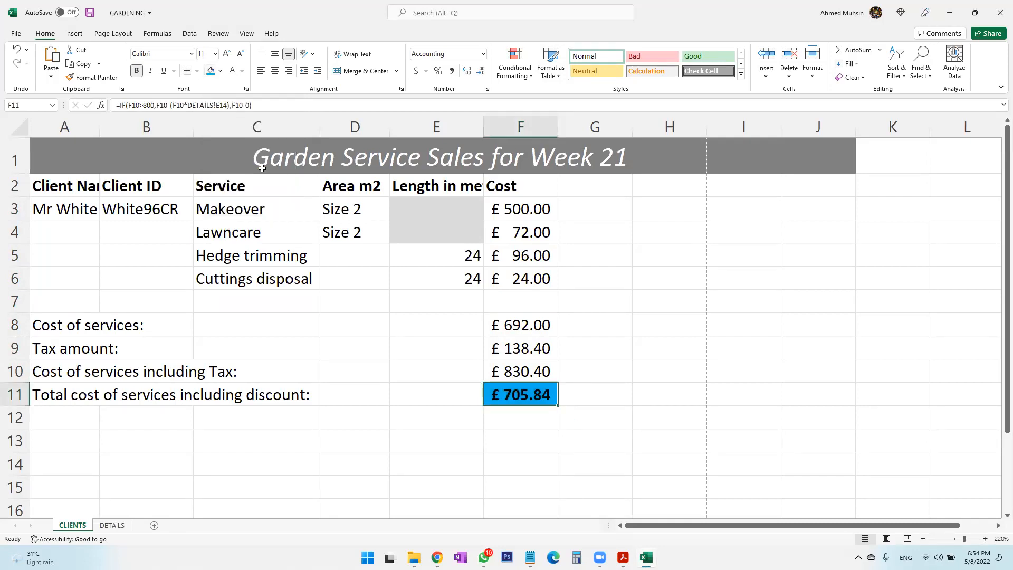
# Increase the font size of F11 to 14 and autofit column F to its contents.
pyautogui.click(227, 55)
pyautogui.click(228, 55)
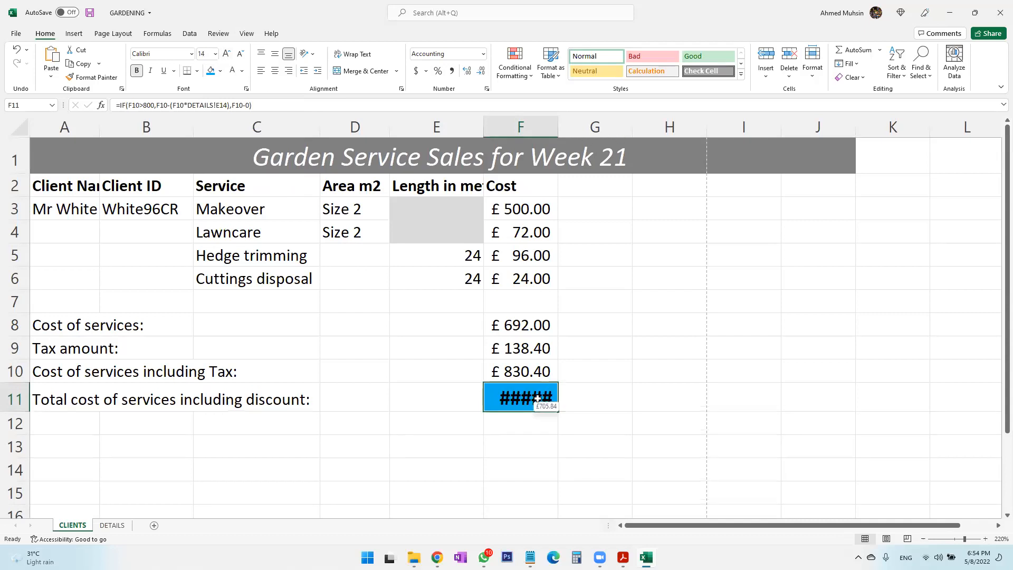
pyautogui.doubleClick(557, 129)
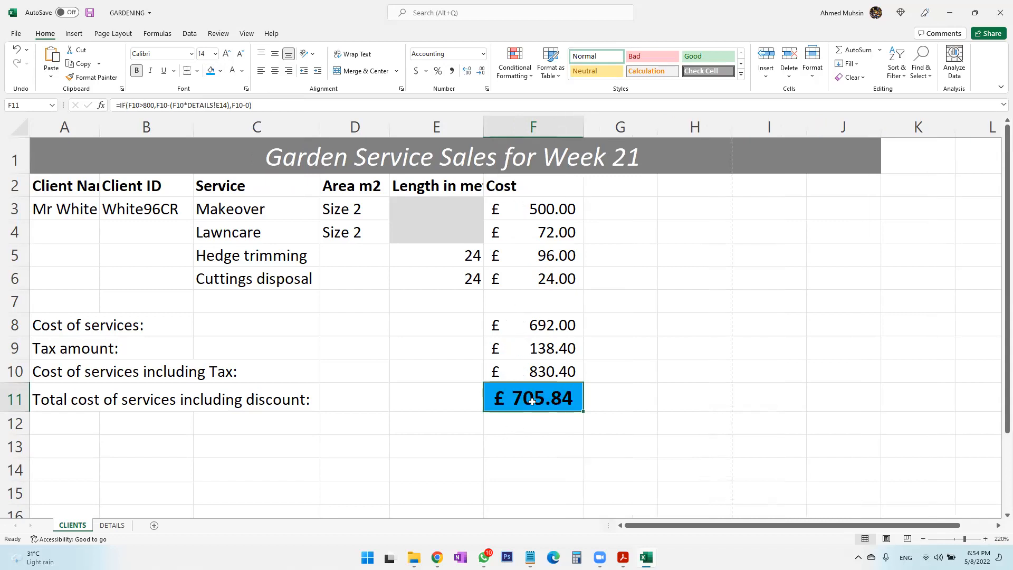
# Consult the paper's requirement that all data is visible and autofit columns A and E of the CLIENTS sheet.
pyautogui.hotkey('alt', 'Tab')
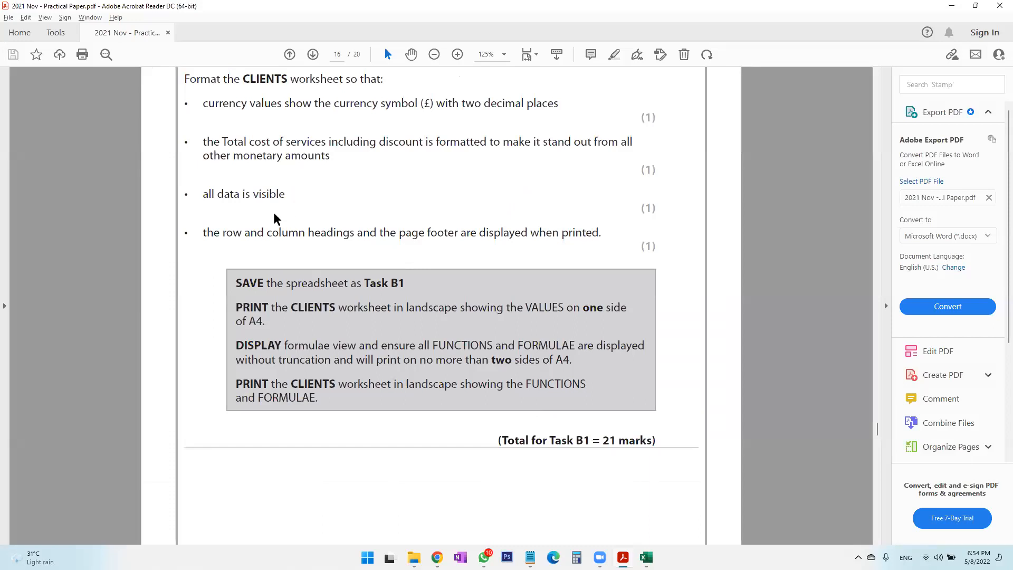
pyautogui.hotkey('alt', 'Tab')
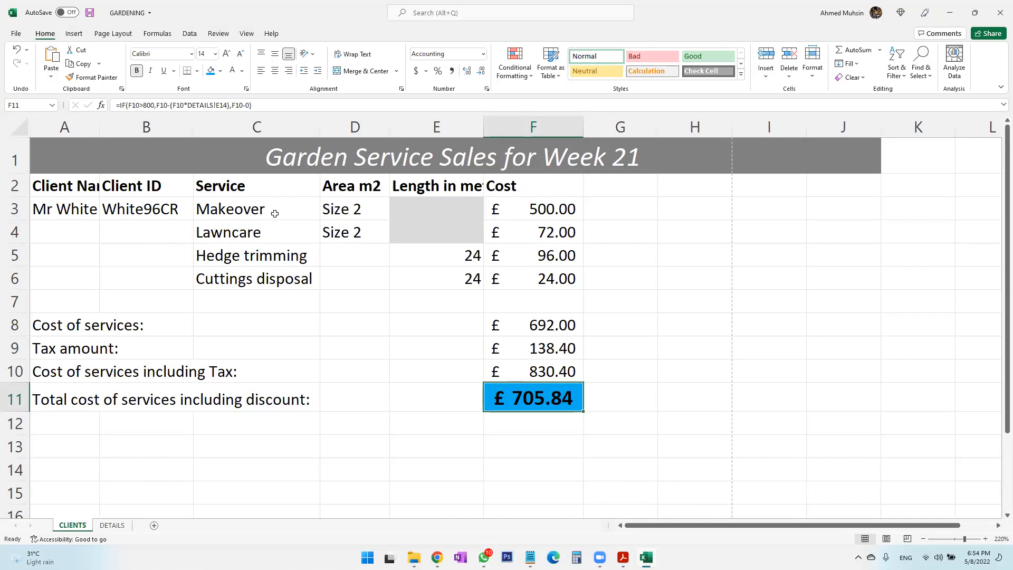
pyautogui.hotkey('alt', 'Tab')
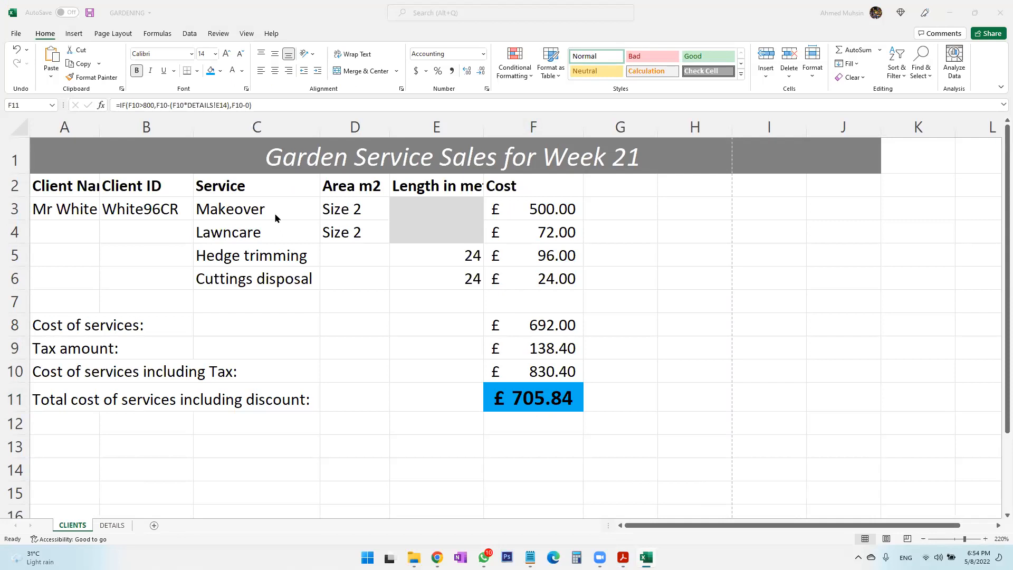
pyautogui.click(100, 128)
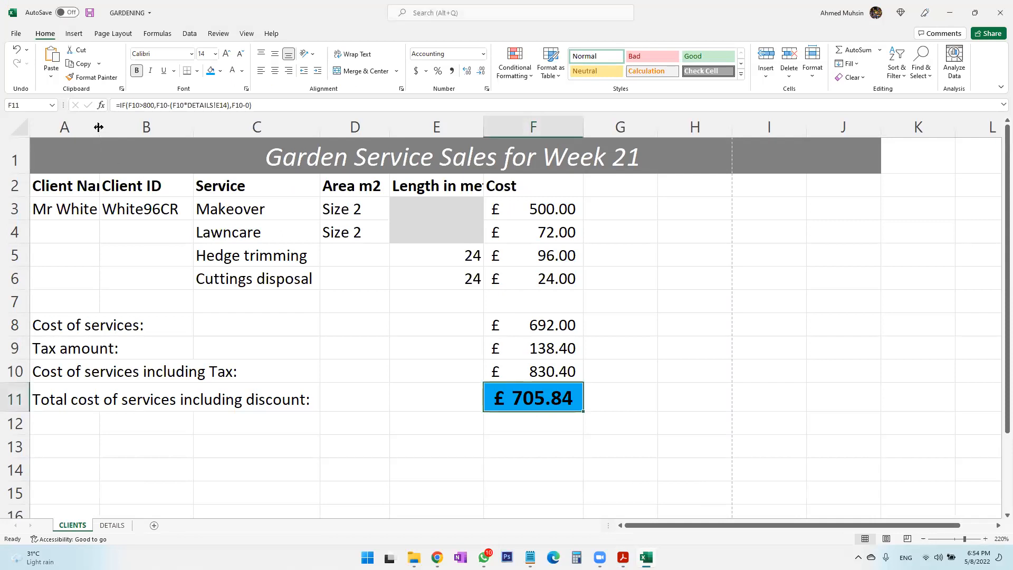
pyautogui.doubleClick(99, 127)
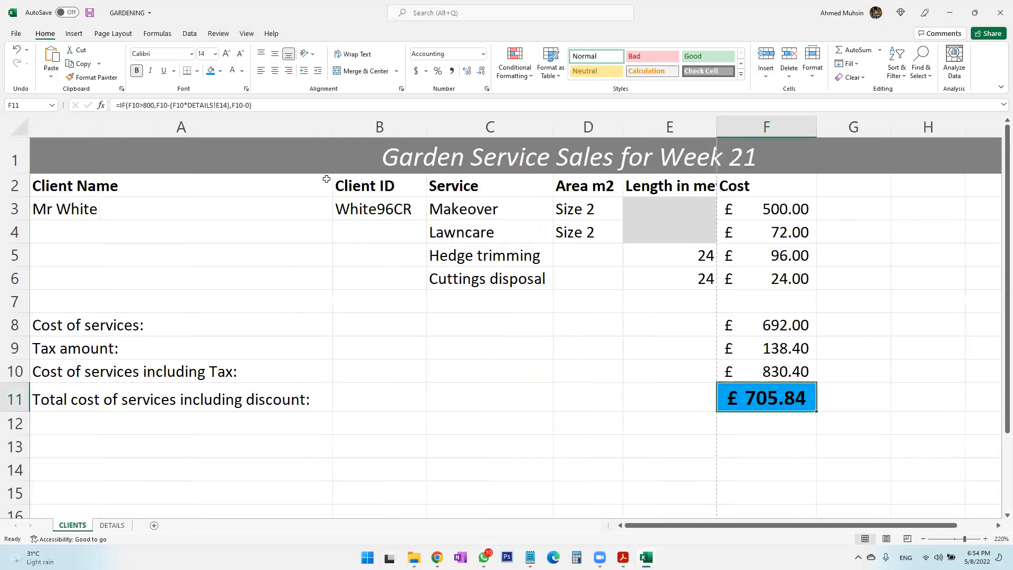
pyautogui.moveTo(334, 136); pyautogui.dragTo(332, 134)
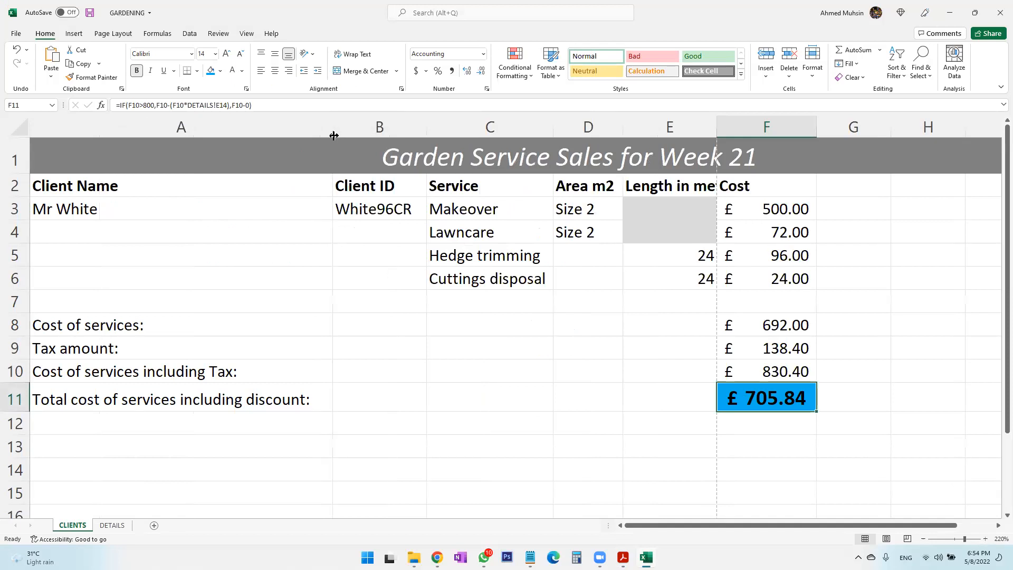
pyautogui.doubleClick(712, 129)
pyautogui.click(218, 248)
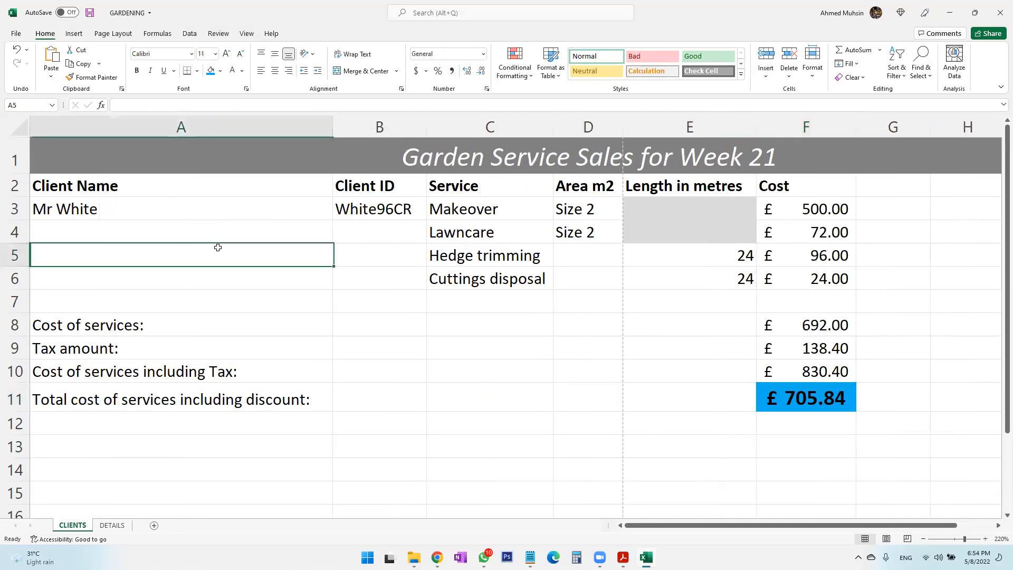
# Narrow column A to just fit the Client Name heading and check the cost labels in A8:A11.
pyautogui.moveTo(334, 127); pyautogui.dragTo(239, 161)
pyautogui.moveTo(239, 127); pyautogui.dragTo(125, 147)
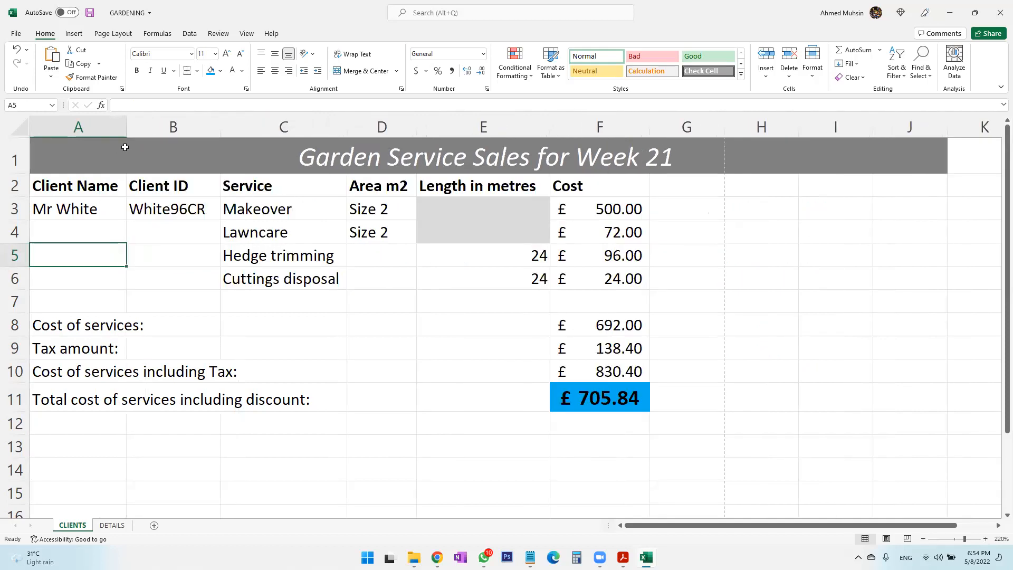
pyautogui.click(82, 331)
pyautogui.click(86, 364)
pyautogui.click(88, 393)
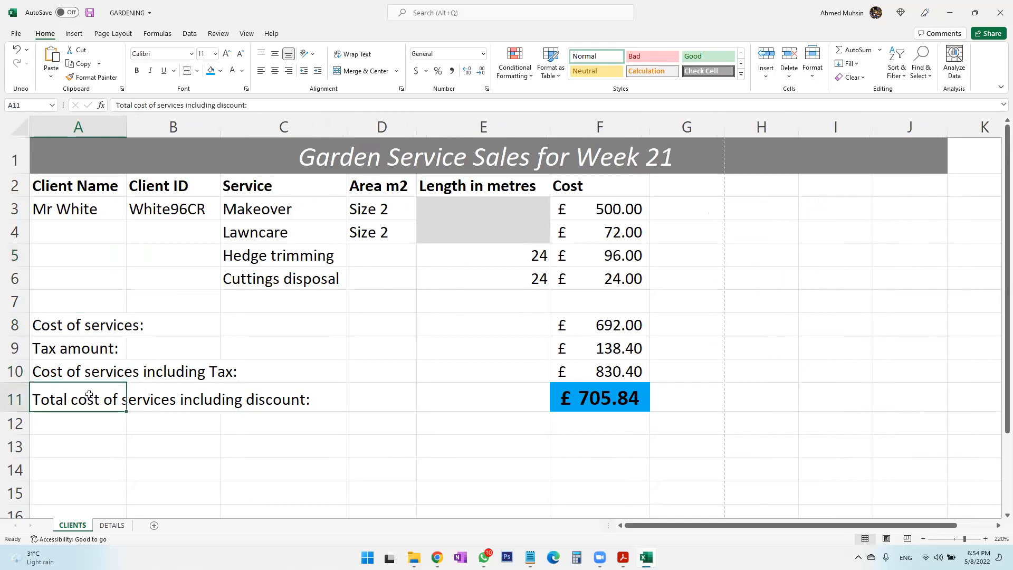
pyautogui.click(96, 330)
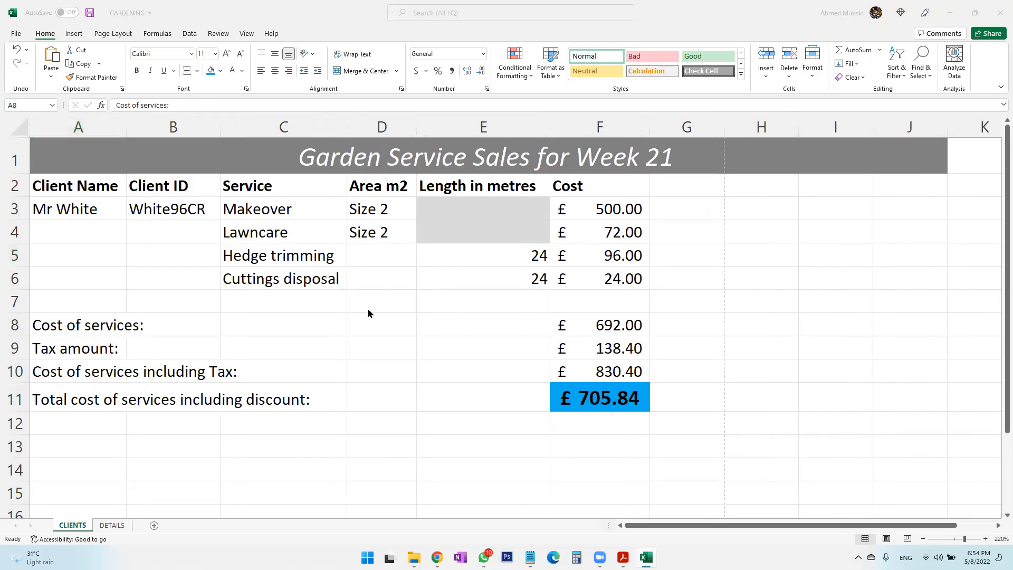
# Consult the paper's printing requirement, enable printing of row and column headings for CLIENTS, and check the print preview.
pyautogui.hotkey('alt', 'Tab')
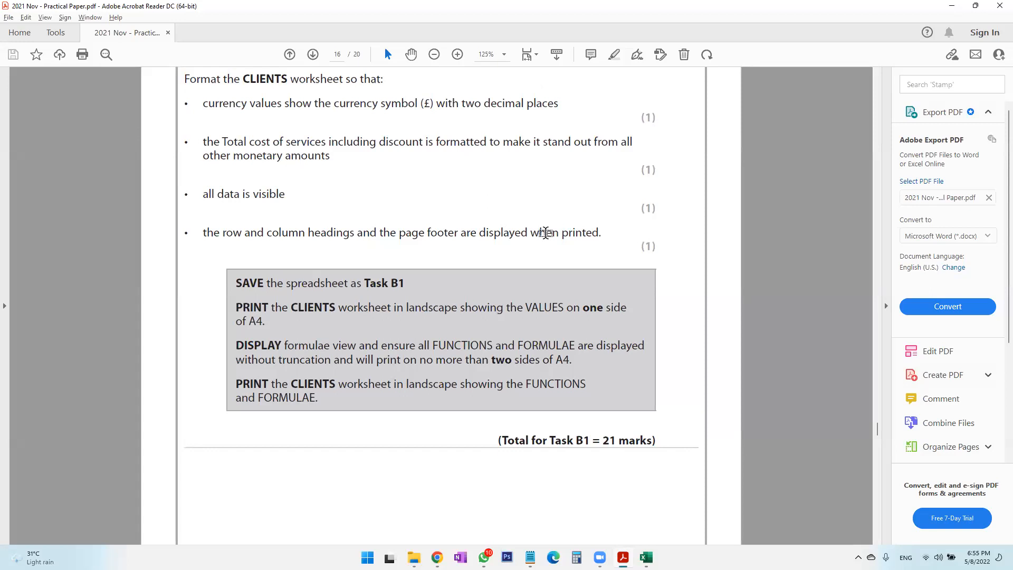
pyautogui.hotkey('alt', 'Tab')
pyautogui.click(276, 255)
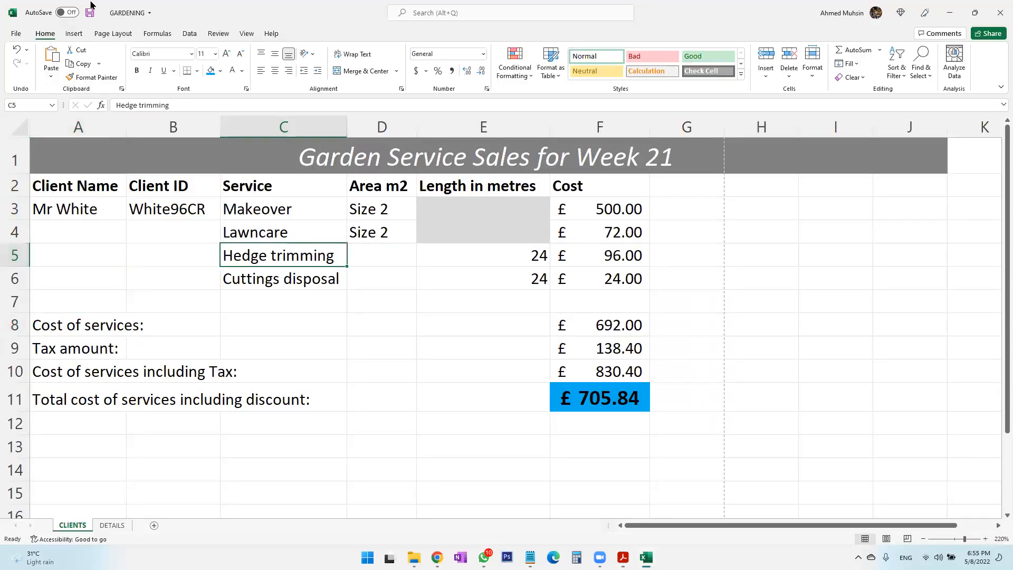
pyautogui.click(113, 34)
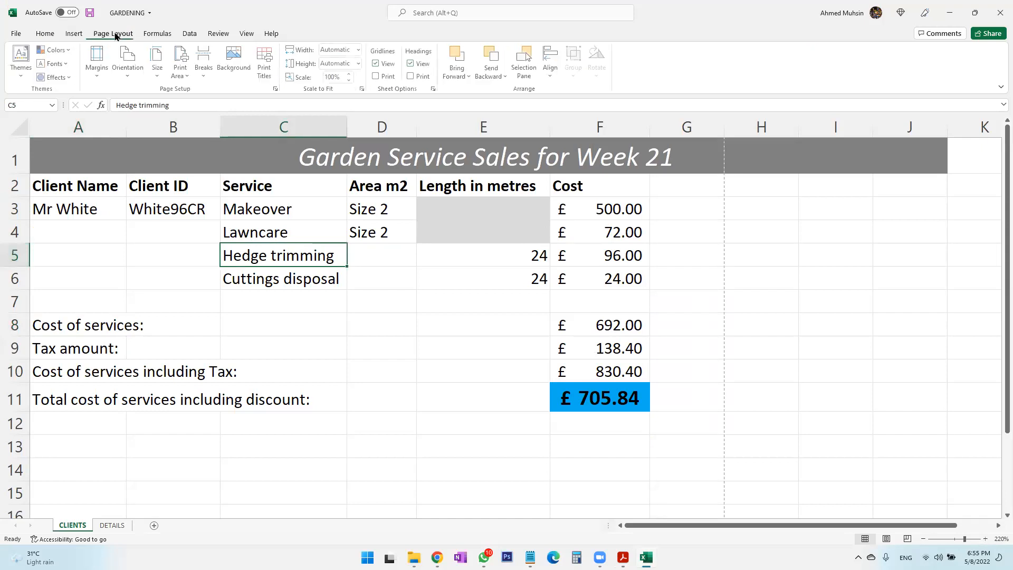
pyautogui.click(413, 79)
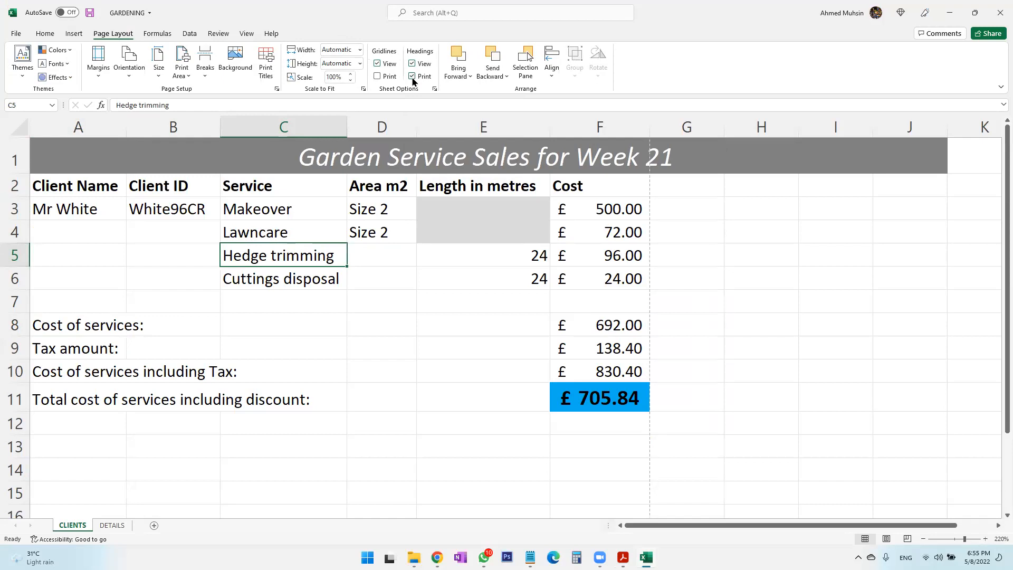
pyautogui.hotkey('ctrl', 'p')
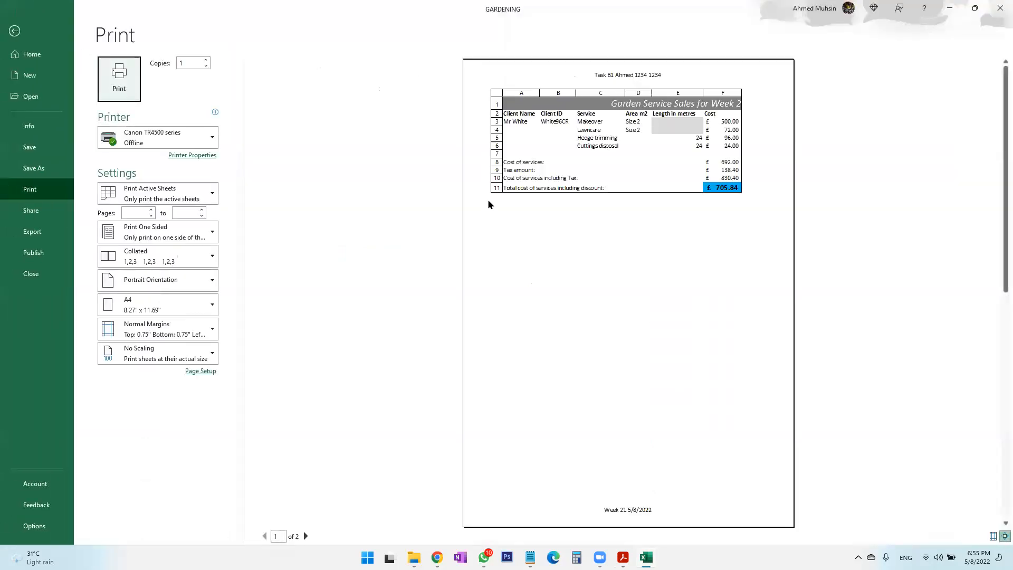
pyautogui.click(33, 36)
# Look up the required file name in the practical paper and save a copy of the workbook as TASK B1.
pyautogui.hotkey('alt', 'Tab')
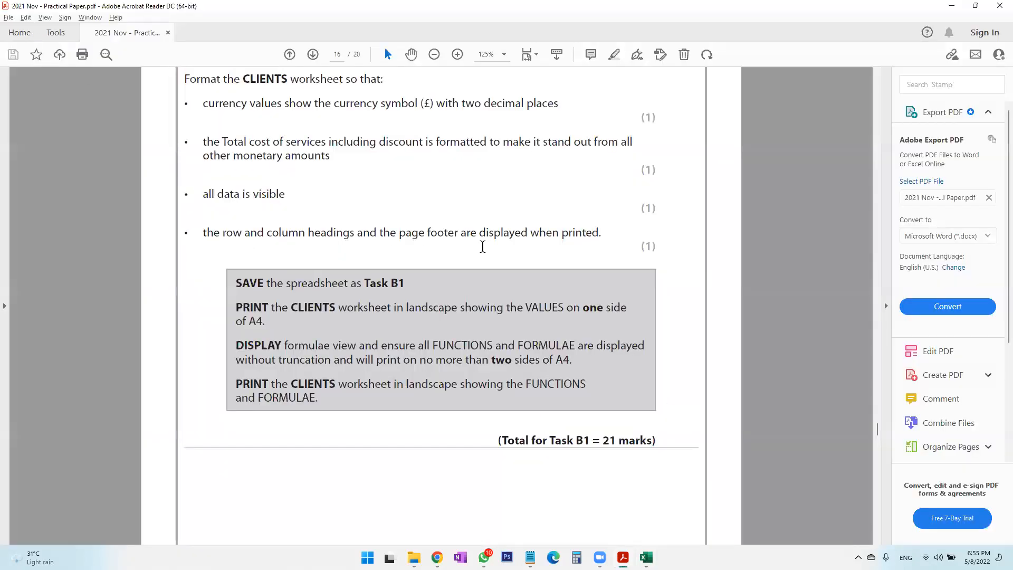
pyautogui.moveTo(364, 284); pyautogui.dragTo(404, 283)
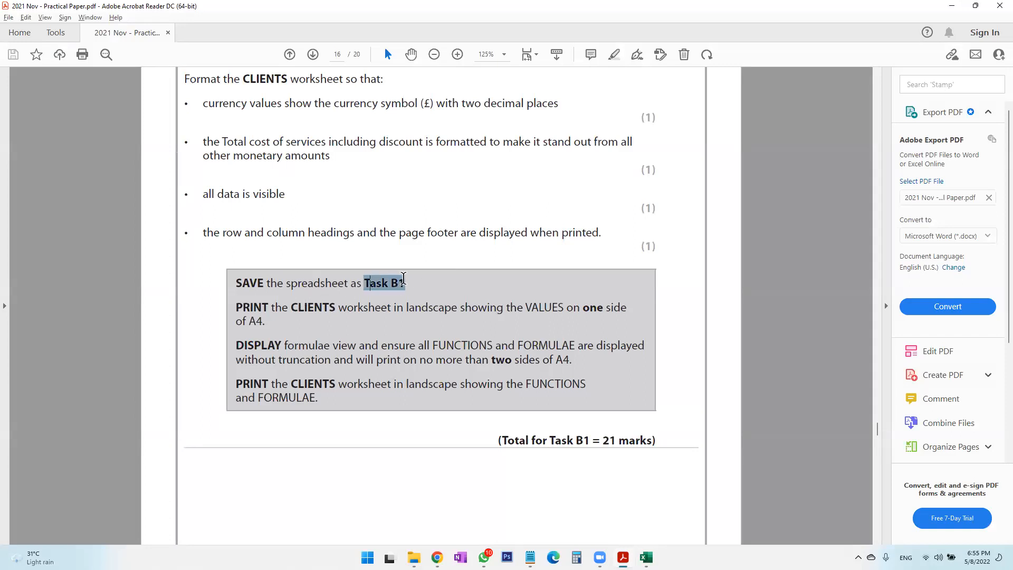
pyautogui.hotkey('alt', 'Tab')
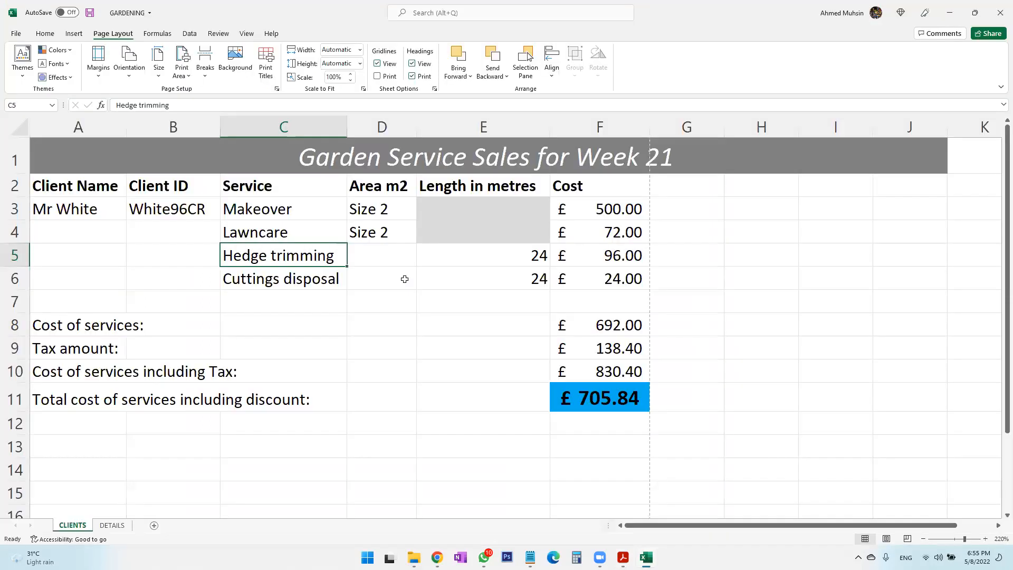
pyautogui.click(404, 279)
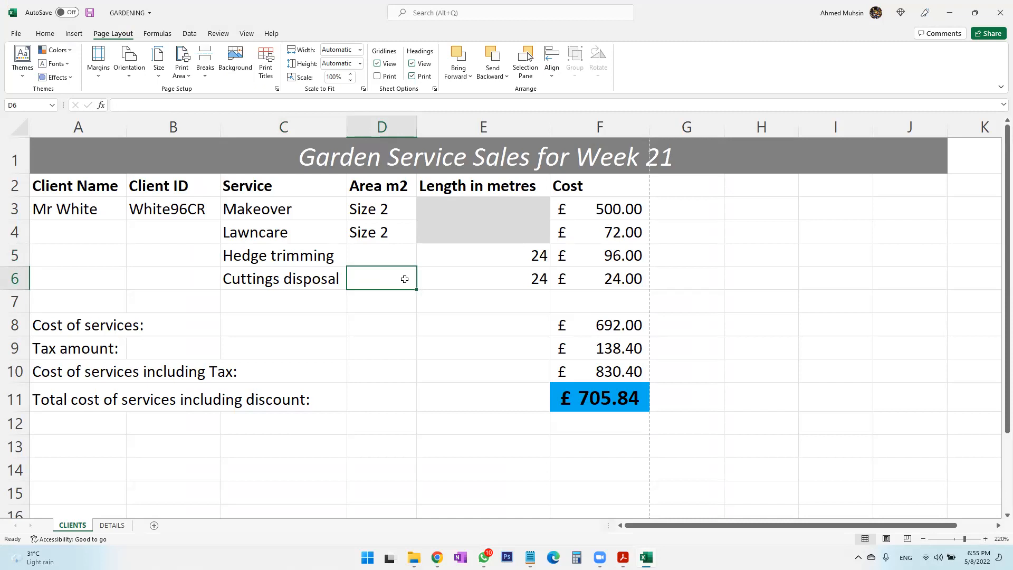
pyautogui.press('F12')
pyautogui.write('TASK B1')
pyautogui.hotkey('ctrl', 'a')
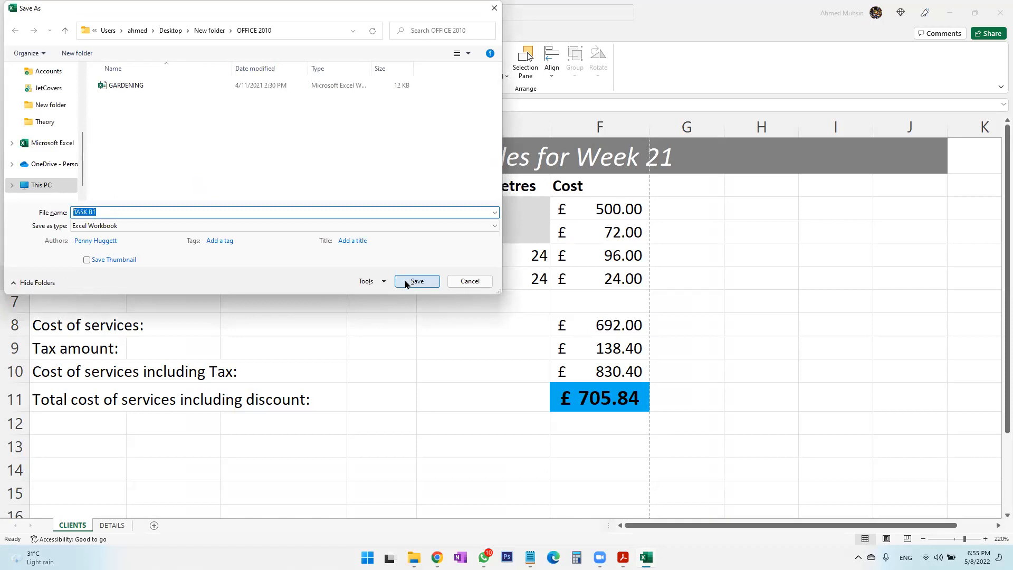
pyautogui.click(406, 283)
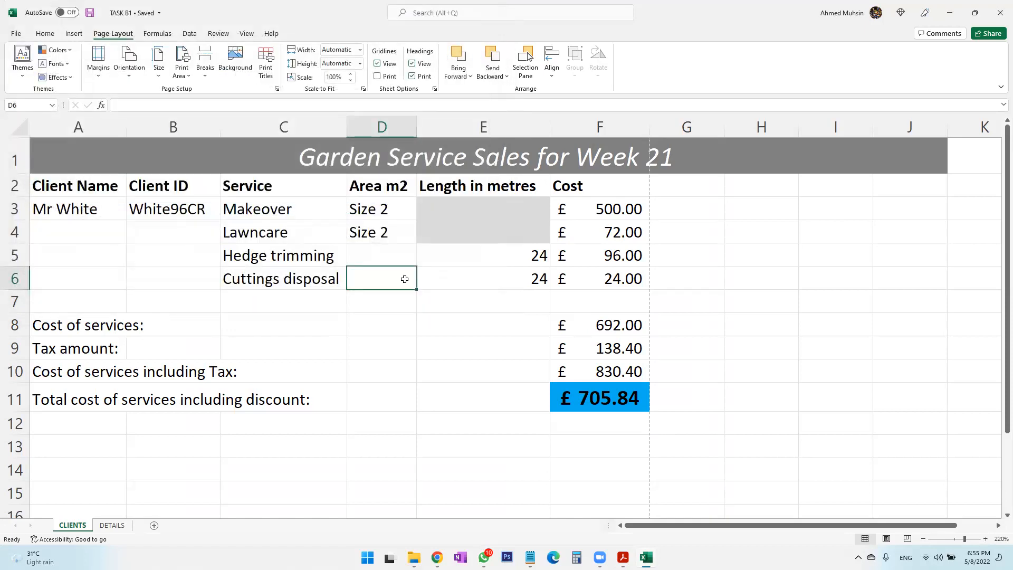
# Consult the paper's formulae view requirement and display the formulas on the CLIENTS sheet in Excel.
pyautogui.hotkey('alt', 'Tab')
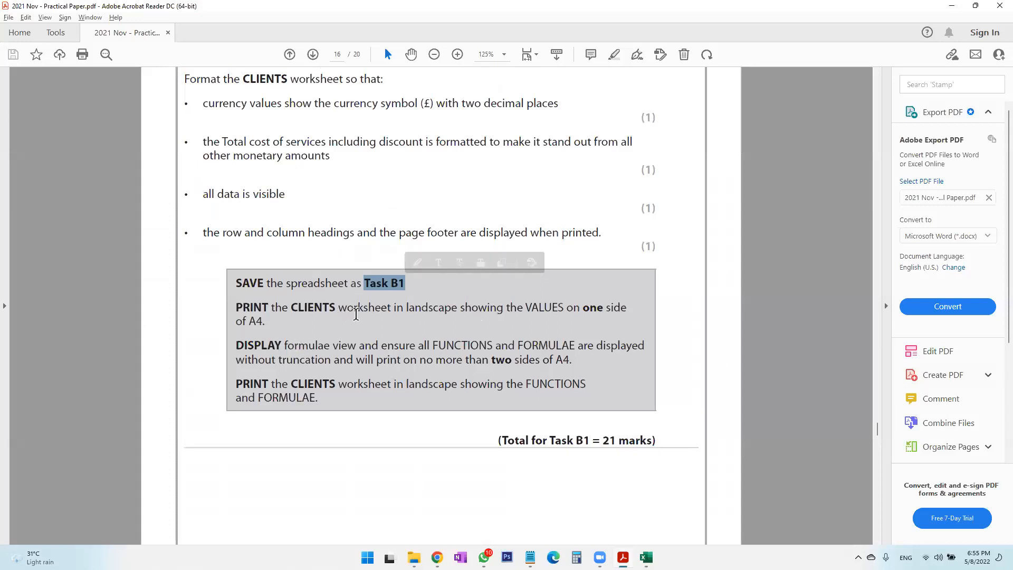
pyautogui.moveTo(236, 346); pyautogui.dragTo(580, 369)
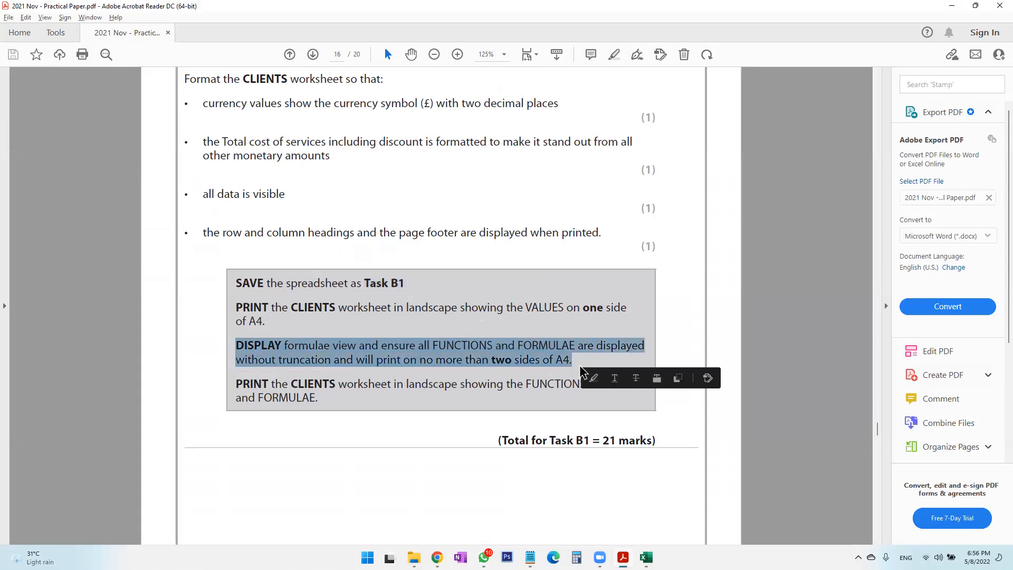
pyautogui.hotkey('alt', 'Tab')
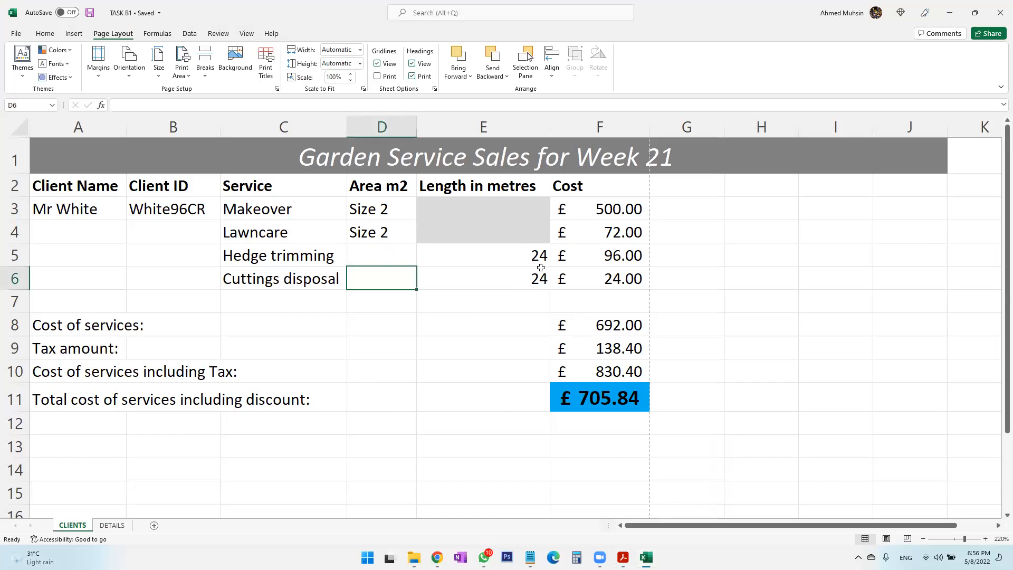
pyautogui.click(166, 35)
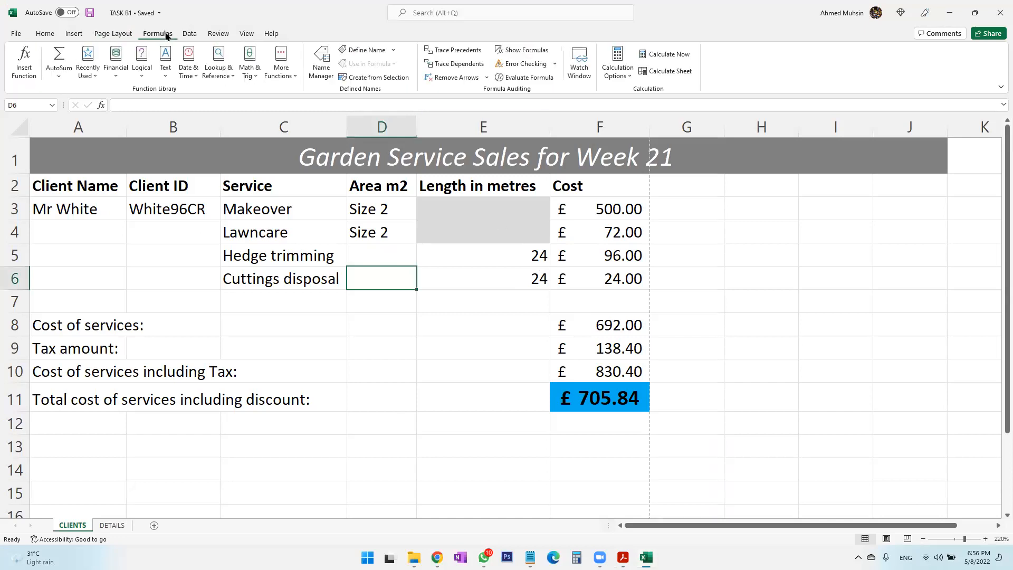
pyautogui.click(525, 51)
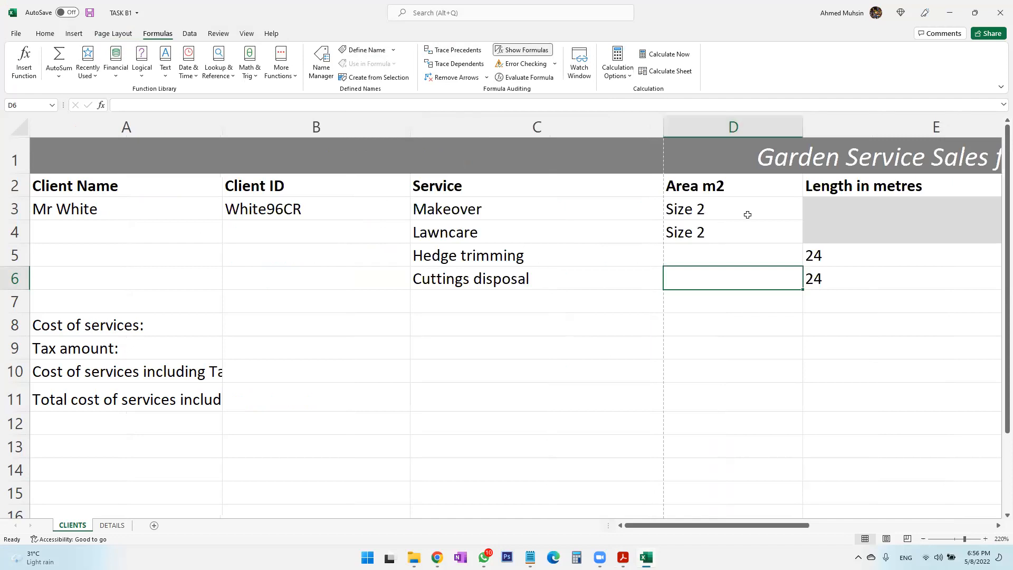
# Auto-fit all column widths on the CLIENTS sheet so the formulas show without truncation.
pyautogui.click(23, 131)
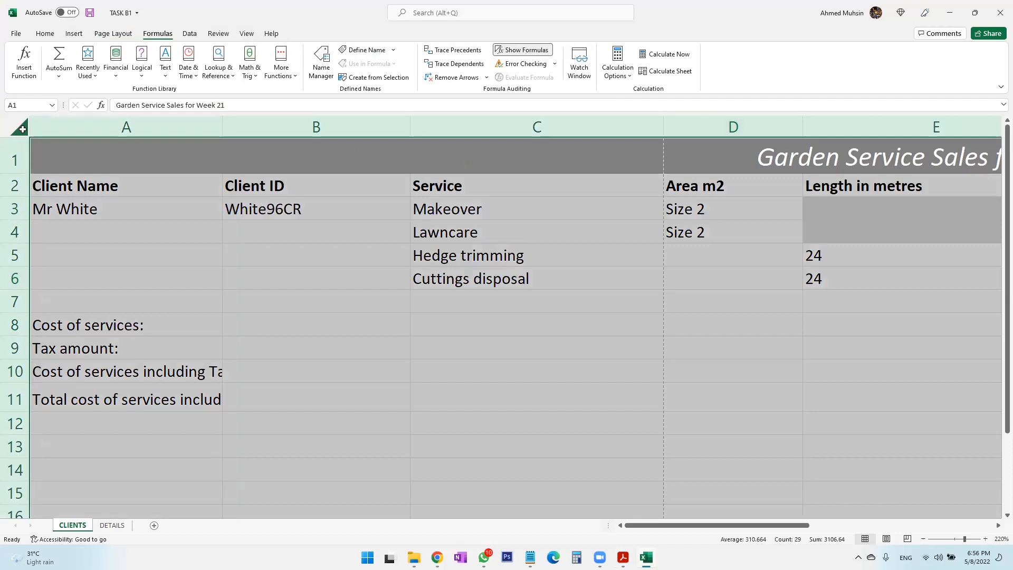
pyautogui.doubleClick(222, 127)
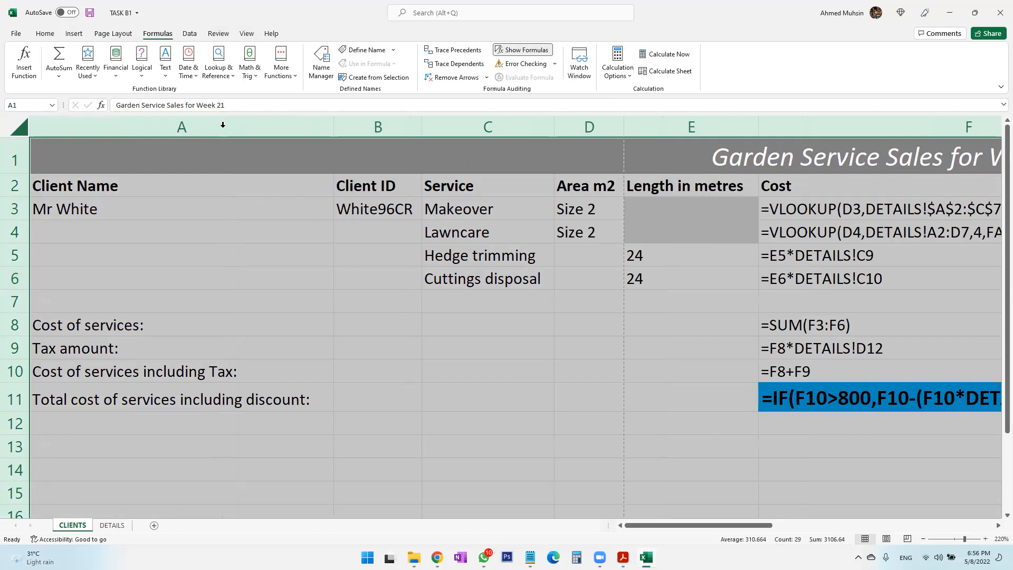
pyautogui.press('super+shift+s')
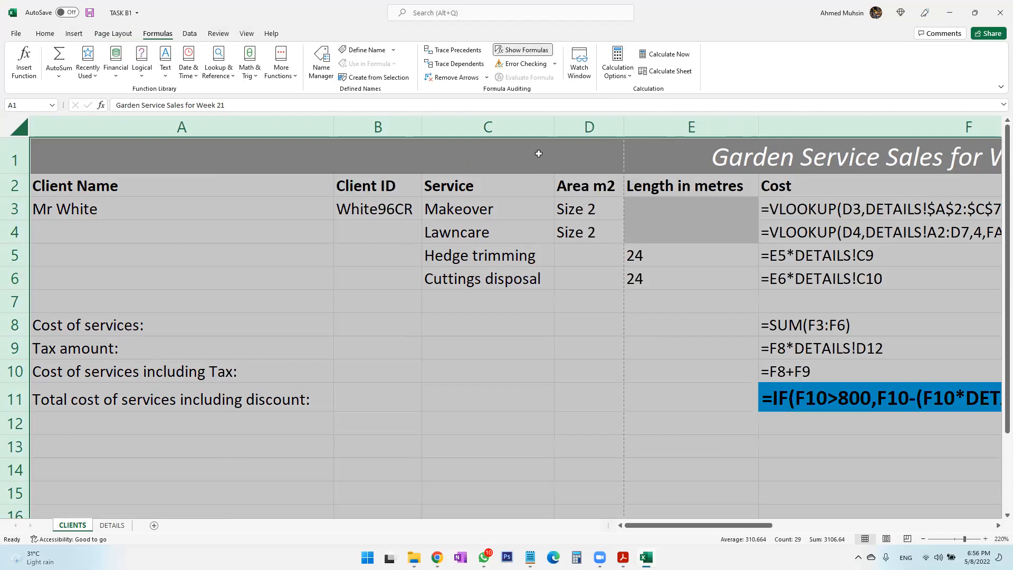
# Select the CLIENTS data from the title row through row 11 and review its print preview pages.
pyautogui.click(538, 154)
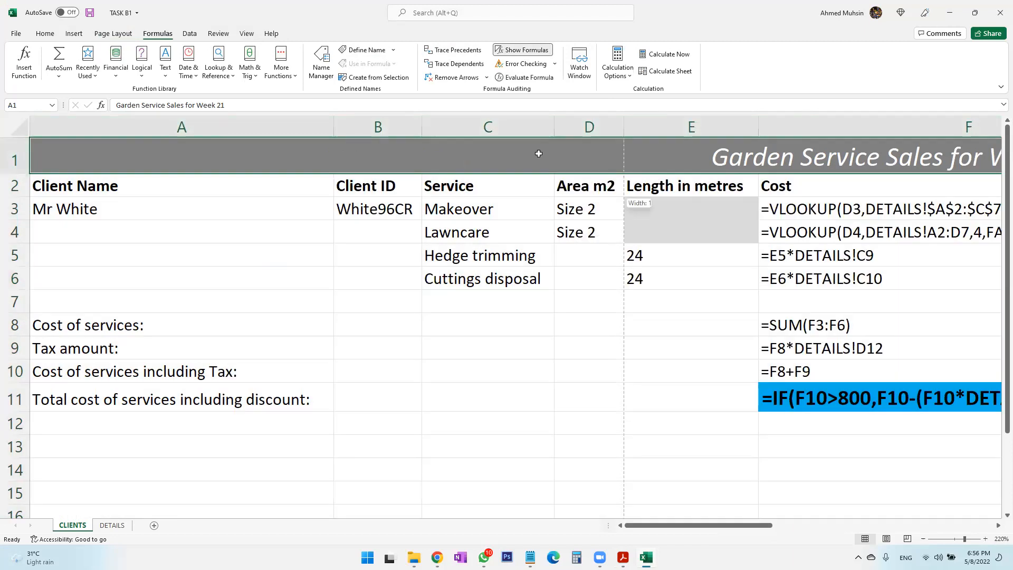
pyautogui.hotkey('ctrl', 'shift', 'Down')
pyautogui.click(538, 153)
pyautogui.keyDown('shift'); pyautogui.click(818, 399); pyautogui.keyUp('shift')
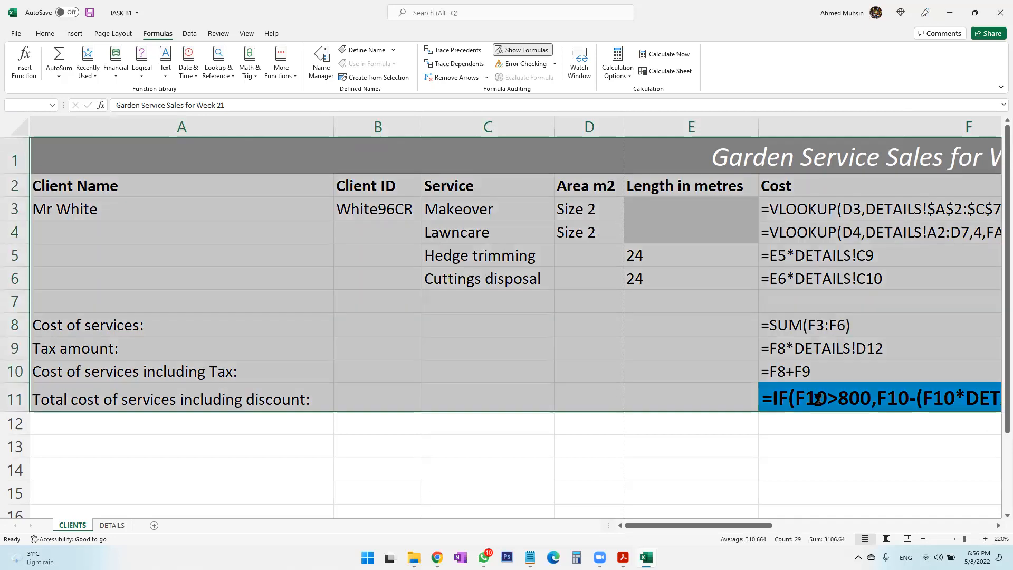
pyautogui.hotkey('ctrl', 'p')
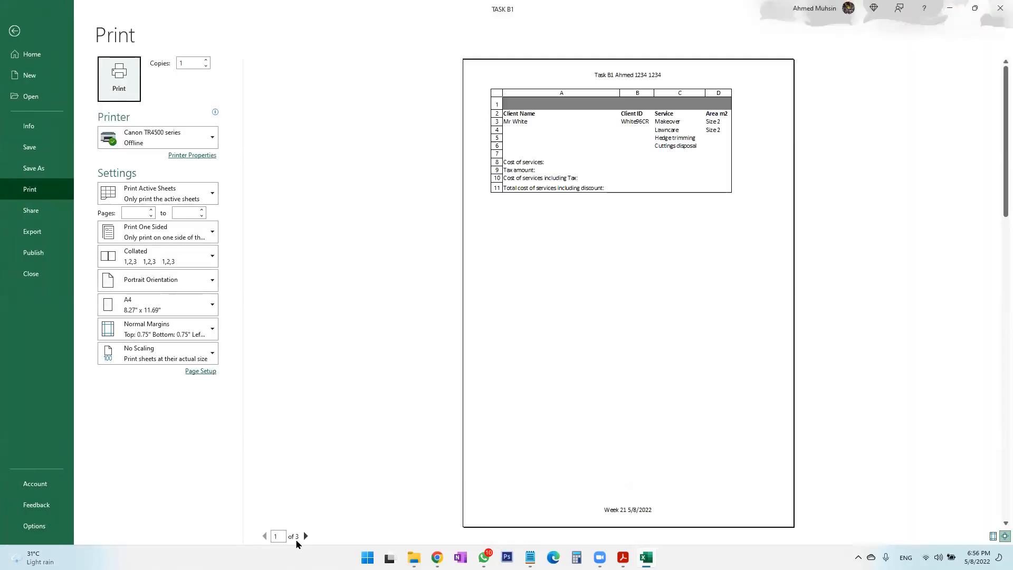
pyautogui.click(305, 536)
pyautogui.click(305, 536)
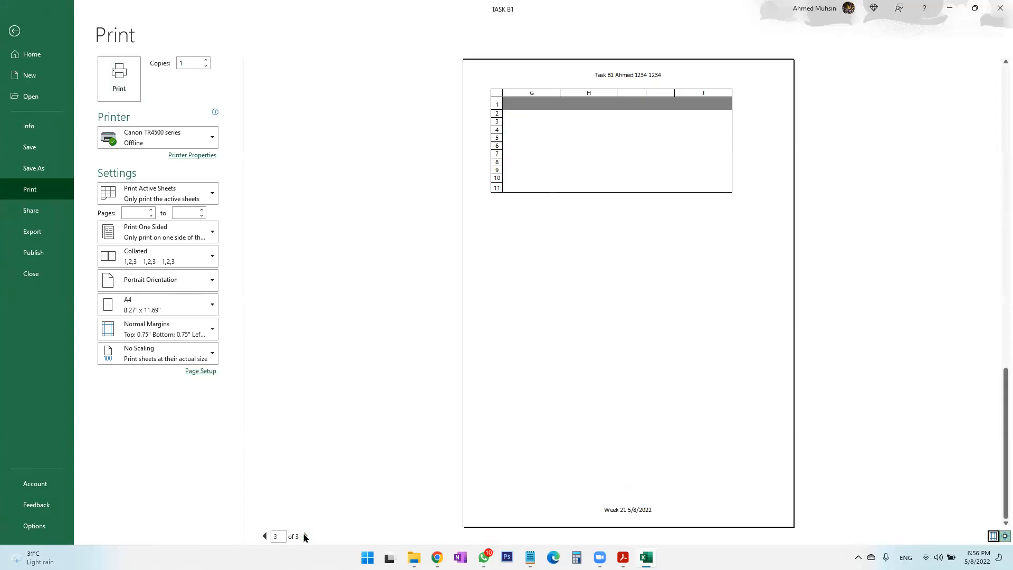
pyautogui.click(265, 537)
pyautogui.click(266, 537)
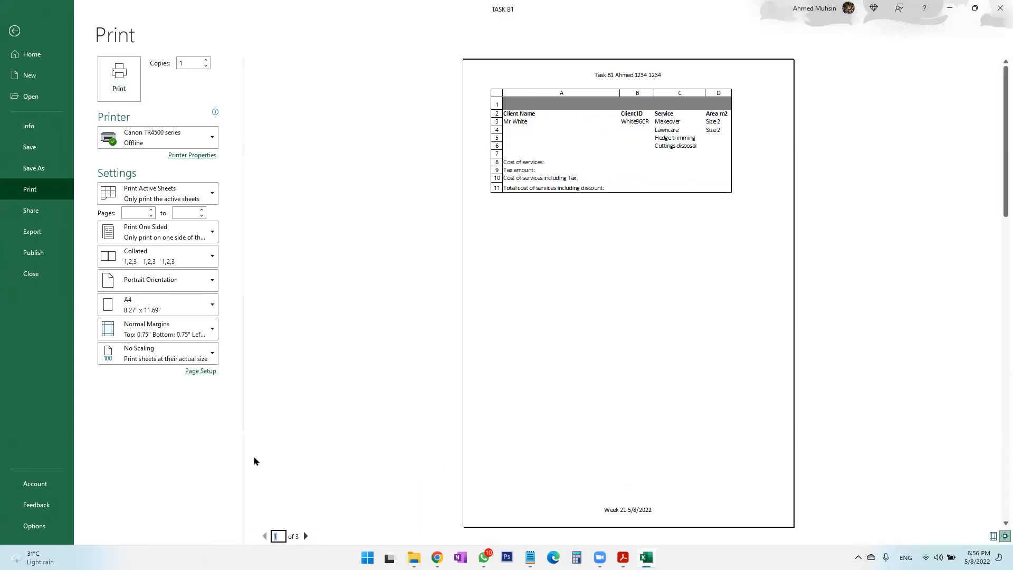
# Limit the printout to the current selection and check the preview pages.
pyautogui.click(212, 193)
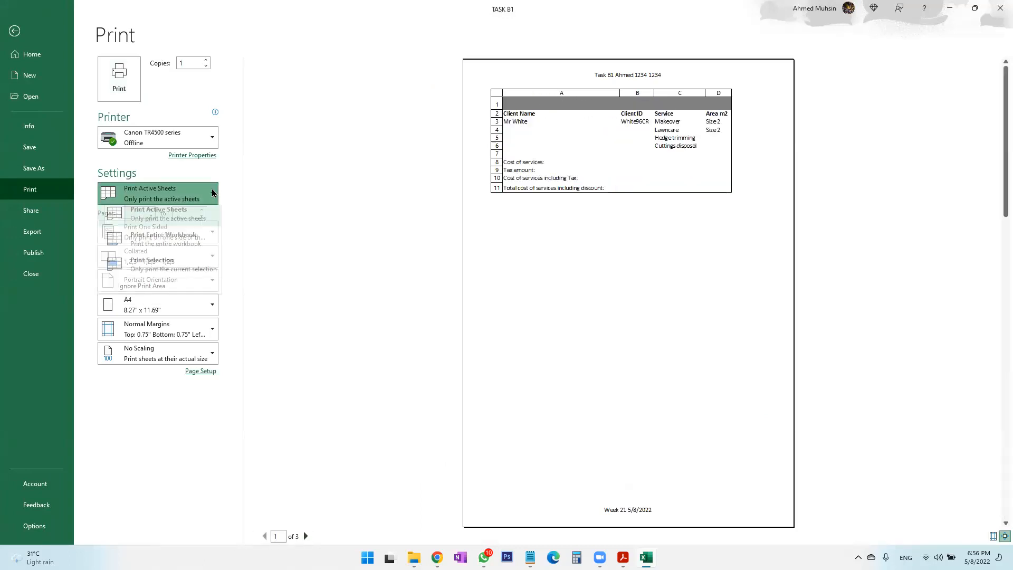
pyautogui.click(199, 268)
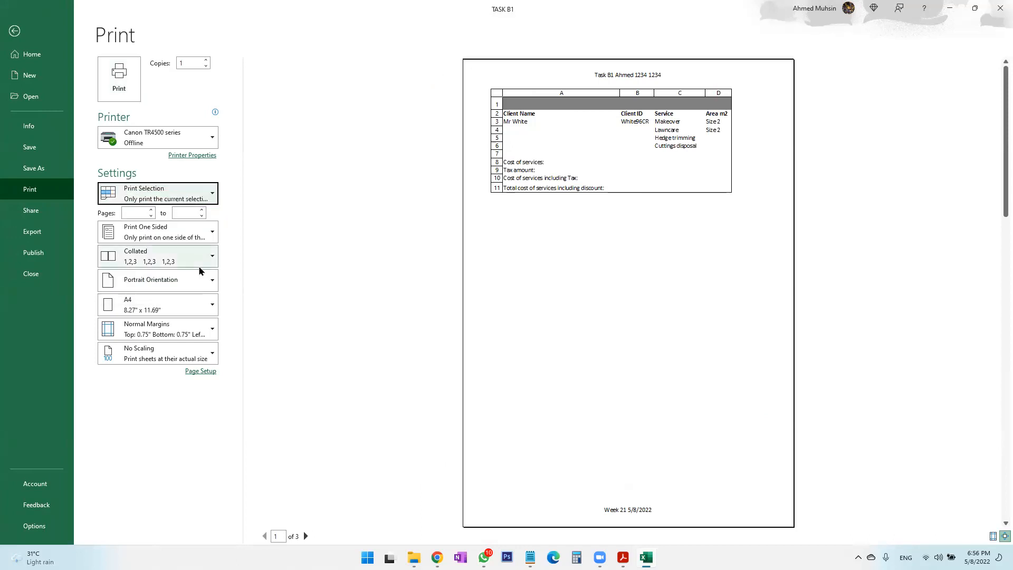
pyautogui.click(307, 536)
pyautogui.click(307, 536)
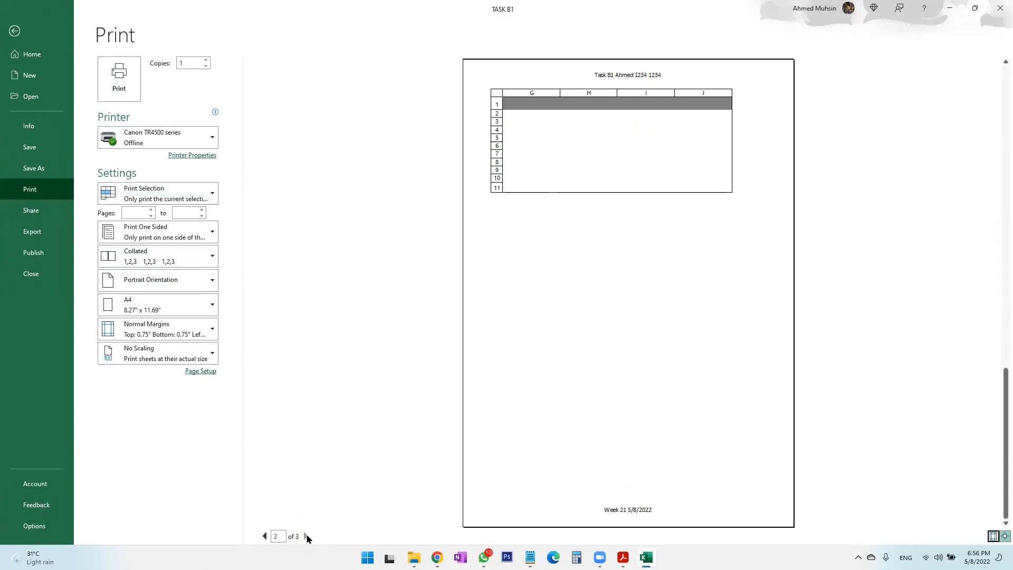
# Consult the paper's formulae printing requirement, set the Excel printout to landscape orientation, and check the preview pages.
pyautogui.click(623, 557)
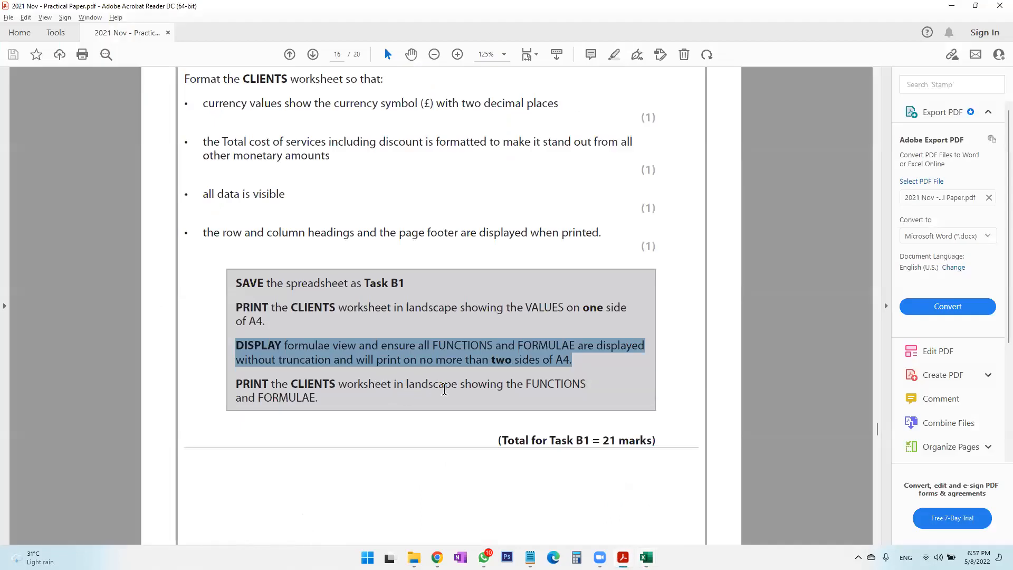
pyautogui.click(647, 558)
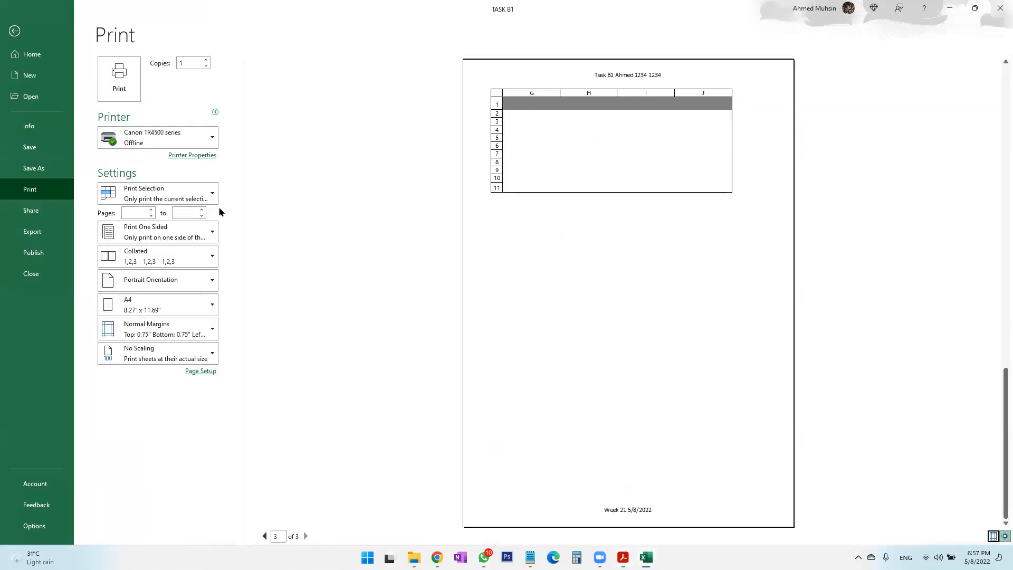
pyautogui.click(202, 279)
pyautogui.click(185, 328)
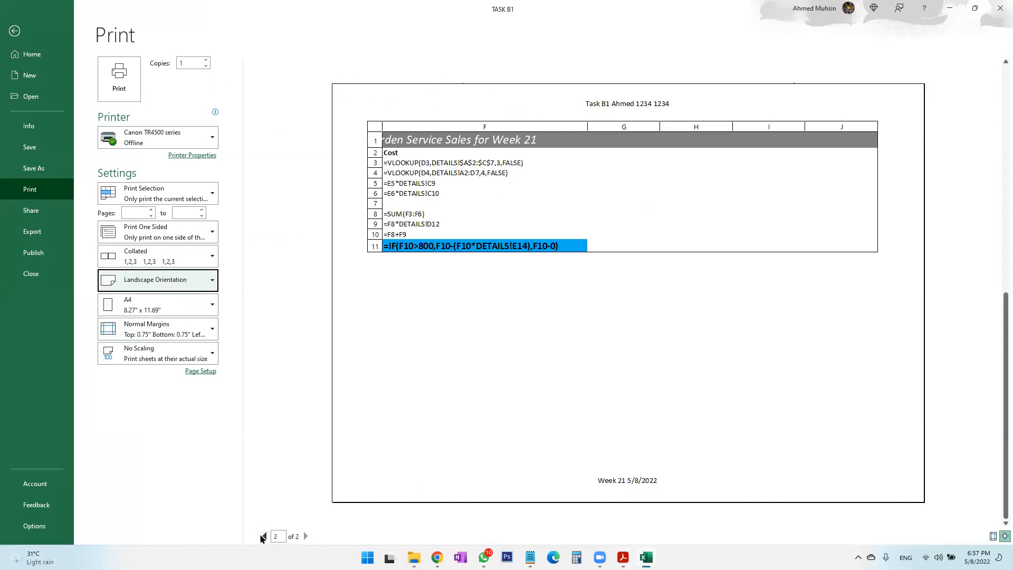
pyautogui.click(265, 536)
pyautogui.click(306, 536)
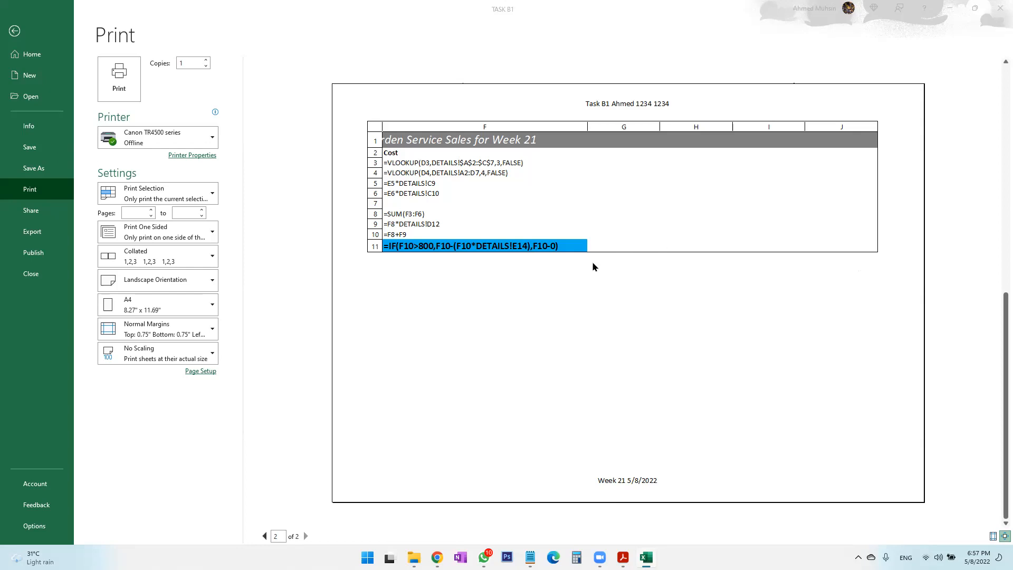
# Return to the sheet and reopen the print settings with only the selected CLIENTS range chosen for printing.
pyautogui.click(27, 35)
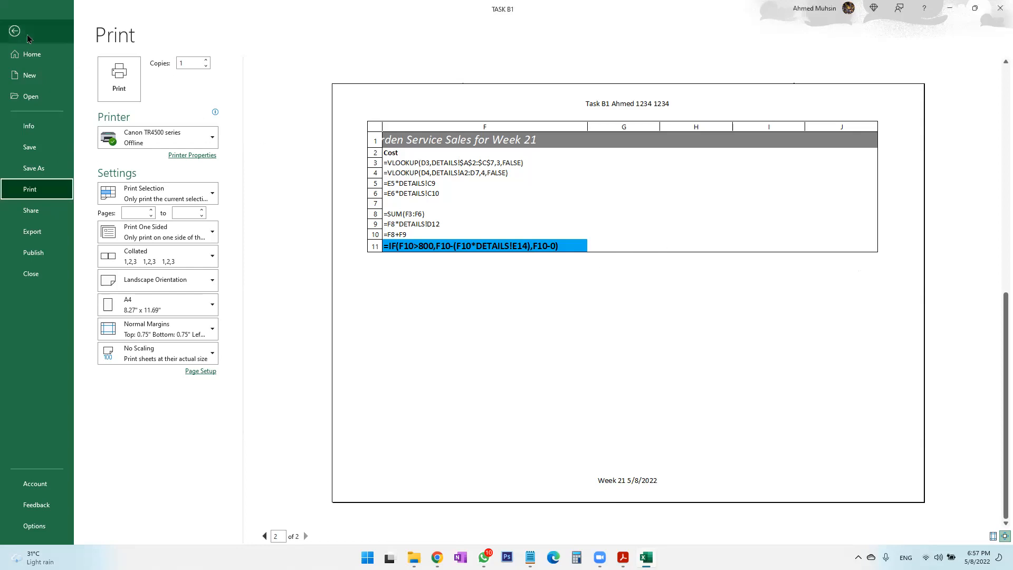
pyautogui.click(28, 36)
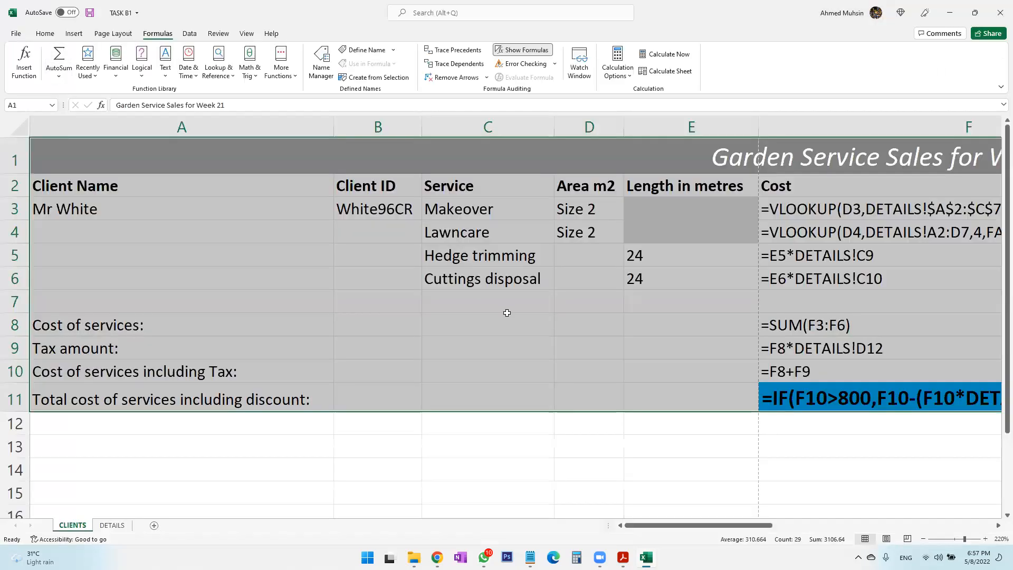
pyautogui.hotkey('ctrl', 'p')
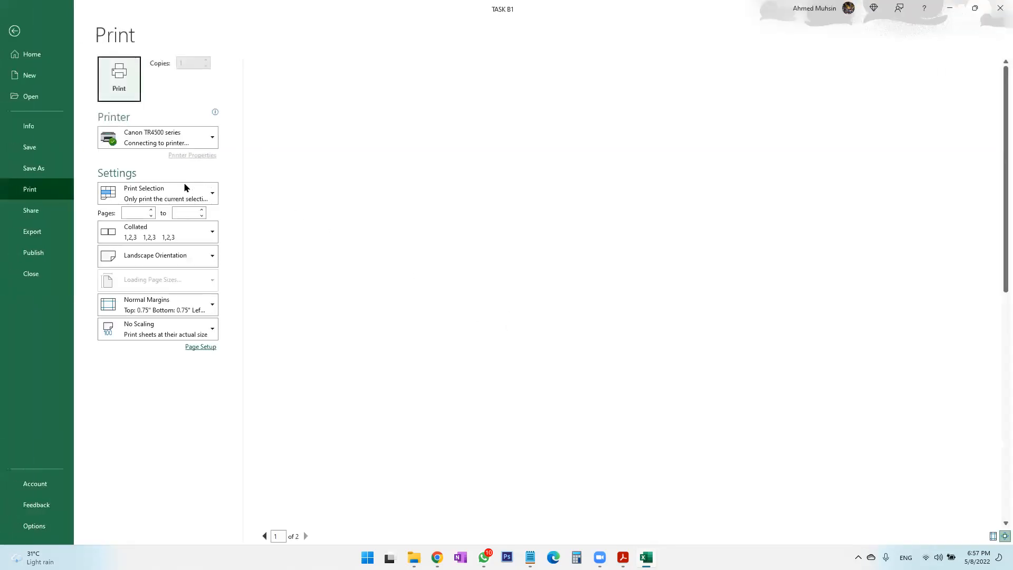
pyautogui.click(171, 196)
pyautogui.click(168, 262)
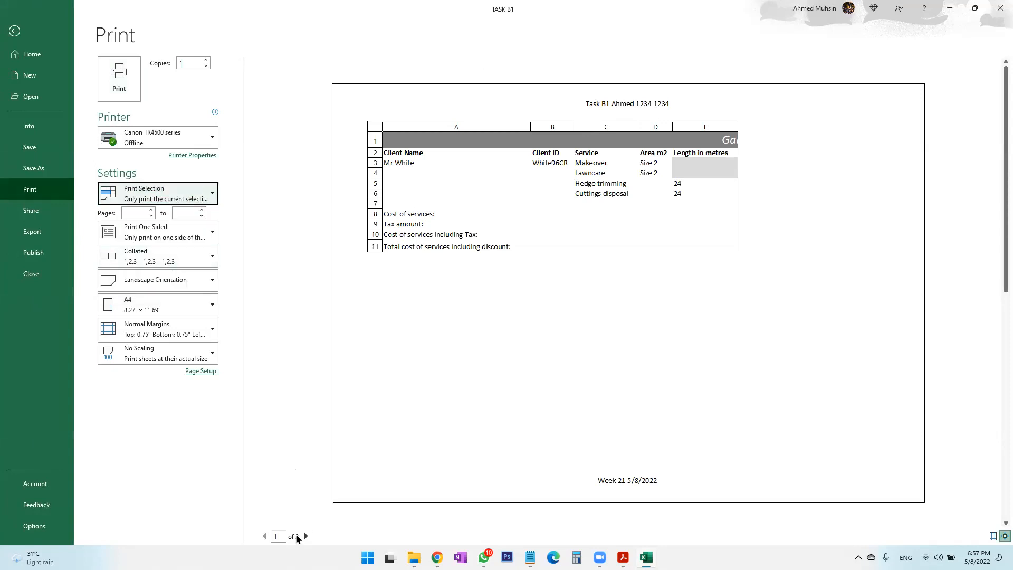
# Read the Task B2 instructions in the practical paper in Acrobat Reader and return to the CLIENTS sheet in Excel.
pyautogui.click(623, 557)
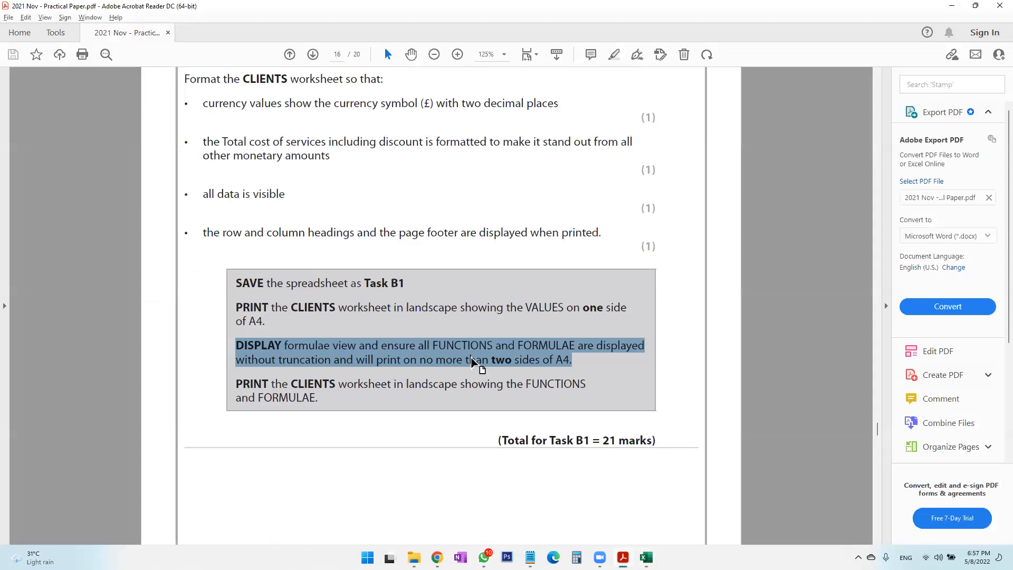
pyautogui.scroll(-10, 473, 363)
pyautogui.scroll(-5, 471, 358)
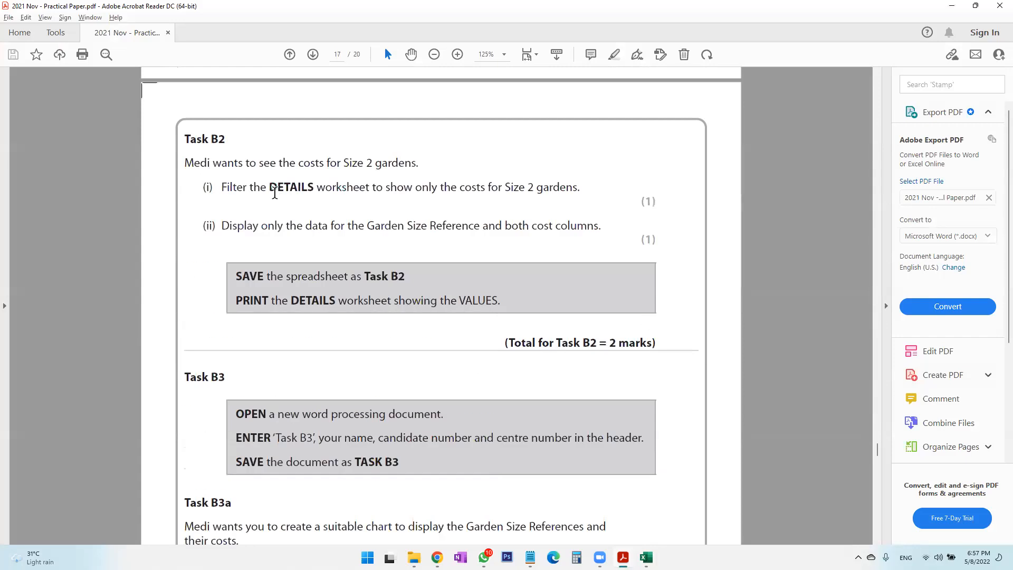
pyautogui.click(645, 557)
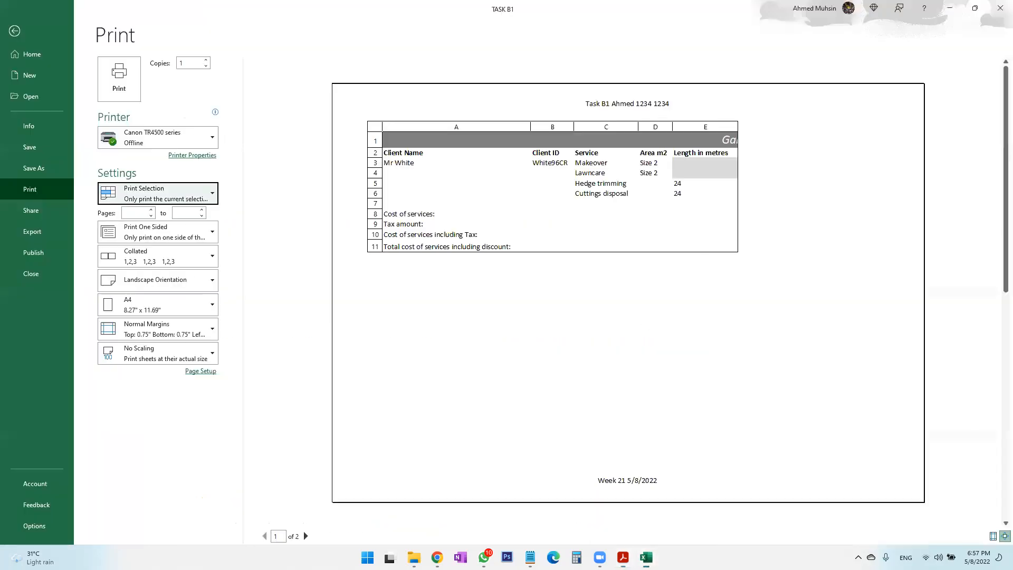
pyautogui.click(15, 31)
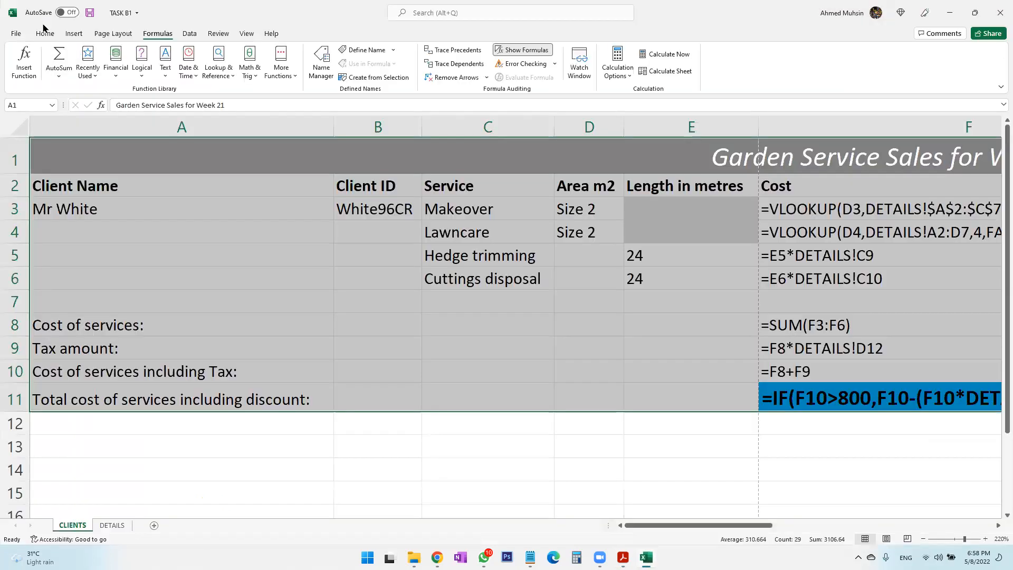
# Turn off the formulas display on the CLIENTS sheet and auto-fit all column widths to the values.
pyautogui.click(346, 184)
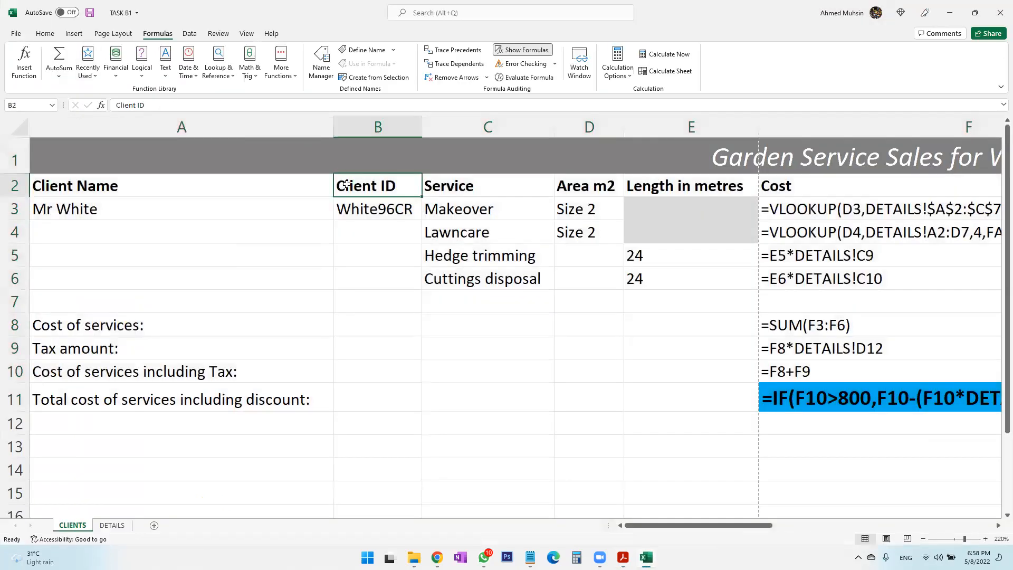
pyautogui.click(490, 50)
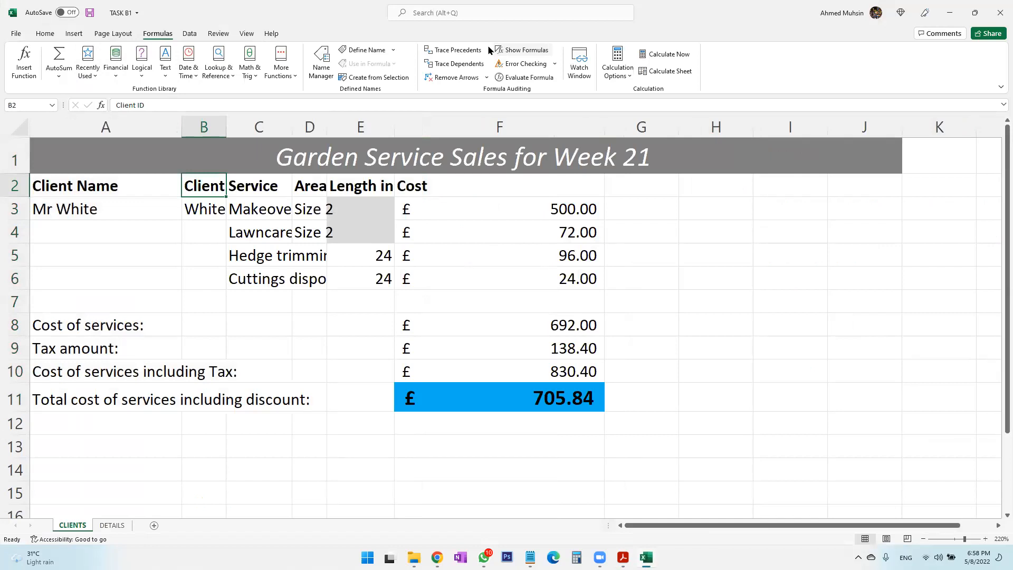
pyautogui.click(319, 340)
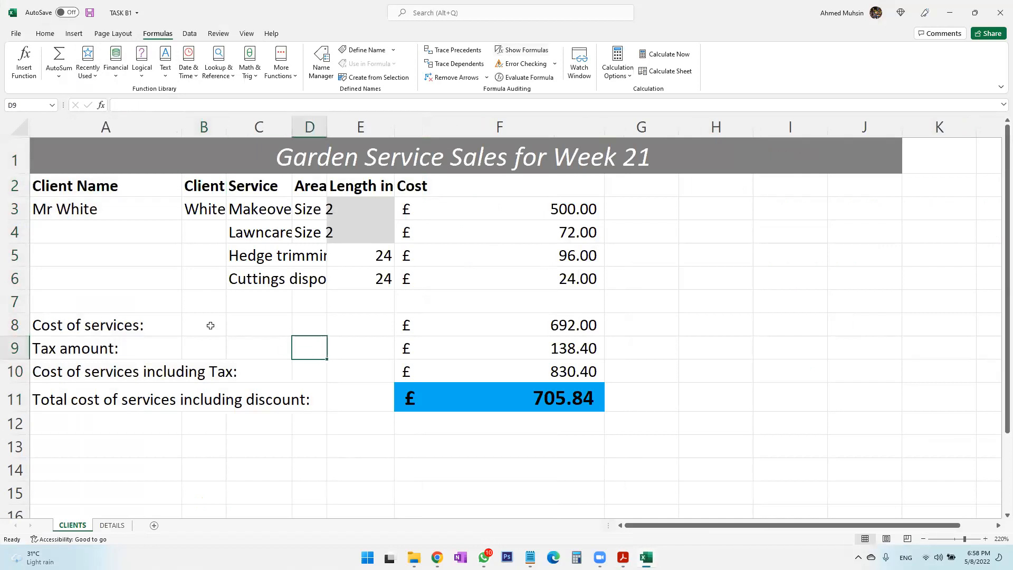
pyautogui.click(24, 133)
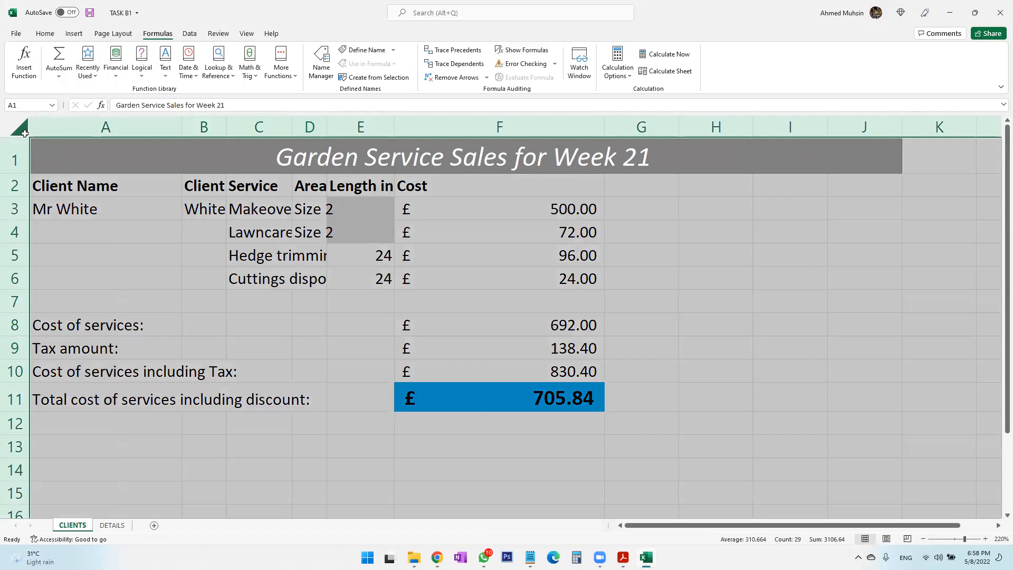
pyautogui.doubleClick(185, 133)
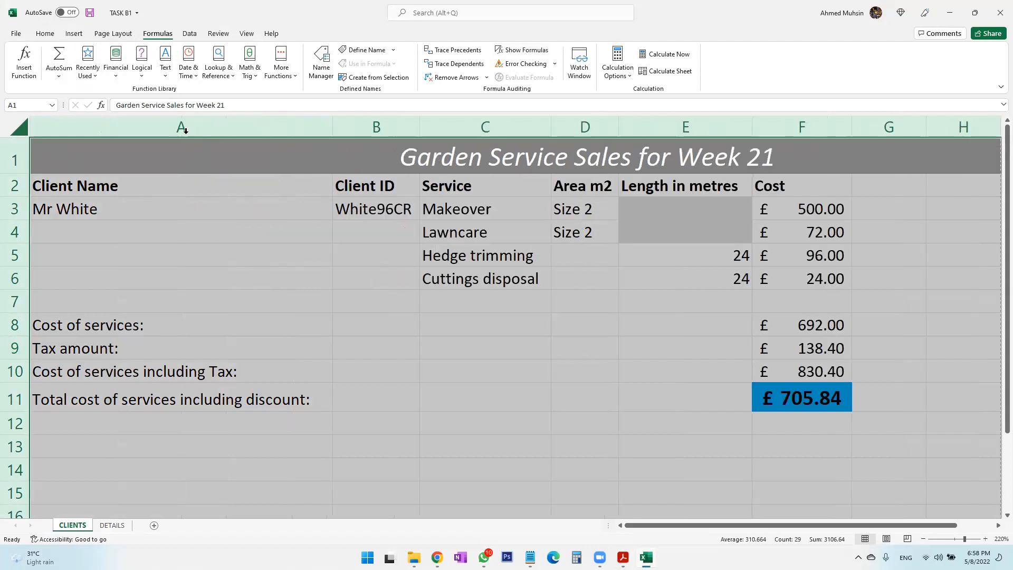
pyautogui.click(253, 343)
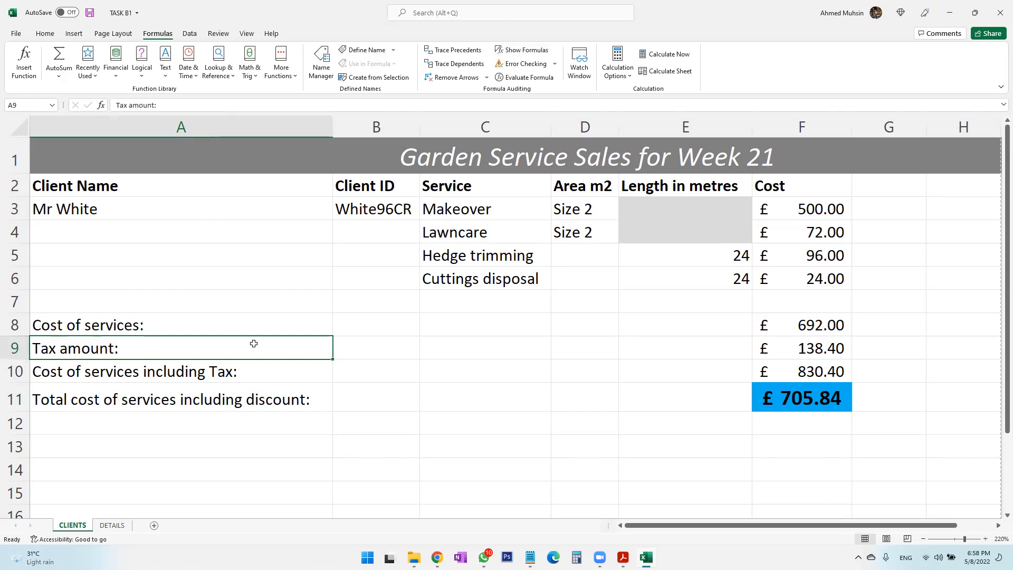
pyautogui.press('Up')
pyautogui.press('Up')
pyautogui.press('Up')
pyautogui.press('Up')
pyautogui.press('Up')
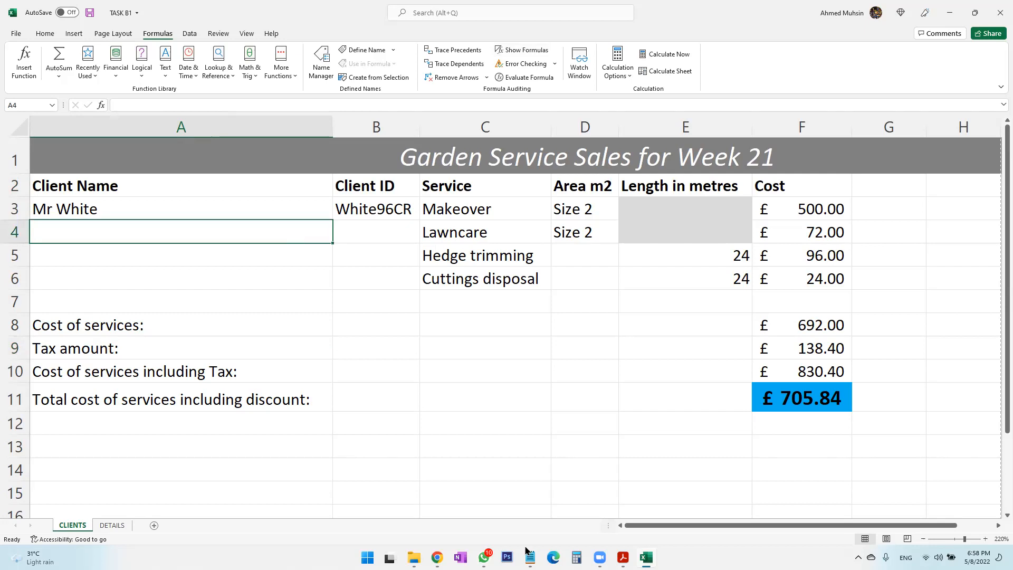
# Consult the Task B2 filter requirement in the practical paper and open the DETAILS sheet in Excel.
pyautogui.click(623, 557)
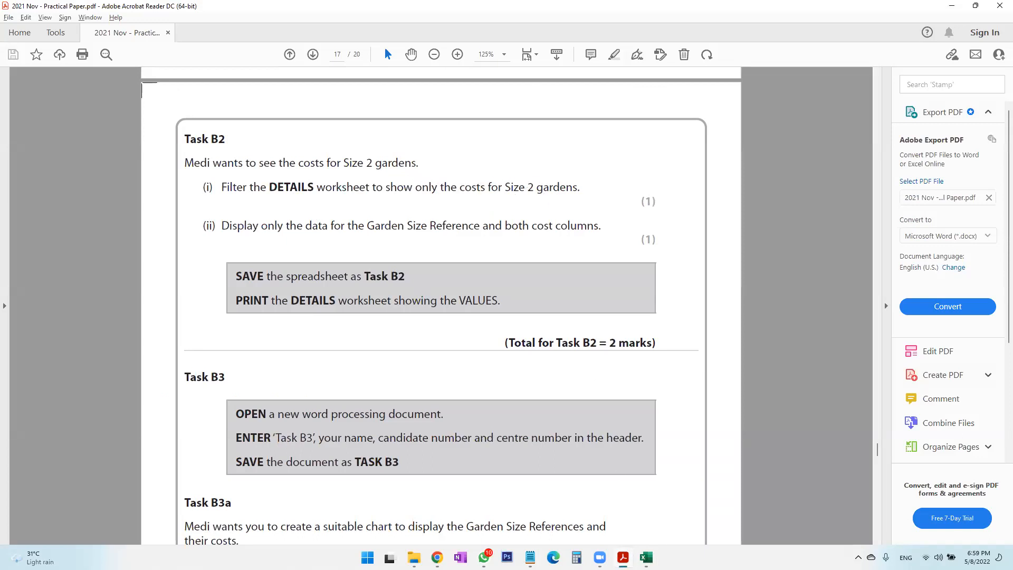
pyautogui.hotkey('alt', 'Tab')
pyautogui.click(112, 525)
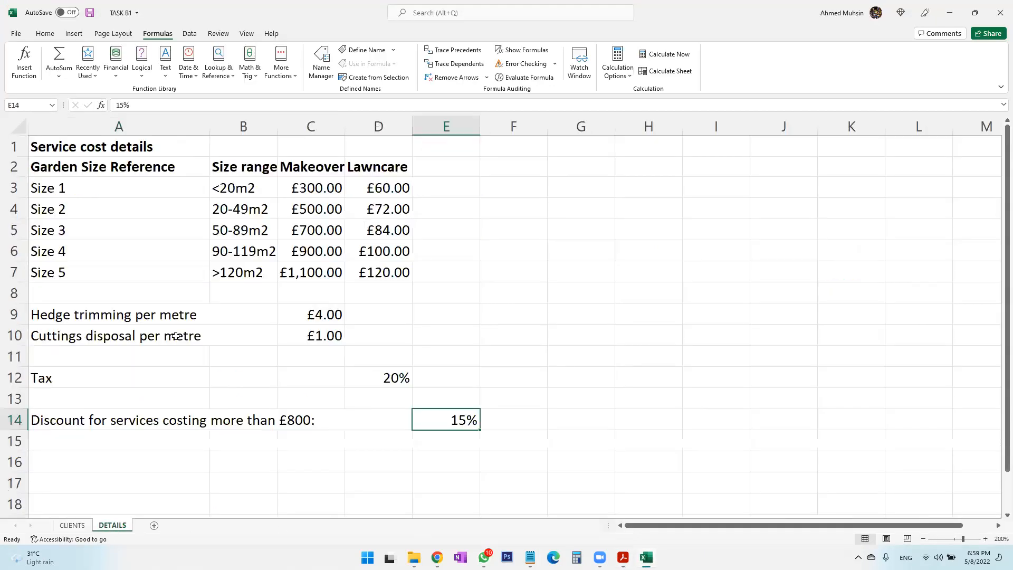
# Add filter controls to the header row of the garden size cost table, starting from the Garden Size Reference heading.
pyautogui.click(153, 211)
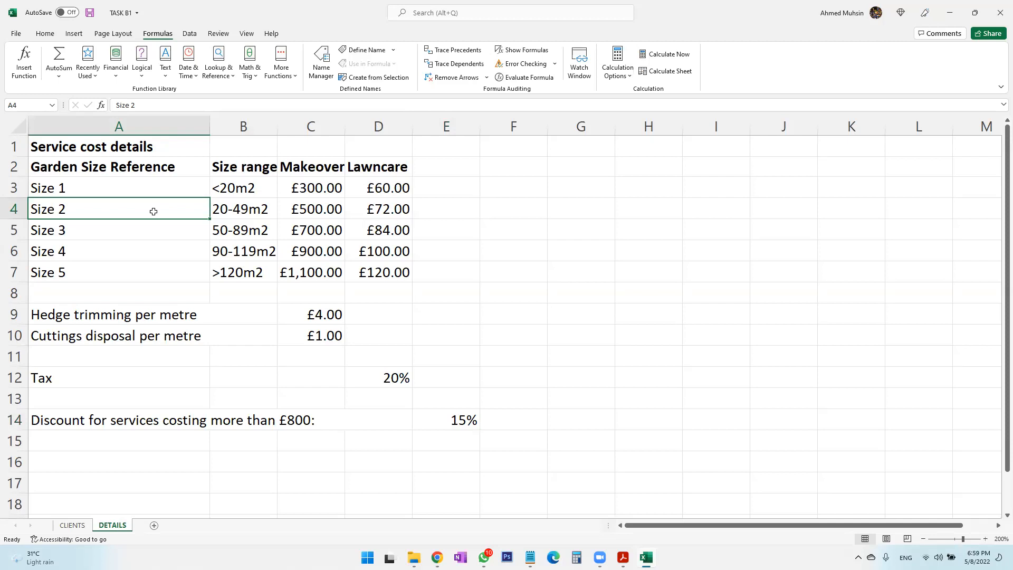
pyautogui.click(104, 189)
pyautogui.click(104, 207)
pyautogui.click(108, 186)
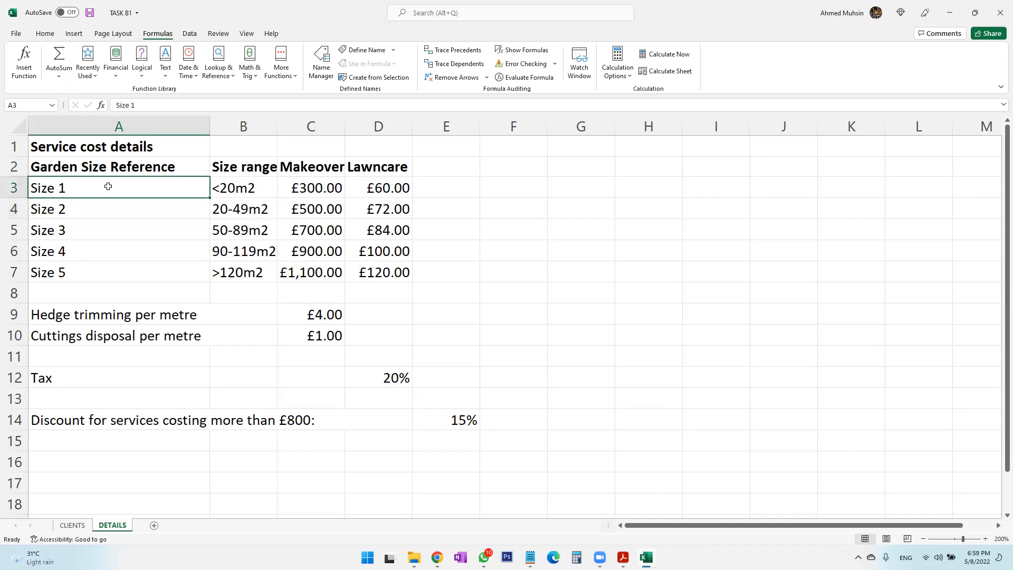
pyautogui.click(124, 168)
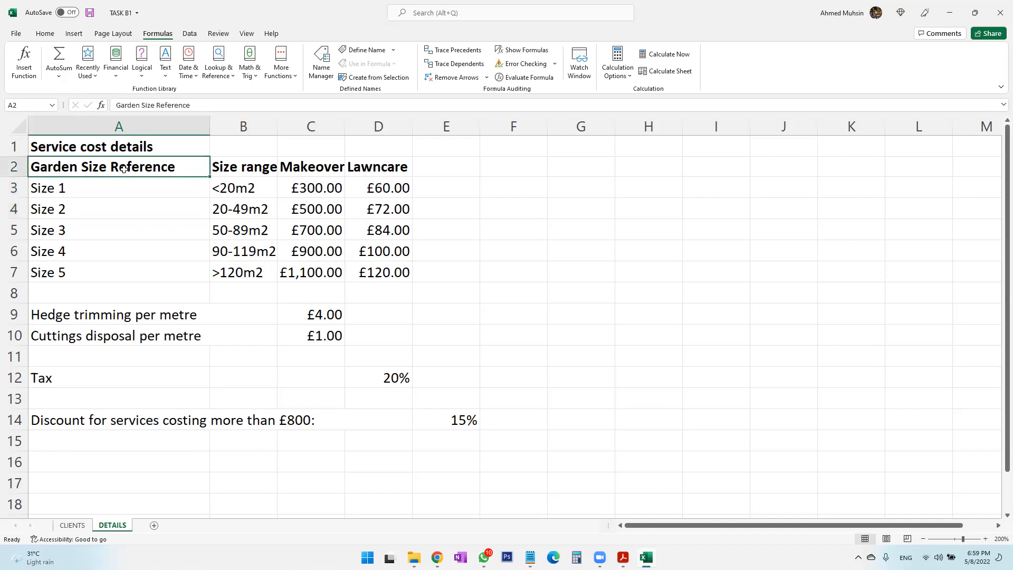
pyautogui.click(46, 34)
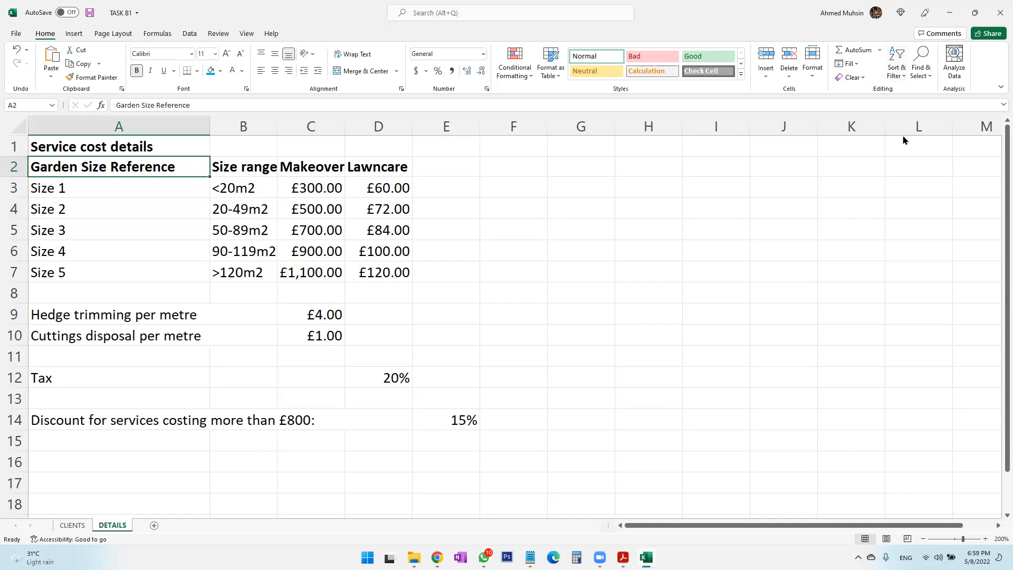
pyautogui.click(895, 68)
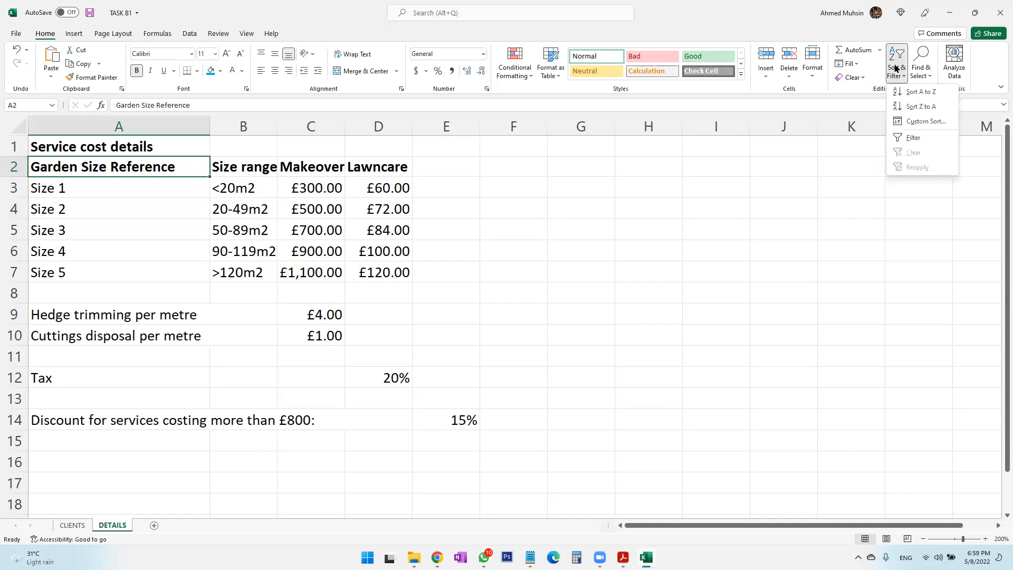
pyautogui.click(918, 143)
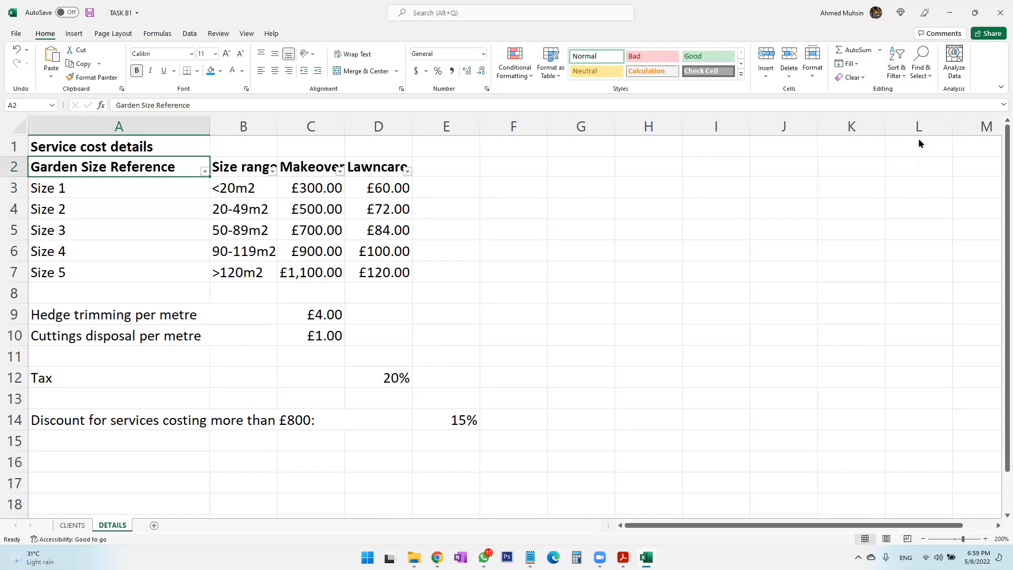
# Filter the Garden Size Reference column to show only Size 2.
pyautogui.click(205, 171)
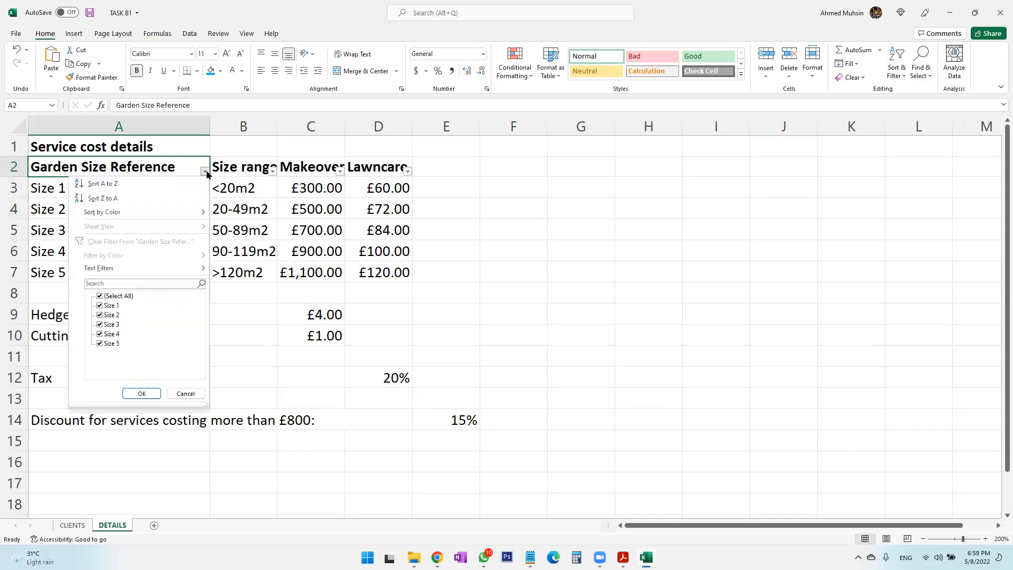
pyautogui.click(119, 296)
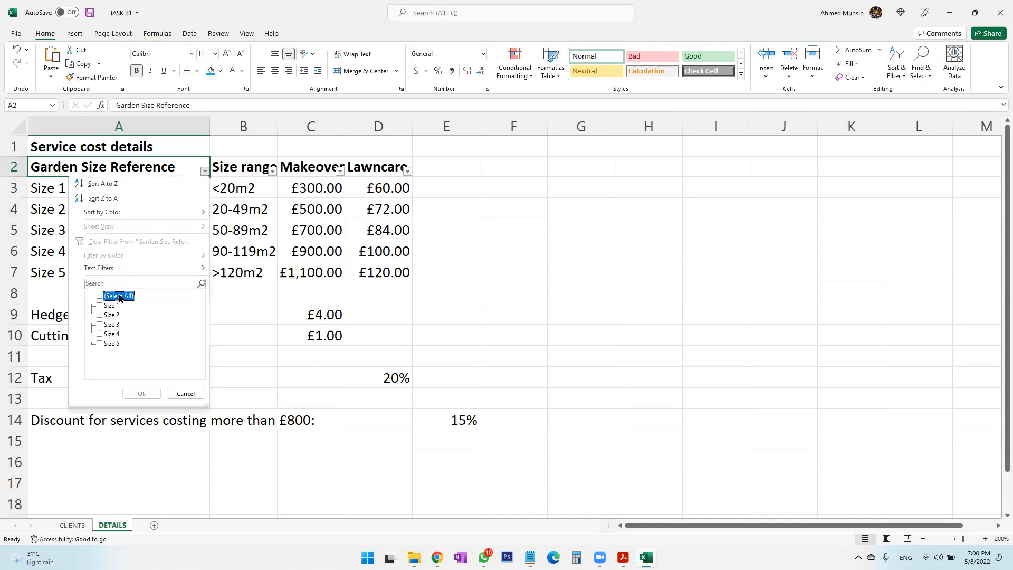
pyautogui.click(112, 317)
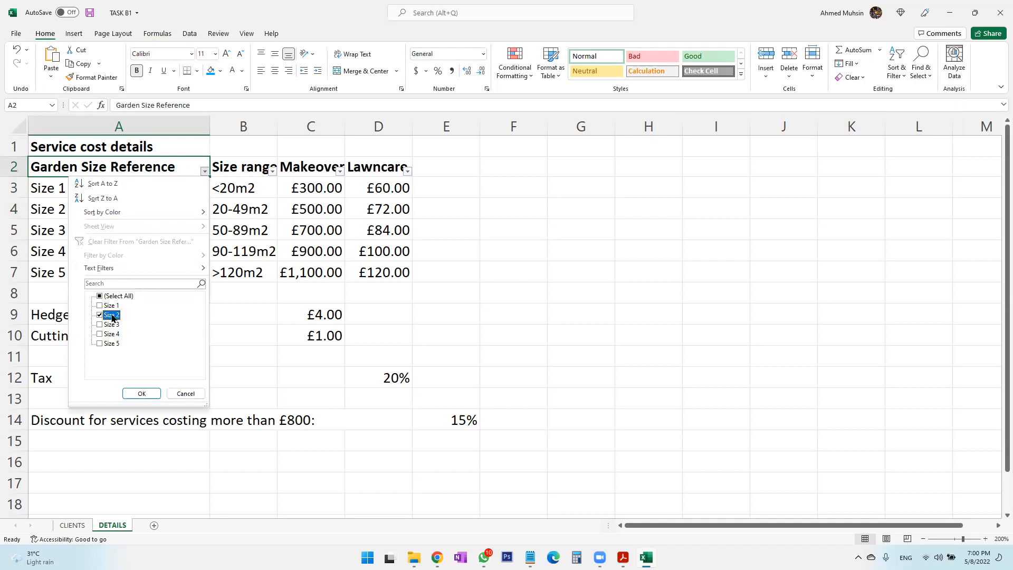
pyautogui.click(141, 394)
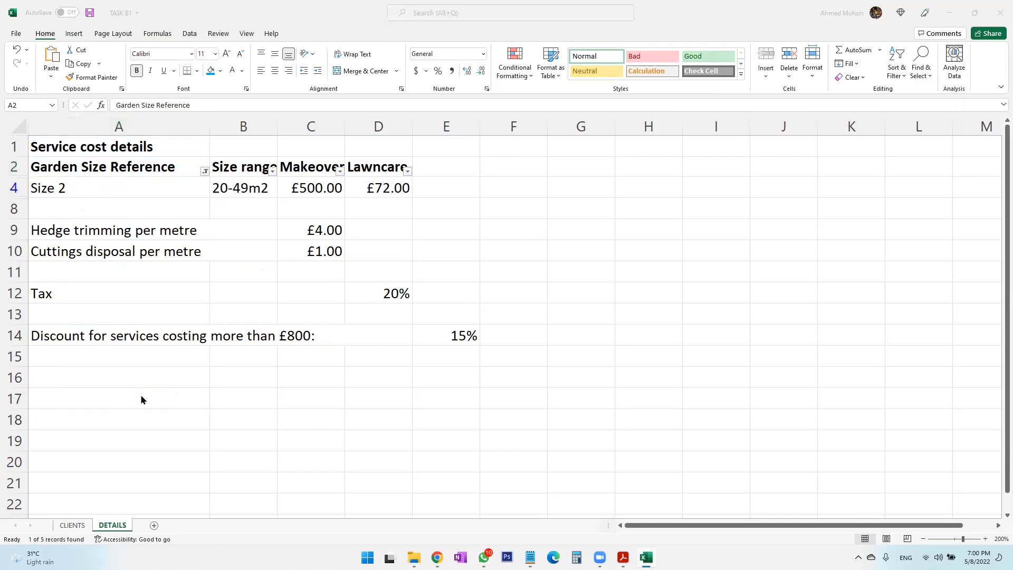
# Read Task B2 part (ii) on which columns to display in the practical paper in Acrobat Reader and return to Excel.
pyautogui.hotkey('alt', 'Tab')
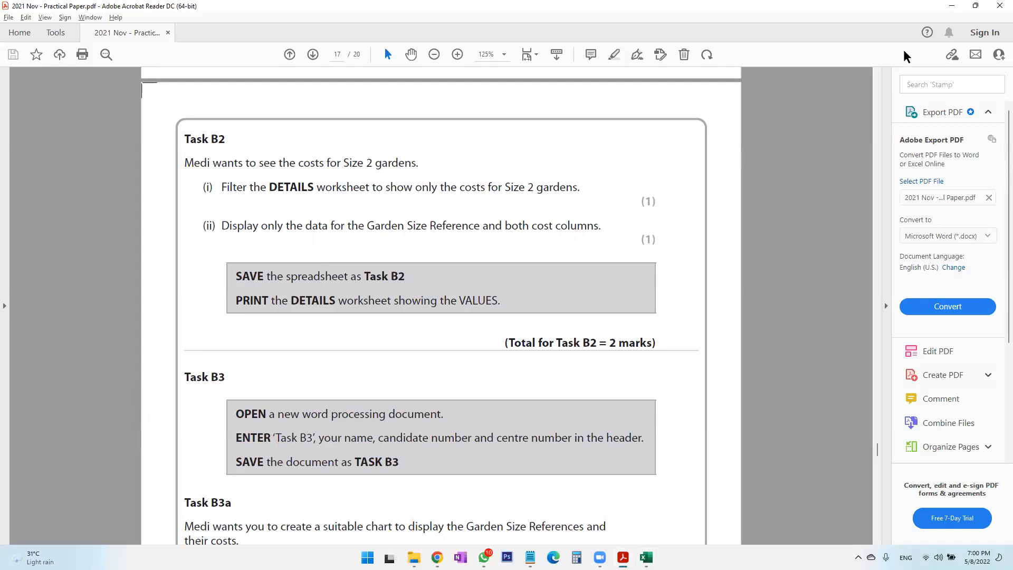
pyautogui.hotkey('alt', 'Tab')
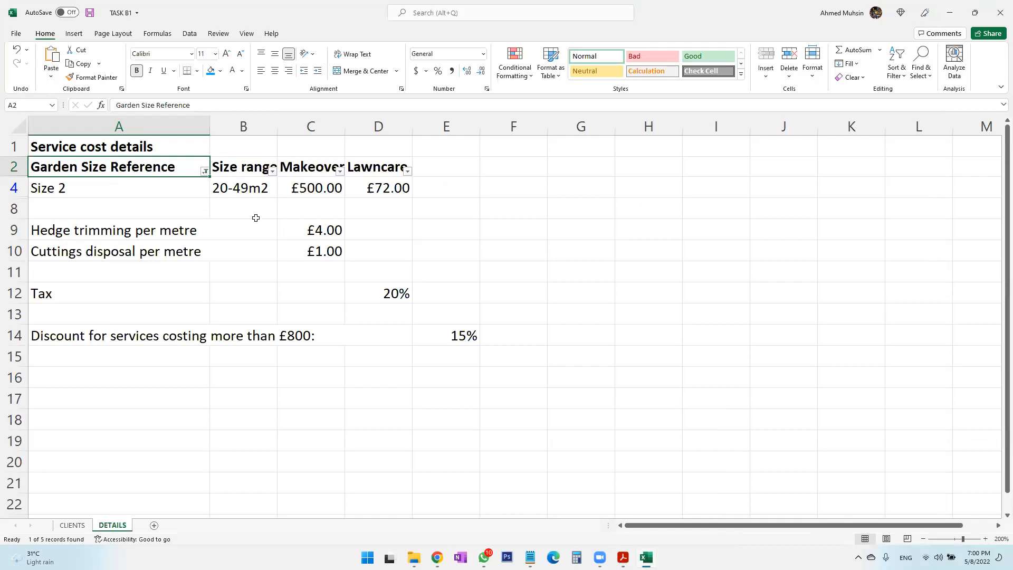
pyautogui.hotkey('alt', 'Tab')
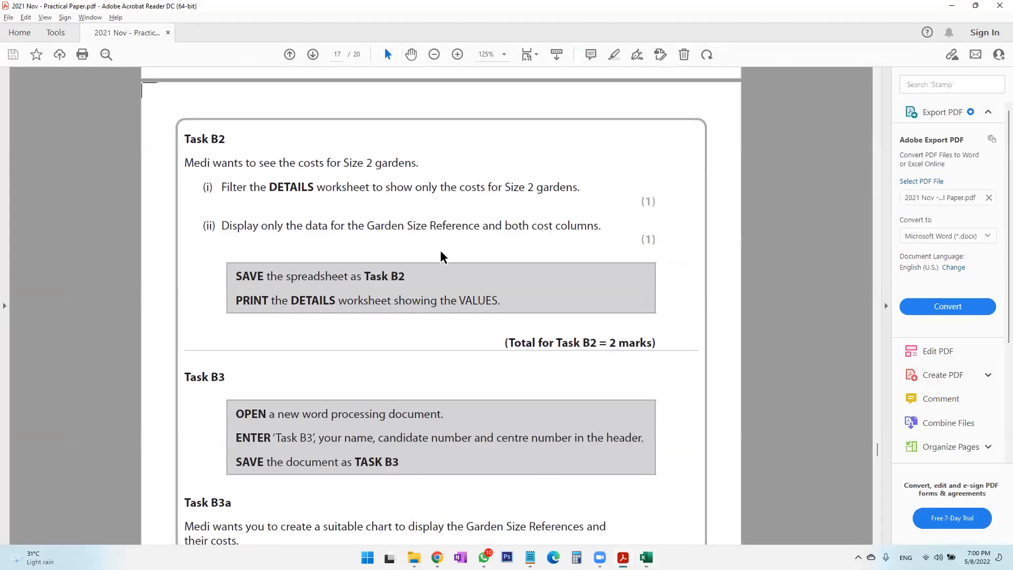
pyautogui.moveTo(483, 226); pyautogui.dragTo(528, 225)
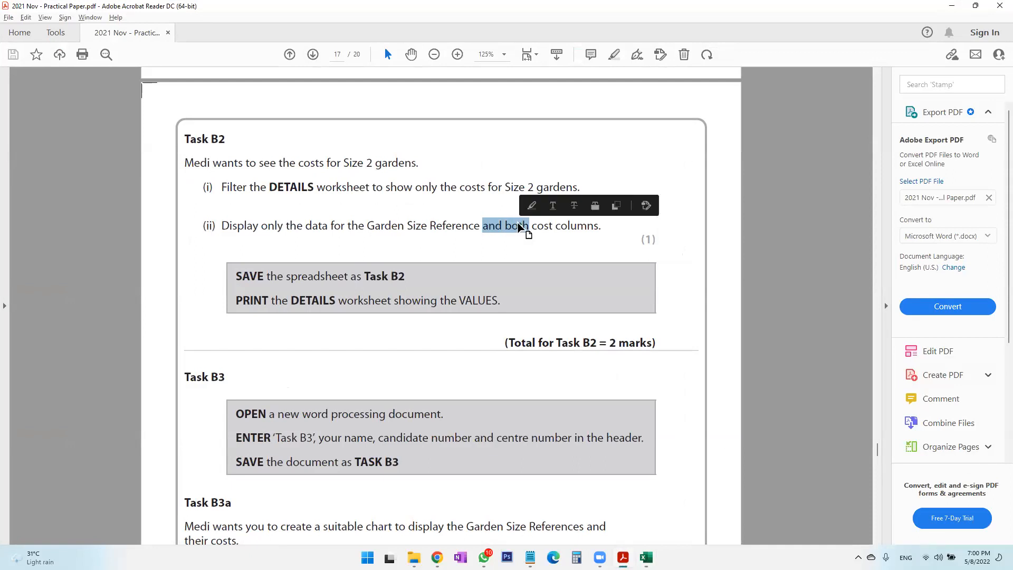
pyautogui.hotkey('alt', 'Tab')
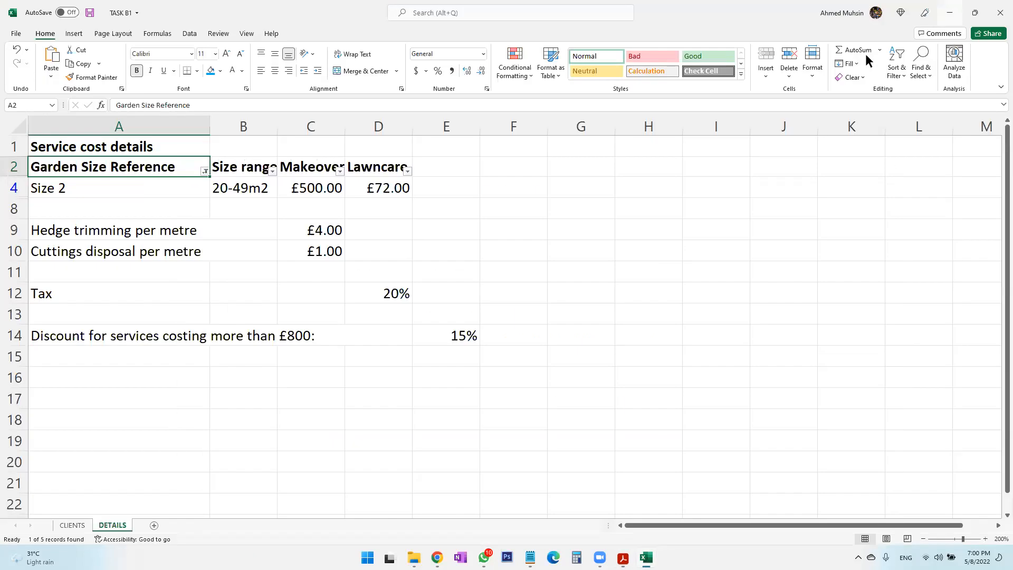
# Hide the Size range column, column B, on the DETAILS sheet.
pyautogui.click(248, 170)
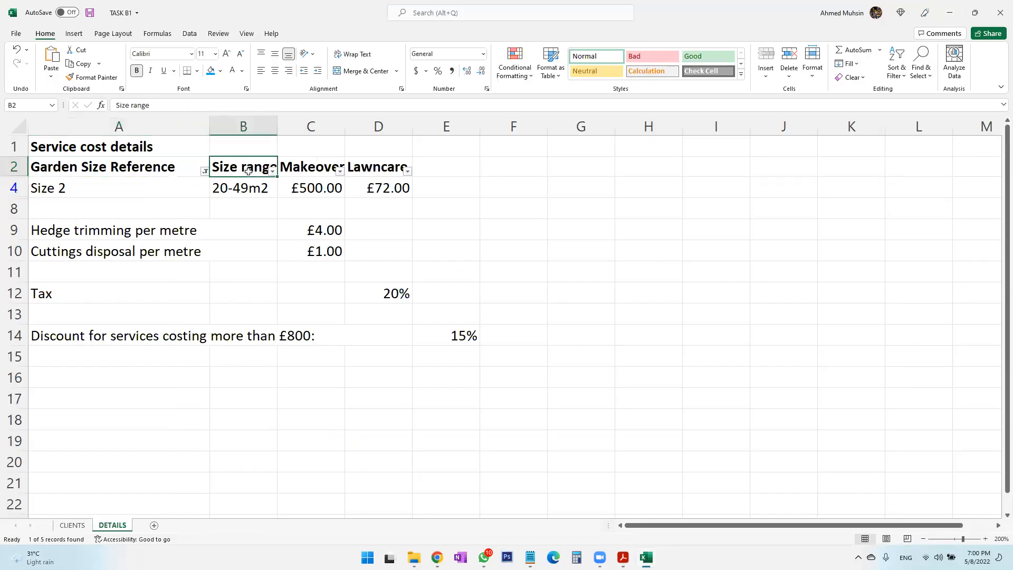
pyautogui.rightClick(249, 174)
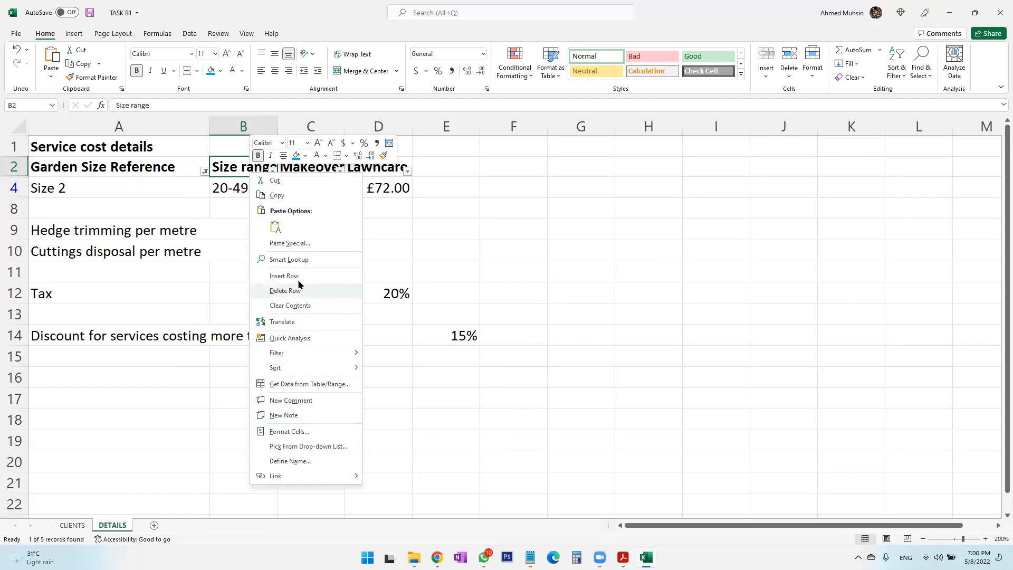
pyautogui.press('Escape')
pyautogui.click(244, 128)
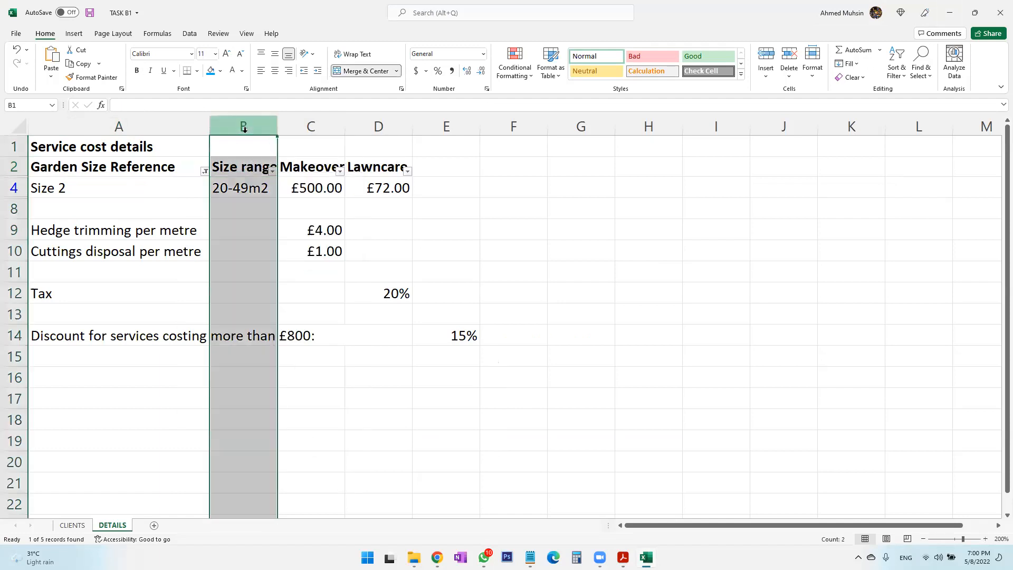
pyautogui.rightClick(246, 183)
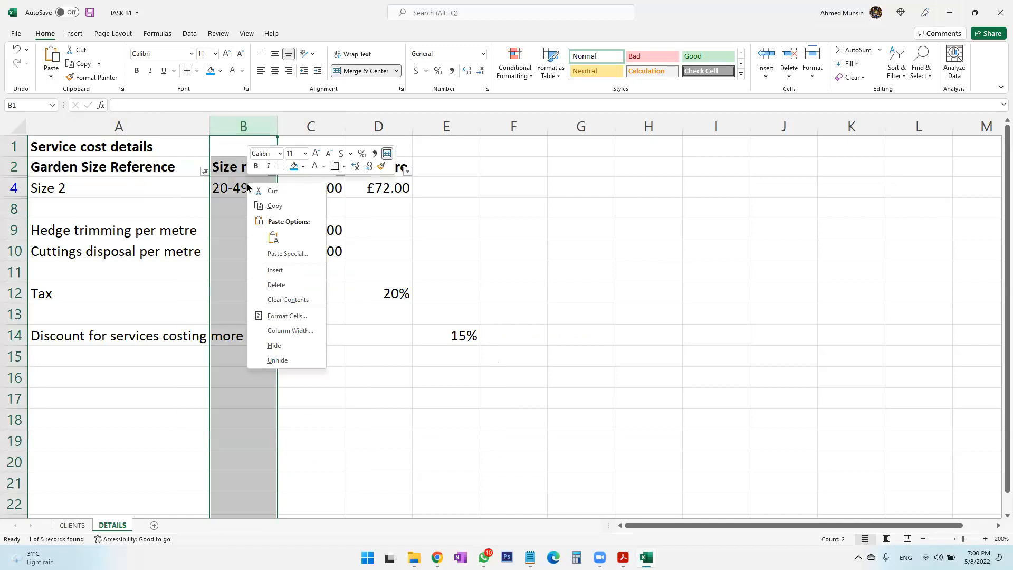
pyautogui.click(297, 350)
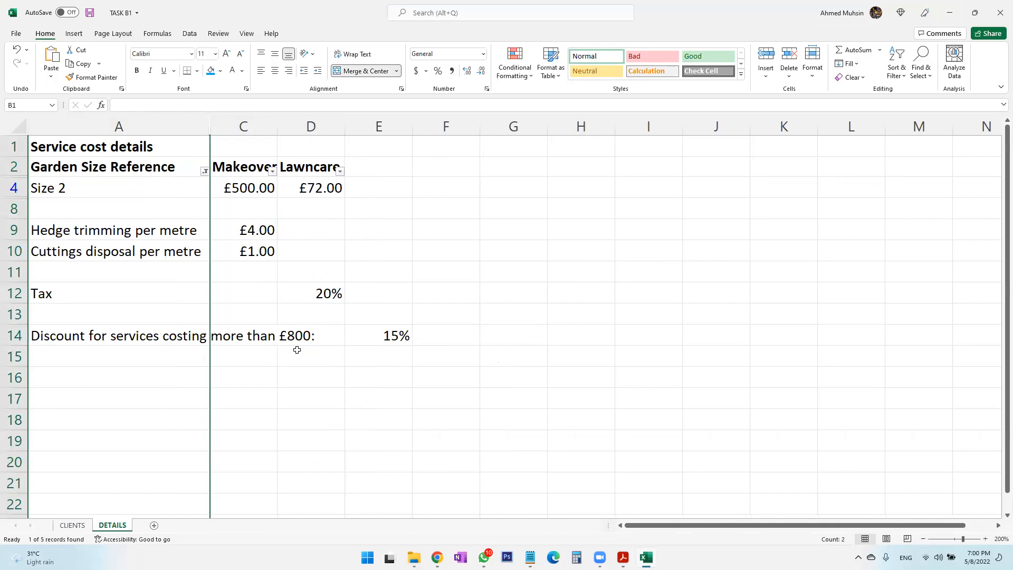
# Unhide the Size range column between columns A and C and hide it again.
pyautogui.rightClick(210, 129)
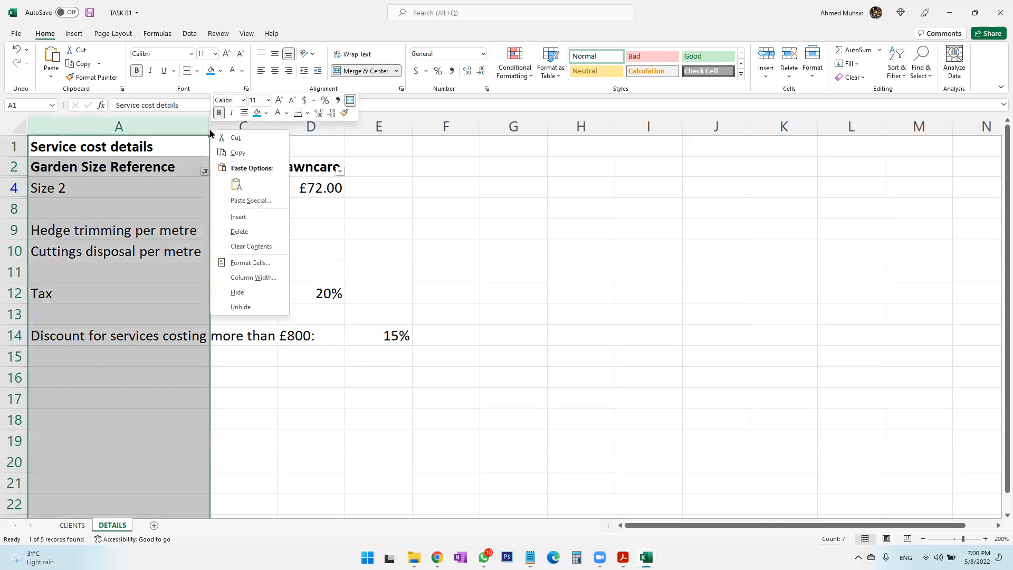
pyautogui.click(251, 305)
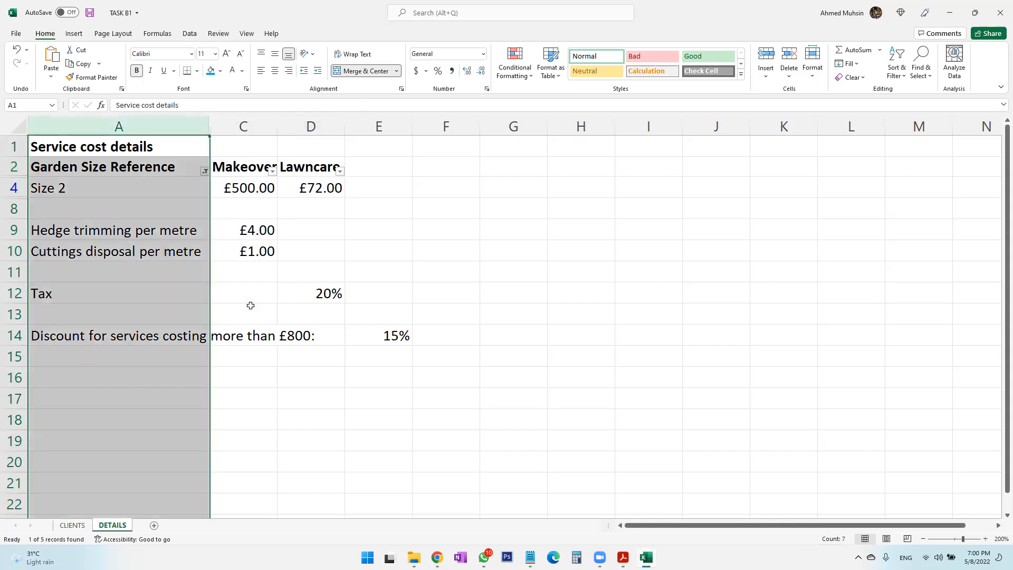
pyautogui.rightClick(211, 129)
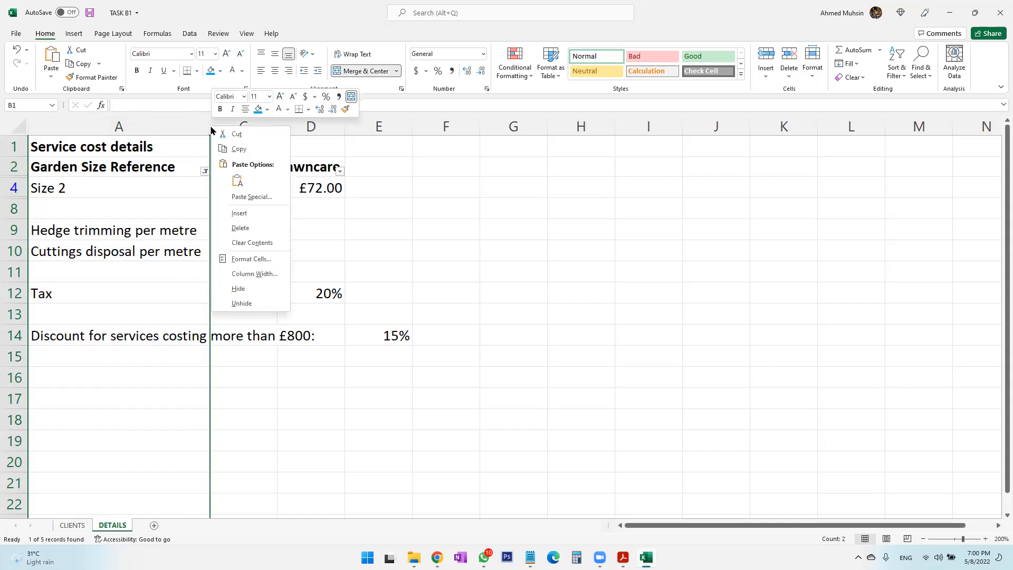
pyautogui.click(265, 301)
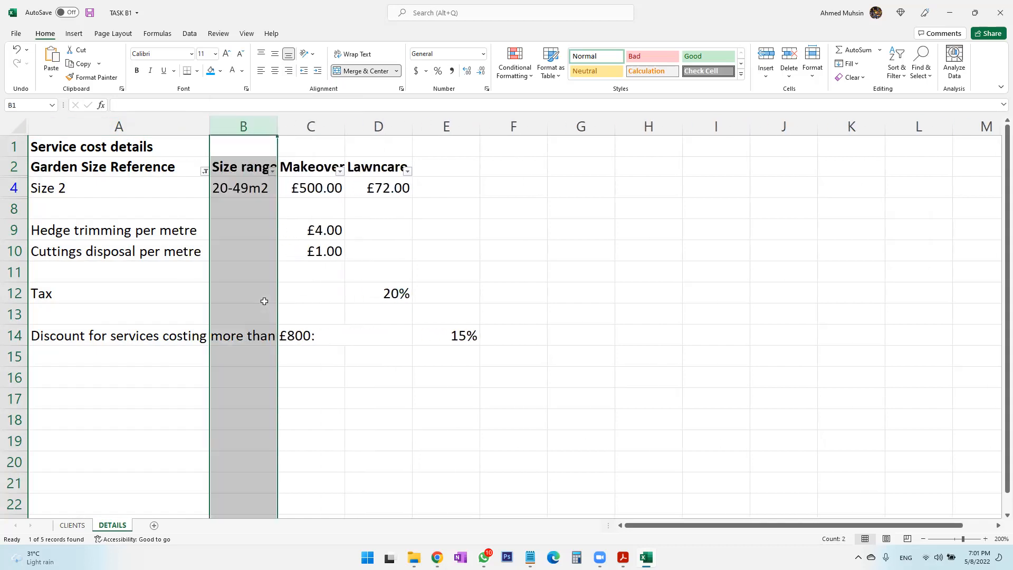
pyautogui.rightClick(257, 127)
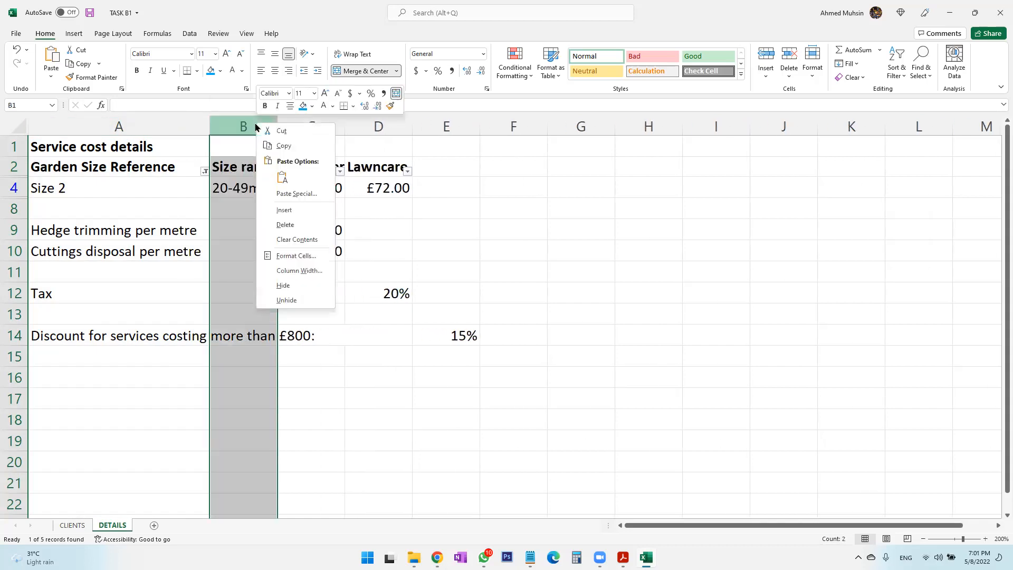
pyautogui.click(291, 287)
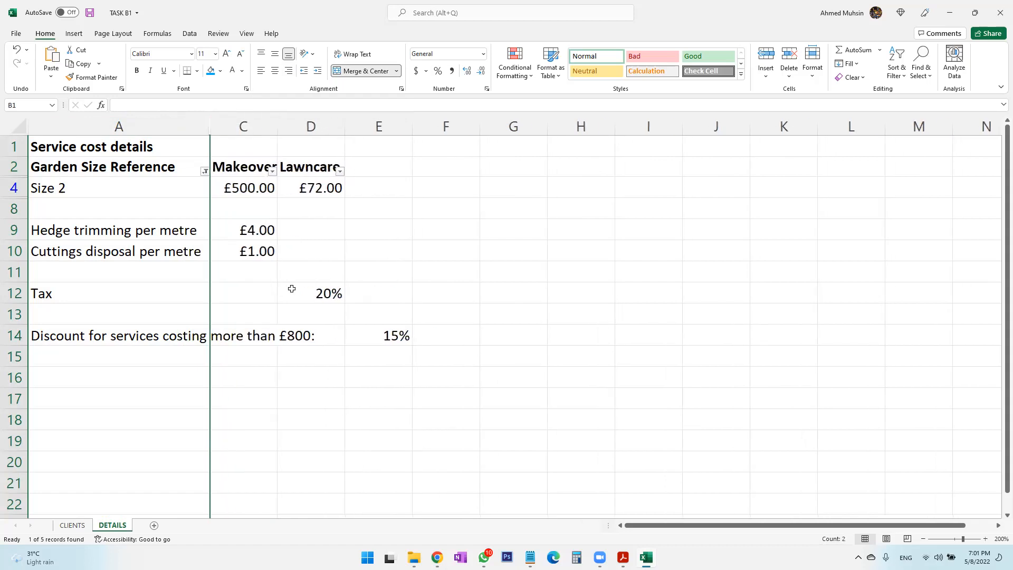
# Check the save instruction in the practical paper and save a copy of the workbook as TASK B2.
pyautogui.click(388, 349)
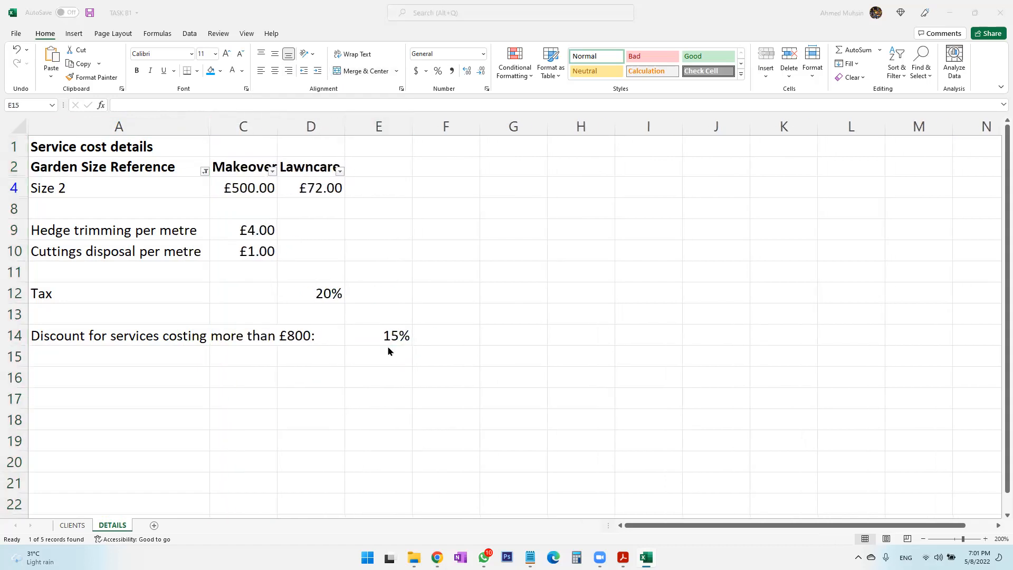
pyautogui.hotkey('alt', 'Tab')
pyautogui.hotkey('alt', 'Tab')
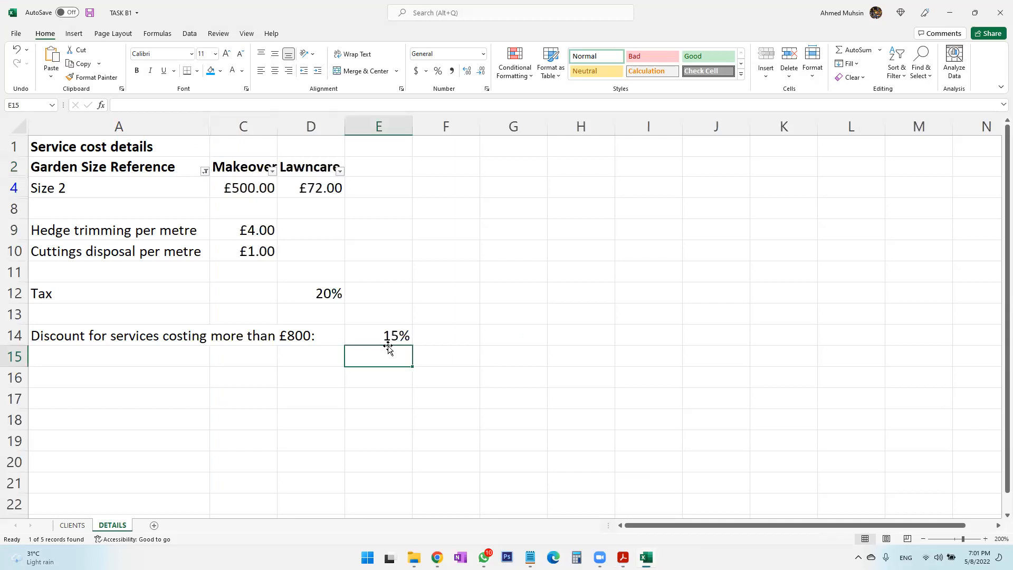
pyautogui.press('F12')
pyautogui.press('End')
pyautogui.press('Return')
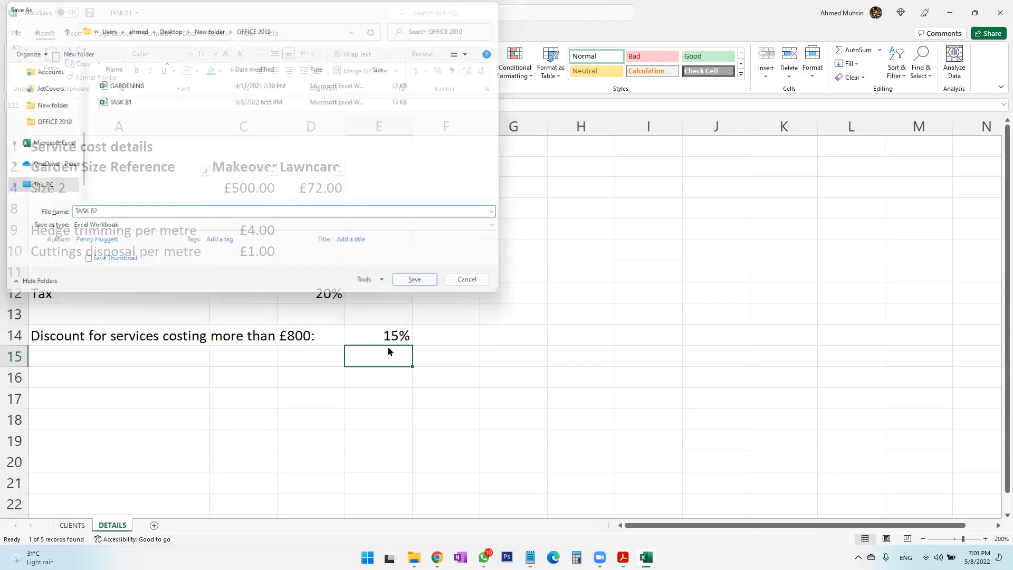
pyautogui.click(621, 67)
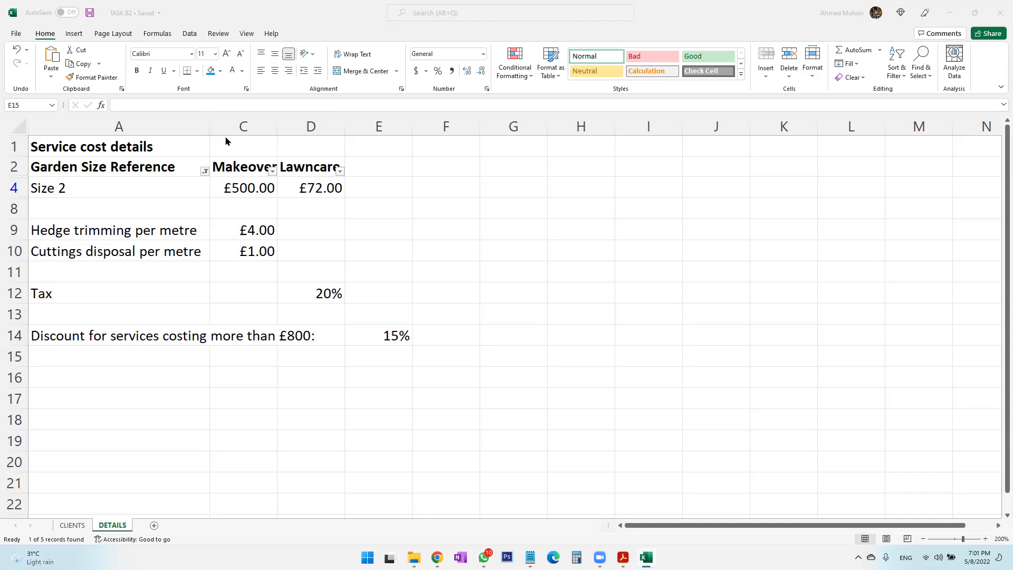
# Try hiding the Makeover and Lawncare columns together, and undo the hiding.
pyautogui.click(259, 131)
pyautogui.moveTo(259, 131); pyautogui.dragTo(340, 127)
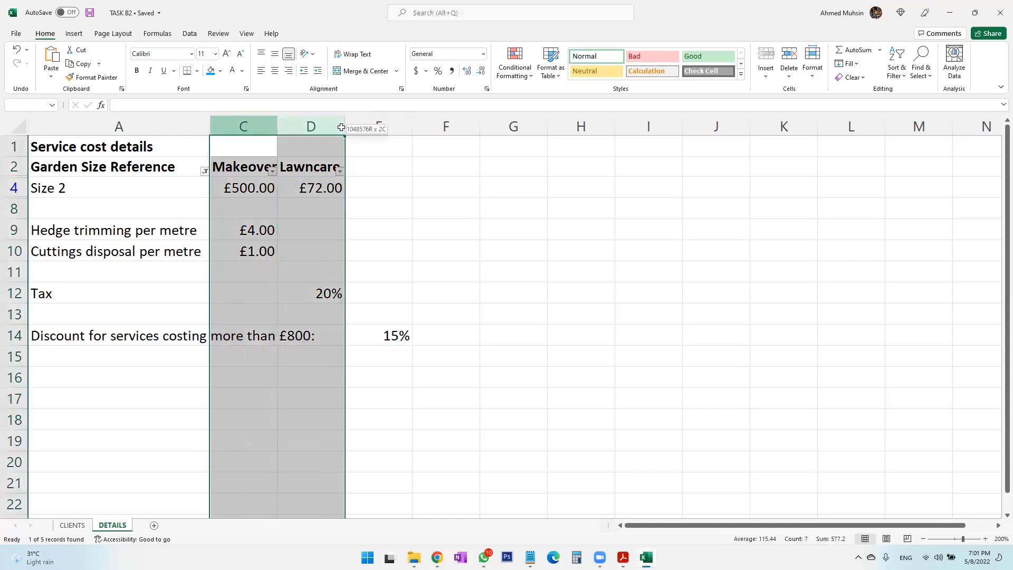
pyautogui.rightClick(317, 181)
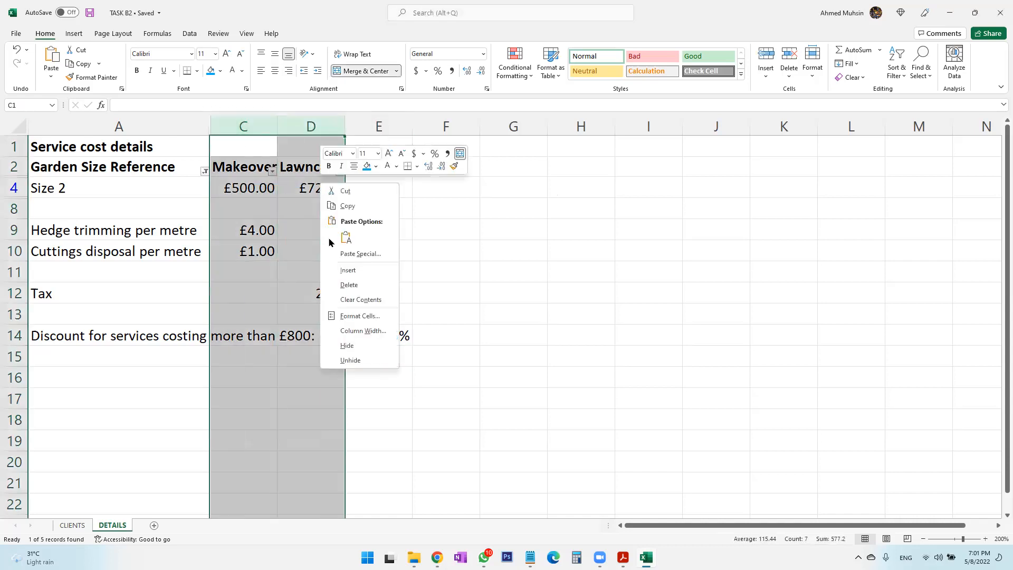
pyautogui.click(353, 348)
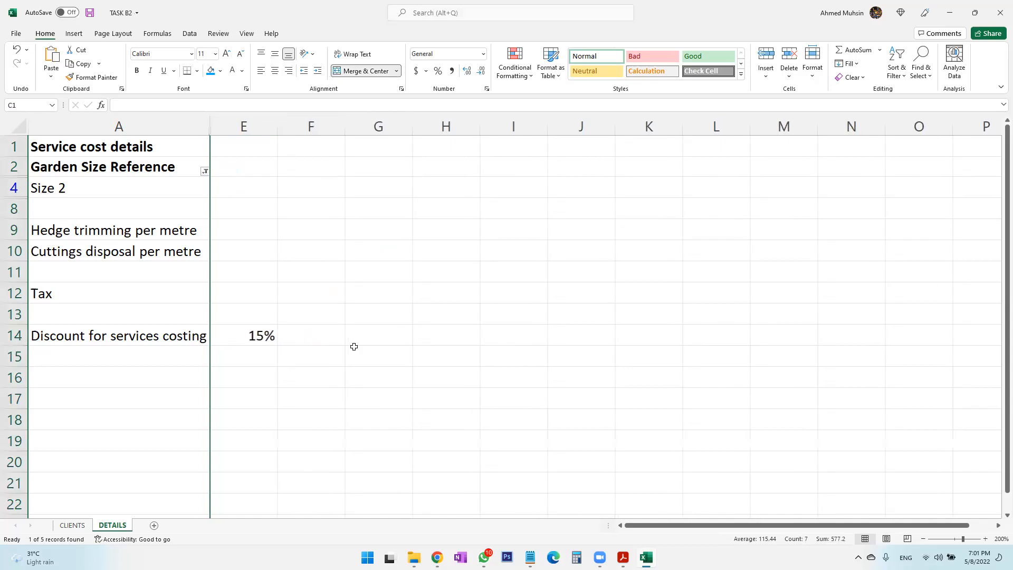
pyautogui.click(13, 49)
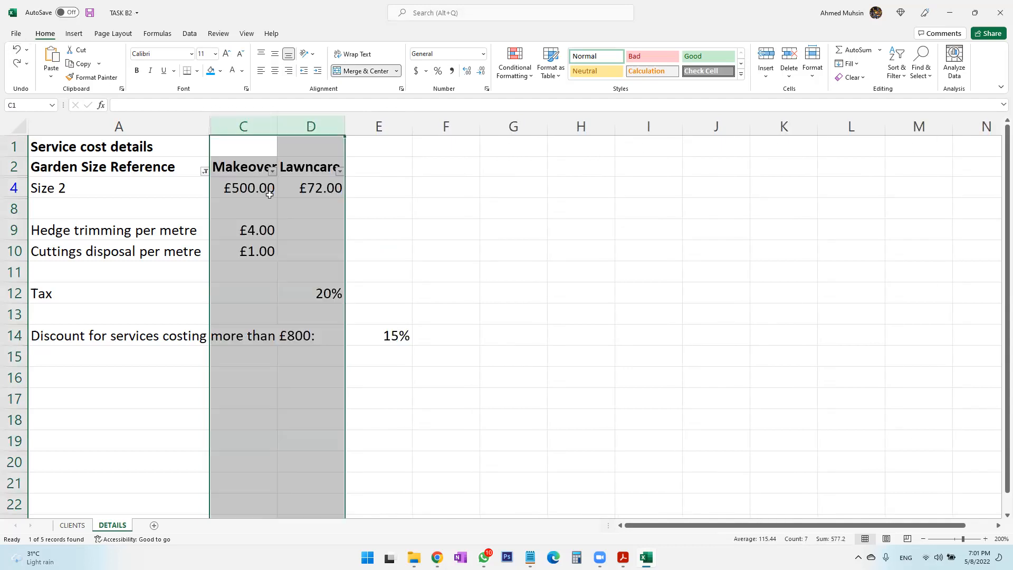
pyautogui.click(276, 210)
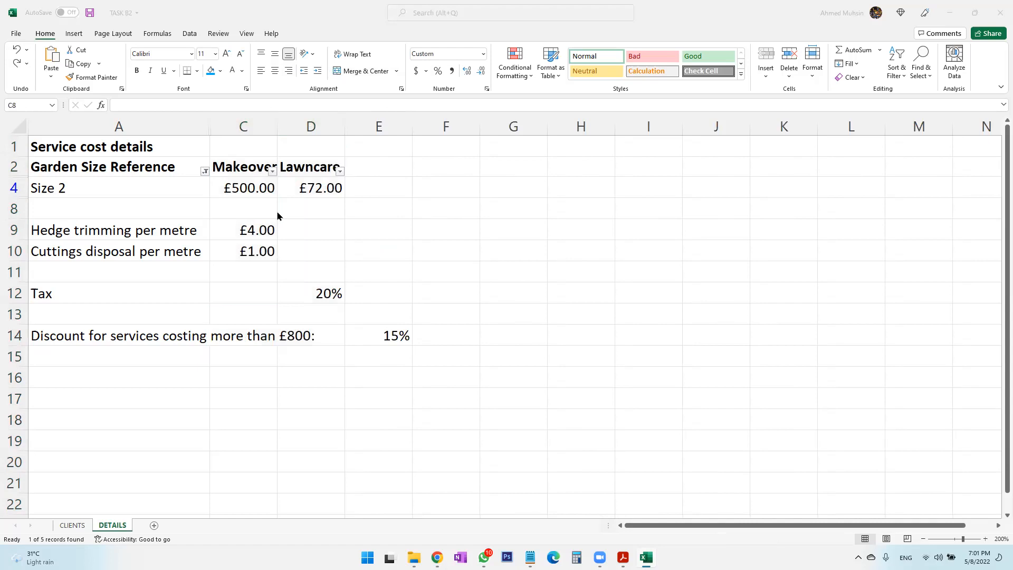
# Read the Task B3 and Task B3a instructions in the practical paper PDF and return to the workbook.
pyautogui.hotkey('alt', 'Tab')
pyautogui.press('Tab')
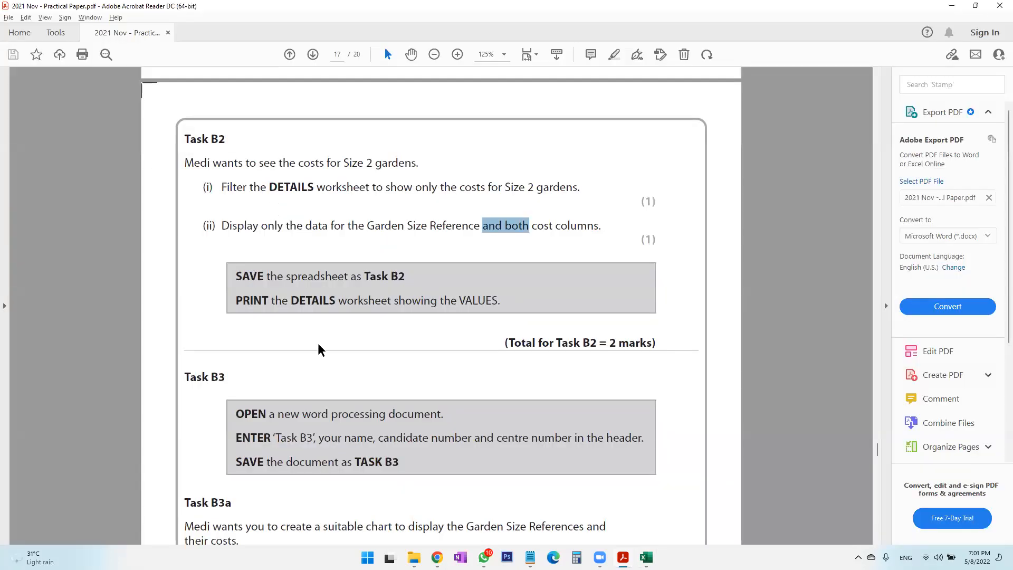
pyautogui.scroll(-5, 318, 344)
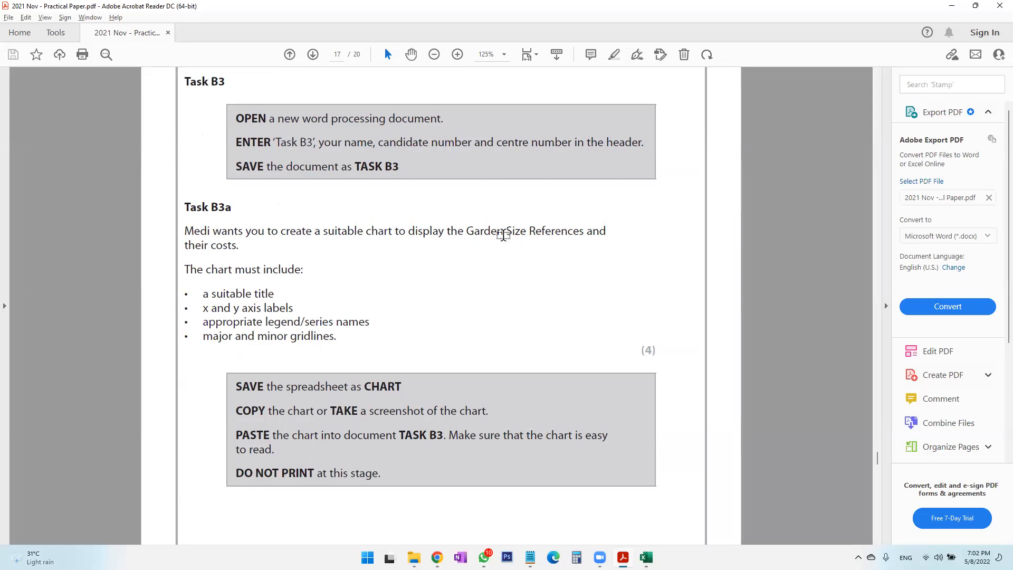
pyautogui.hotkey('alt', 'Tab')
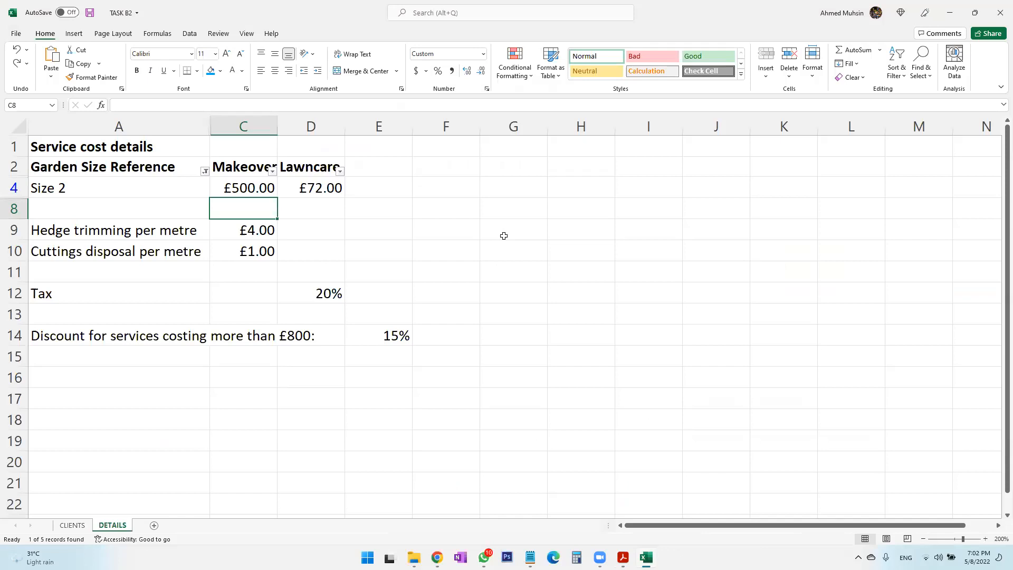
pyautogui.click(10, 253)
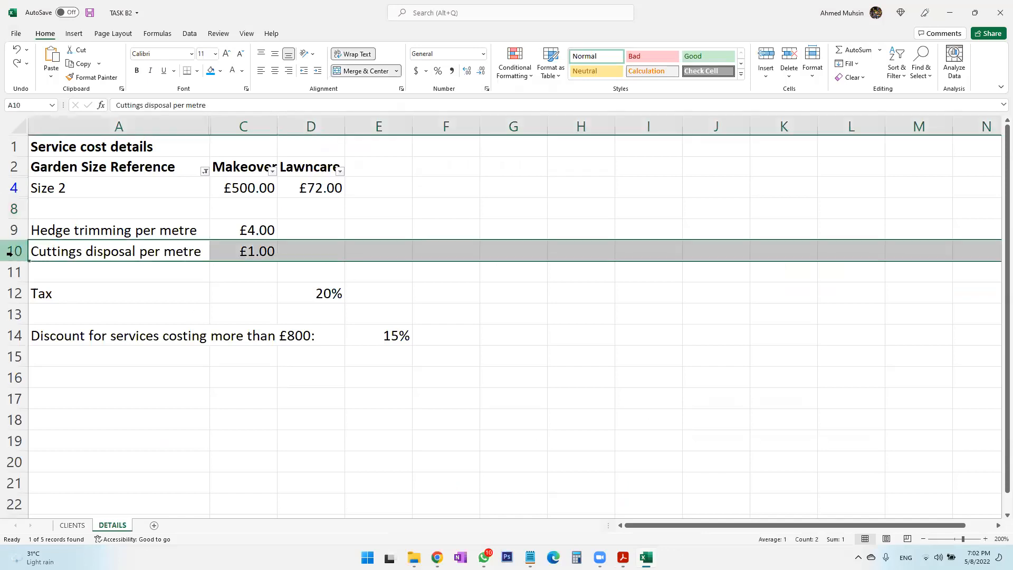
pyautogui.rightClick(9, 253)
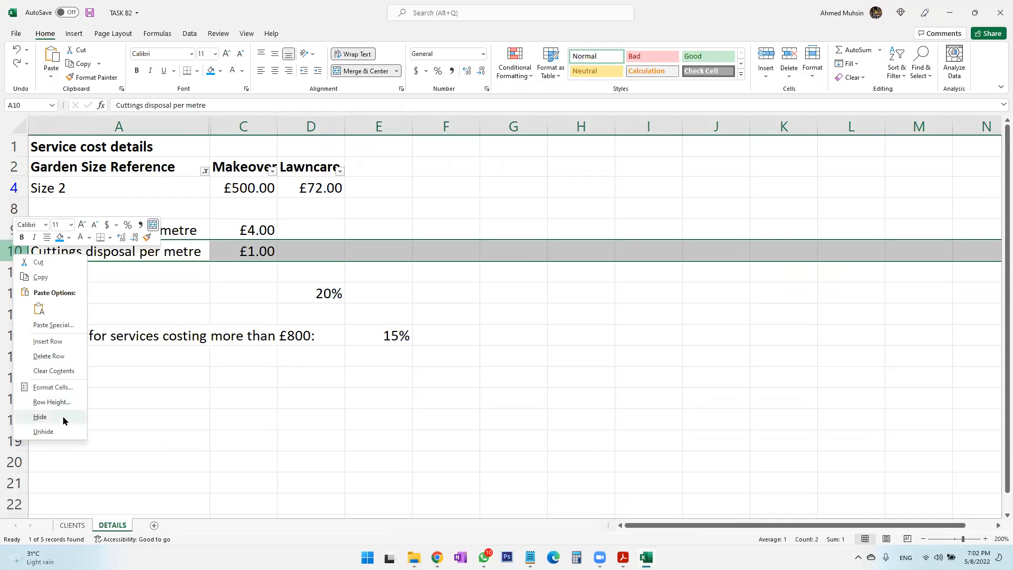
pyautogui.click(342, 408)
pyautogui.click(200, 327)
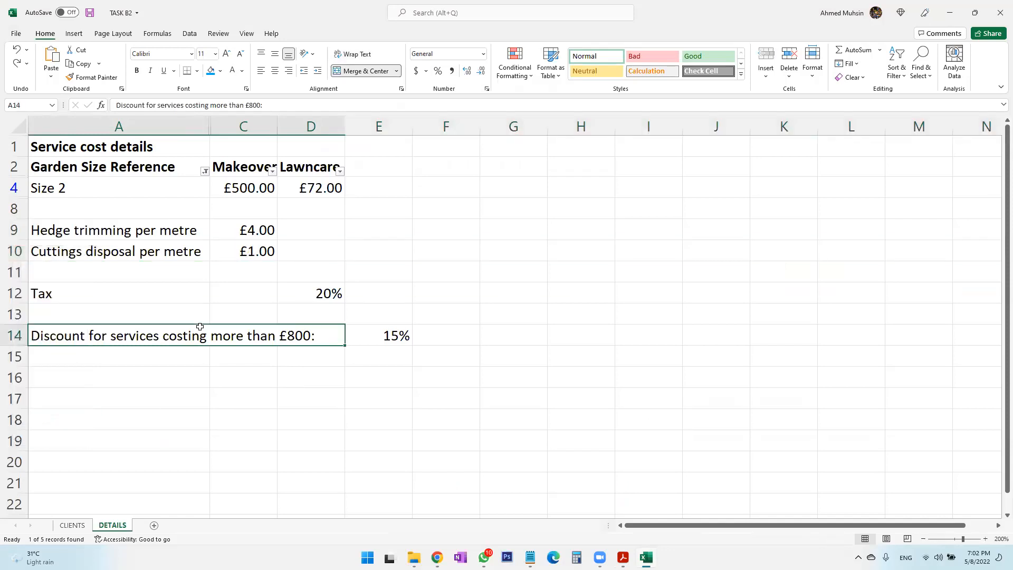
pyautogui.click(72, 526)
pyautogui.click(112, 529)
pyautogui.hotkey('alt', 'Tab')
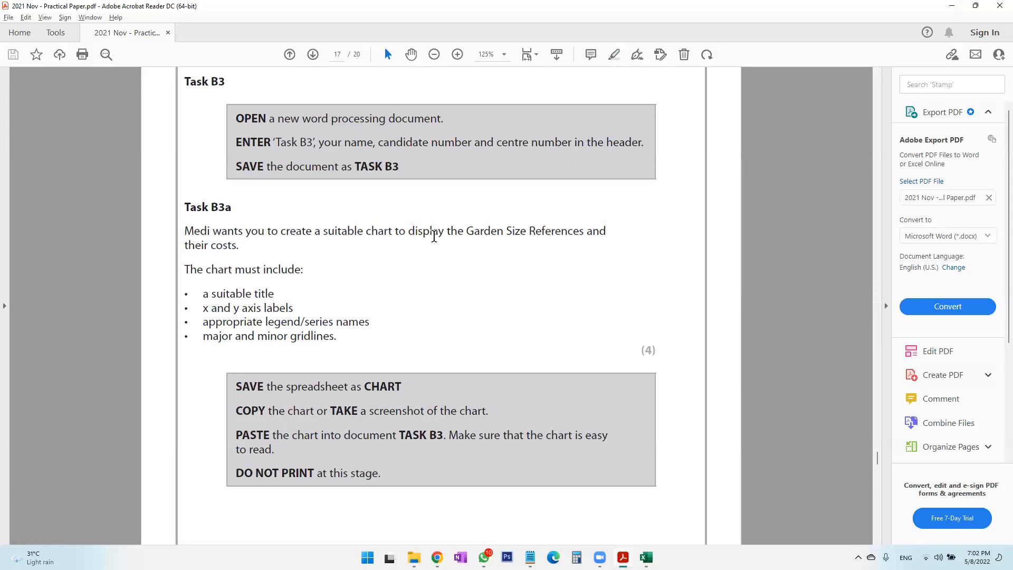
pyautogui.hotkey('alt', 'Tab')
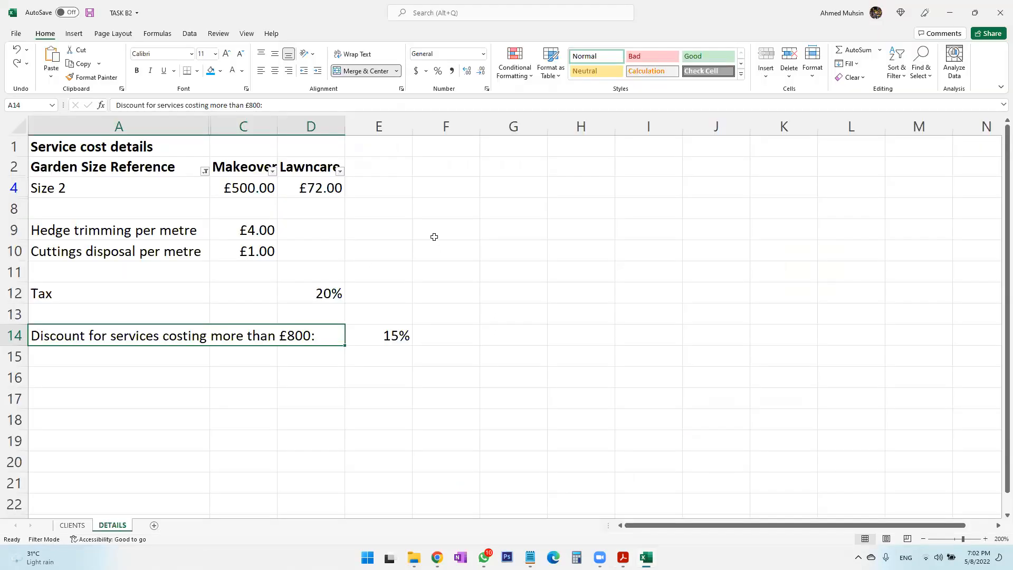
# Clear the Size 2 filter from the Garden Size Reference column on the DETAILS sheet.
pyautogui.click(381, 242)
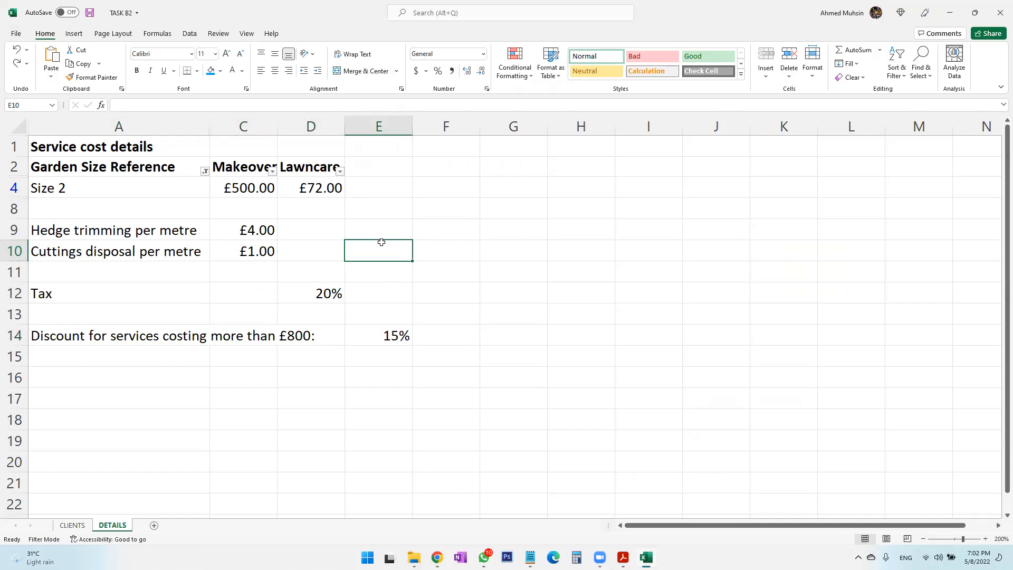
pyautogui.click(205, 171)
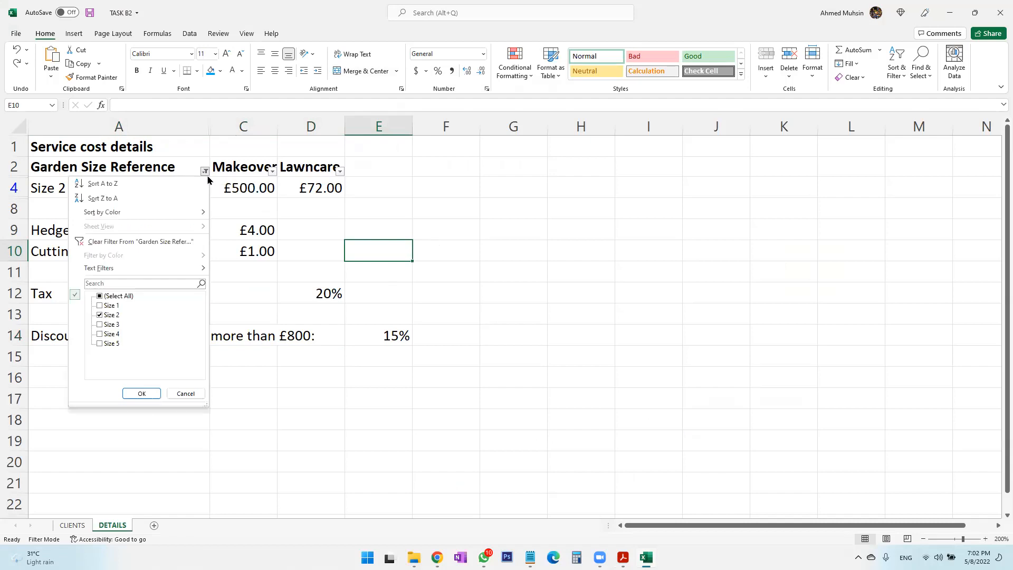
pyautogui.click(120, 242)
pyautogui.click(120, 244)
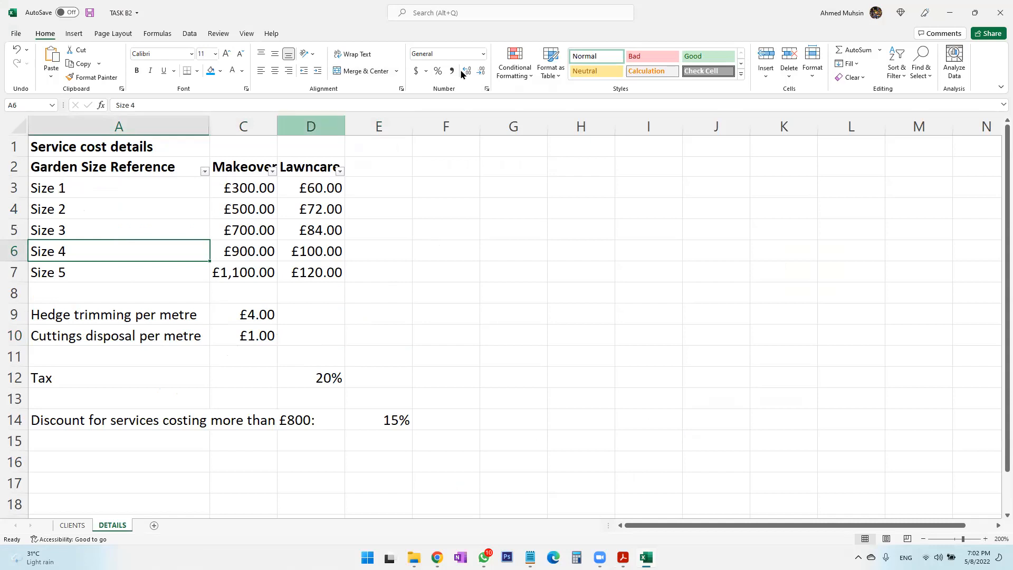
pyautogui.click(811, 78)
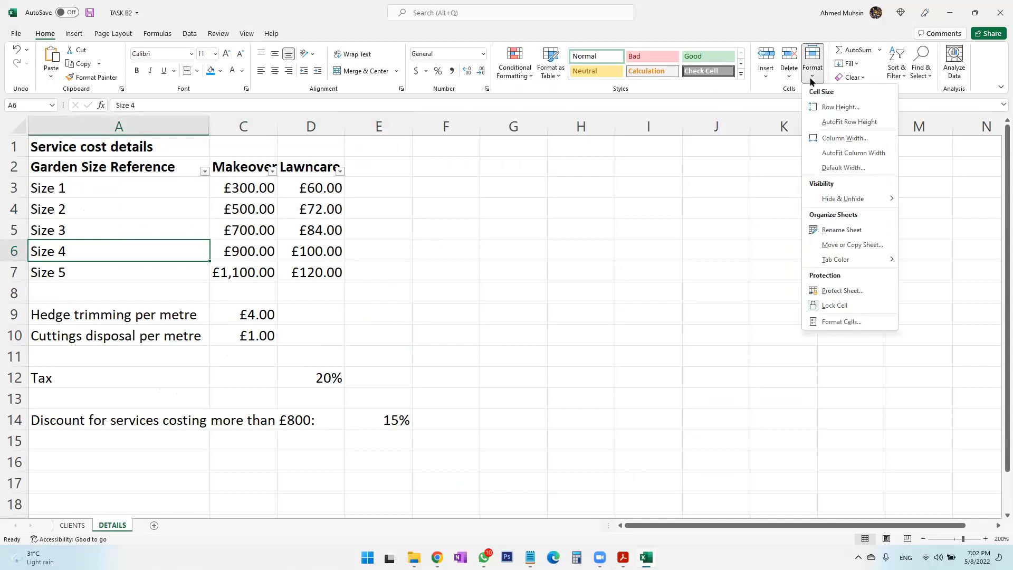
pyautogui.moveTo(846, 202)
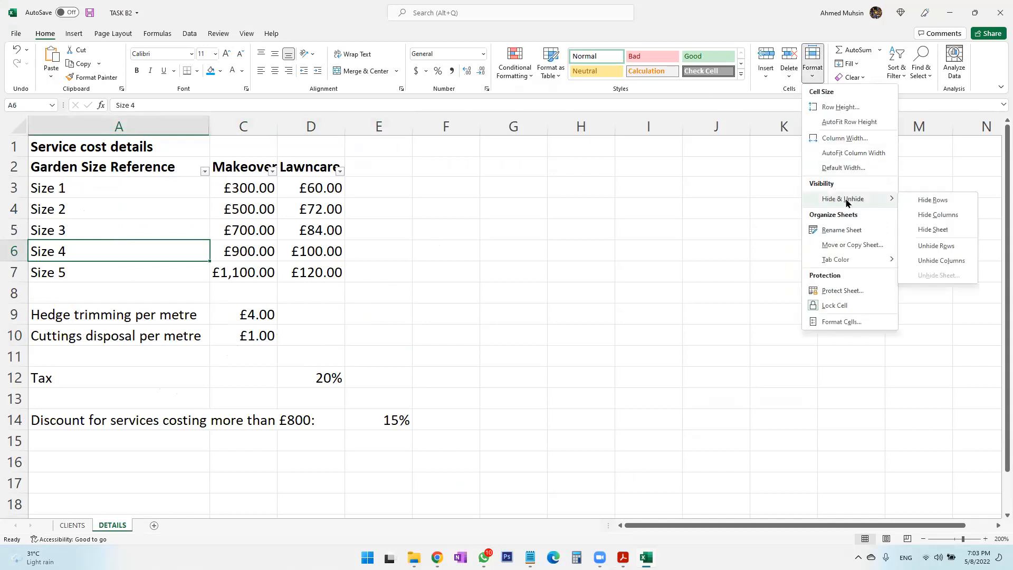
pyautogui.click(466, 235)
pyautogui.click(258, 130)
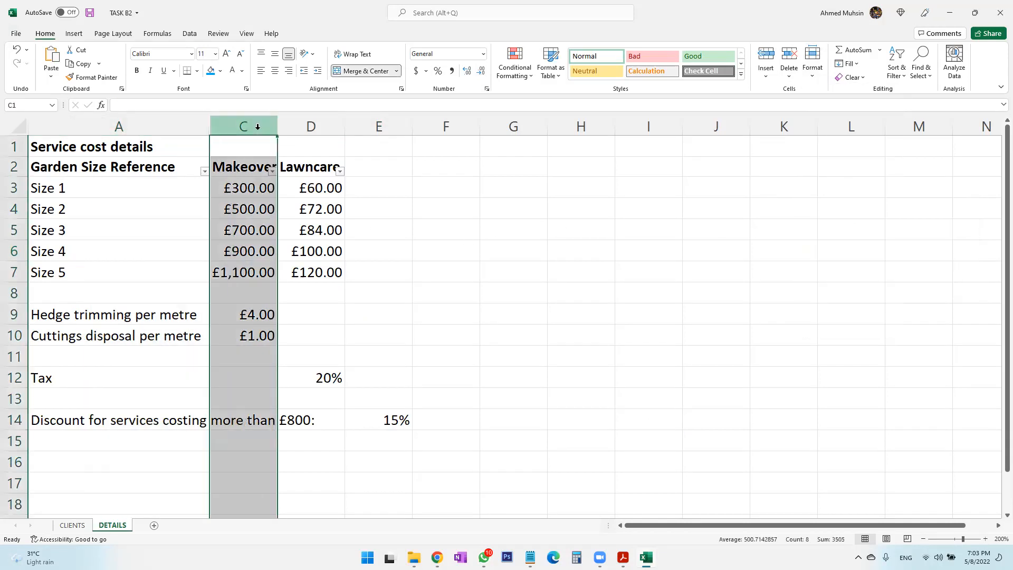
pyautogui.rightClick(259, 132)
pyautogui.click(502, 248)
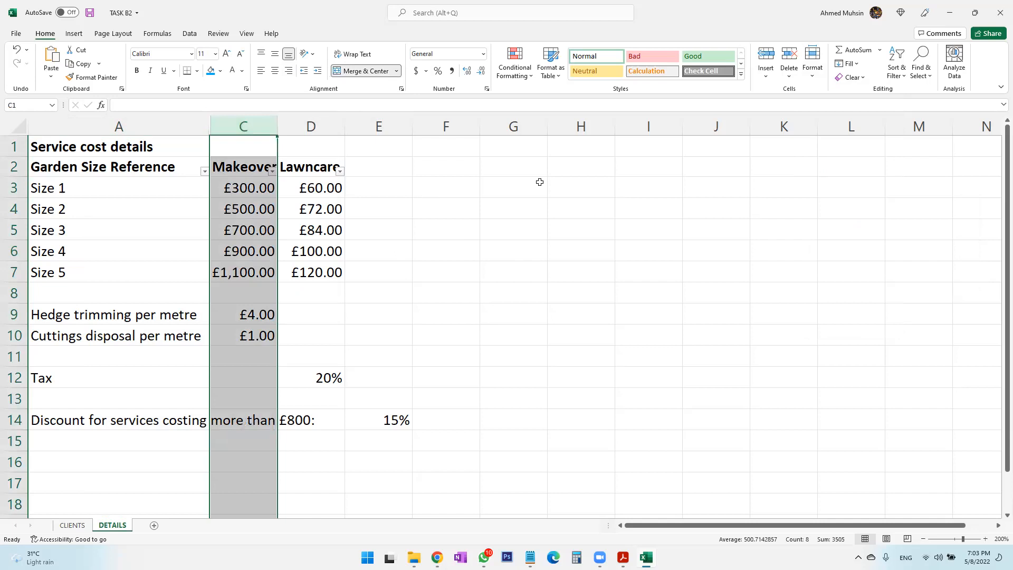
pyautogui.click(813, 67)
pyautogui.moveTo(842, 200)
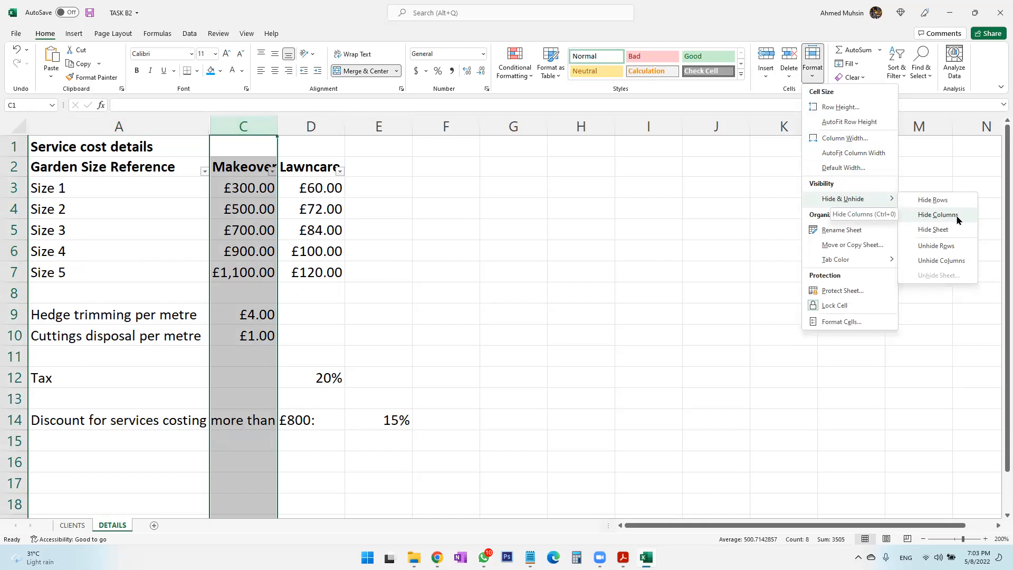
pyautogui.click(318, 296)
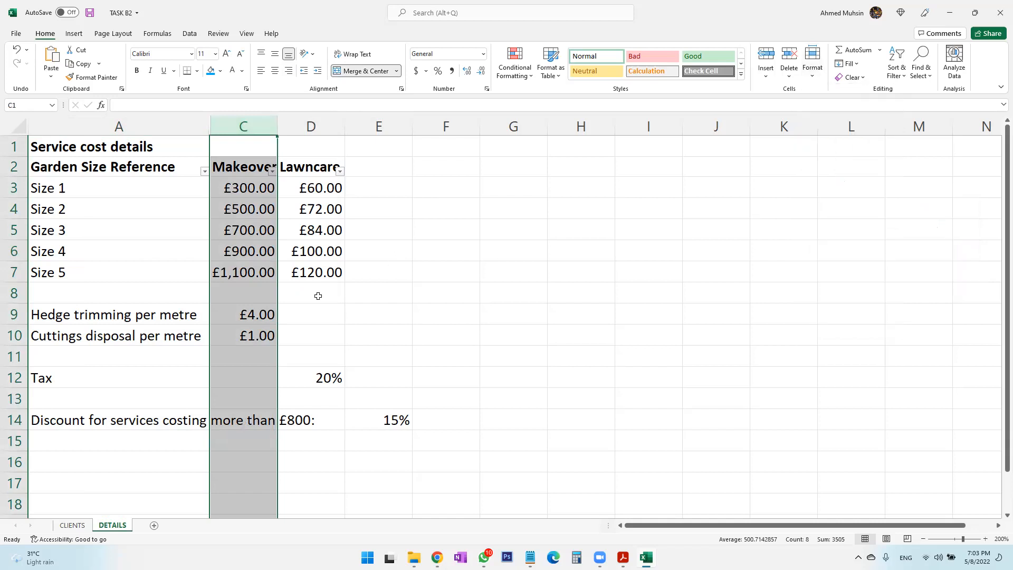
pyautogui.click(318, 296)
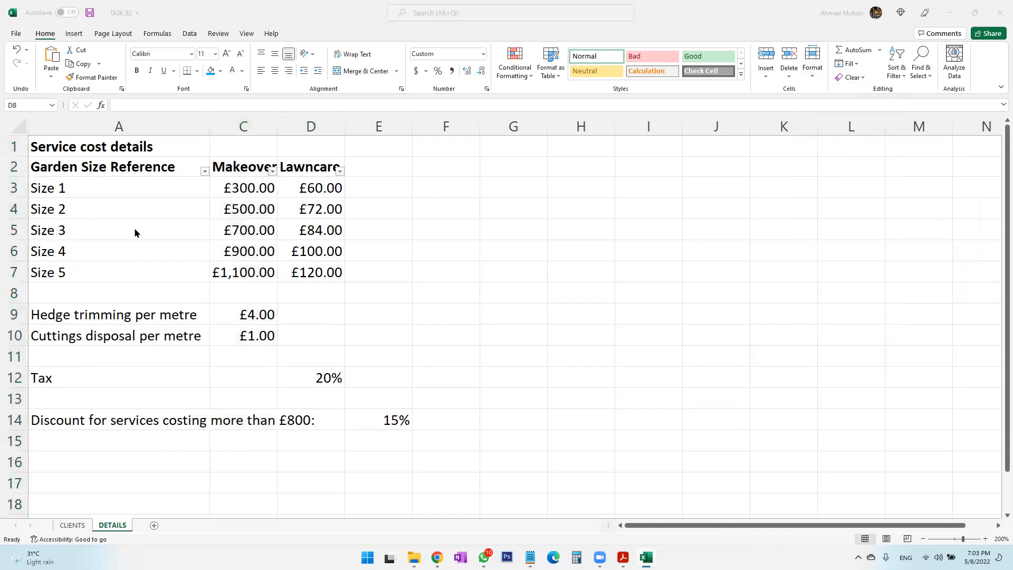
# Check the Task B3a chart wording and unhide the Size range column, column B, on the DETAILS sheet.
pyautogui.hotkey('alt', 'Tab')
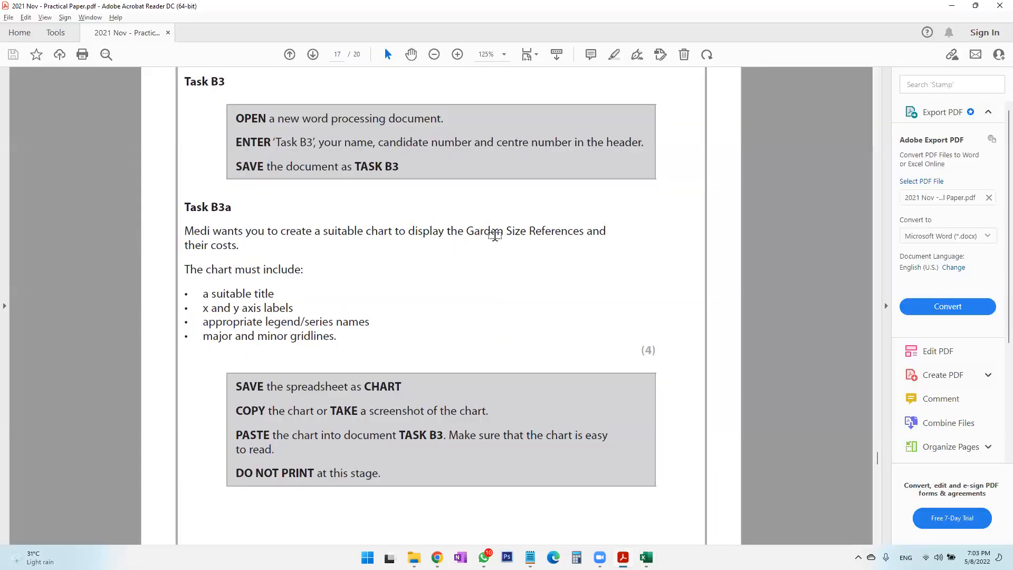
pyautogui.hotkey('alt', 'Tab')
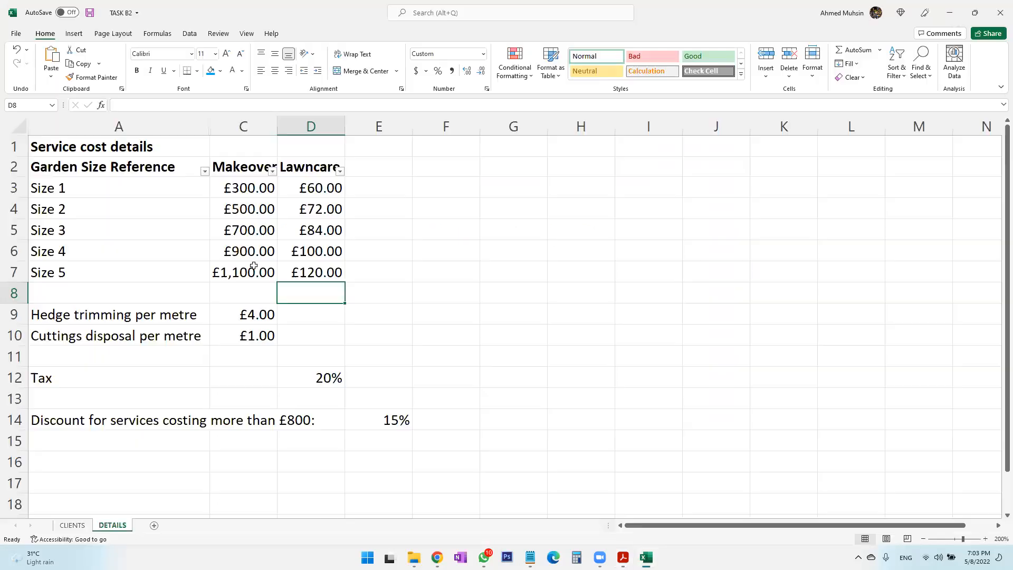
pyautogui.moveTo(106, 166); pyautogui.dragTo(108, 264)
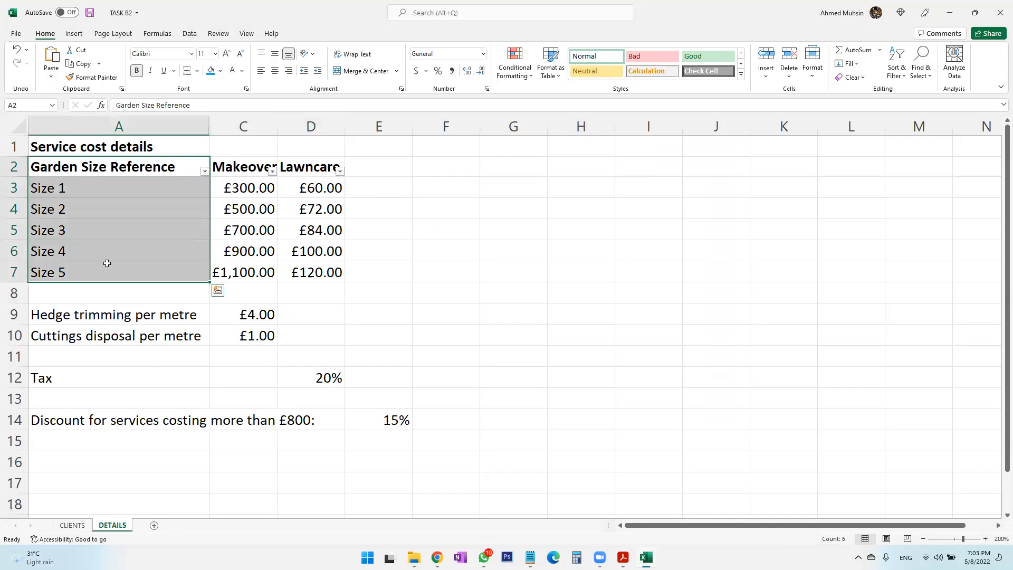
pyautogui.click(213, 123)
pyautogui.rightClick(213, 124)
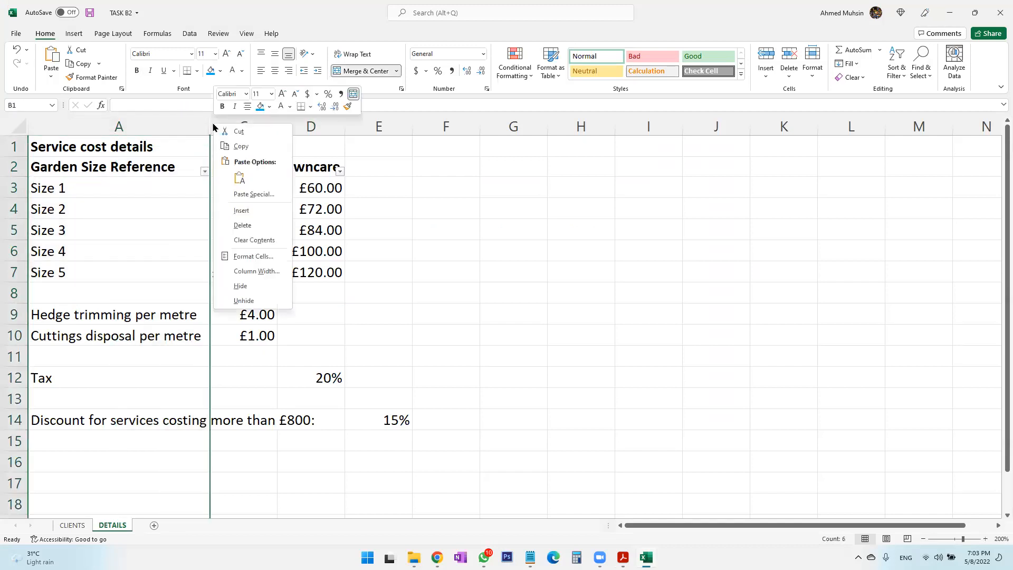
pyautogui.click(251, 300)
pyautogui.click(384, 243)
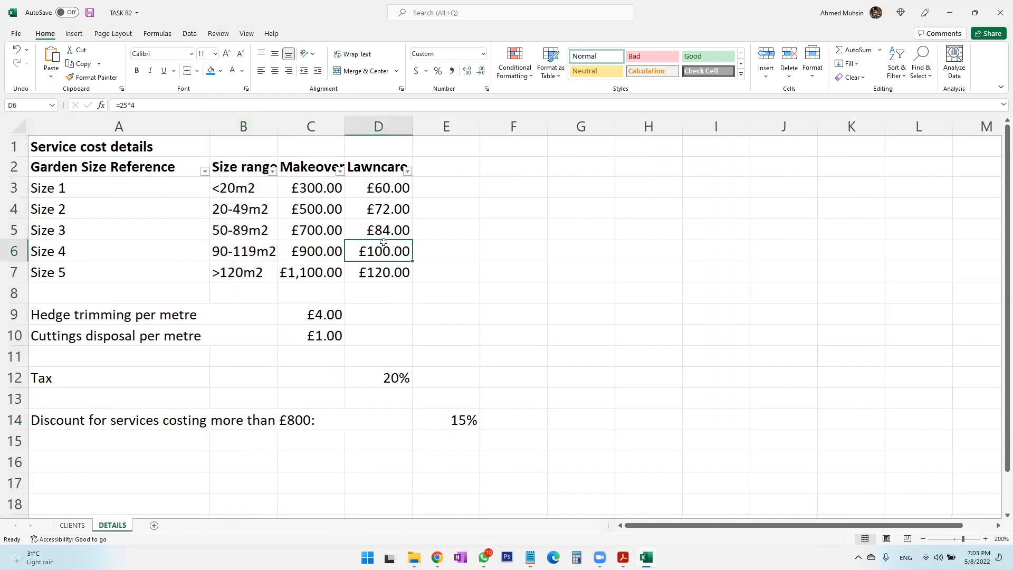
# Show the practical paper PDF in a smaller window beside the workbook, with its tools pane collapsed, to read the Task B3a chart requirements.
pyautogui.hotkey('alt', 'Tab')
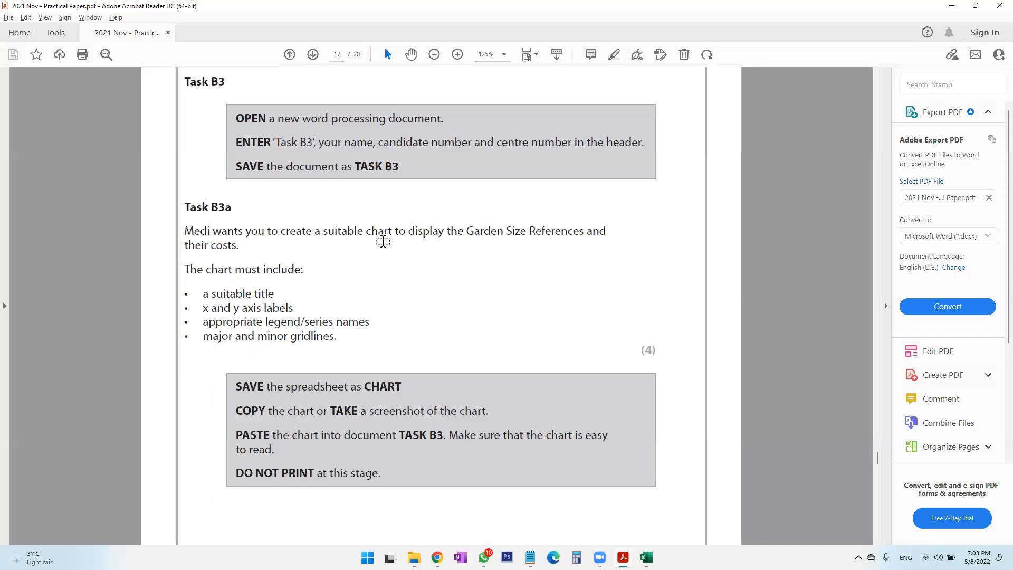
pyautogui.hotkey('alt', 'Tab')
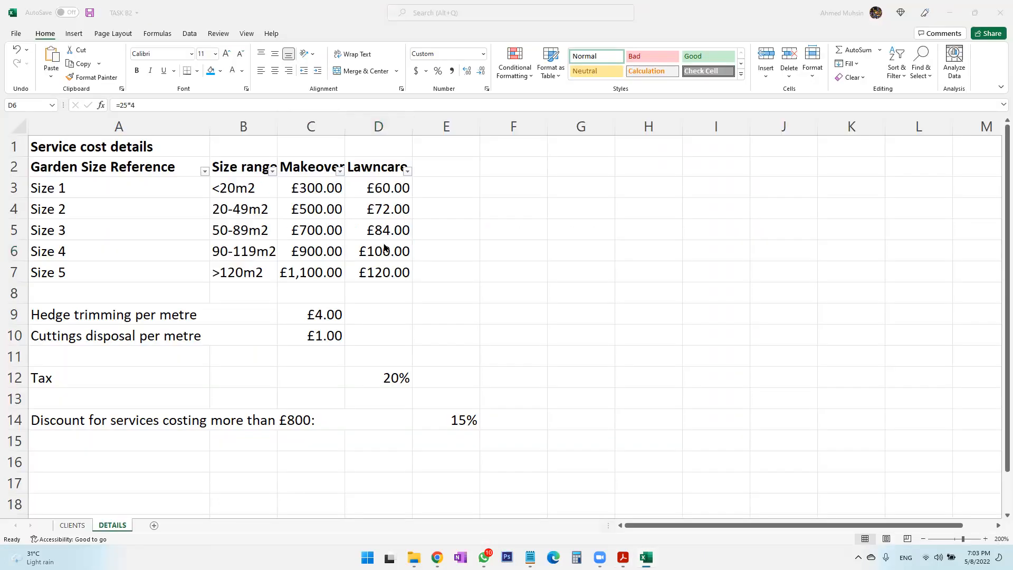
pyautogui.hotkey('alt', 'Tab')
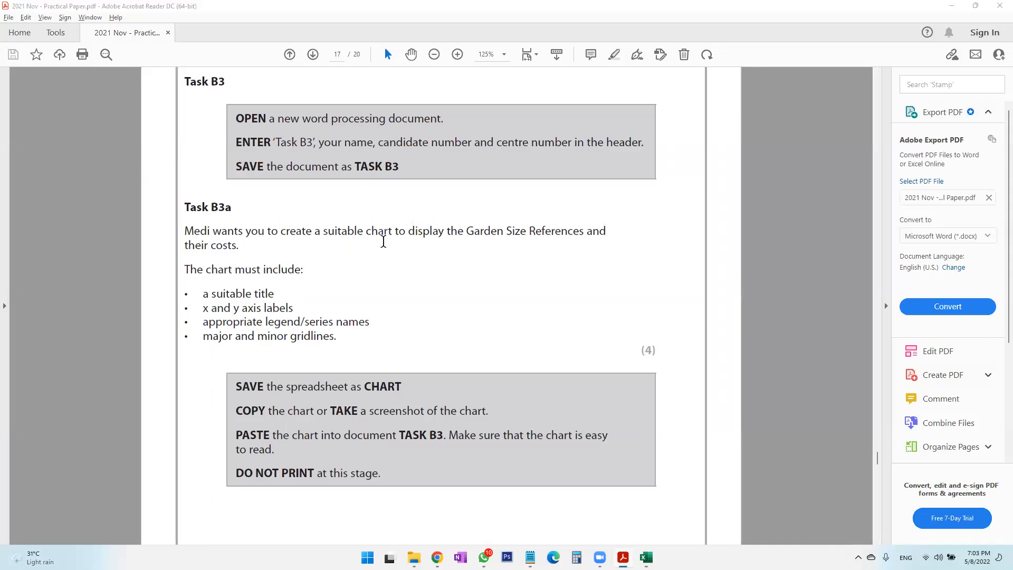
pyautogui.hotkey('alt', 'Tab')
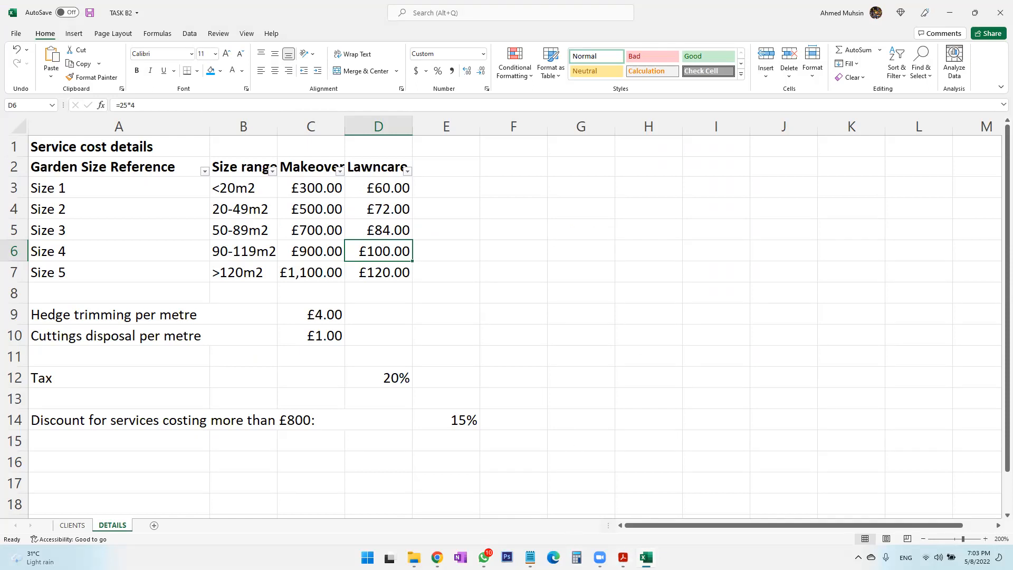
pyautogui.click(623, 558)
pyautogui.press('super+Down')
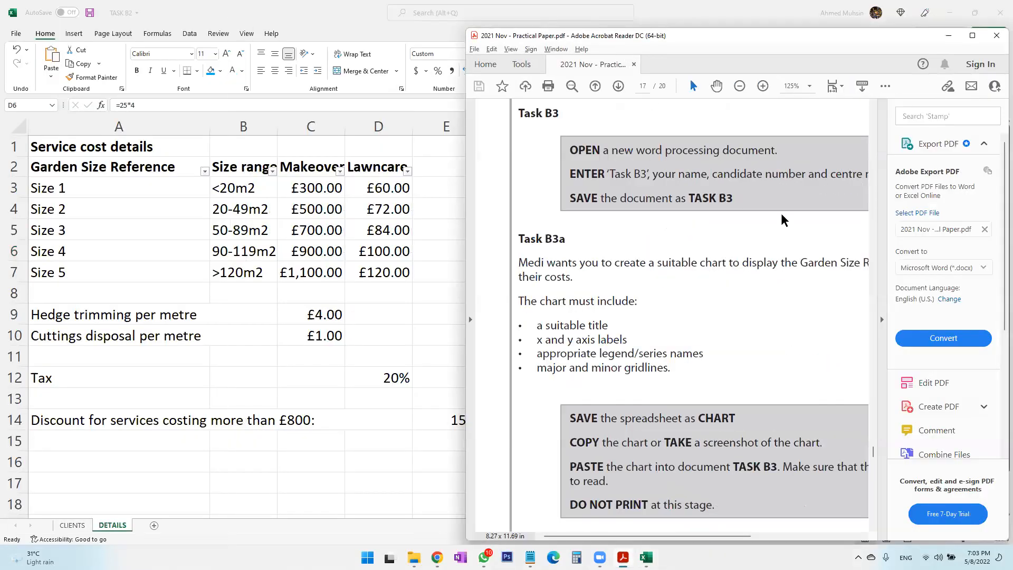
pyautogui.click(882, 321)
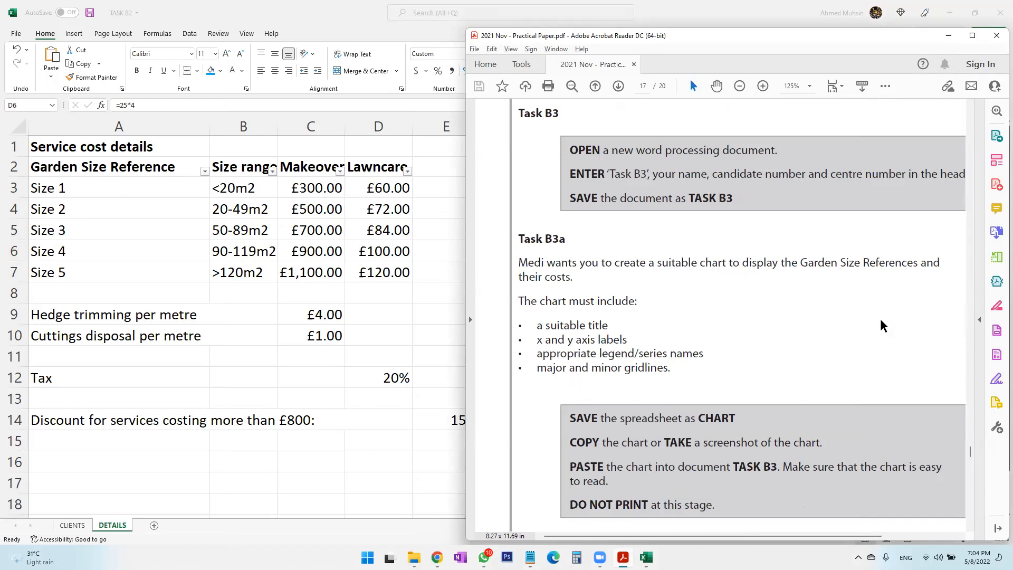
# Insert a clustered column chart from the Garden Size Reference, Makeover and Lawncare columns, rows 2 to 7, leaving out Size range.
pyautogui.click(174, 198)
pyautogui.click(170, 171)
pyautogui.moveTo(170, 171); pyautogui.dragTo(161, 269)
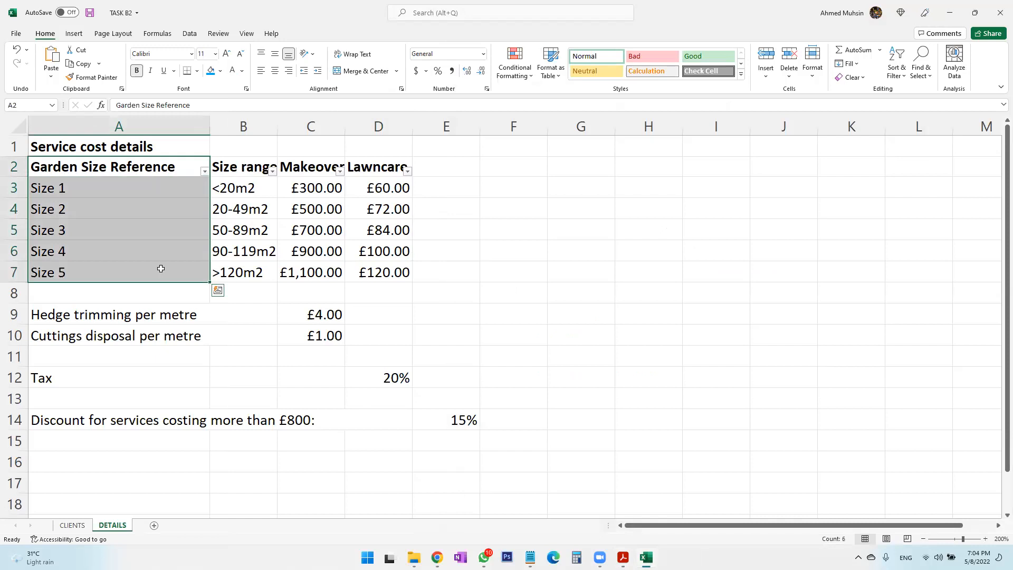
pyautogui.moveTo(315, 166); pyautogui.dragTo(315, 271)
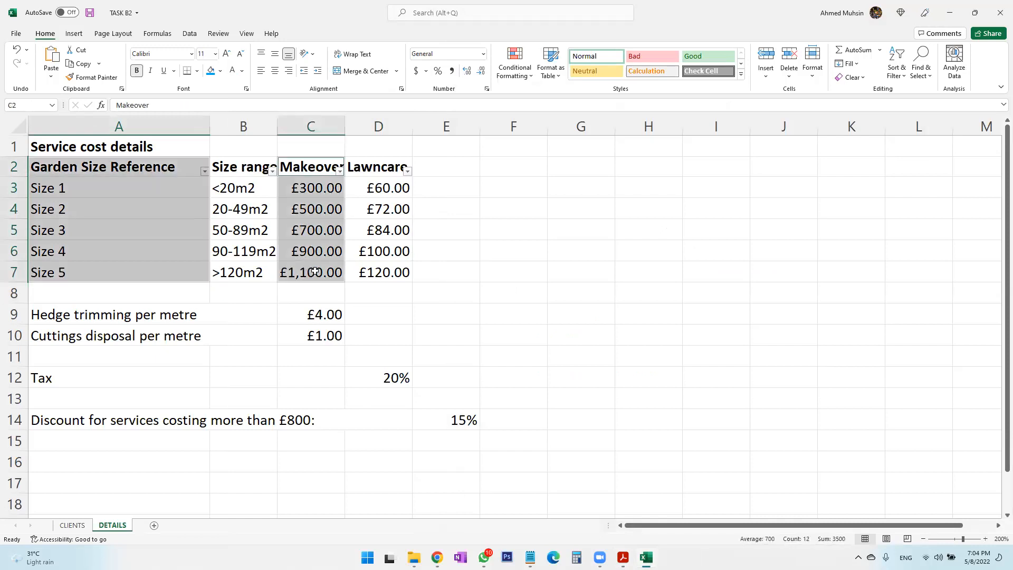
pyautogui.moveTo(389, 164); pyautogui.dragTo(384, 271)
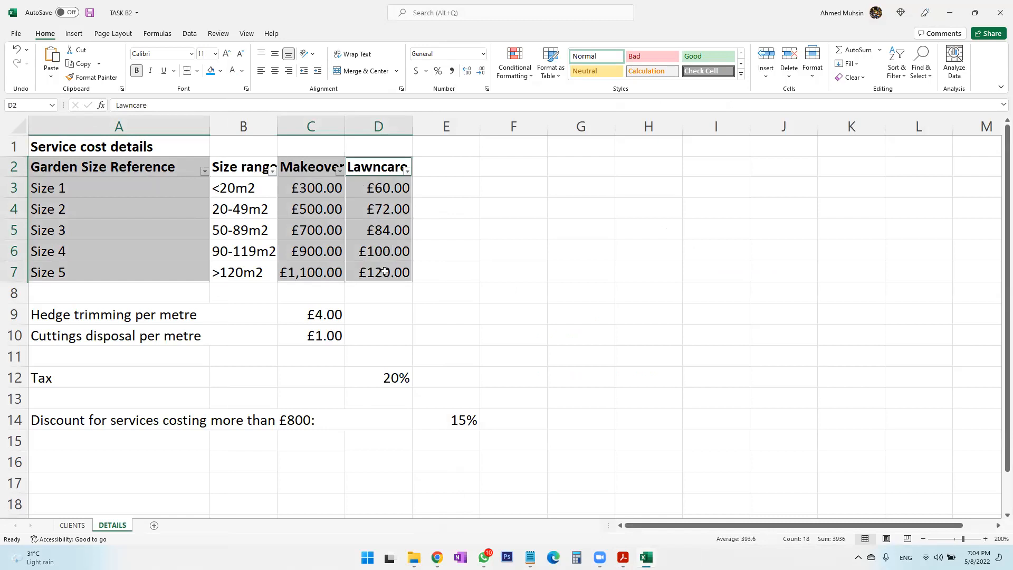
pyautogui.hotkey('alt', 'Tab')
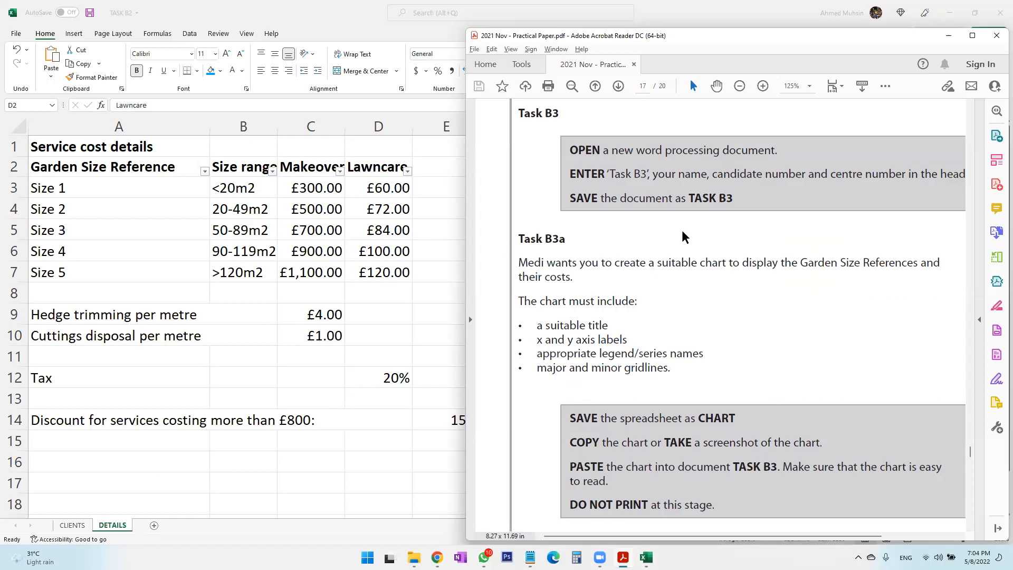
pyautogui.click(327, 8)
pyautogui.click(74, 33)
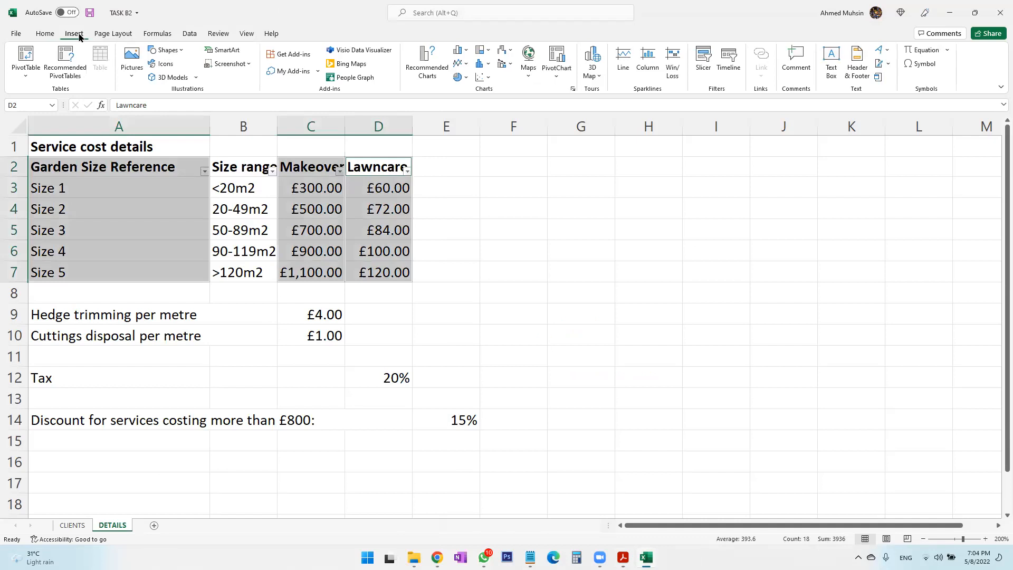
pyautogui.click(427, 81)
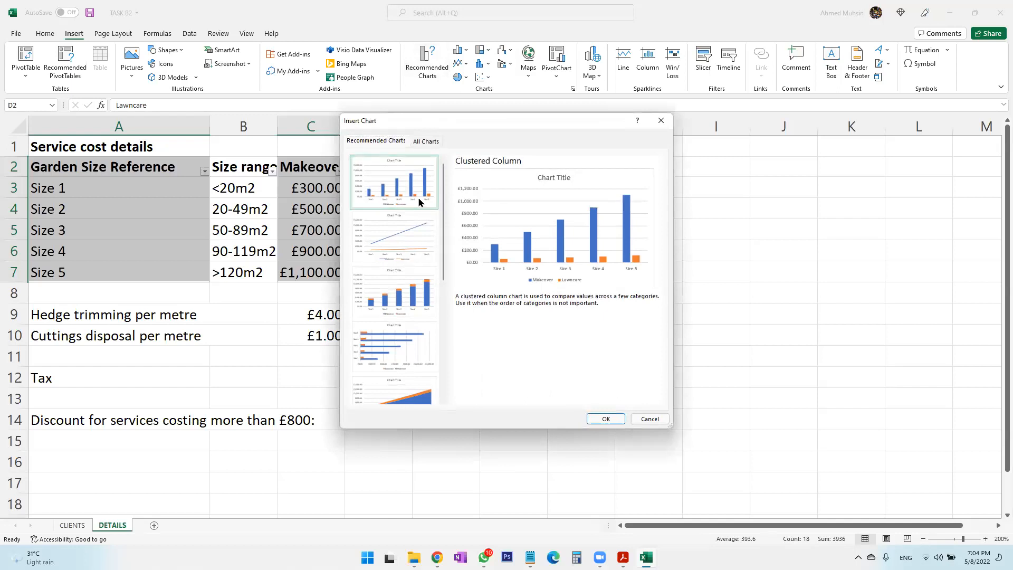
pyautogui.click(602, 419)
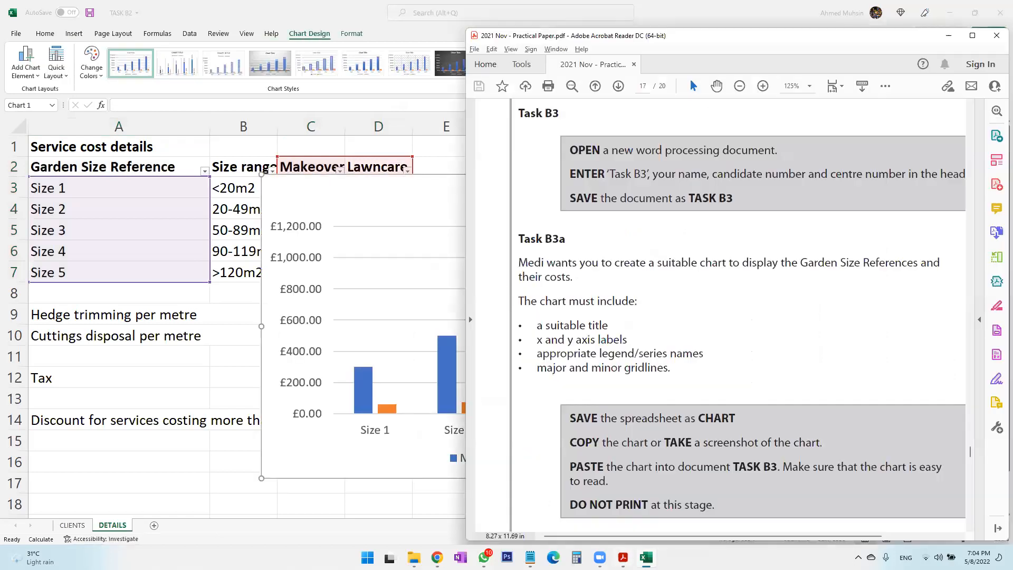
# Replace the chart's placeholder title with "Garden Size Pricing".
pyautogui.hotkey('alt', 'Tab')
pyautogui.click(420, 214)
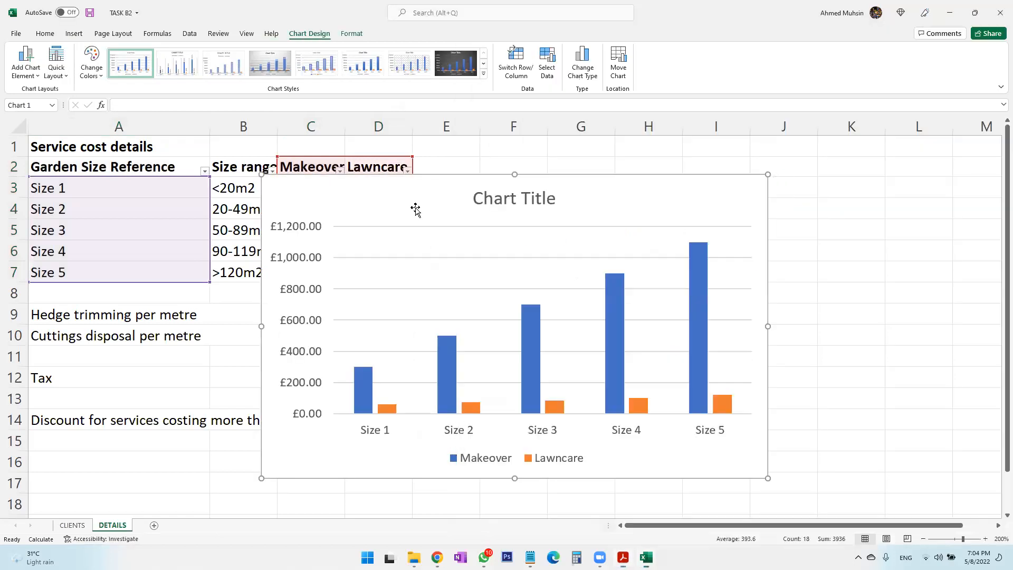
pyautogui.click(474, 207)
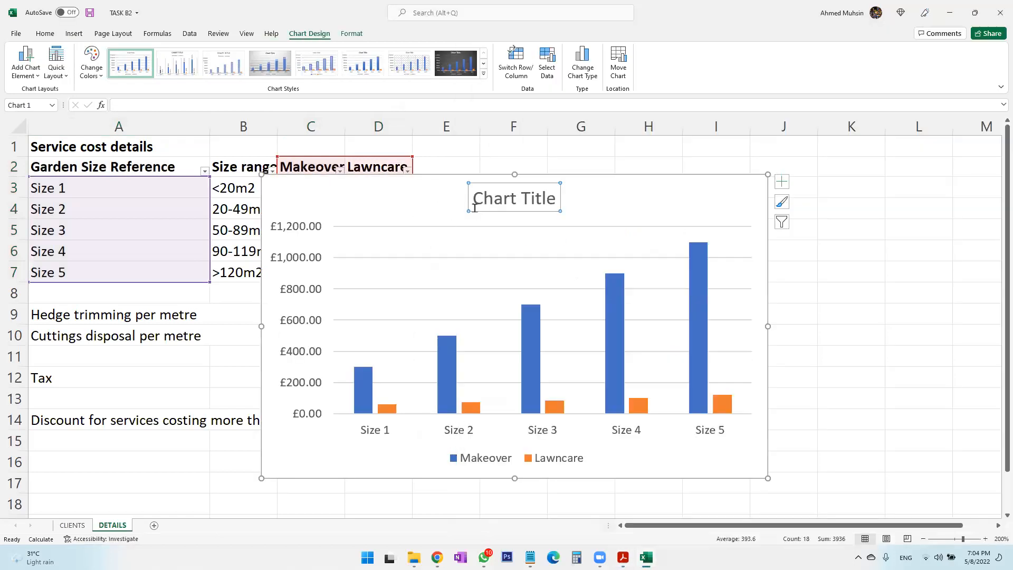
pyautogui.click(891, 204)
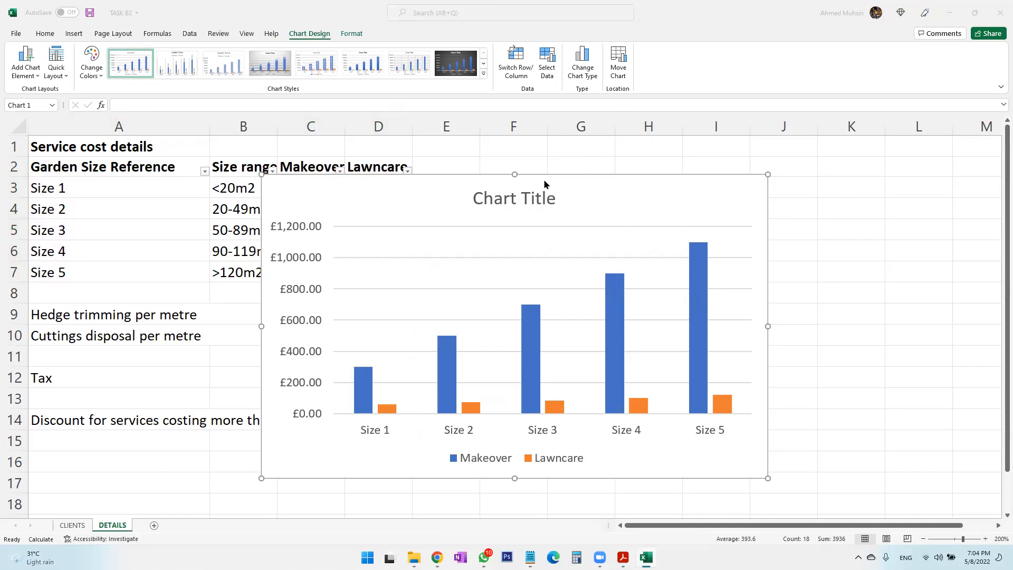
pyautogui.click(536, 197)
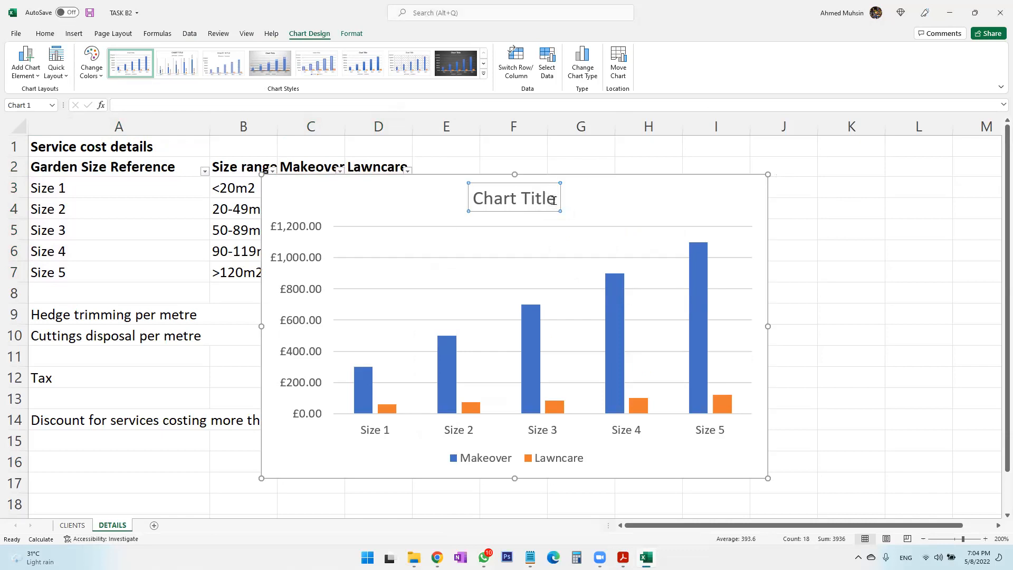
pyautogui.moveTo(557, 199); pyautogui.dragTo(475, 206)
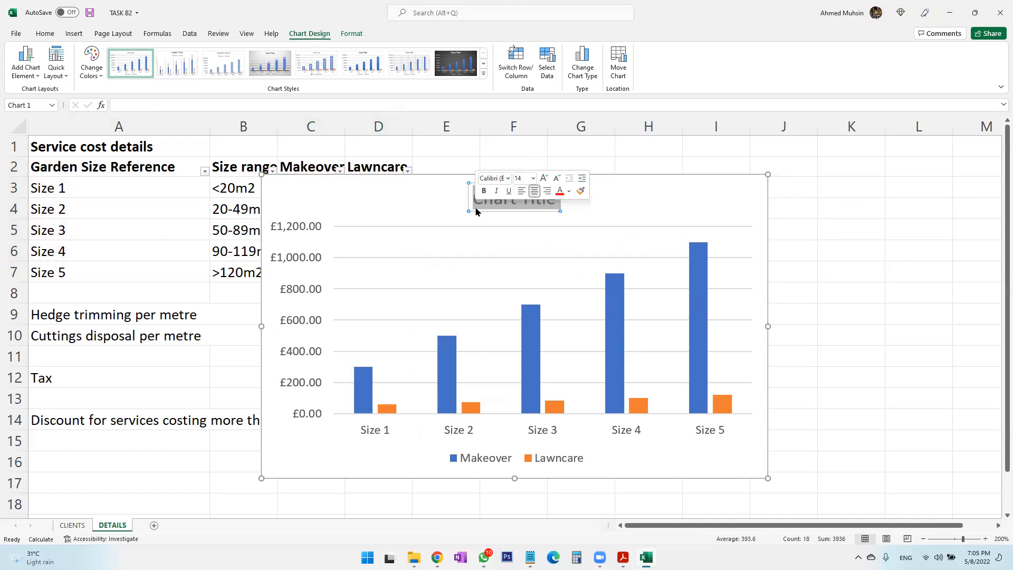
pyautogui.write('Garden Size Pricing')
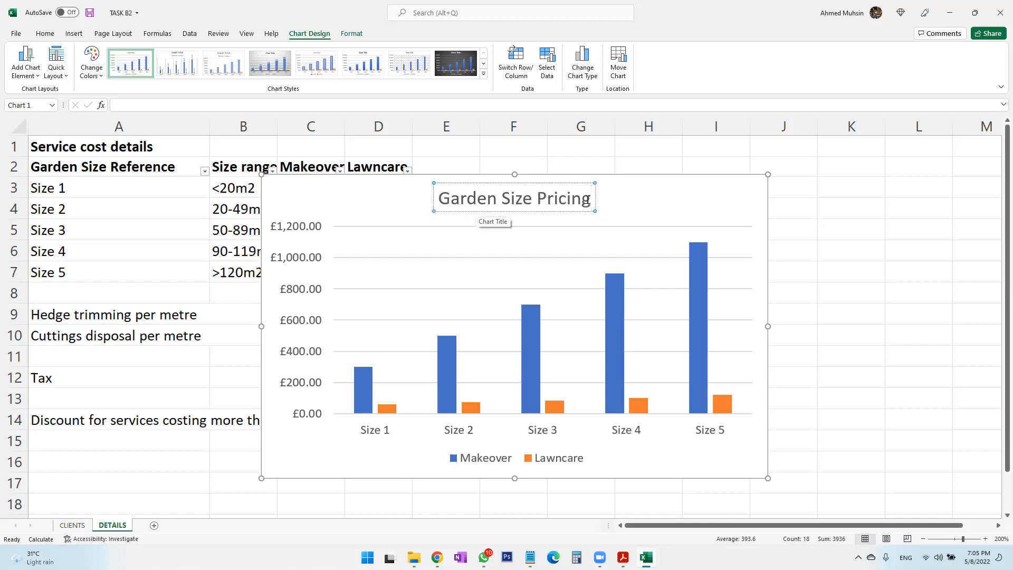
# Make the whole chart title bold and underlined.
pyautogui.moveTo(589, 200); pyautogui.dragTo(444, 199)
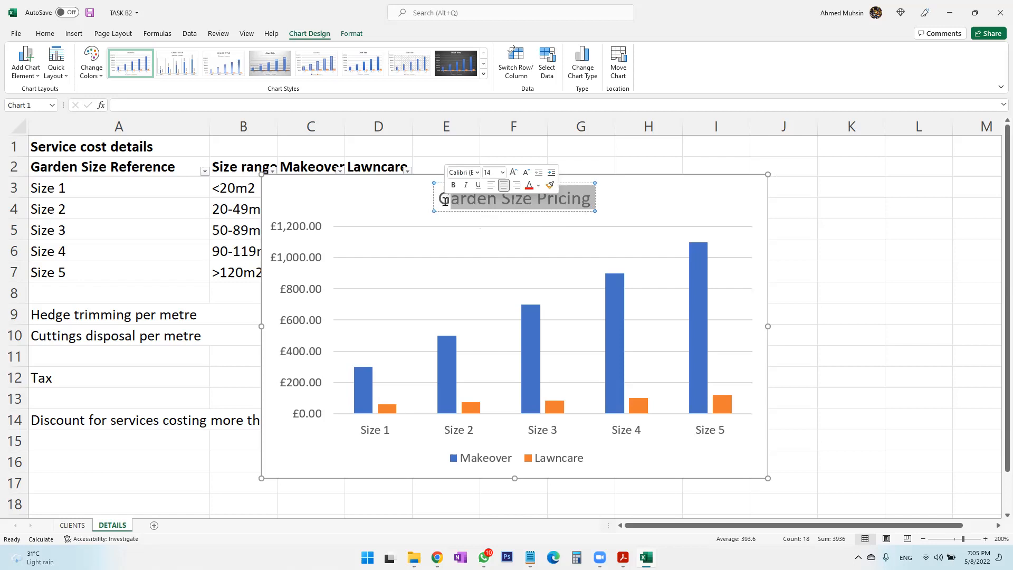
pyautogui.hotkey('ctrl', 'a')
pyautogui.hotkey('ctrl', 'b')
pyautogui.hotkey('ctrl', 'u')
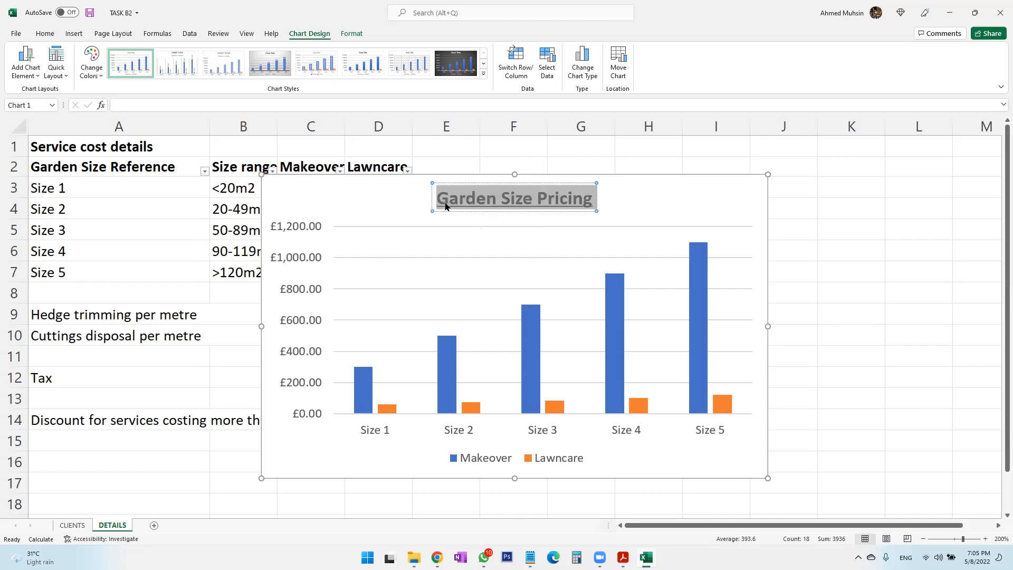
pyautogui.click(644, 211)
# Check the required chart features in the practical paper and add axis titles to both axes of the chart.
pyautogui.hotkey('alt', 'Tab')
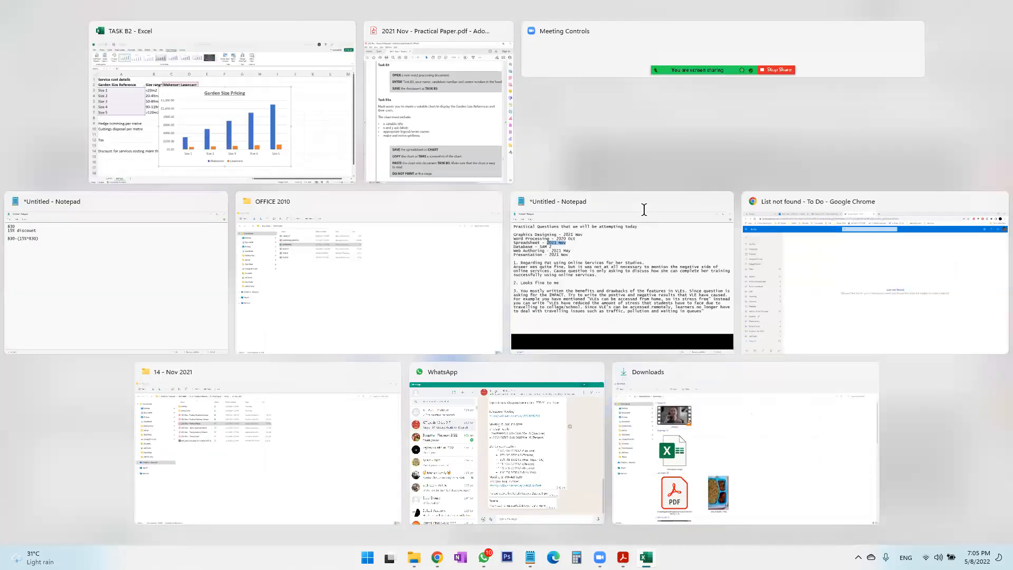
pyautogui.click(396, 212)
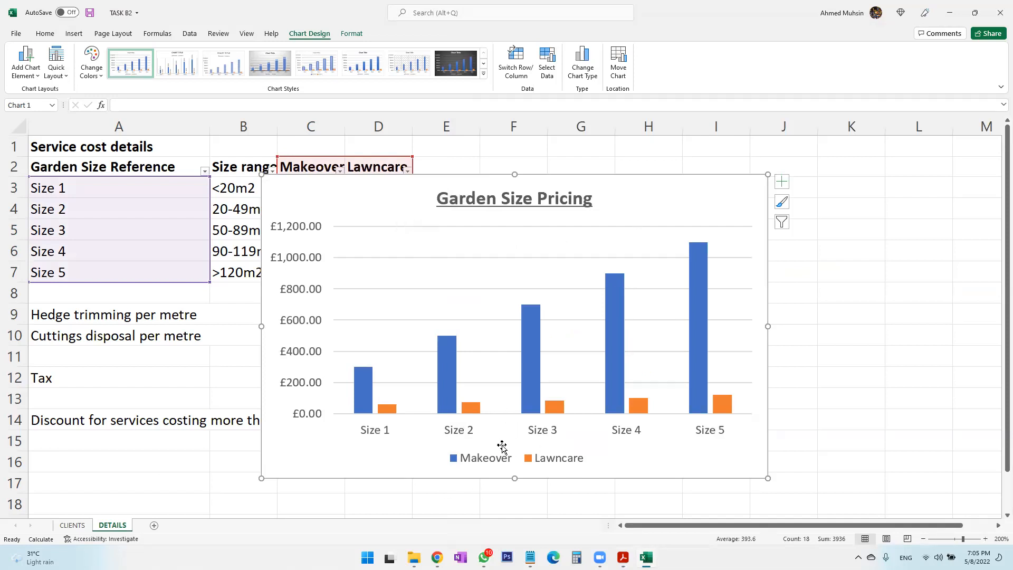
pyautogui.click(782, 182)
pyautogui.hotkey('alt', 'Tab')
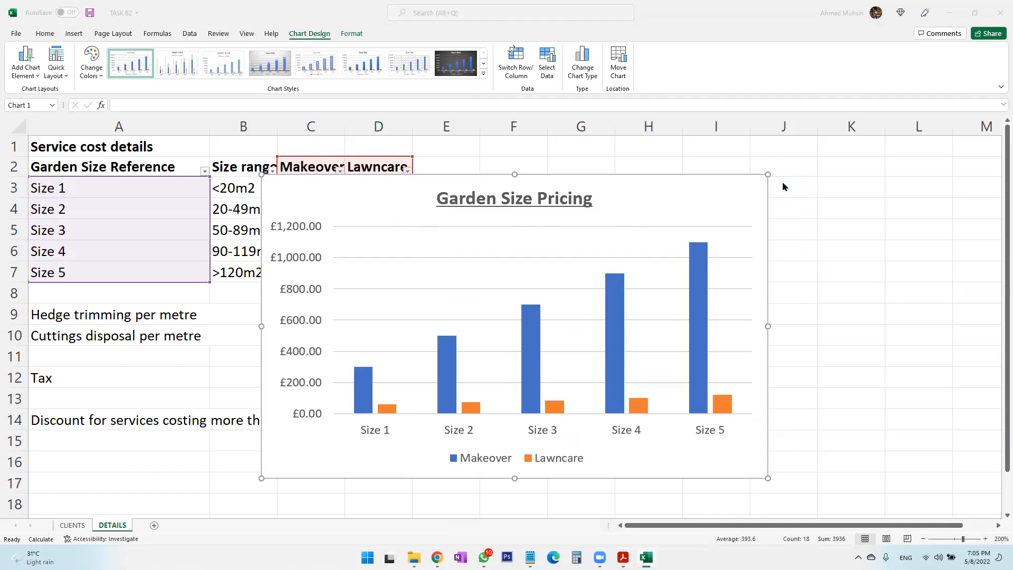
pyautogui.click(751, 195)
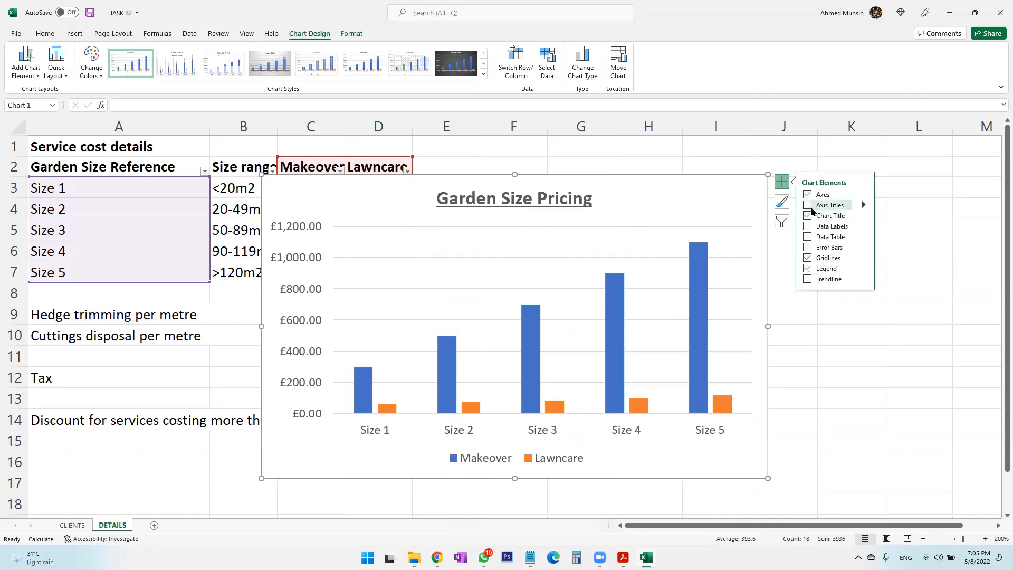
pyautogui.click(809, 206)
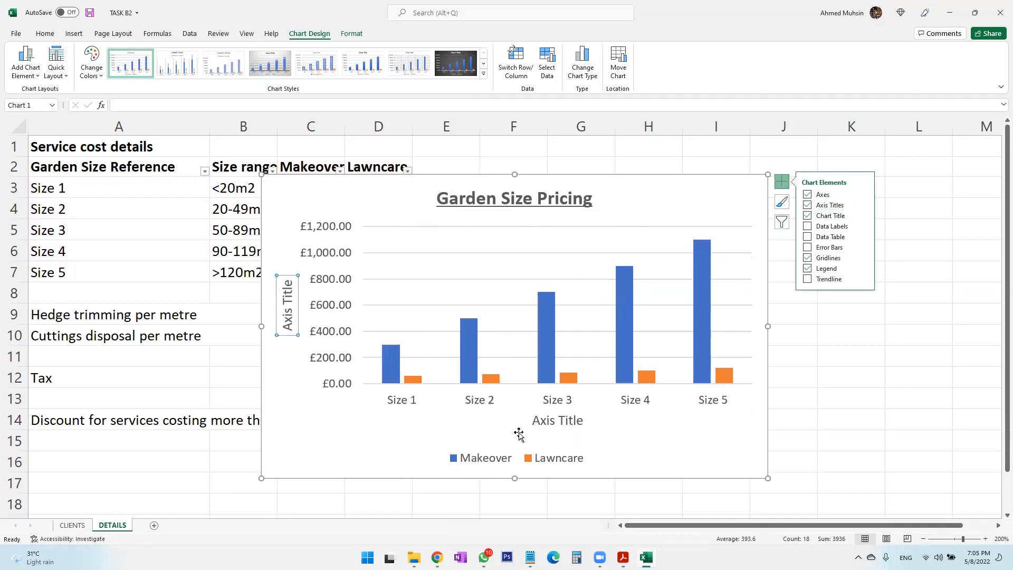
# Label the chart's horizontal axis "Garden Size Ref.".
pyautogui.click(558, 424)
pyautogui.moveTo(534, 420); pyautogui.dragTo(579, 424)
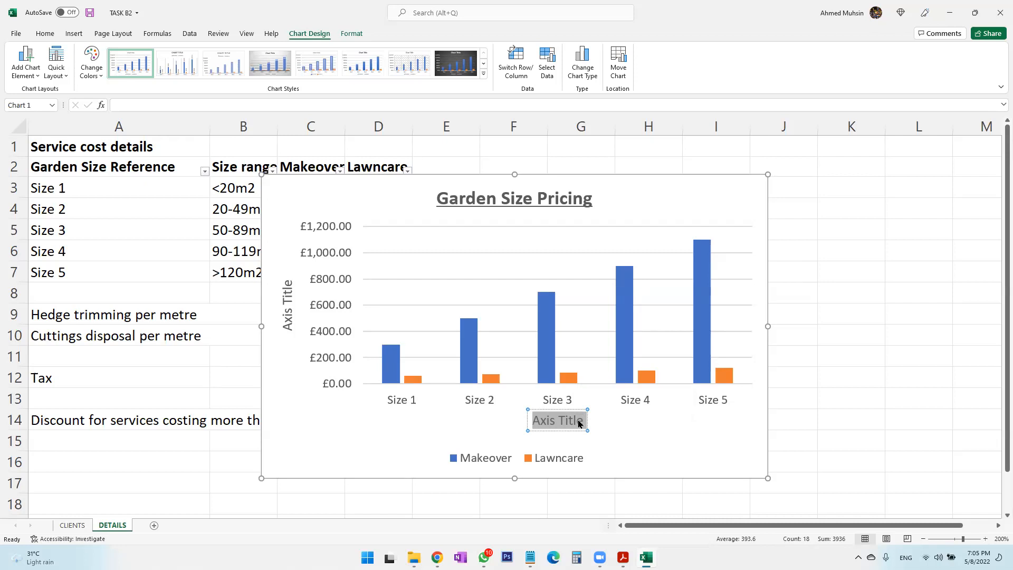
pyautogui.write('Garden')
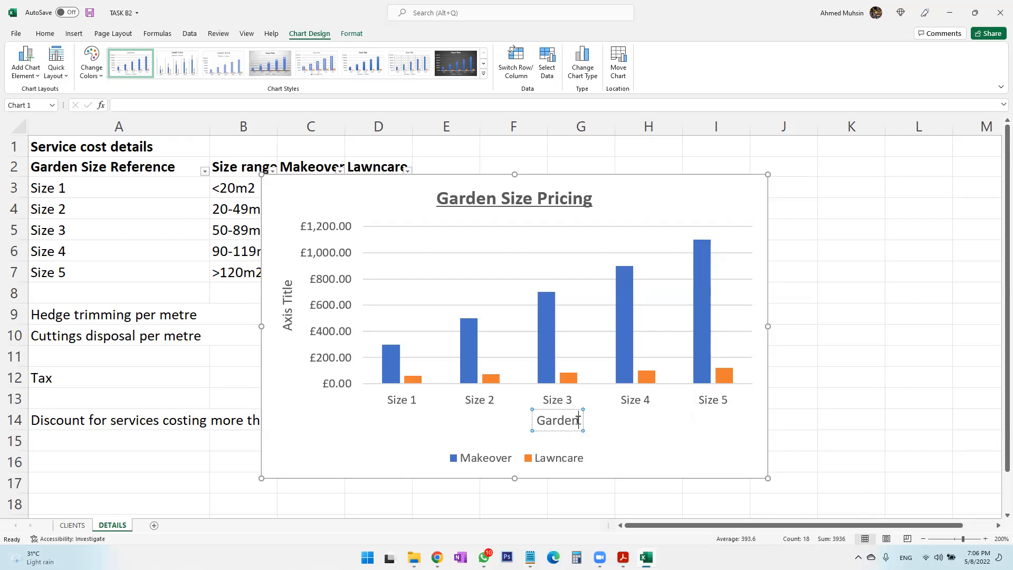
pyautogui.write(' Size Ref.')
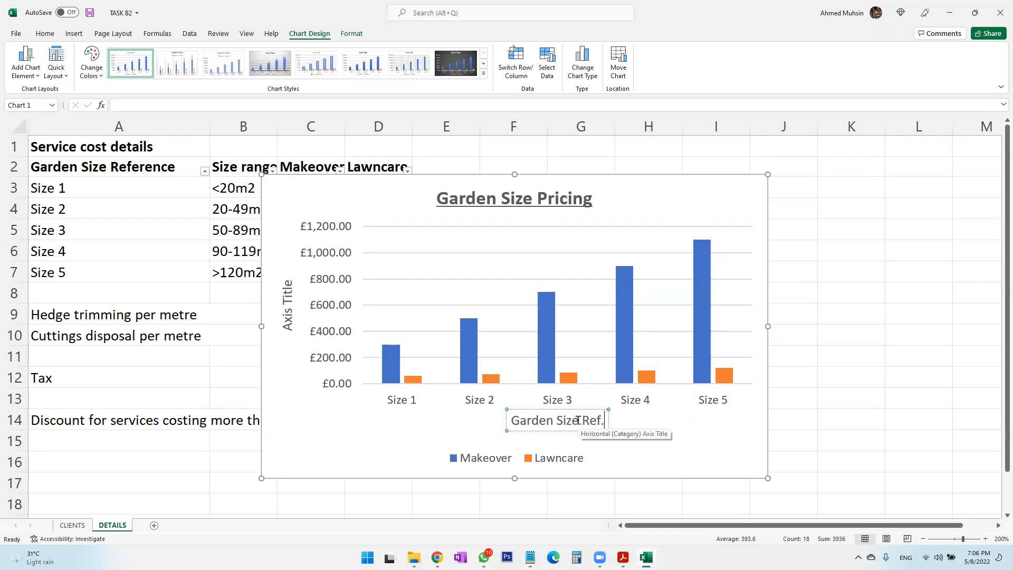
# Label the chart's vertical axis "Pricing" and deselect the chart.
pyautogui.click(283, 330)
pyautogui.moveTo(283, 330); pyautogui.dragTo(285, 288)
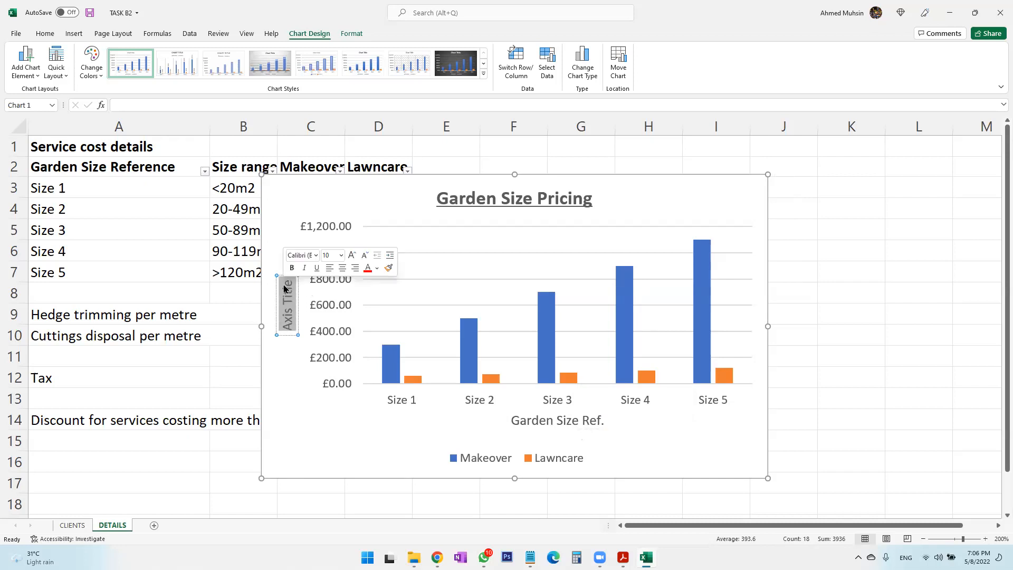
pyautogui.write('Pricing')
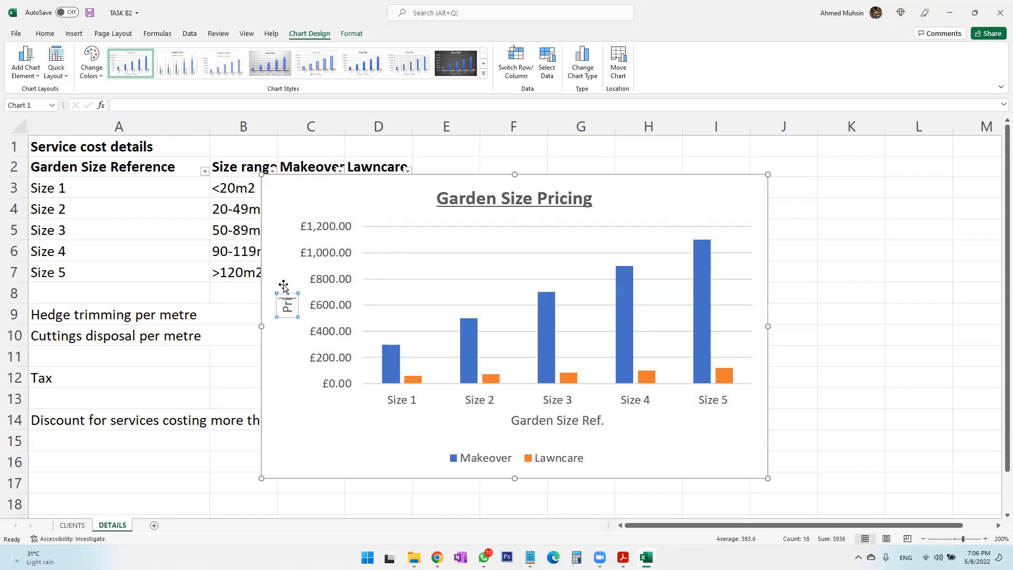
pyautogui.click(374, 496)
# Compare the chart's labels and legend with the Task B3a requirements in the practical paper.
pyautogui.hotkey('alt', 'Tab')
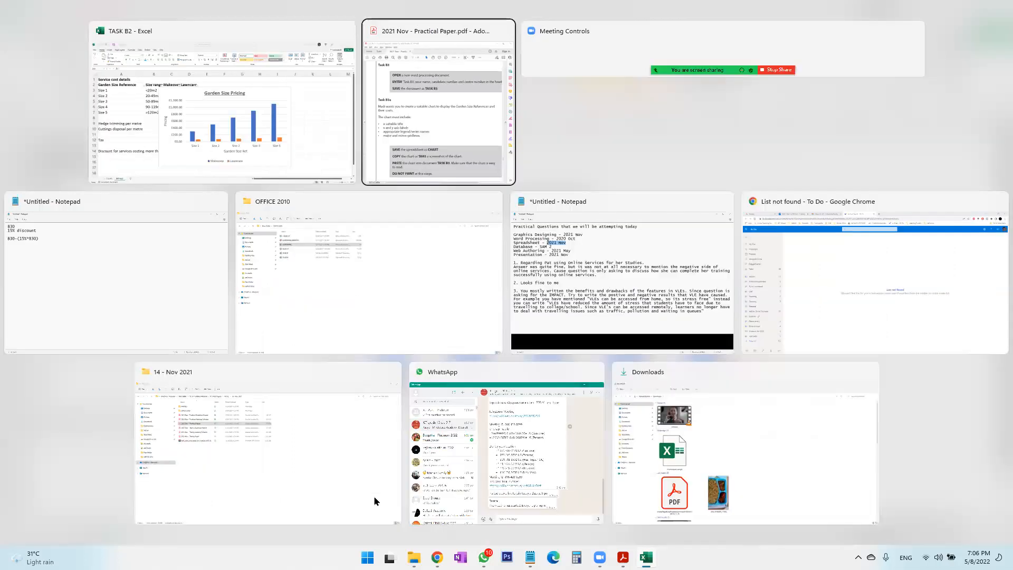
pyautogui.hotkey('alt', 'Tab')
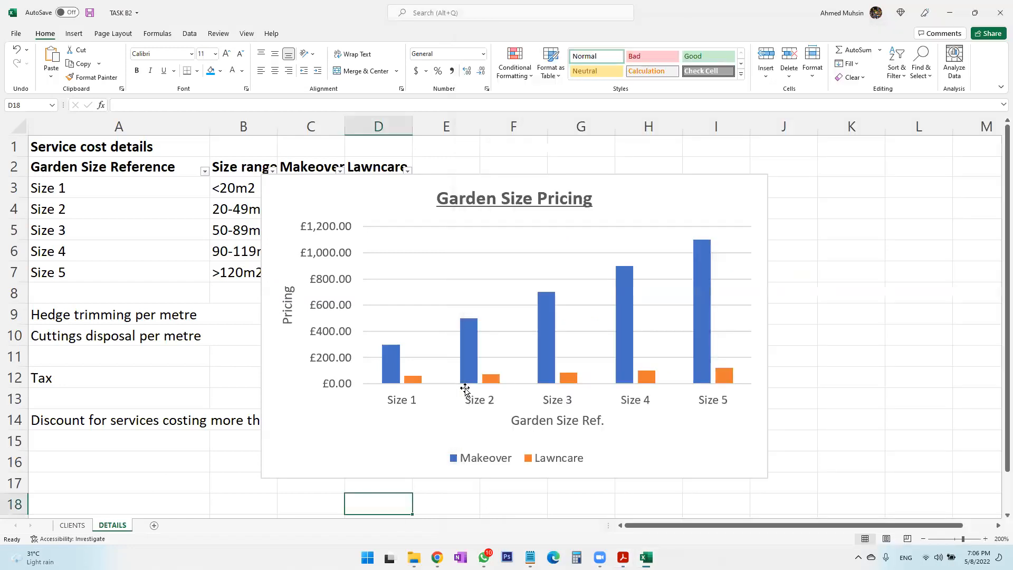
pyautogui.click(361, 459)
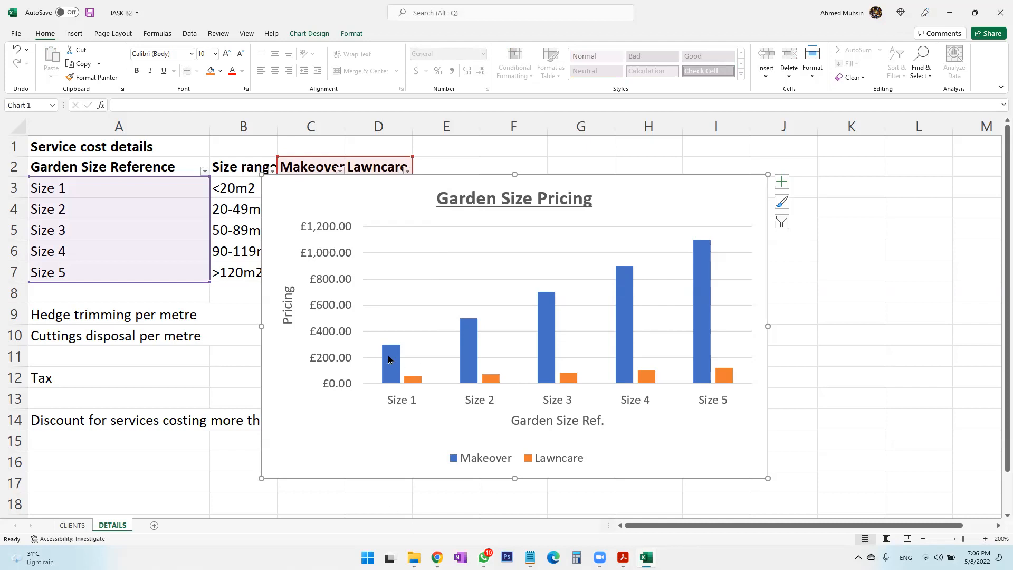
pyautogui.moveTo(411, 385)
pyautogui.hotkey('alt', 'Tab')
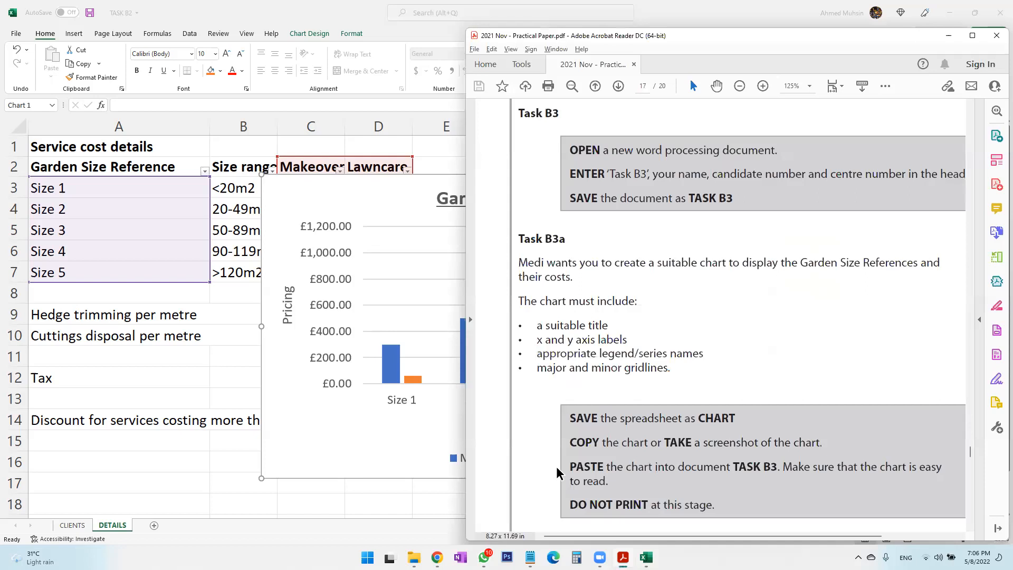
pyautogui.hotkey('alt', 'Tab')
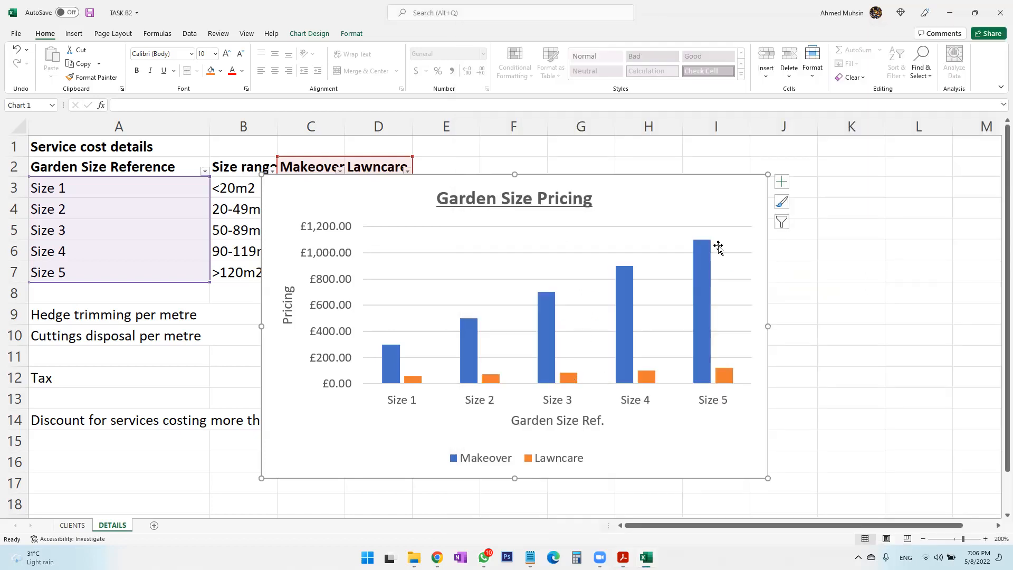
# Hide the chart's gridlines and show them again.
pyautogui.click(782, 183)
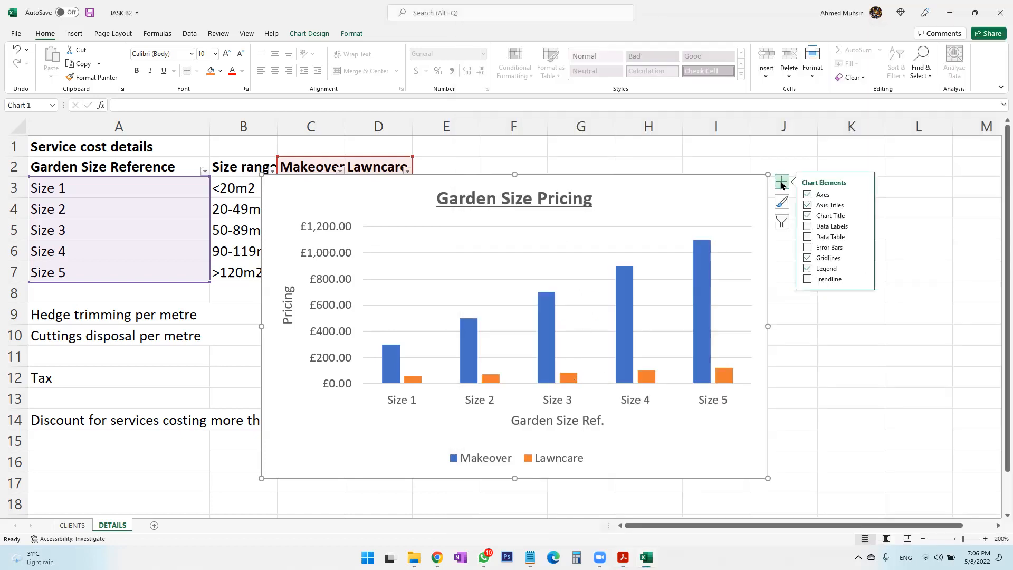
pyautogui.click(808, 258)
pyautogui.click(809, 260)
# Recheck the Task B3a gridline requirement in the practical paper and look through the chart's design, format and style options.
pyautogui.hotkey('alt', 'Tab')
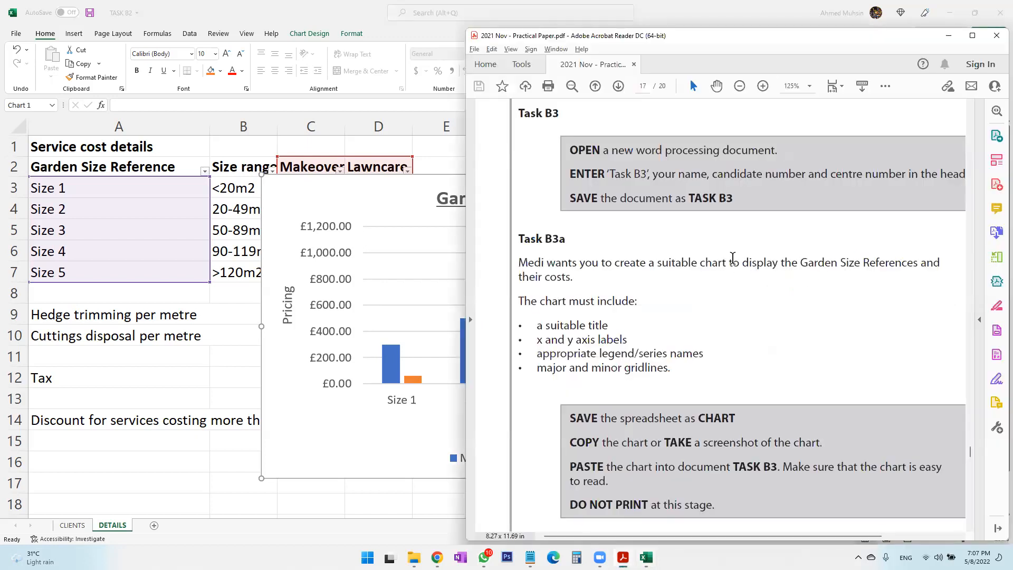
pyautogui.moveTo(549, 277); pyautogui.dragTo(577, 283)
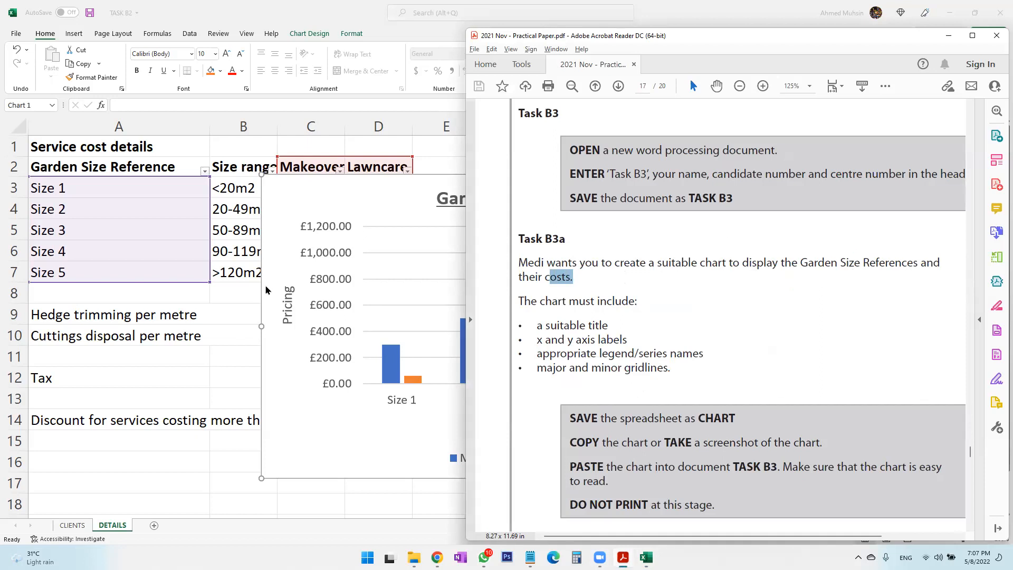
pyautogui.click(379, 275)
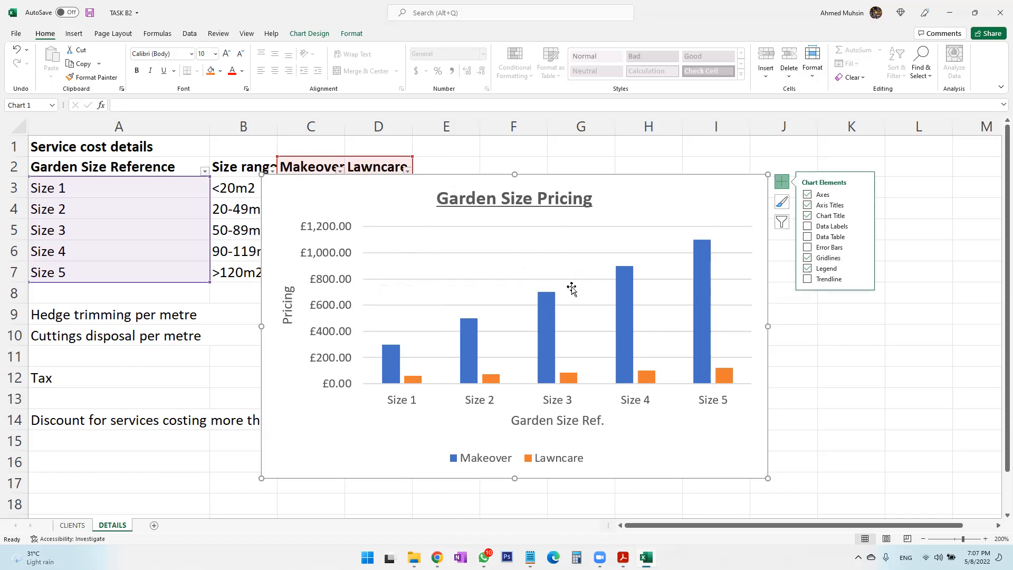
pyautogui.moveTo(624, 358)
pyautogui.click(309, 34)
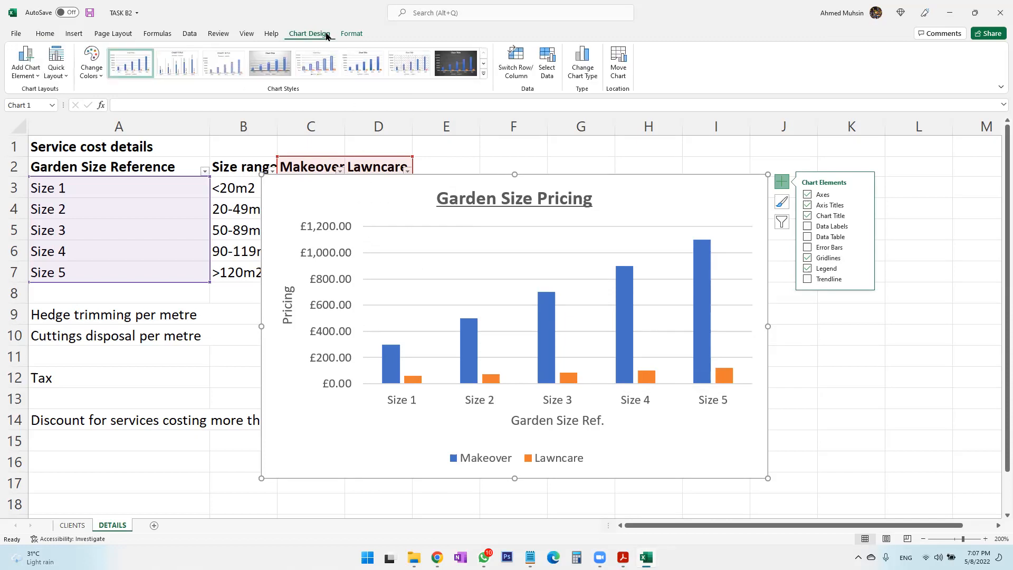
pyautogui.click(351, 34)
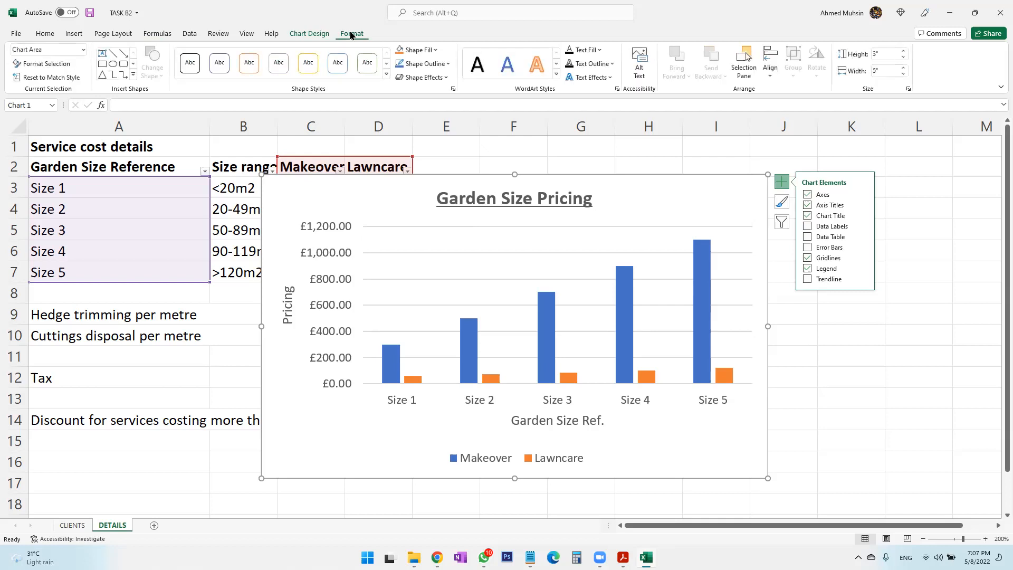
pyautogui.click(327, 35)
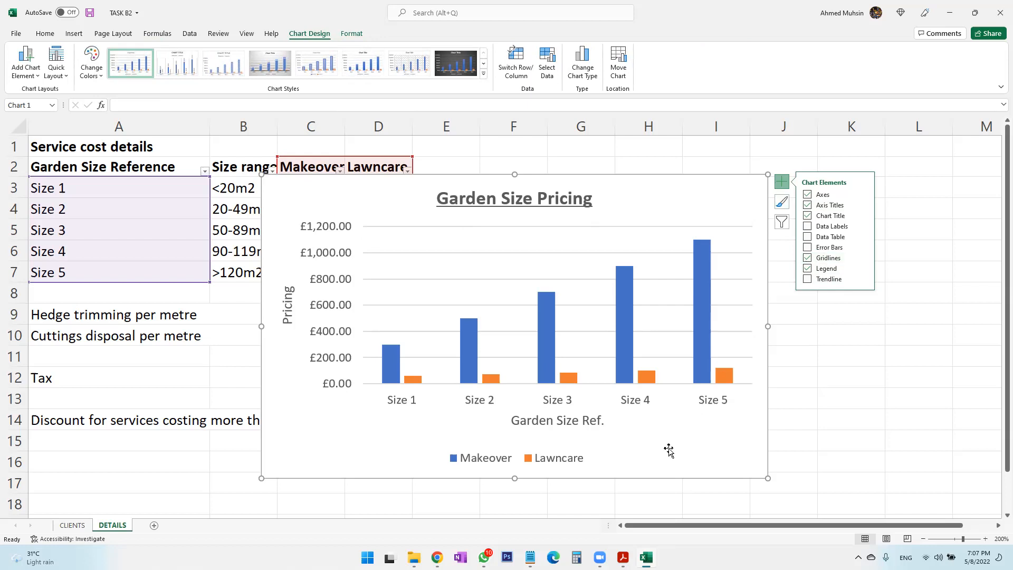
pyautogui.press('super+Tab')
pyautogui.press('Return')
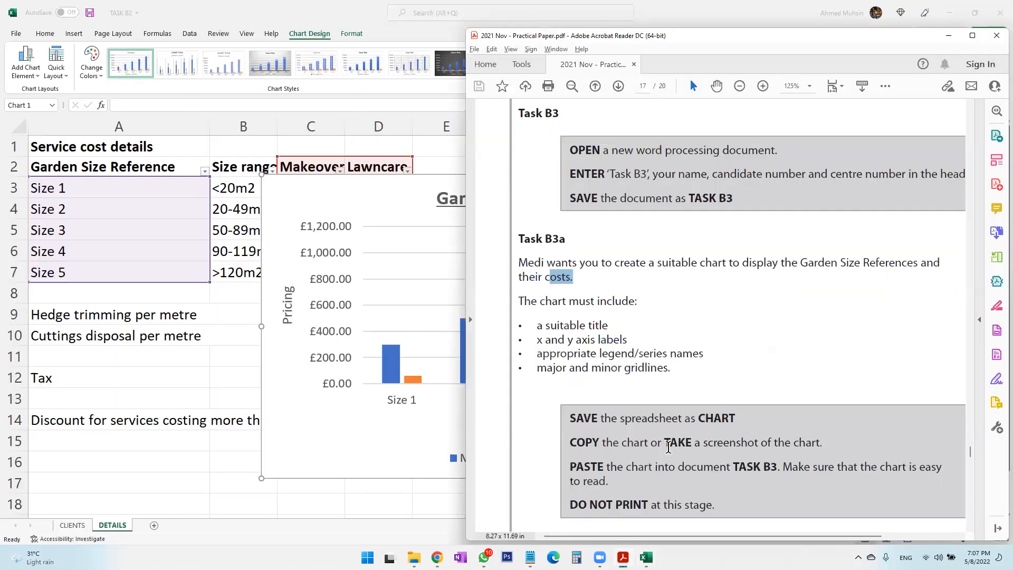
pyautogui.hotkey('alt', 'Tab')
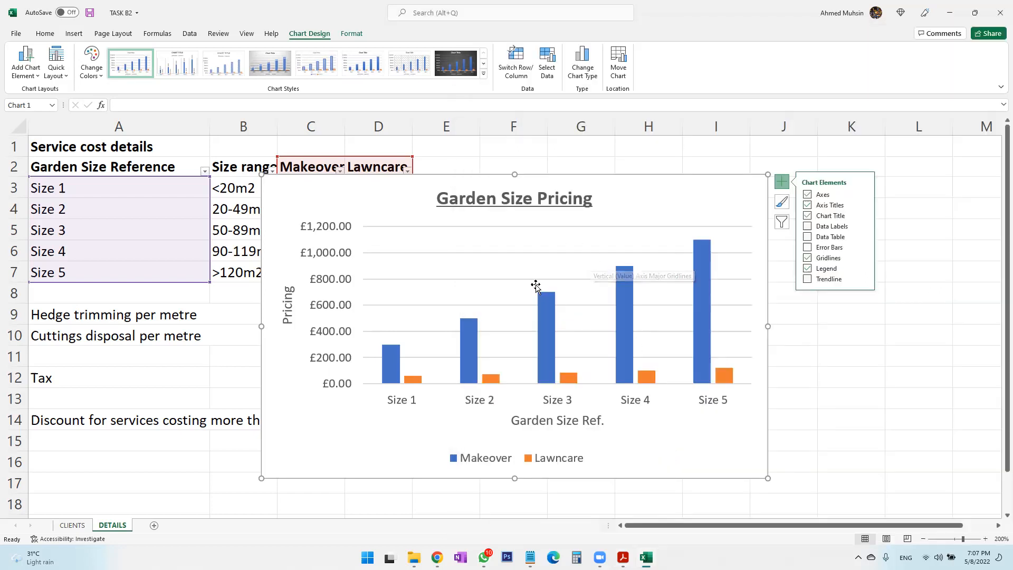
pyautogui.click(781, 201)
pyautogui.hotkey('alt', 'Tab')
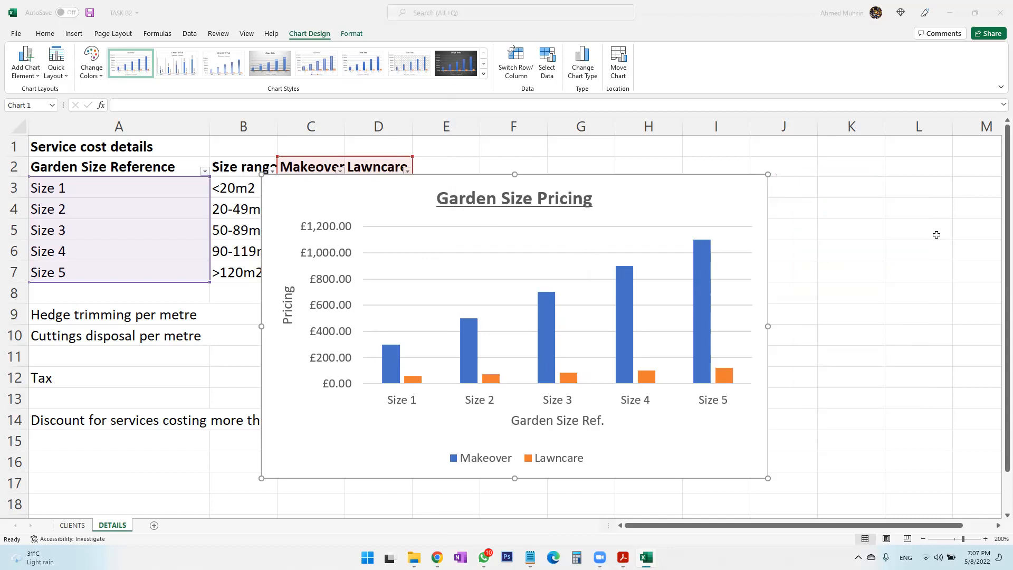
pyautogui.click(736, 212)
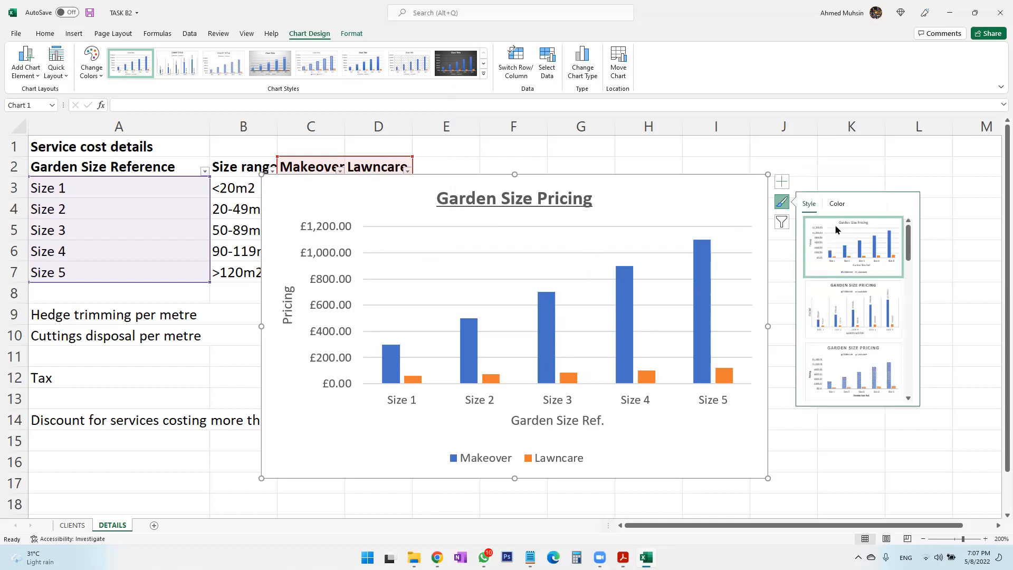
pyautogui.scroll(-5, 843, 295)
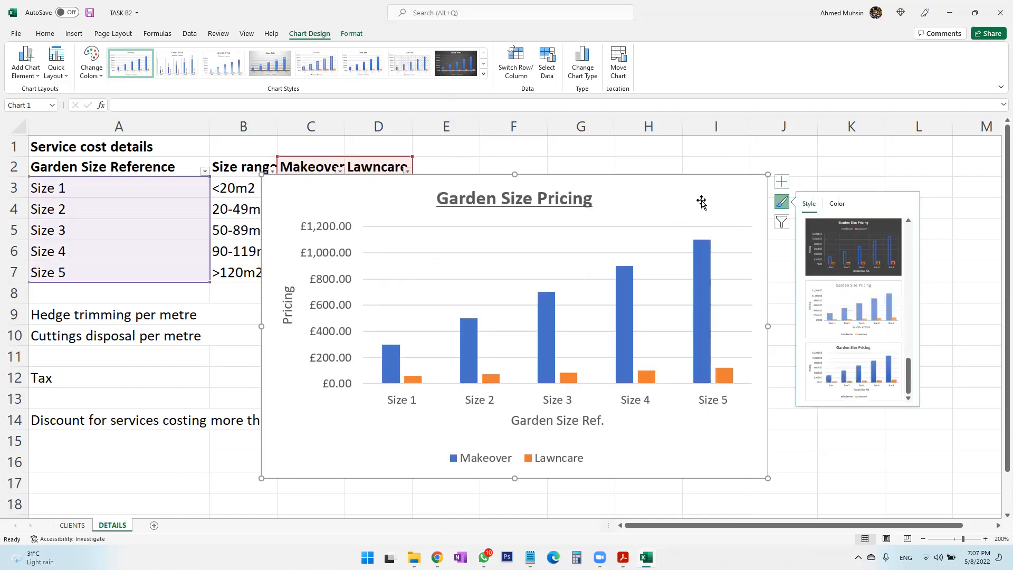
# Open the chart's detailed gridline formatting options and try to turn on primary minor horizontal gridlines.
pyautogui.click(36, 79)
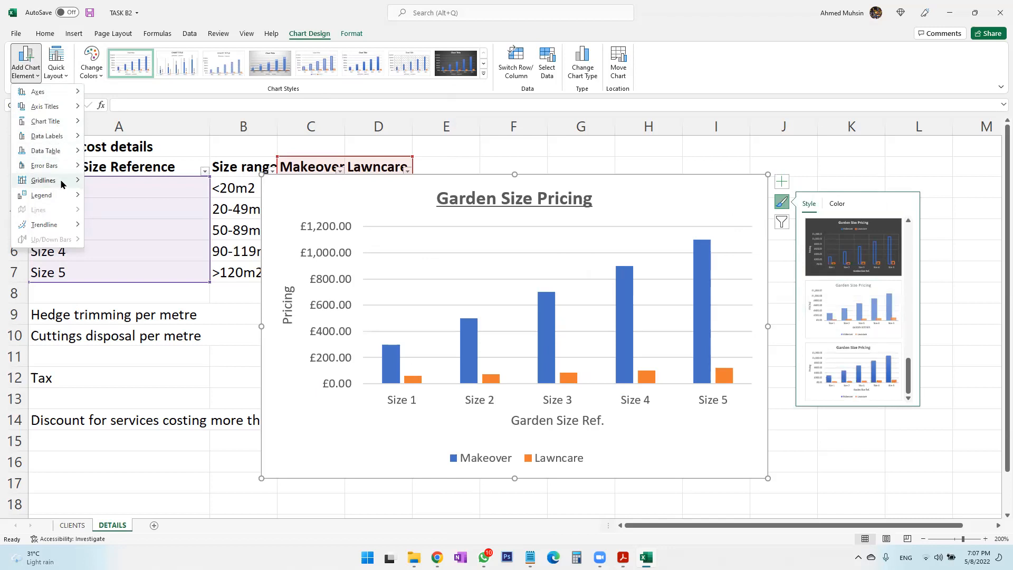
pyautogui.moveTo(62, 182)
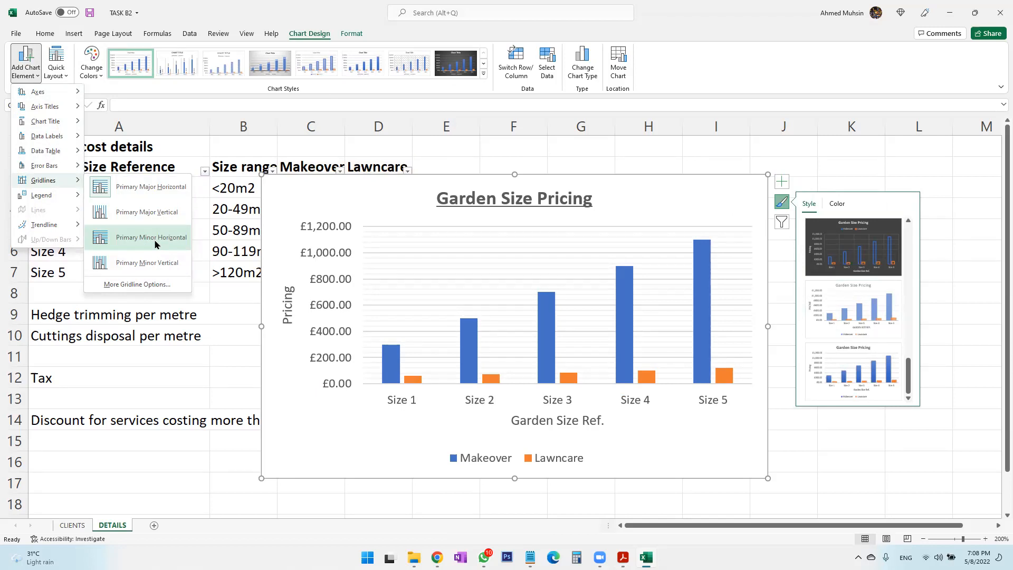
pyautogui.click(150, 284)
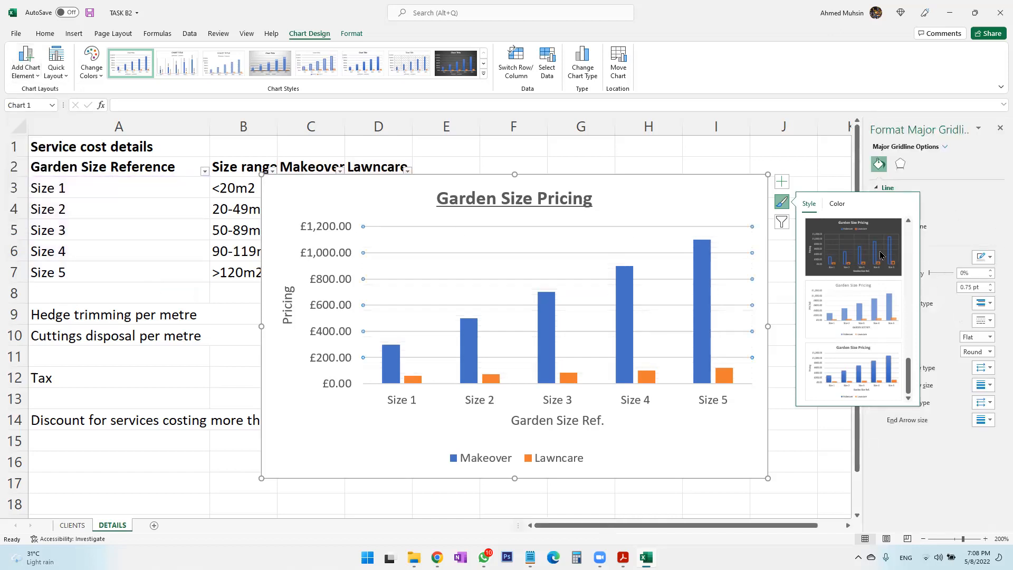
pyautogui.click(32, 77)
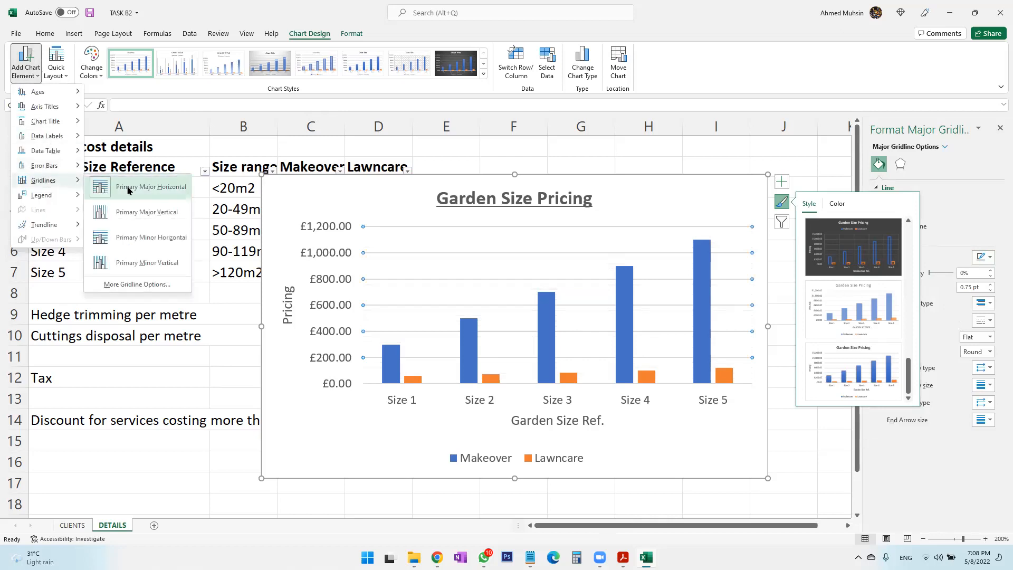
pyautogui.click(140, 235)
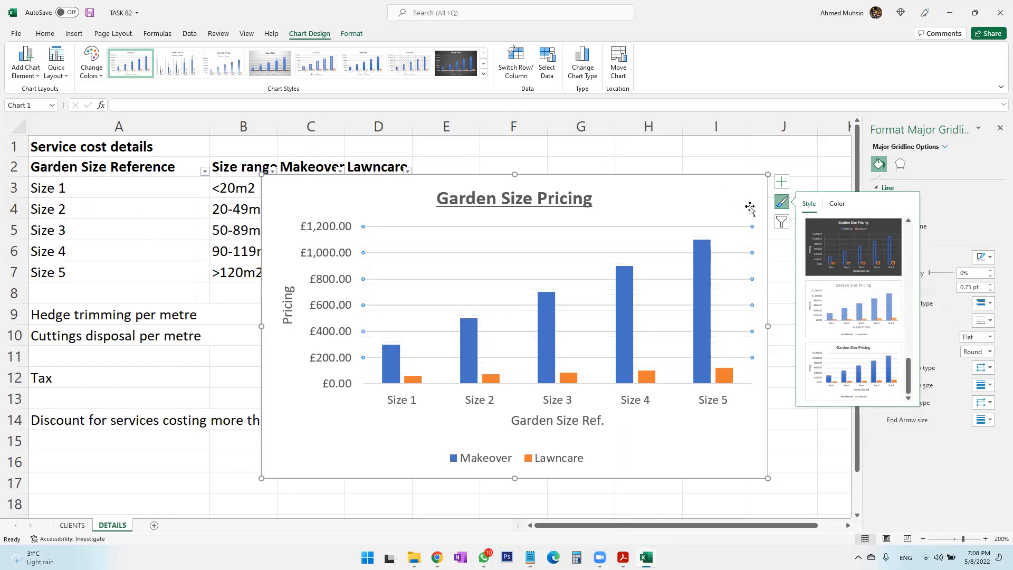
# Select the whole Garden Size Pricing chart and add primary minor horizontal gridlines to it.
pyautogui.click(818, 160)
pyautogui.click(723, 194)
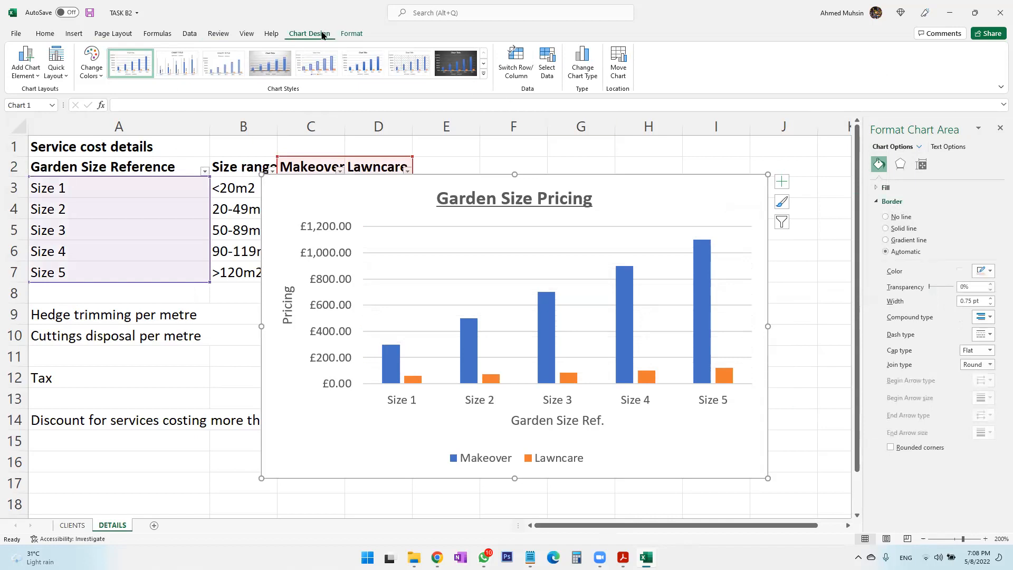
pyautogui.click(29, 76)
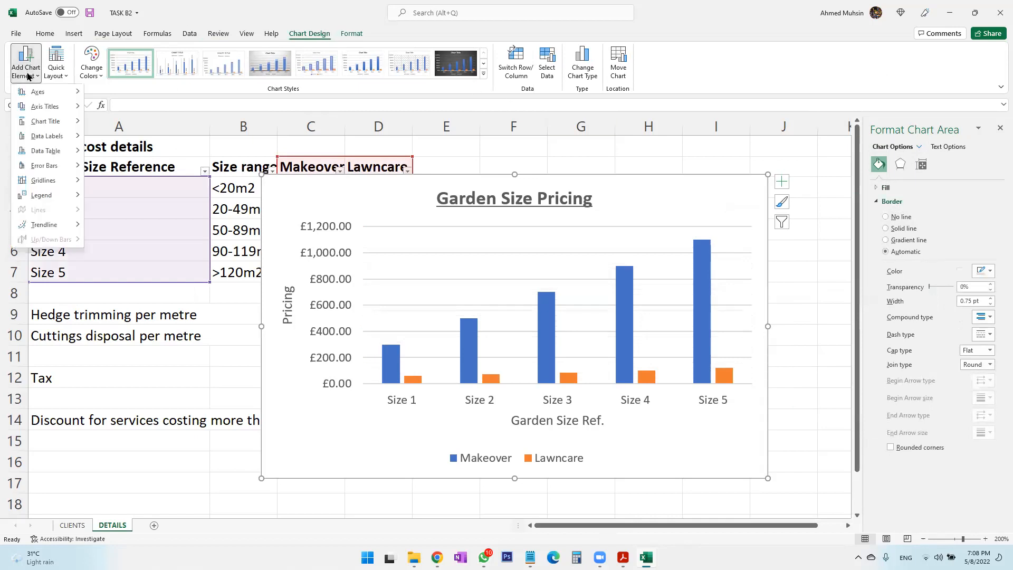
pyautogui.moveTo(45, 182)
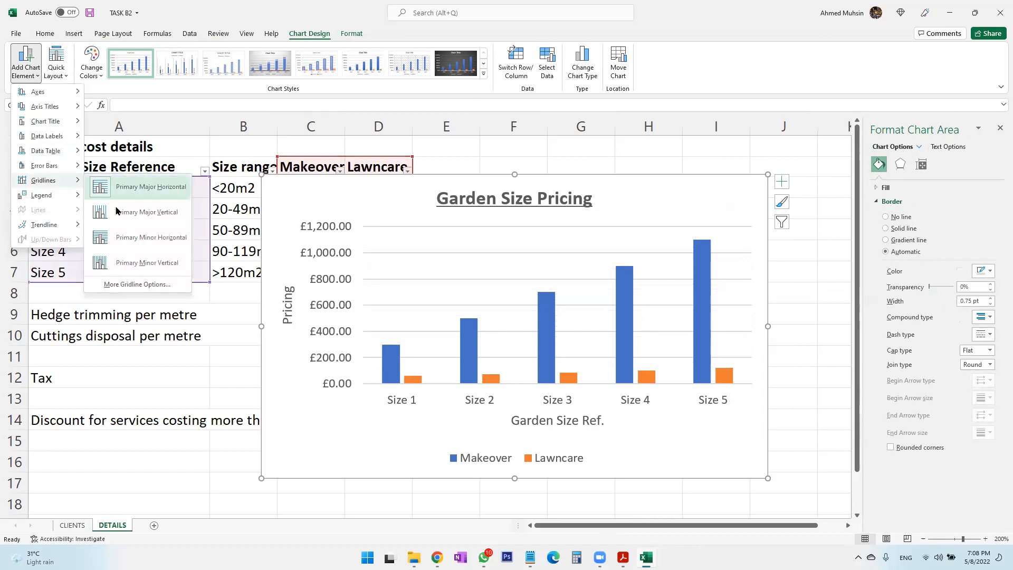
pyautogui.click(137, 244)
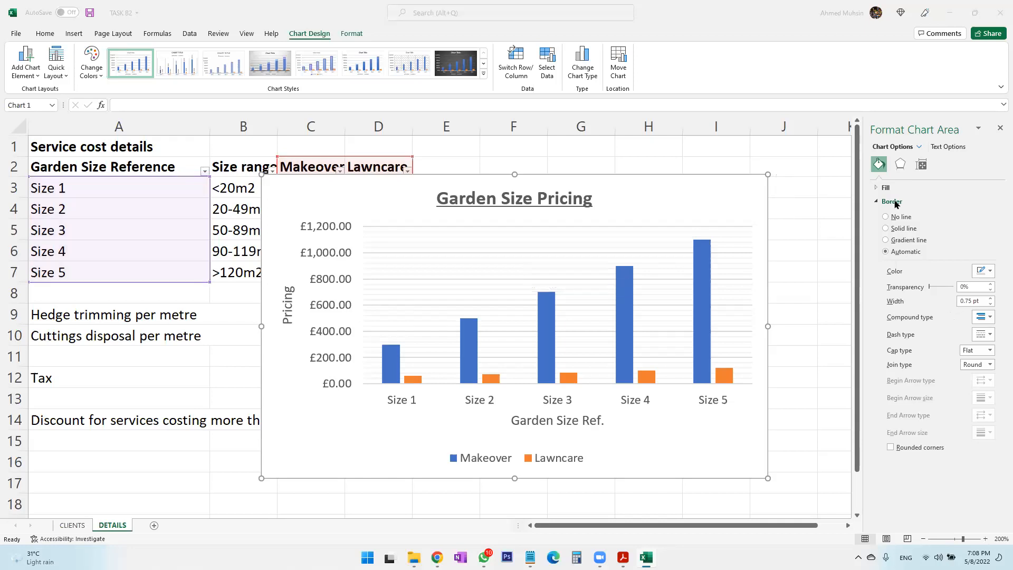
# Check the Task B3a saving instructions in the practical paper and save the spreadsheet as CHART.
pyautogui.click(623, 557)
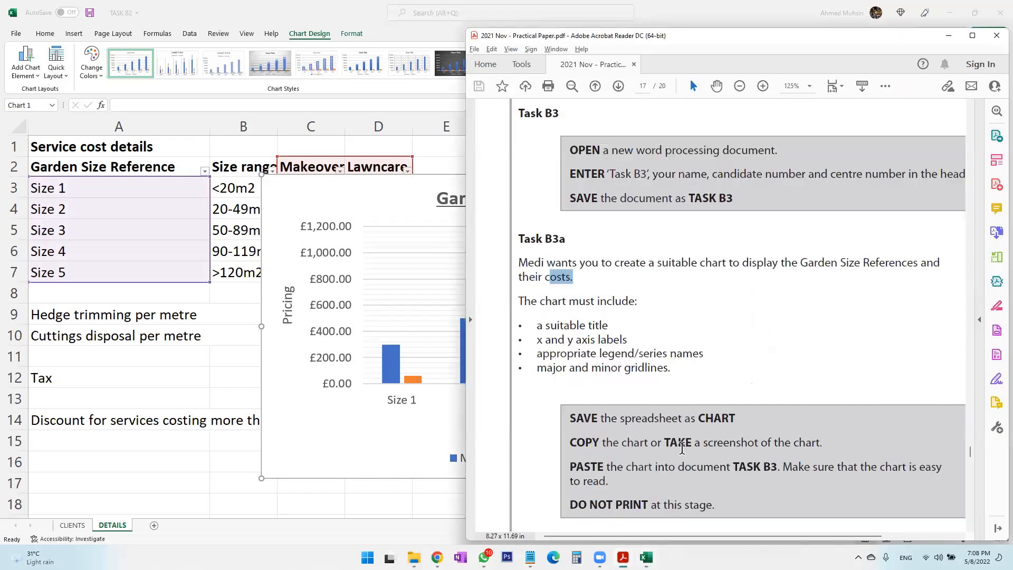
pyautogui.scroll(-3, 715, 422)
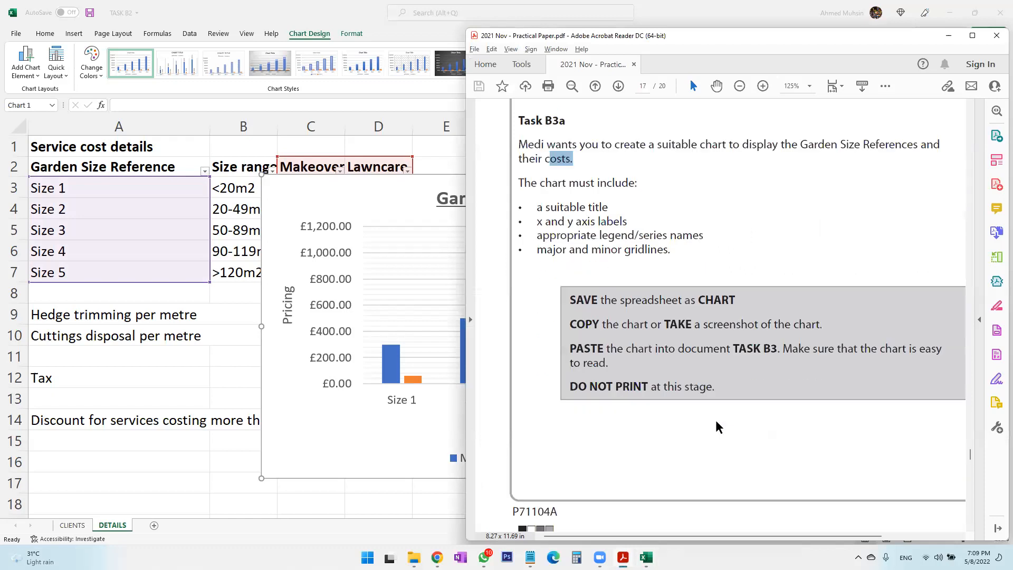
pyautogui.scroll(-4, 717, 426)
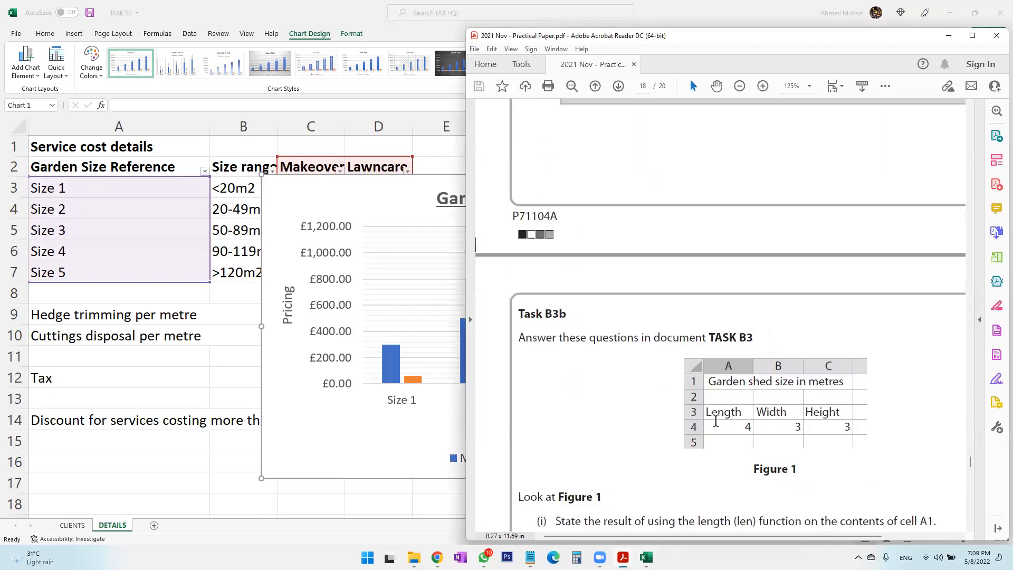
pyautogui.scroll(3, 716, 426)
pyautogui.click(161, 351)
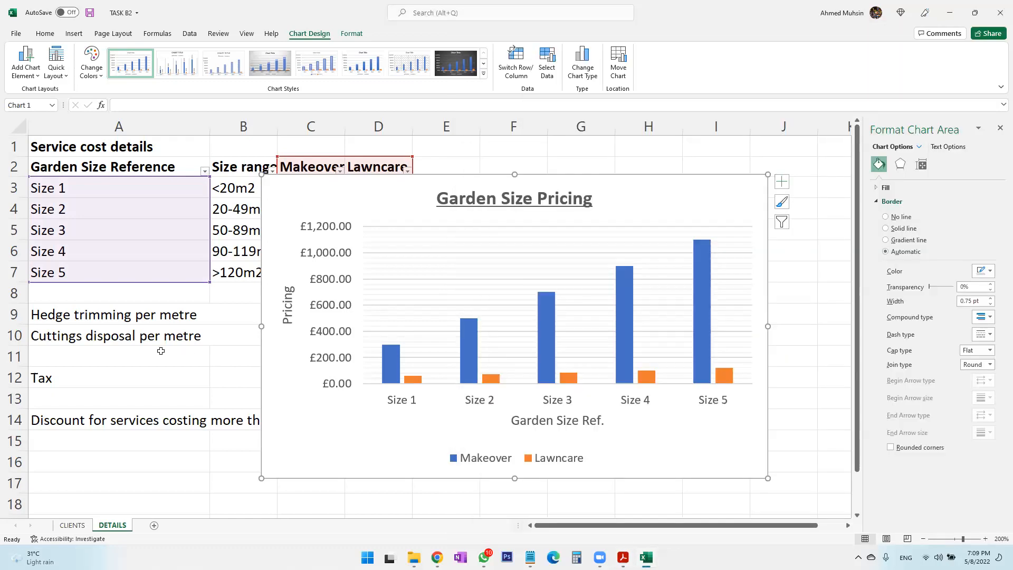
pyautogui.press('F12')
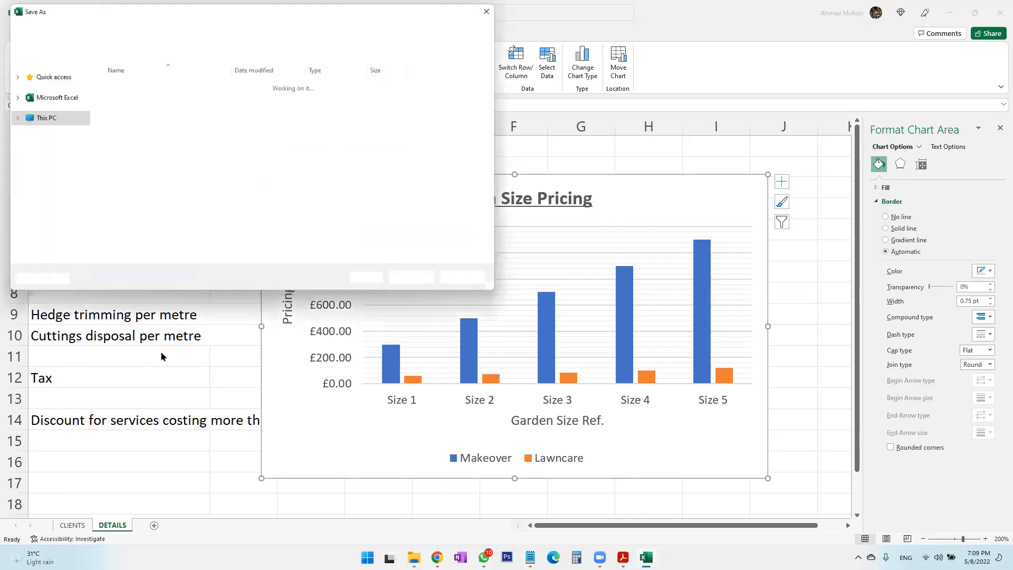
pyautogui.write('CHART')
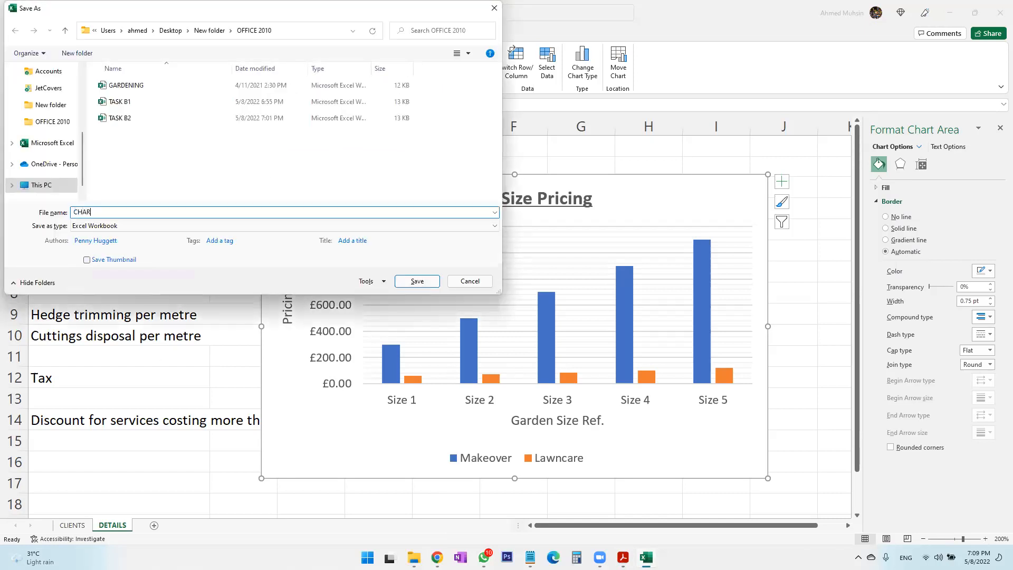
pyautogui.press('Return')
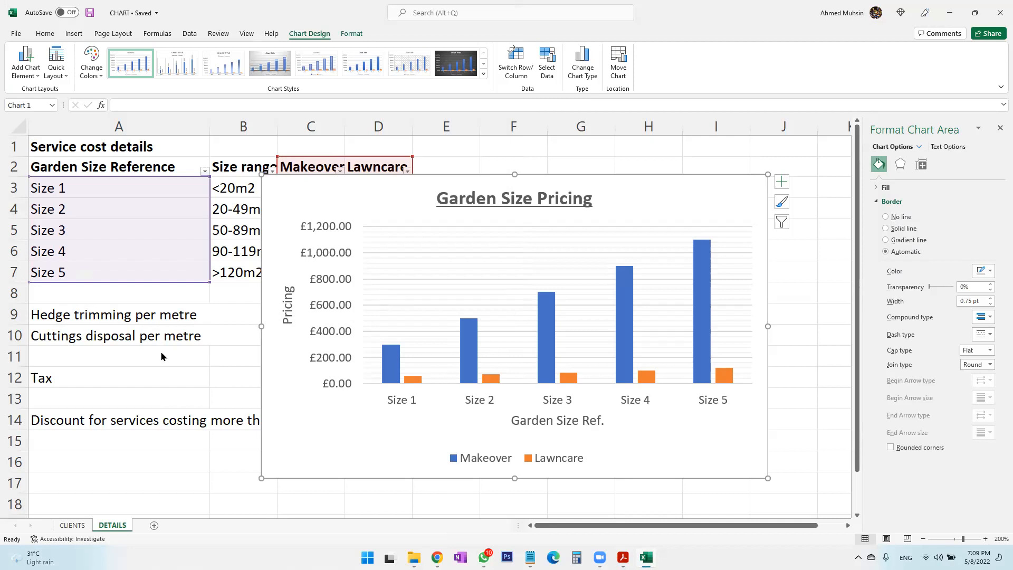
# Read the Task B3b questions in the practical paper, focusing on the len function question about cell A1.
pyautogui.hotkey('alt', 'Tab')
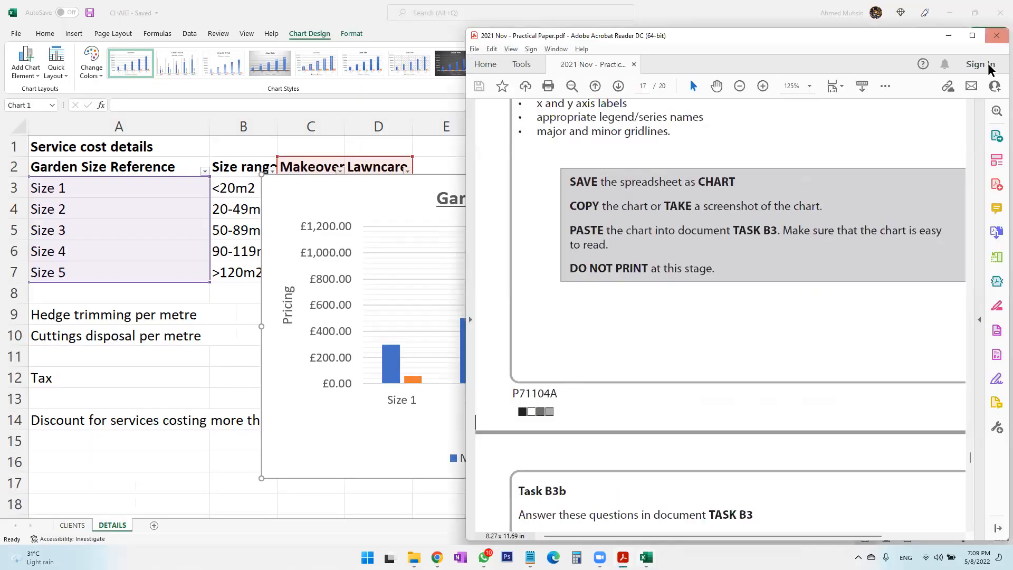
pyautogui.click(972, 36)
pyautogui.scroll(-5, 521, 213)
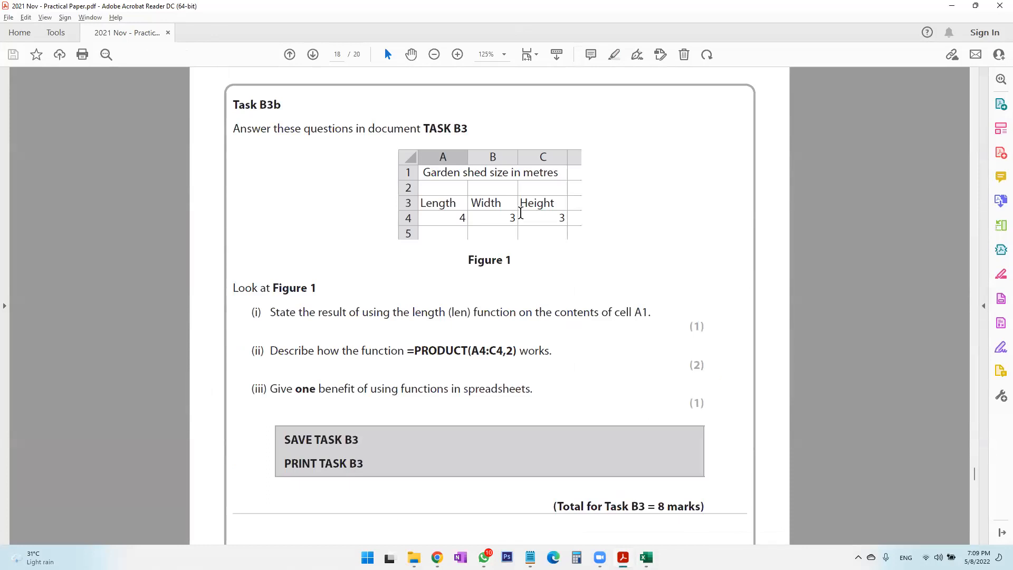
pyautogui.moveTo(536, 315); pyautogui.dragTo(651, 311)
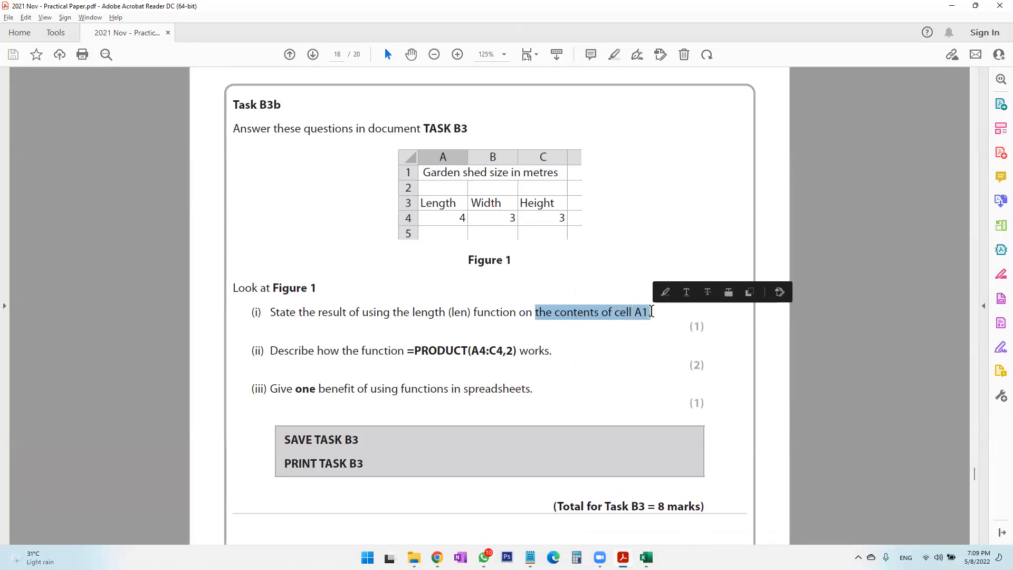
pyautogui.click(651, 311)
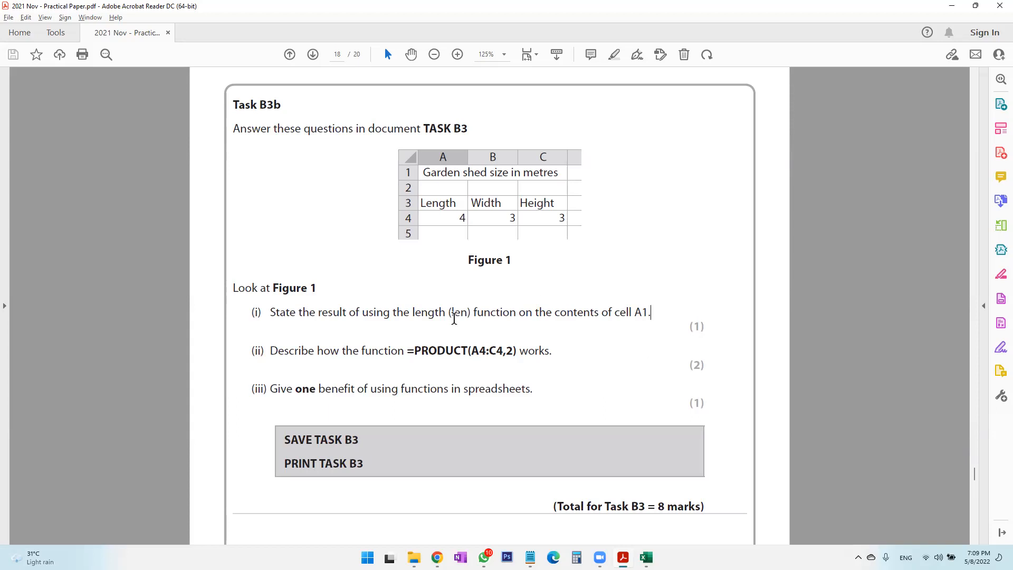
pyautogui.moveTo(454, 315); pyautogui.dragTo(637, 322)
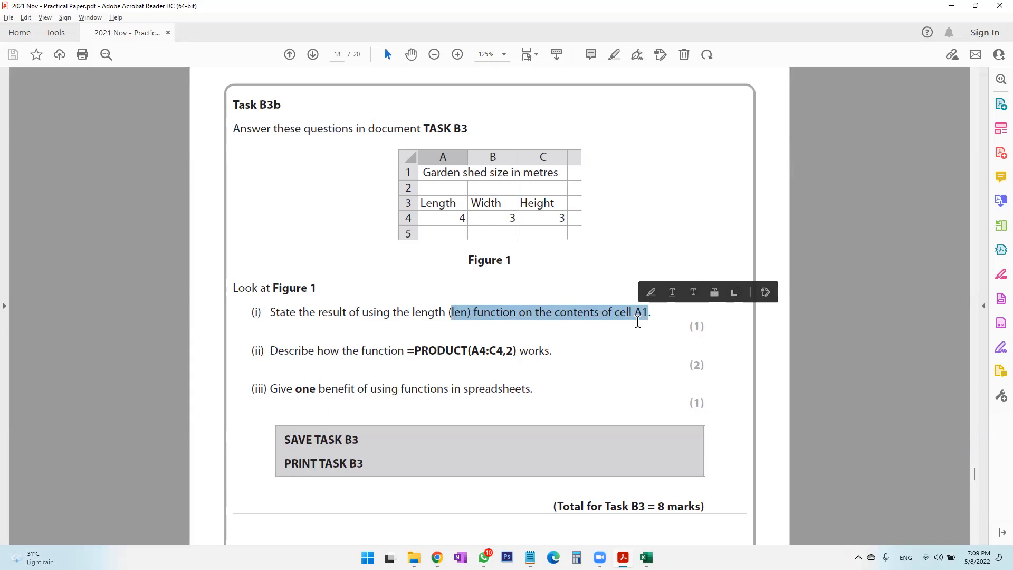
pyautogui.click(604, 341)
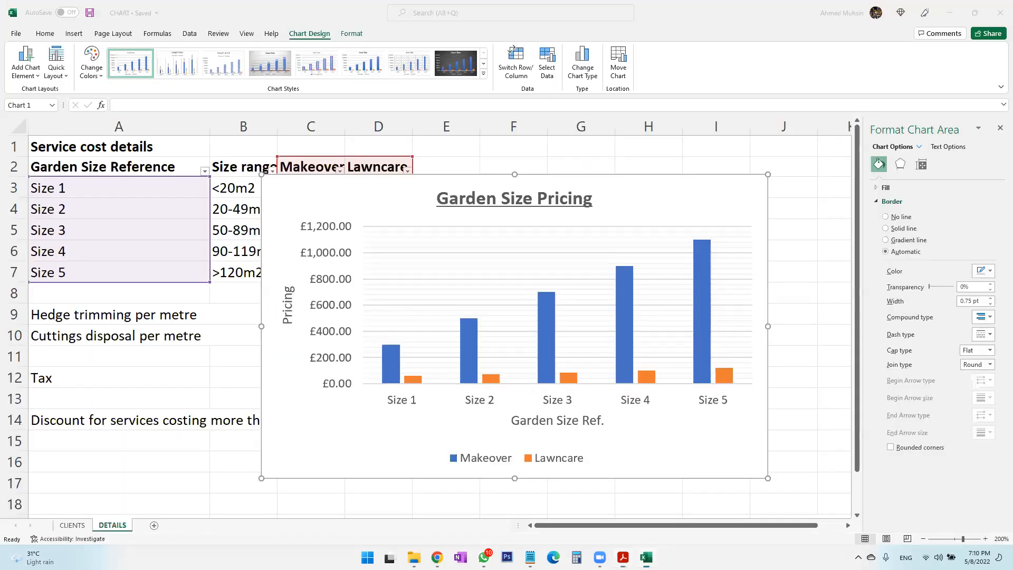
# Switch to the CHART spreadsheet in Excel and search the available functions for LENGTH from cell A1, without inserting one.
pyautogui.click(647, 557)
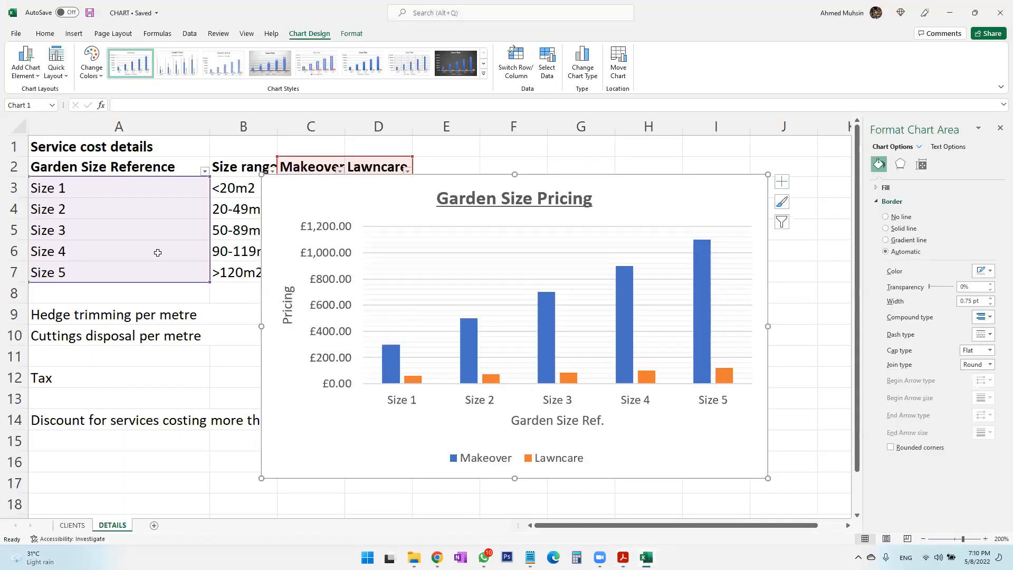
pyautogui.click(97, 150)
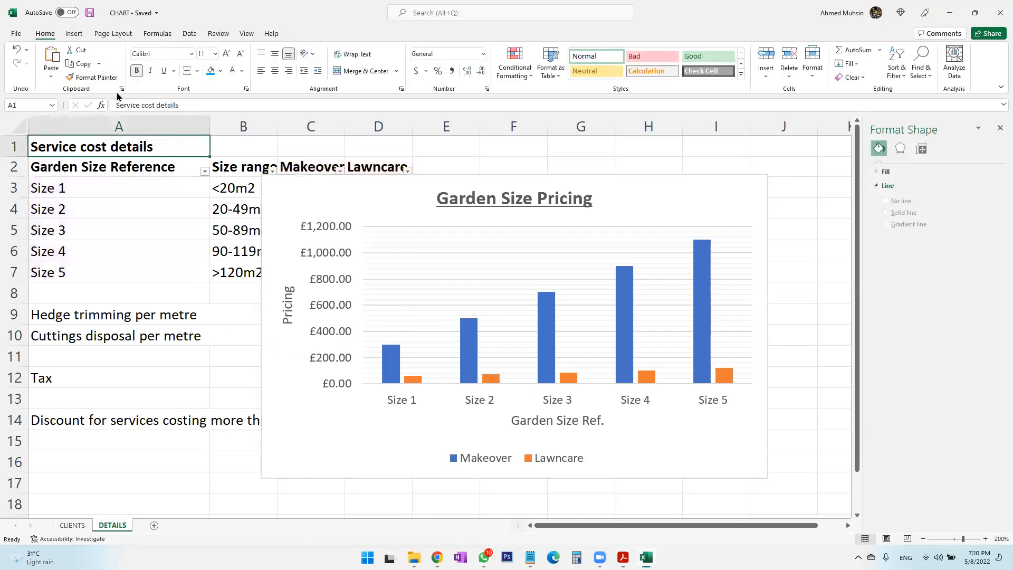
pyautogui.click(101, 106)
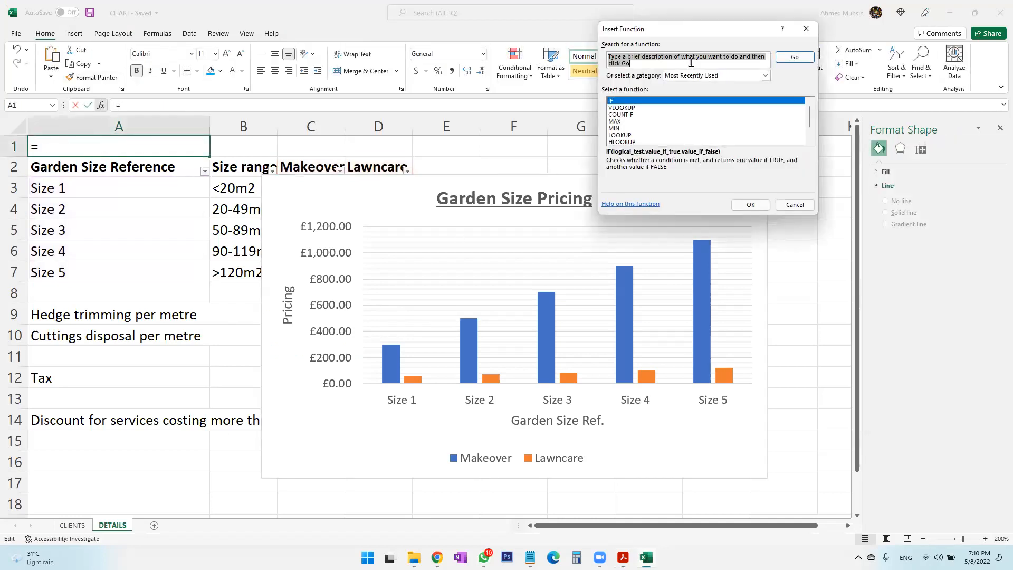
pyautogui.write('LENGTH')
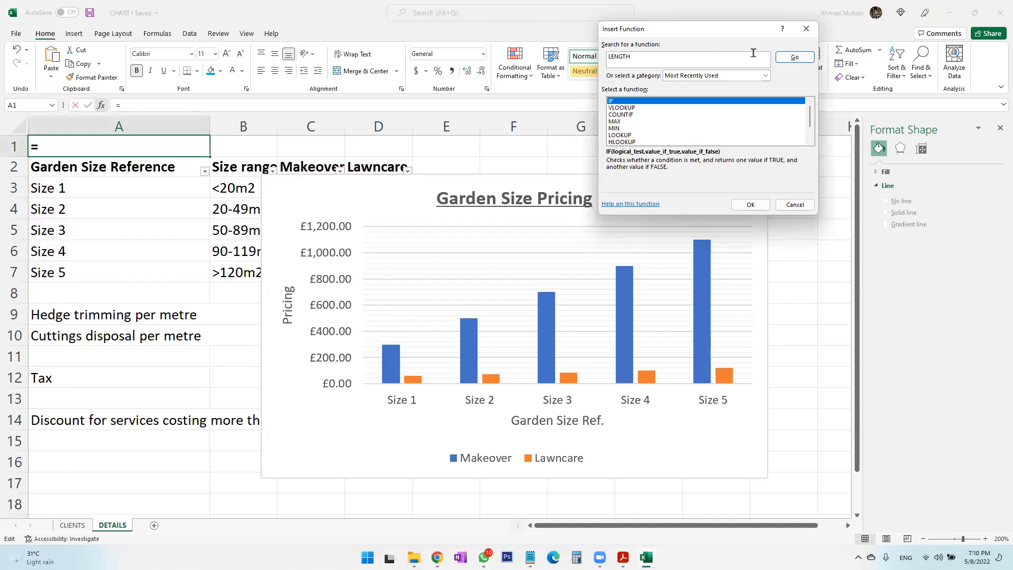
pyautogui.click(779, 62)
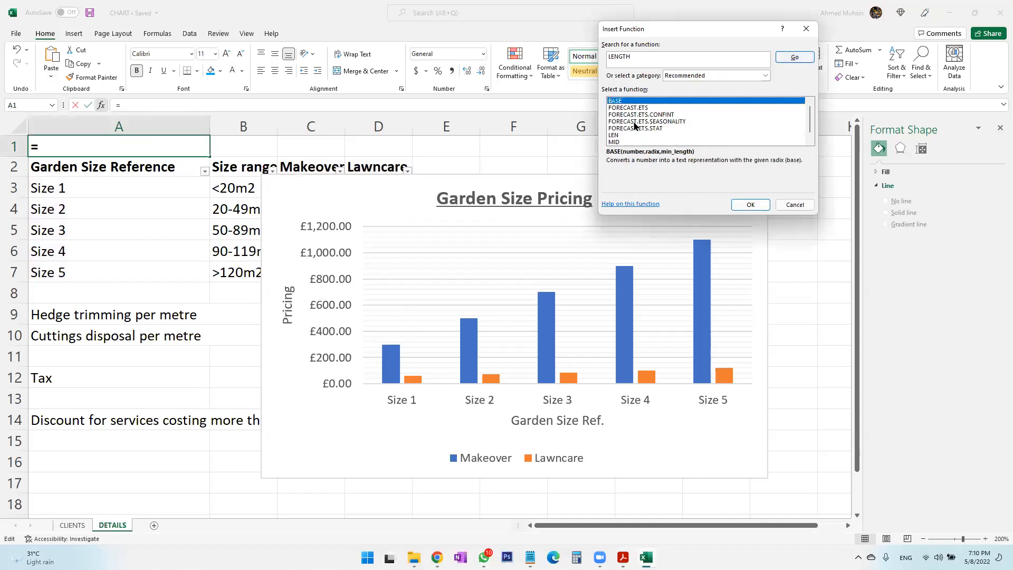
pyautogui.click(793, 205)
pyautogui.moveTo(213, 129); pyautogui.dragTo(210, 129)
# Recheck the len function question in the practical paper and open the function search for cell A1 in the CHART spreadsheet.
pyautogui.hotkey('alt', 'Tab')
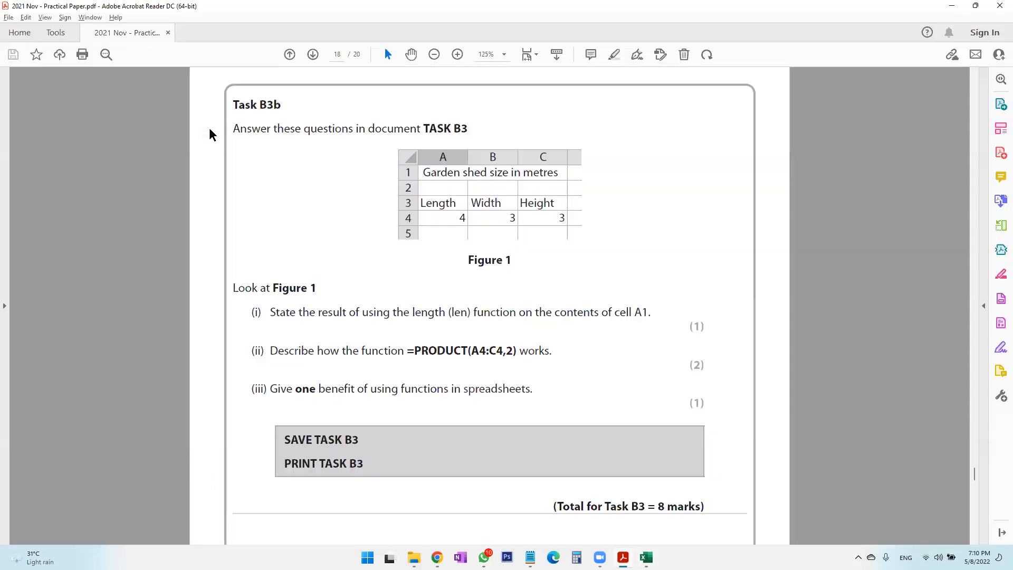
pyautogui.hotkey('alt', 'Tab')
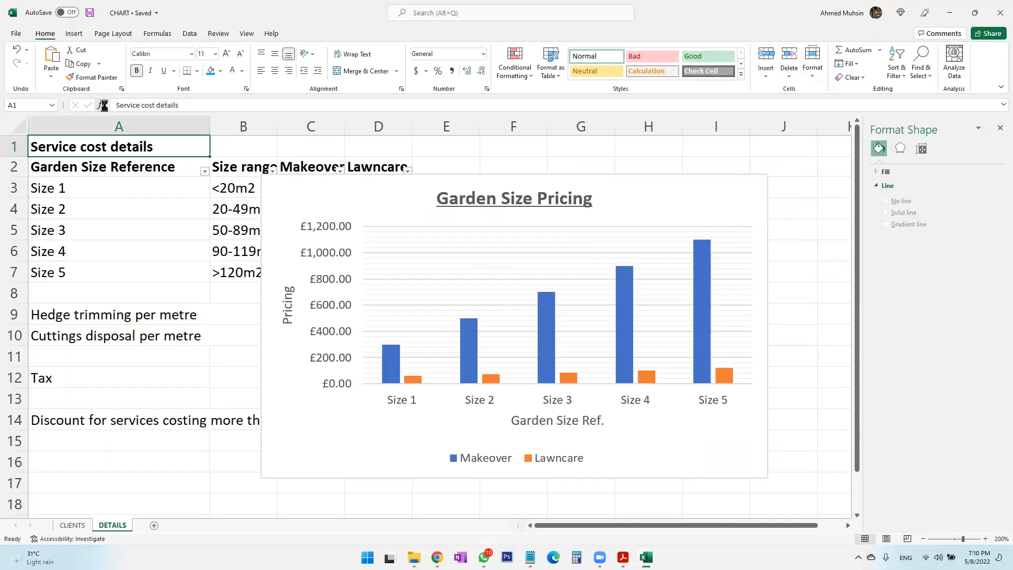
pyautogui.click(101, 105)
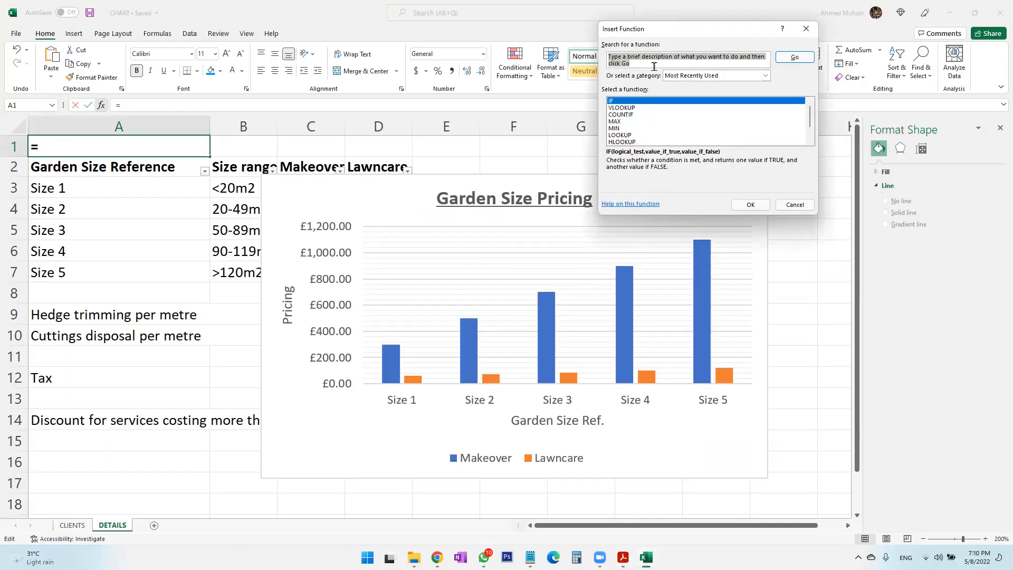
# Search the function library for LEN and view its argument description without inserting it in cell A1.
pyautogui.write('LEN')
pyautogui.press('Return')
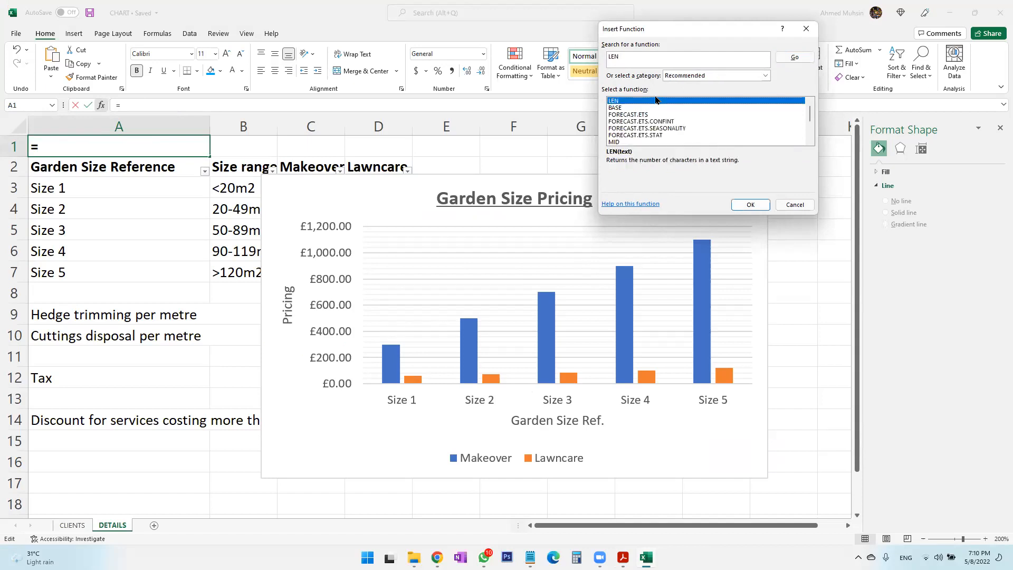
pyautogui.doubleClick(650, 100)
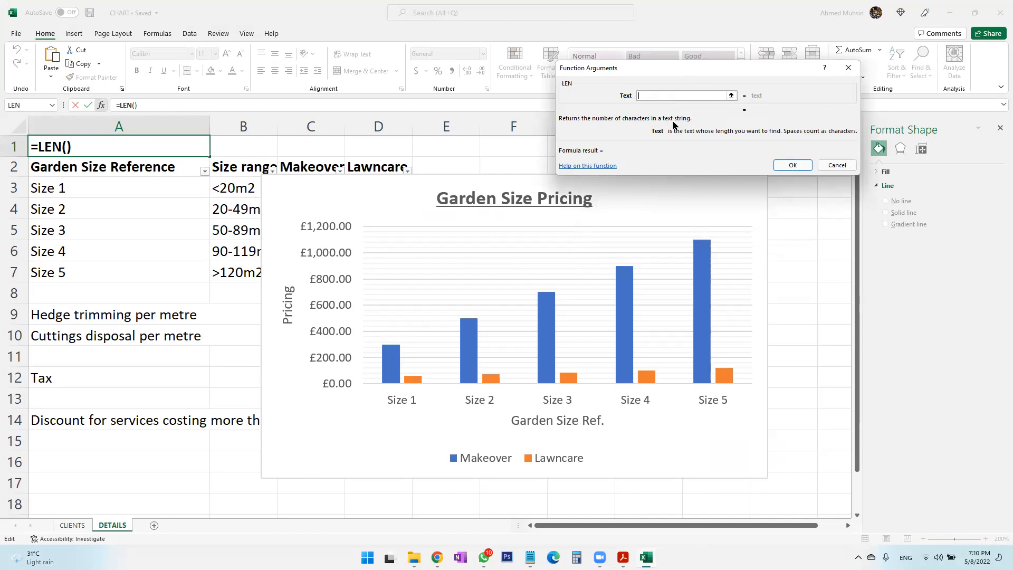
pyautogui.click(838, 166)
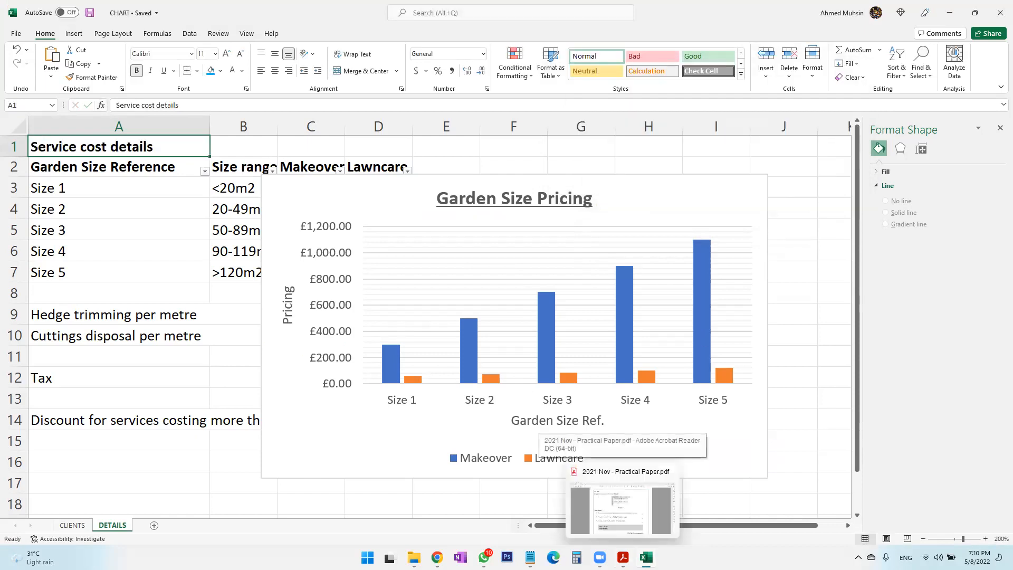
# Switch to the practical paper in Acrobat Reader and review Task B3b questions (ii) on the PRODUCT function and (iii) on benefits of functions.
pyautogui.click(623, 558)
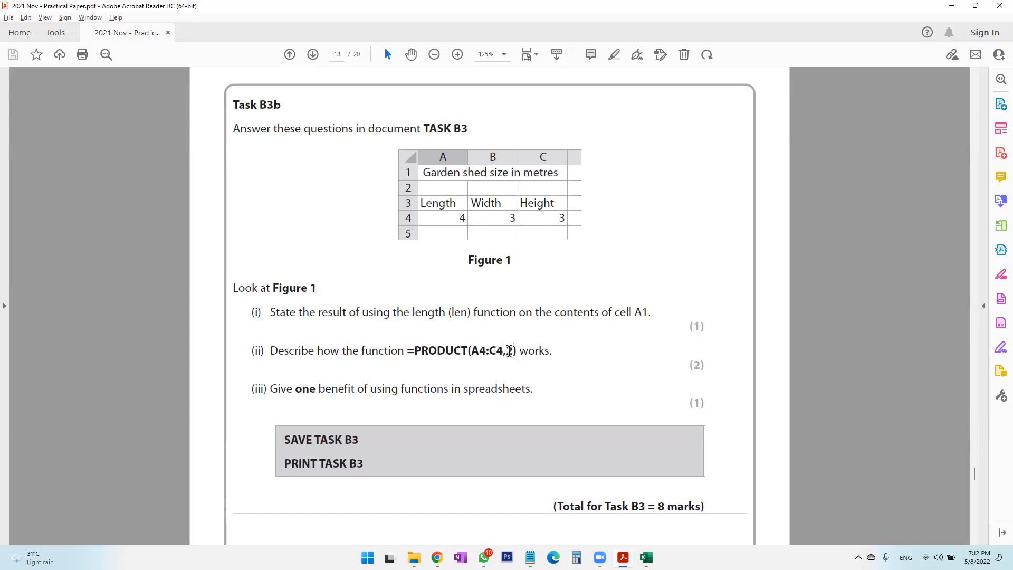
pyautogui.moveTo(510, 351); pyautogui.dragTo(512, 357)
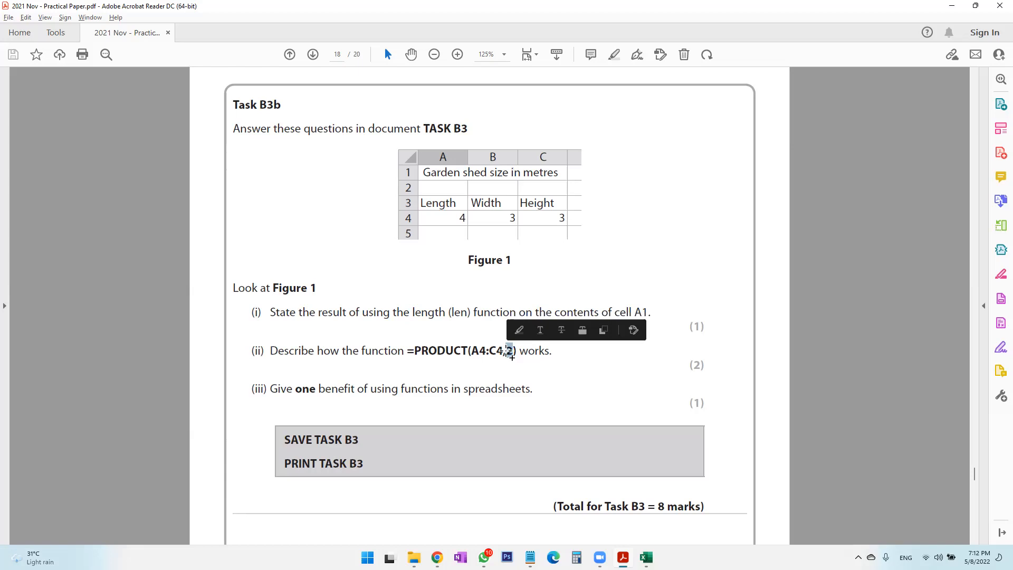
pyautogui.click(527, 364)
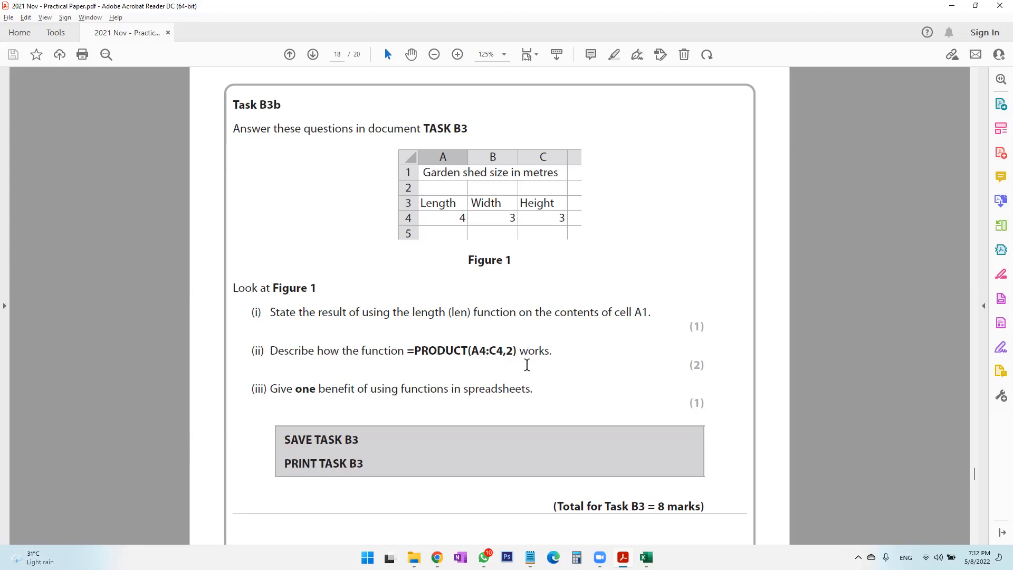
pyautogui.moveTo(359, 389); pyautogui.dragTo(505, 393)
pyautogui.click(495, 413)
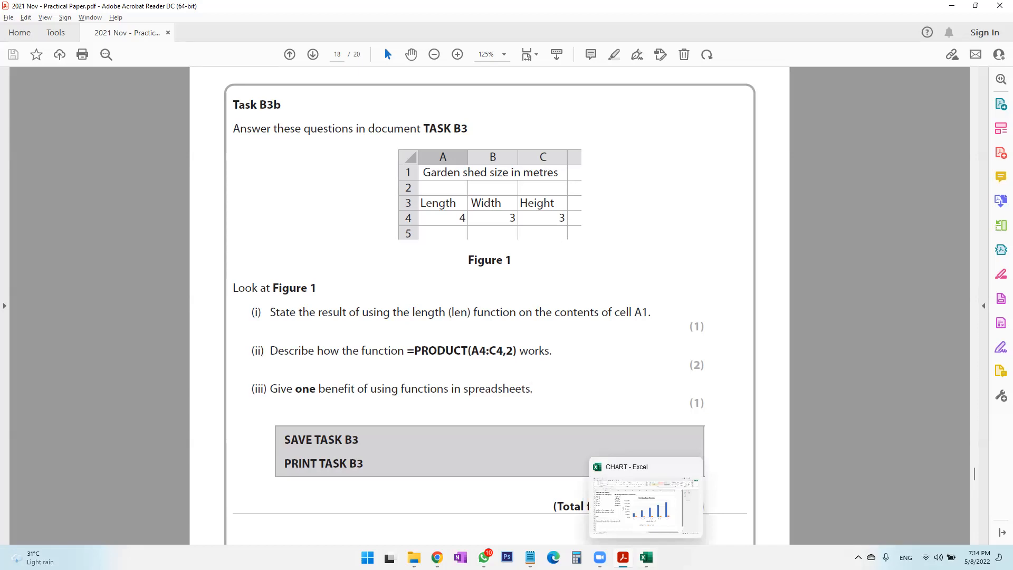
# Switch to the CHART workbook in Excel and inspect the IF function's logical test, value-if-true and value-if-false arguments without inserting it.
pyautogui.hotkey('alt', 'Tab')
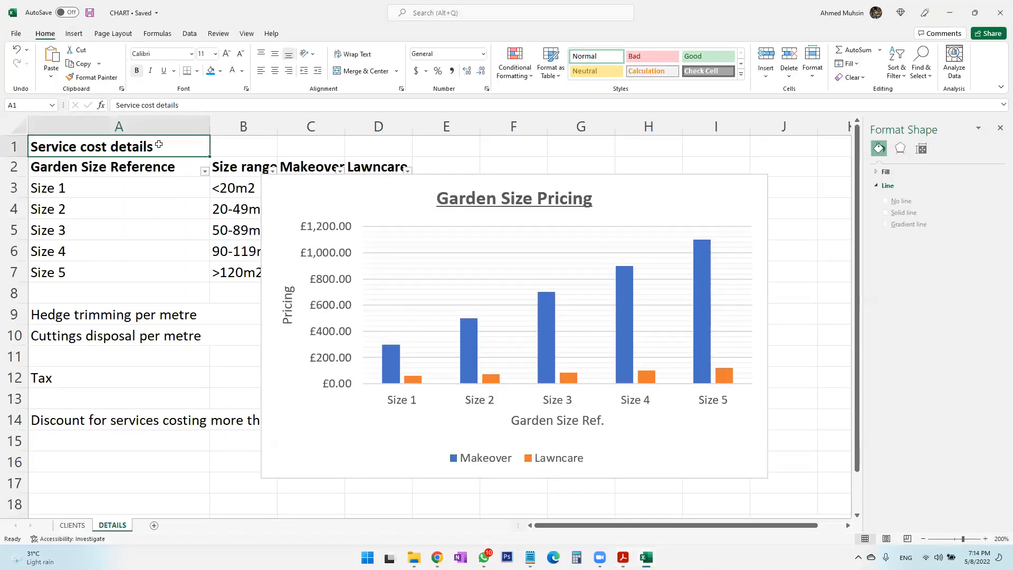
pyautogui.click(101, 105)
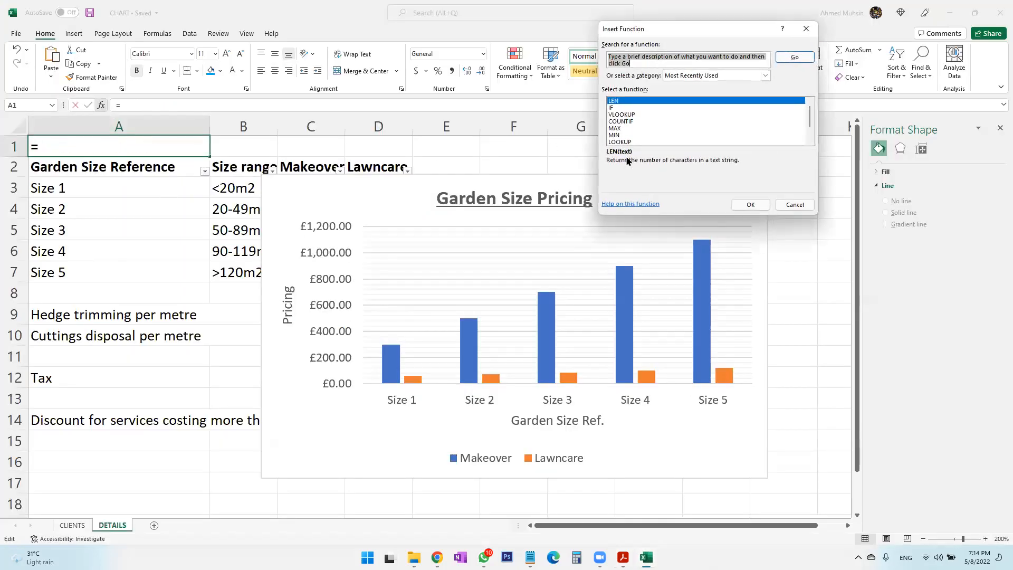
pyautogui.click(620, 108)
pyautogui.doubleClick(619, 108)
pyautogui.moveTo(660, 55); pyautogui.dragTo(540, 109)
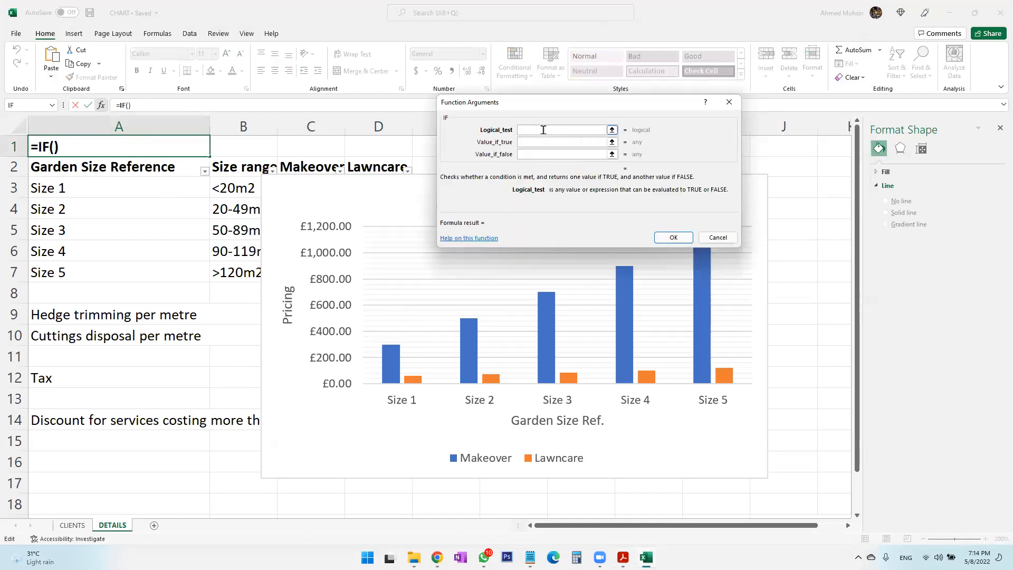
pyautogui.click(541, 143)
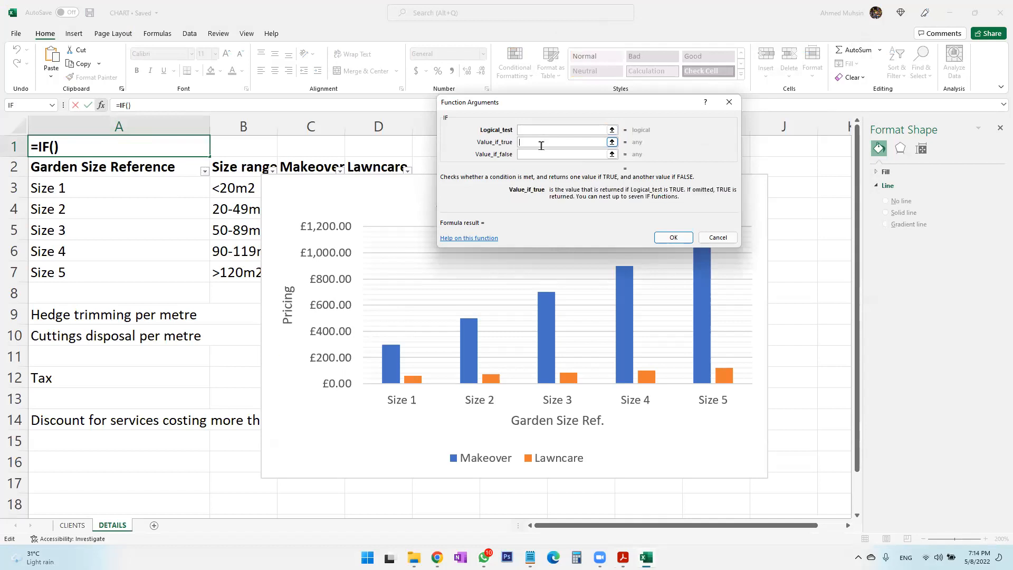
pyautogui.click(539, 155)
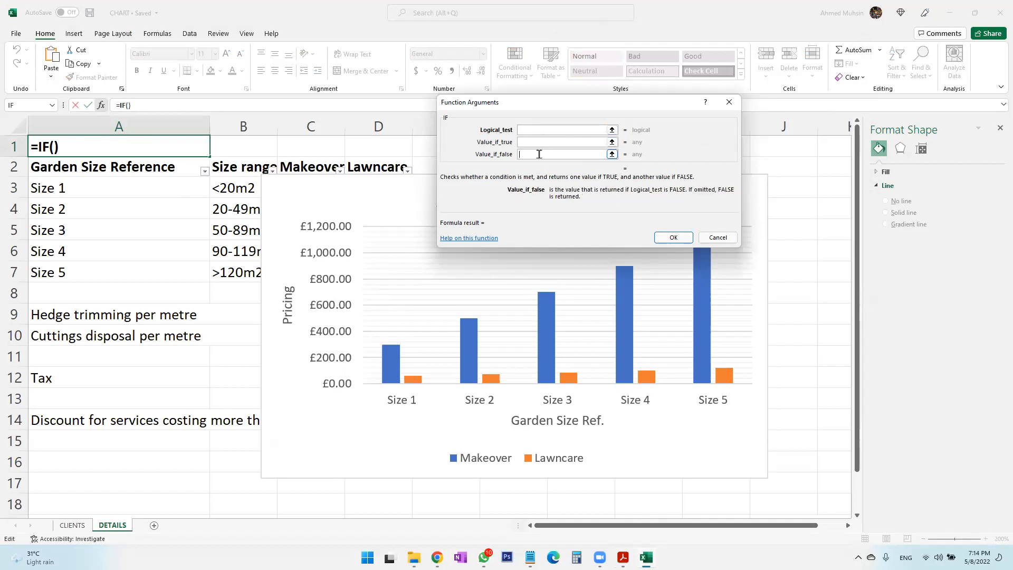
pyautogui.click(712, 237)
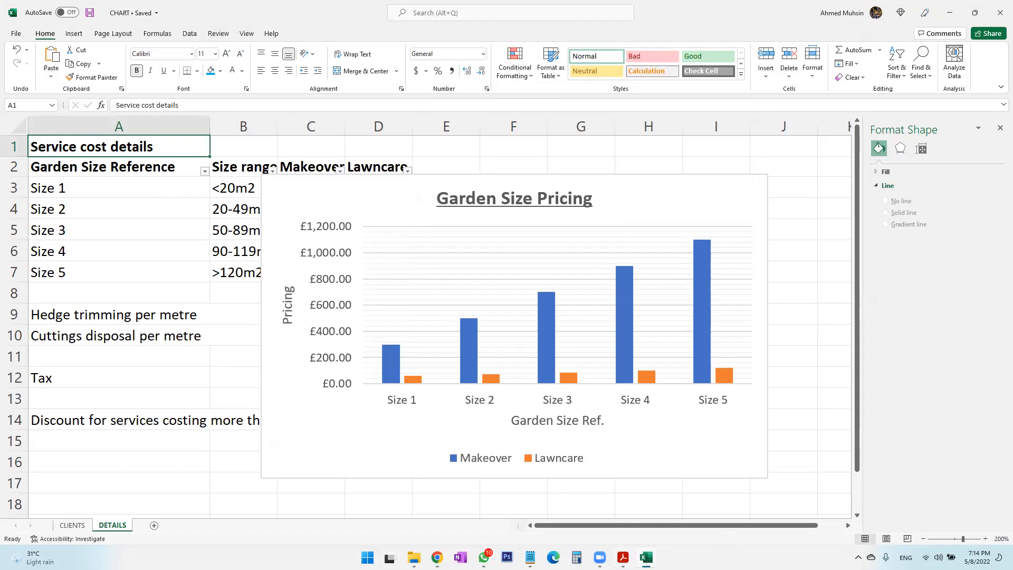
# Switch to the practical paper in Acrobat Reader, glance ahead at Task B4 and return to Task B3b.
pyautogui.click(623, 557)
pyautogui.scroll(-15, 529, 445)
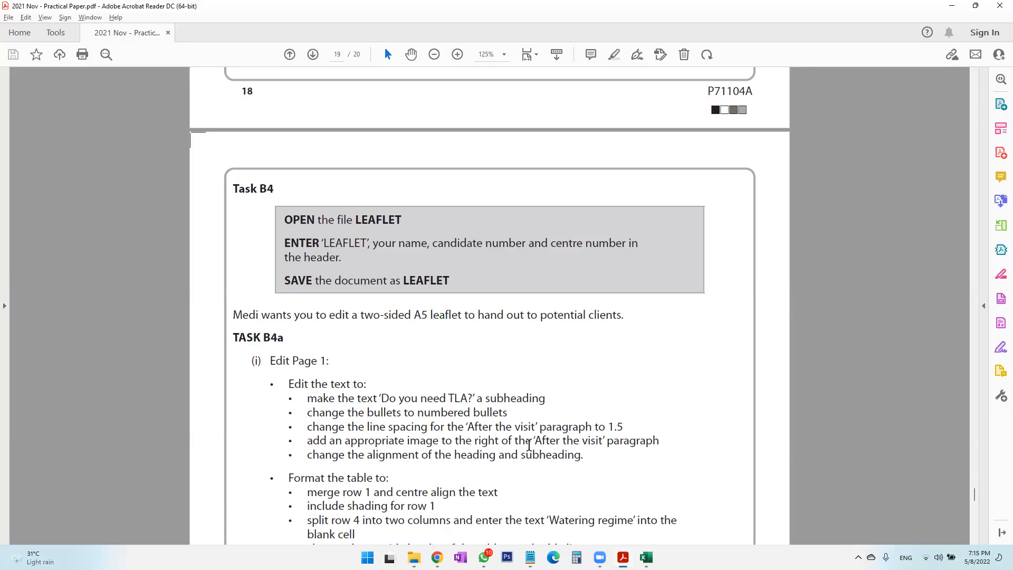
pyautogui.scroll(15, 500, 289)
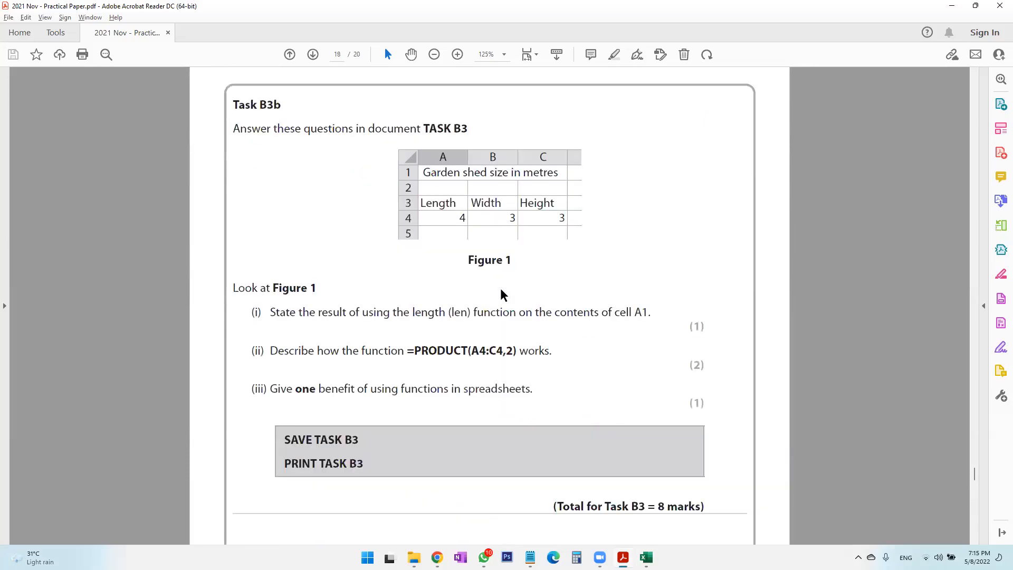
# Examine Task B3b question (i) on the length function and the text in cell A1 of Figure 1.
pyautogui.moveTo(318, 313); pyautogui.dragTo(655, 317)
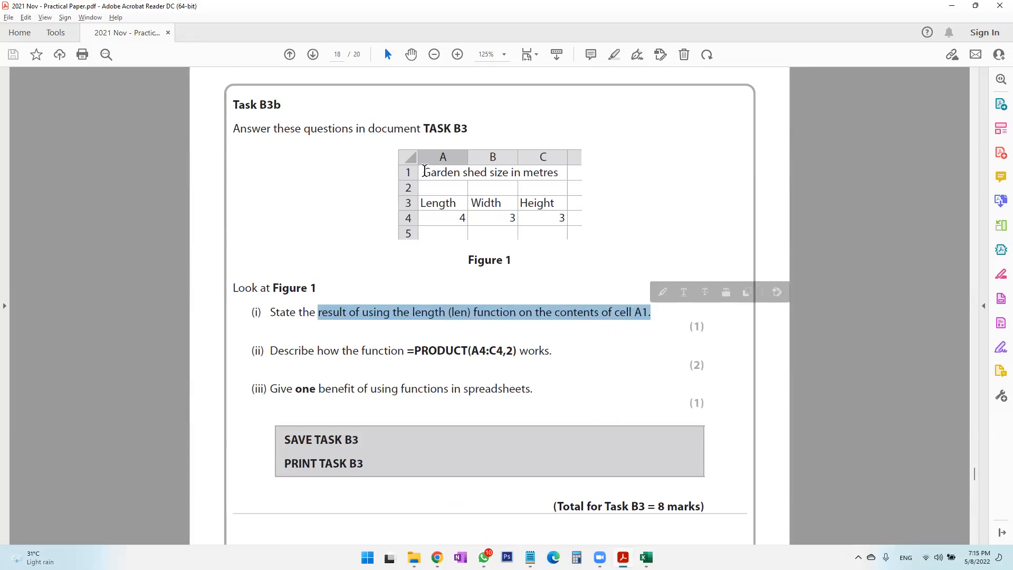
pyautogui.moveTo(428, 175); pyautogui.dragTo(554, 165)
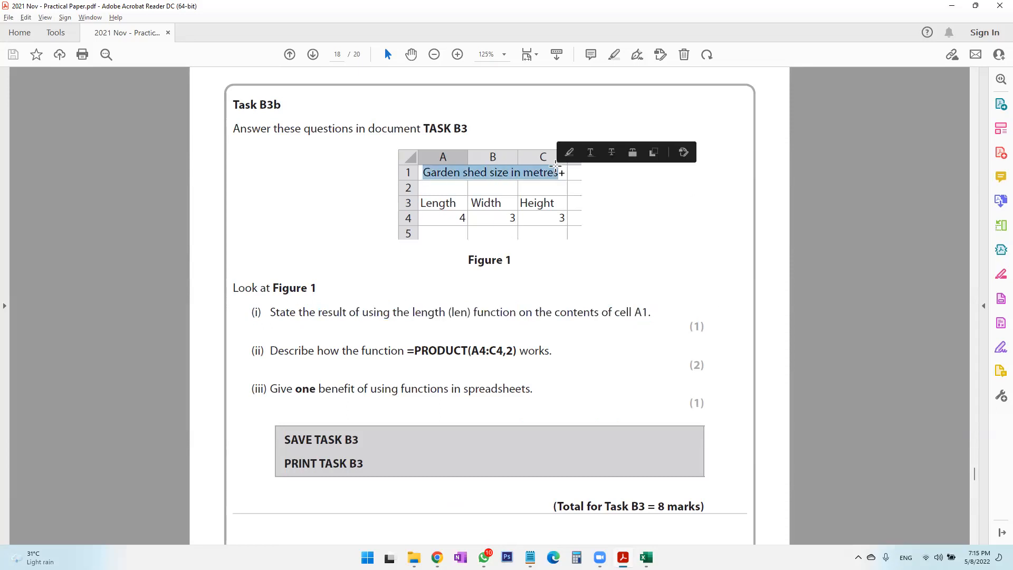
pyautogui.click(448, 172)
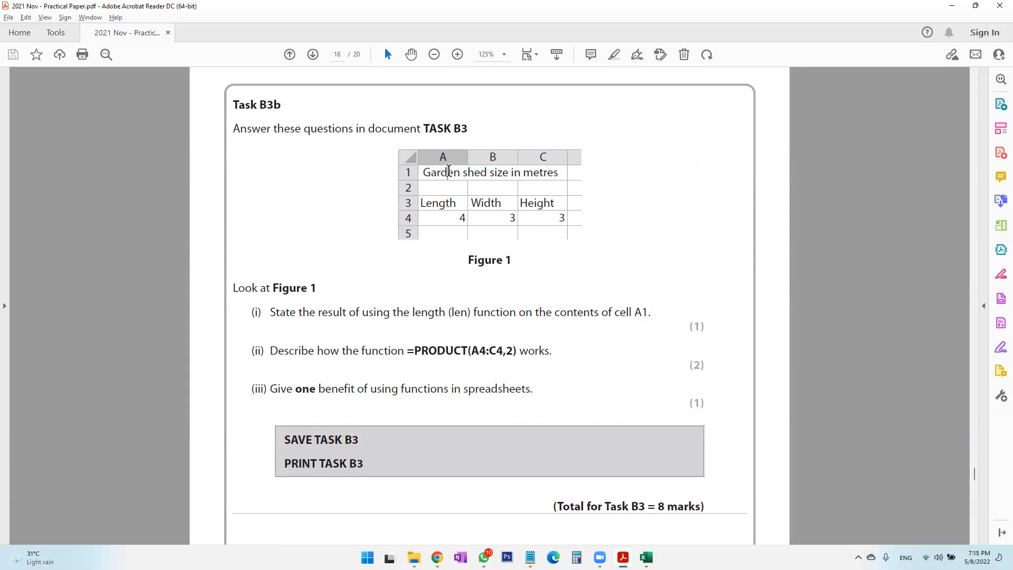
pyautogui.moveTo(424, 173); pyautogui.dragTo(561, 176)
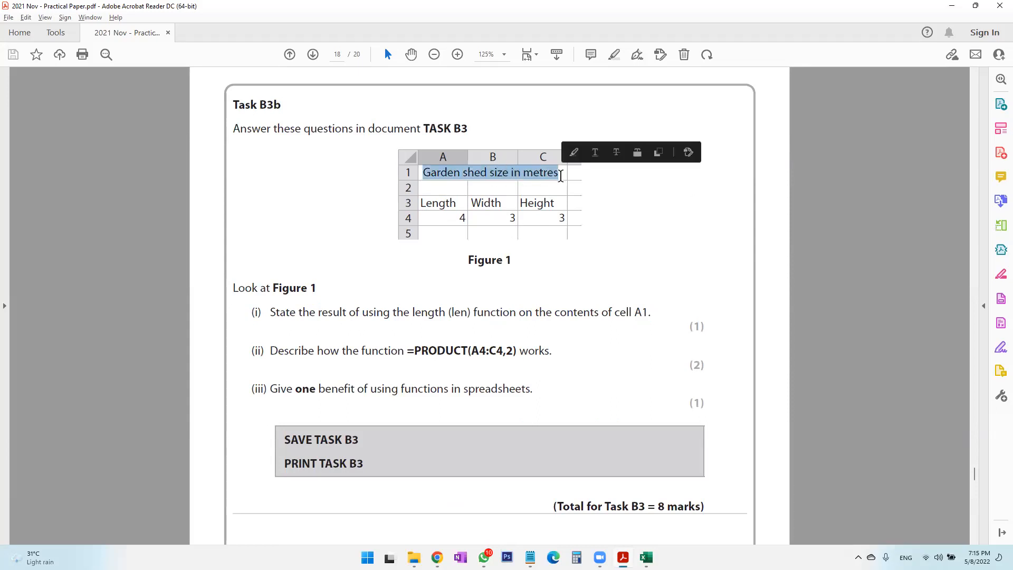
pyautogui.moveTo(422, 177); pyautogui.dragTo(424, 179)
pyautogui.click(424, 180)
pyautogui.doubleClick(446, 174)
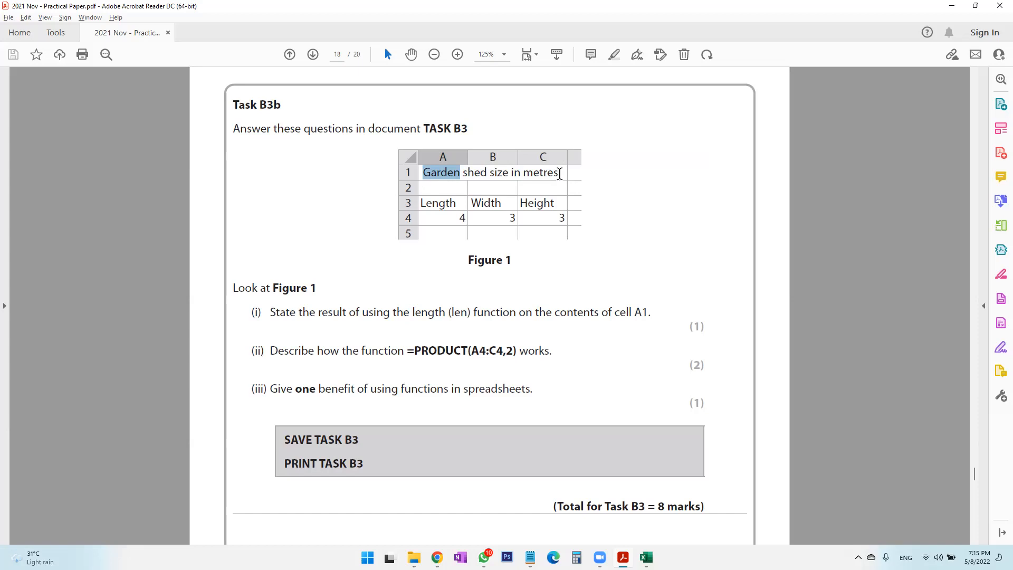
pyautogui.click(714, 62)
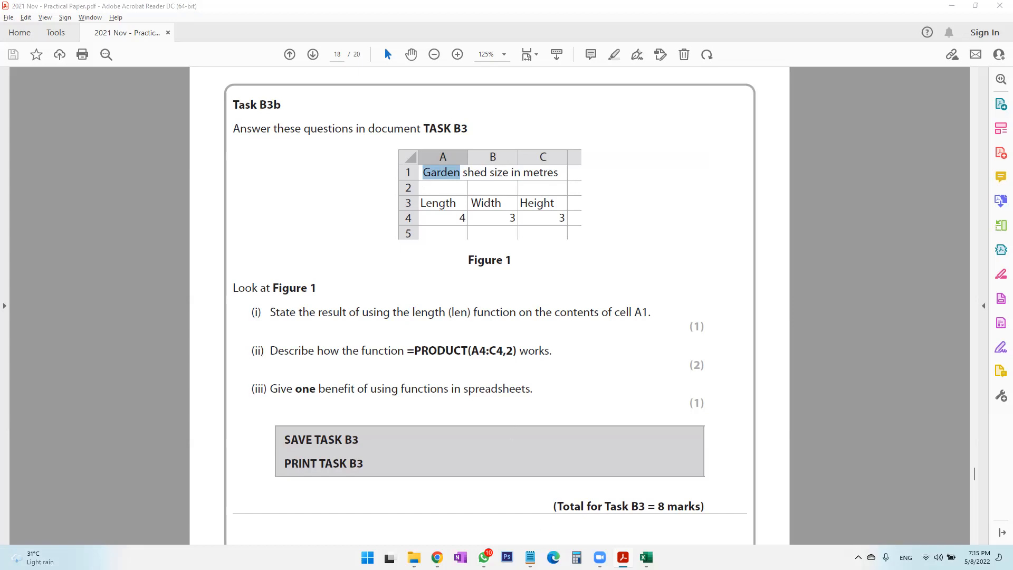
# Switch to the Notepad list of today's practical questions and review which papers cover each topic, including the Database entry.
pyautogui.moveTo(530, 557)
pyautogui.click(467, 505)
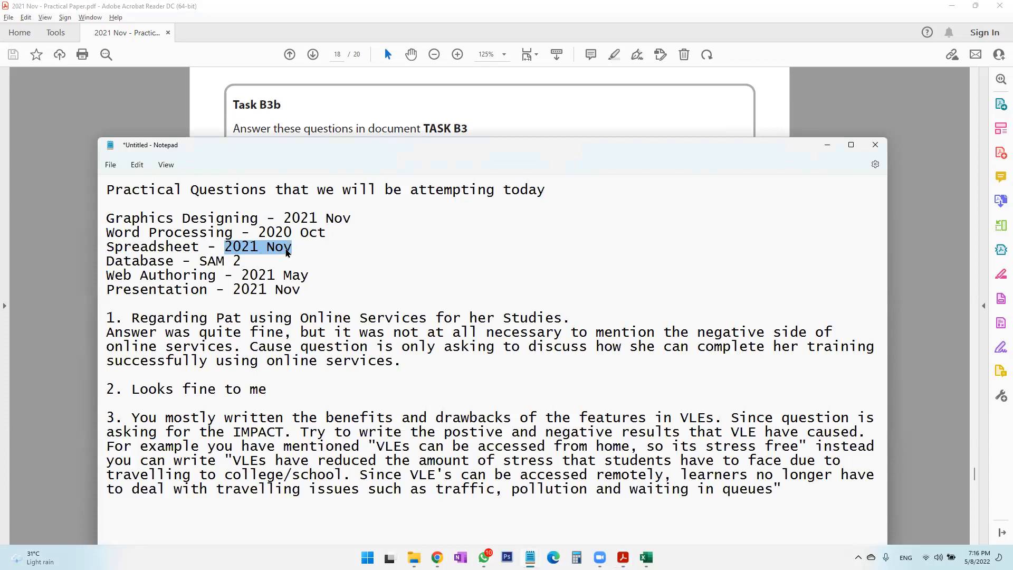
pyautogui.moveTo(175, 220); pyautogui.dragTo(242, 232)
pyautogui.moveTo(183, 246); pyautogui.dragTo(210, 275)
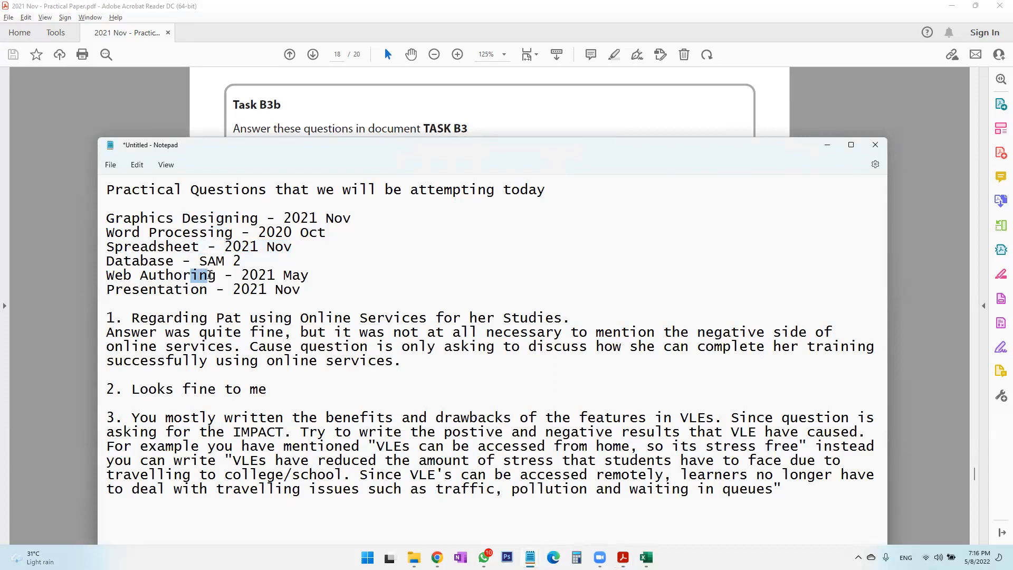
pyautogui.click(188, 280)
pyautogui.moveTo(183, 289); pyautogui.dragTo(216, 293)
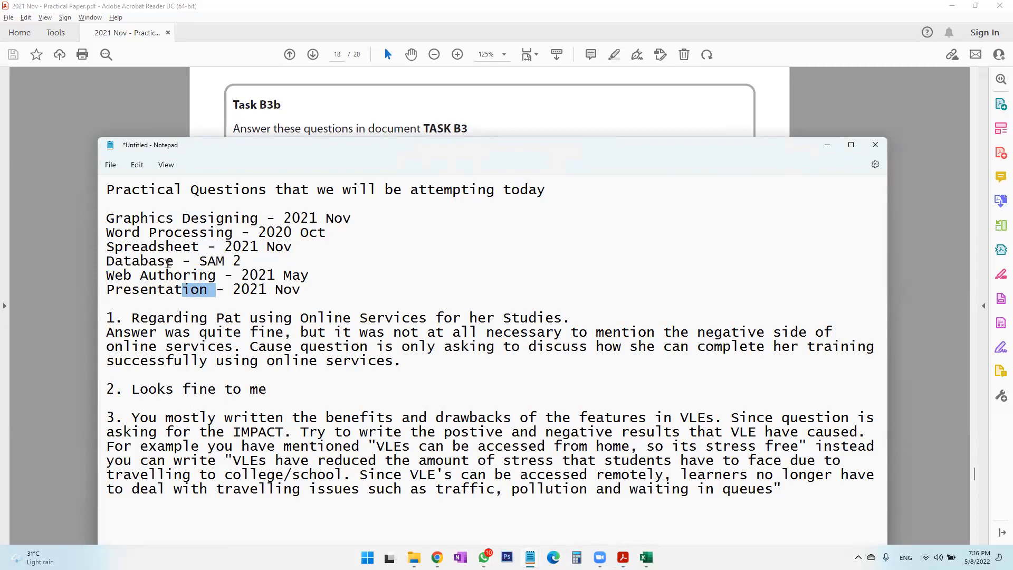
pyautogui.moveTo(174, 262); pyautogui.dragTo(105, 263)
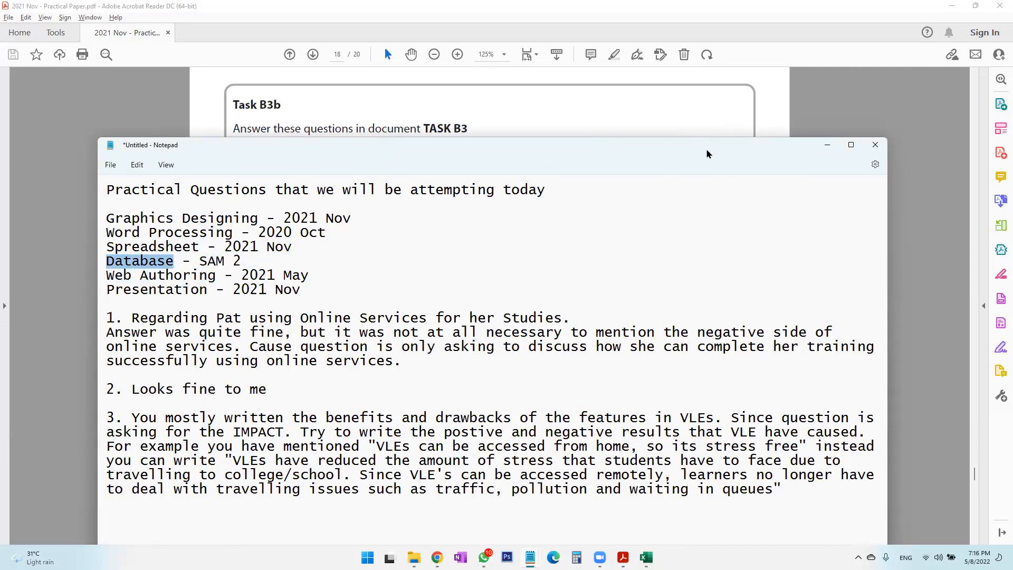
pyautogui.moveTo(707, 152); pyautogui.dragTo(552, 151)
pyautogui.click(675, 143)
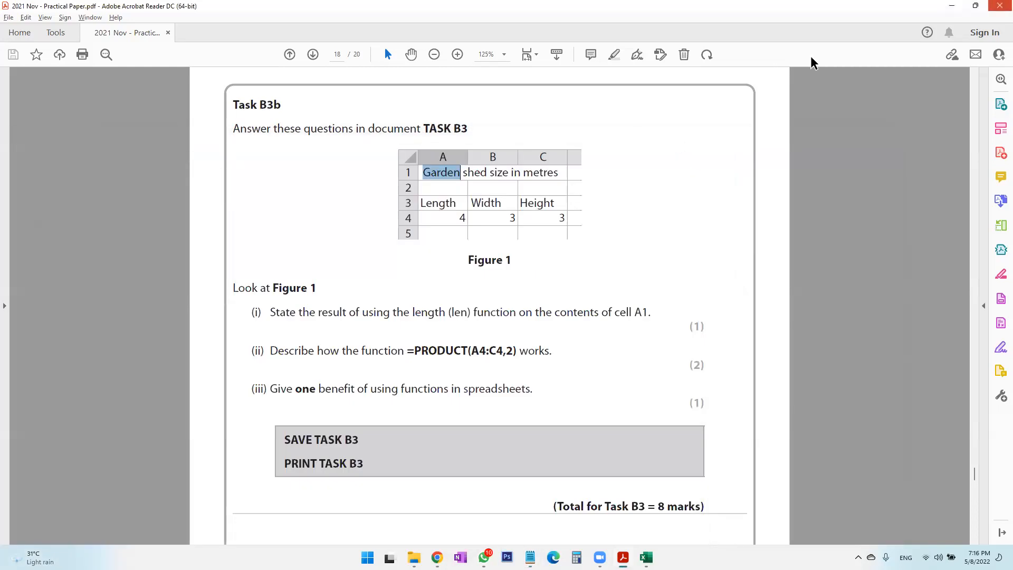
# Close the practical paper and the CHART workbook, and discard the Notepad note with the 15% discount calculation.
pyautogui.hotkey('alt', 'Tab')
pyautogui.click(1001, 13)
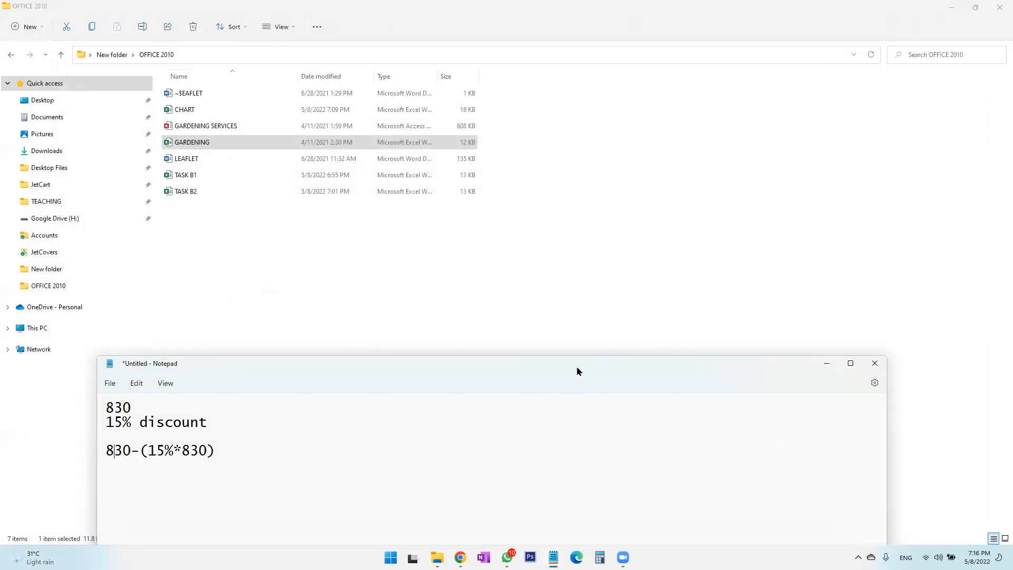
pyautogui.moveTo(570, 366); pyautogui.dragTo(476, 288)
pyautogui.click(780, 285)
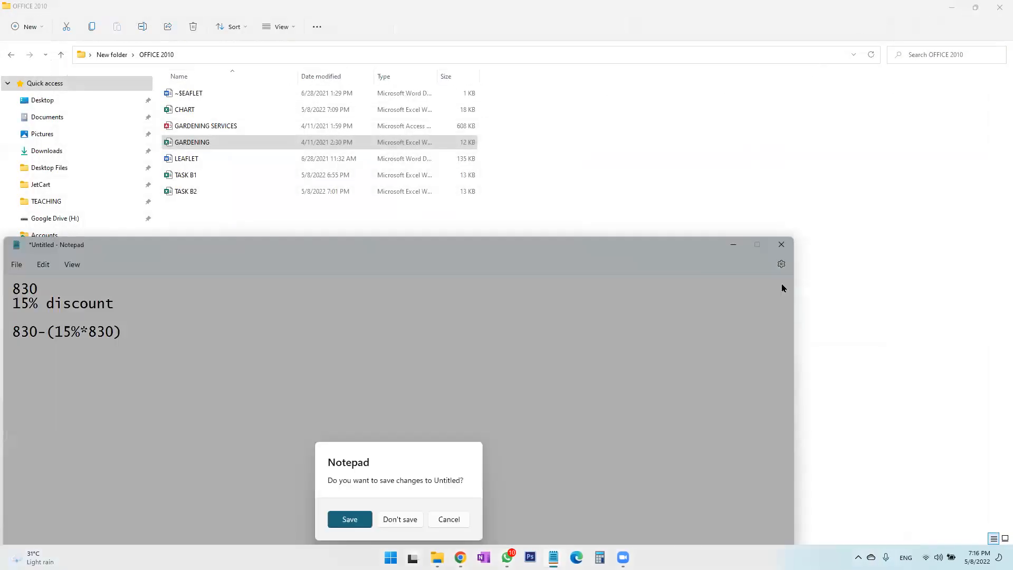
pyautogui.click(400, 520)
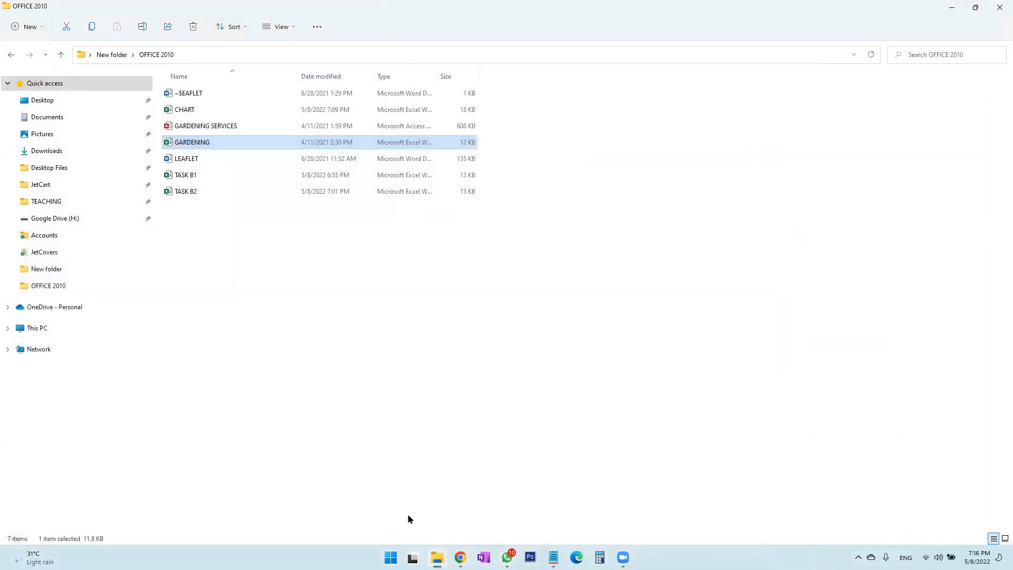
# In File Explorer, go up from the 14 - Nov 2021 folder to IGCSE and open the 10 - SAM - 2 folder.
pyautogui.moveTo(437, 557)
pyautogui.click(323, 500)
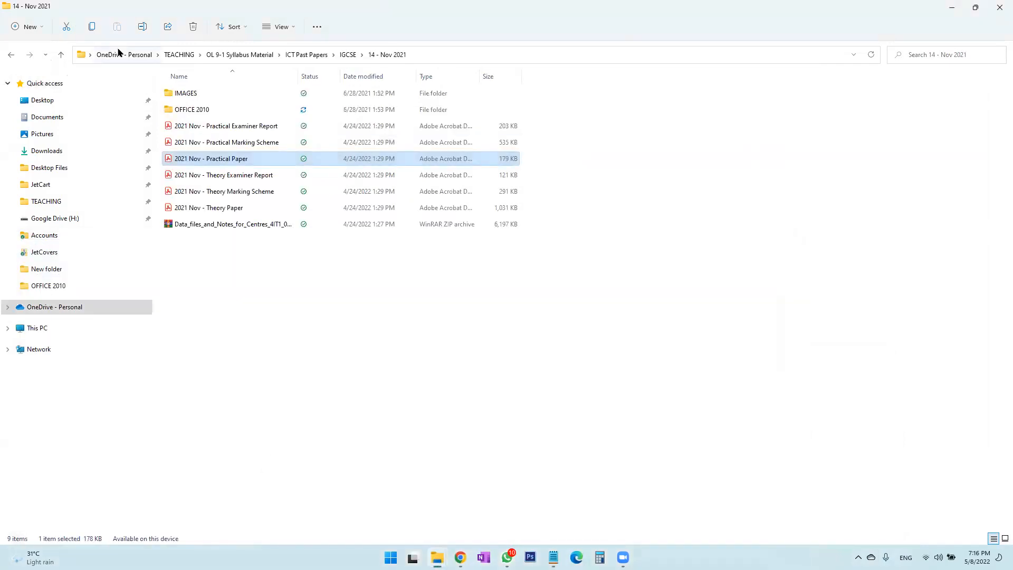
pyautogui.click(62, 56)
pyautogui.hotkey('alt', 'Tab')
pyautogui.press('Tab')
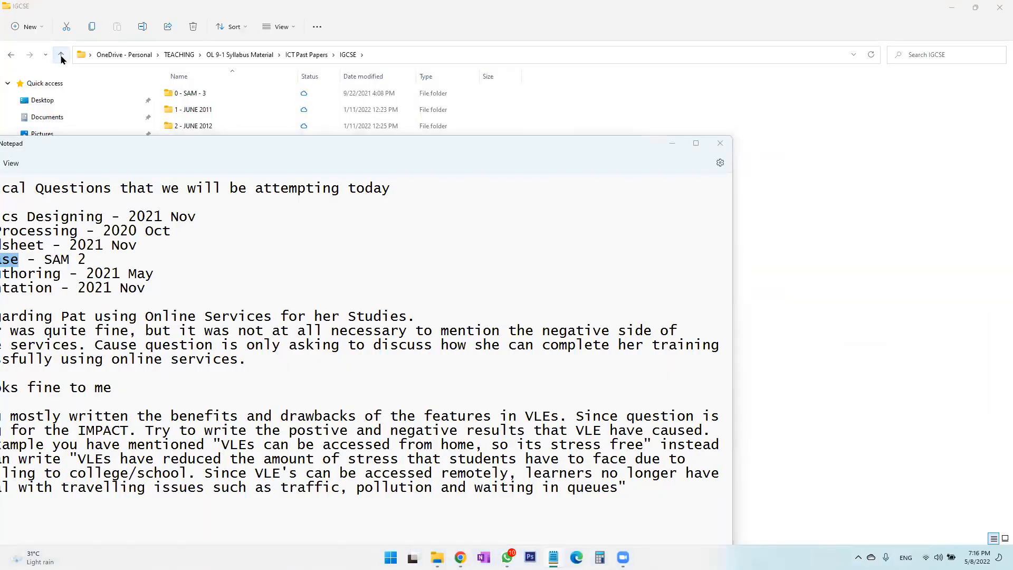
pyautogui.click(61, 59)
pyautogui.doubleClick(195, 257)
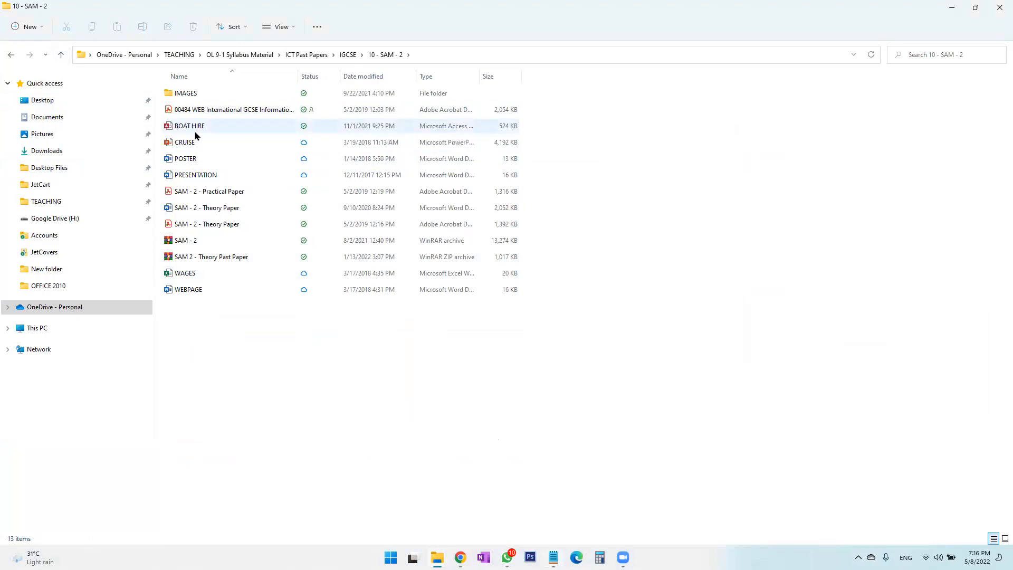
# Open the BOAT HIRE database in Access and enable its disabled content.
pyautogui.doubleClick(196, 132)
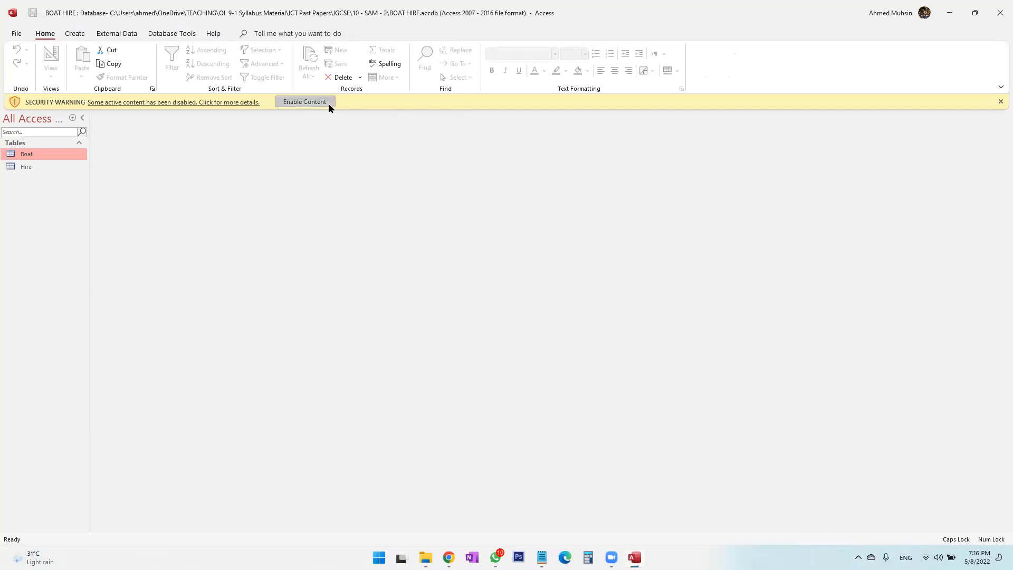
pyautogui.click(328, 103)
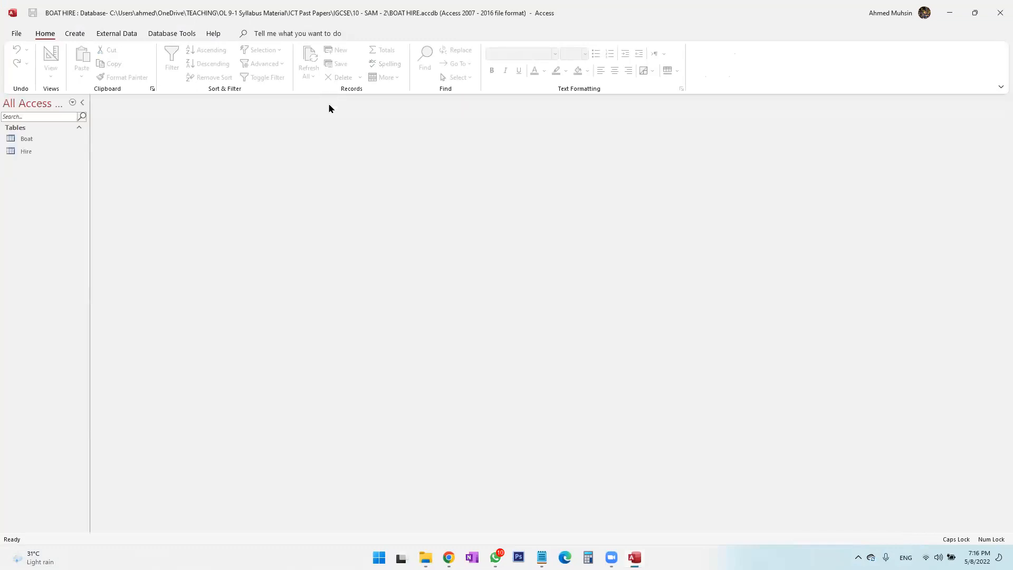
pyautogui.click(78, 128)
pyautogui.click(79, 129)
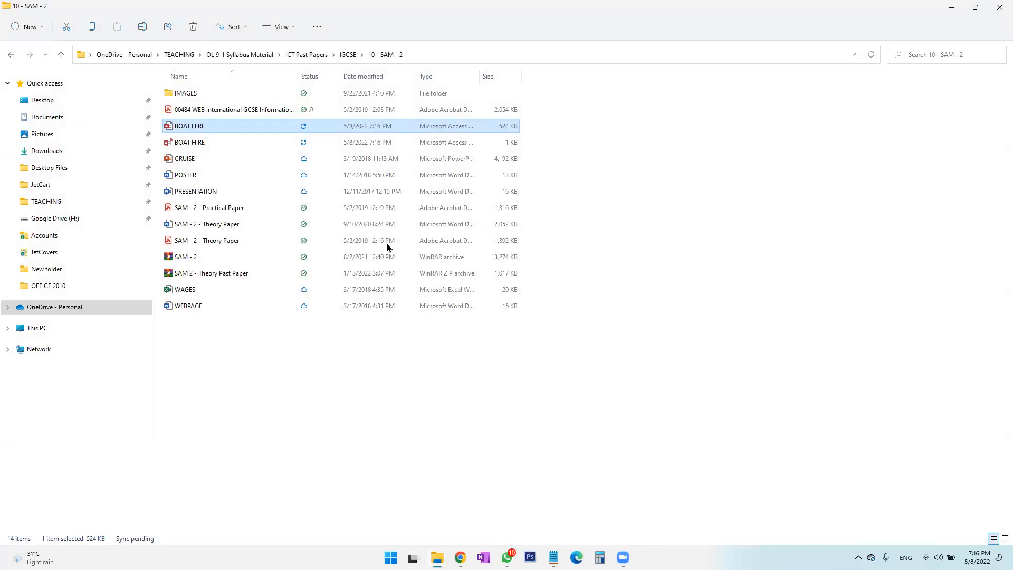
# Copy the BOAT HIRE database from the 10 - SAM - 2 folder into New folder, the parent of OFFICE 2010.
pyautogui.click(354, 432)
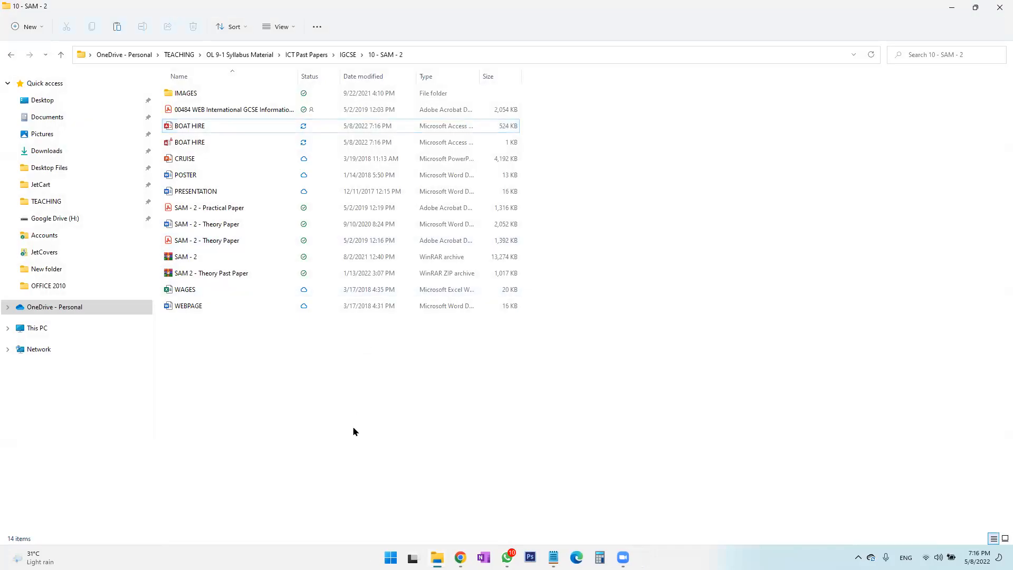
pyautogui.click(237, 129)
pyautogui.hotkey('alt', 'Tab')
pyautogui.hotkey('alt', 'Tab')
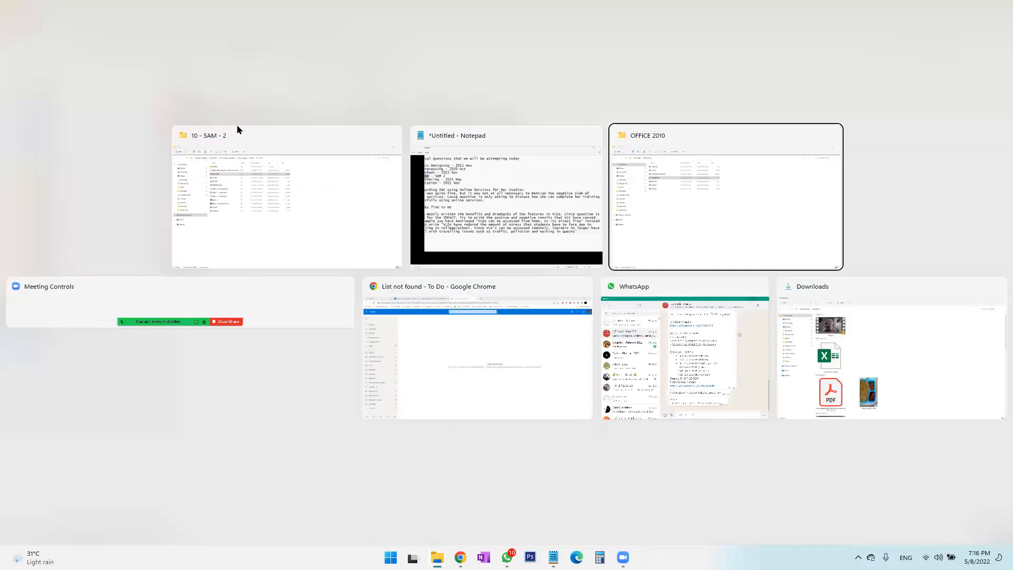
pyautogui.hotkey('alt', 'Up')
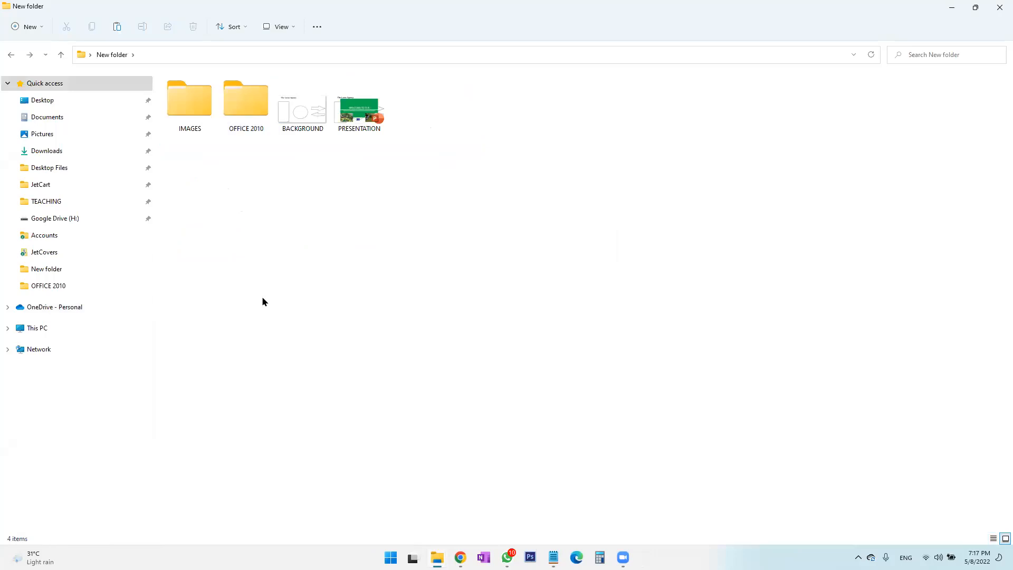
pyautogui.hotkey('ctrl', 'v')
# Open the SAM - 2 Practical Paper PDF from the 10 - SAM - 2 folder and find Task A2.
pyautogui.hotkey('alt', 'Tab')
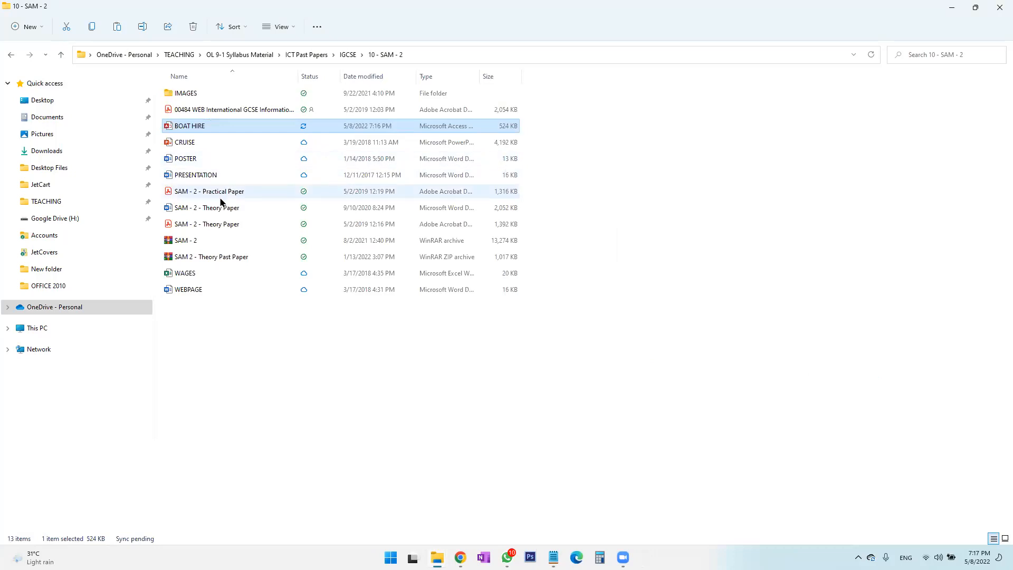
pyautogui.click(225, 195)
pyautogui.doubleClick(225, 195)
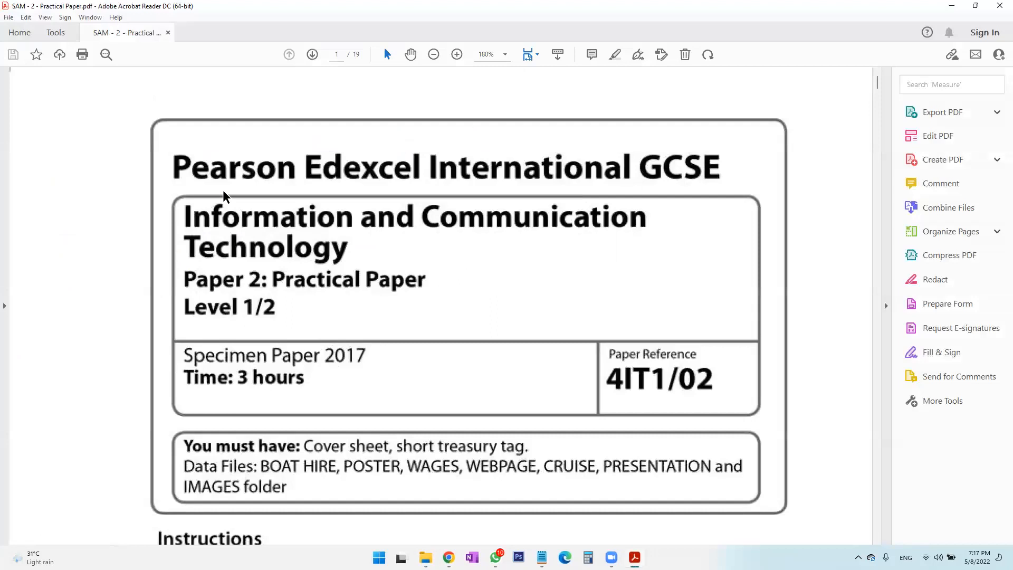
pyautogui.click(433, 55)
pyautogui.click(434, 55)
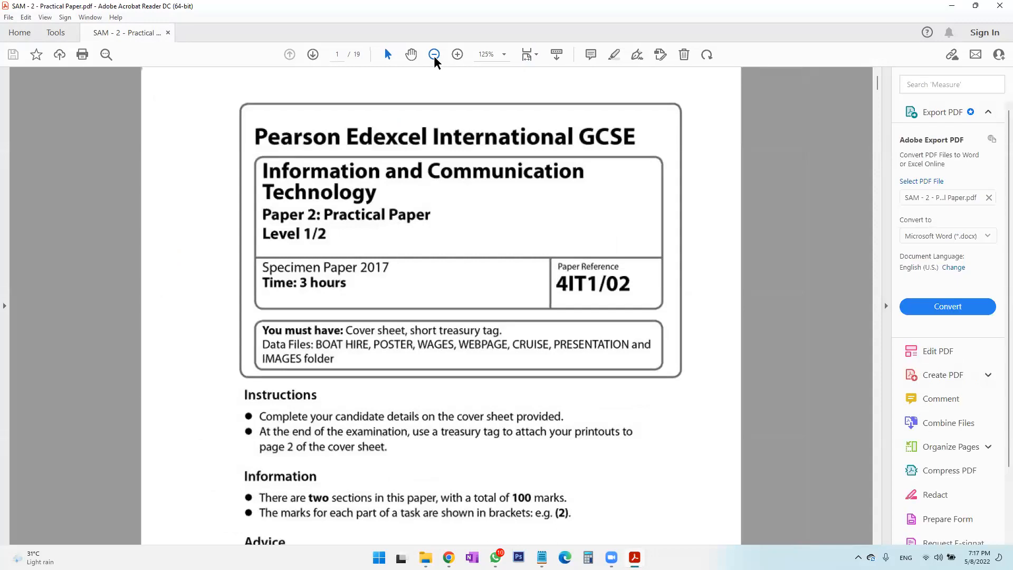
pyautogui.click(434, 54)
pyautogui.click(313, 54)
pyautogui.scroll(-10, 419, 362)
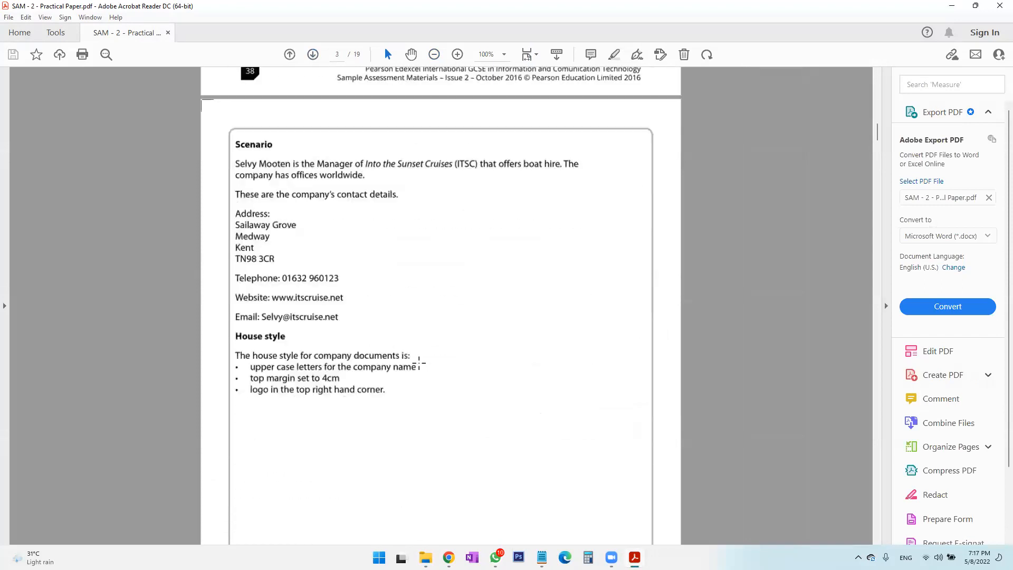
pyautogui.scroll(-20, 419, 363)
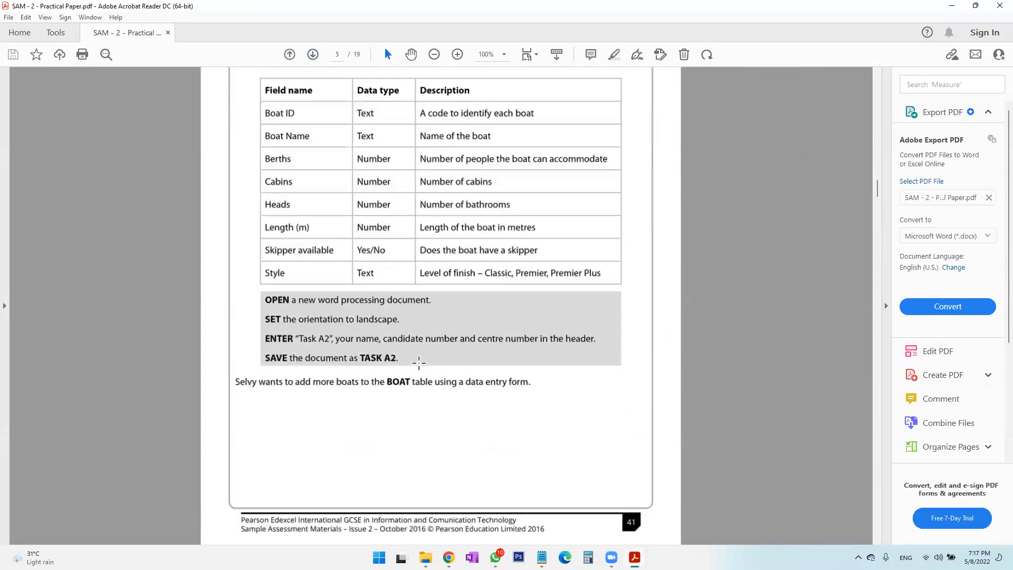
pyautogui.scroll(3, 419, 363)
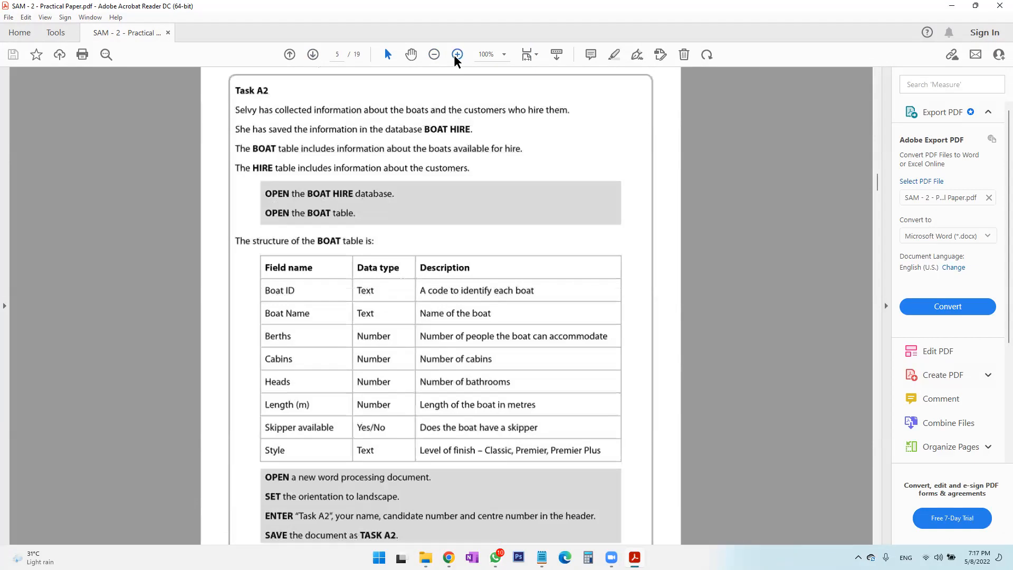
# Read Task A2 from the BOAT table structure through to the Task A2a data entry form requirements.
pyautogui.click(453, 55)
pyautogui.click(454, 55)
pyautogui.scroll(-2, 459, 328)
pyautogui.scroll(2, 459, 328)
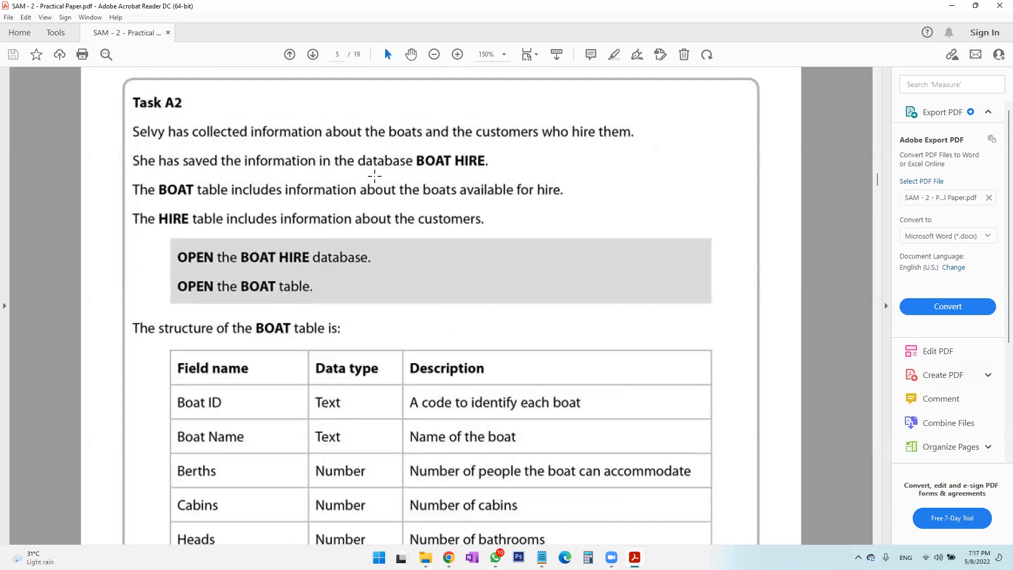
pyautogui.scroll(-5, 380, 369)
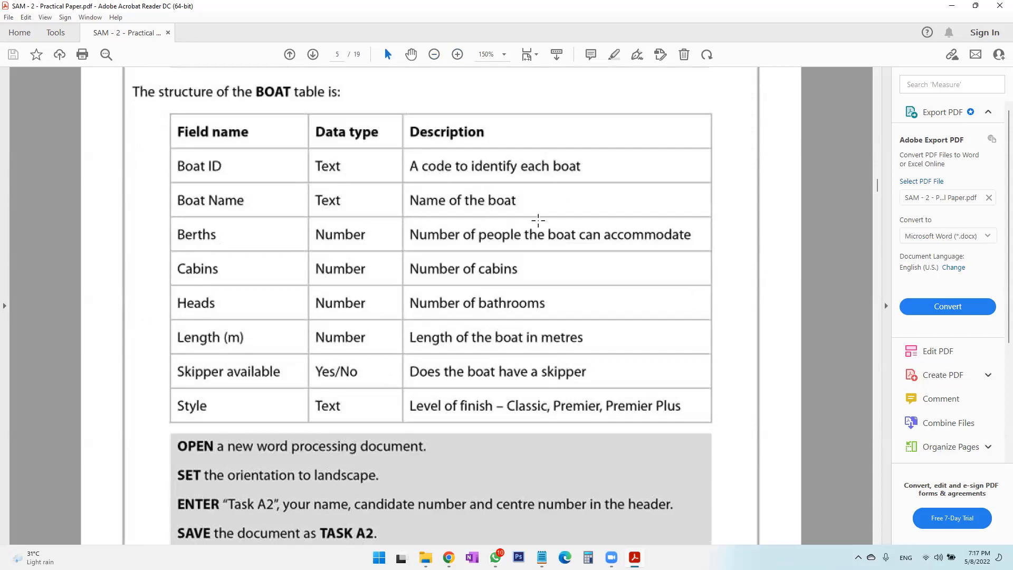
pyautogui.scroll(-3, 593, 372)
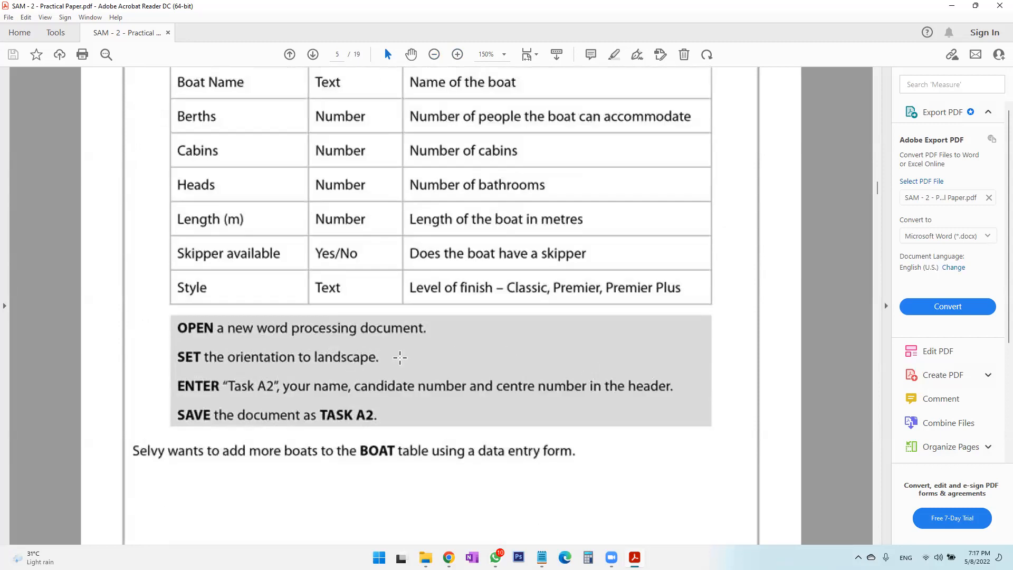
pyautogui.scroll(-6, 400, 357)
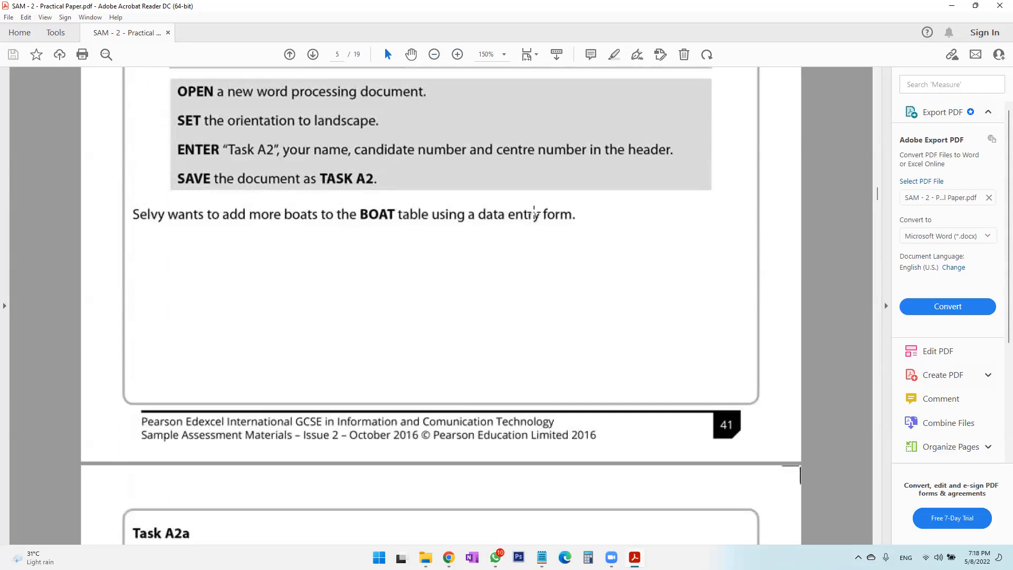
pyautogui.scroll(-10, 534, 214)
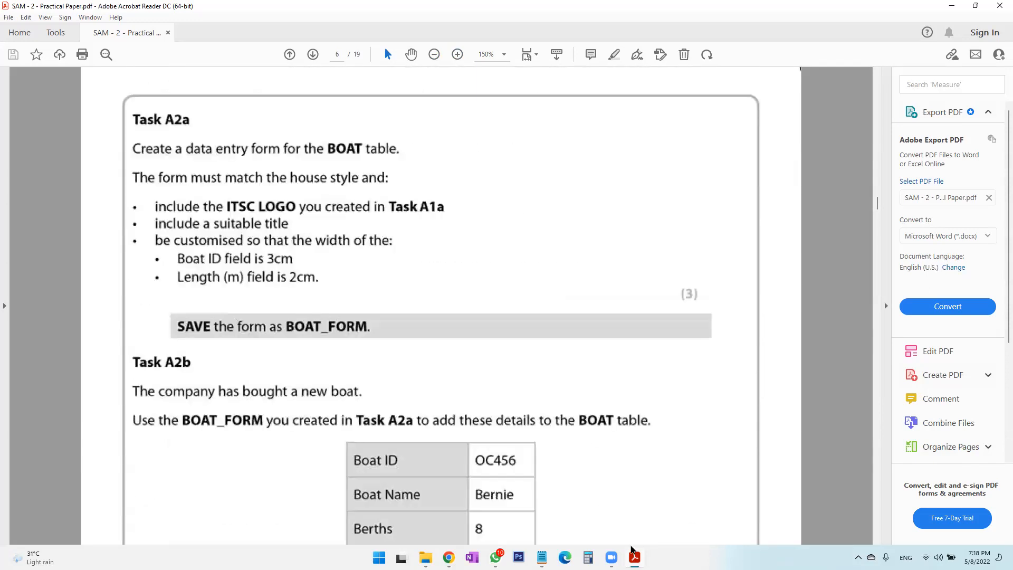
# Open the copy of the BOAT HIRE database in New folder with Access and enable its disabled content.
pyautogui.moveTo(634, 557)
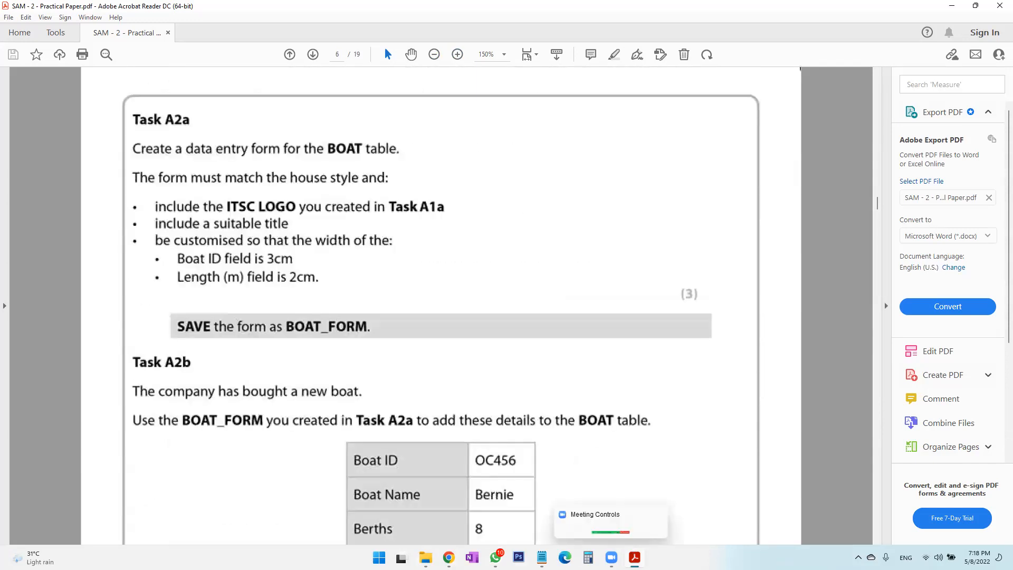
pyautogui.moveTo(426, 557)
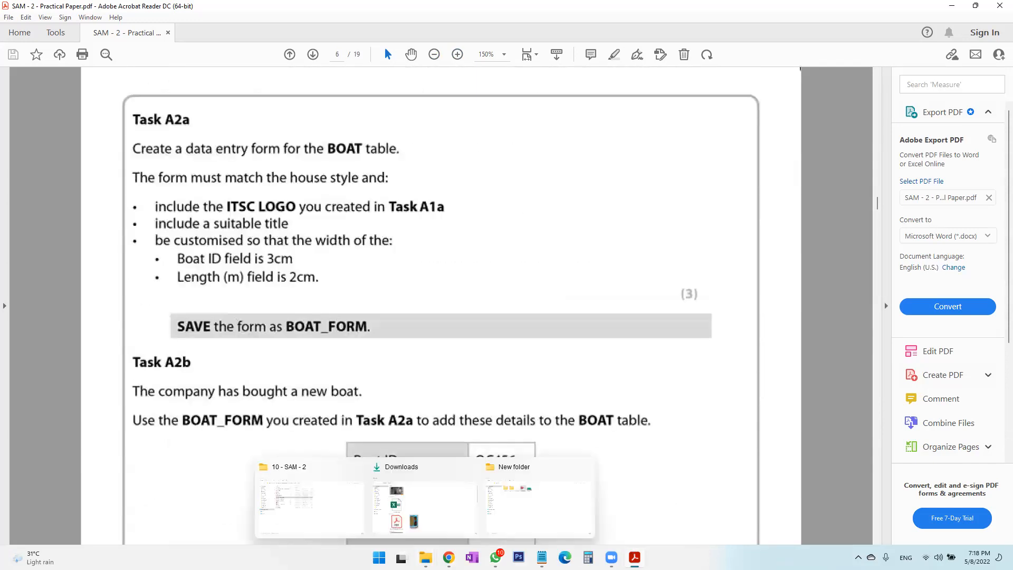
pyautogui.click(323, 519)
pyautogui.moveTo(425, 557)
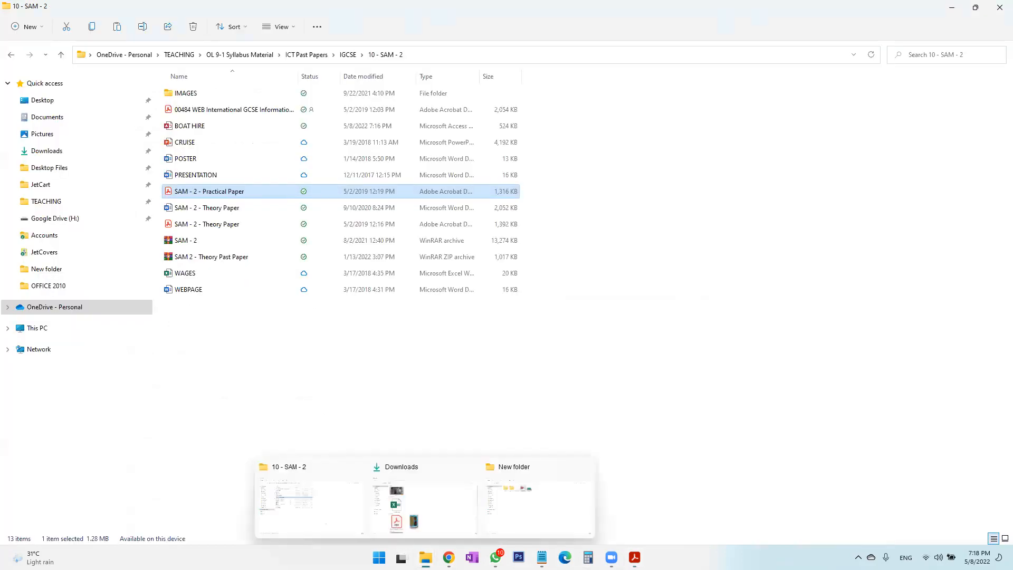
pyautogui.click(524, 496)
pyautogui.doubleClick(363, 119)
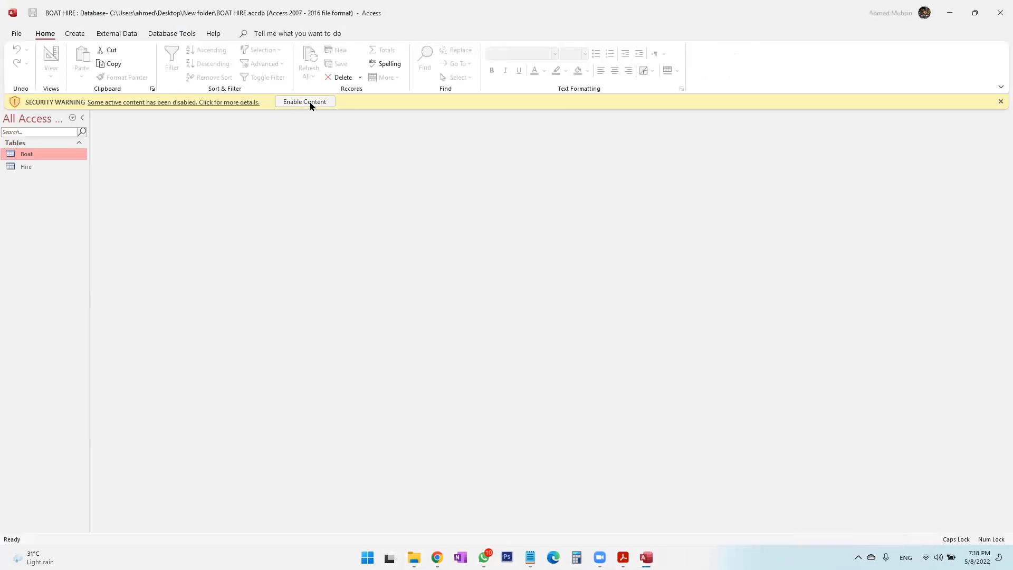
pyautogui.click(309, 102)
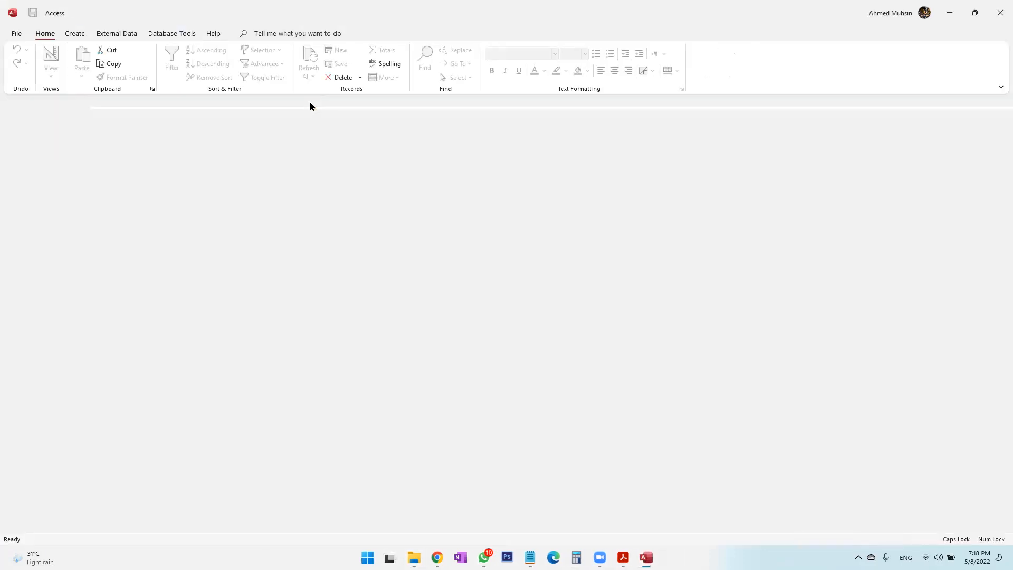
# Open the Boat table and create a form based on it.
pyautogui.click(85, 37)
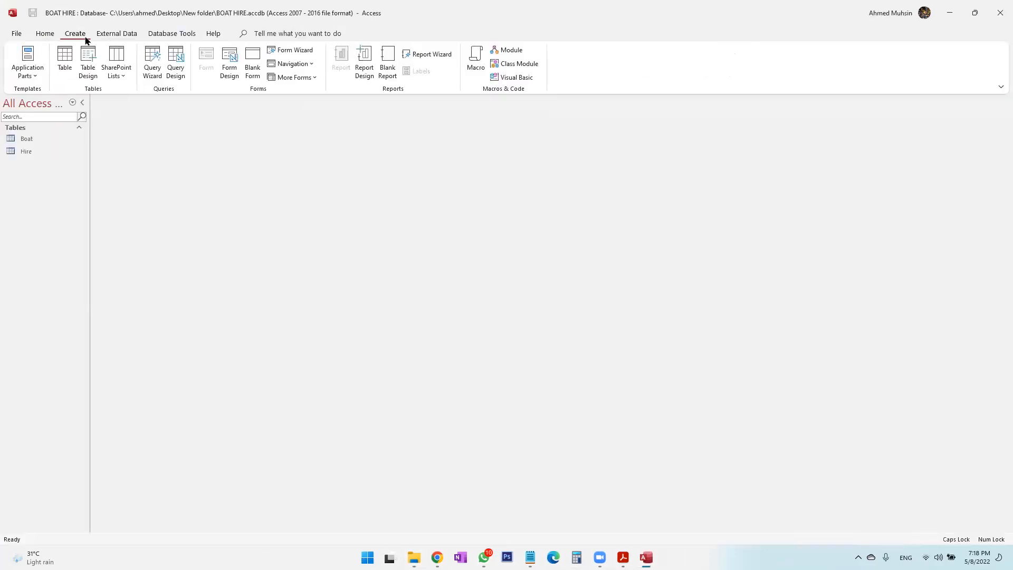
pyautogui.doubleClick(37, 140)
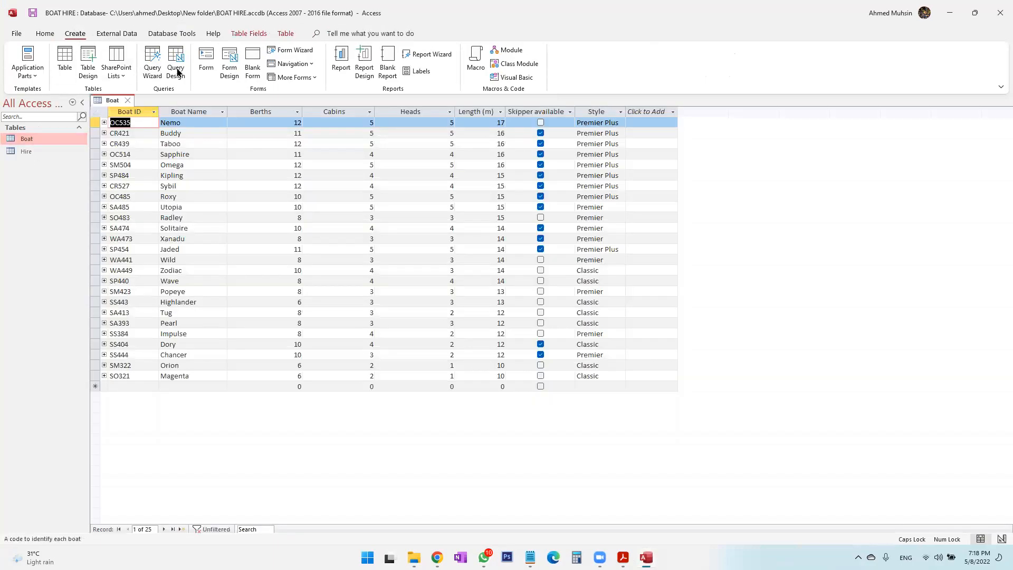
pyautogui.click(206, 68)
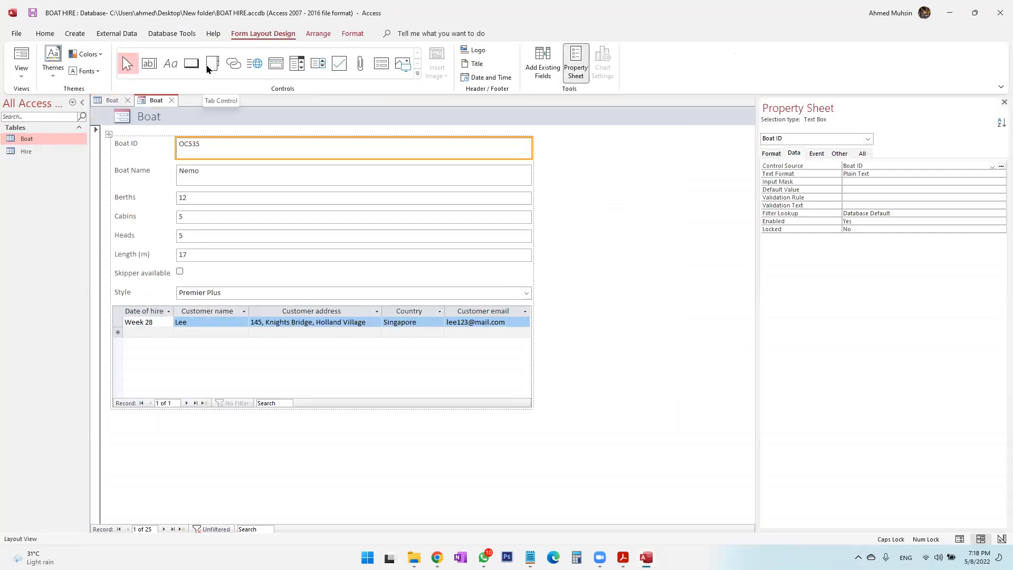
# Check the Task A2a form requirements in the practical paper, and switch the new Boat form to Design View in Access.
pyautogui.press('super+Tab')
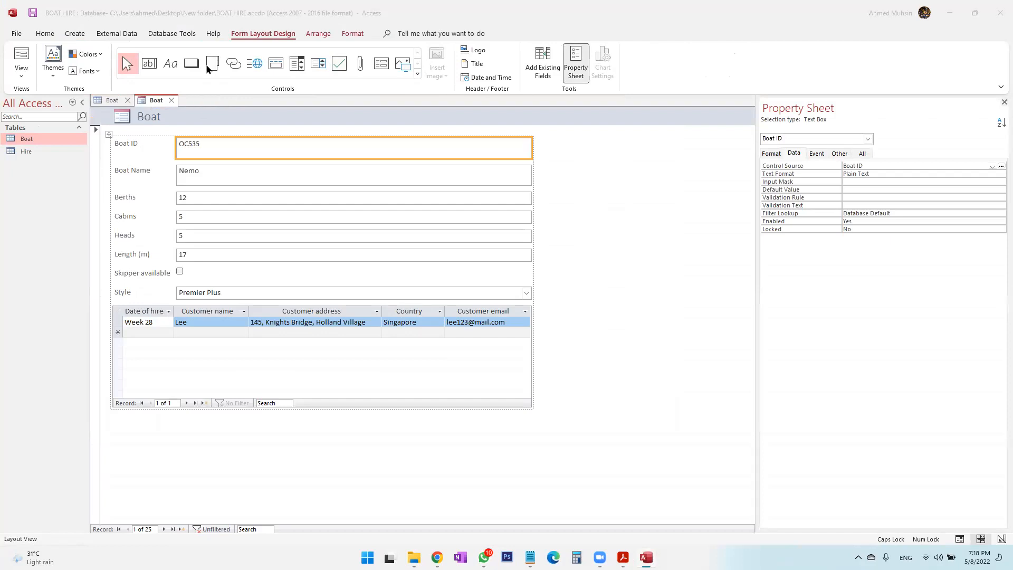
pyautogui.click(228, 207)
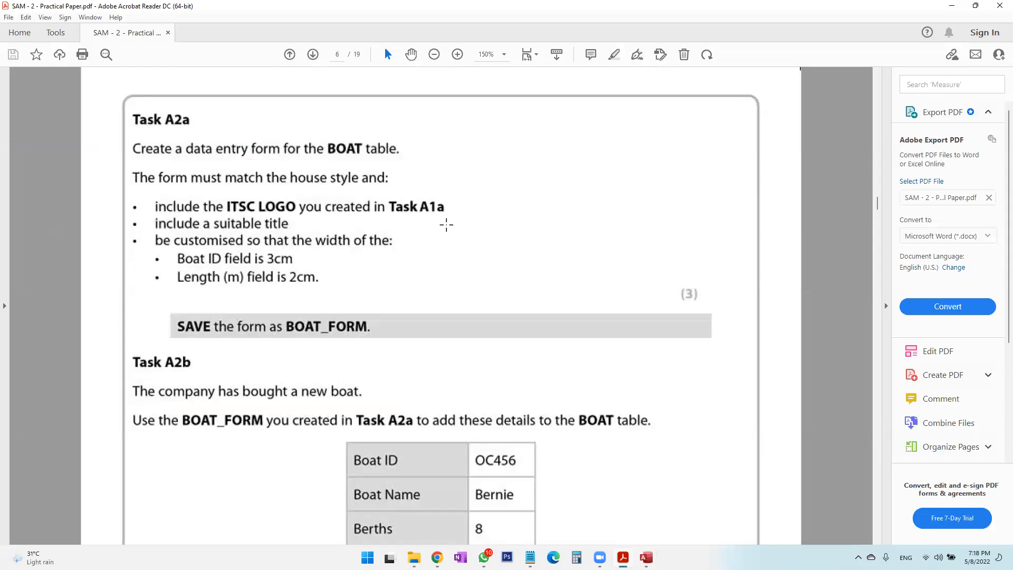
pyautogui.hotkey('alt', 'Tab')
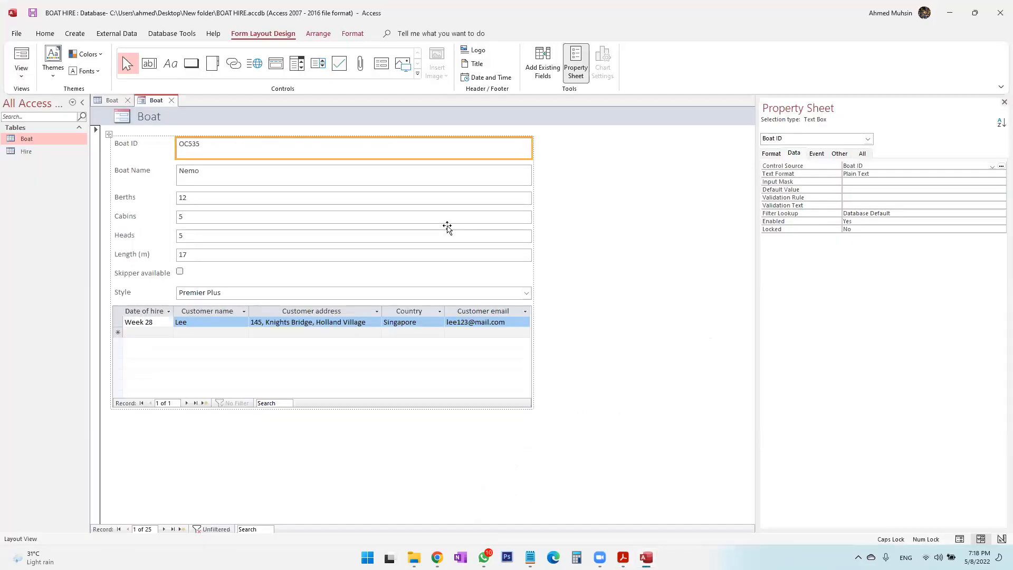
pyautogui.click(568, 237)
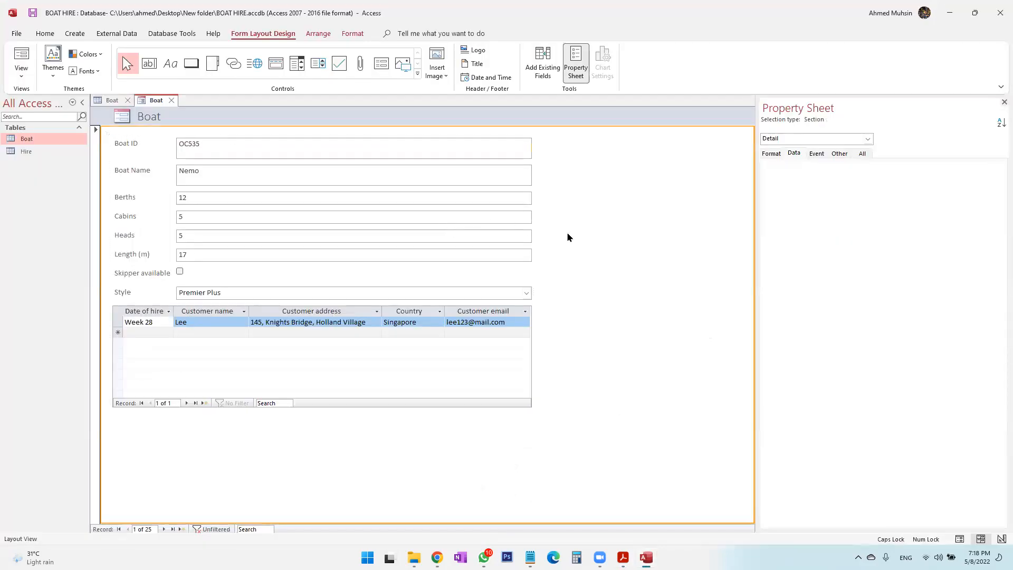
pyautogui.click(22, 70)
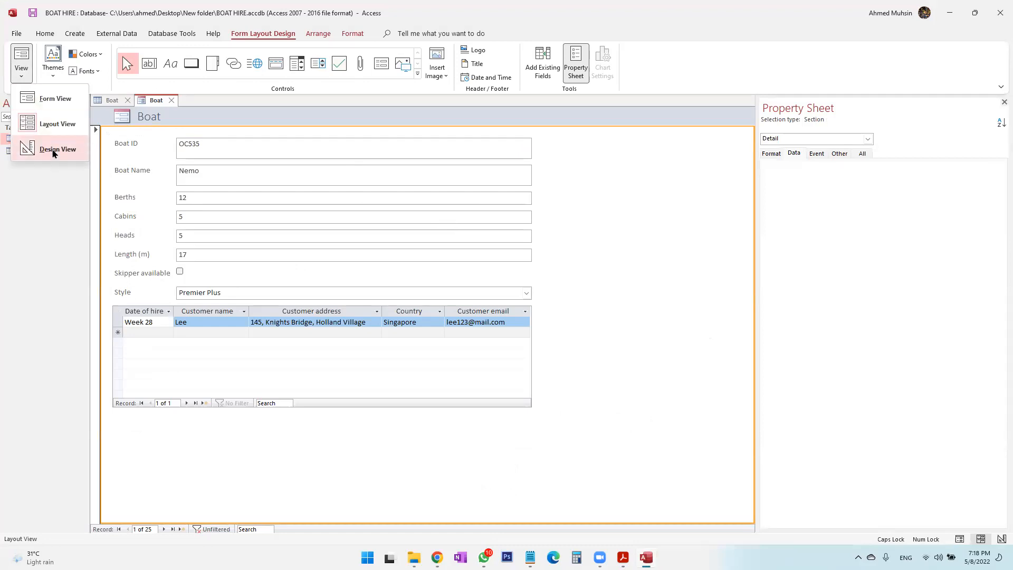
pyautogui.click(53, 150)
pyautogui.click(582, 231)
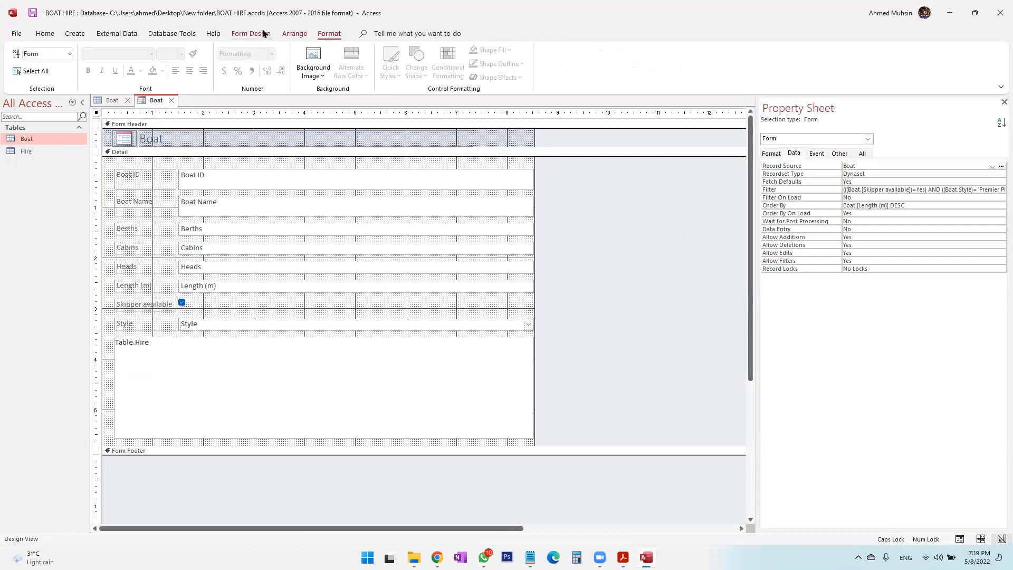
# Insert the gallery image Logo2 at the right end of the form header, around the 8-inch mark.
pyautogui.click(263, 33)
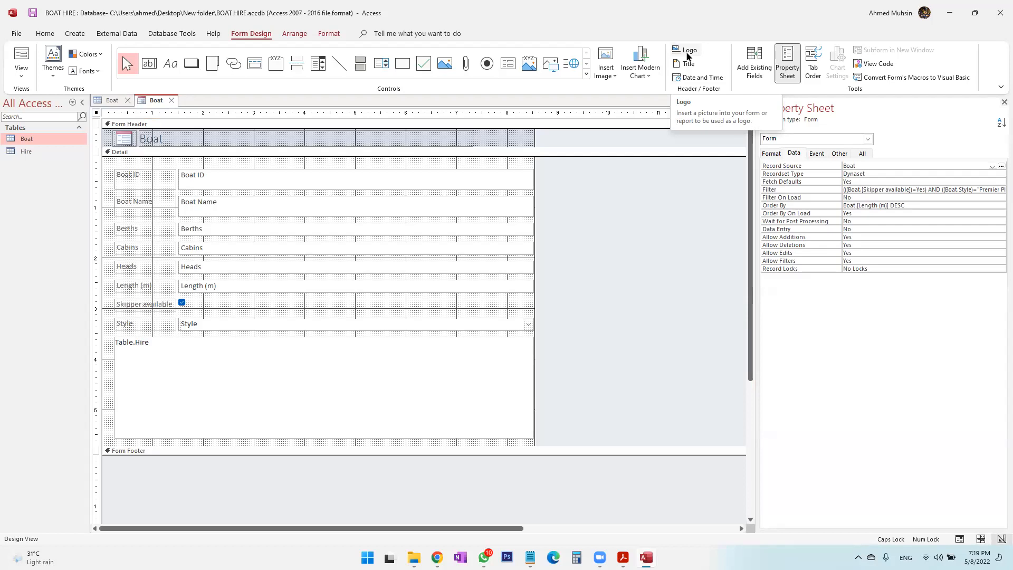
pyautogui.click(610, 78)
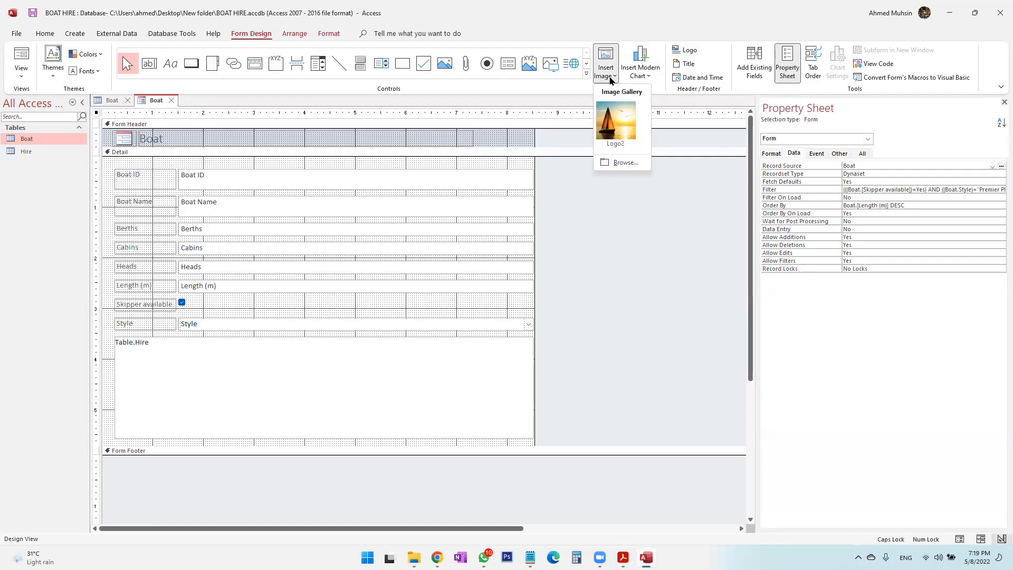
pyautogui.click(619, 302)
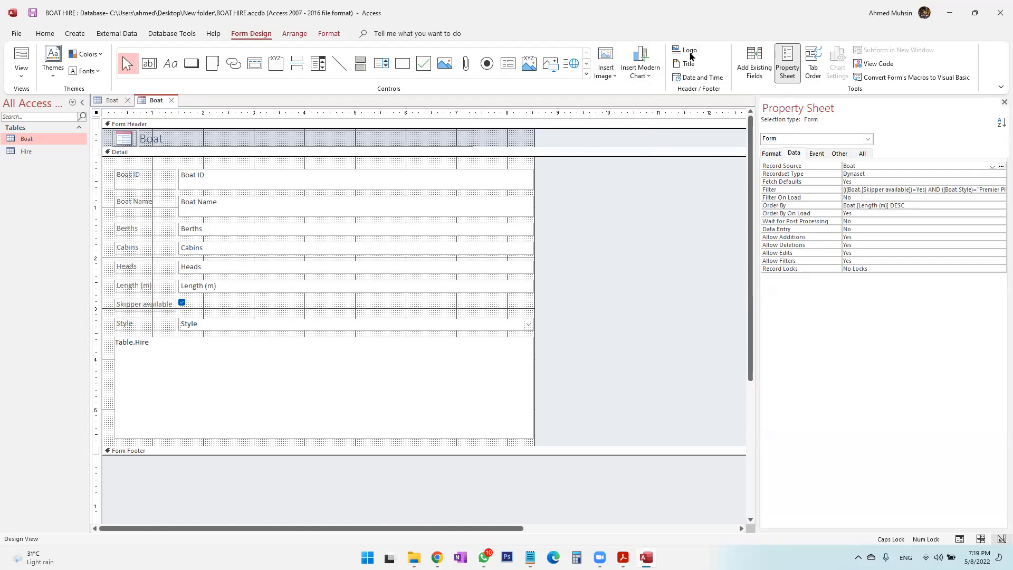
pyautogui.click(613, 78)
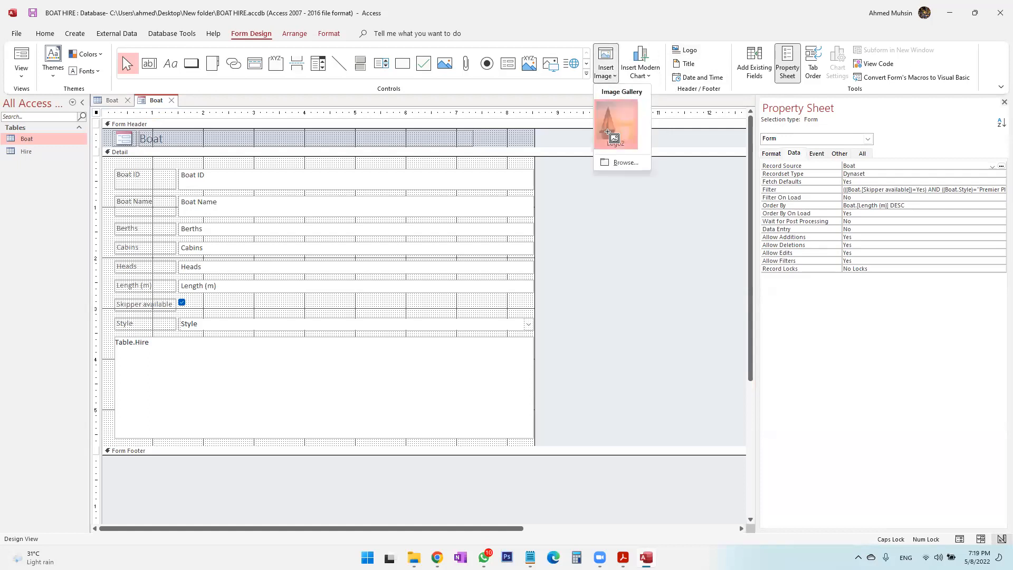
pyautogui.click(610, 138)
pyautogui.hotkey('alt', 'Tab')
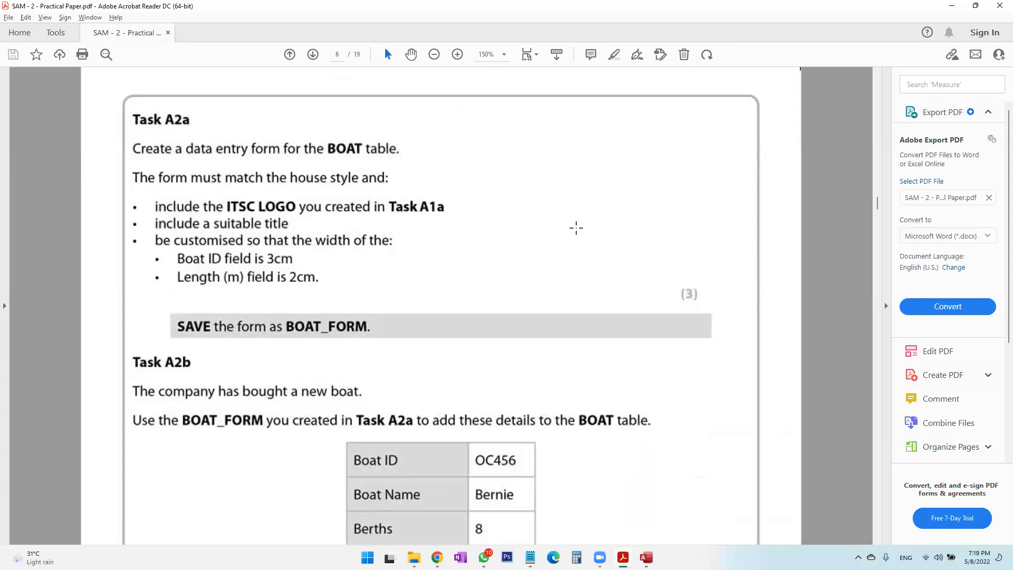
pyautogui.hotkey('alt', 'Tab')
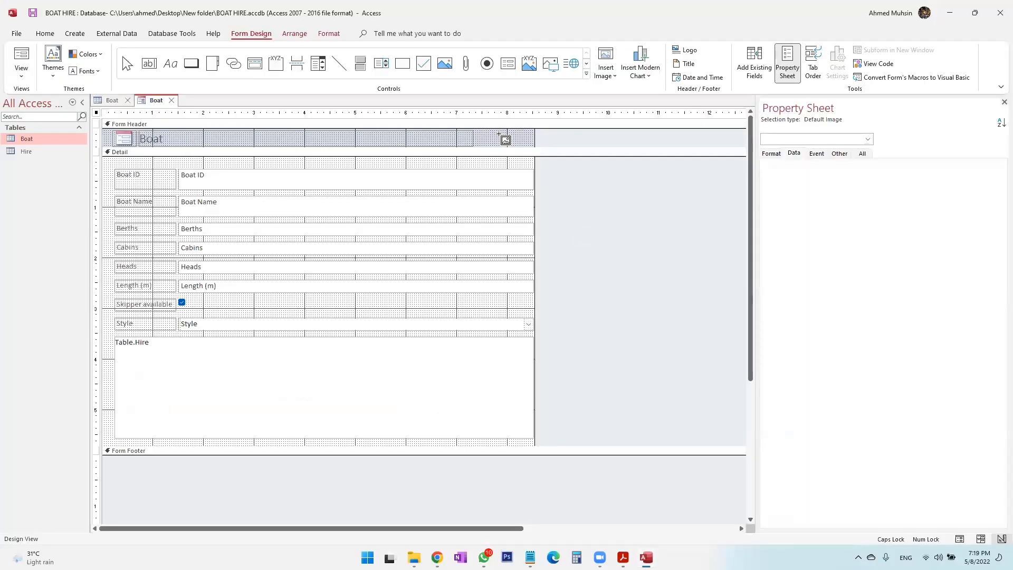
pyautogui.moveTo(497, 133); pyautogui.dragTo(528, 145)
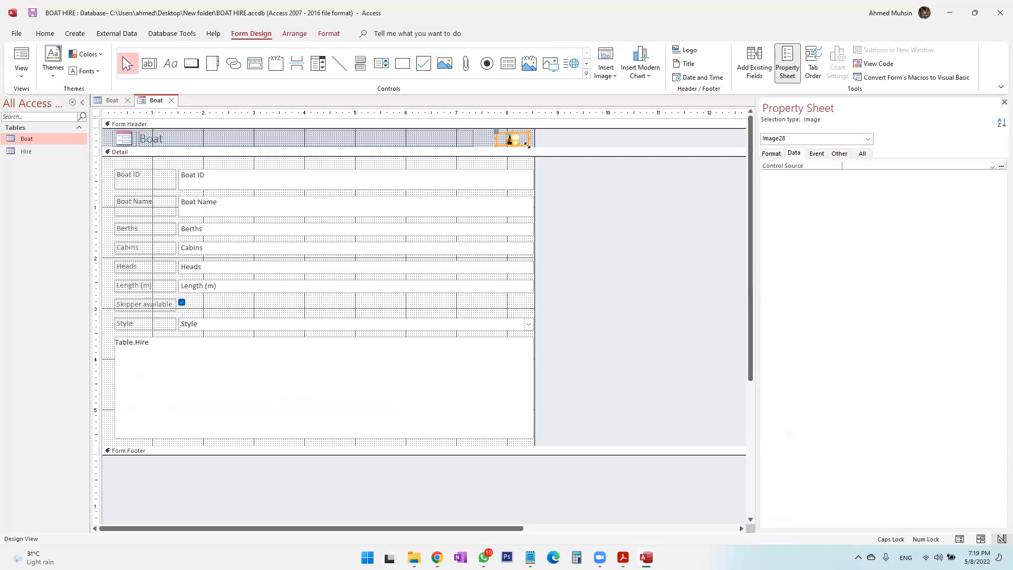
# Delete the Logo2 image from the form header and look for a logo picture in MindSpace 2022 > Practical > Database > 2015.
pyautogui.press('Delete')
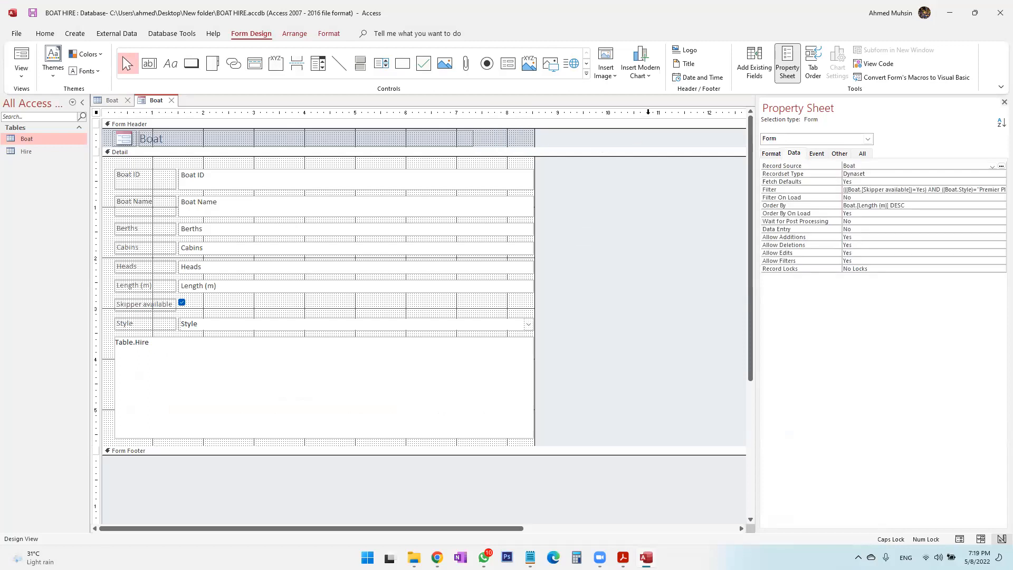
pyautogui.click(689, 53)
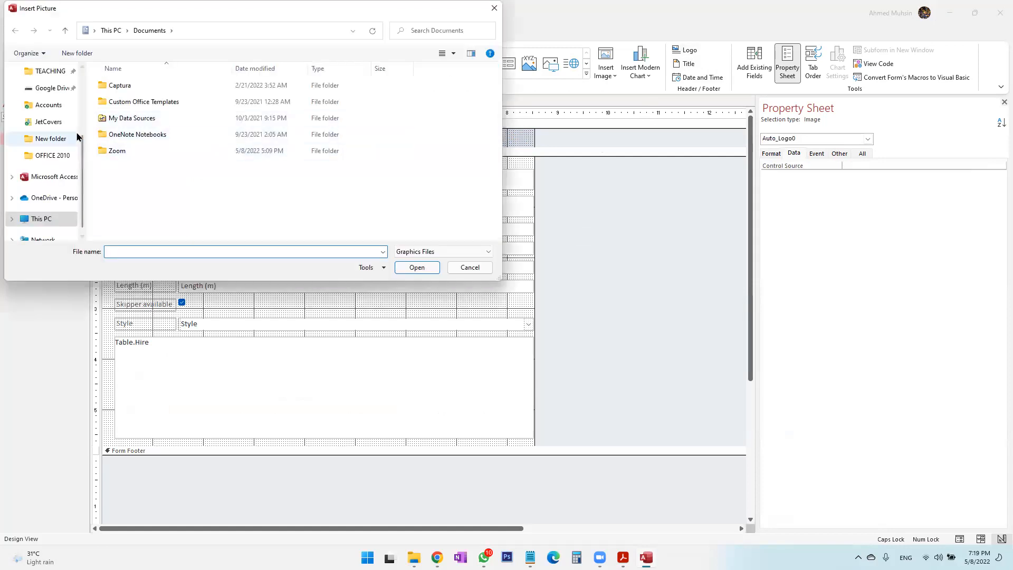
pyautogui.scroll(2, 76, 137)
pyautogui.click(42, 105)
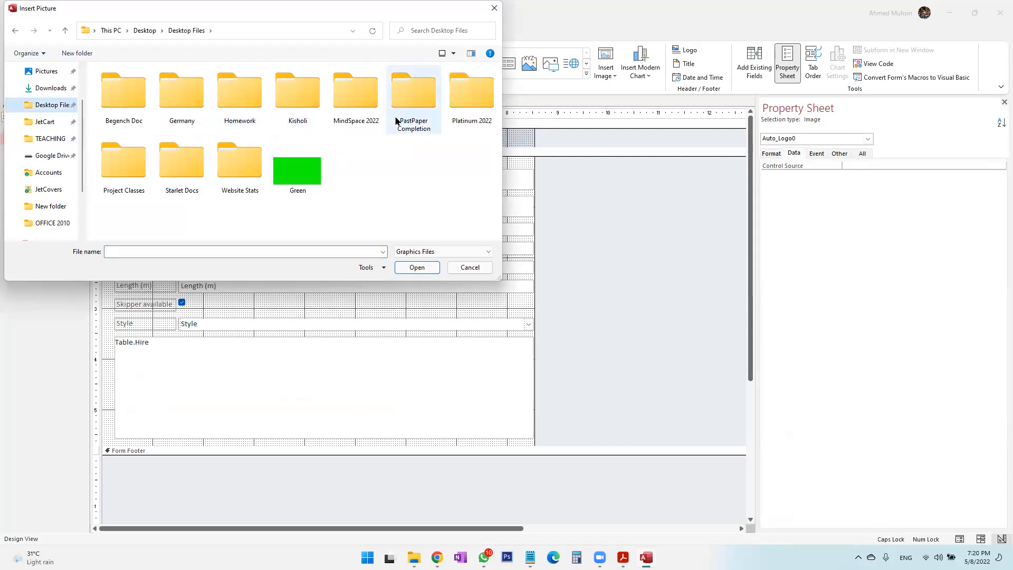
pyautogui.doubleClick(374, 125)
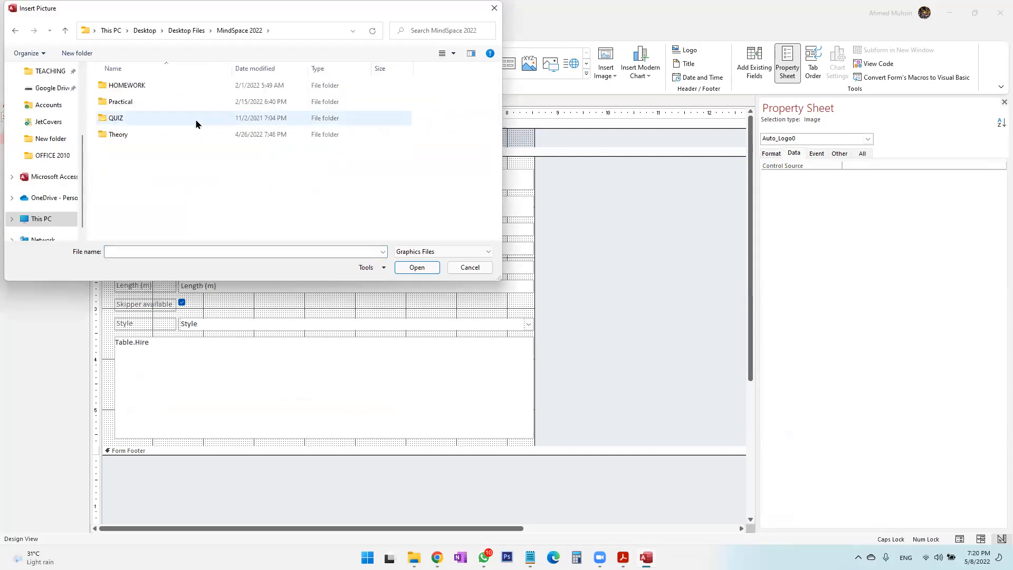
pyautogui.doubleClick(157, 102)
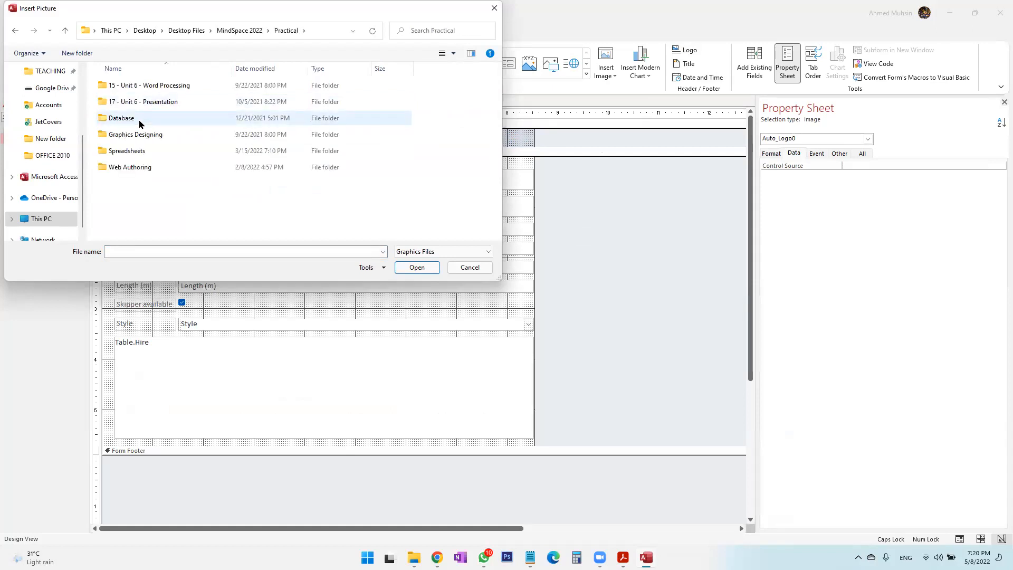
pyautogui.doubleClick(145, 119)
pyautogui.doubleClick(114, 85)
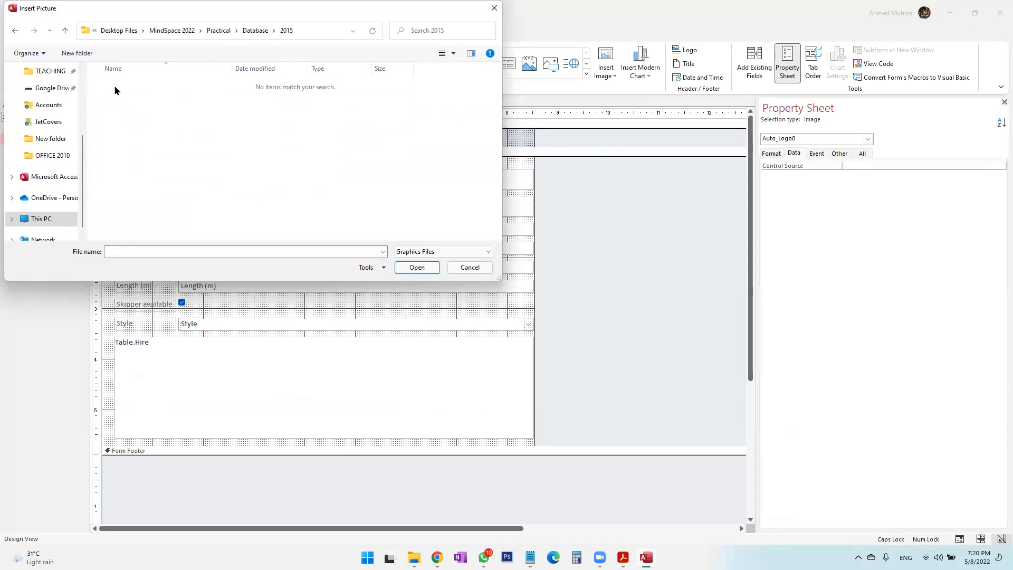
pyautogui.click(66, 32)
pyautogui.click(65, 32)
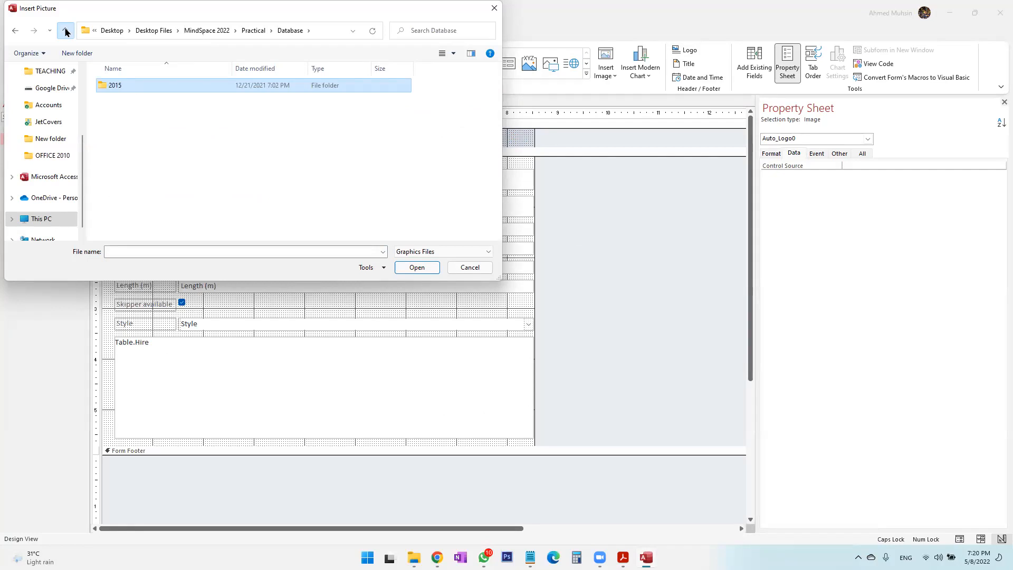
# Insert WSPLOGO from the 2013 folder of 15 - Unit 6 - Word Processing as the form header logo.
pyautogui.doubleClick(146, 88)
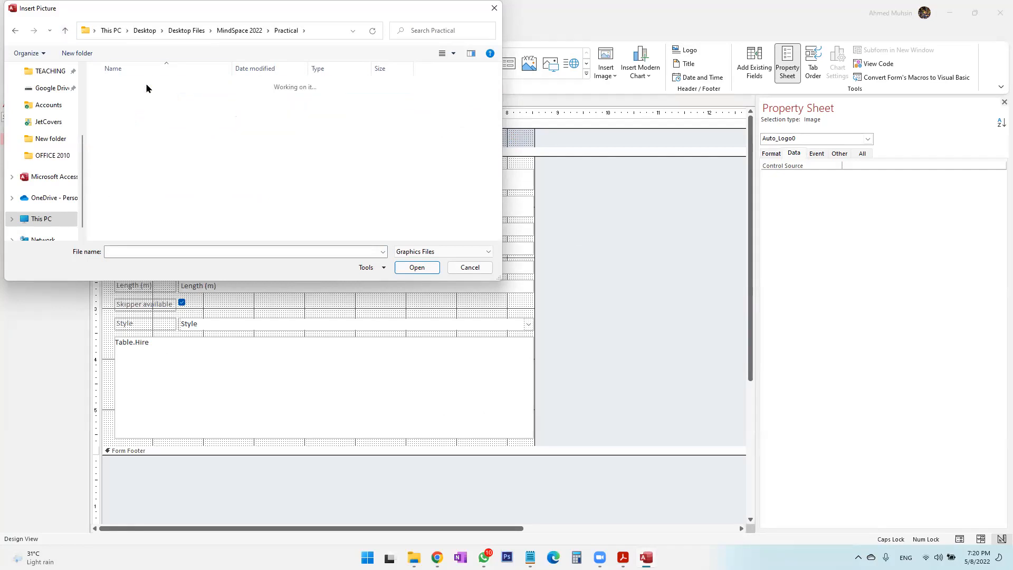
pyautogui.doubleClick(125, 92)
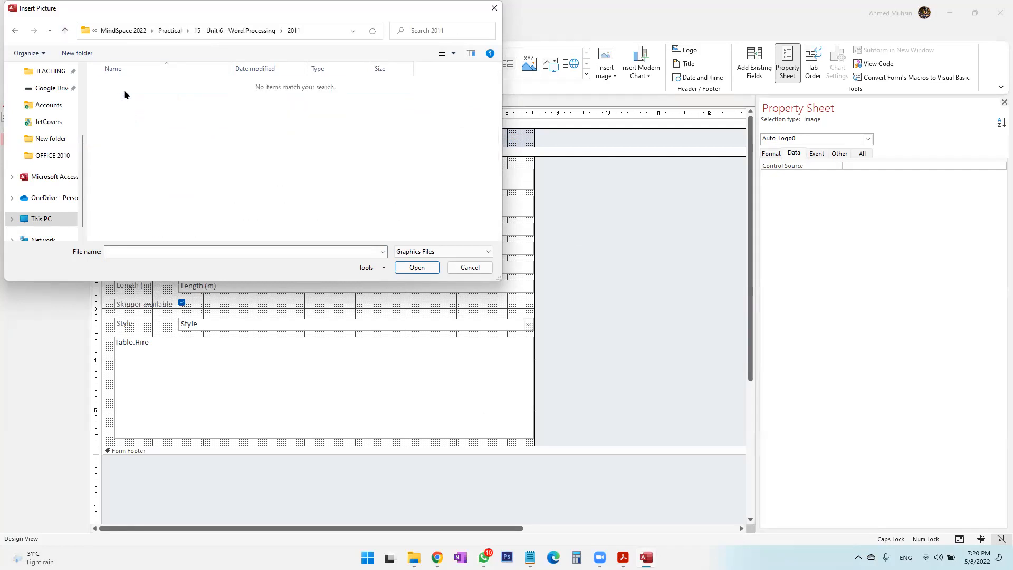
pyautogui.click(66, 31)
pyautogui.click(112, 102)
pyautogui.doubleClick(112, 103)
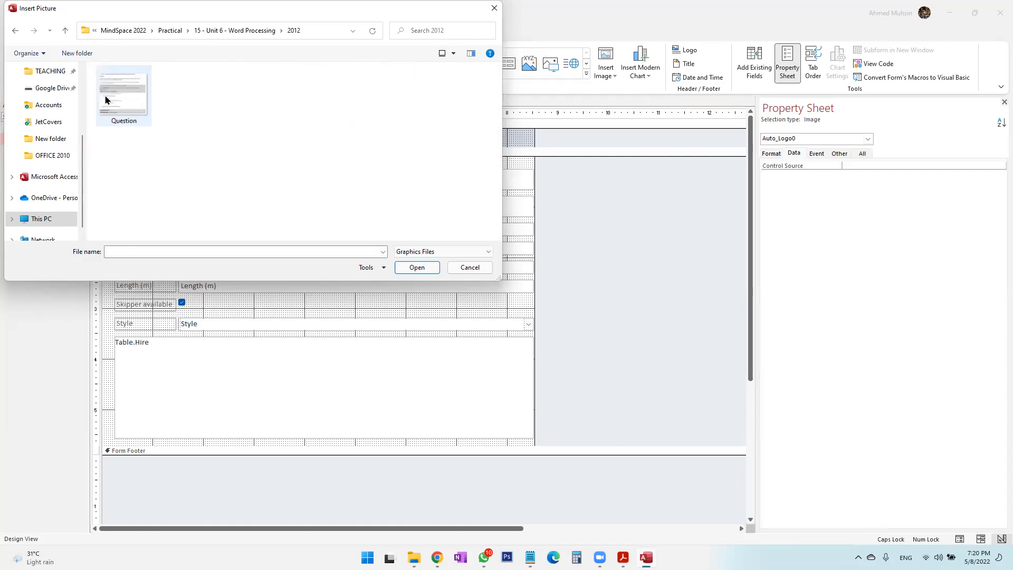
pyautogui.click(61, 31)
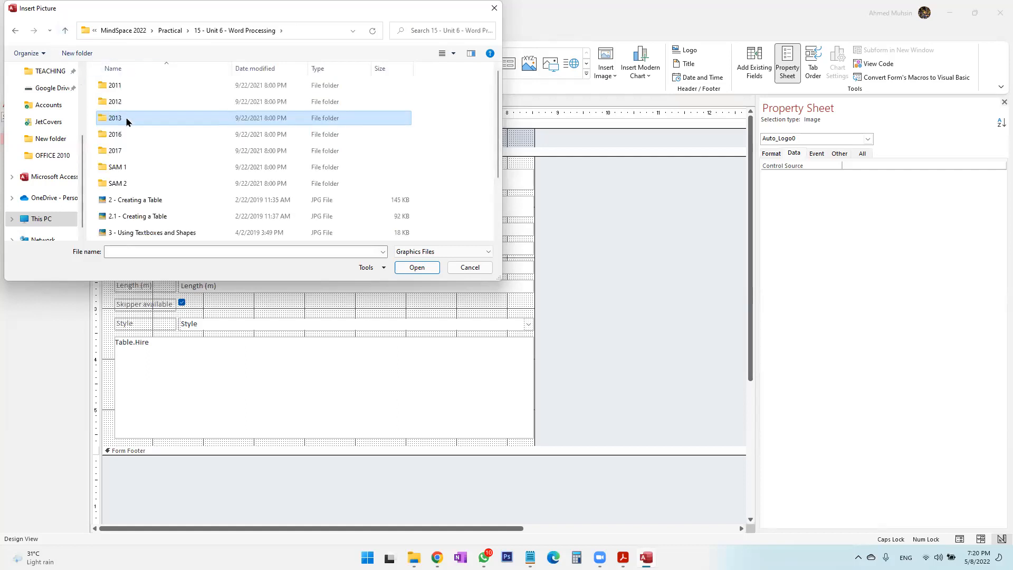
pyautogui.doubleClick(126, 118)
pyautogui.click(126, 122)
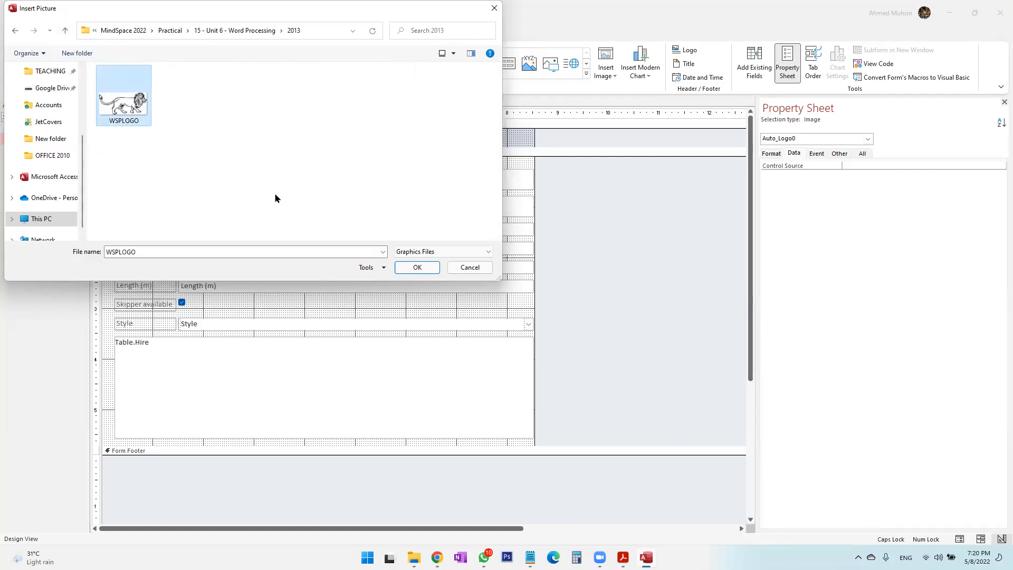
pyautogui.click(414, 267)
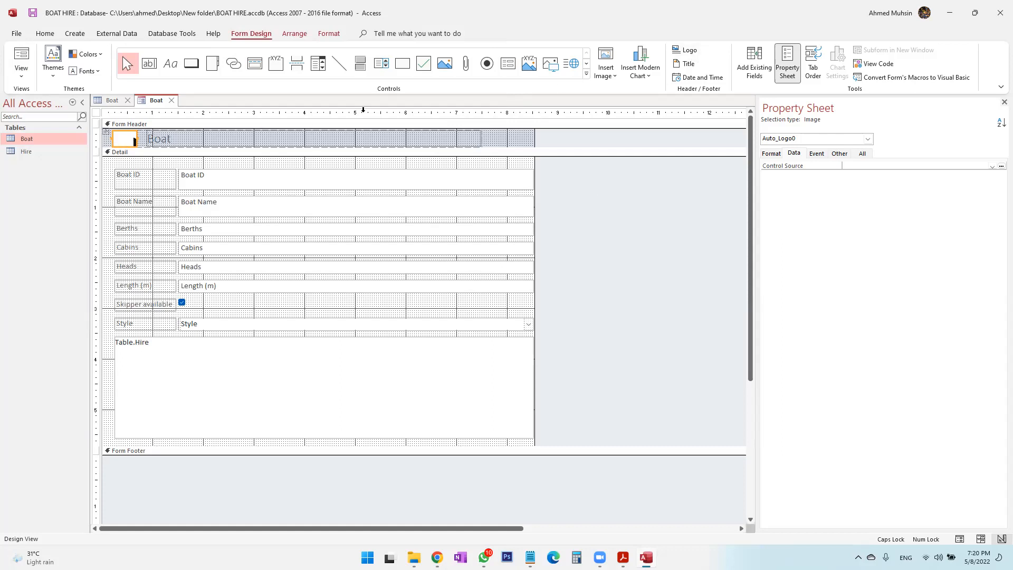
# Undo the insertion of the WSPLOGO header logo.
pyautogui.click(45, 33)
pyautogui.click(17, 50)
pyautogui.click(520, 146)
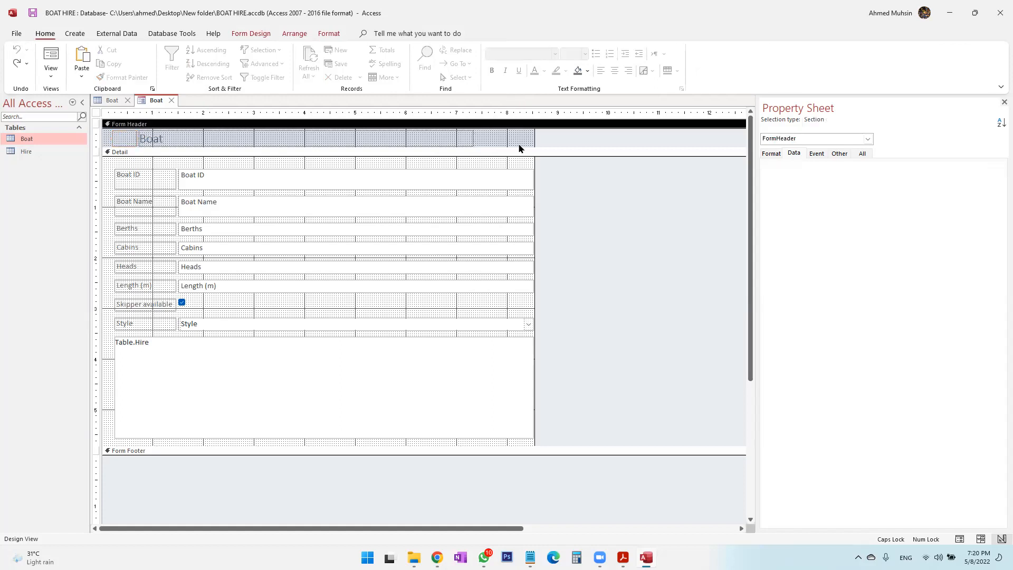
pyautogui.click(650, 250)
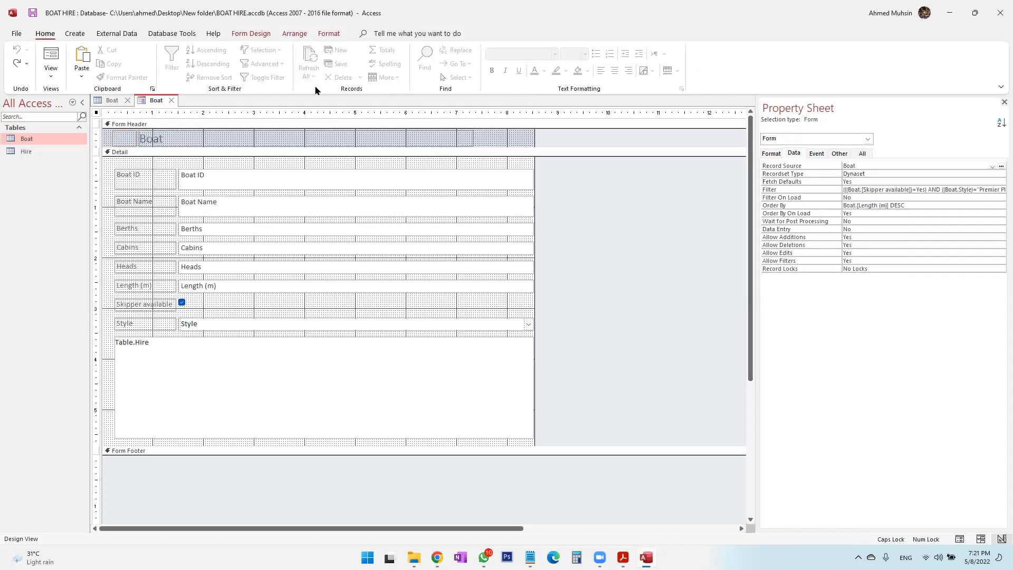
# Insert the gallery image Logo2 at the right end of the form header again, around the 8-inch mark.
pyautogui.click(249, 34)
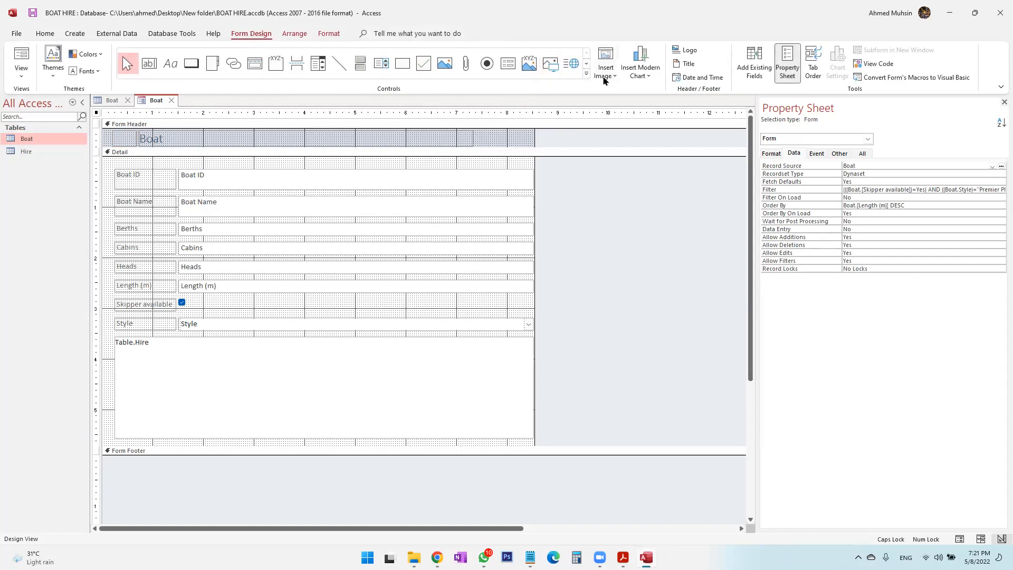
pyautogui.click(605, 77)
pyautogui.click(616, 122)
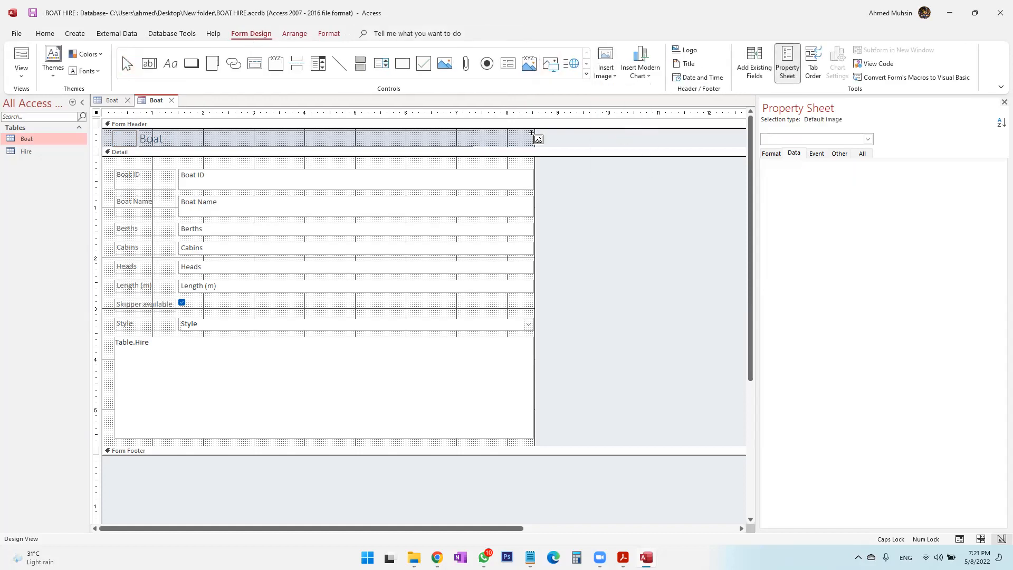
pyautogui.moveTo(492, 129)
pyautogui.mouseDown()
pyautogui.moveTo(538, 157)
pyautogui.moveTo(527, 146)
pyautogui.mouseUp()
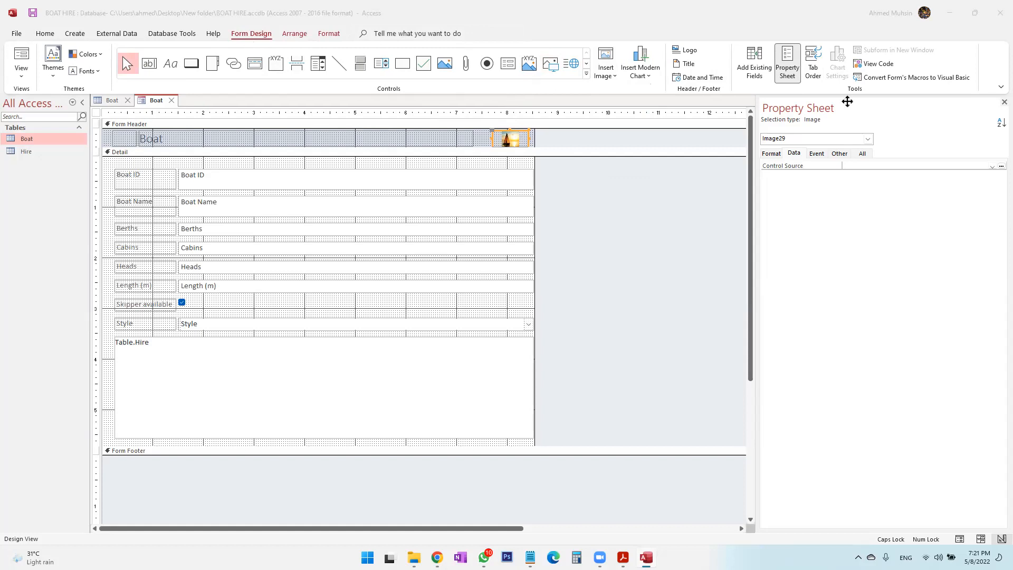
# Hide the Property Sheet and display it again for the header image.
pyautogui.click(996, 103)
pyautogui.click(997, 103)
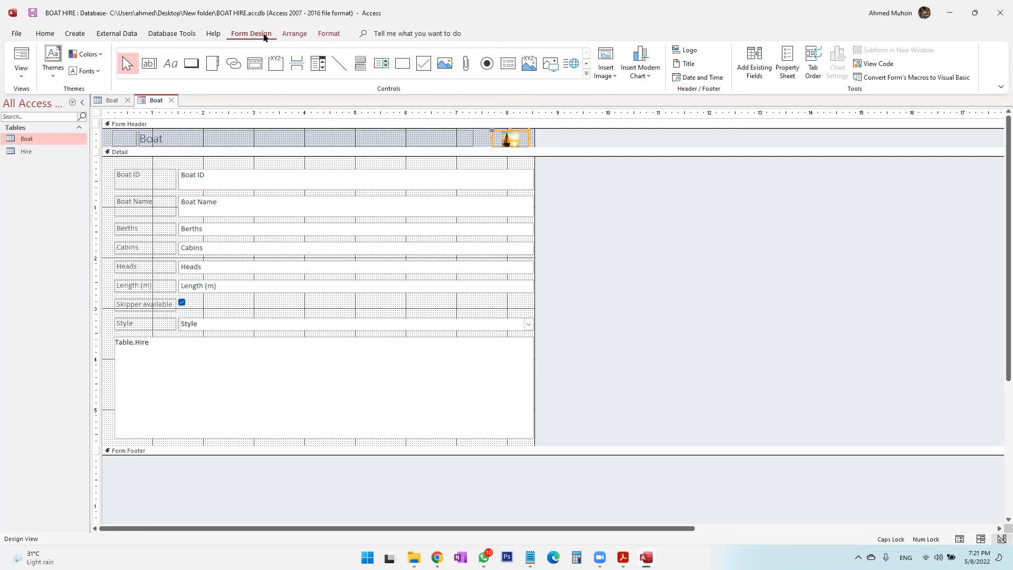
pyautogui.click(786, 76)
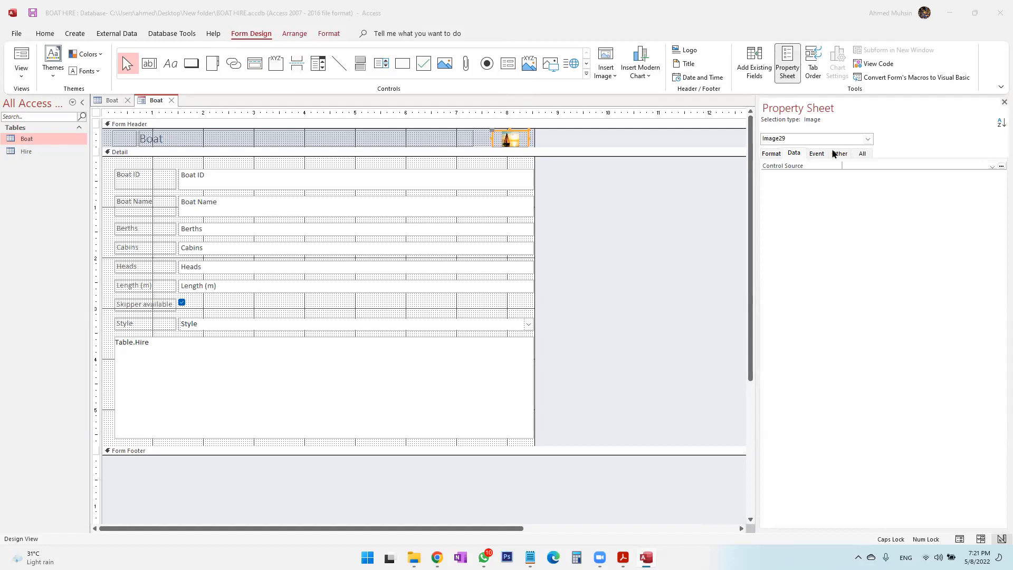
# Check the Task A2a requirements and the Task A2 scenario in the practical paper for a suitable form title.
pyautogui.hotkey('alt', 'Tab')
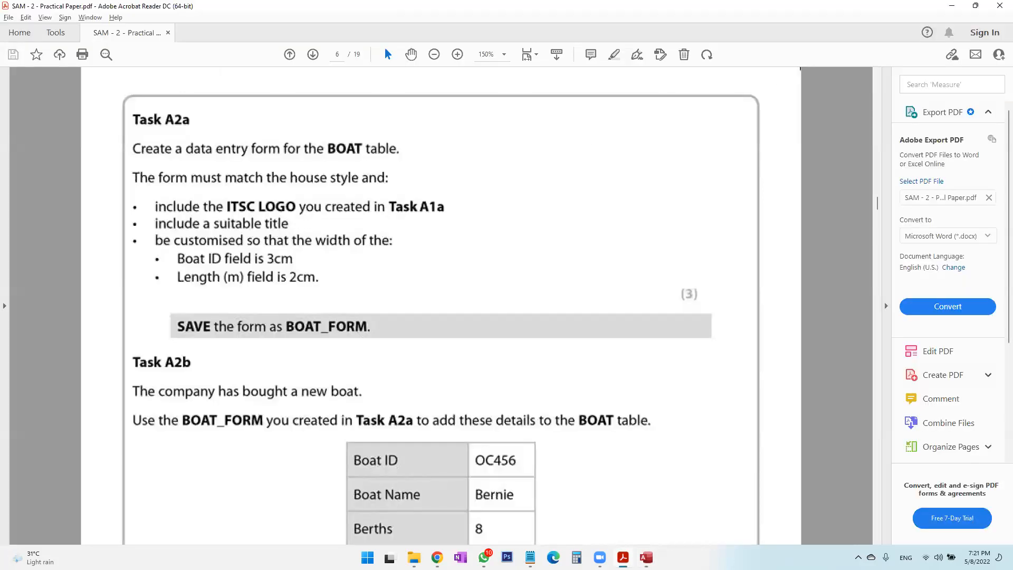
pyautogui.click(647, 557)
pyautogui.click(175, 139)
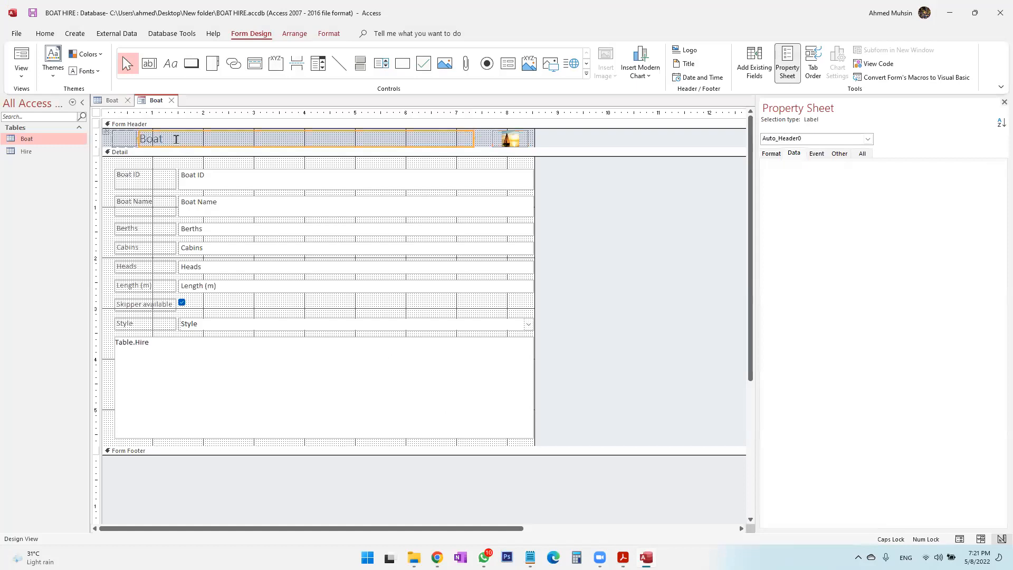
pyautogui.hotkey('alt', 'Tab')
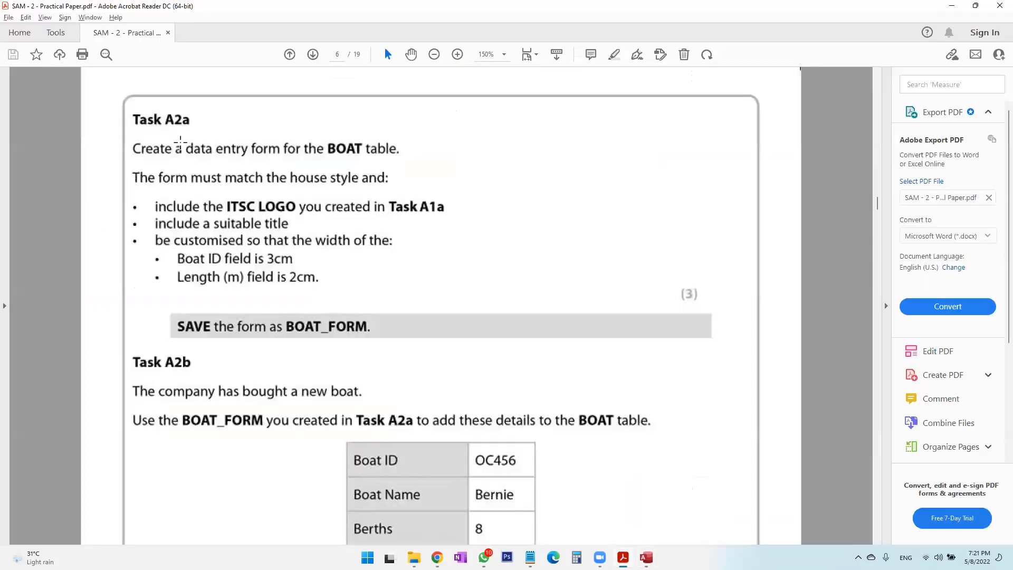
pyautogui.scroll(10, 239, 234)
pyautogui.scroll(10, 239, 233)
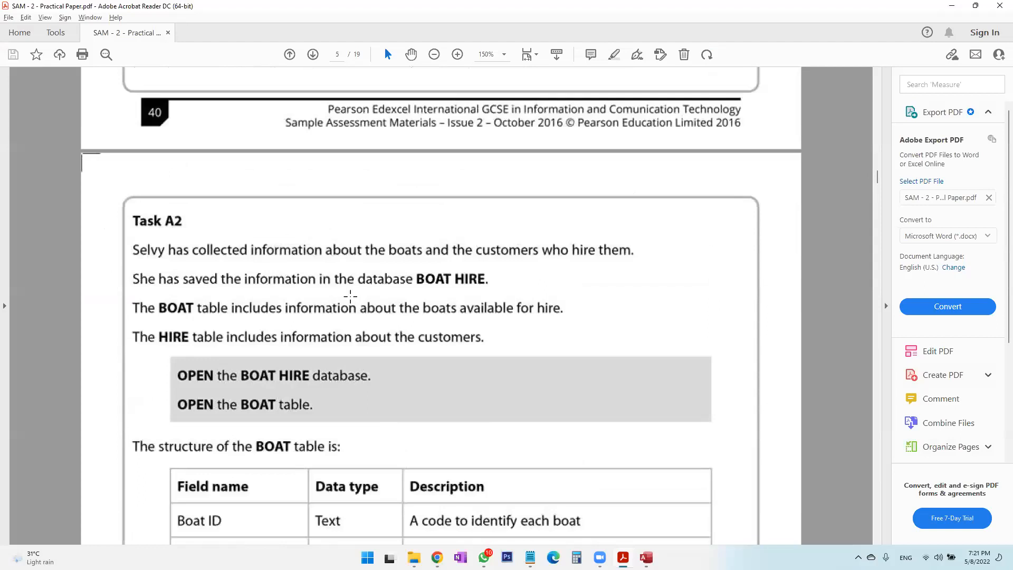
pyautogui.scroll(-15, 404, 330)
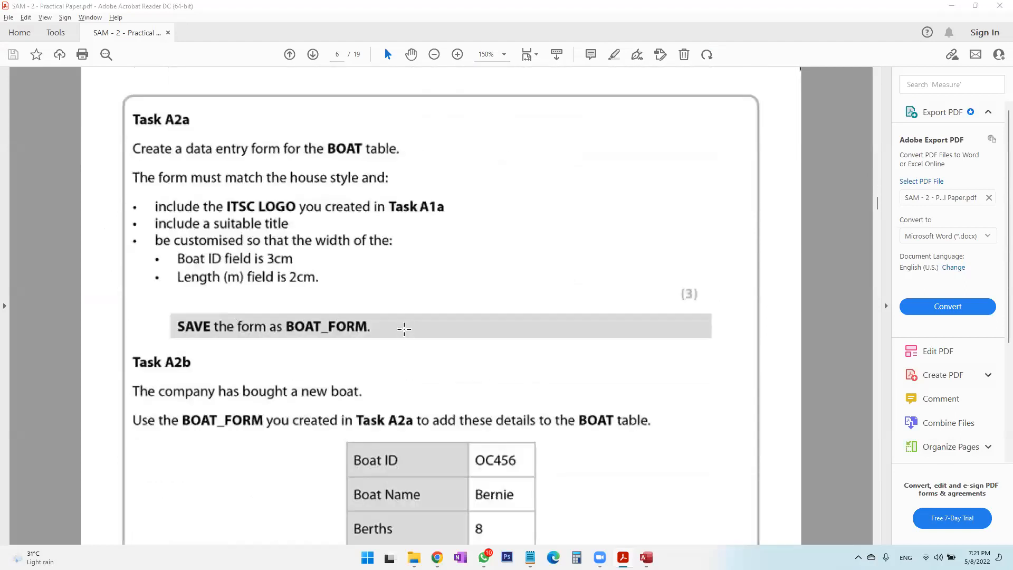
# Change the form header title to "Boat Available for Hire" in Access.
pyautogui.hotkey('alt', 'Tab')
pyautogui.click(192, 144)
pyautogui.write('aVA')
pyautogui.press('BackSpace')
pyautogui.press('BackSpace')
pyautogui.press('BackSpace')
pyautogui.press('capslock')
pyautogui.write('Avai')
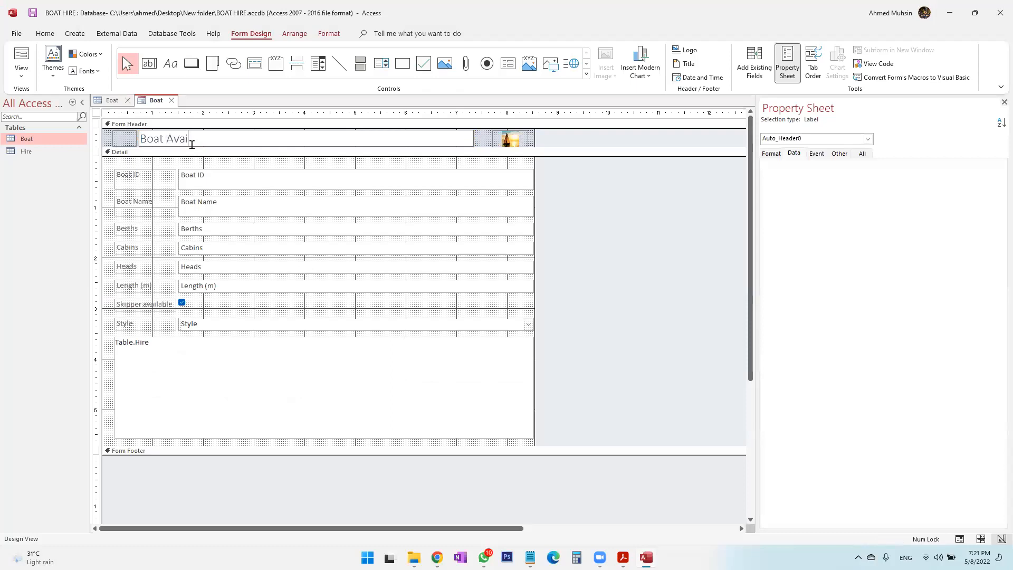
pyautogui.write('lable for Hire')
pyautogui.press('Return')
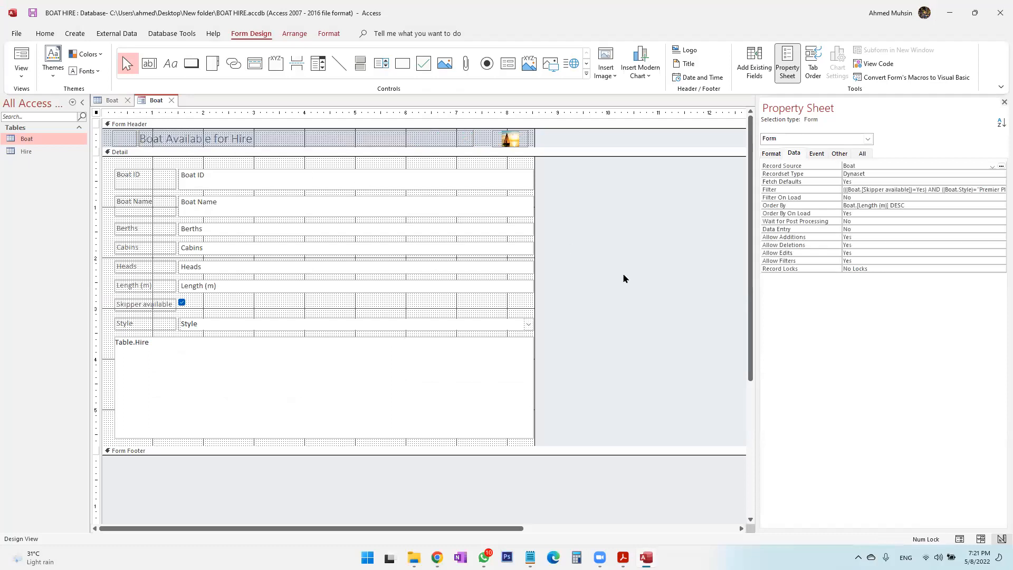
# Check the required Boat ID and Length (m) field widths in the practical paper and return to the form in Access.
pyautogui.hotkey('alt', 'Tab')
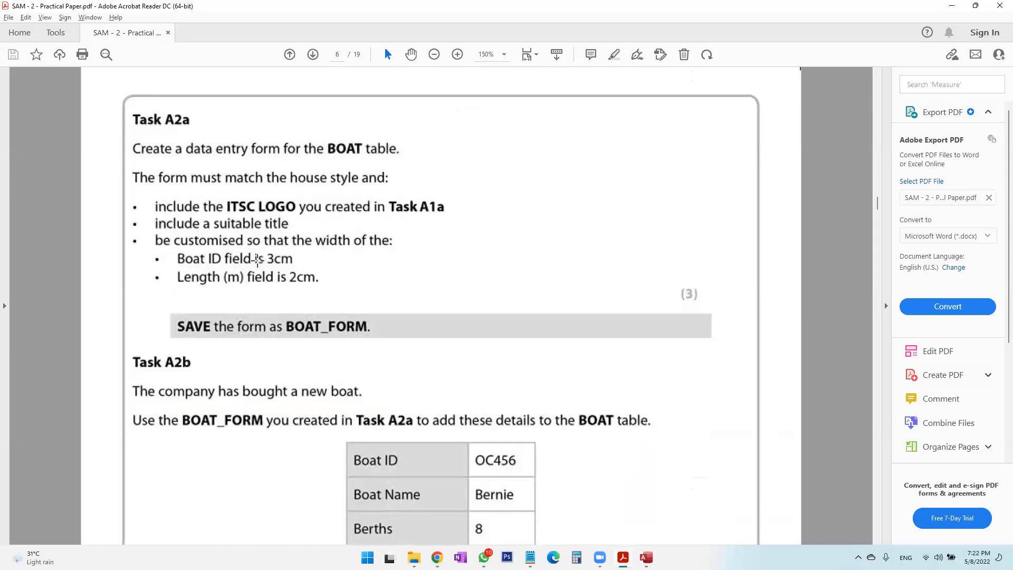
pyautogui.hotkey('alt', 'Tab')
pyautogui.hotkey('alt', 'Tab')
pyautogui.hotkey('alt', 'Tab')
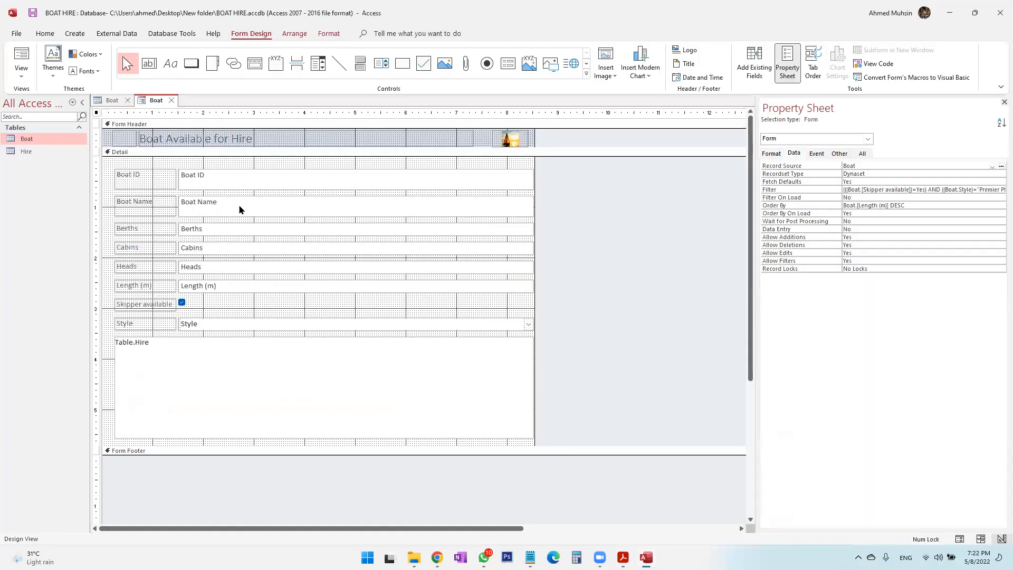
pyautogui.click(247, 187)
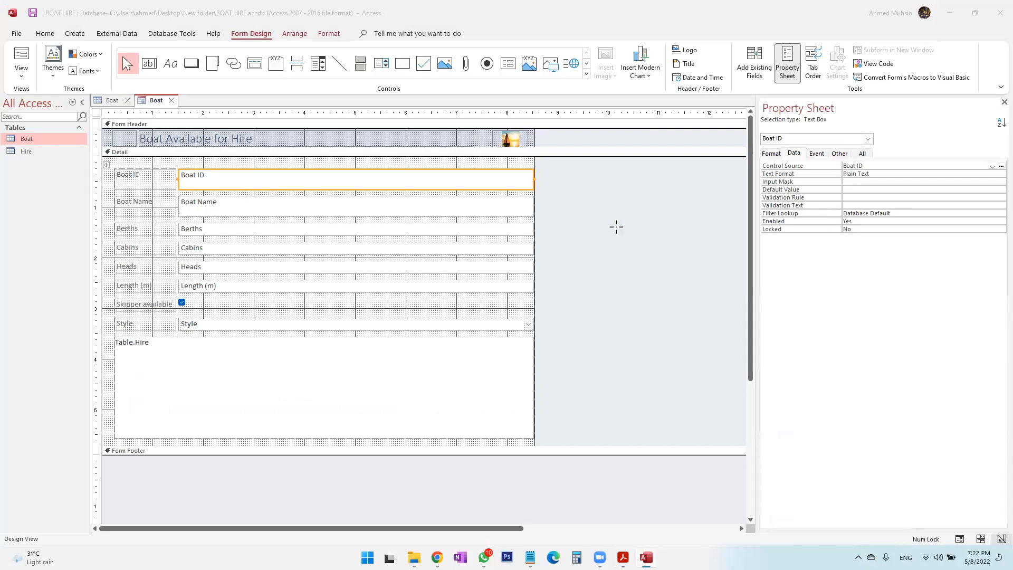
pyautogui.hotkey('alt', 'Tab')
pyautogui.hotkey('alt', 'Tab')
pyautogui.hotkey('alt', 'Tab')
# Try setting the Boat ID text box width to 3 cm and undo the change.
pyautogui.click(407, 186)
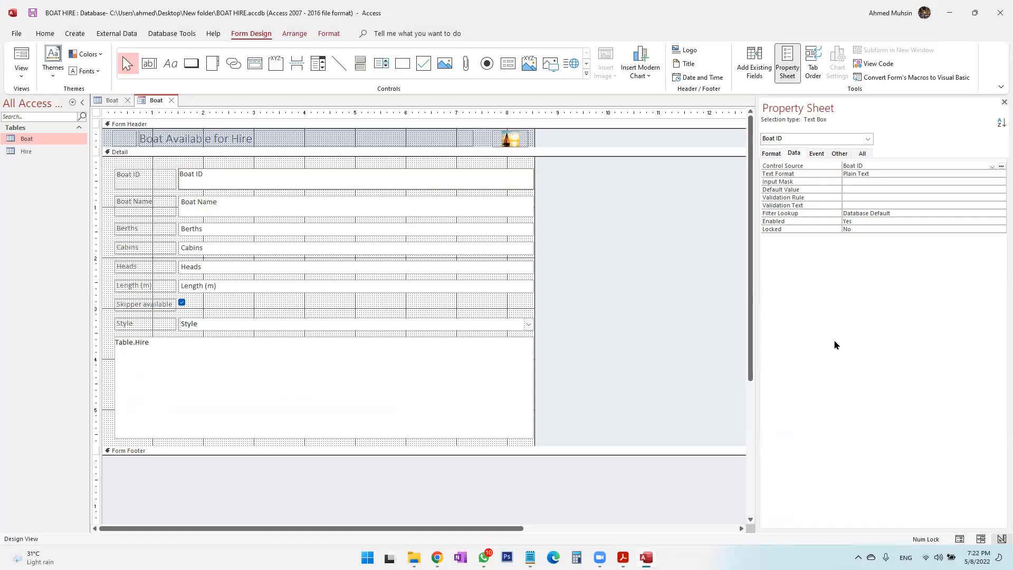
pyautogui.click(775, 153)
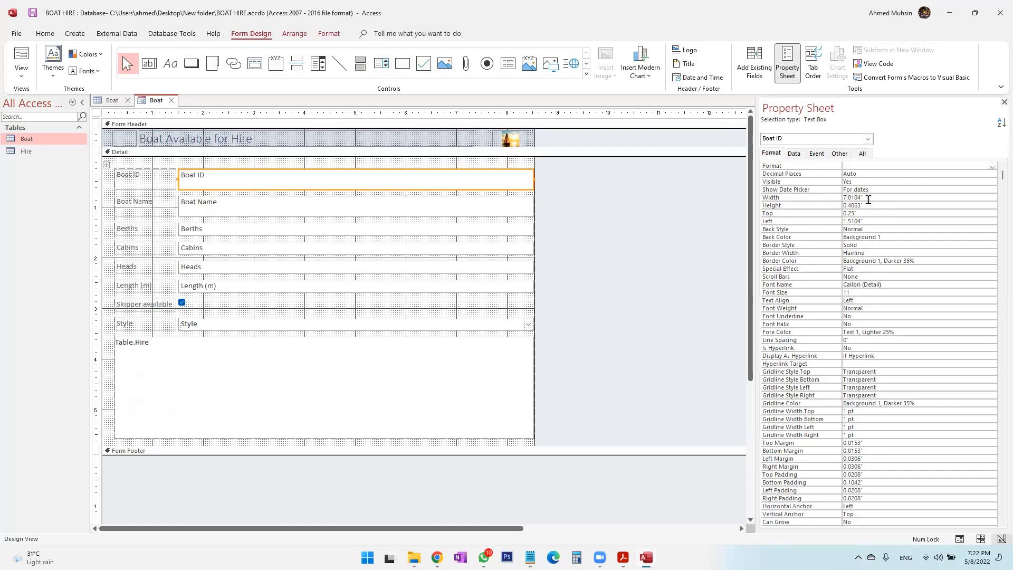
pyautogui.click(829, 199)
pyautogui.write('3cm')
pyautogui.press('Return')
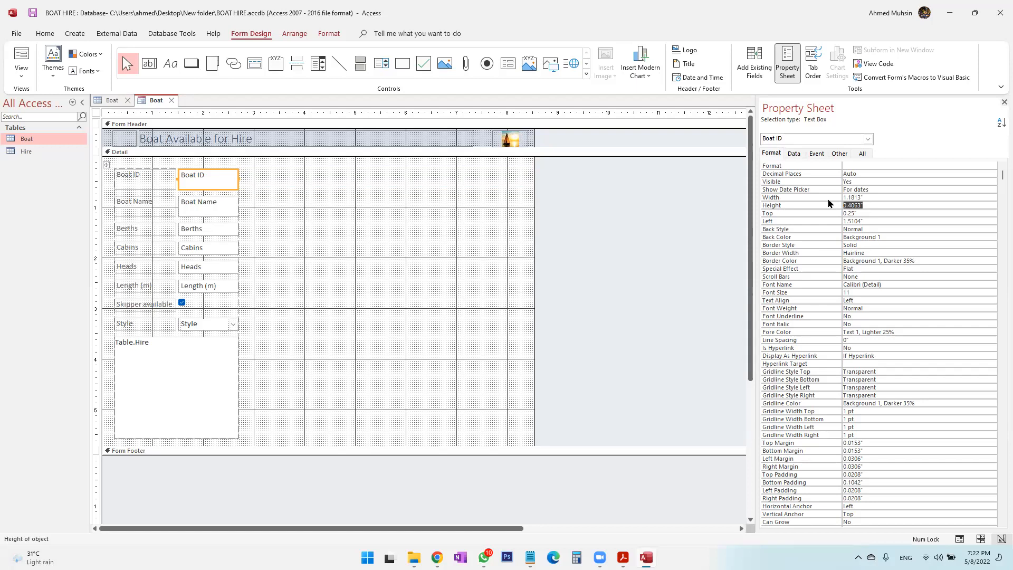
pyautogui.click(45, 33)
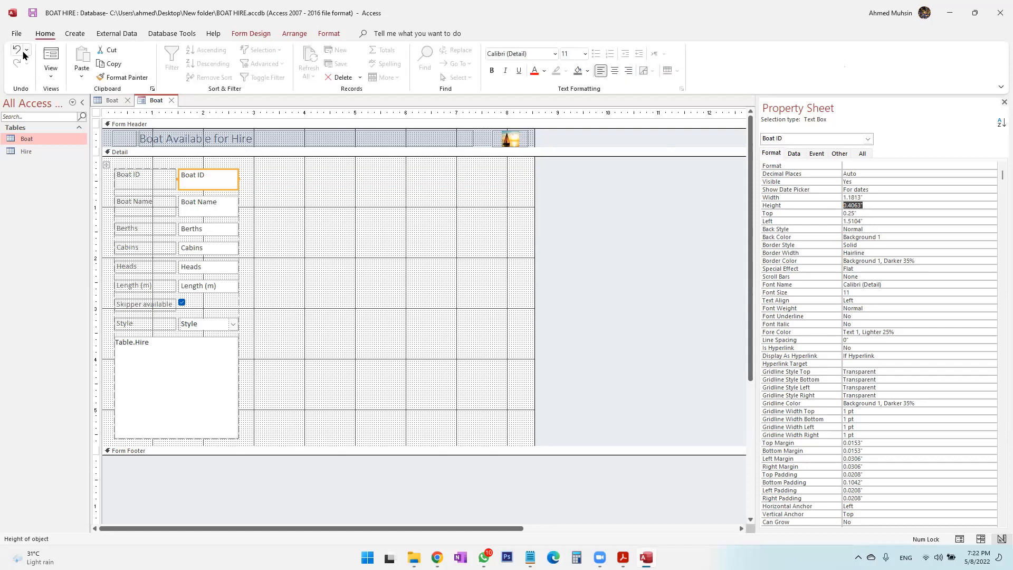
pyautogui.click(17, 51)
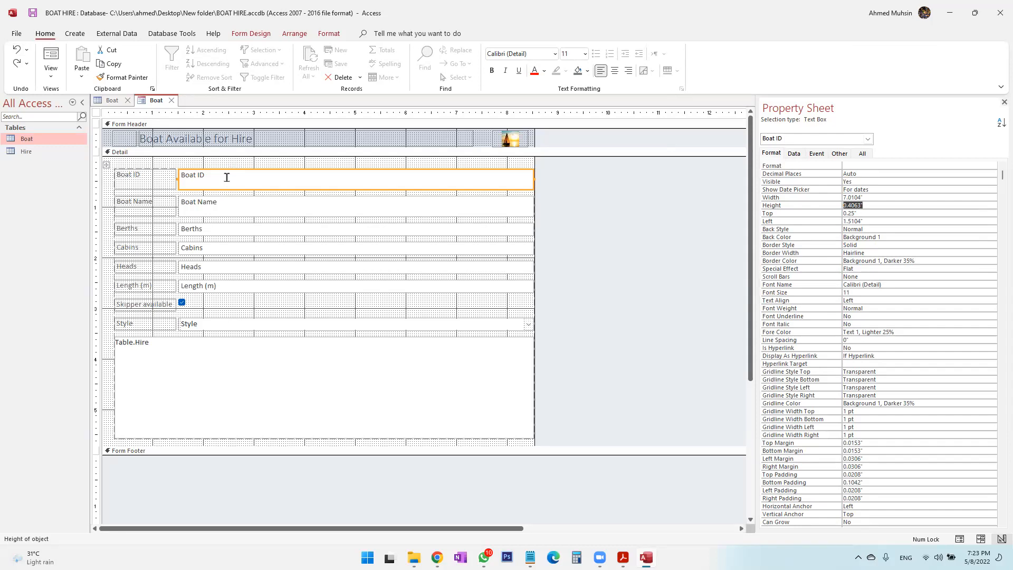
# Try removing the layout from all the Detail section controls of the Boat form and undo the removal.
pyautogui.click(107, 165)
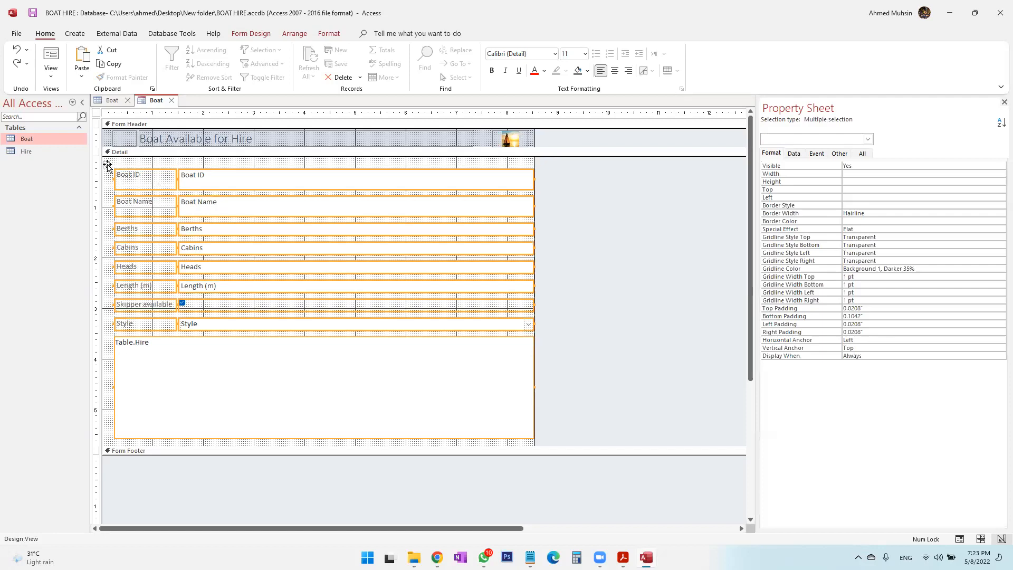
pyautogui.click(598, 179)
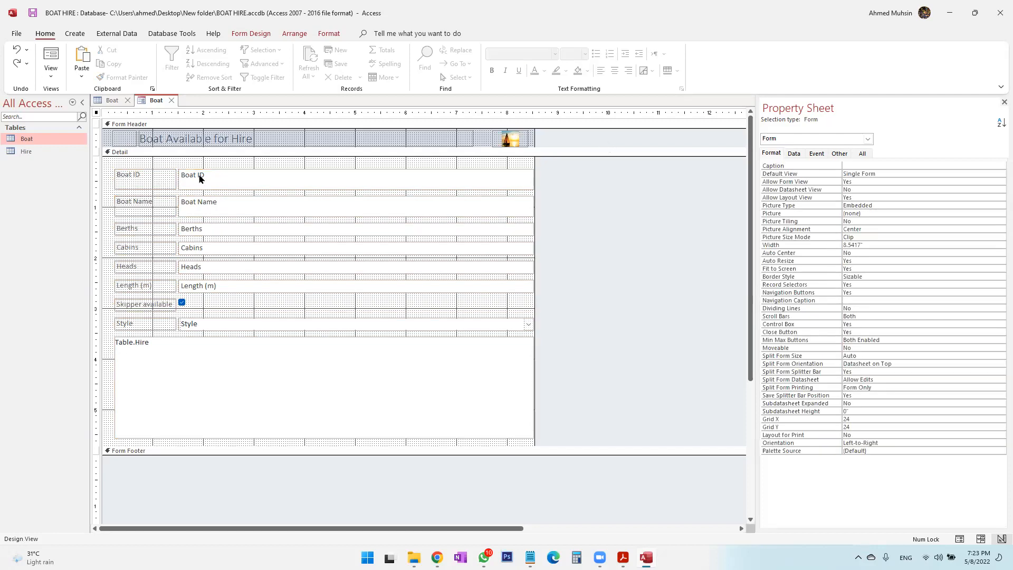
pyautogui.click(117, 182)
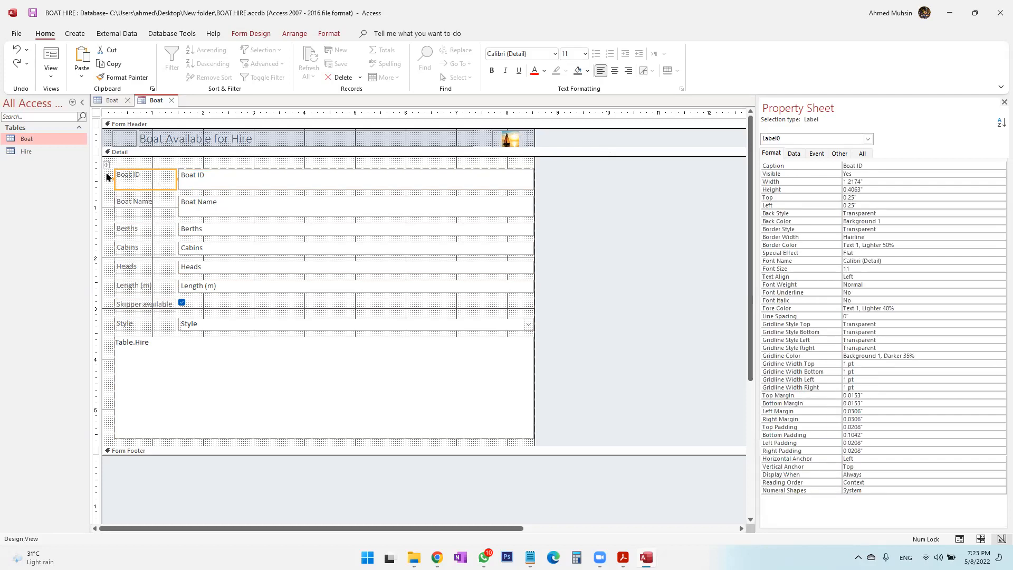
pyautogui.click(107, 164)
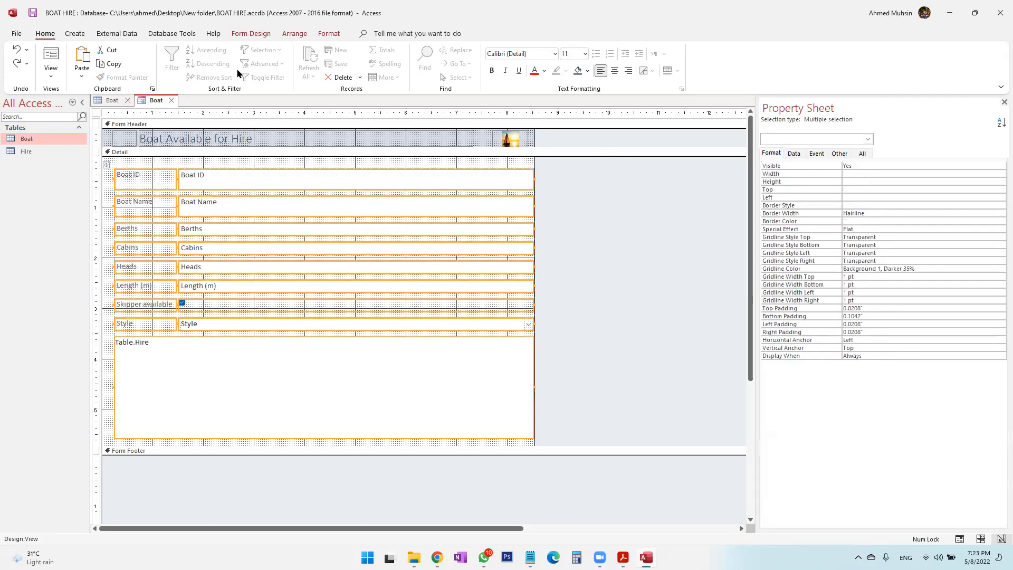
pyautogui.click(260, 37)
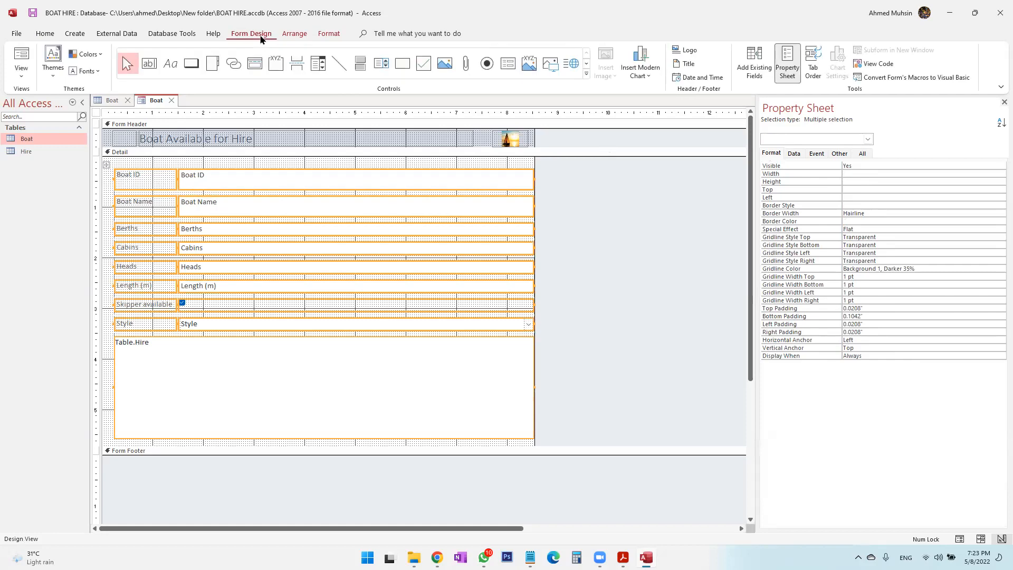
pyautogui.click(290, 38)
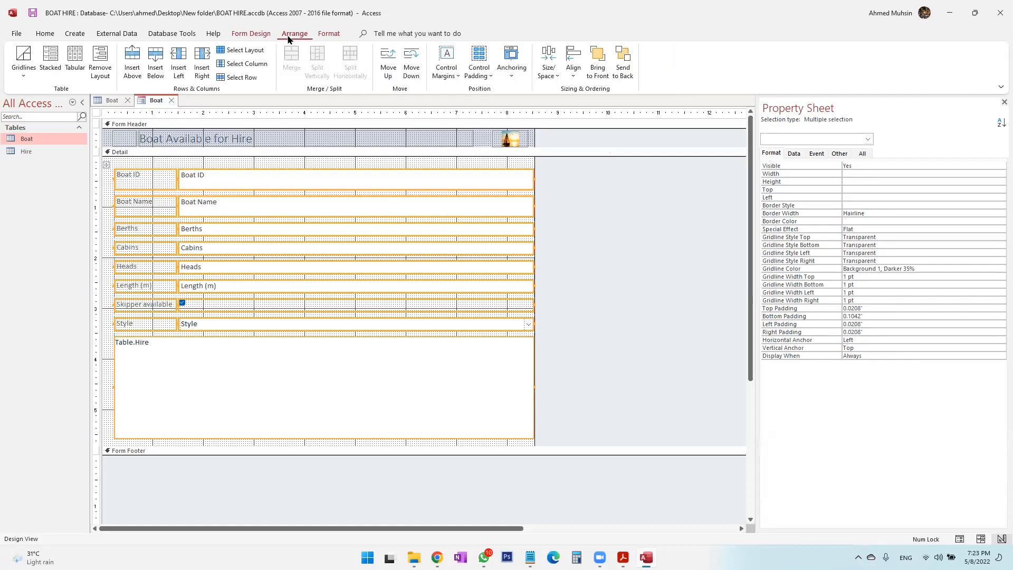
pyautogui.click(95, 77)
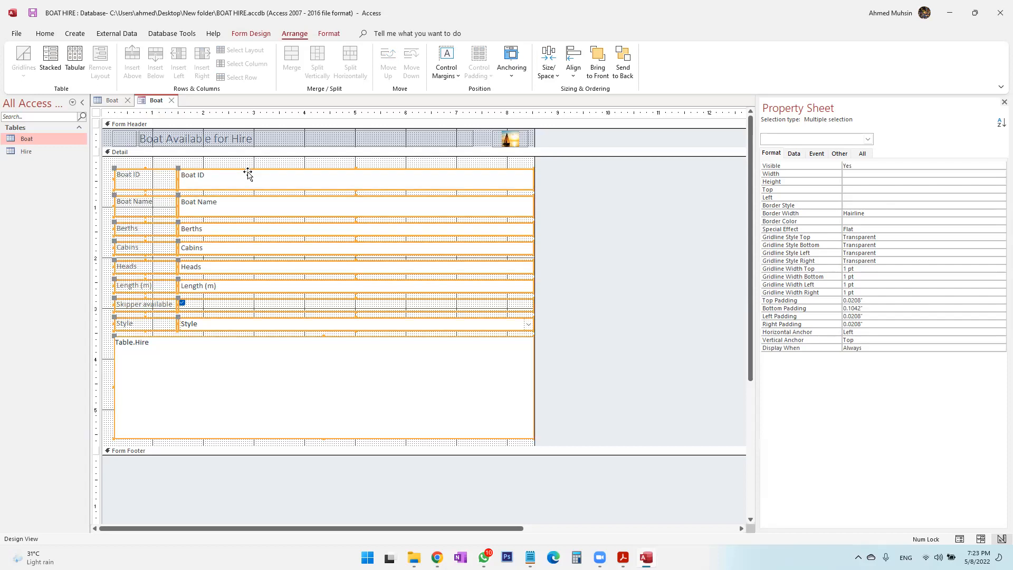
pyautogui.click(585, 188)
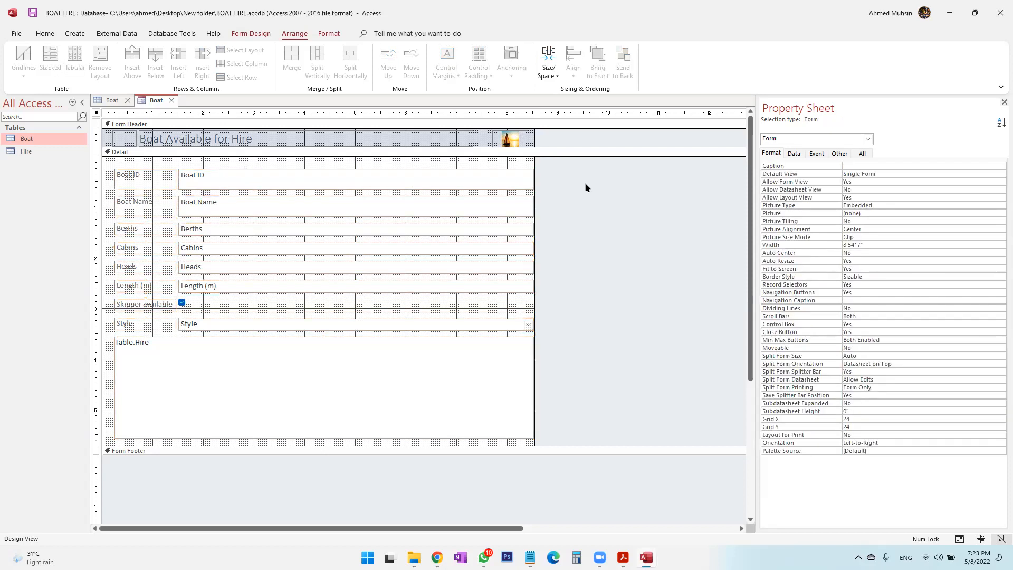
pyautogui.click(472, 184)
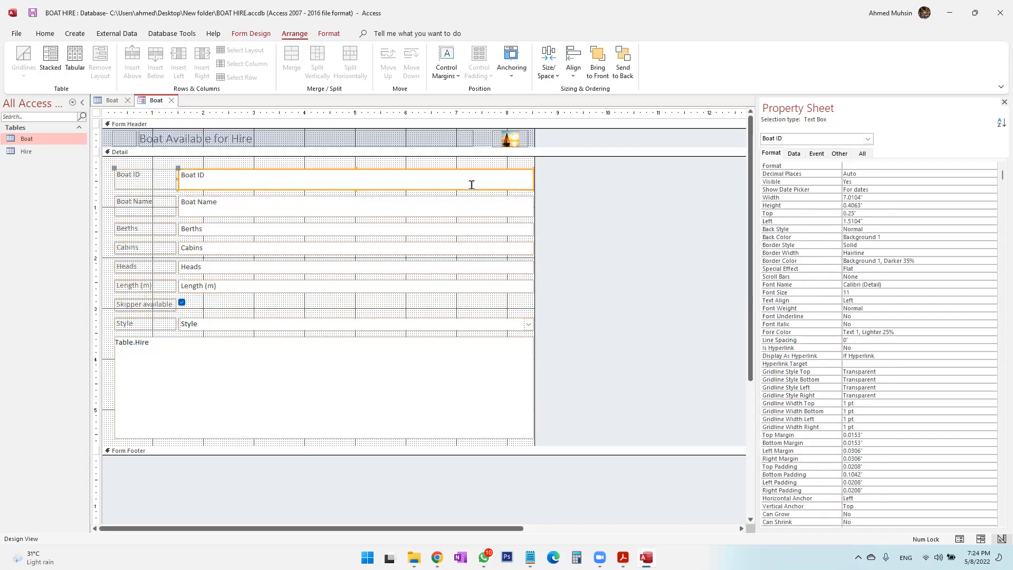
pyautogui.click(607, 174)
pyautogui.click(45, 34)
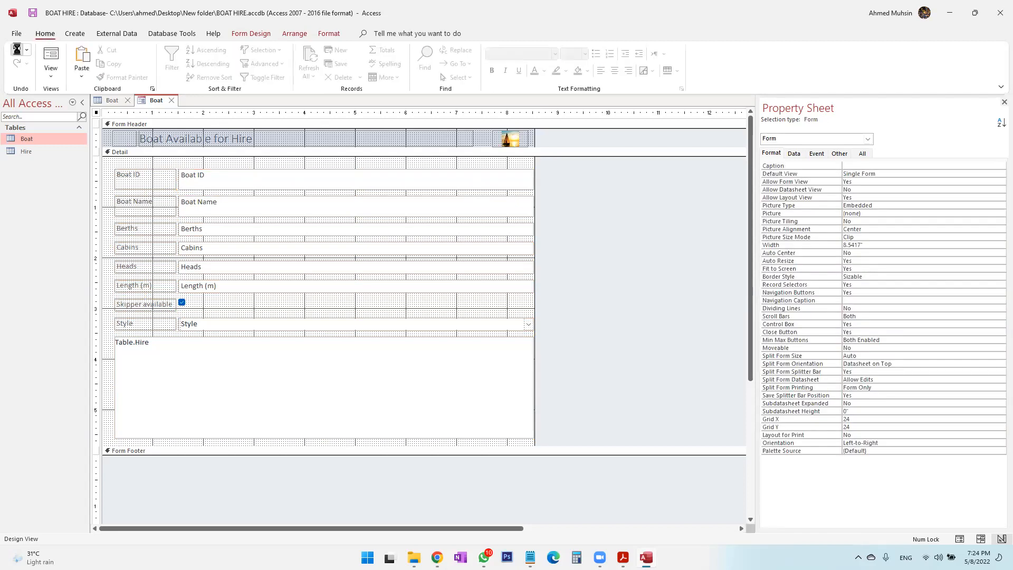
pyautogui.click(185, 215)
# Remove the shared layout from all controls in the Detail section so each field can be resized independently.
pyautogui.click(237, 185)
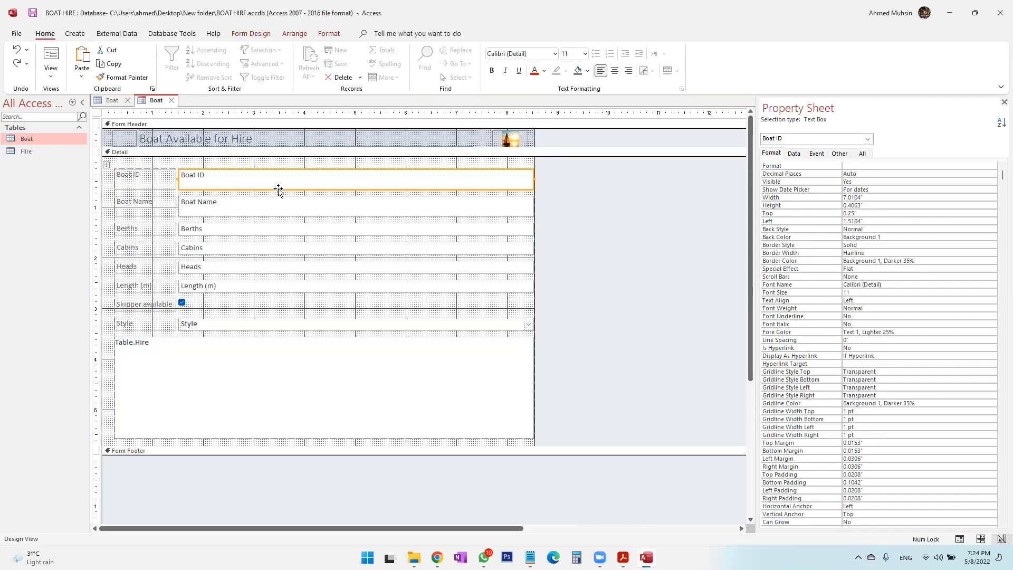
pyautogui.click(107, 167)
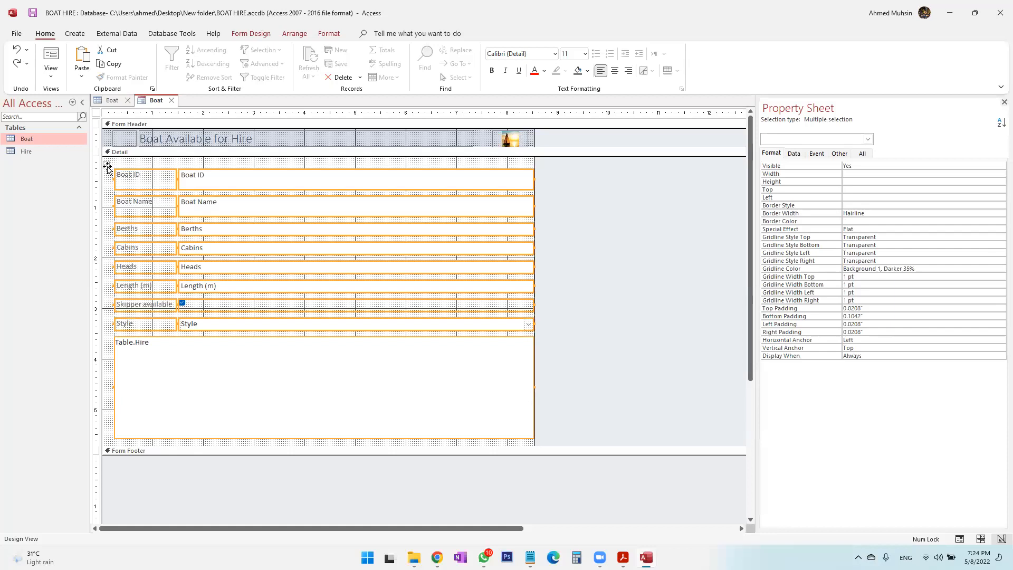
pyautogui.click(250, 34)
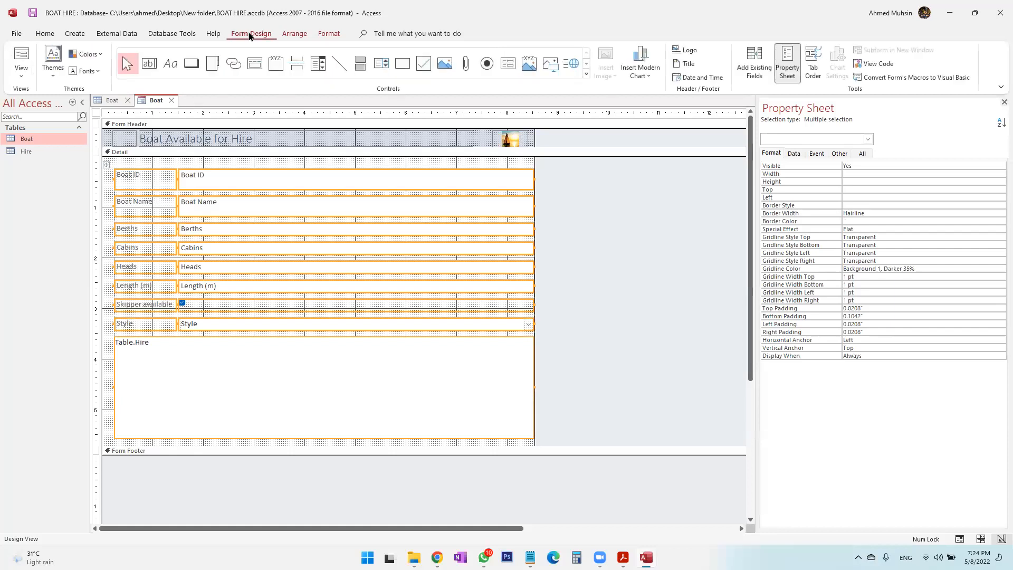
pyautogui.click(296, 34)
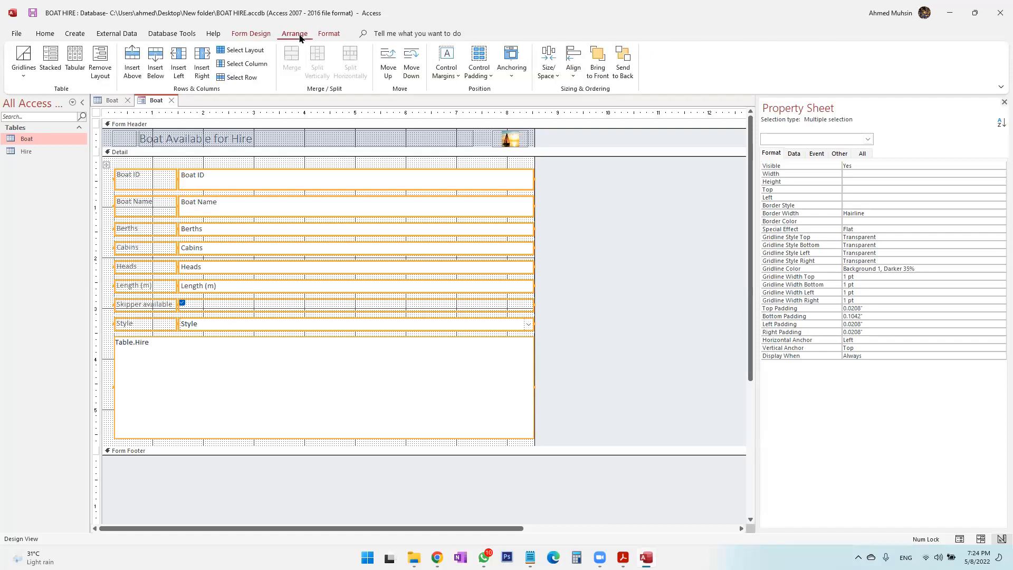
pyautogui.click(104, 77)
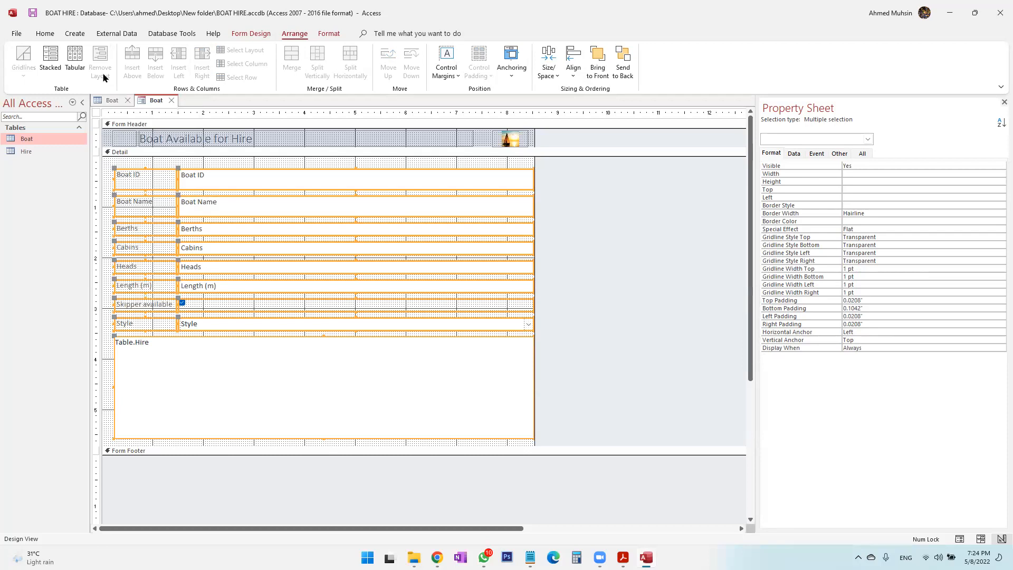
pyautogui.click(622, 193)
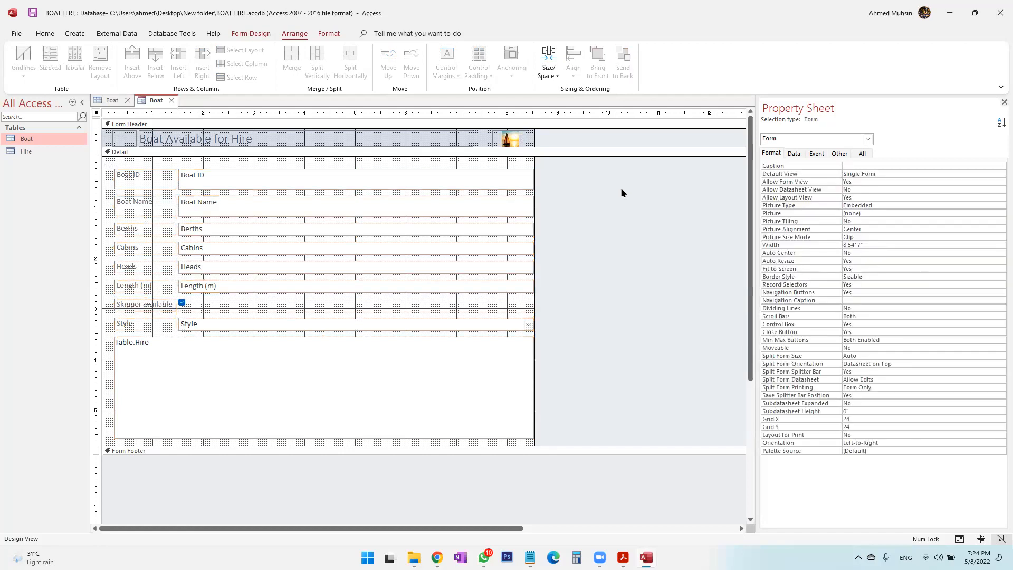
# Set the Boat ID text box width to 3 cm.
pyautogui.click(506, 185)
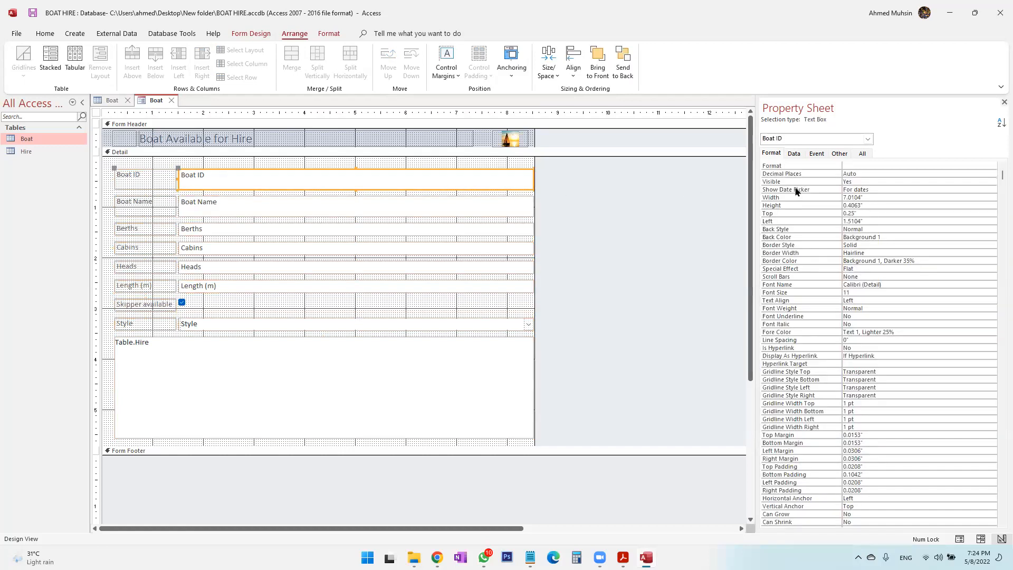
pyautogui.moveTo(860, 198); pyautogui.dragTo(834, 203)
pyautogui.write('3cm')
pyautogui.press('Return')
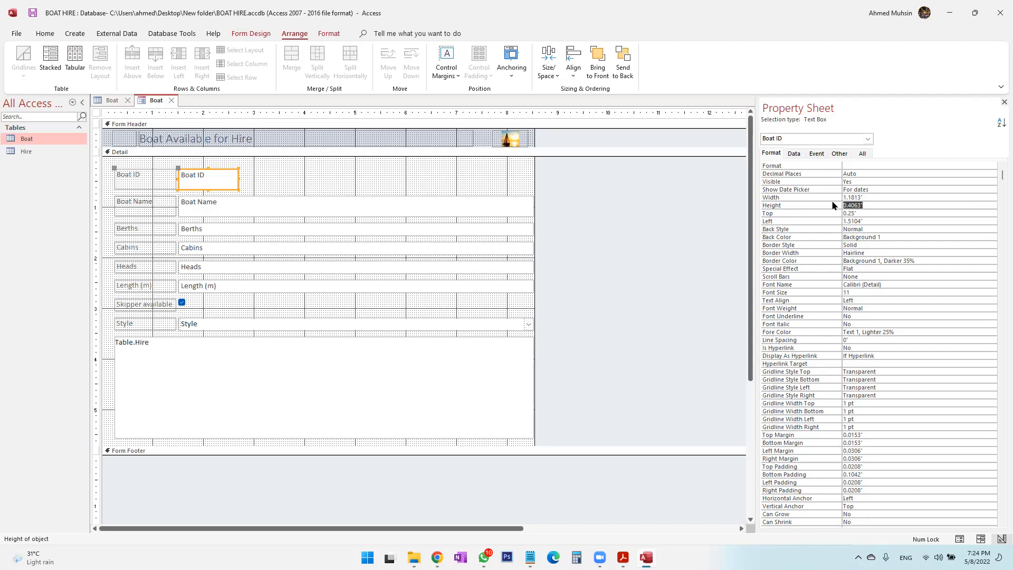
# Check the required Length (m) field width in the practical paper and set that text box's width to 2 cm in Access.
pyautogui.hotkey('alt', 'Tab')
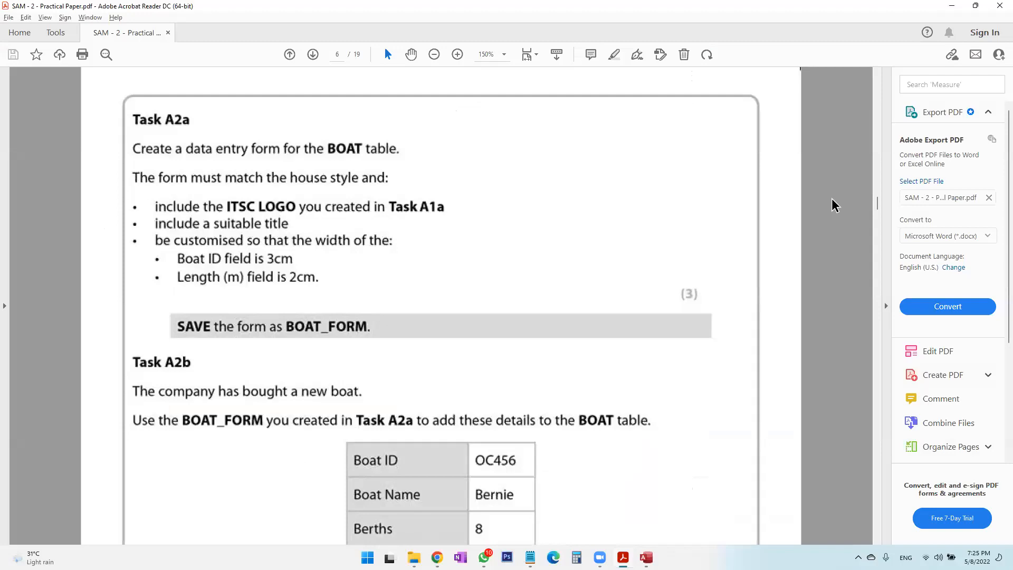
pyautogui.hotkey('alt', 'Tab')
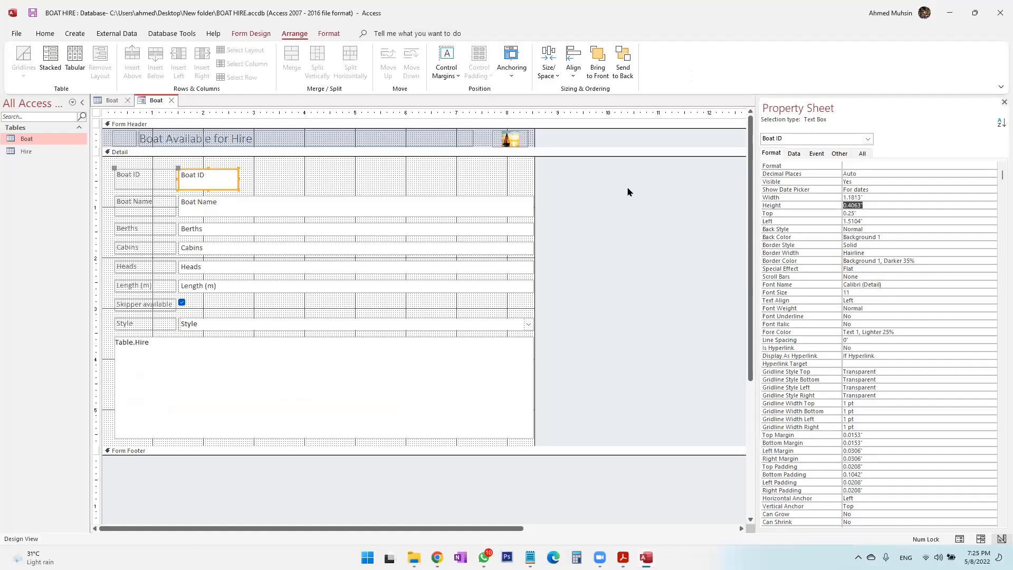
pyautogui.click(348, 281)
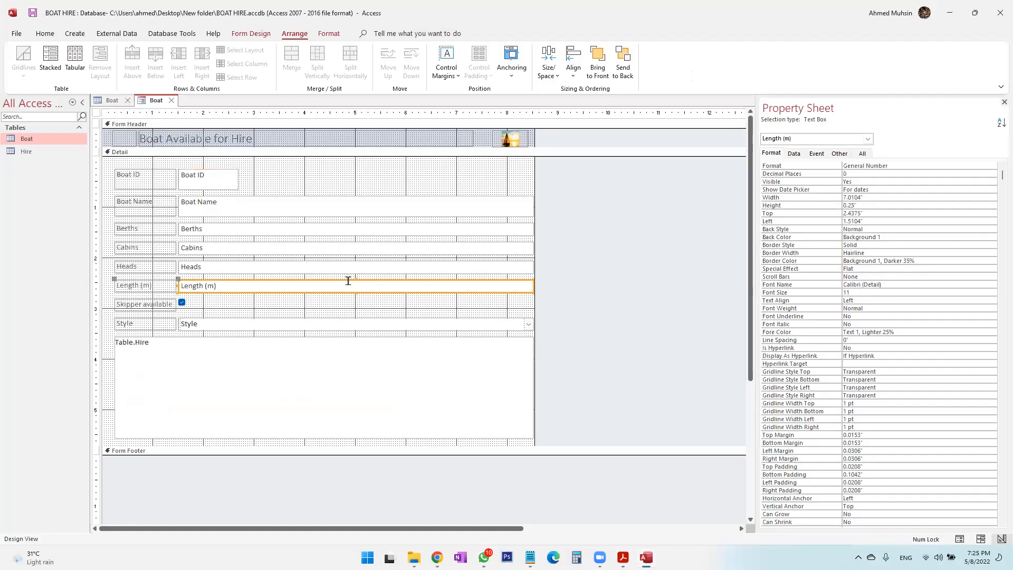
pyautogui.click(863, 200)
pyautogui.click(826, 200)
pyautogui.write('2cm')
pyautogui.press('Return')
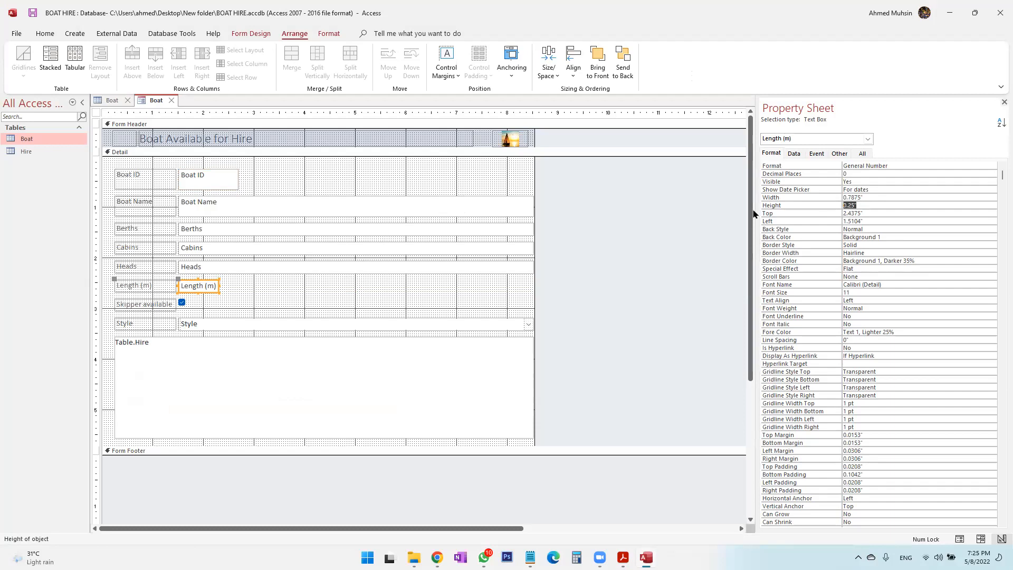
pyautogui.click(637, 189)
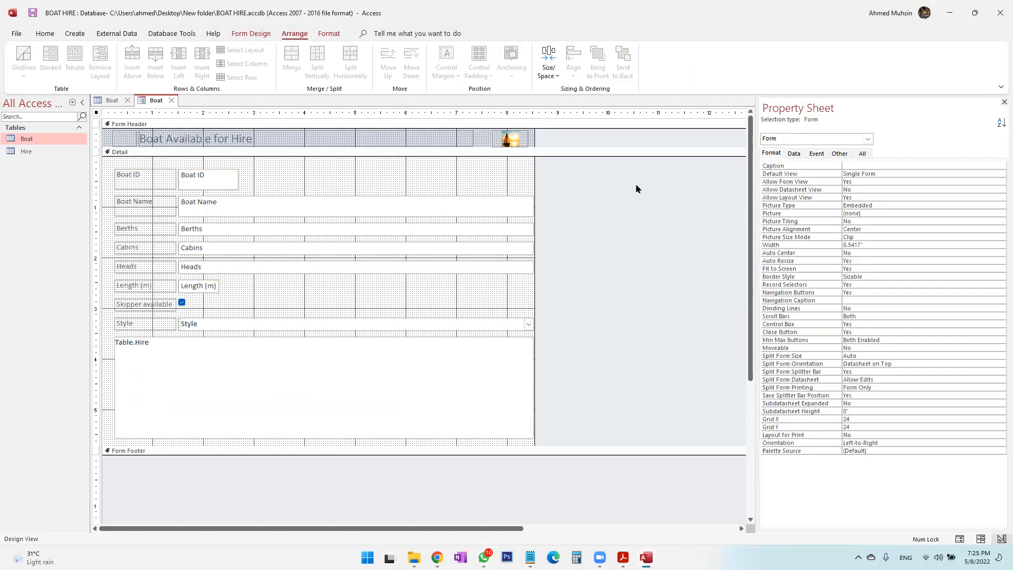
# Check the new boat details for Task A2b in the practical paper and return to the form in Access.
pyautogui.hotkey('alt', 'Tab')
pyautogui.scroll(-3, 453, 389)
pyautogui.scroll(-3, 453, 389)
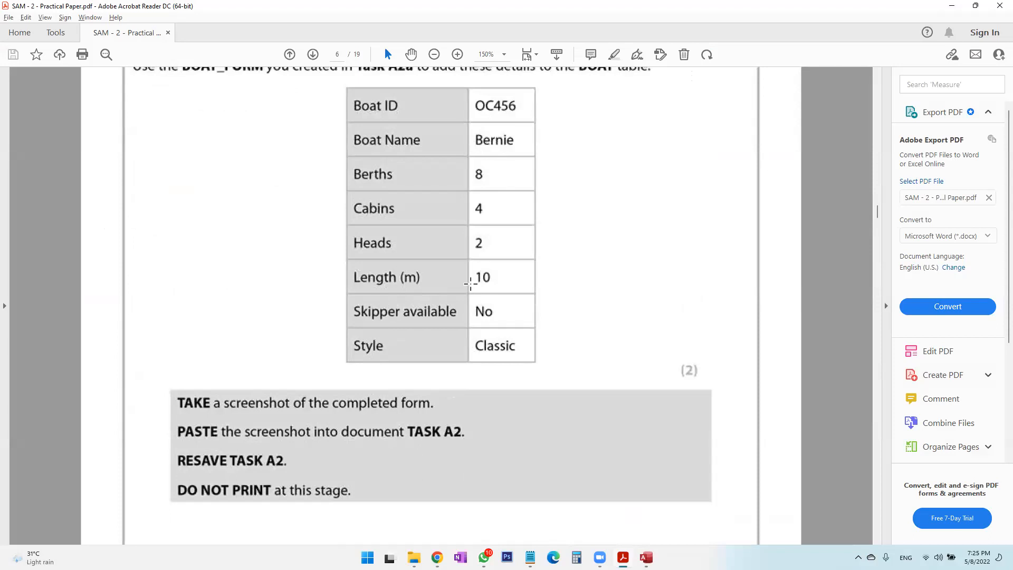
pyautogui.hotkey('alt', 'Tab')
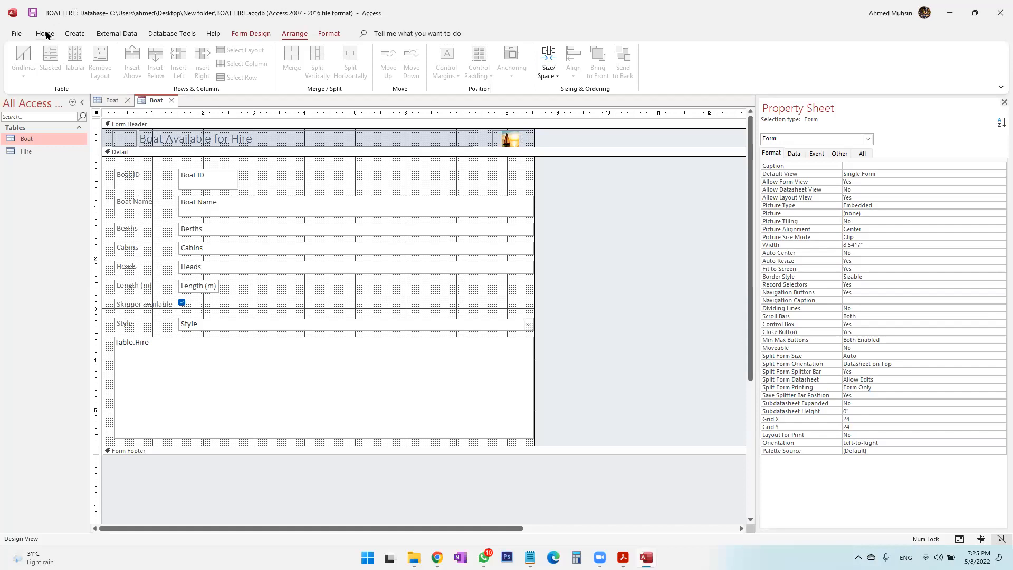
# Switch the Boat form to Form View and go to a new blank record.
pyautogui.click(44, 33)
pyautogui.click(58, 81)
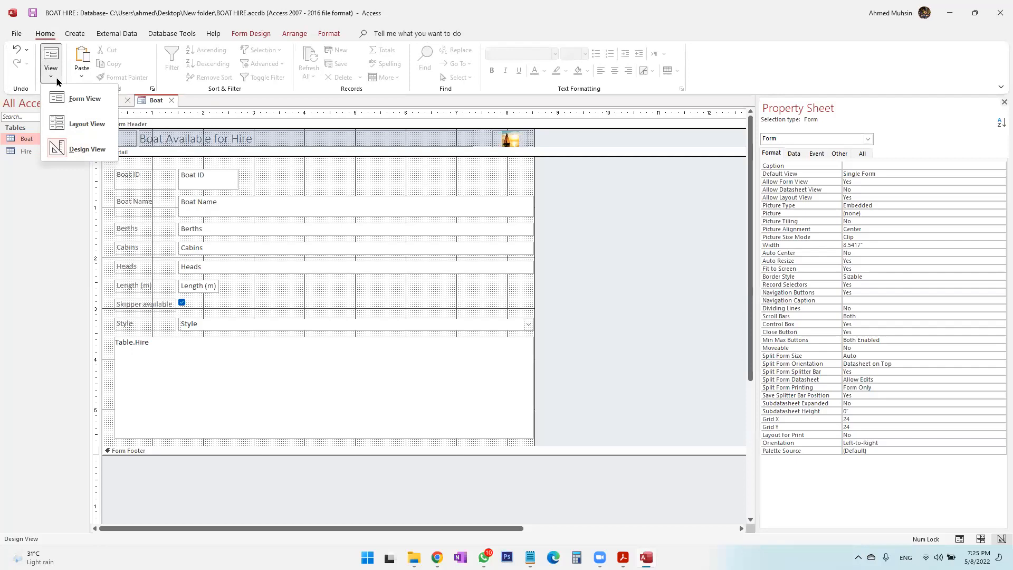
pyautogui.click(75, 107)
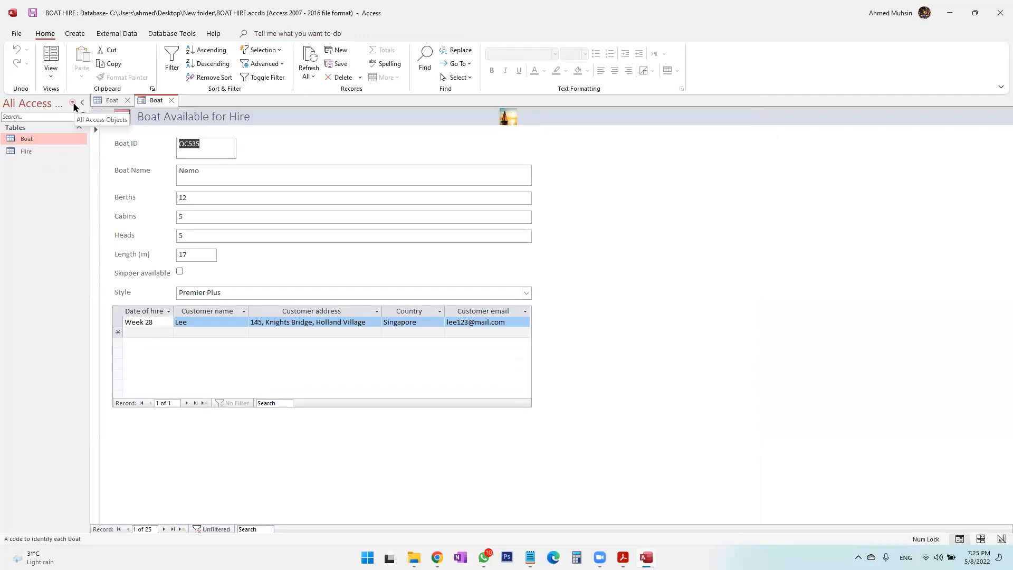
pyautogui.click(182, 530)
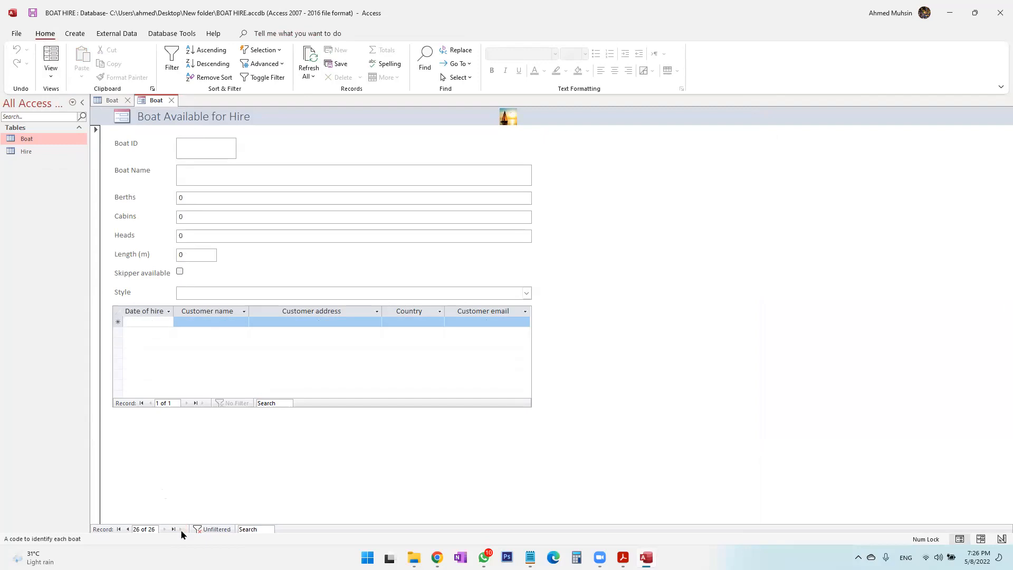
# Enter the new record's Boat ID OC456, Boat Name Bernie, Berths 8 and Cabins 4, following the practical paper.
pyautogui.hotkey('alt', 'Tab')
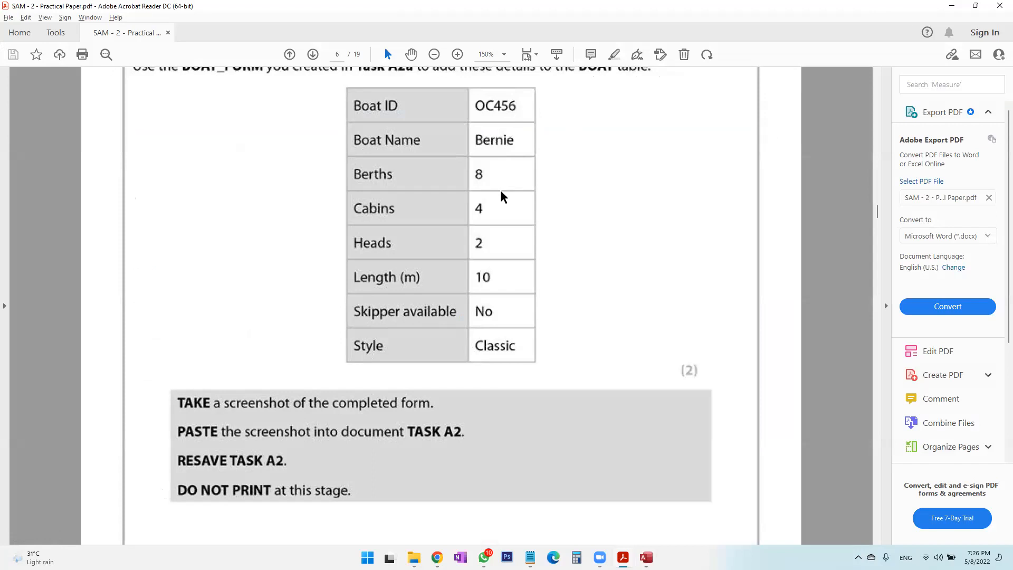
pyautogui.hotkey('alt', 'Tab')
pyautogui.write('OC456')
pyautogui.press('Tab')
pyautogui.write('Bernie')
pyautogui.press('Tab')
pyautogui.hotkey('alt', 'Tab')
pyautogui.hotkey('alt', 'Tab')
pyautogui.write('8')
pyautogui.press('Tab')
pyautogui.write('4')
pyautogui.press('Tab')
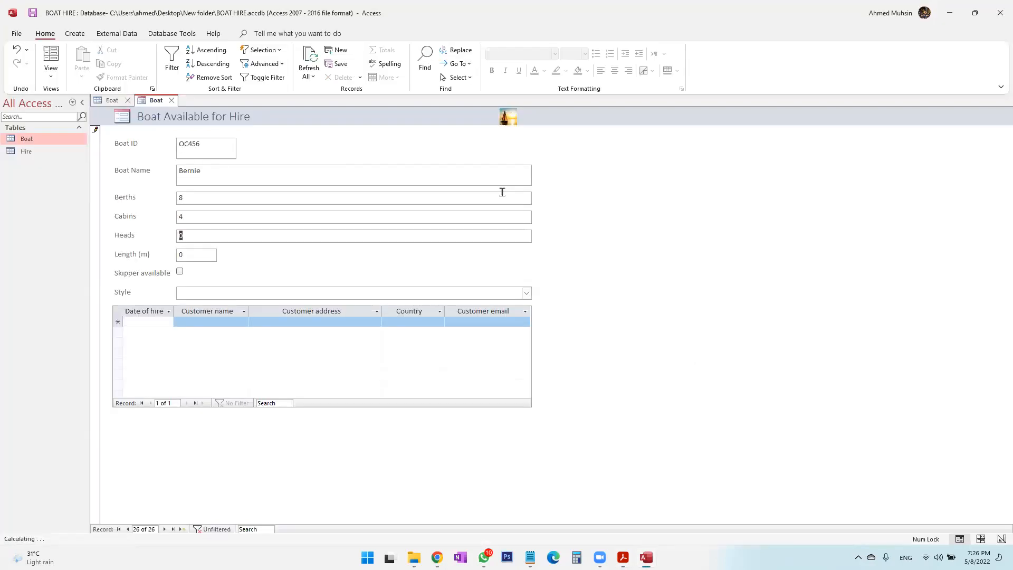
# Complete the new boat record with Heads 2, Length (m) 10 and Style Classic, leaving Skipper available unticked.
pyautogui.write('2')
pyautogui.press('Tab')
pyautogui.hotkey('alt', 'Tab')
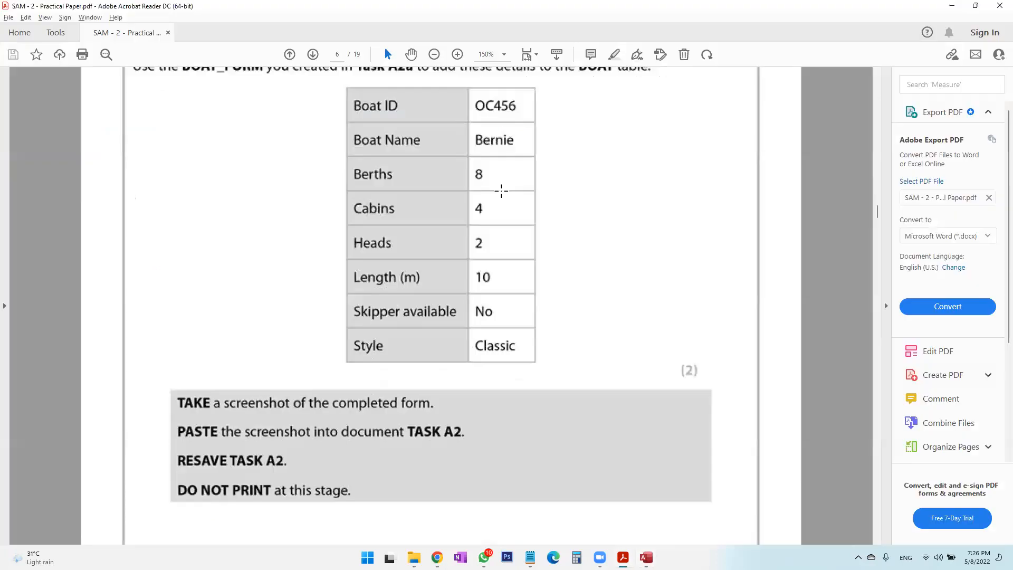
pyautogui.hotkey('alt', 'Tab')
pyautogui.write('10')
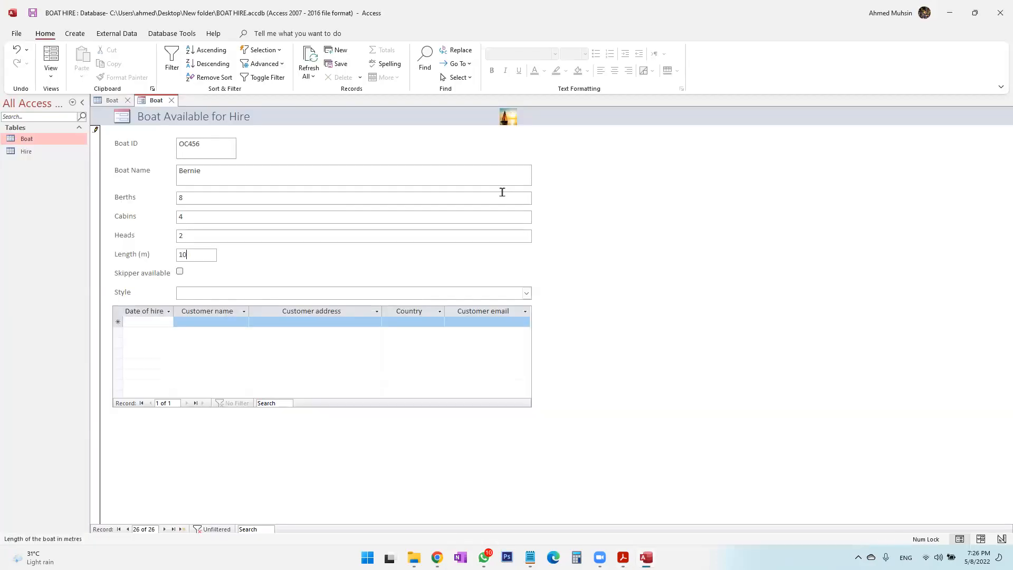
pyautogui.click(240, 290)
pyautogui.write('Classic')
pyautogui.press('Tab')
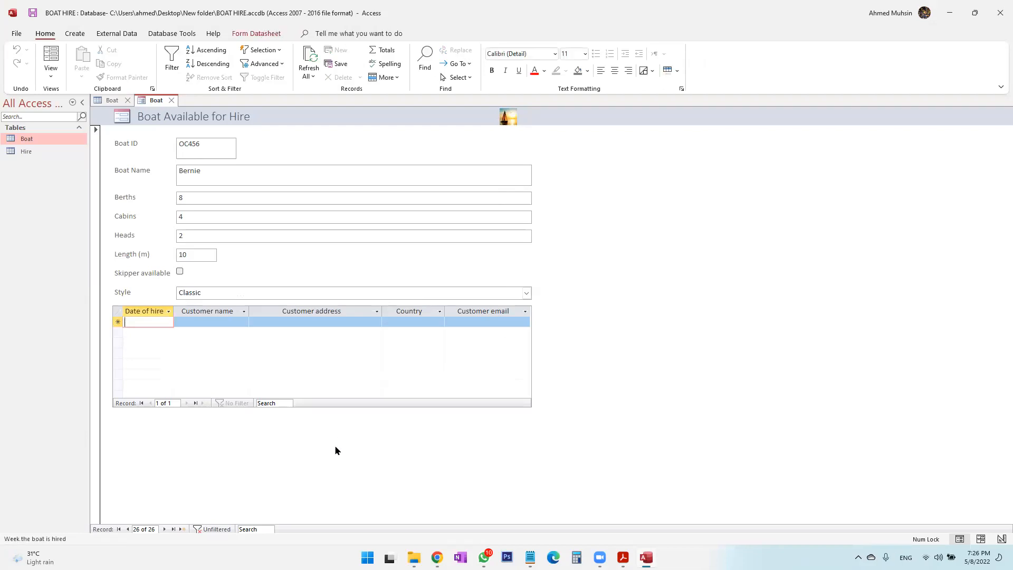
# Save the customised boat form under the name Boat_Form.
pyautogui.click(33, 13)
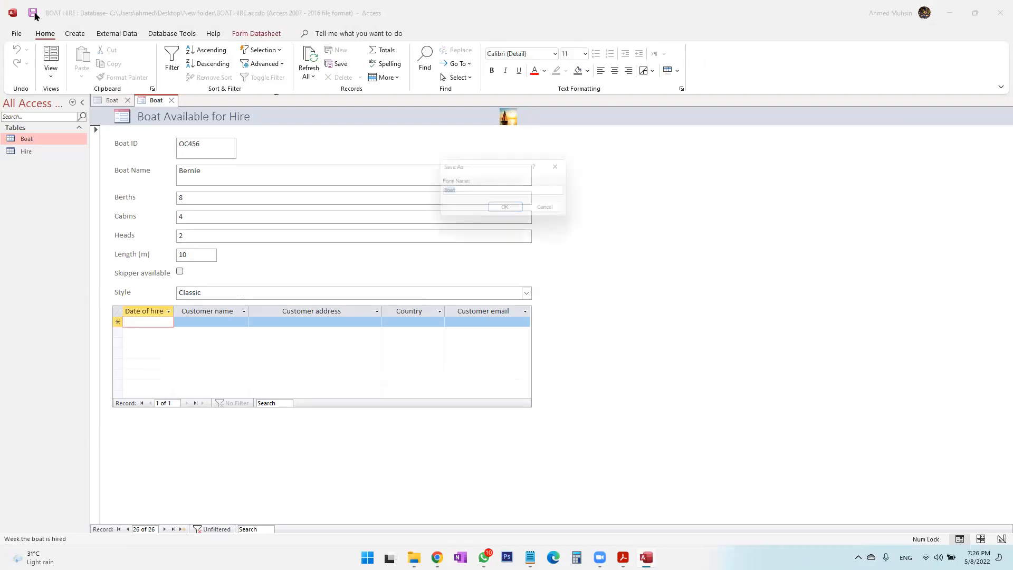
pyautogui.press('Right')
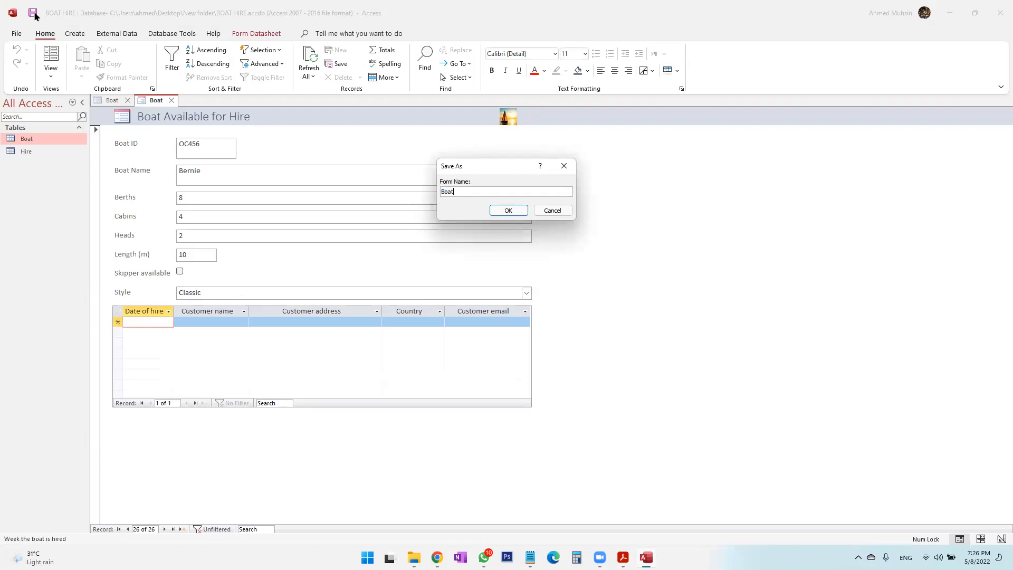
pyautogui.write('_Form')
pyautogui.press('Return')
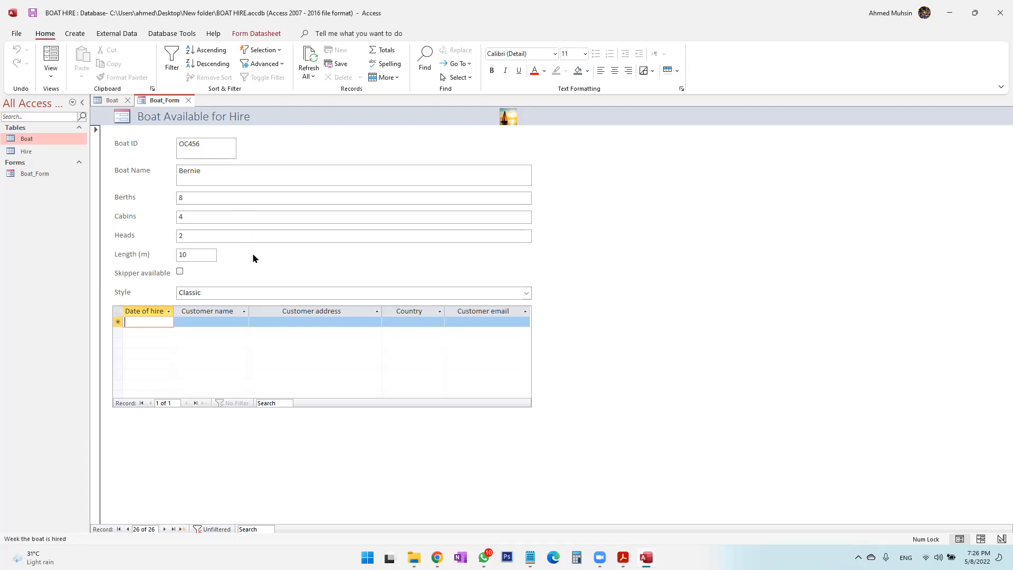
# Open the Boat table and refresh its records to check for the newly added boat.
pyautogui.doubleClick(65, 141)
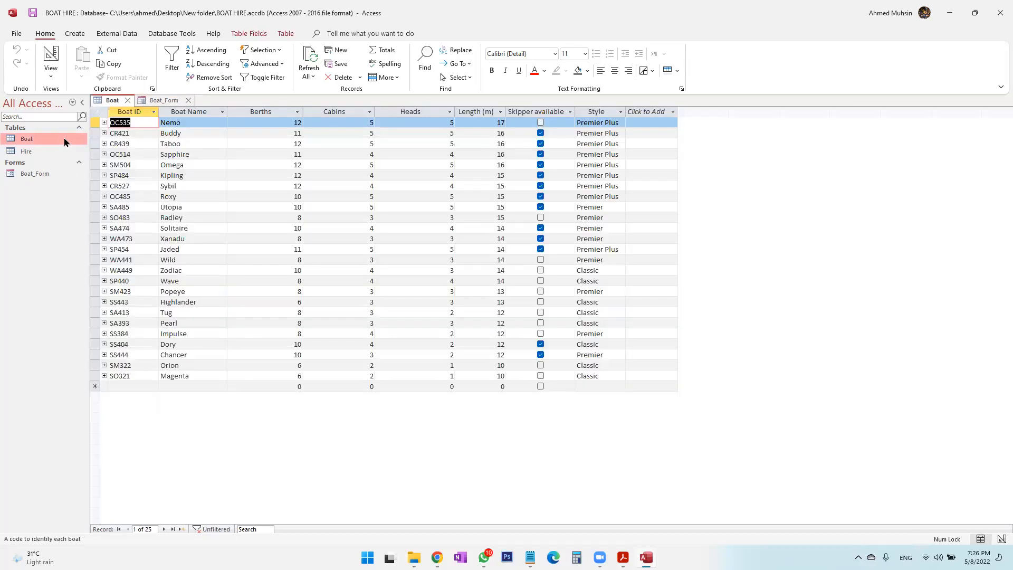
pyautogui.click(210, 112)
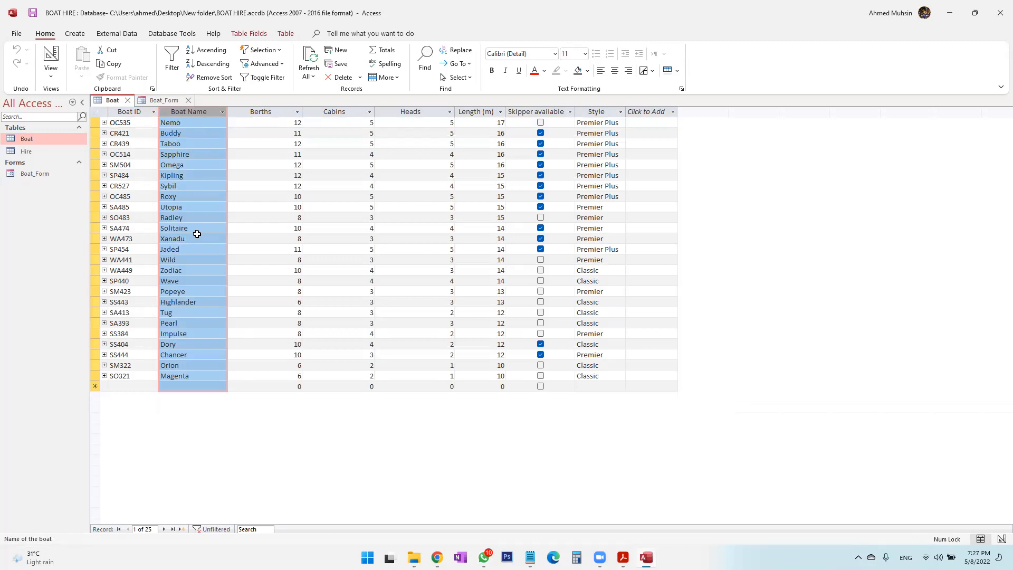
pyautogui.click(312, 60)
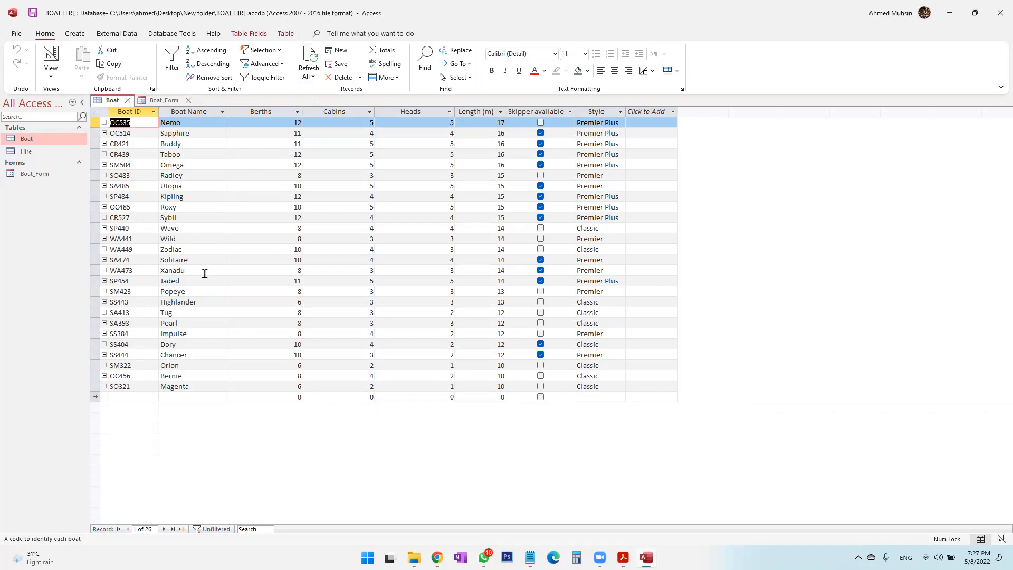
pyautogui.click(312, 61)
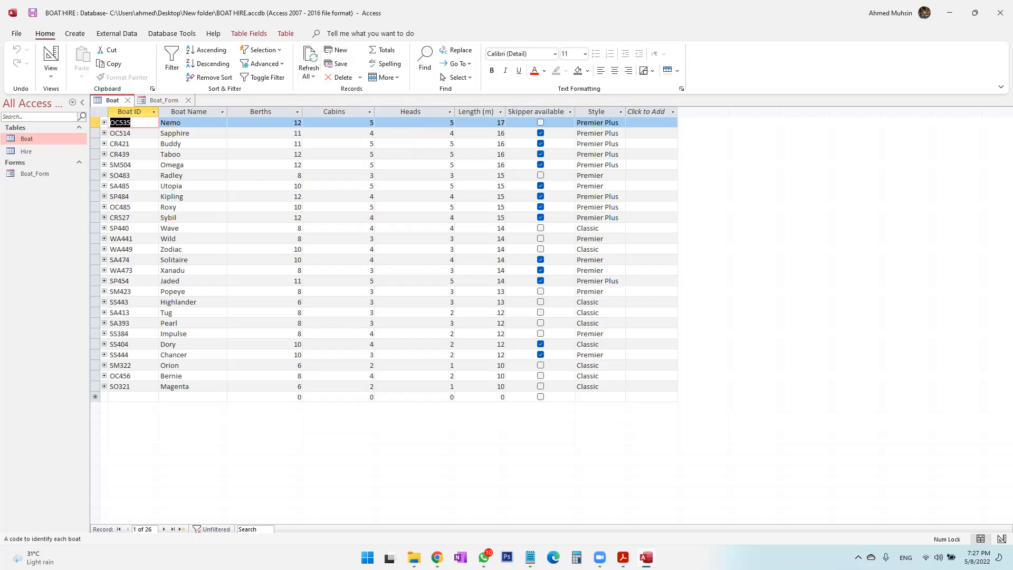
# Switch to the practical paper in Acrobat Reader and read the requirements of Task A2c and the Task A2d query.
pyautogui.click(623, 557)
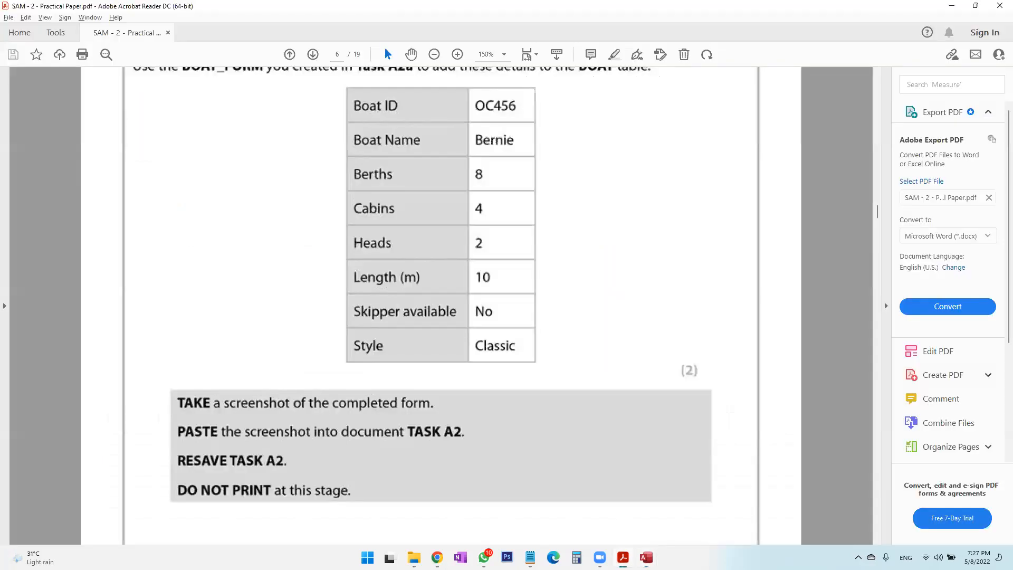
pyautogui.scroll(-5, 385, 348)
pyautogui.scroll(-5, 384, 352)
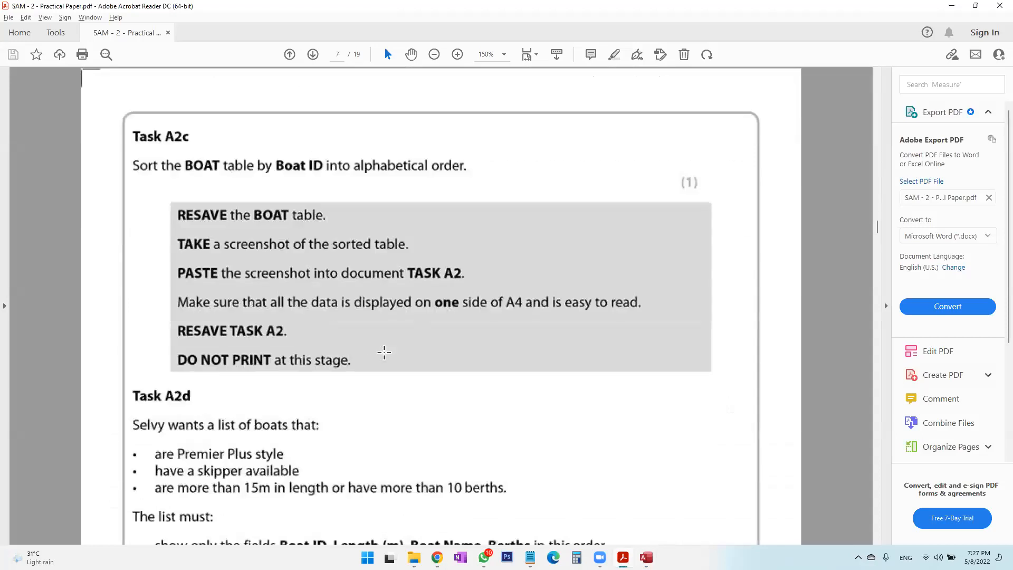
pyautogui.scroll(-1, 384, 352)
pyautogui.moveTo(131, 354); pyautogui.dragTo(528, 447)
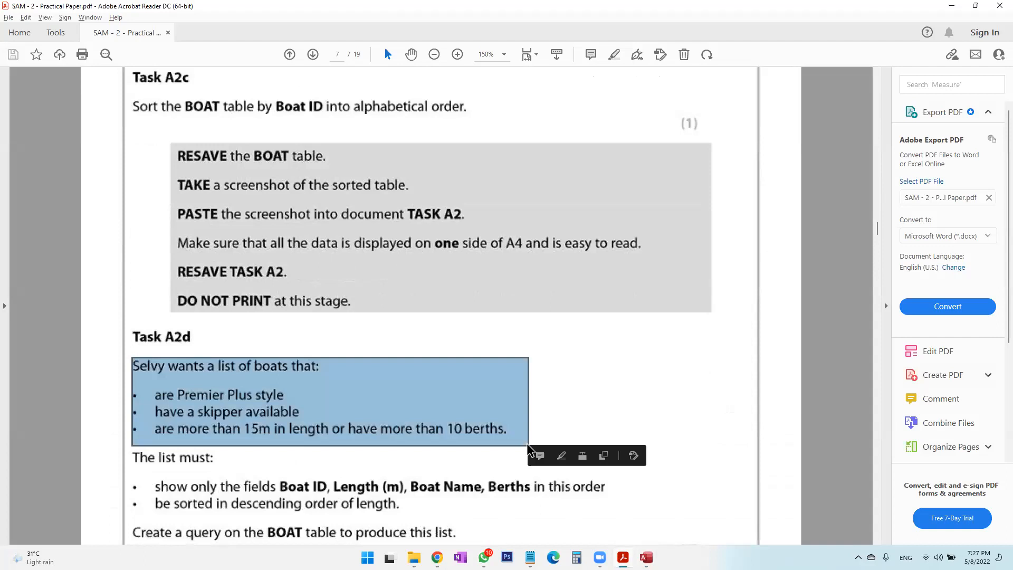
pyautogui.click(452, 348)
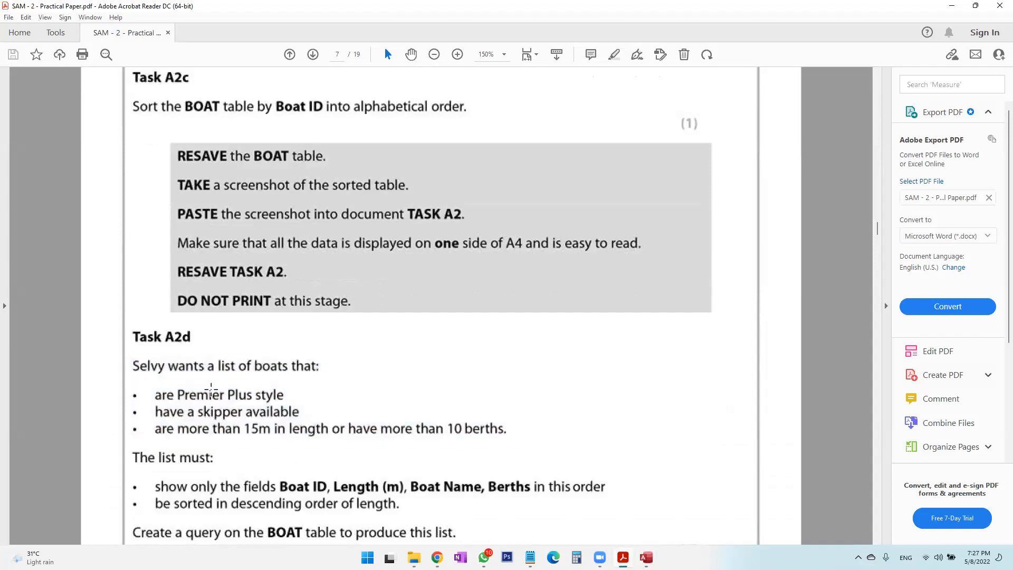
pyautogui.scroll(-3, 309, 367)
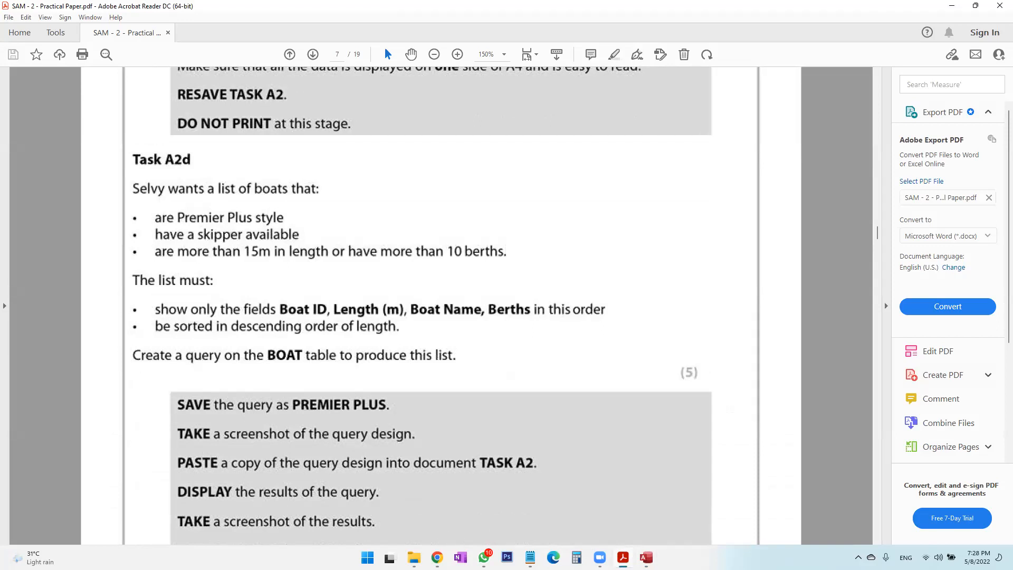
# Return to Access, create a query in Design View on the Boat table and enlarge its field list to fit all fields.
pyautogui.click(646, 557)
pyautogui.click(85, 34)
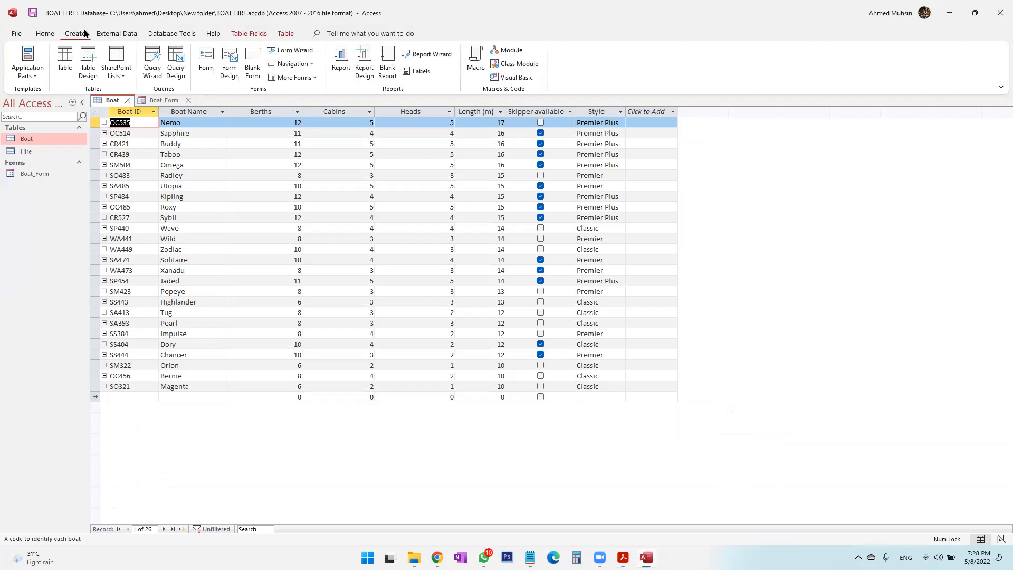
pyautogui.click(180, 74)
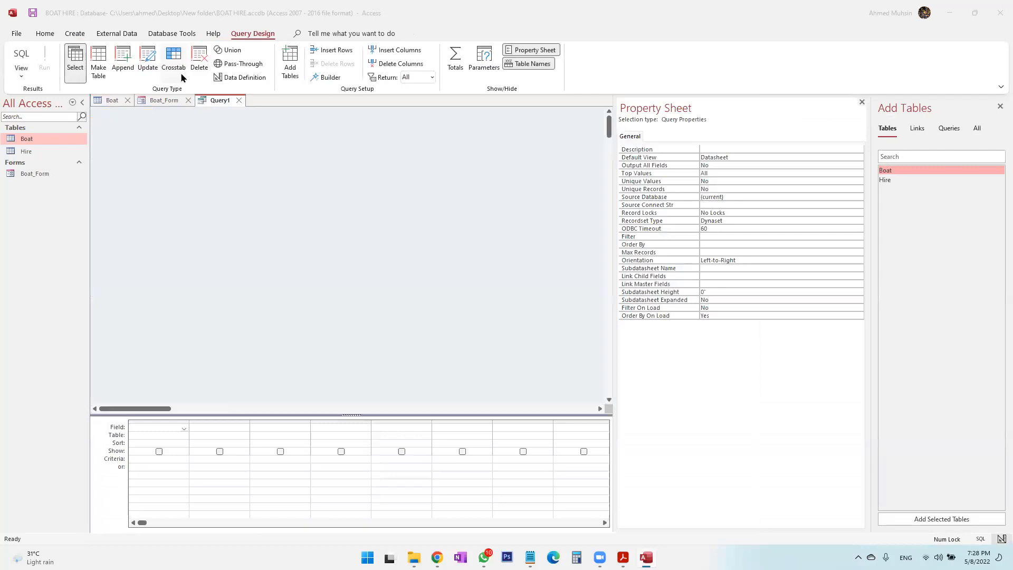
pyautogui.hotkey('alt', 'Tab')
pyautogui.moveTo(266, 350); pyautogui.dragTo(303, 356)
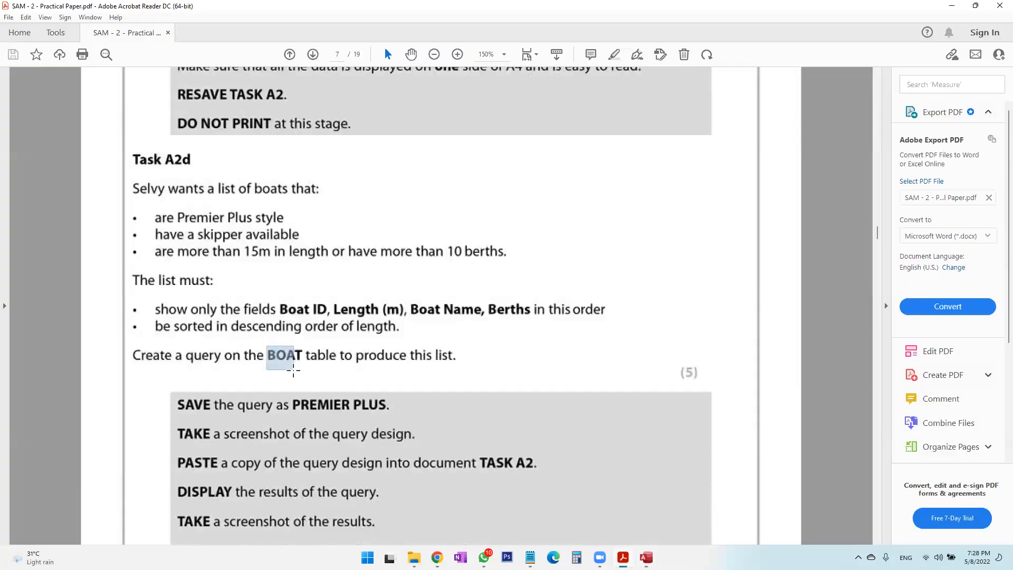
pyautogui.hotkey('alt', 'Tab')
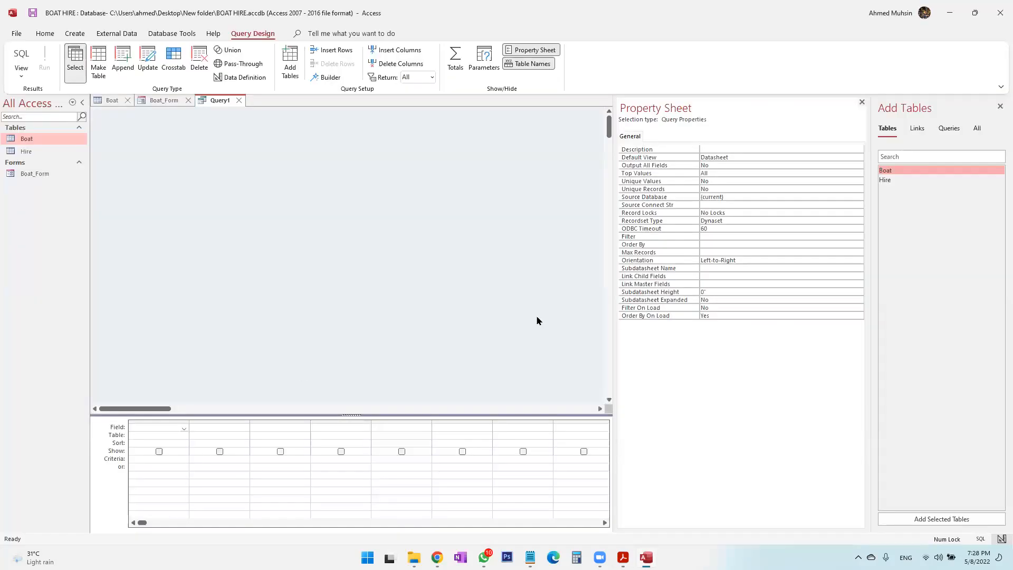
pyautogui.doubleClick(901, 172)
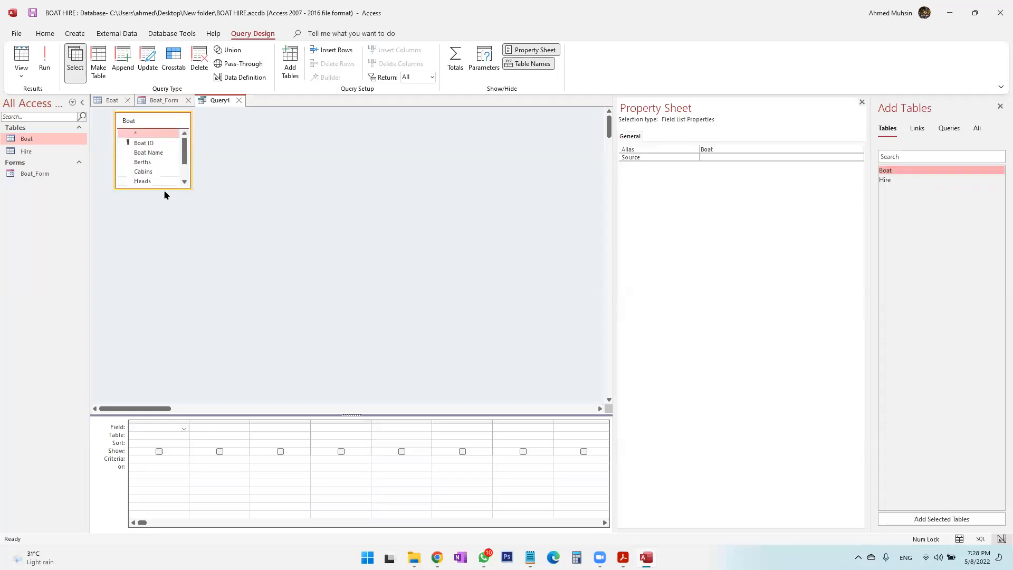
pyautogui.moveTo(165, 188); pyautogui.dragTo(168, 294)
# Add the fields Boat ID, Length (m), Boat Name and Berths to the query in the order given in the practical paper.
pyautogui.hotkey('alt', 'Tab')
pyautogui.hotkey('alt', 'Tab')
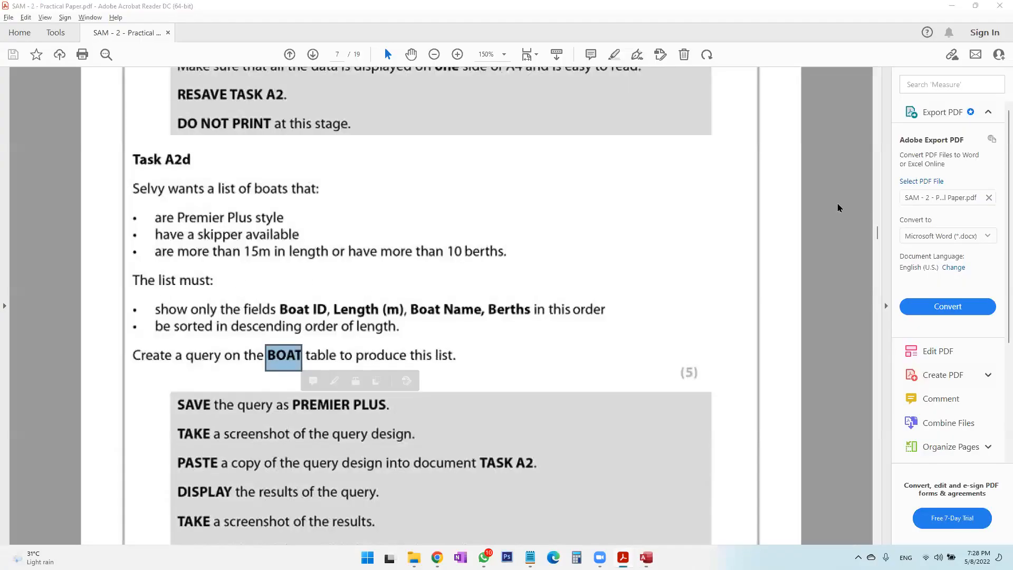
pyautogui.hotkey('alt', 'Tab')
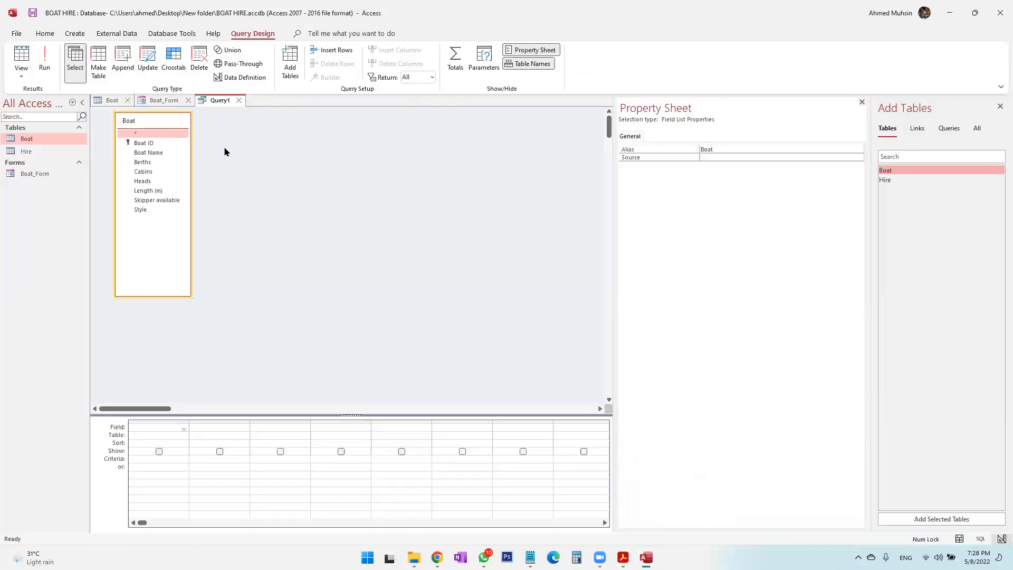
pyautogui.doubleClick(148, 143)
pyautogui.hotkey('alt', 'Tab')
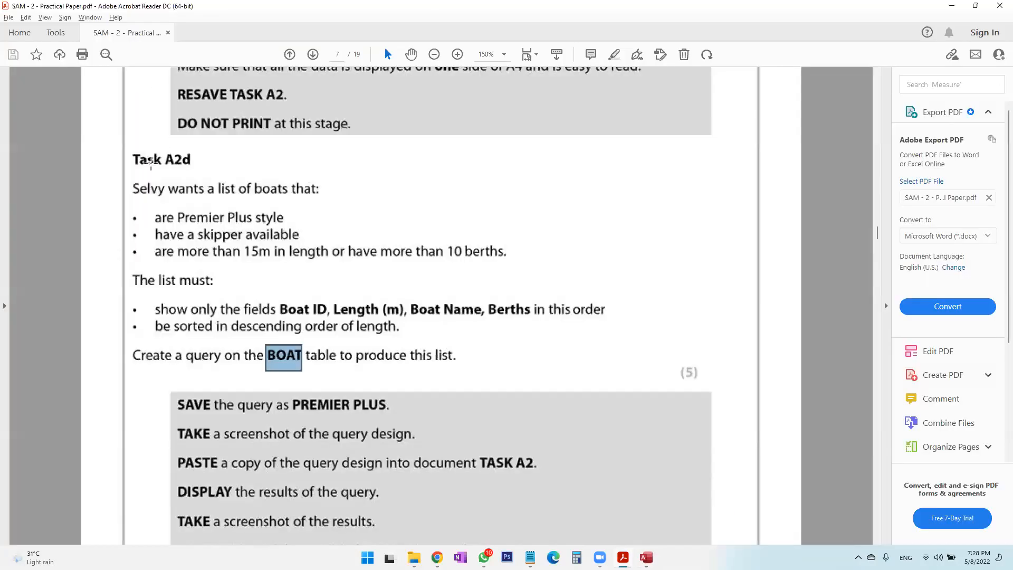
pyautogui.hotkey('alt', 'Tab')
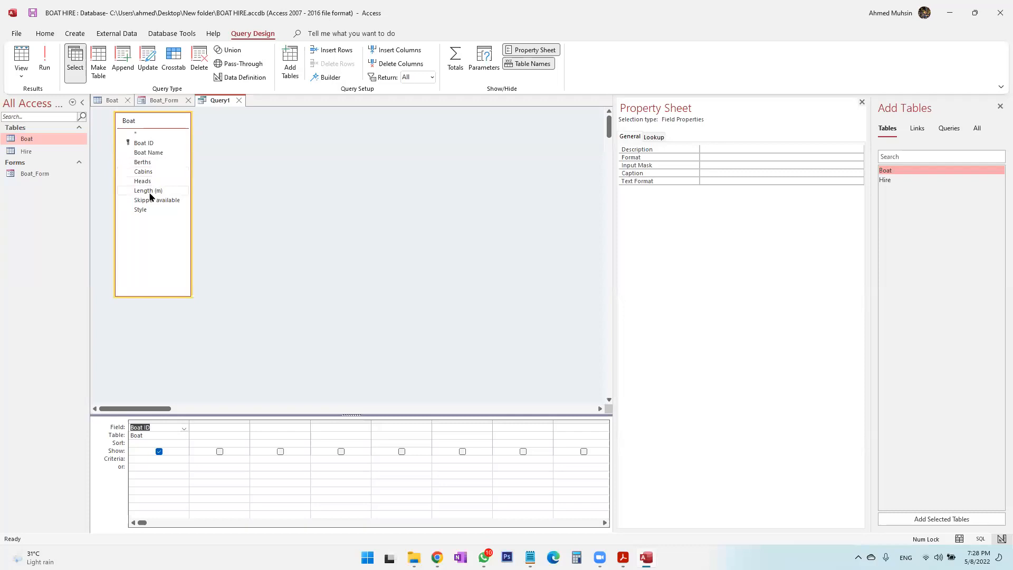
pyautogui.doubleClick(150, 193)
pyautogui.doubleClick(154, 155)
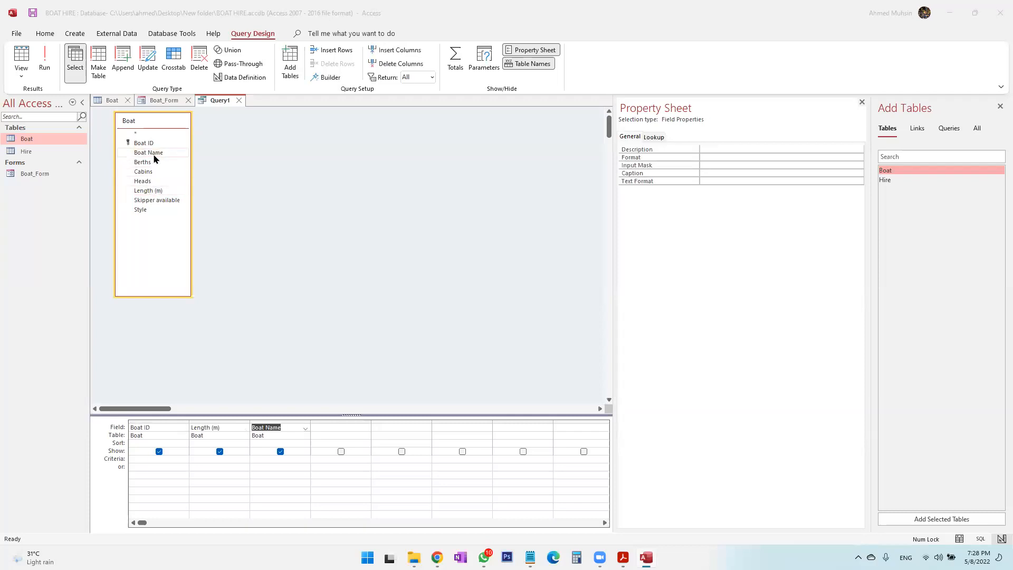
pyautogui.hotkey('alt', 'Tab')
pyautogui.hotkey('alt', 'Tab')
pyautogui.doubleClick(150, 164)
pyautogui.click(349, 281)
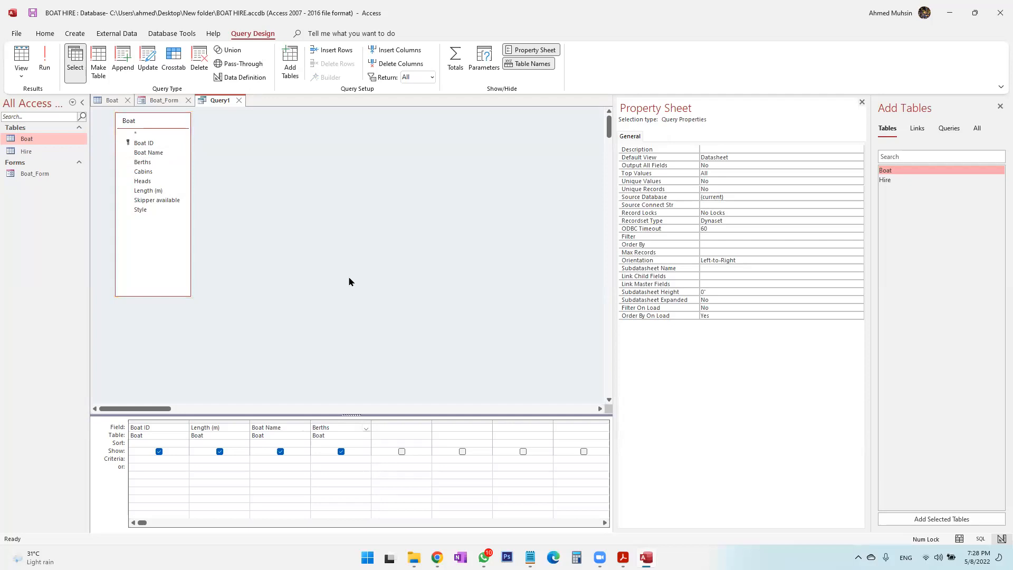
# Check the Task A2d conditions in the practical paper and add the Style field to the query after Berths.
pyautogui.hotkey('alt', 'Tab')
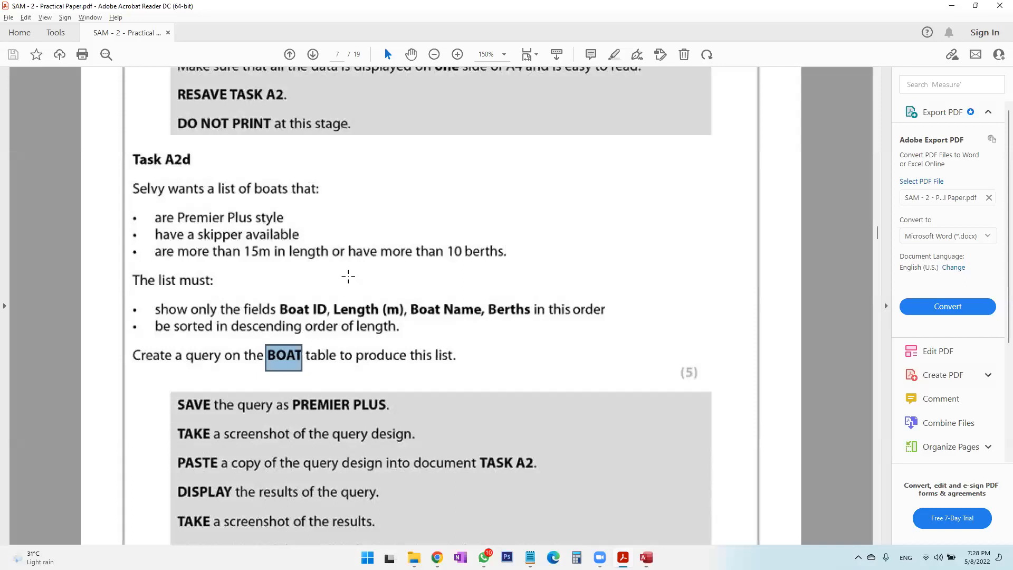
pyautogui.hotkey('alt', 'Tab')
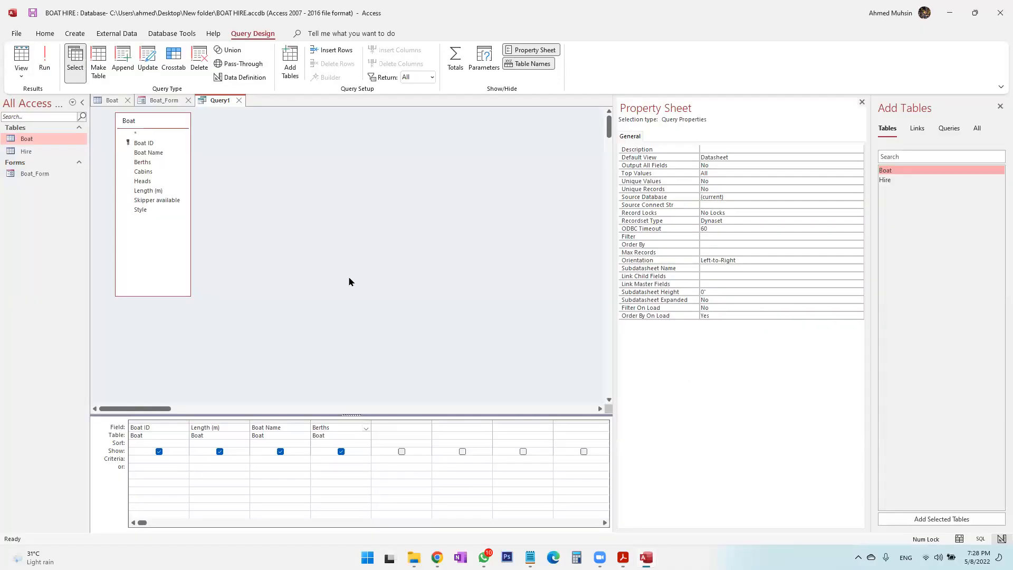
pyautogui.click(387, 428)
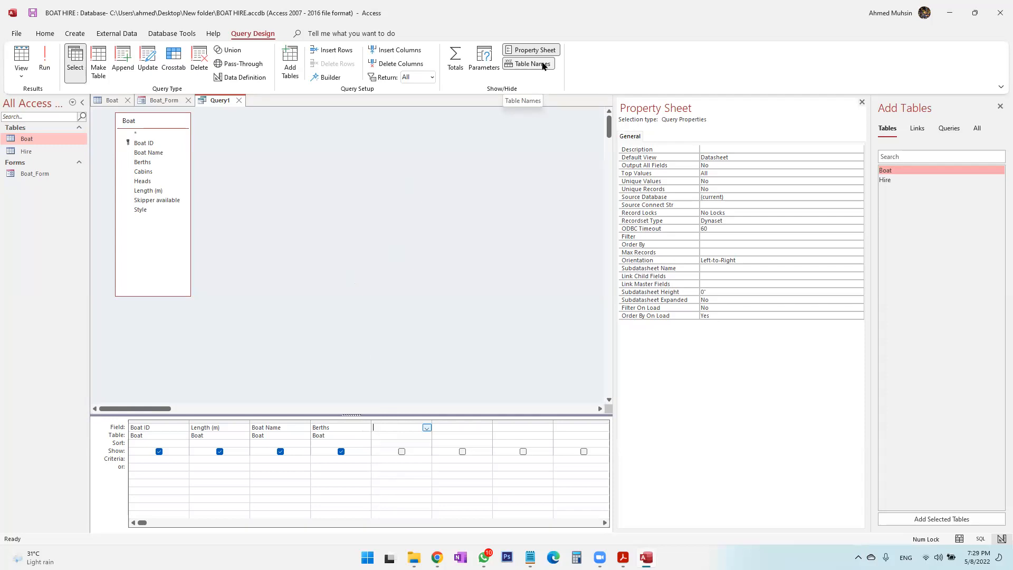
pyautogui.hotkey('alt', 'Tab')
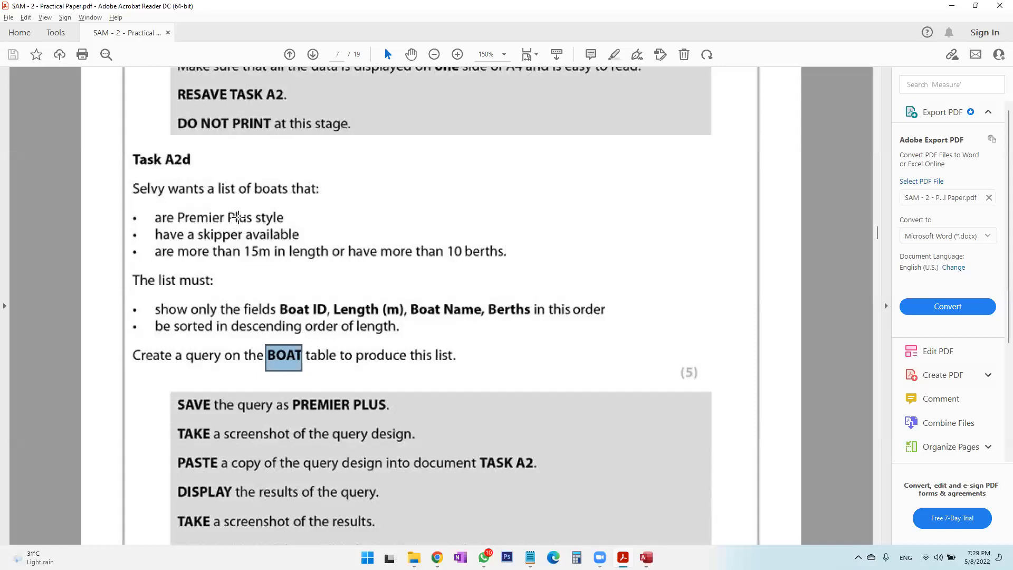
pyautogui.hotkey('alt', 'Tab')
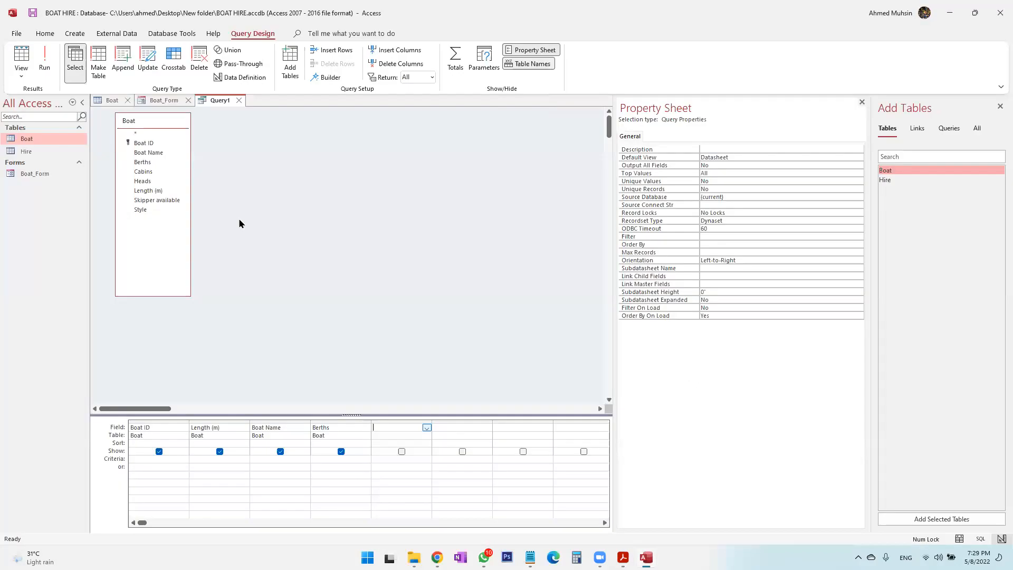
pyautogui.doubleClick(160, 209)
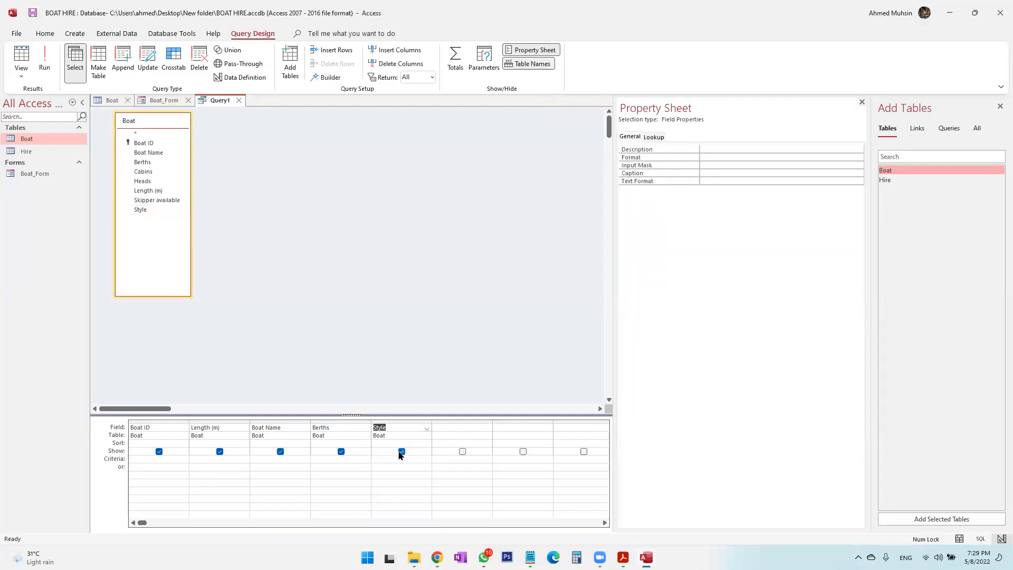
# Recheck which fields the list must show, hide Style from the query results and set its criterion to "Premier Plus".
pyautogui.hotkey('alt', 'Tab')
pyautogui.moveTo(372, 295); pyautogui.dragTo(536, 335)
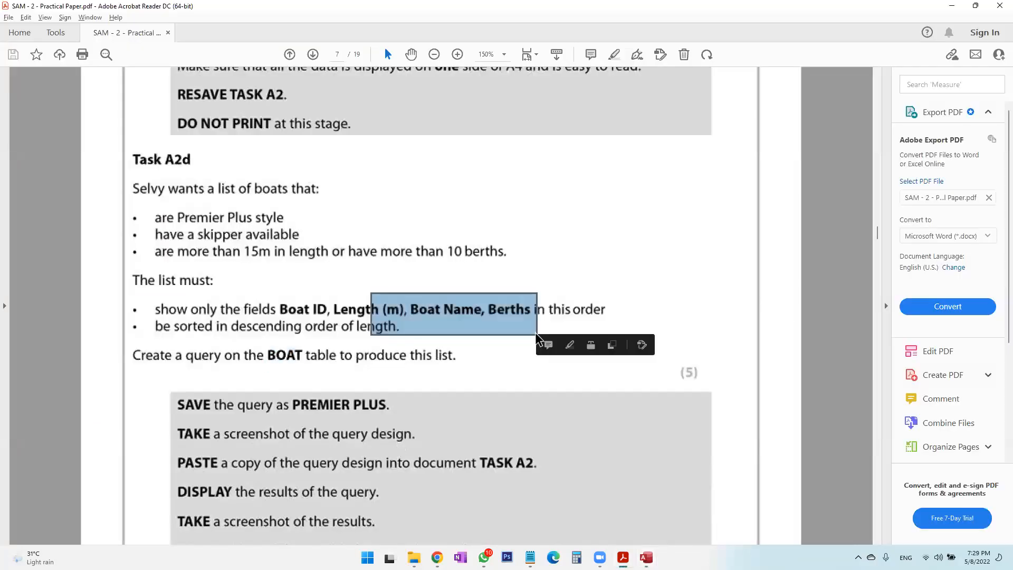
pyautogui.hotkey('alt', 'Tab')
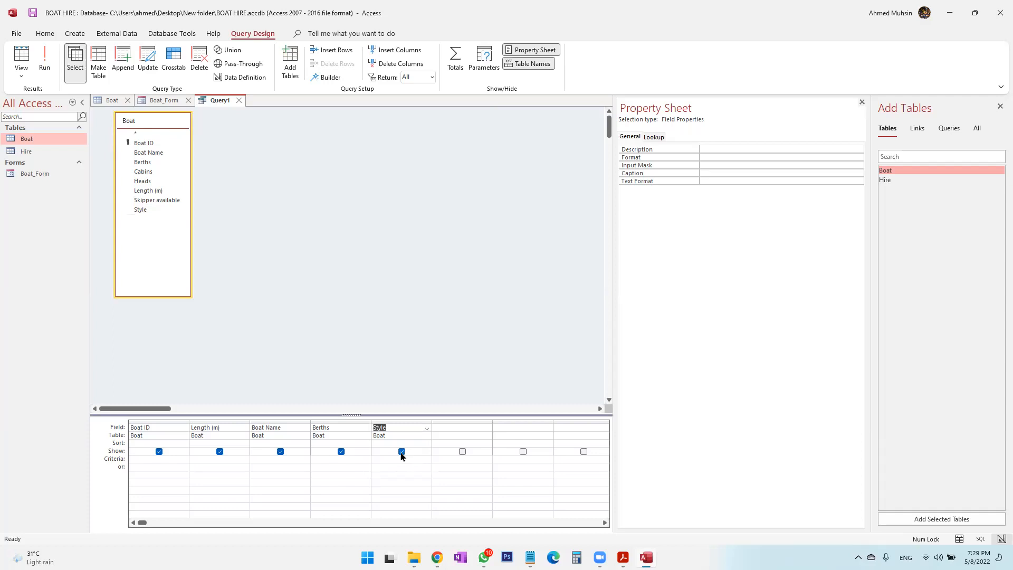
pyautogui.click(401, 453)
pyautogui.click(401, 460)
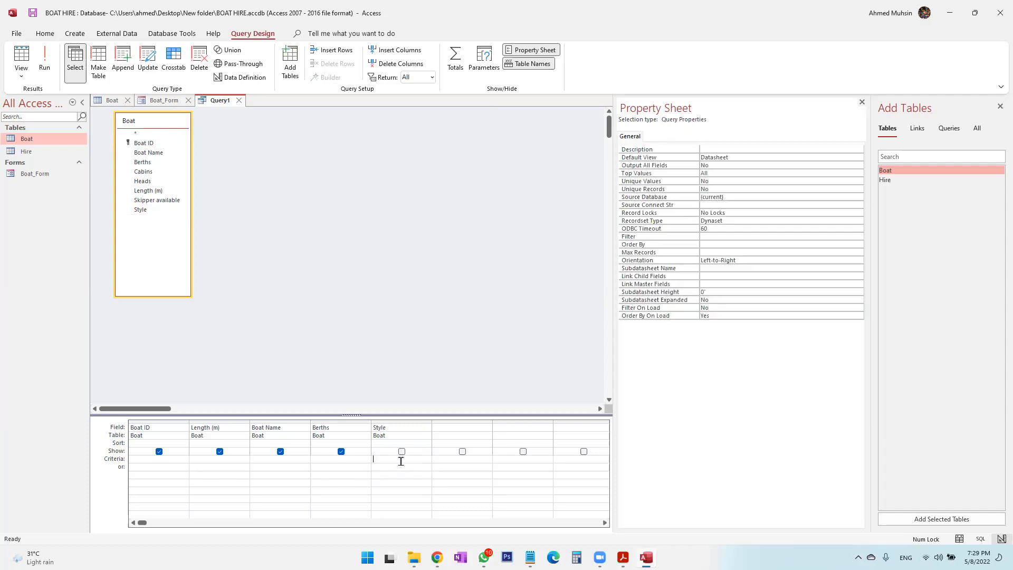
pyautogui.write('"Premier Pu')
# Add the Skipper available field to the query after checking the practical paper, and hide it from the results.
pyautogui.hotkey('alt', 'Tab')
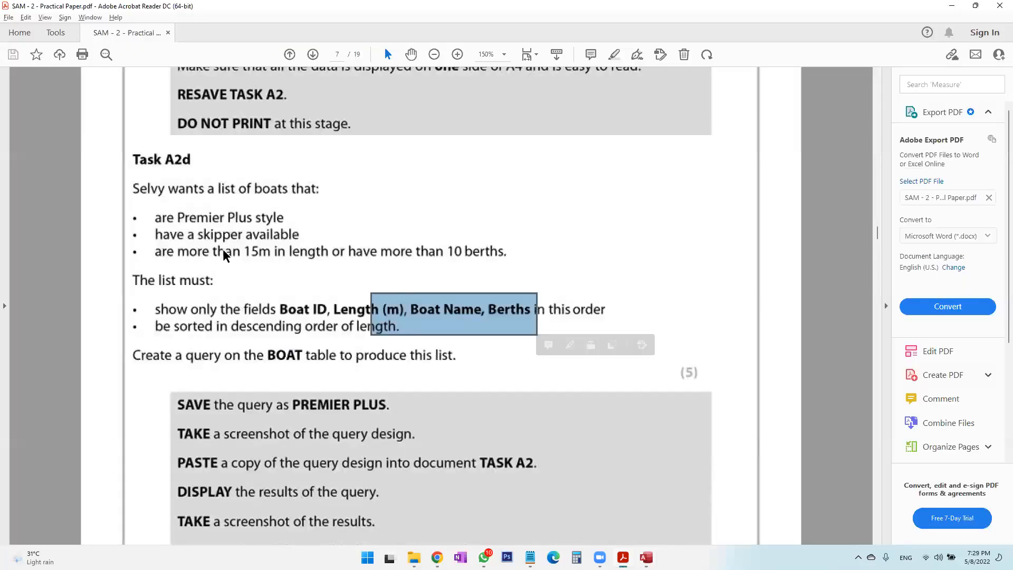
pyautogui.hotkey('alt', 'Tab')
pyautogui.doubleClick(164, 202)
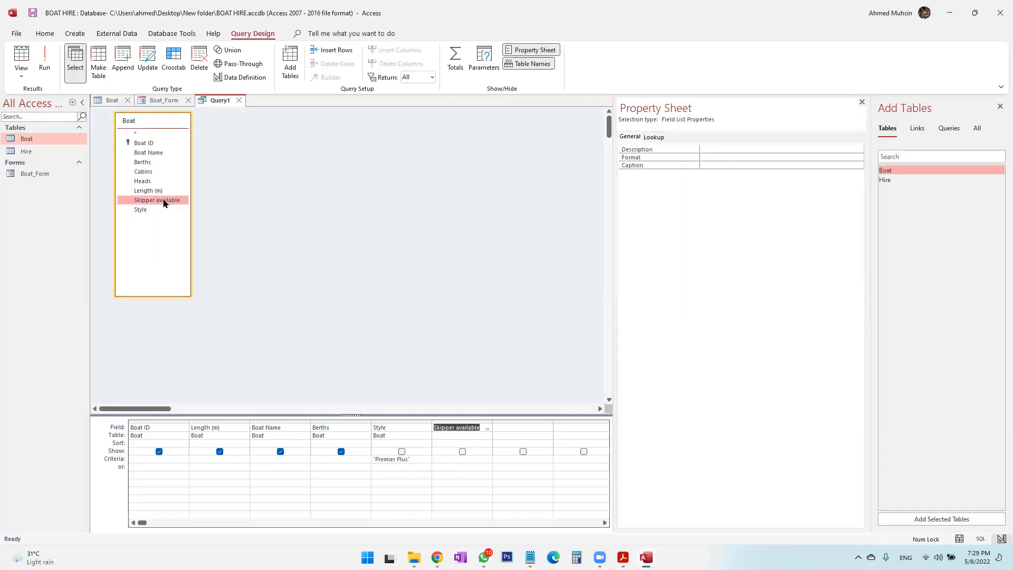
pyautogui.click(463, 452)
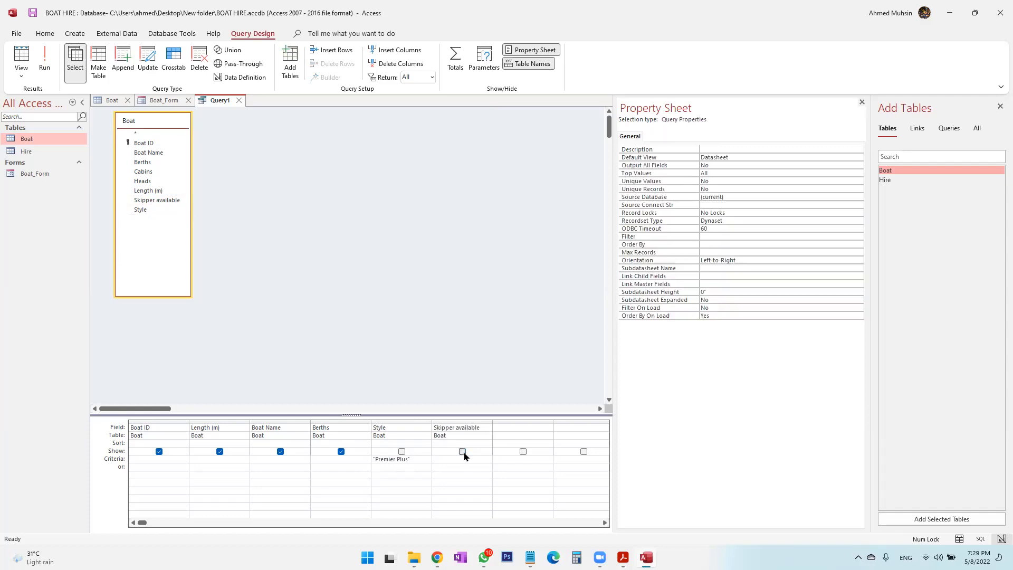
# Set the query criteria to Yes for Skipper available and >15 for Length (m), following the practical paper's conditions.
pyautogui.click(464, 459)
pyautogui.write('Yes')
pyautogui.hotkey('alt', 'Tab')
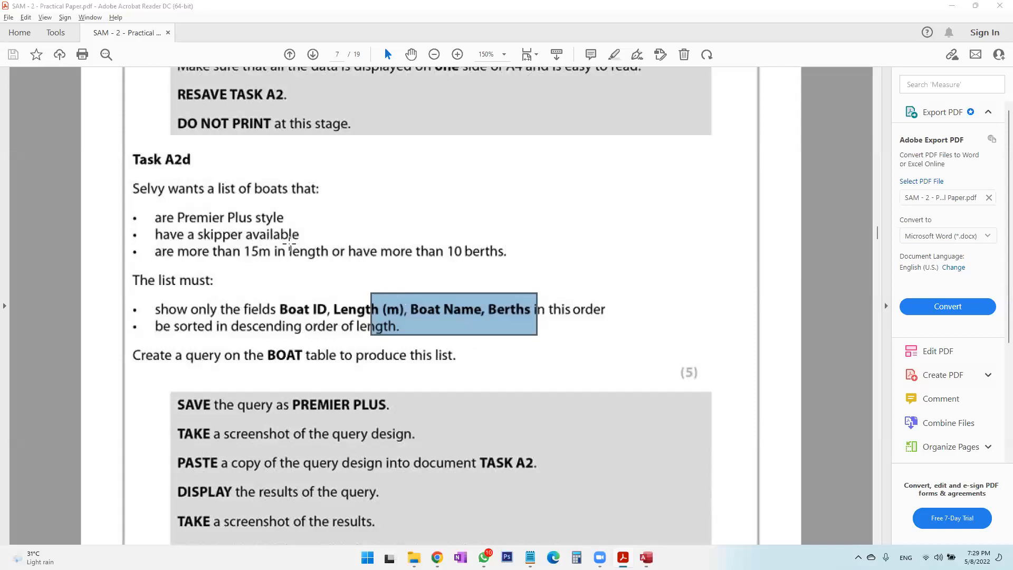
pyautogui.hotkey('alt', 'Tab')
pyautogui.click(231, 460)
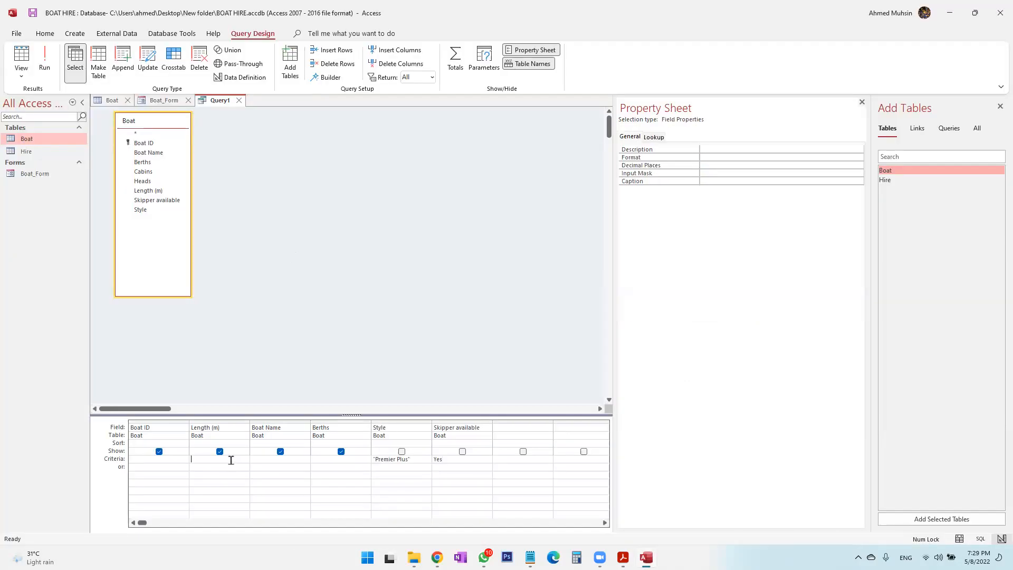
pyautogui.write('>15')
# Check the berths condition in the practical paper and enter >10 for Berths on the alternative "or" criteria row.
pyautogui.hotkey('alt', 'Tab')
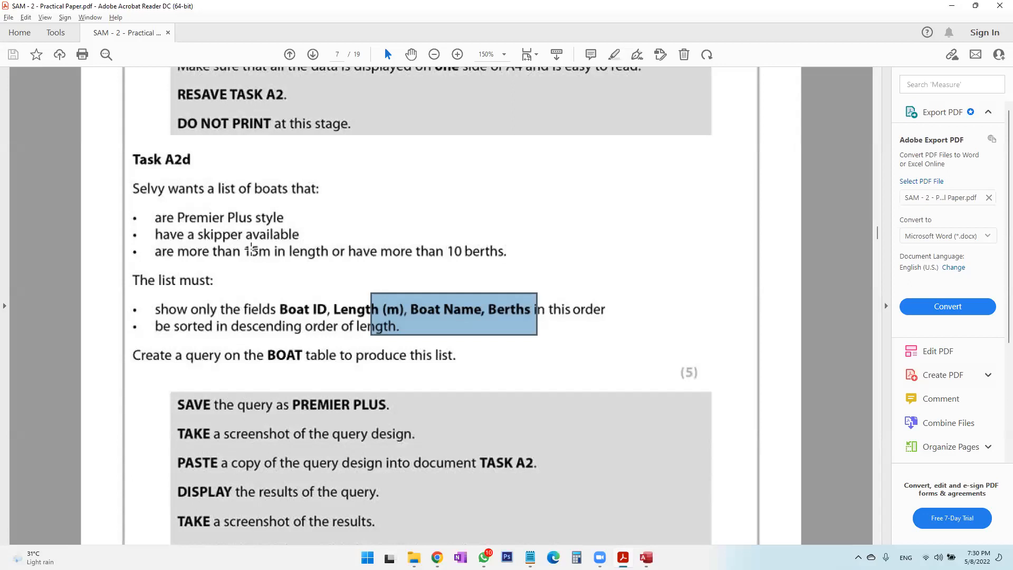
pyautogui.hotkey('alt', 'Tab')
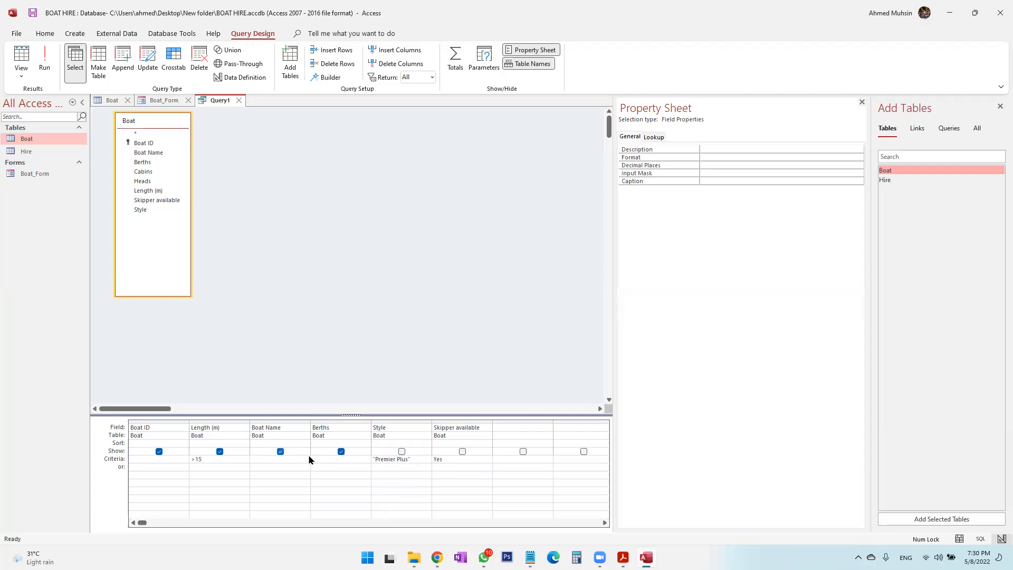
pyautogui.write('>10')
pyautogui.press('BackSpace')
pyautogui.press('BackSpace')
pyautogui.press('BackSpace')
pyautogui.write('>10')
# Reread the Task A2d conditions in the practical paper, focusing on the length over 15m or more than 10 berths requirement.
pyautogui.hotkey('alt', 'Tab')
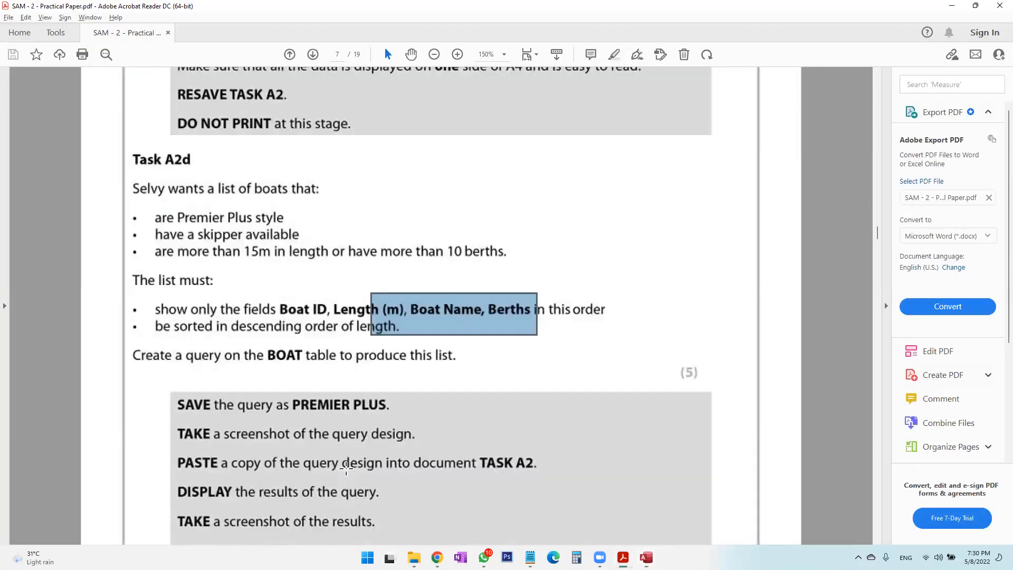
pyautogui.click(218, 232)
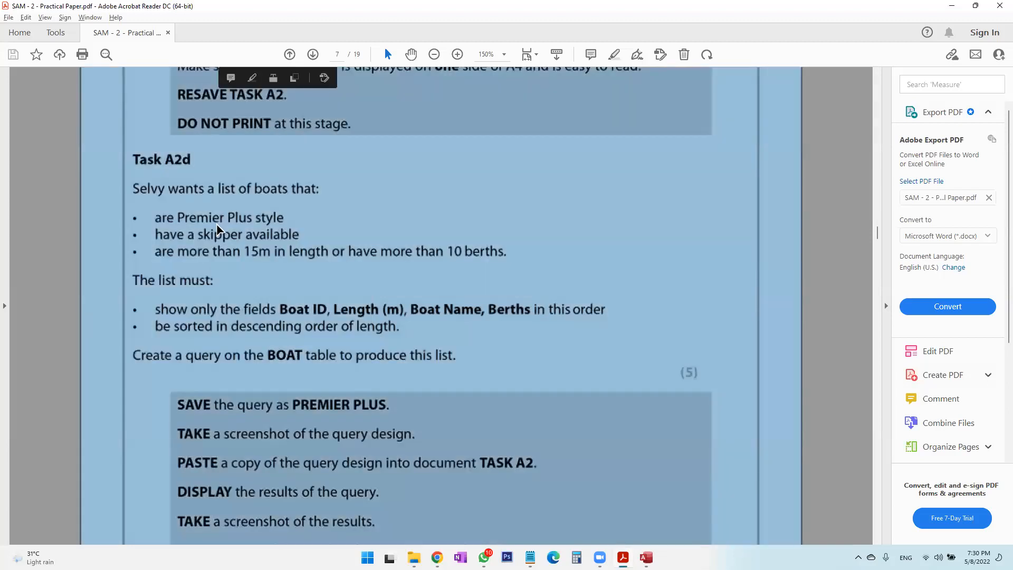
pyautogui.click(223, 237)
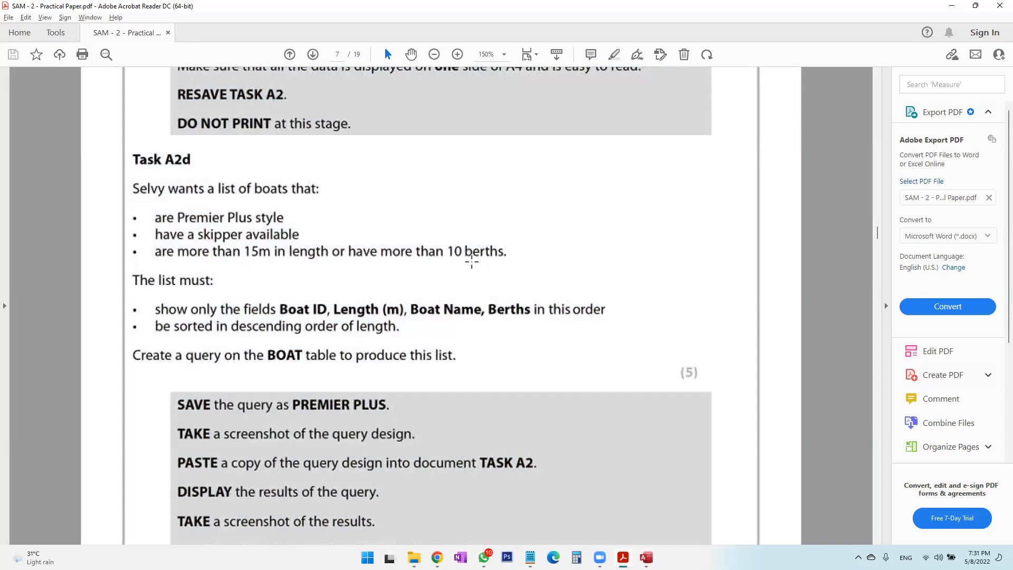
pyautogui.moveTo(448, 243); pyautogui.dragTo(510, 260)
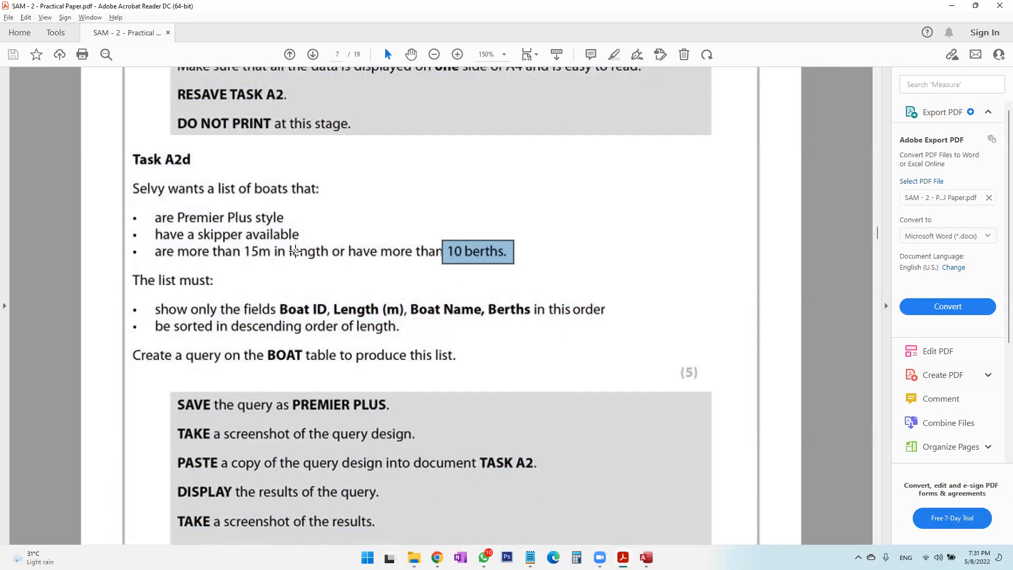
pyautogui.moveTo(153, 252); pyautogui.dragTo(301, 256)
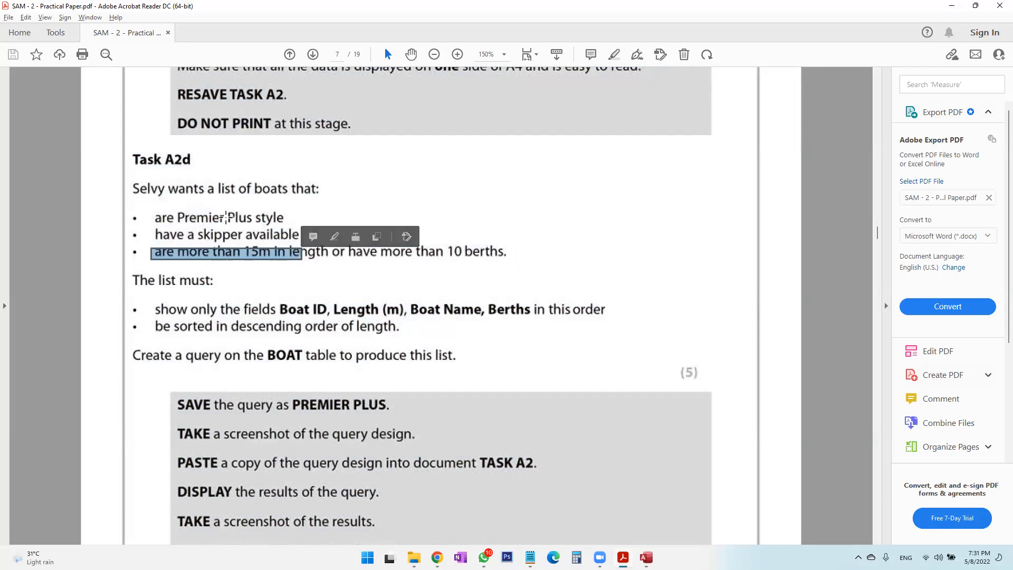
pyautogui.hotkey('ctrl', 'a')
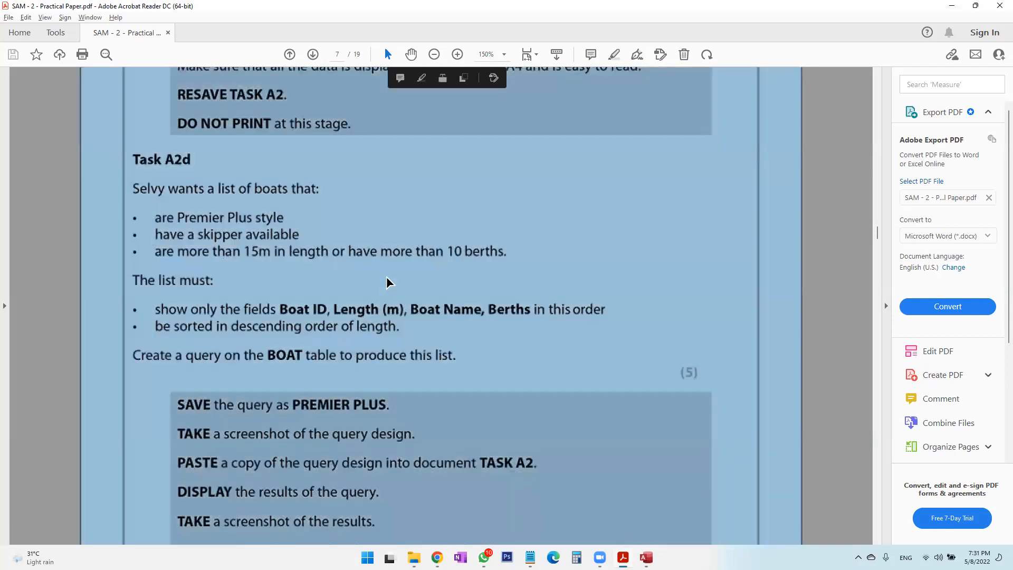
pyautogui.click(386, 277)
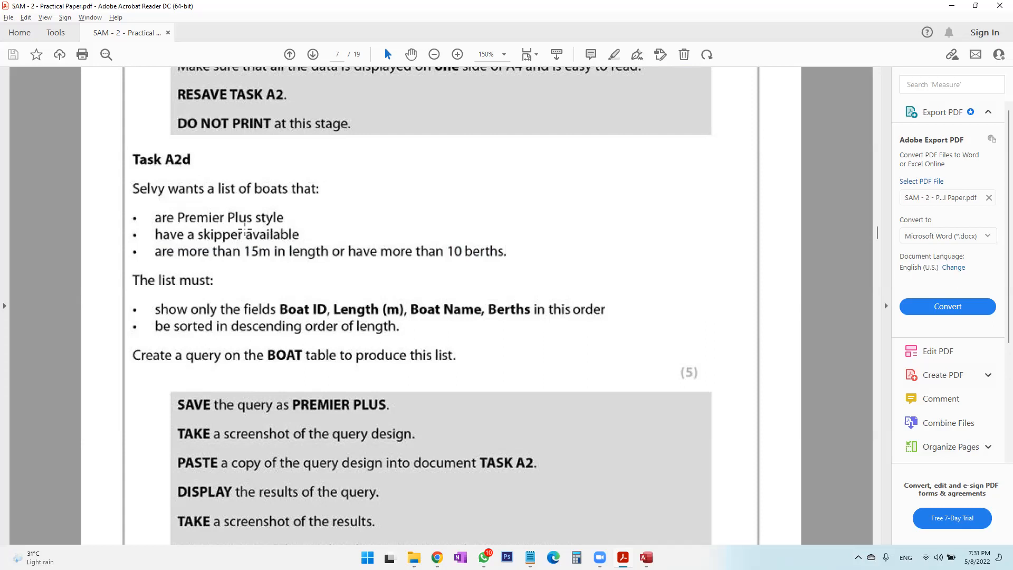
# Copy the "Premier Plus" criterion of Style and the Yes criterion of Skipper available to the "or" row.
pyautogui.hotkey('alt', 'Tab')
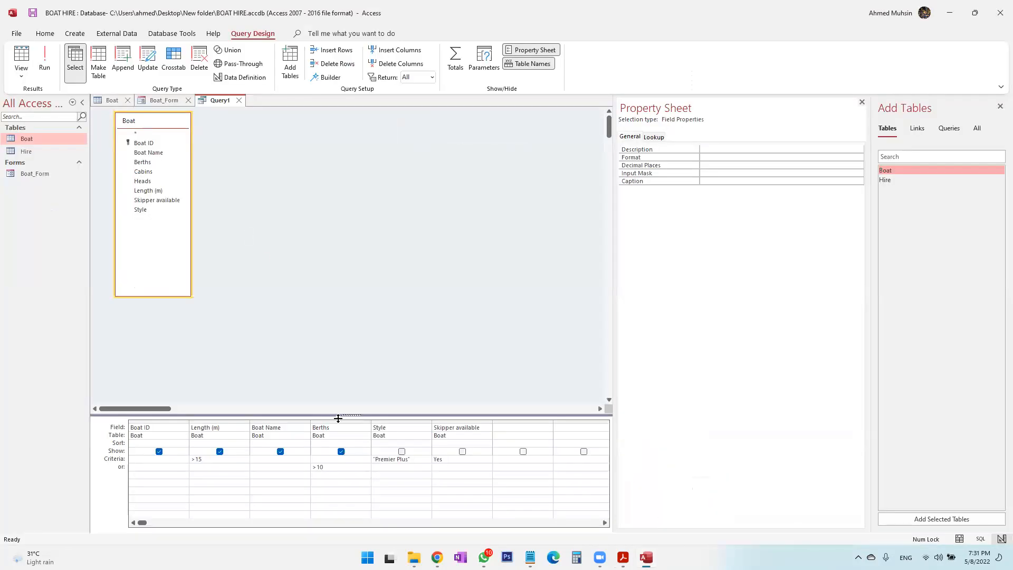
pyautogui.moveTo(418, 459); pyautogui.dragTo(358, 462)
pyautogui.hotkey('ctrl', 'c')
pyautogui.click(414, 467)
pyautogui.hotkey('ctrl', 'v')
pyautogui.moveTo(452, 462); pyautogui.dragTo(424, 446)
pyautogui.hotkey('ctrl', 'c')
pyautogui.click(446, 467)
pyautogui.hotkey('ctrl', 'v')
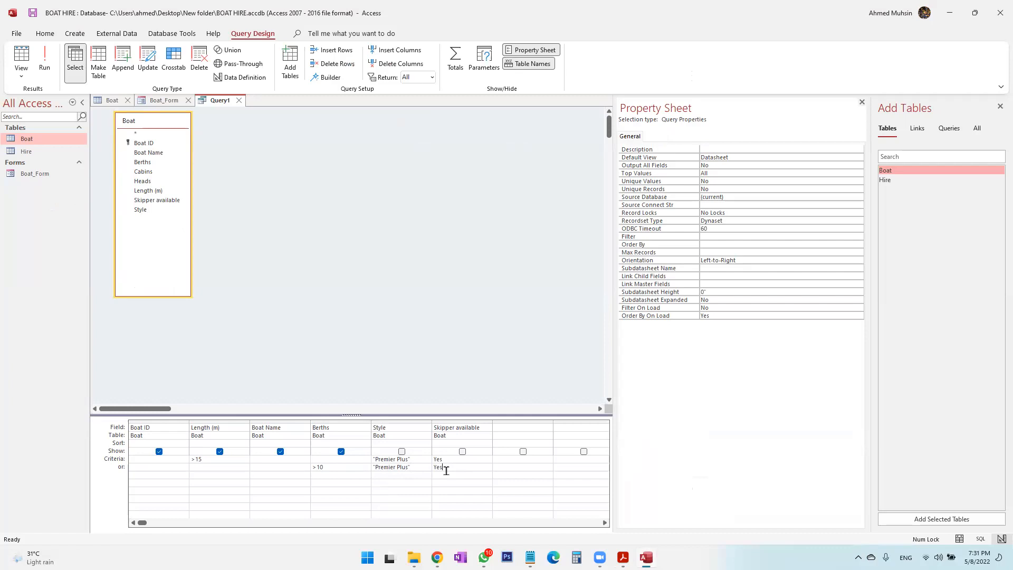
pyautogui.click(417, 334)
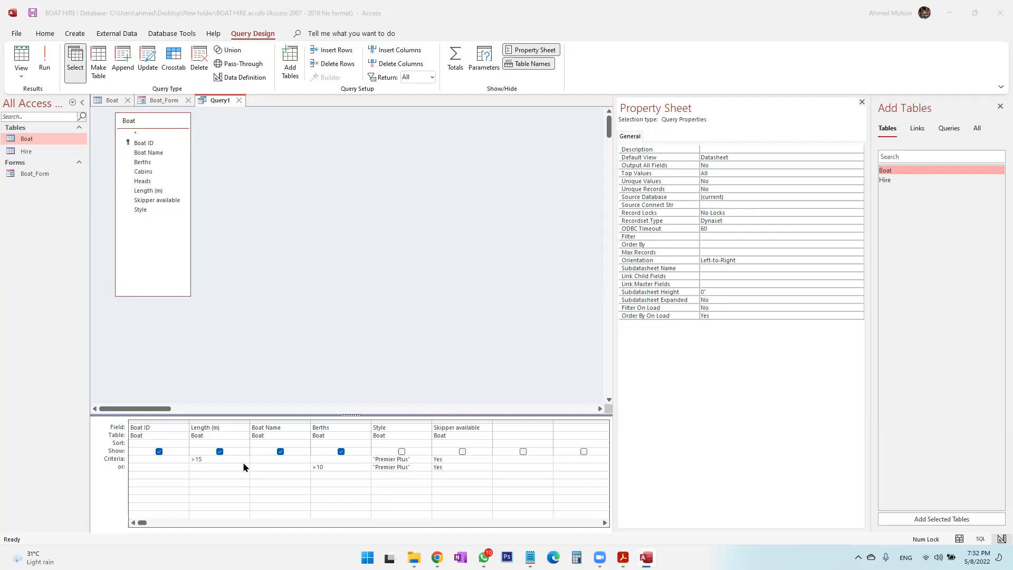
# Compare the Length (m) and Berths criteria with the "or" condition in the practical paper and display the query results.
pyautogui.click(217, 459)
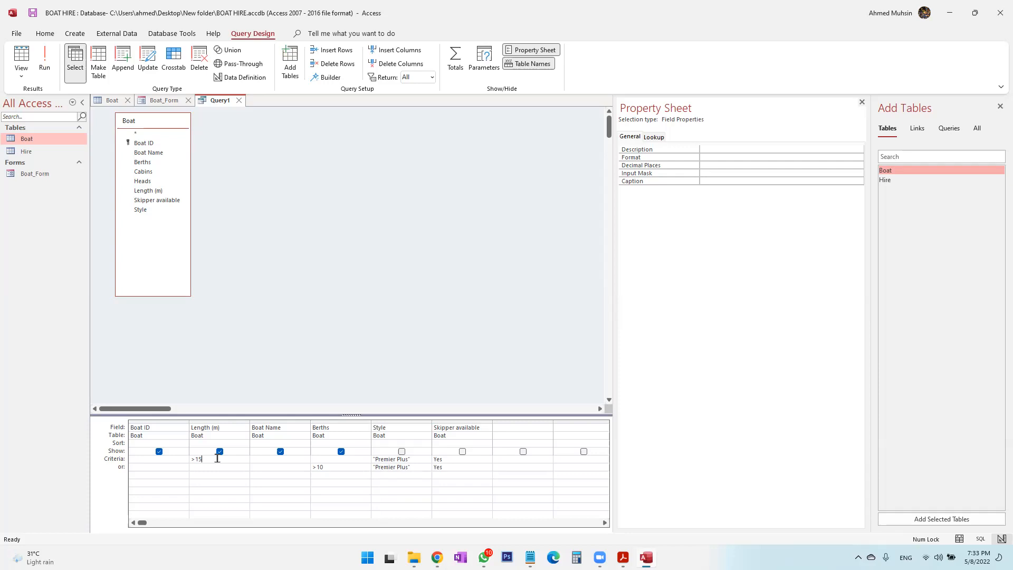
pyautogui.click(329, 468)
pyautogui.click(623, 558)
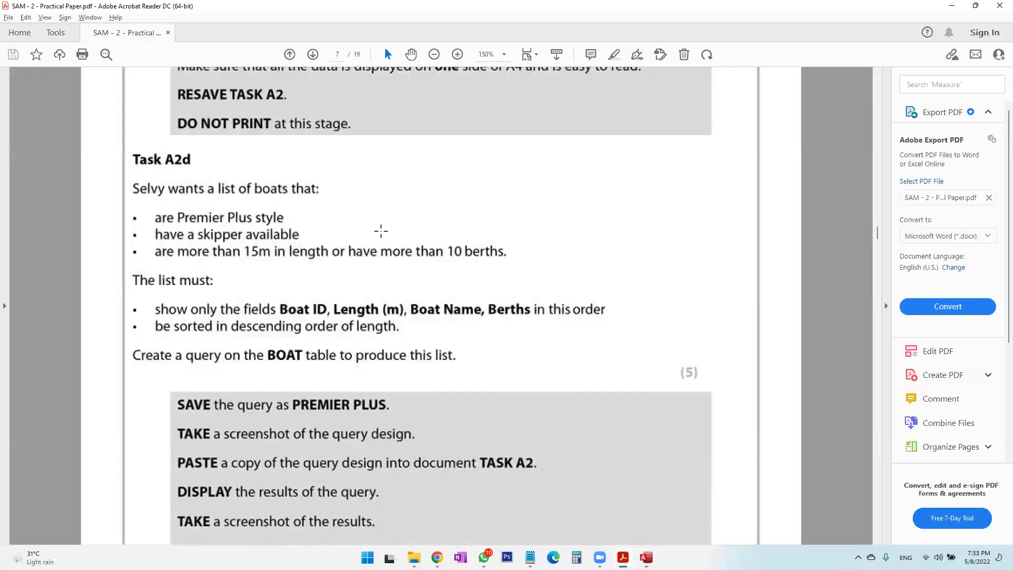
pyautogui.moveTo(327, 251); pyautogui.dragTo(345, 259)
pyautogui.click(647, 557)
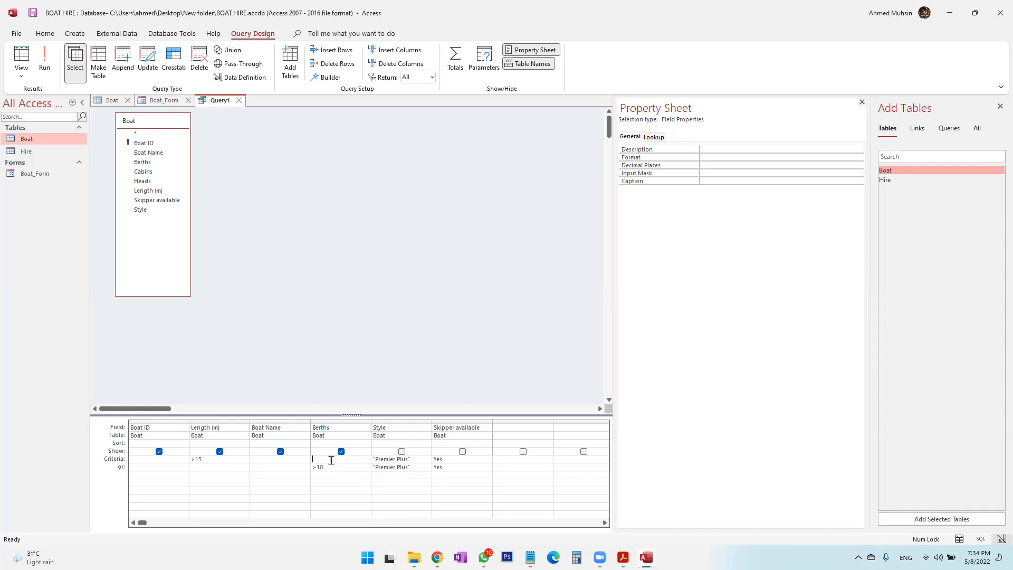
pyautogui.click(50, 63)
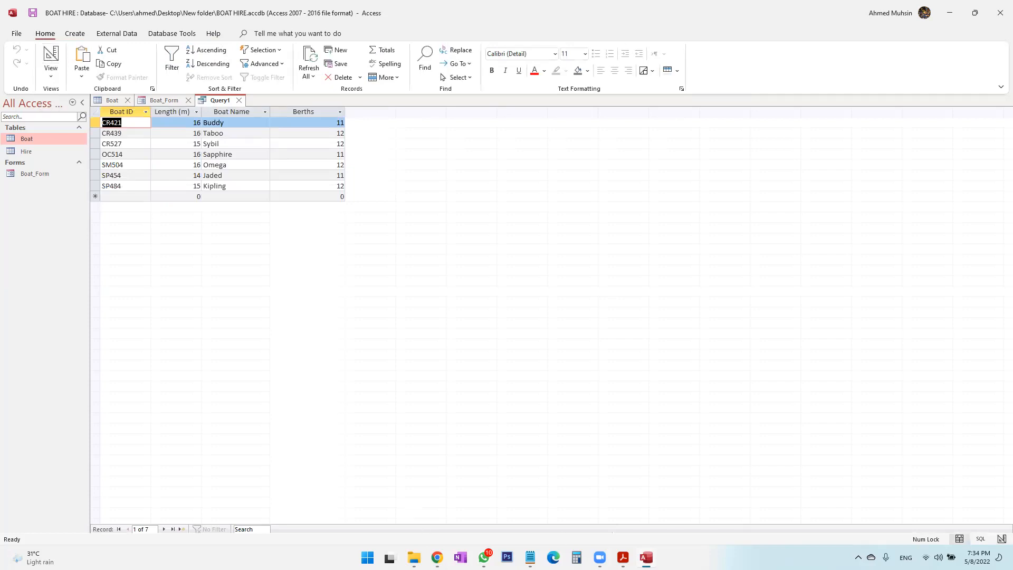
# Look up the required query name in the practical paper and save the query as PREMIER PLUS.
pyautogui.click(623, 557)
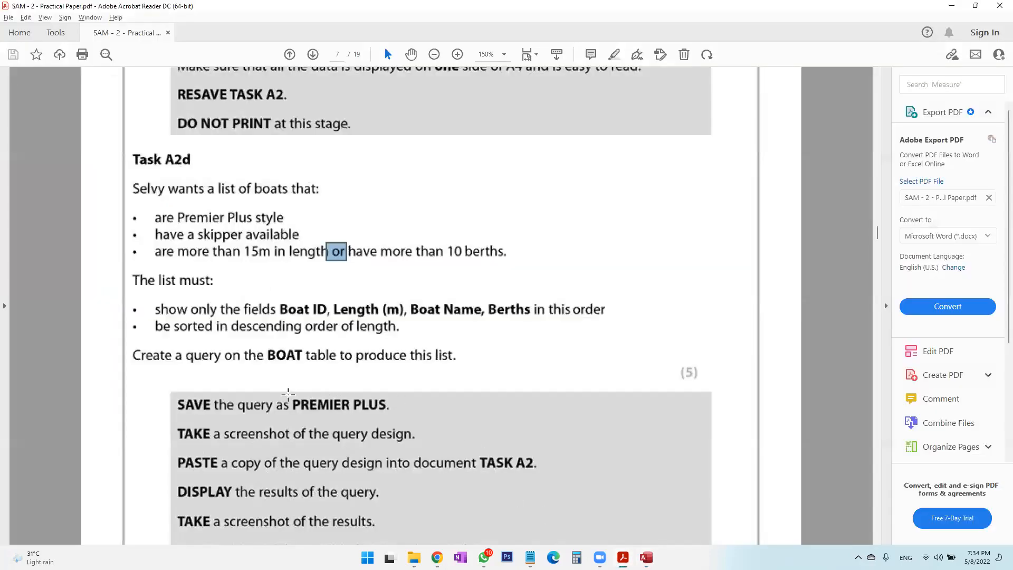
pyautogui.moveTo(285, 395); pyautogui.dragTo(407, 414)
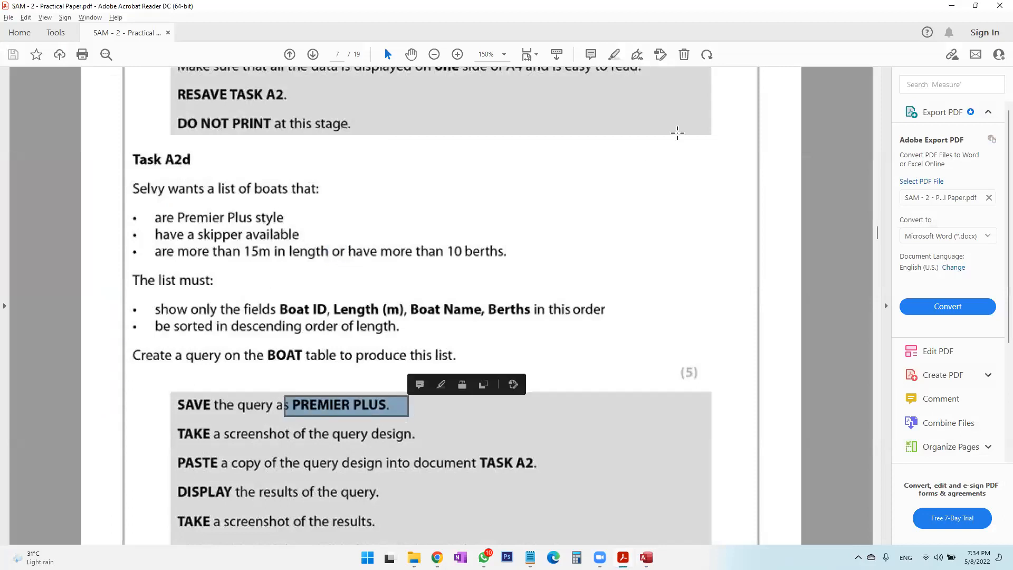
pyautogui.click(646, 557)
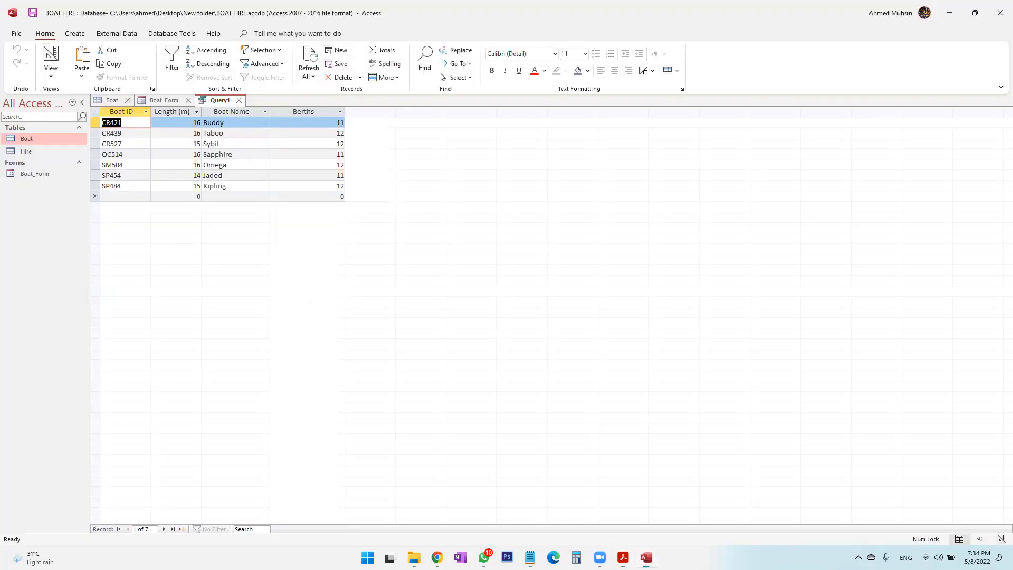
pyautogui.click(29, 12)
pyautogui.press('capslock')
pyautogui.write('PREMIER PLUS')
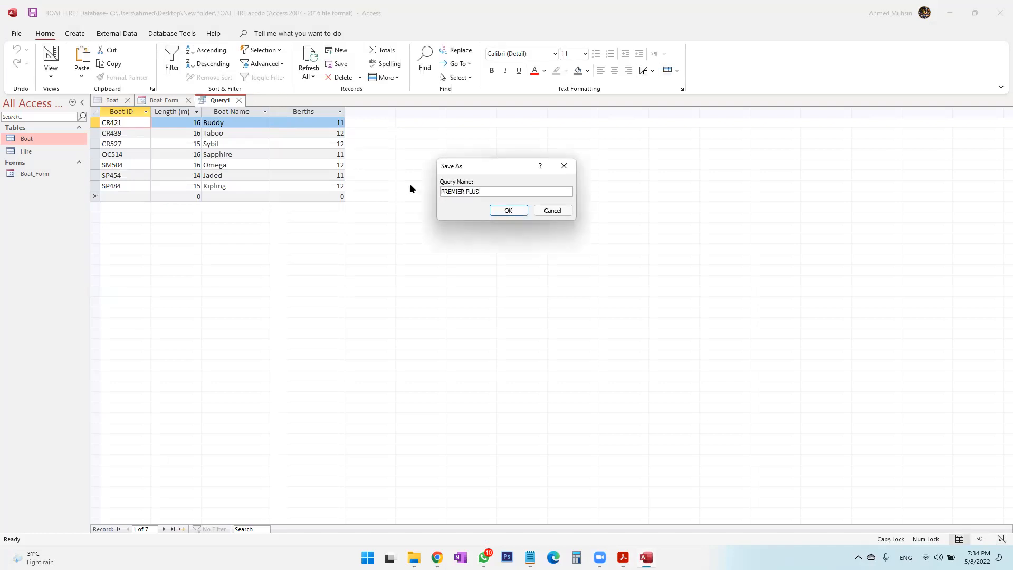
pyautogui.click(510, 211)
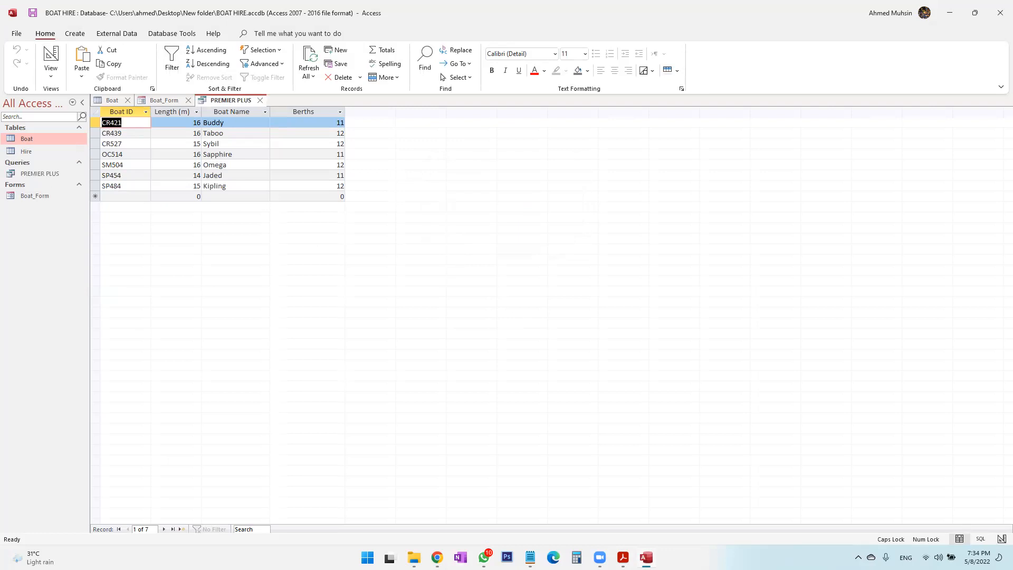
# Check the sort requirement in the practical paper and reopen the PREMIER PLUS query in Design View.
pyautogui.click(624, 557)
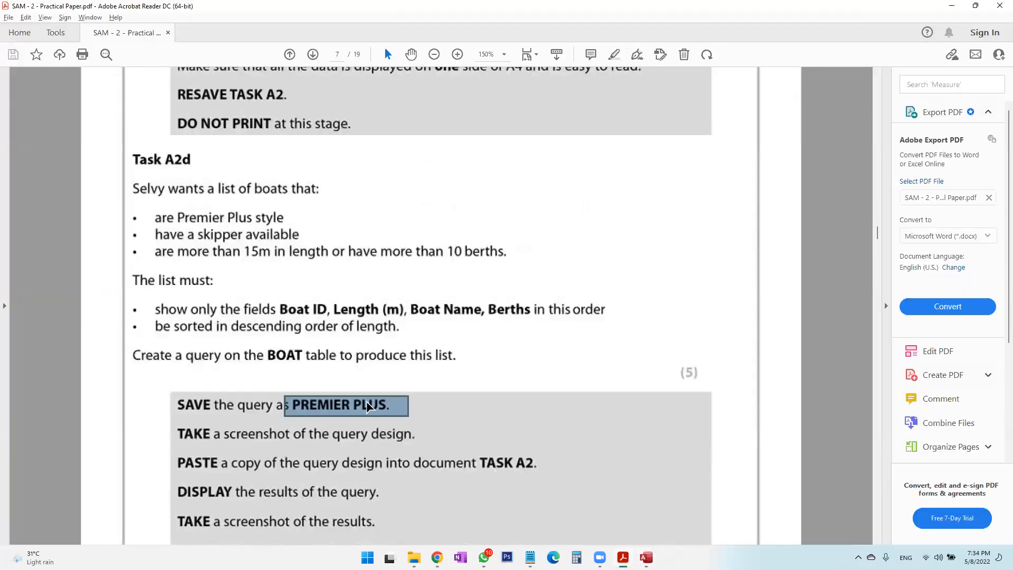
pyautogui.scroll(-3, 368, 402)
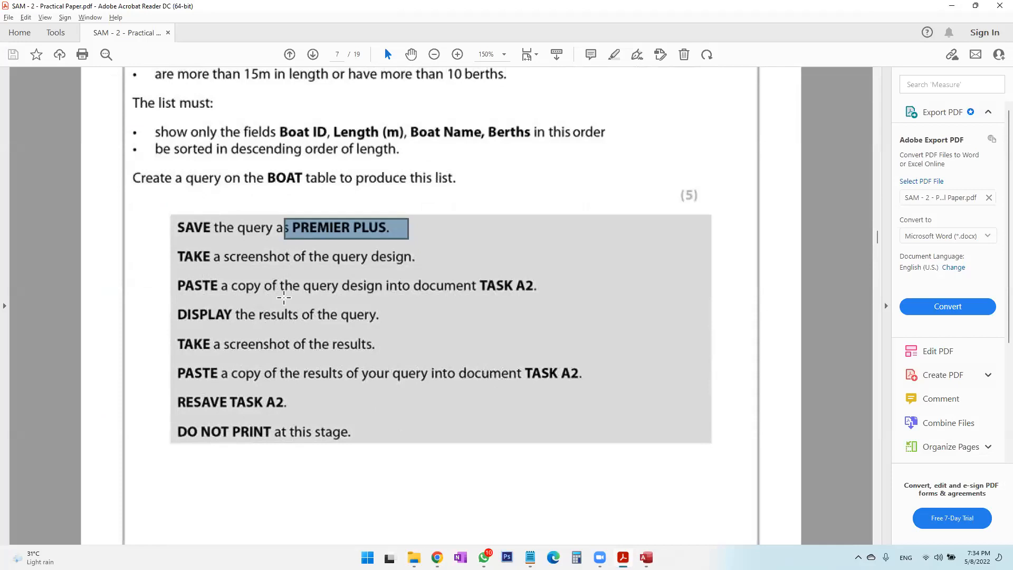
pyautogui.scroll(3, 284, 297)
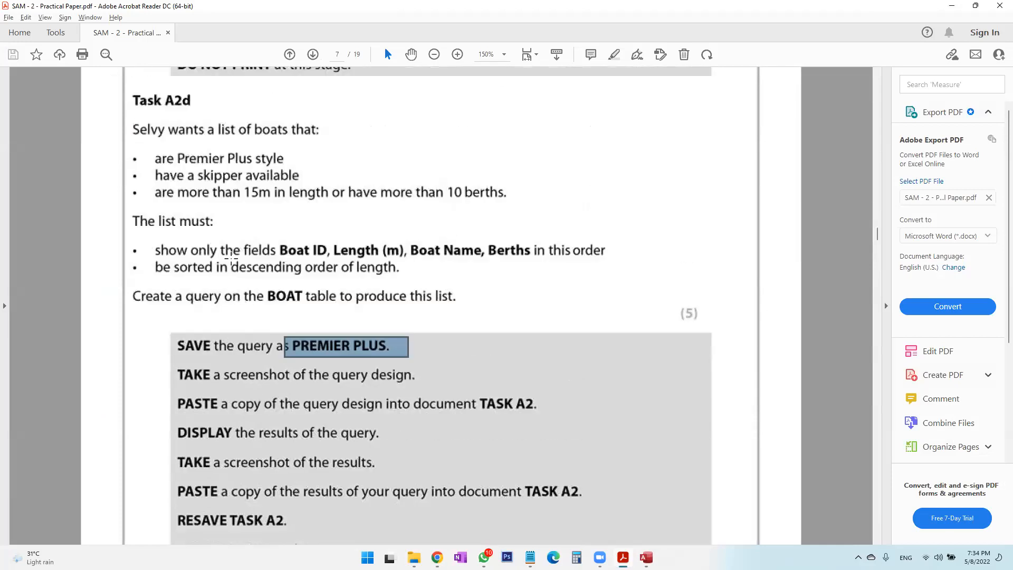
pyautogui.moveTo(218, 268); pyautogui.dragTo(423, 272)
pyautogui.click(647, 557)
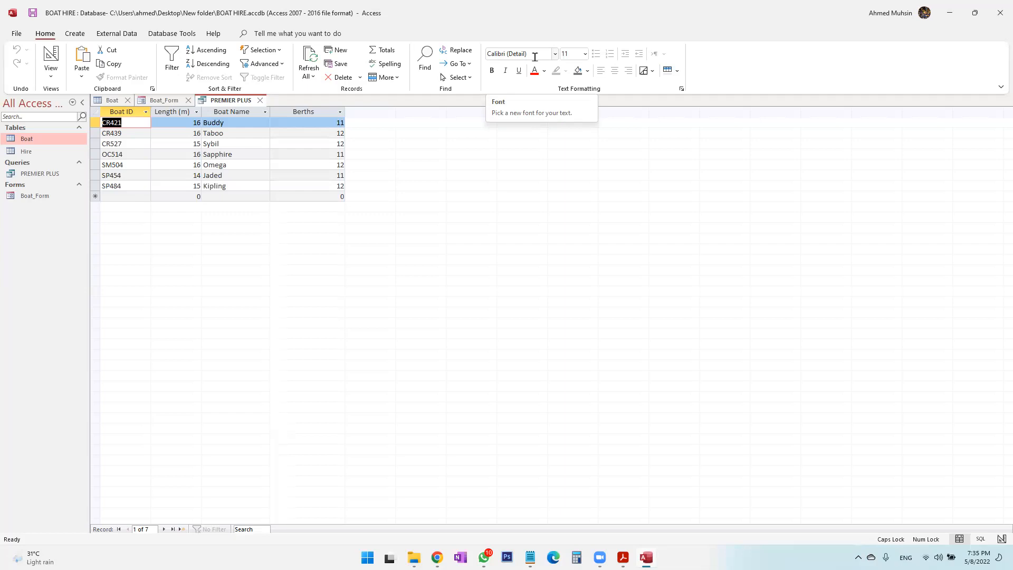
pyautogui.click(51, 75)
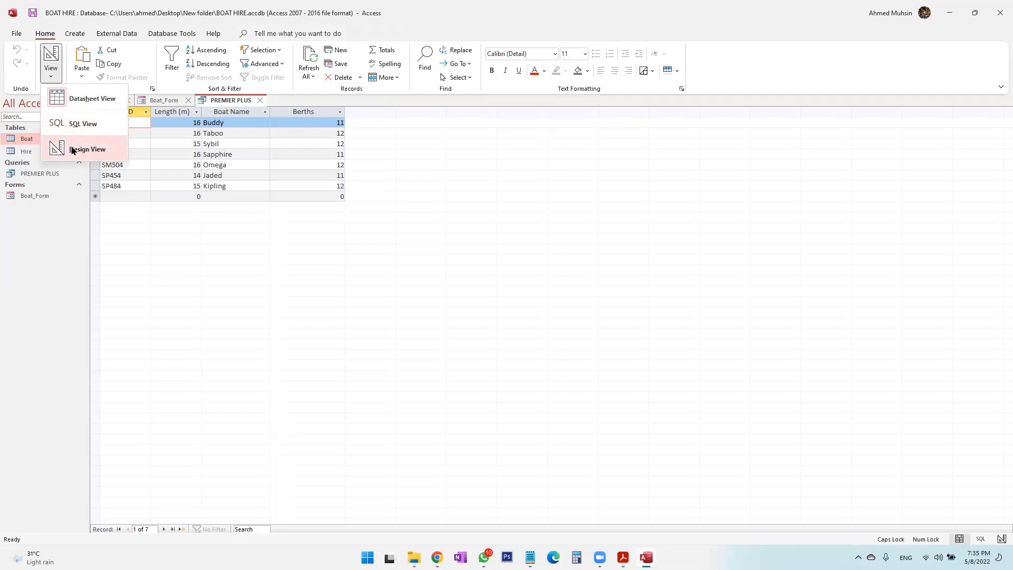
pyautogui.click(74, 149)
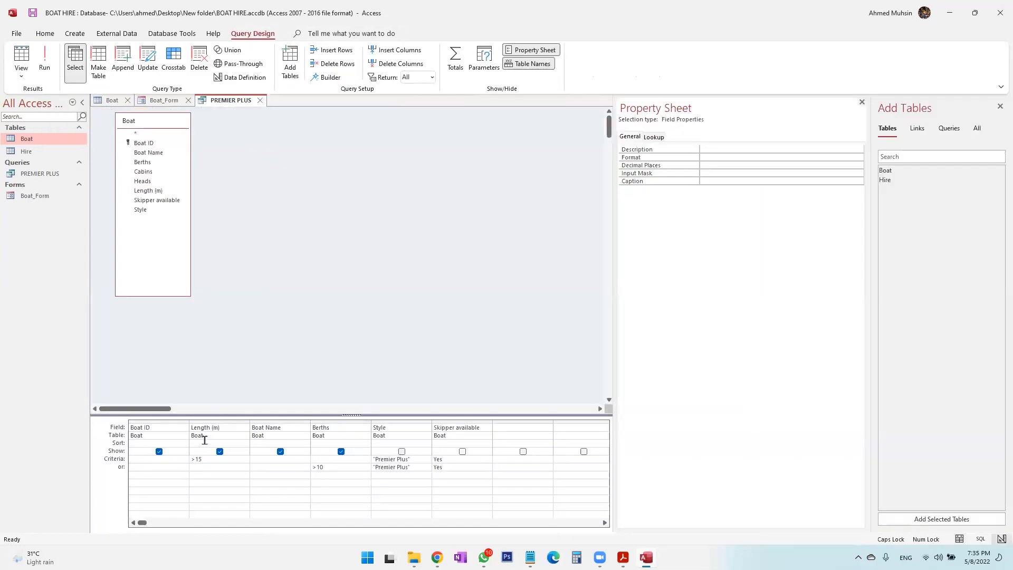
# Sort the query by Length (m) in descending order and display its results.
pyautogui.hotkey('alt', 'Tab')
pyautogui.hotkey('alt', 'Tab')
pyautogui.click(233, 437)
pyautogui.click(241, 447)
pyautogui.click(229, 456)
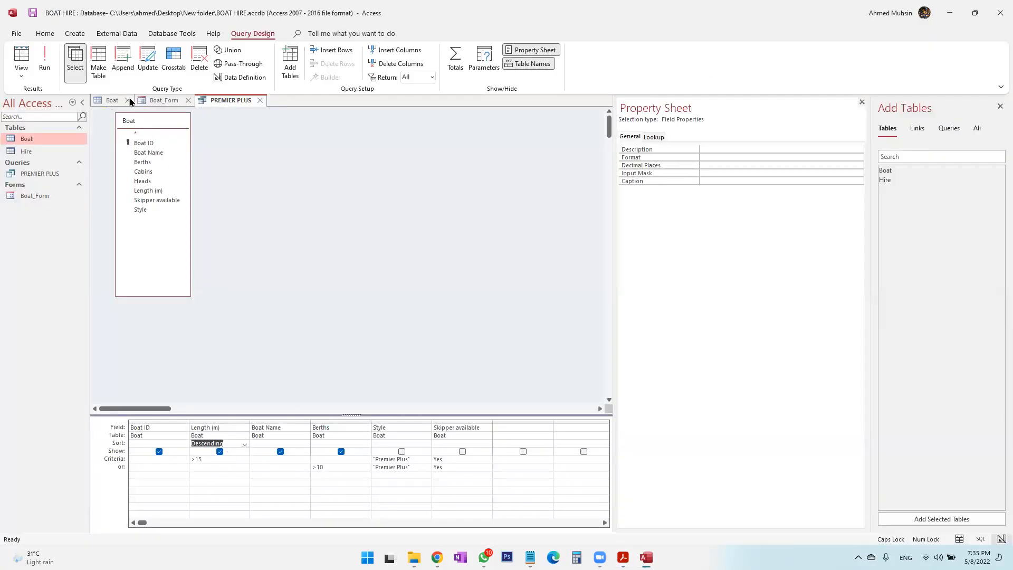
pyautogui.click(49, 75)
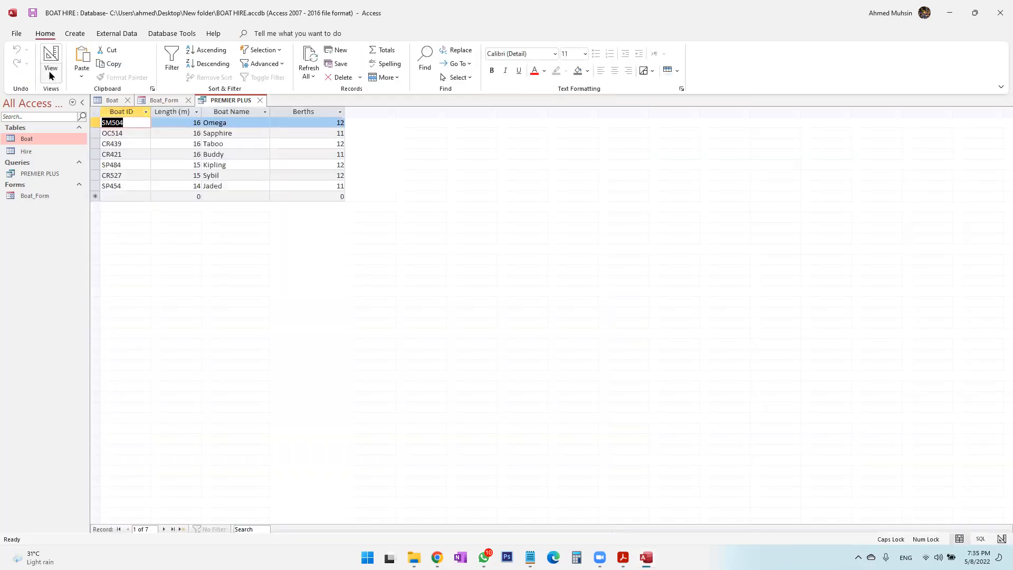
# Go to Task A2e in the practical paper and examine the HIRE table structure and the query requirements at 125% zoom.
pyautogui.hotkey('alt', 'Tab')
pyautogui.scroll(-15, 308, 270)
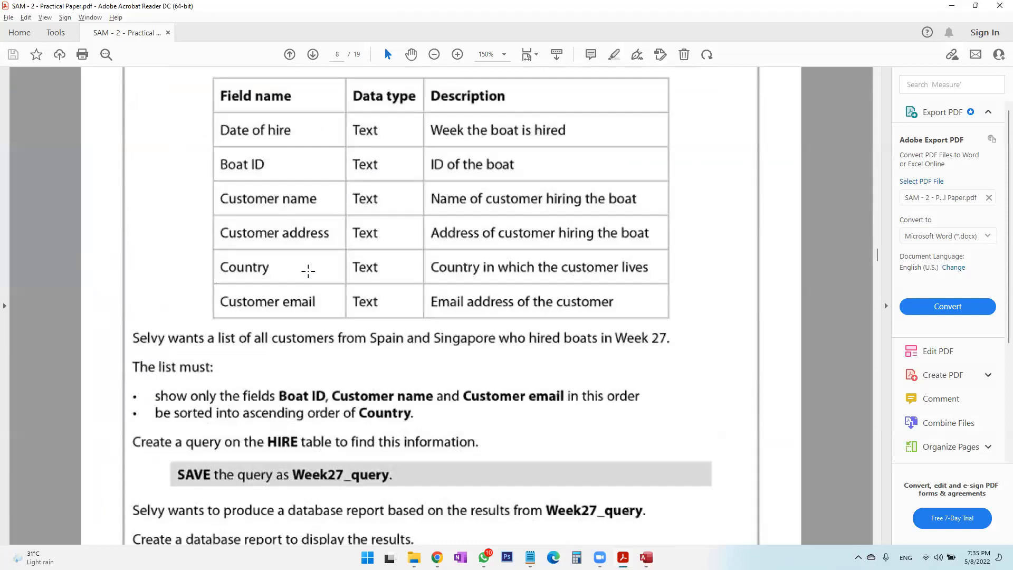
pyautogui.click(433, 55)
pyautogui.click(434, 55)
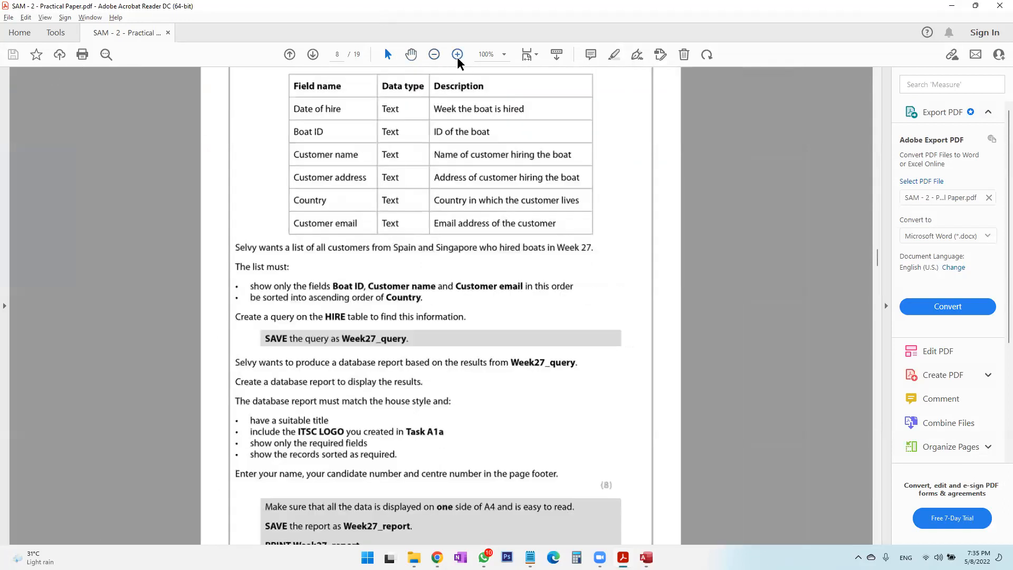
pyautogui.click(457, 55)
pyautogui.scroll(5, 444, 270)
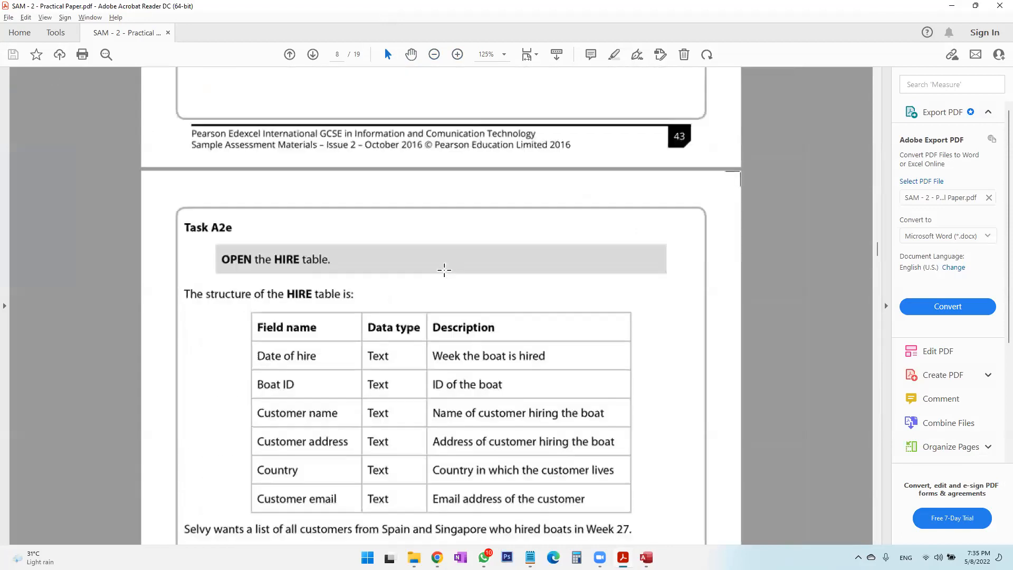
pyautogui.scroll(-3, 445, 270)
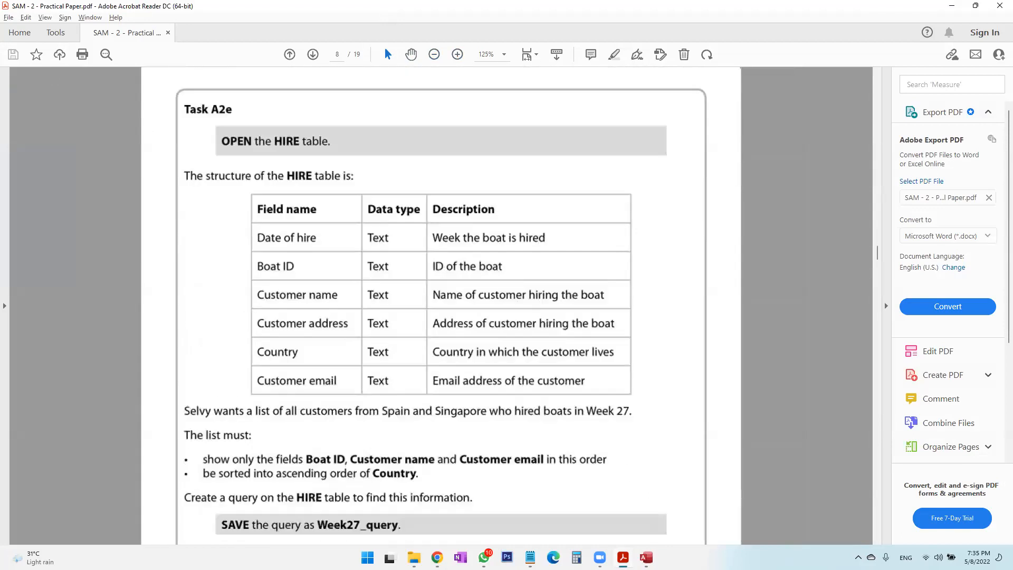
# Open the Hire table in Access and return to the practical paper.
pyautogui.click(646, 557)
pyautogui.doubleClick(41, 152)
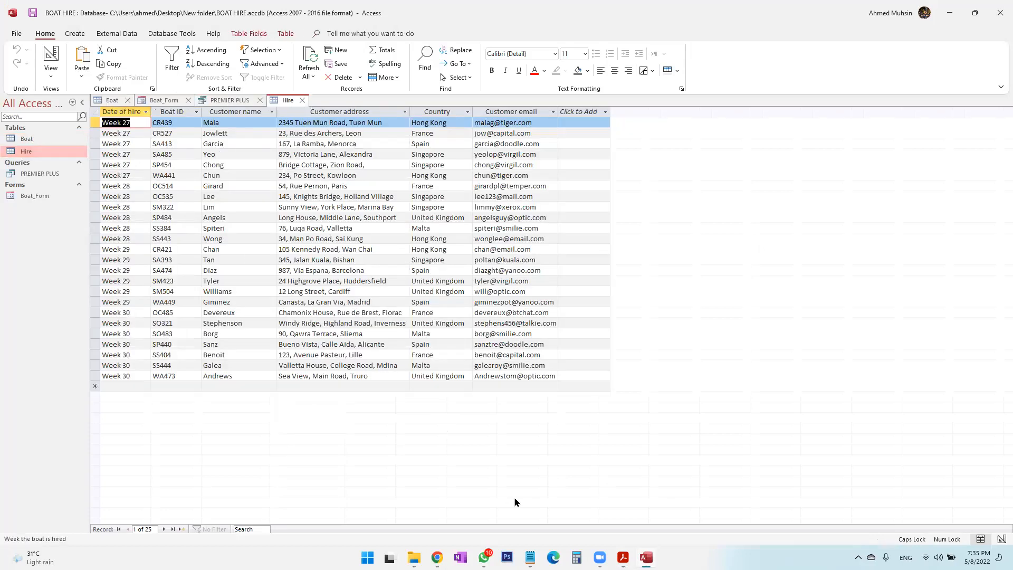
pyautogui.click(623, 557)
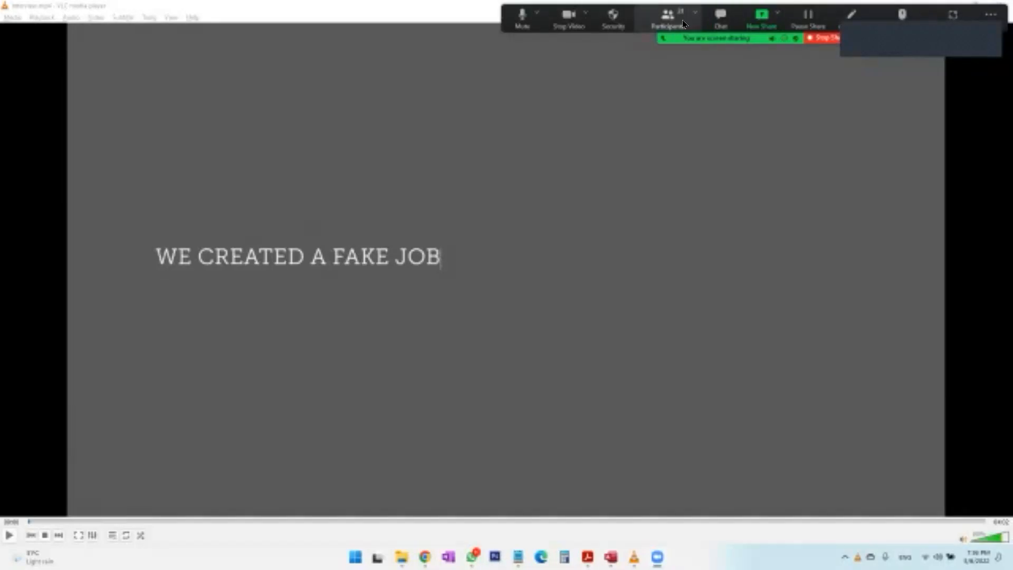
# Show the video in VLC media player at full screen and lower its playback volume.
pyautogui.doubleClick(552, 137)
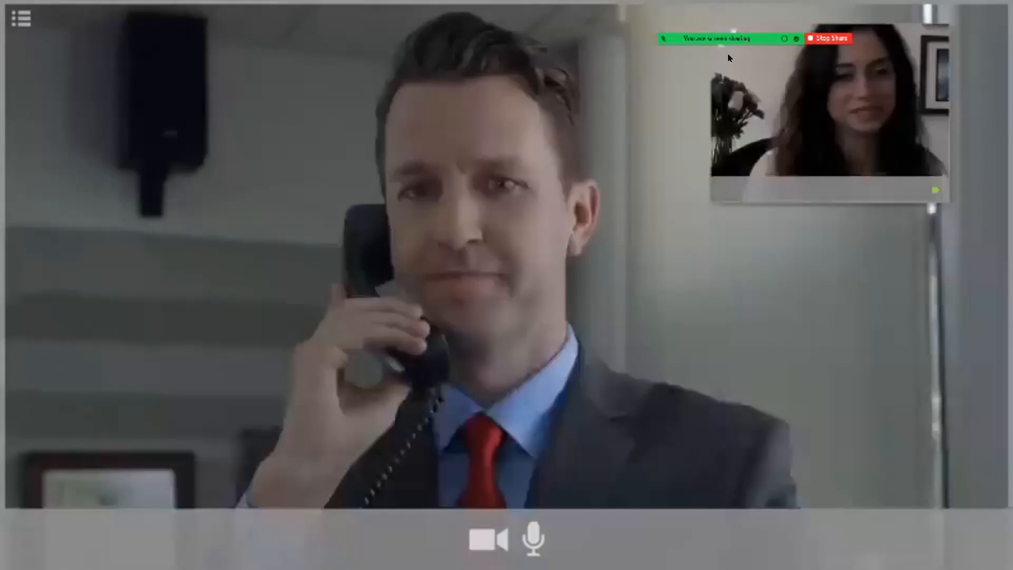
pyautogui.moveTo(723, 38)
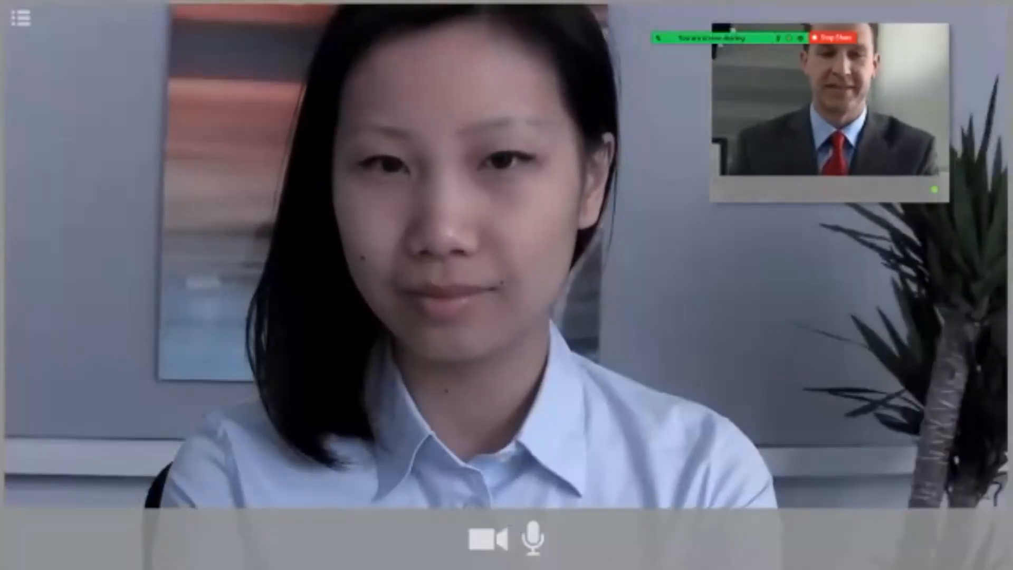
pyautogui.moveTo(757, 28)
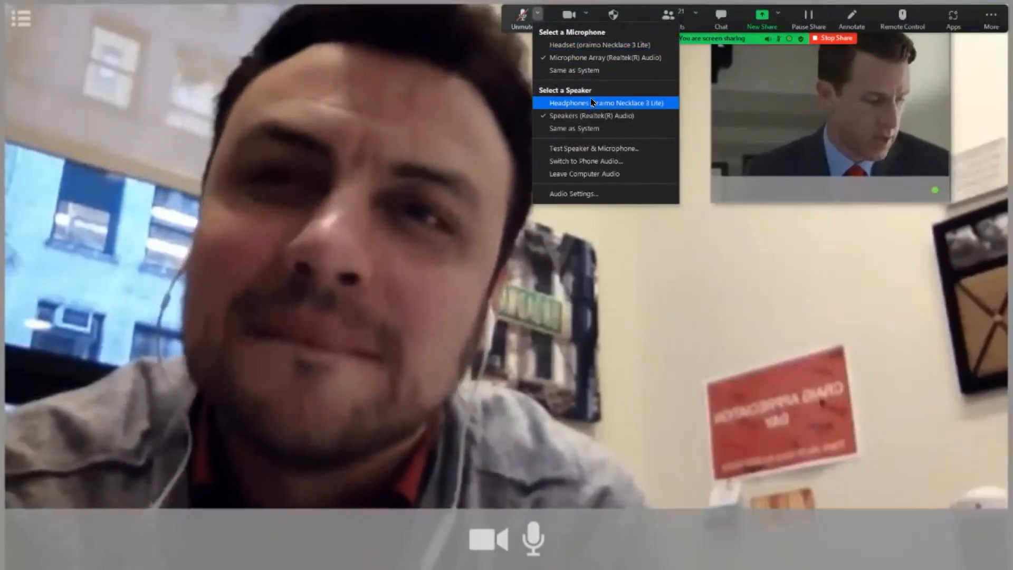
pyautogui.click(737, 94)
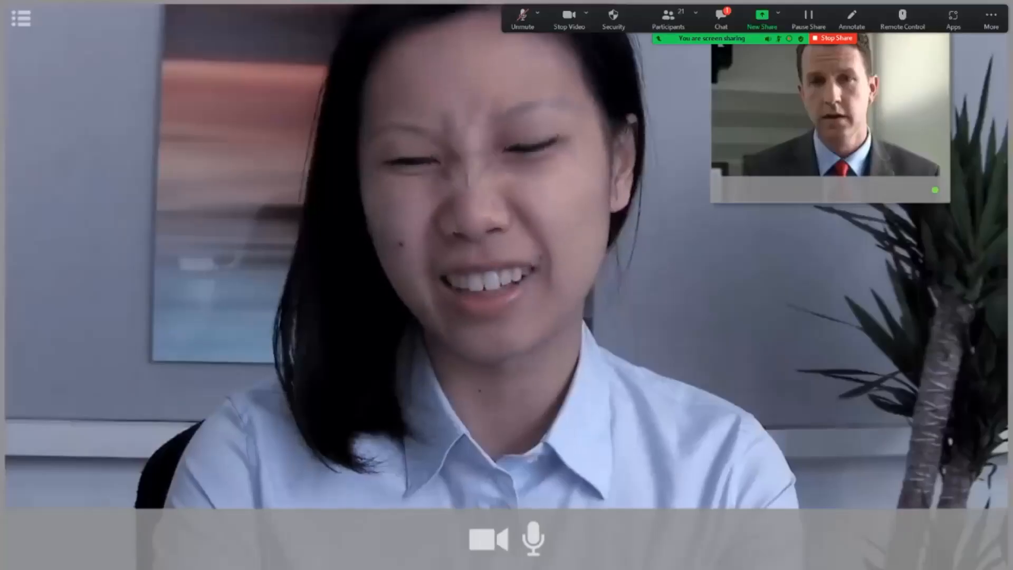
pyautogui.press('XF86AudioLowerVolume')
pyautogui.press('XF86AudioLowerVolume')
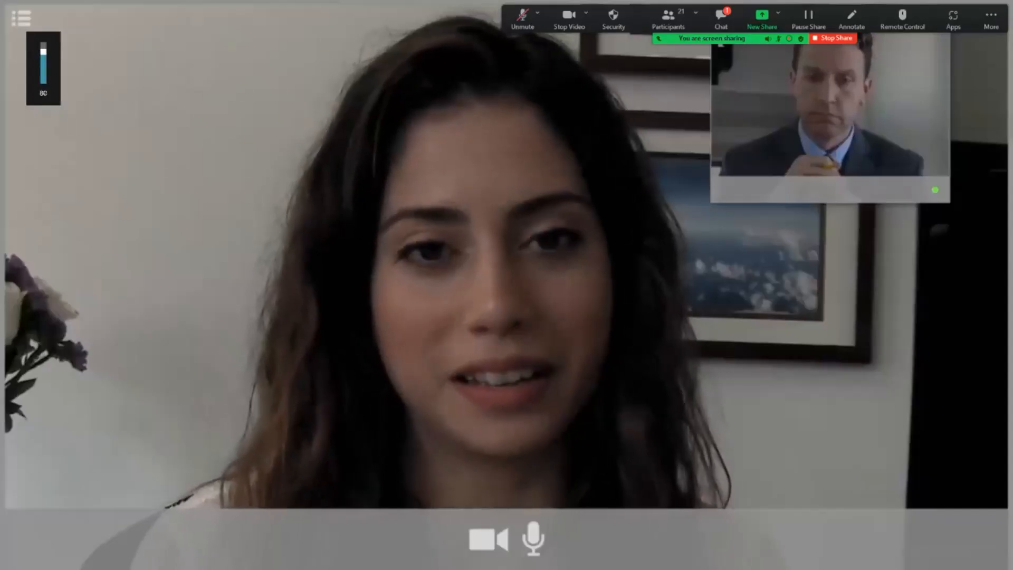
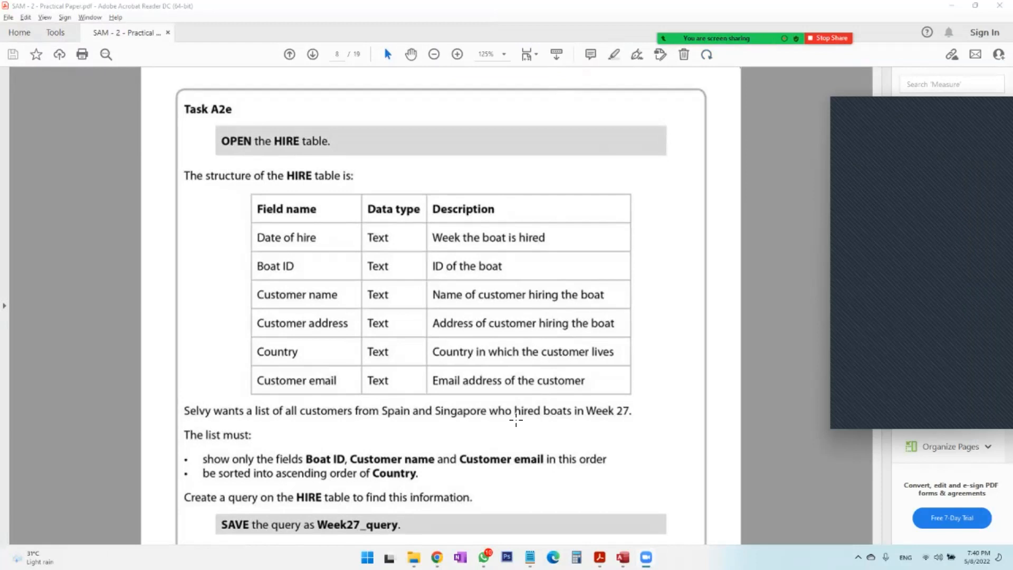
# Create a new query in Design View in Access and check in the practical paper which table it must use.
pyautogui.scroll(-4, 415, 306)
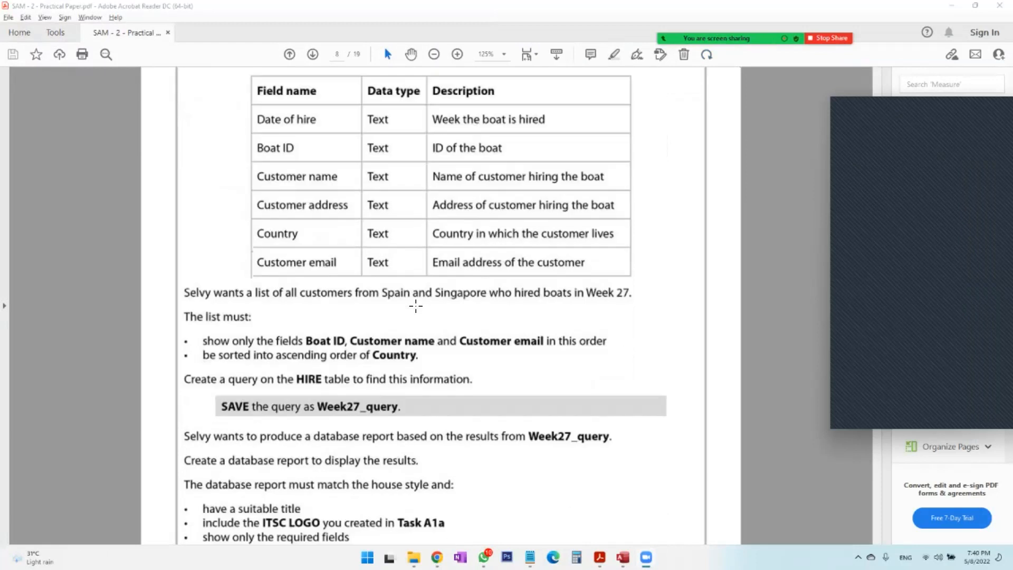
pyautogui.click(622, 557)
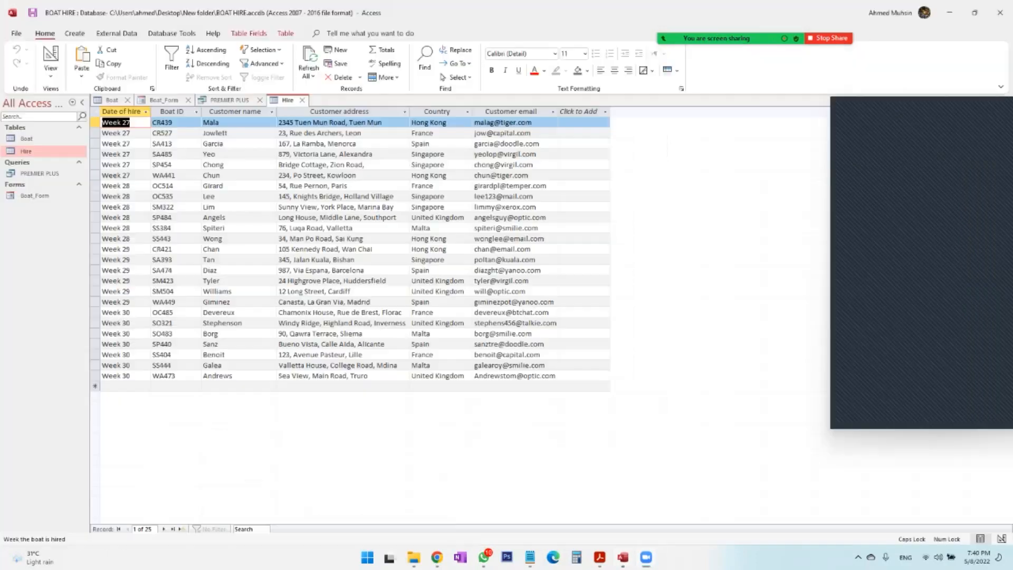
pyautogui.click(75, 33)
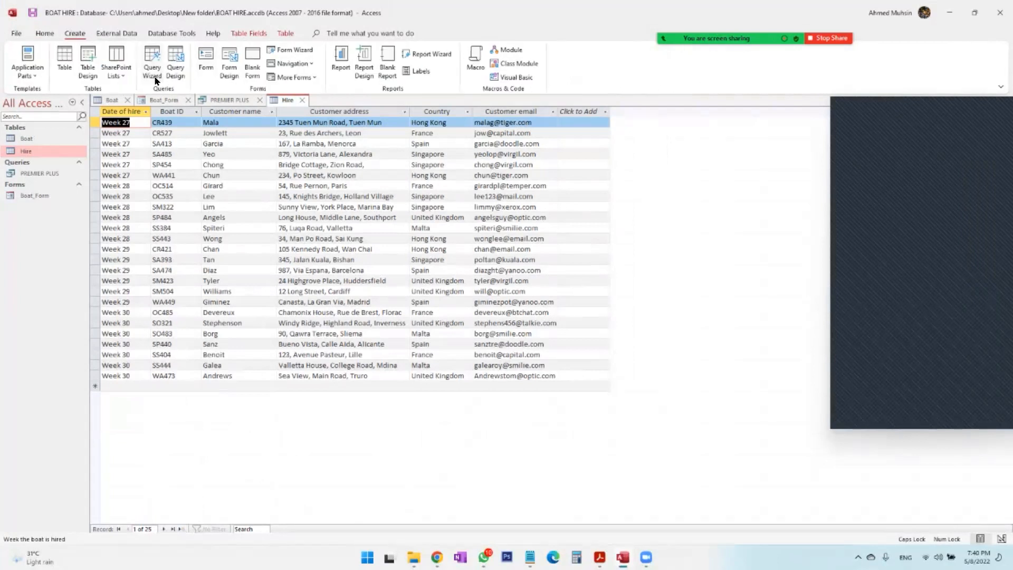
pyautogui.click(176, 71)
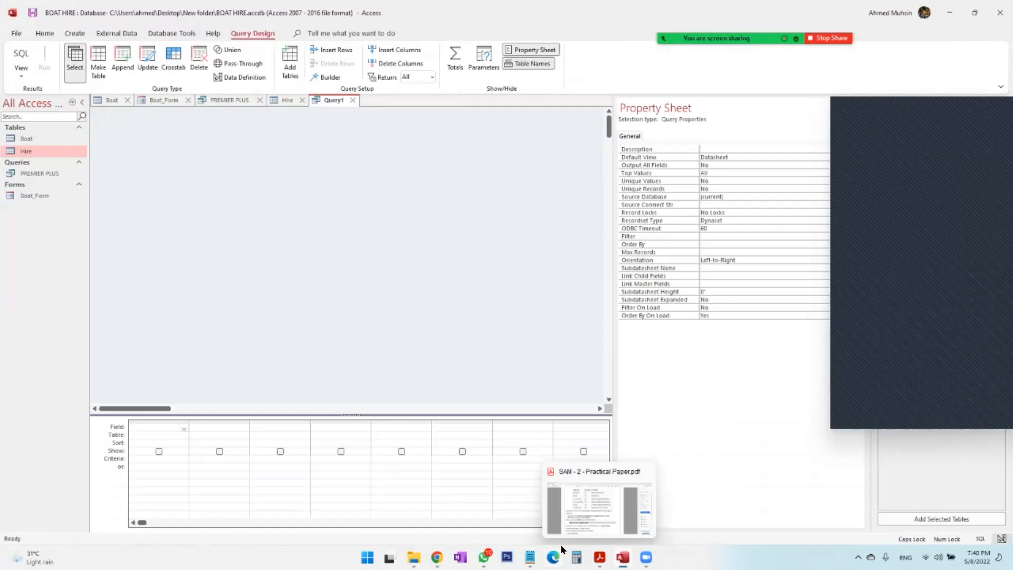
pyautogui.click(599, 557)
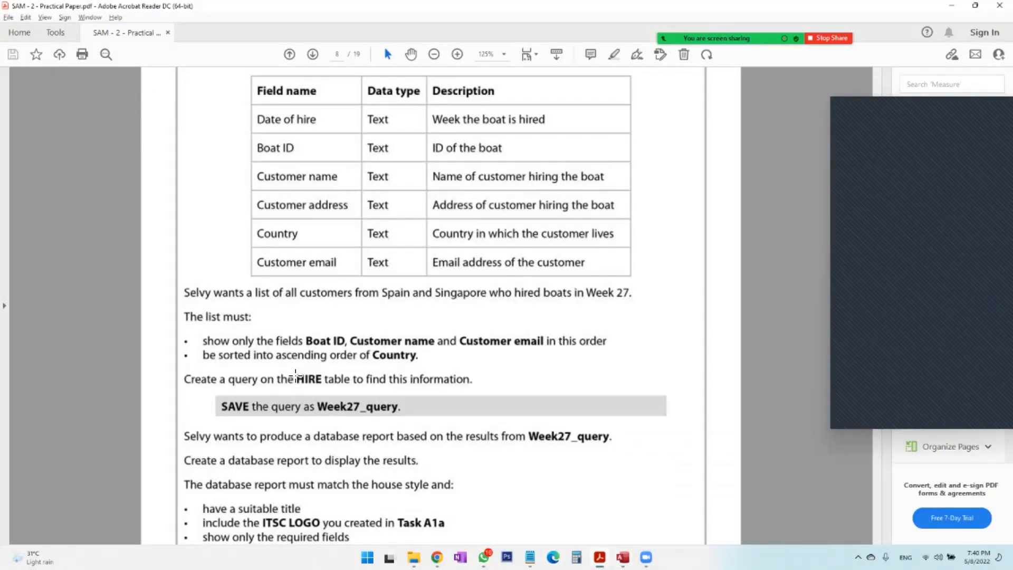
pyautogui.hotkey('alt', 'Tab')
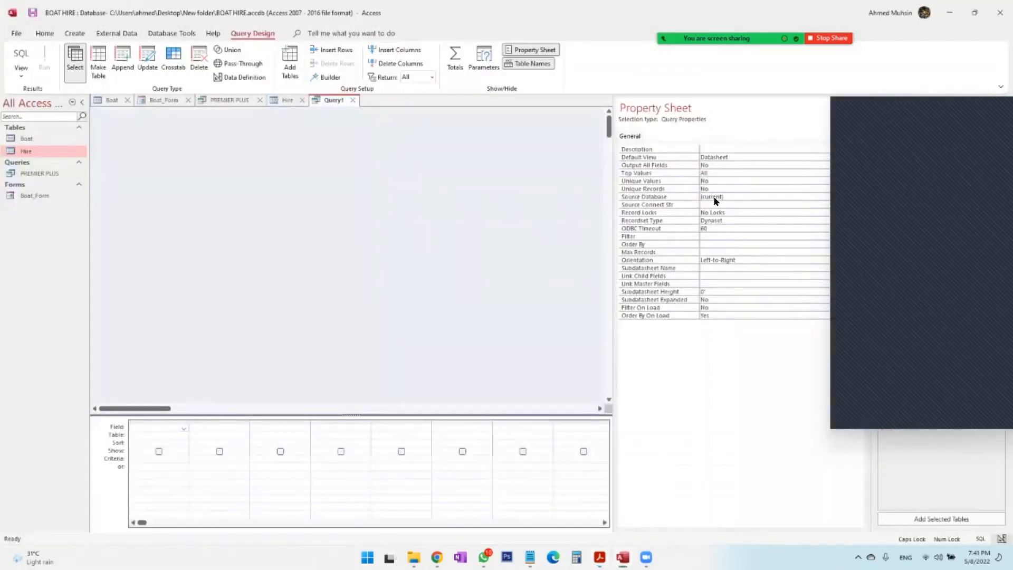
# Add the Hire table to the query and enlarge its field list to show every field.
pyautogui.moveTo(893, 103); pyautogui.dragTo(715, 198)
pyautogui.click(884, 181)
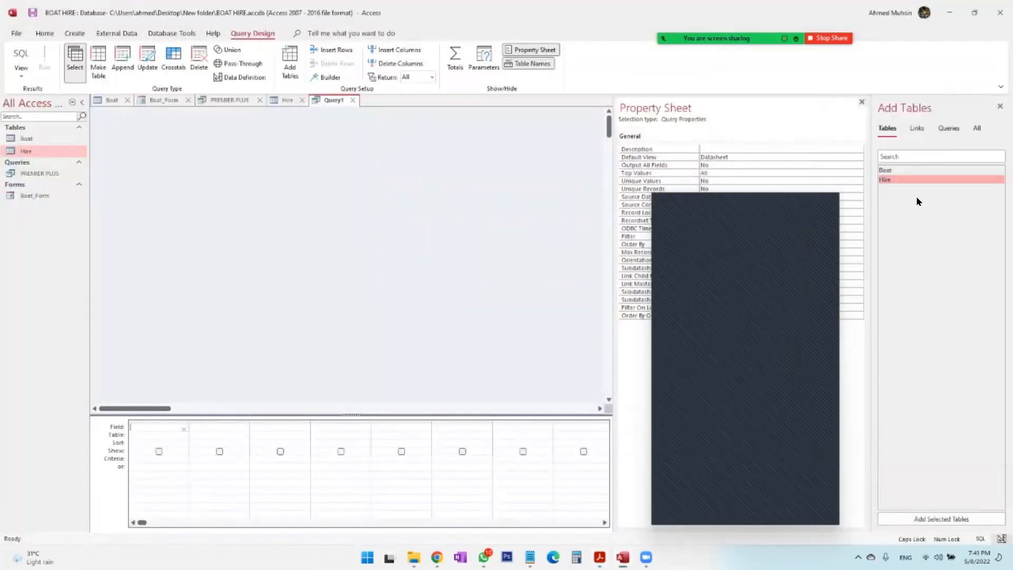
pyautogui.doubleClick(887, 181)
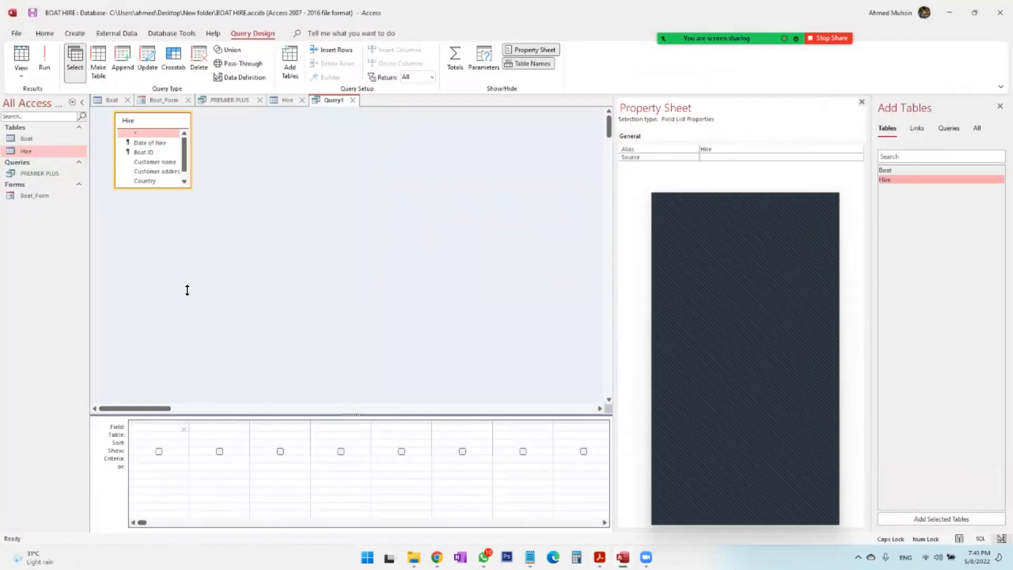
pyautogui.moveTo(186, 291); pyautogui.dragTo(187, 291)
# Check the required fields in the practical paper and add Boat ID, Customer name and Customer email to the query in that order.
pyautogui.hotkey('alt', 'Tab')
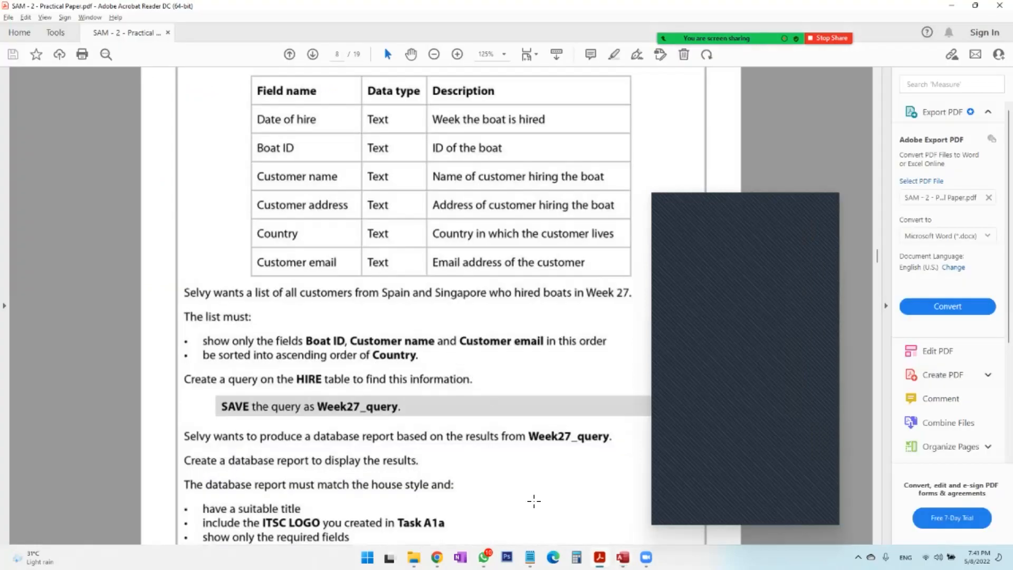
pyautogui.hotkey('alt', 'Tab')
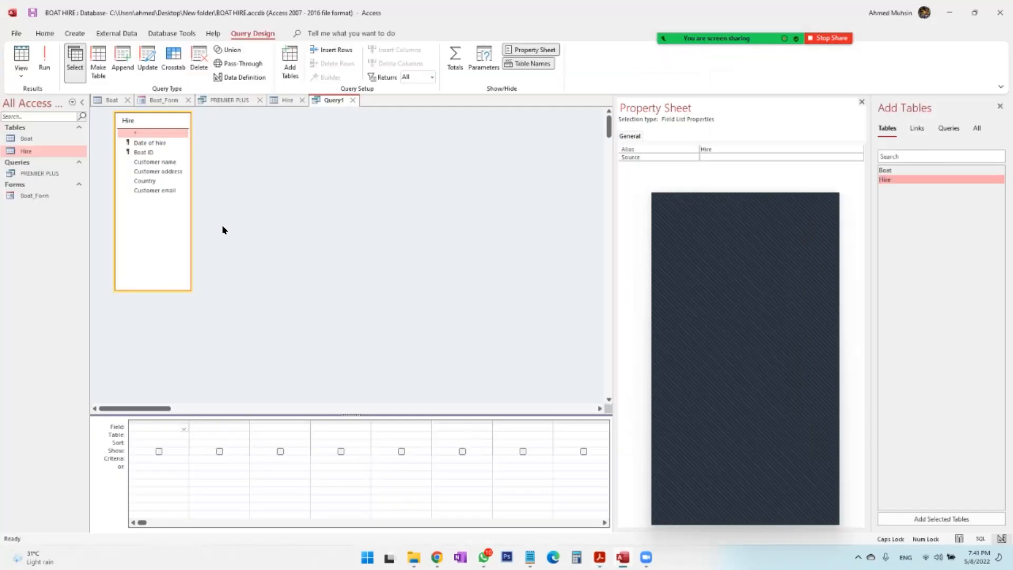
pyautogui.doubleClick(147, 152)
pyautogui.doubleClick(150, 162)
pyautogui.doubleClick(151, 191)
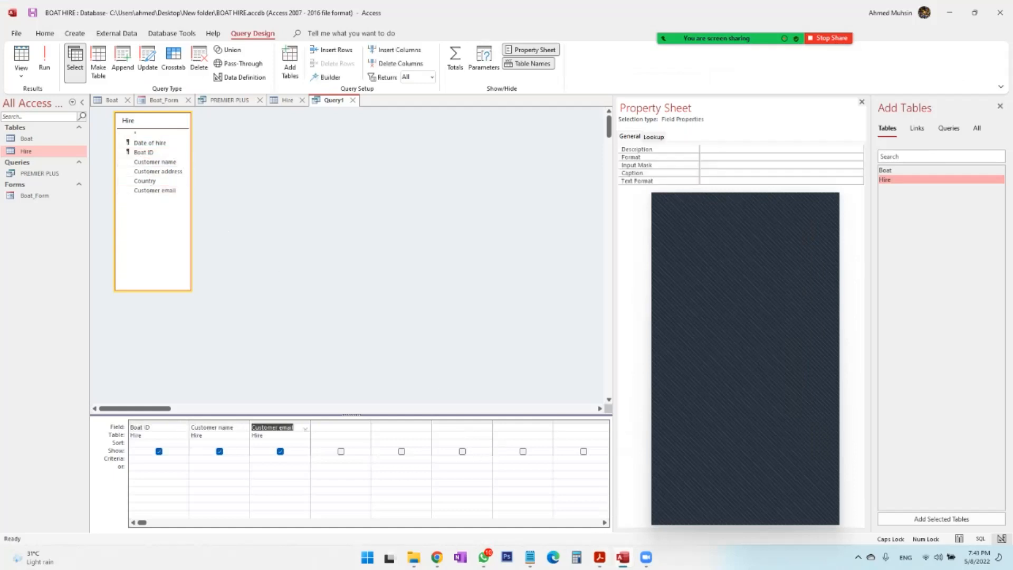
# Check the sort requirement in the practical paper, add the Country field to the query and hide it from the results.
pyautogui.click(599, 558)
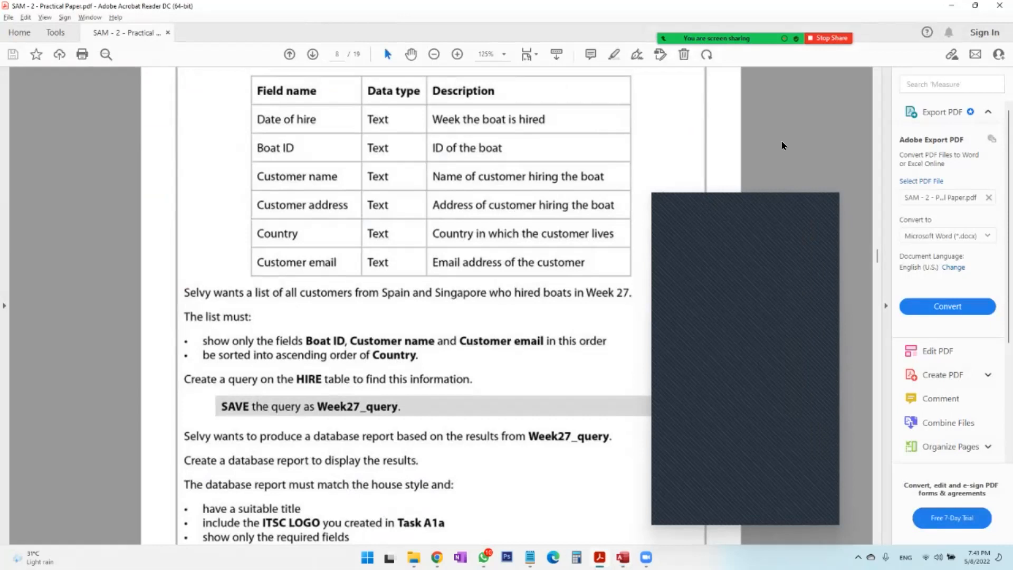
pyautogui.moveTo(715, 201); pyautogui.dragTo(782, 142)
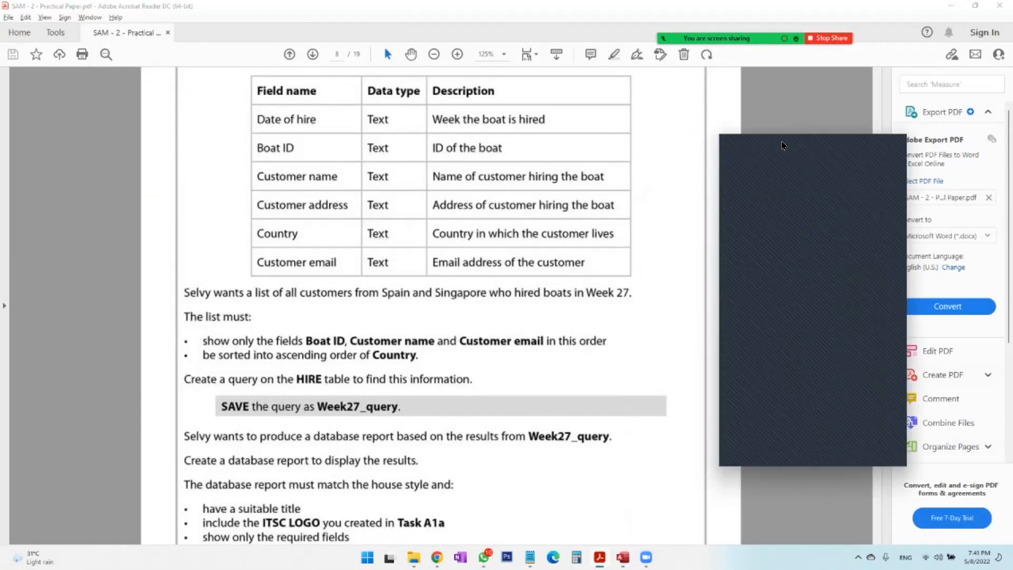
pyautogui.click(951, 9)
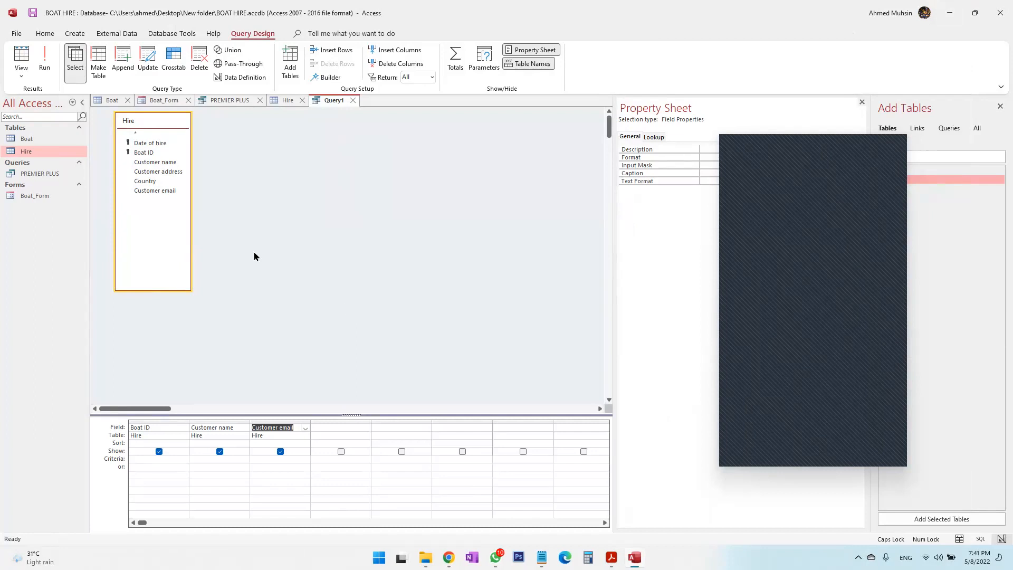
pyautogui.doubleClick(155, 183)
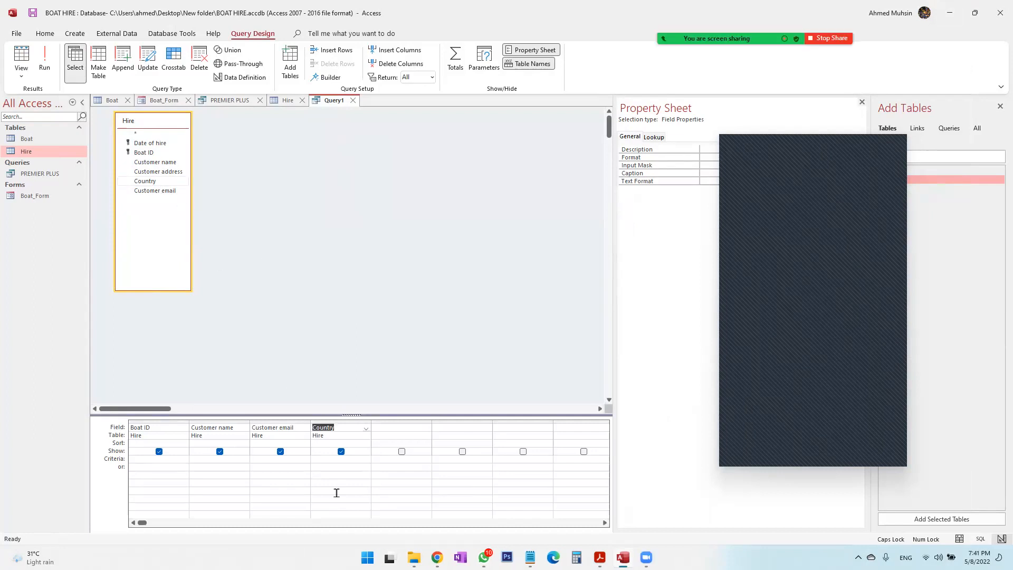
pyautogui.click(341, 451)
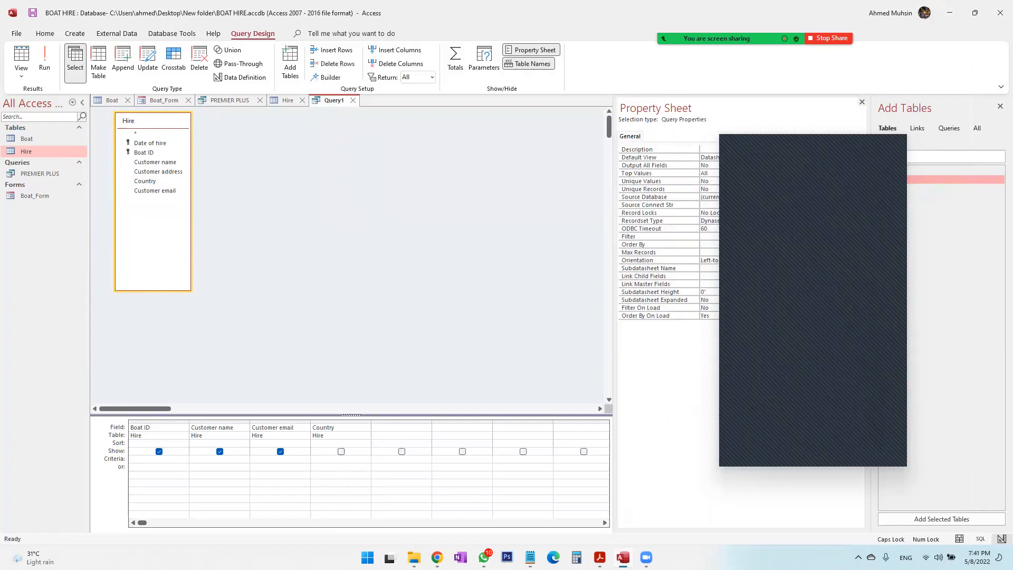
# Compare the Hire table with the Spain and Singapore, Week 27 requirement in the practical paper.
pyautogui.click(600, 557)
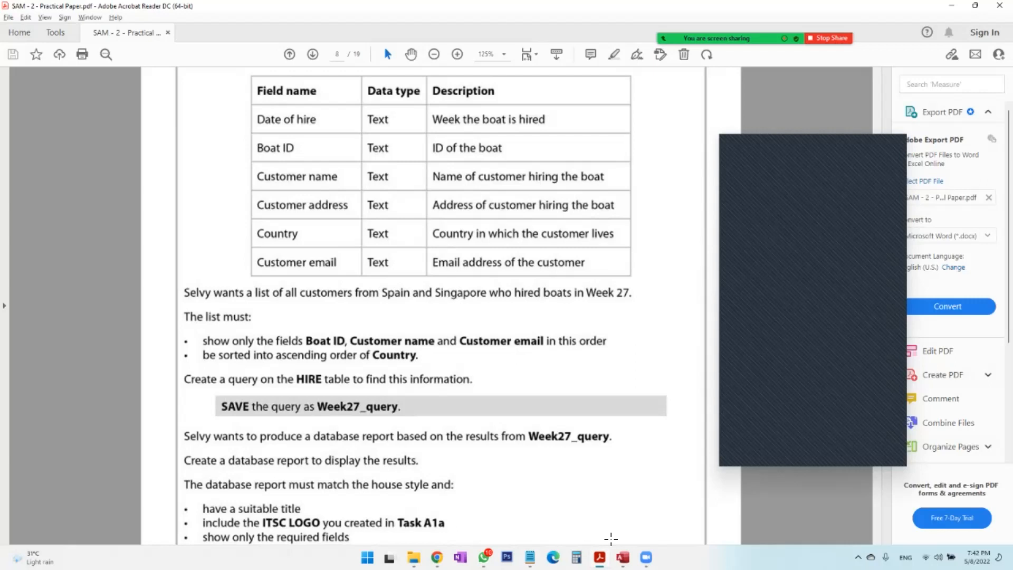
pyautogui.click(623, 557)
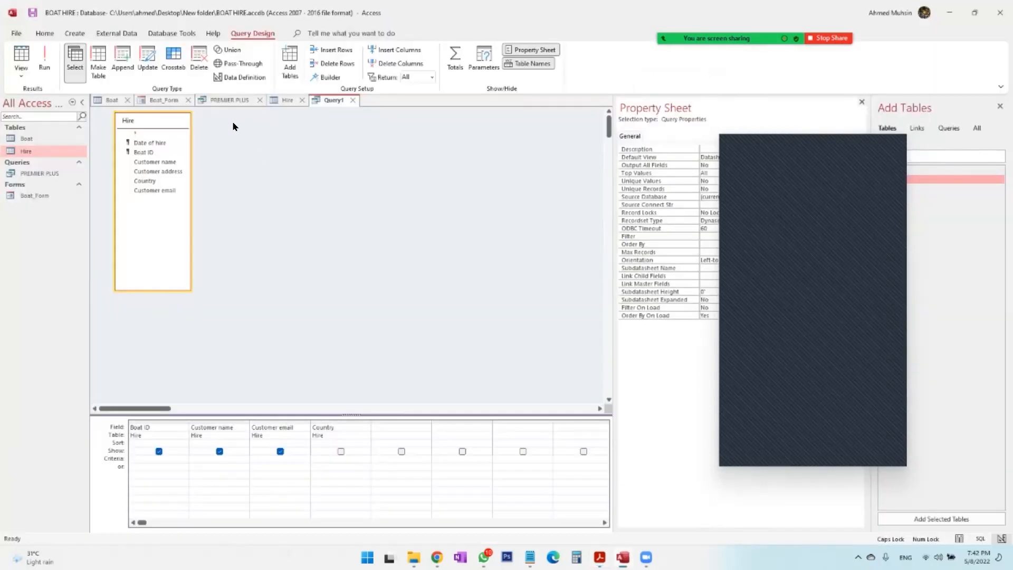
pyautogui.click(287, 101)
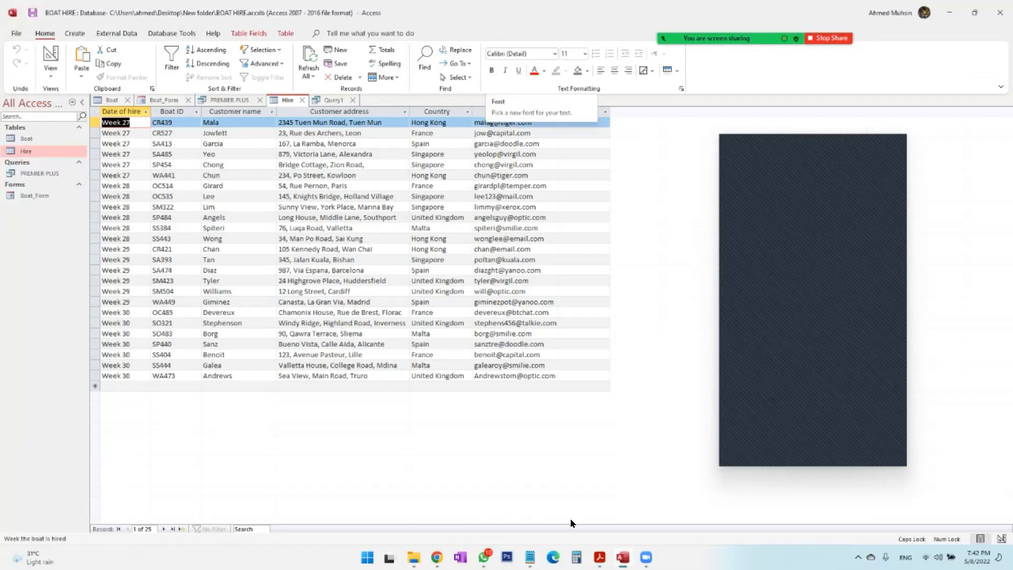
pyautogui.click(600, 557)
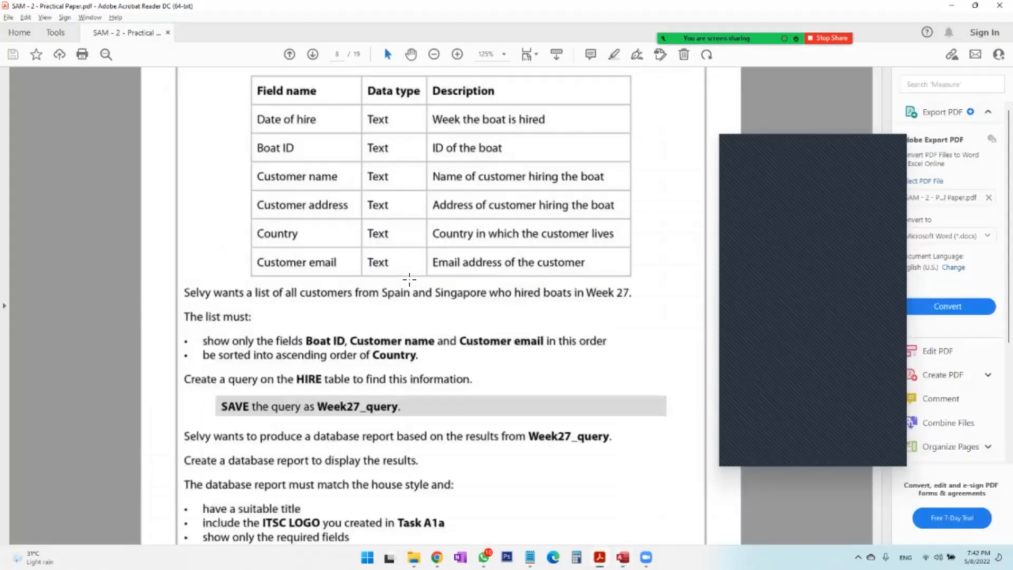
pyautogui.moveTo(410, 285); pyautogui.dragTo(431, 297)
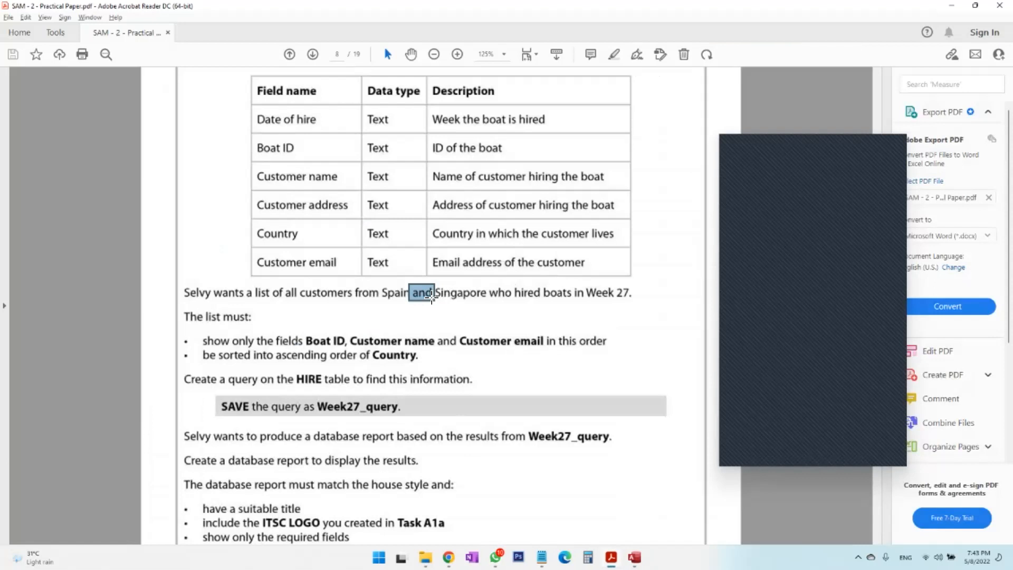
pyautogui.click(465, 325)
pyautogui.scroll(-3, 464, 325)
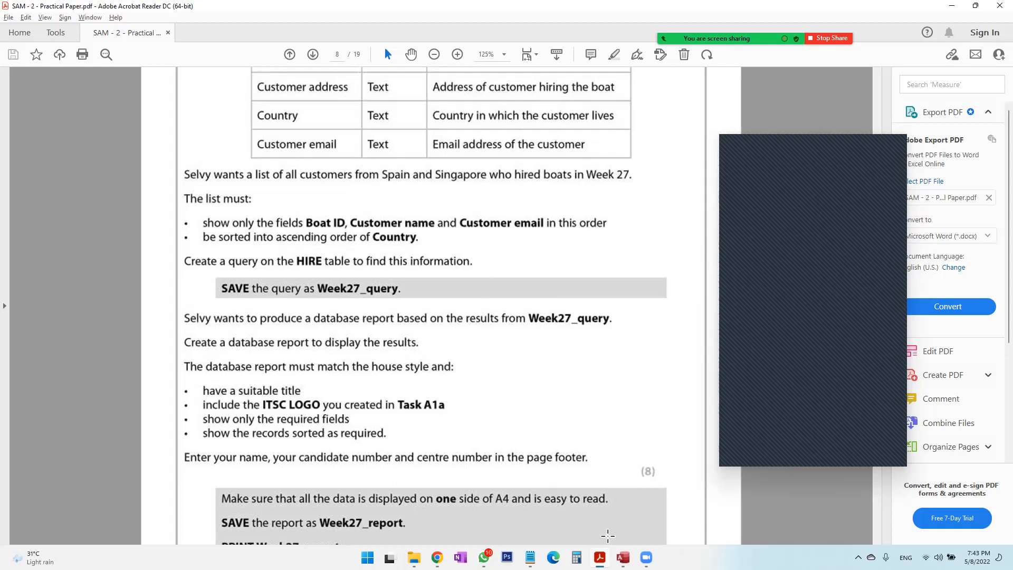
# Examine the Country column of the Hire table and return to the Task A2e requirements in the practical paper.
pyautogui.click(623, 557)
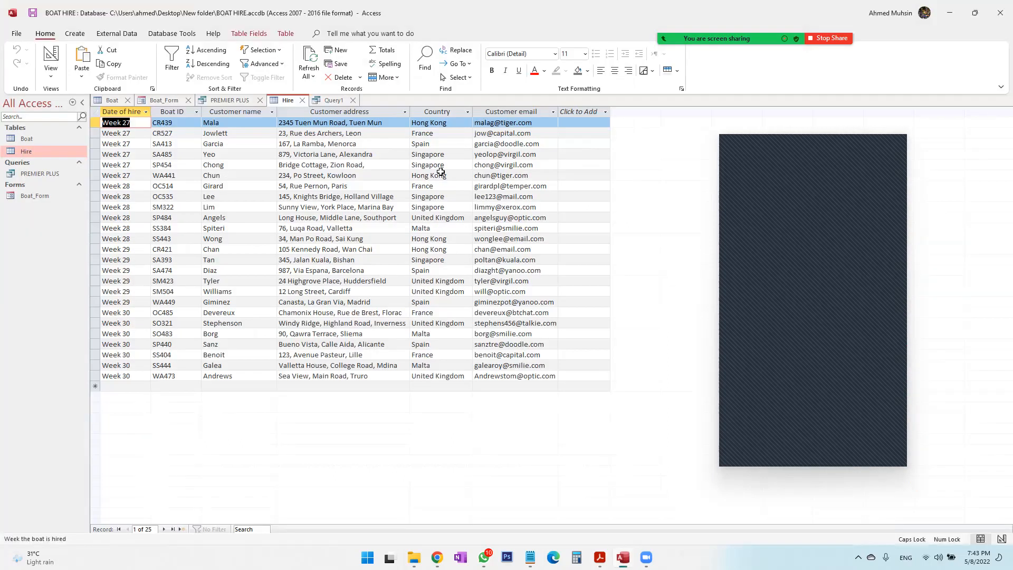
pyautogui.click(444, 113)
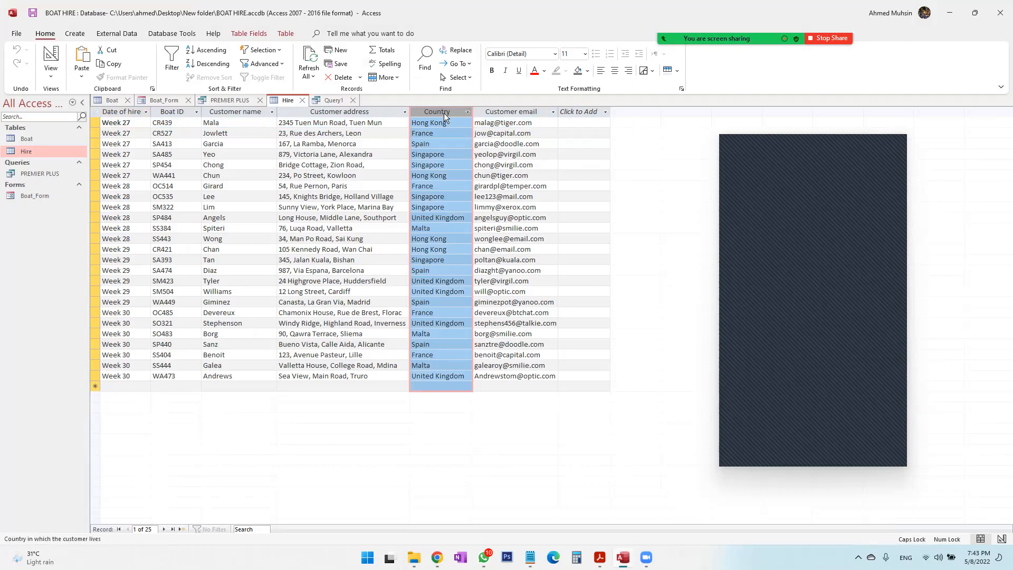
pyautogui.click(439, 144)
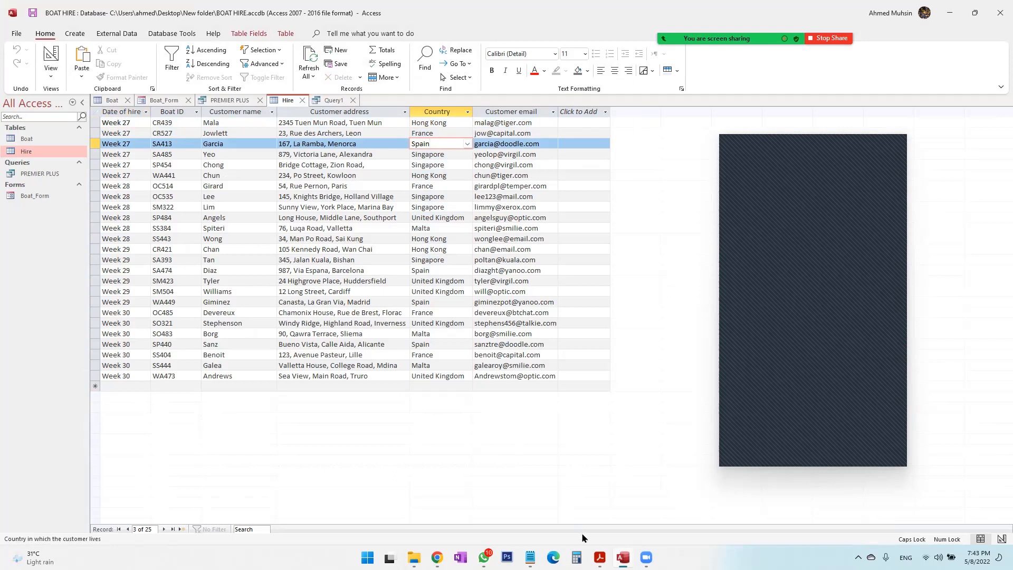
pyautogui.click(600, 557)
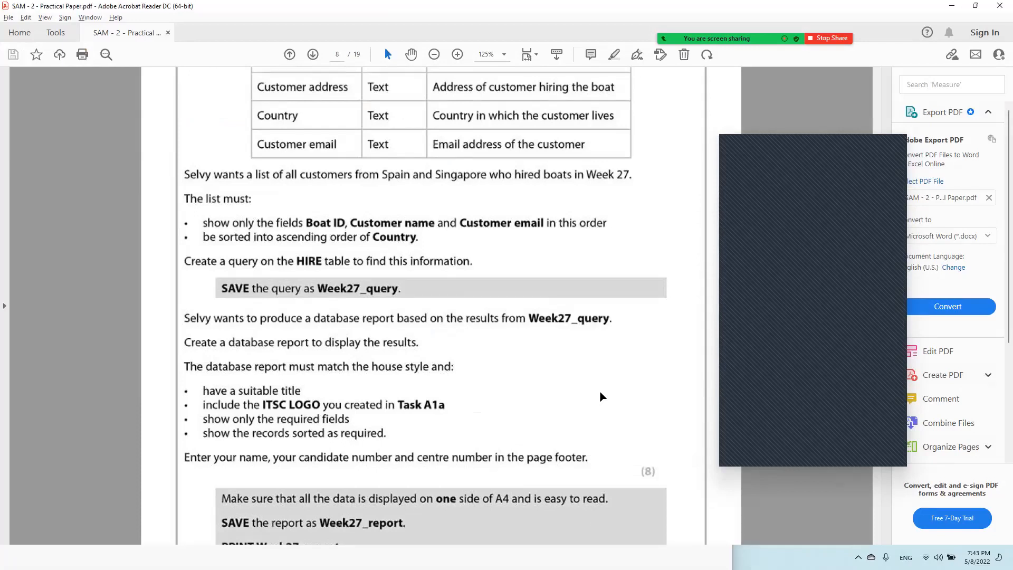
pyautogui.click(550, 450)
pyautogui.click(550, 450)
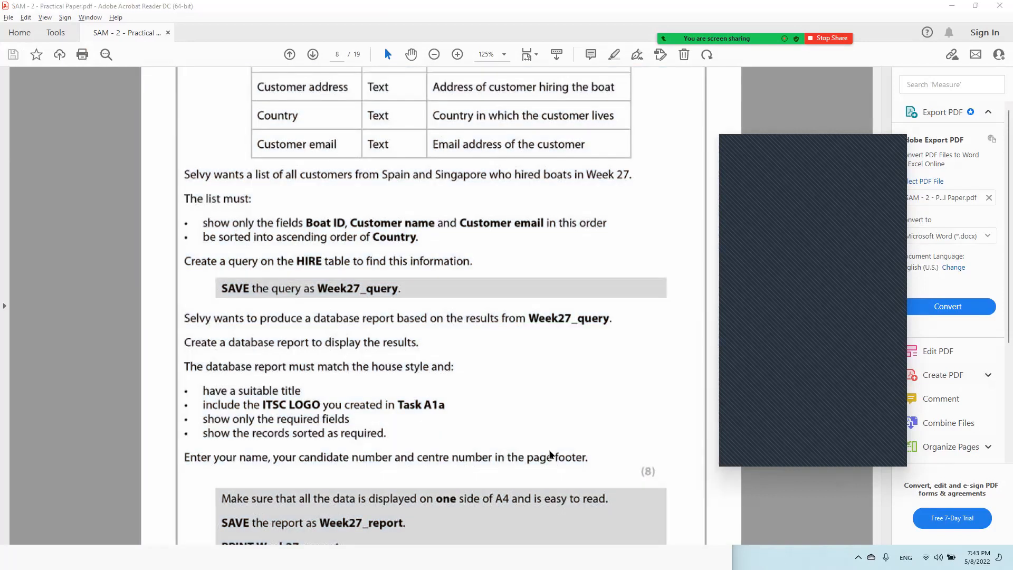
# Return to the query design and set the Country criterion to "Spain" or "Singapore".
pyautogui.hotkey('alt', 'Tab')
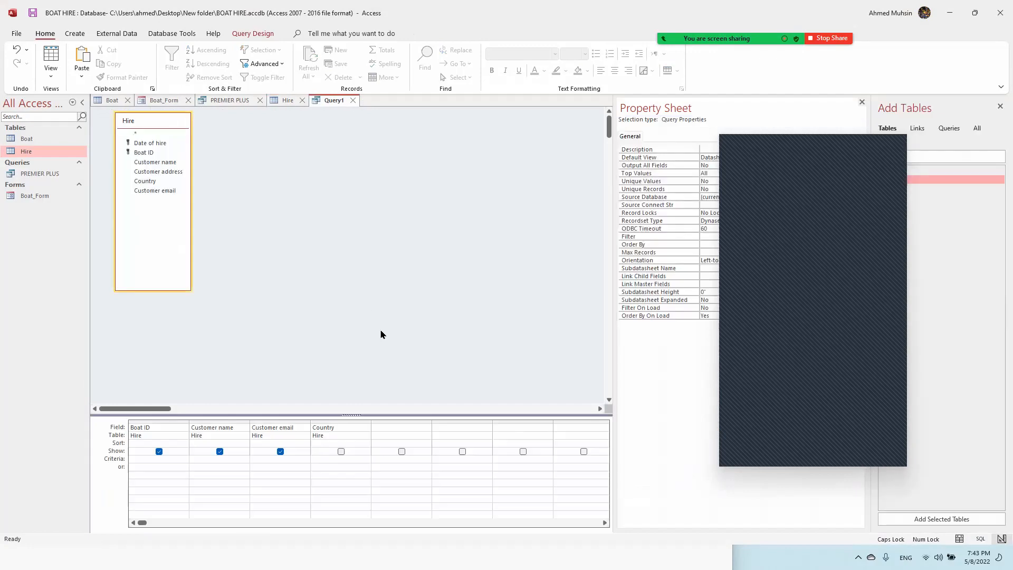
pyautogui.write('sPAIN" OR')
pyautogui.press('BackSpace')
pyautogui.press('BackSpace')
pyautogui.press('BackSpace')
pyautogui.press('BackSpace')
pyautogui.press('BackSpace')
pyautogui.press('BackSpace')
pyautogui.press('BackSpace')
pyautogui.press('BackSpace')
pyautogui.press('BackSpace')
pyautogui.press('BackSpace')
pyautogui.press('BackSpace')
pyautogui.press('capslock')
pyautogui.write('"Spain" or "Sing')
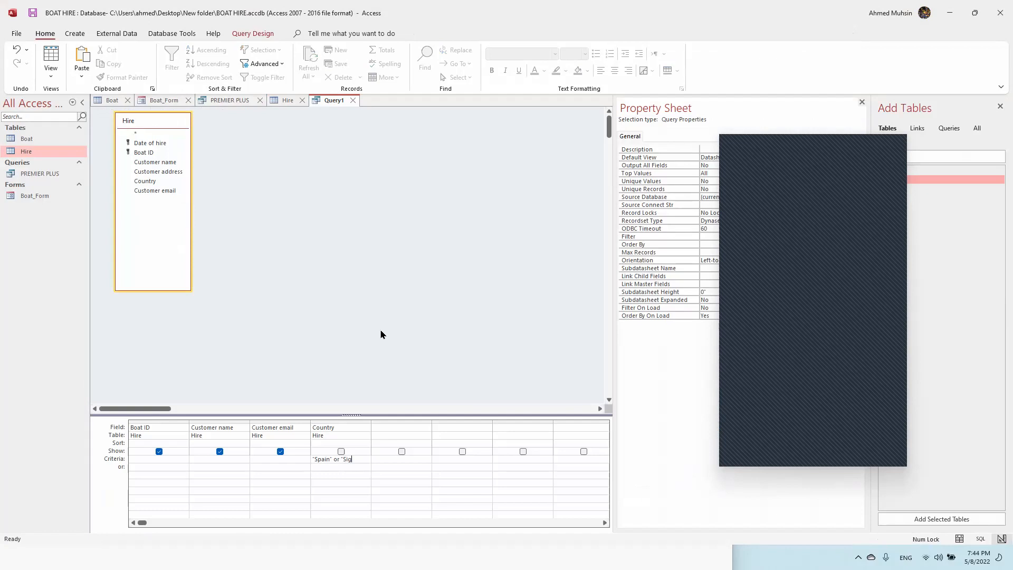
pyautogui.write('apore"')
# Add Date of hire to the query as a hidden field with the criterion Week 27, matching the Hire table's wording.
pyautogui.hotkey('alt', 'Tab')
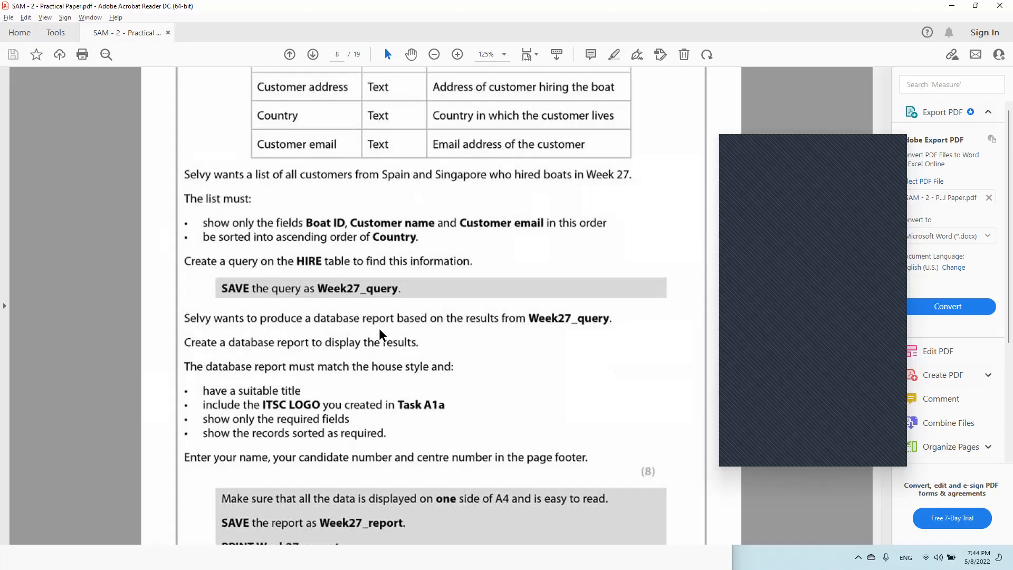
pyautogui.hotkey('alt', 'Tab')
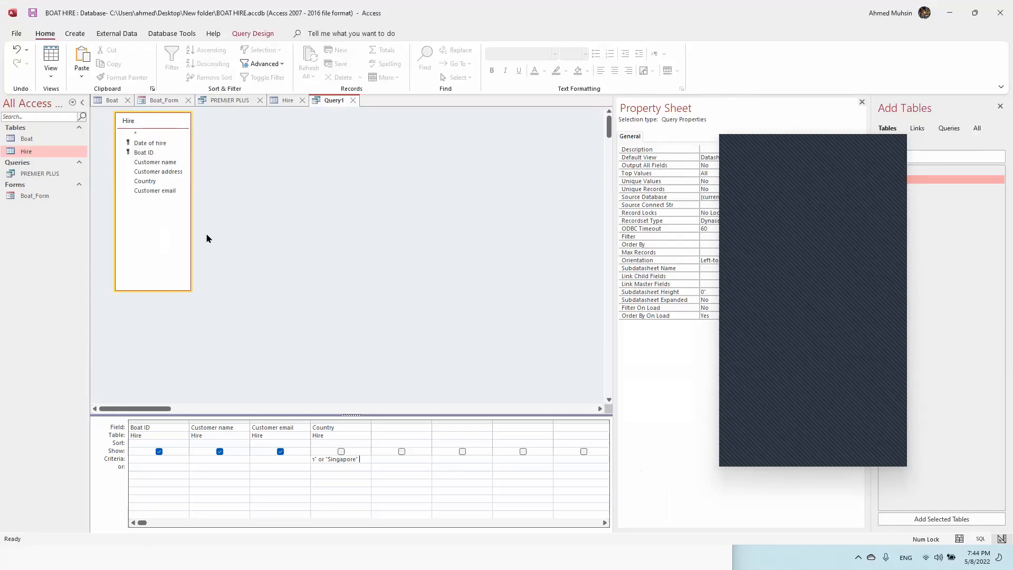
pyautogui.doubleClick(157, 143)
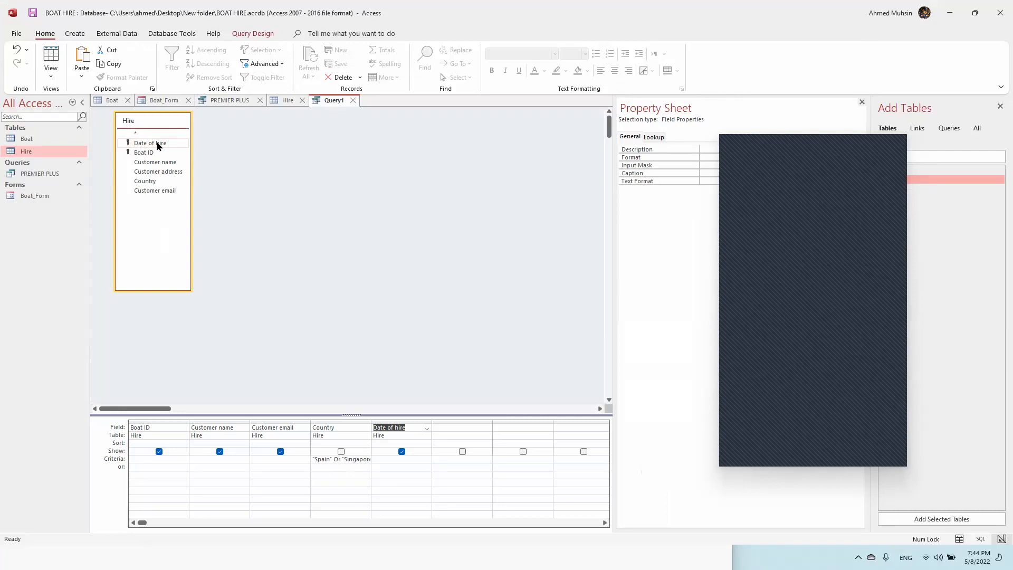
pyautogui.click(387, 460)
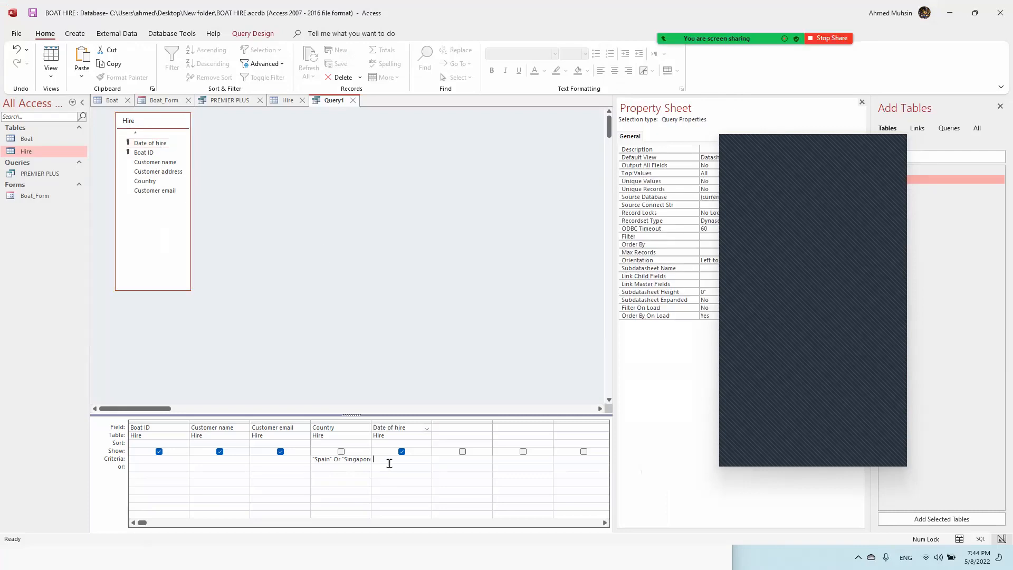
pyautogui.click(402, 452)
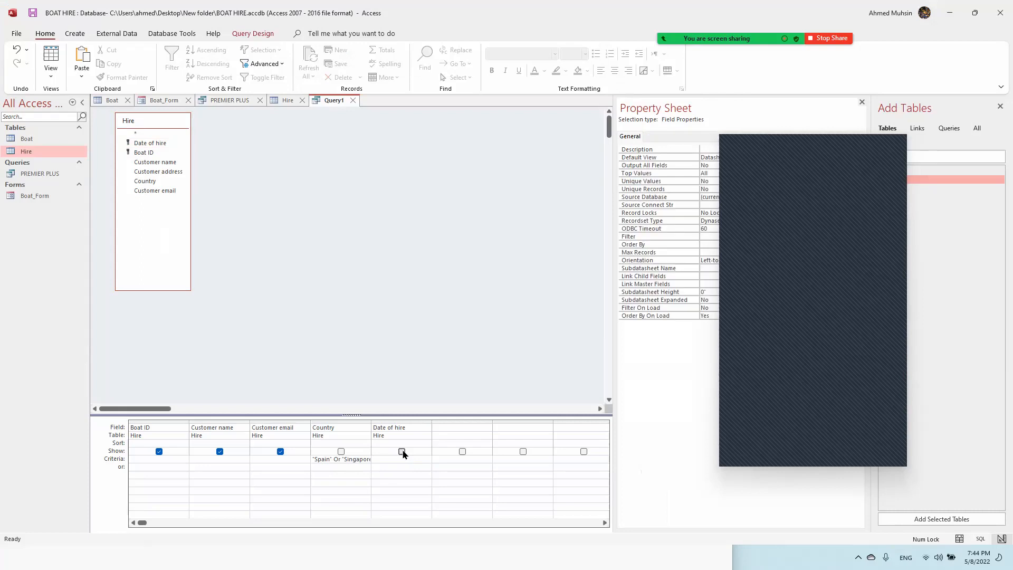
pyautogui.click(282, 103)
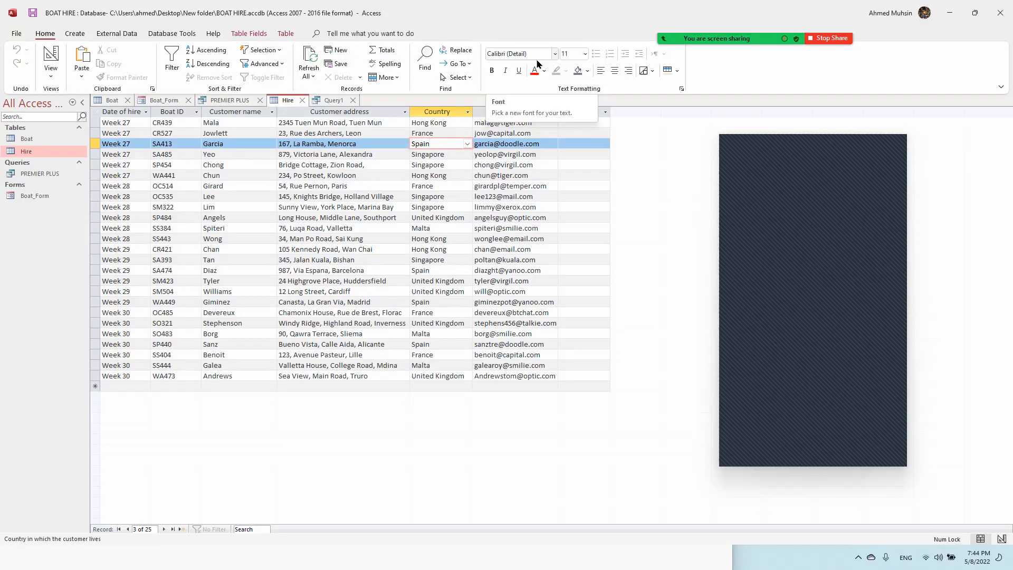
pyautogui.click(331, 100)
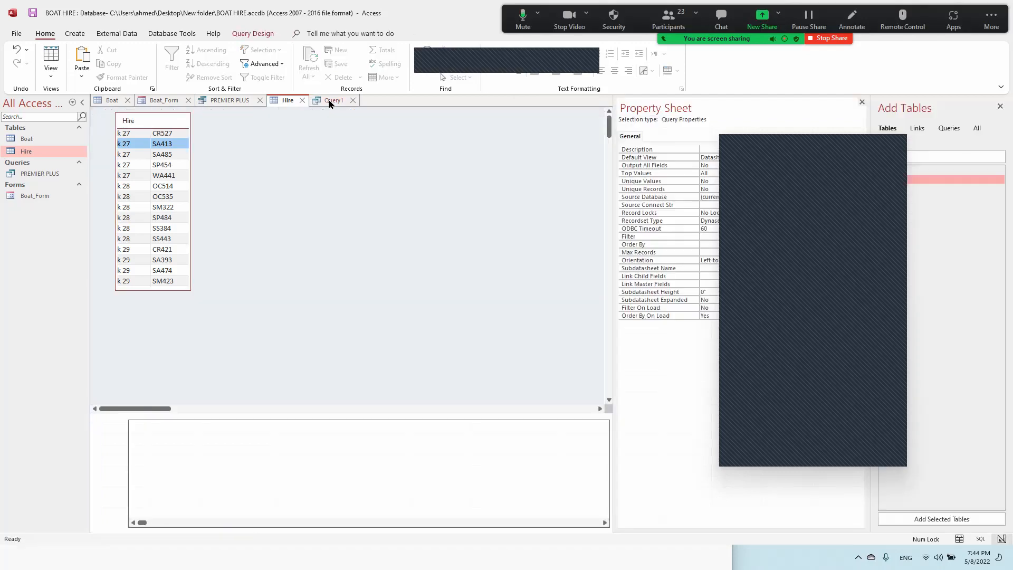
pyautogui.click(414, 459)
pyautogui.write('Week 27')
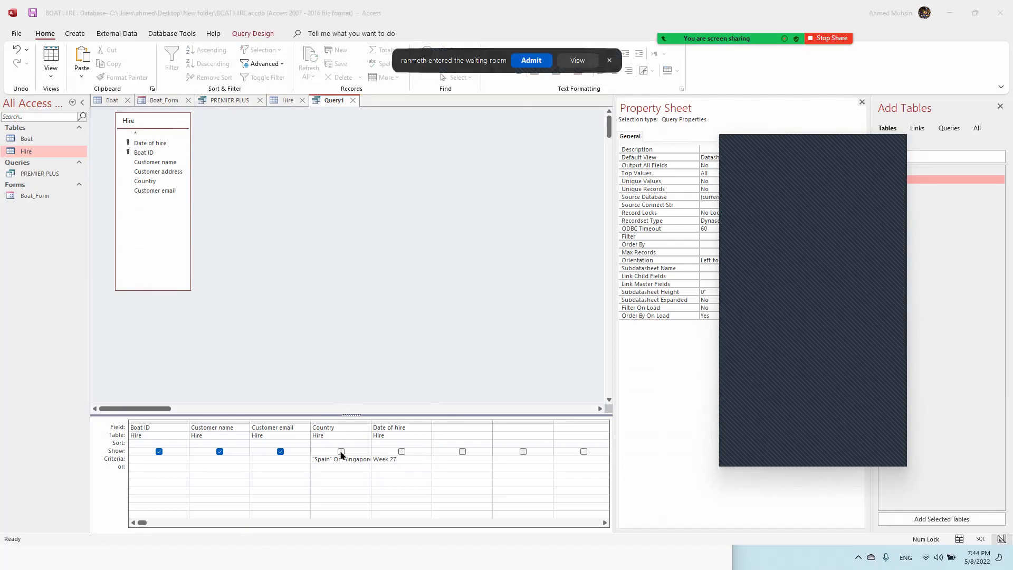
# Widen the Country column in the query grid to fit its full criterion.
pyautogui.click(338, 467)
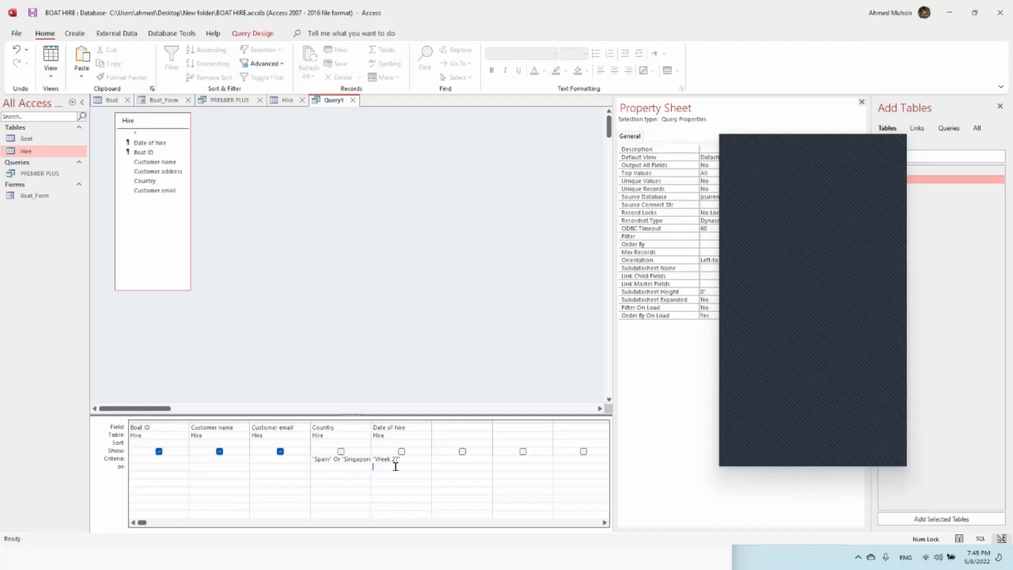
pyautogui.moveTo(370, 422); pyautogui.dragTo(405, 421)
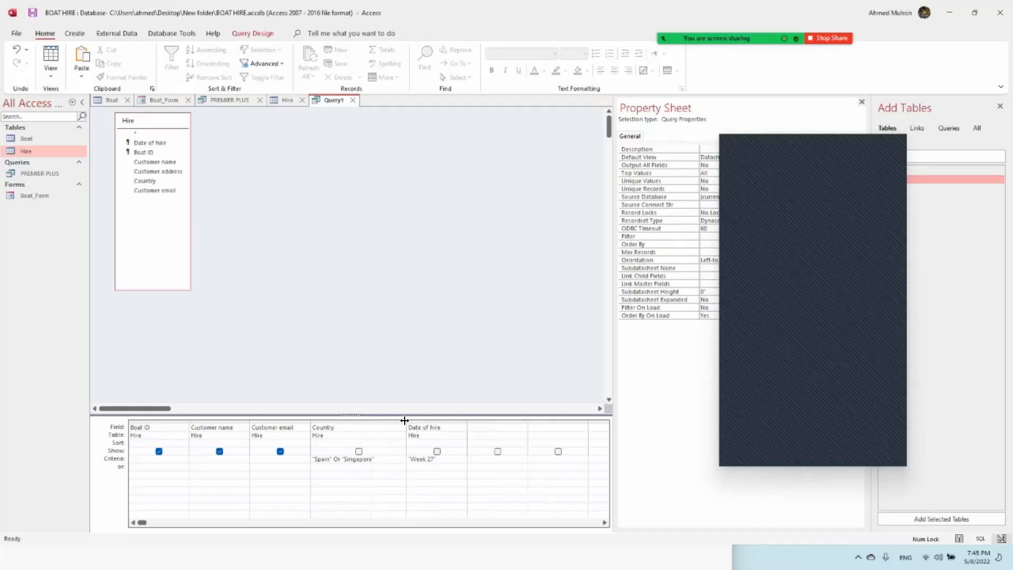
pyautogui.click(365, 467)
pyautogui.click(446, 465)
pyautogui.moveTo(685, 19)
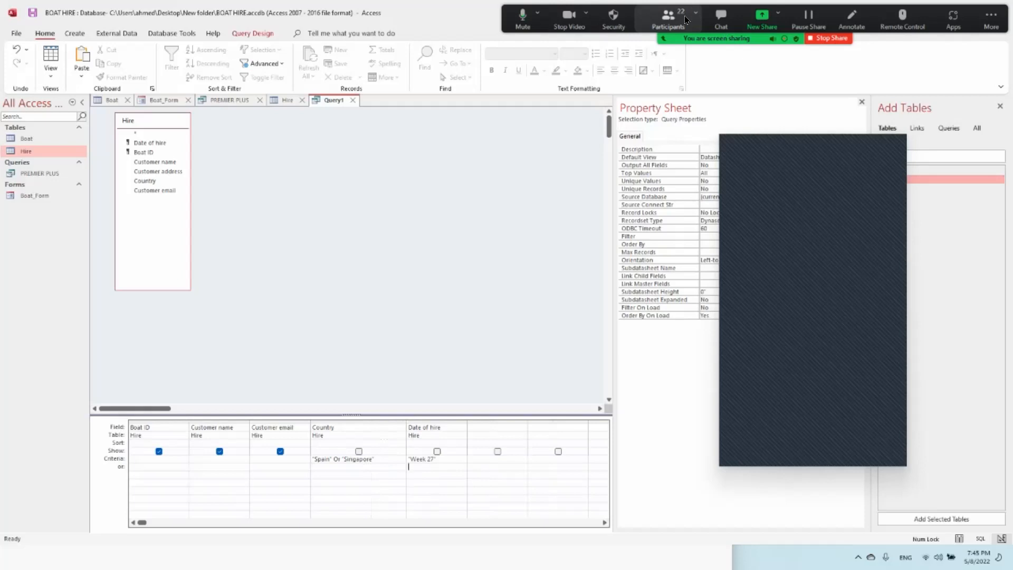
pyautogui.click(685, 19)
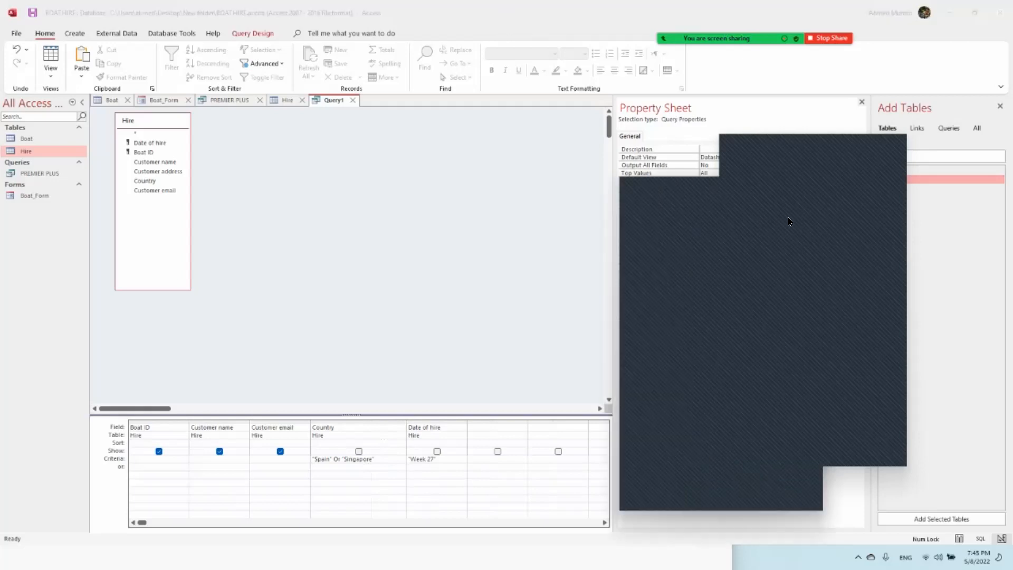
pyautogui.click(808, 189)
pyautogui.click(768, 428)
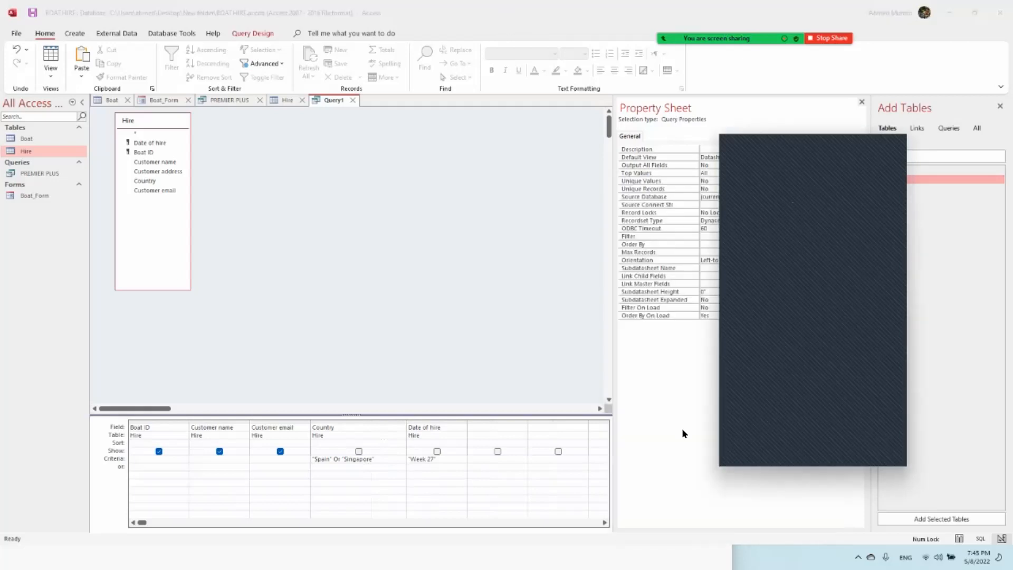
pyautogui.click(378, 466)
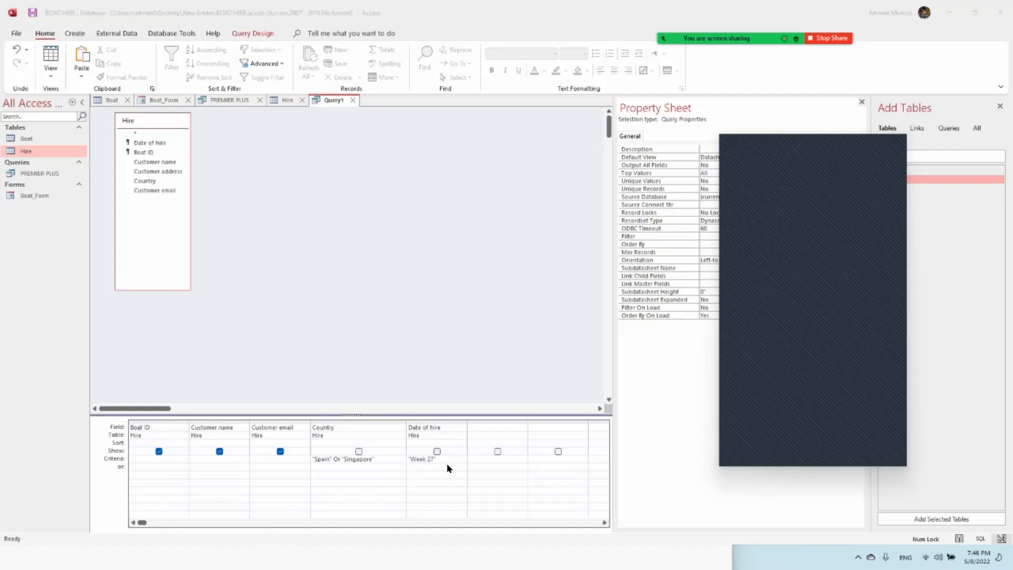
# Compare the Country criterion with the "Spain and Singapore" wording in the practical paper and return to the query.
pyautogui.hotkey('alt', 'Tab')
pyautogui.hotkey('alt', 'Tab')
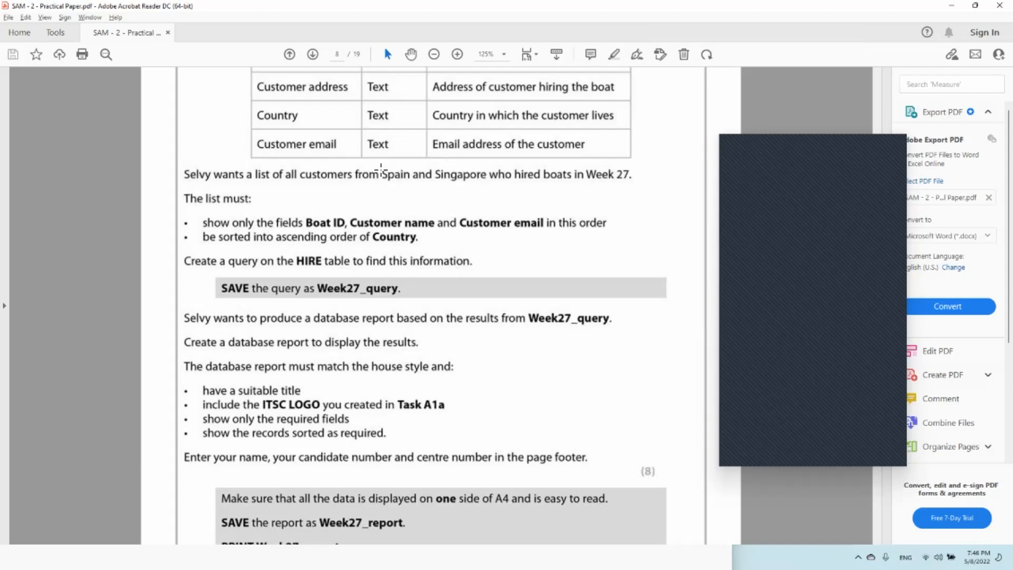
pyautogui.moveTo(409, 176); pyautogui.dragTo(435, 180)
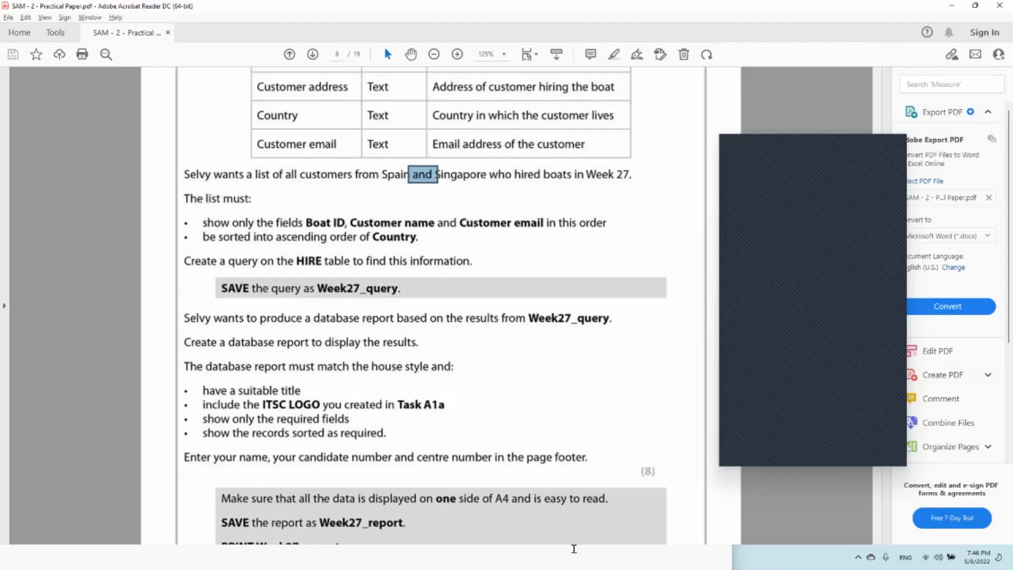
pyautogui.hotkey('alt', 'Tab')
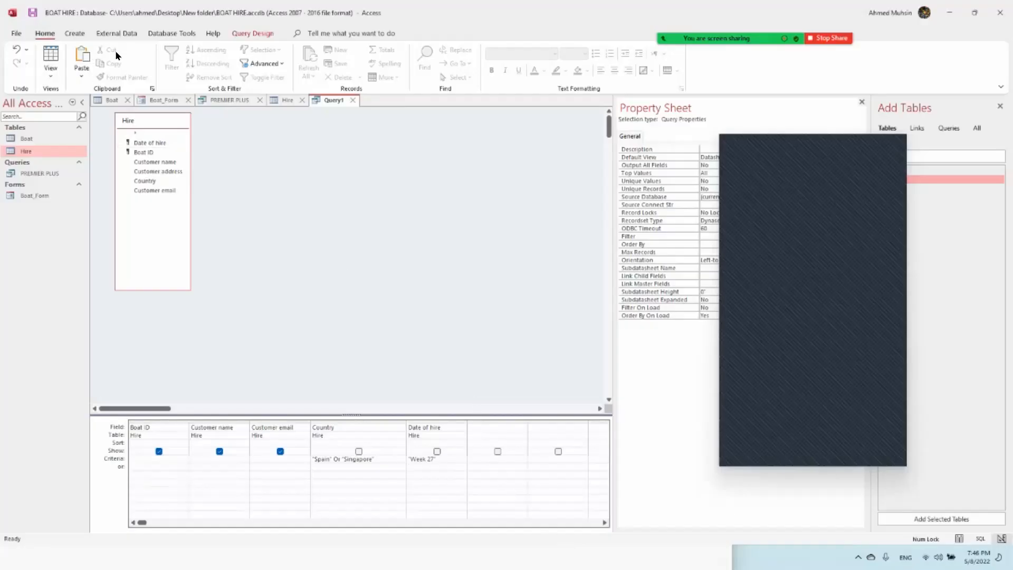
# Run the query and save it as Week27_query, checking the required name in the practical paper.
pyautogui.click(248, 37)
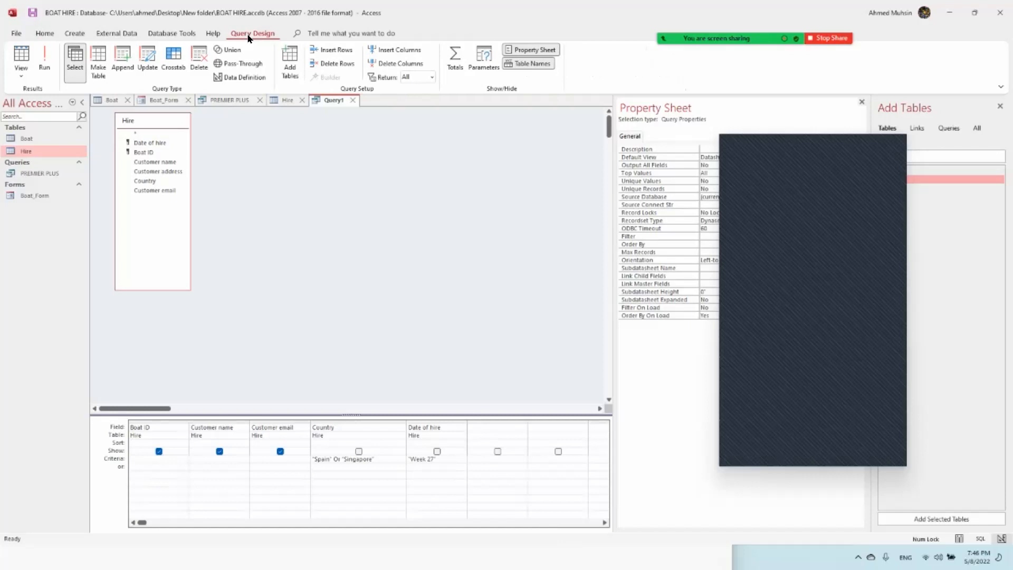
pyautogui.click(46, 72)
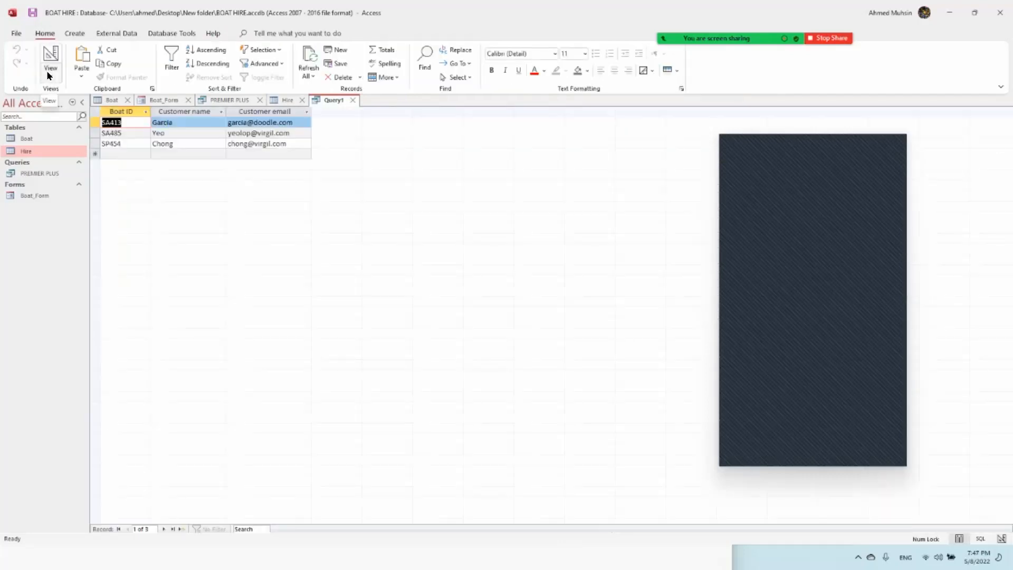
pyautogui.click(33, 15)
pyautogui.hotkey('alt', 'Tab')
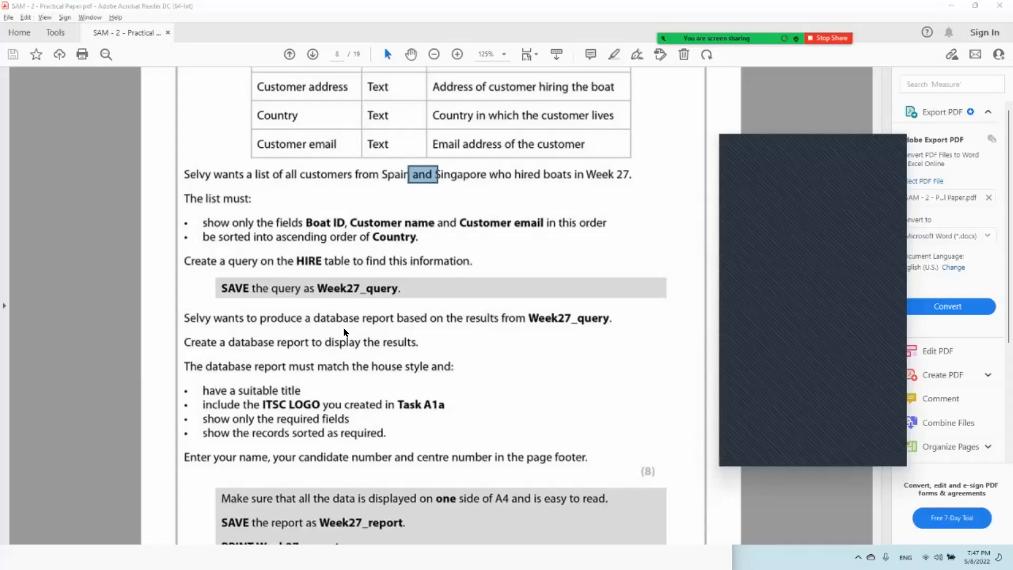
pyautogui.hotkey('alt', 'Tab')
pyautogui.write('Week27_que')
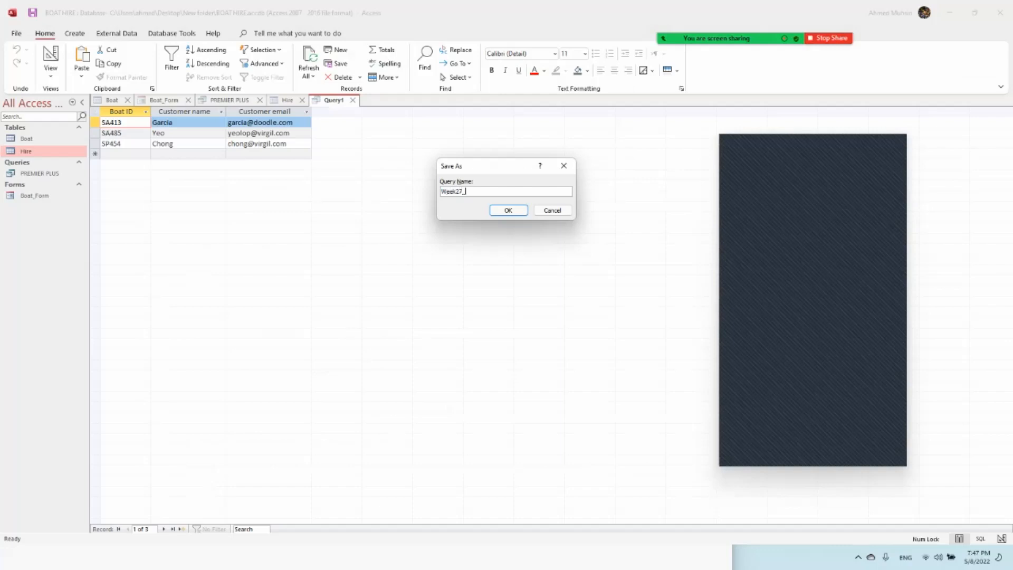
pyautogui.click(518, 214)
# Read the database report requirements in the practical paper and create a report based on Week27_query.
pyautogui.hotkey('alt', 'Tab')
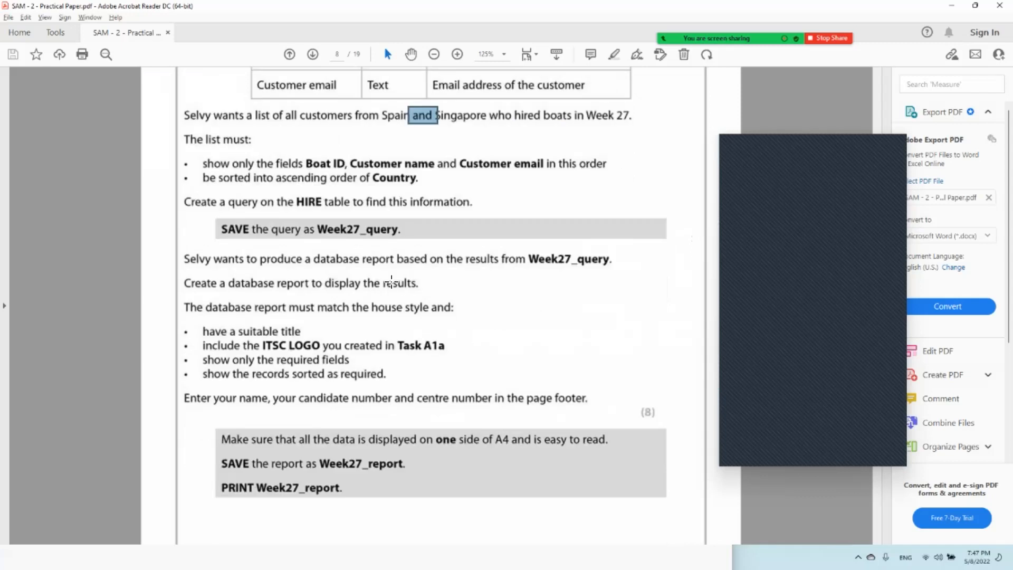
pyautogui.scroll(-2, 391, 282)
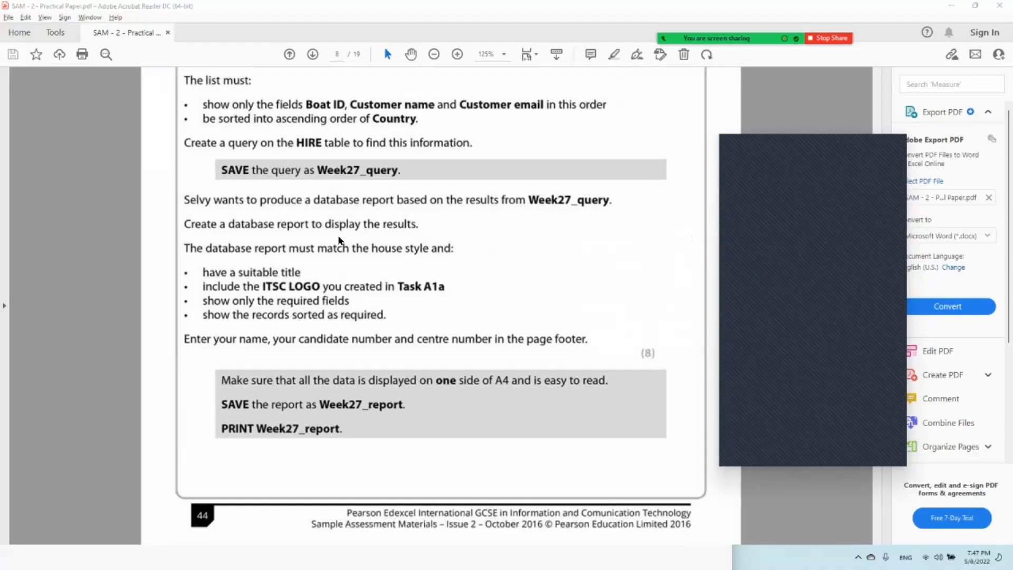
pyautogui.hotkey('alt', 'Tab')
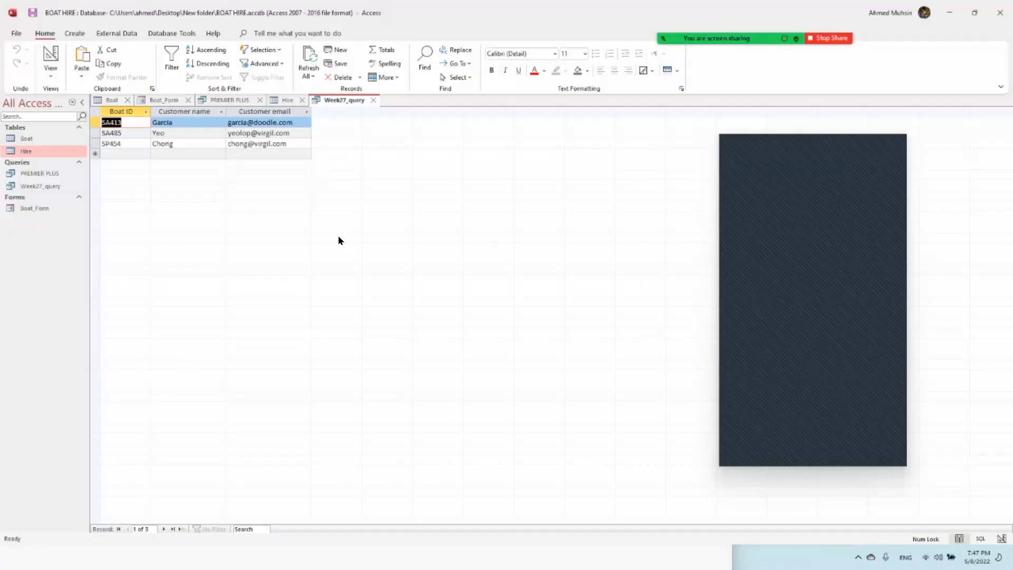
pyautogui.click(80, 33)
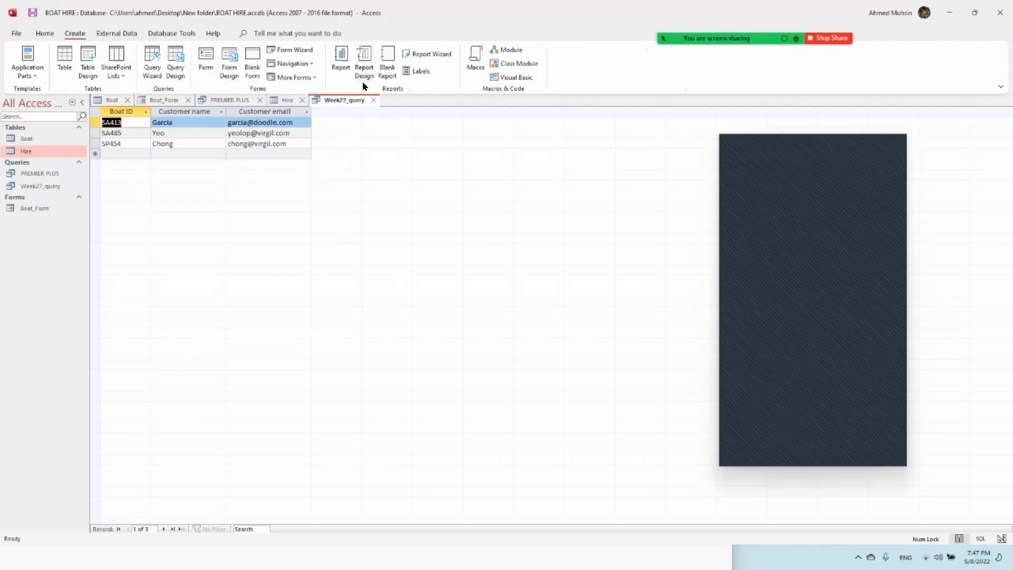
pyautogui.click(341, 58)
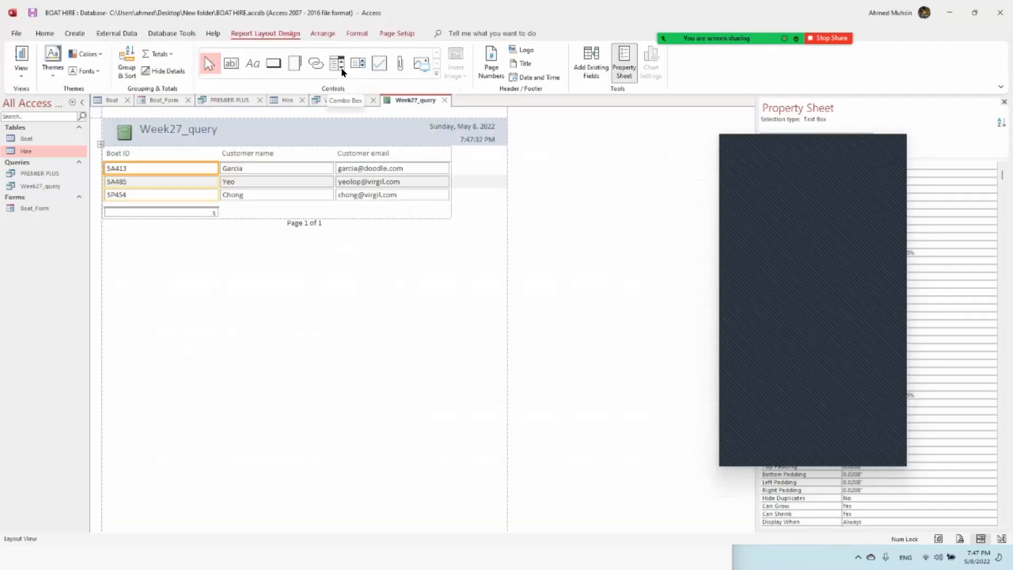
pyautogui.hotkey('alt', 'Tab')
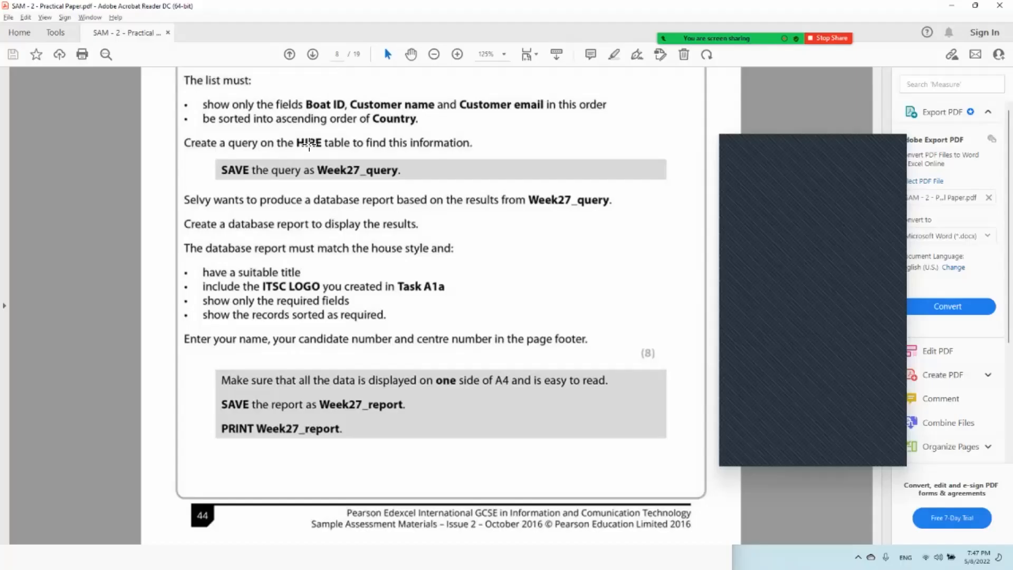
pyautogui.hotkey('alt', 'Tab')
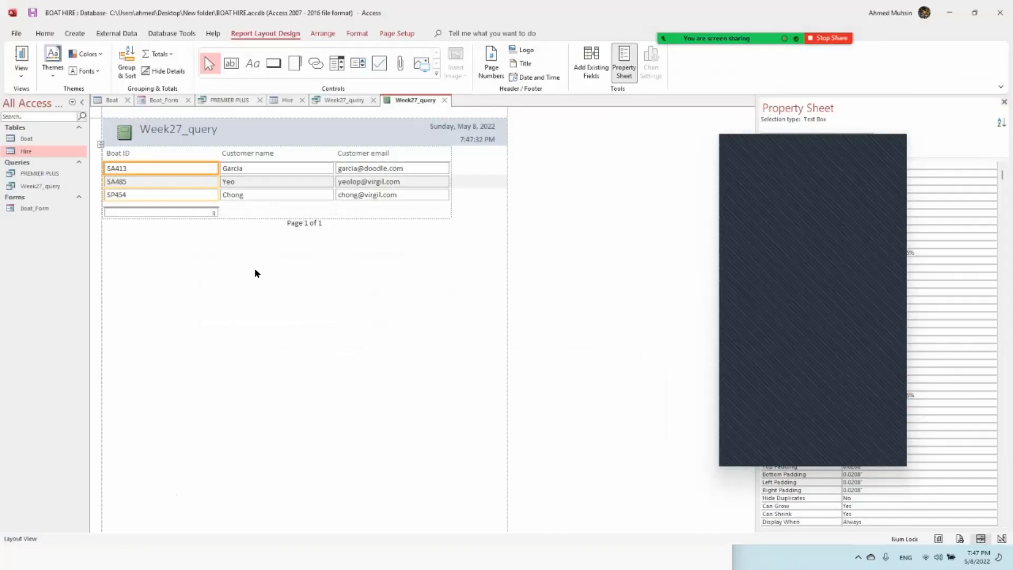
# Replace the report title with "Customers from Spain or Singapore who Hired Boats on Week 27".
pyautogui.click(194, 131)
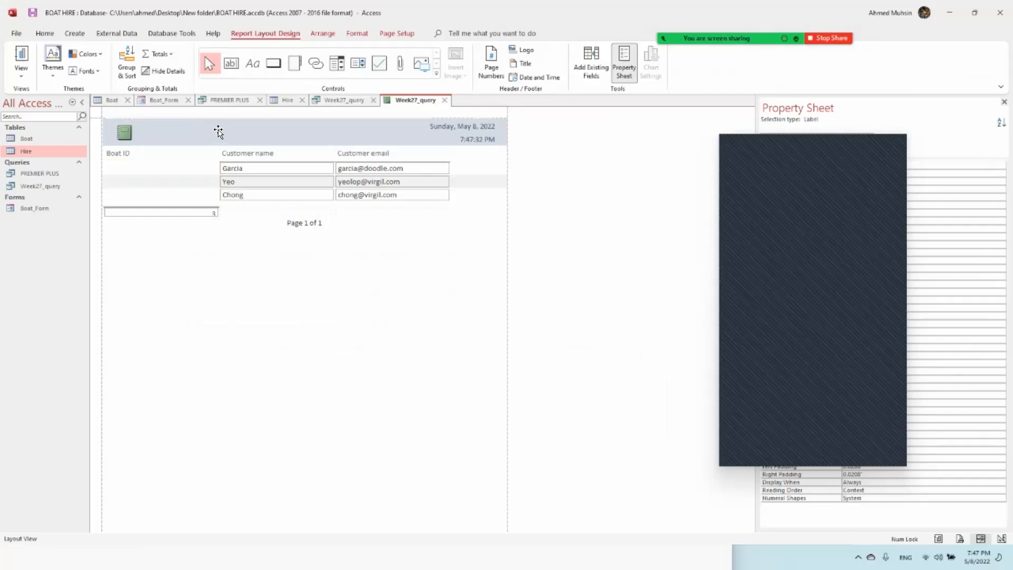
pyautogui.click(217, 132)
pyautogui.doubleClick(217, 133)
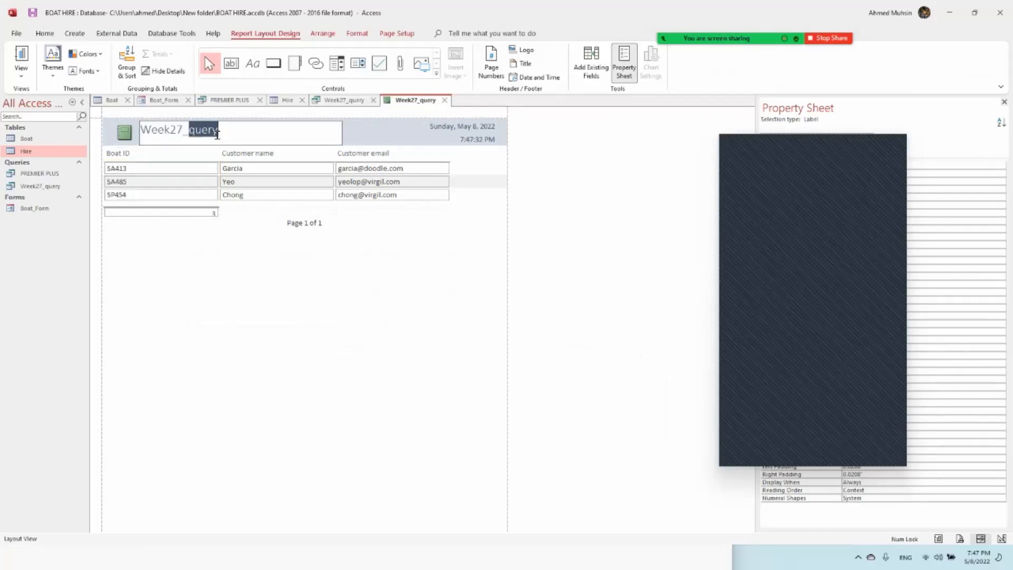
pyautogui.press('BackSpace')
pyautogui.press('BackSpace')
pyautogui.press('BackSpace')
pyautogui.press('BackSpace')
pyautogui.press('BackSpace')
pyautogui.press('BackSpace')
pyautogui.press('BackSpace')
pyautogui.press('BackSpace')
pyautogui.write('Customers ')
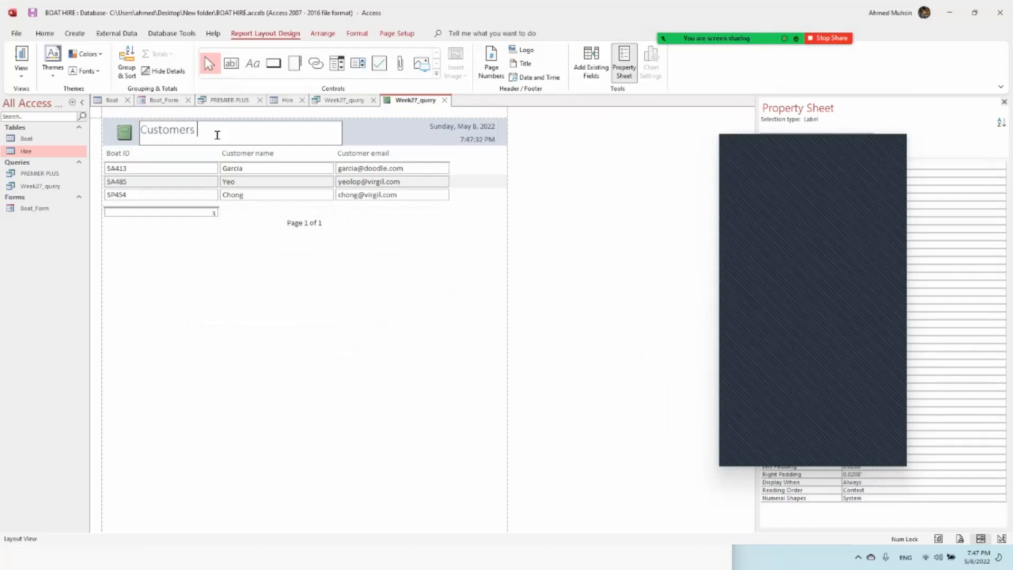
pyautogui.write('from Sapin')
pyautogui.press('BackSpace')
pyautogui.press('BackSpace')
pyautogui.press('BackSpace')
pyautogui.press('BackSpace')
pyautogui.write('pa')
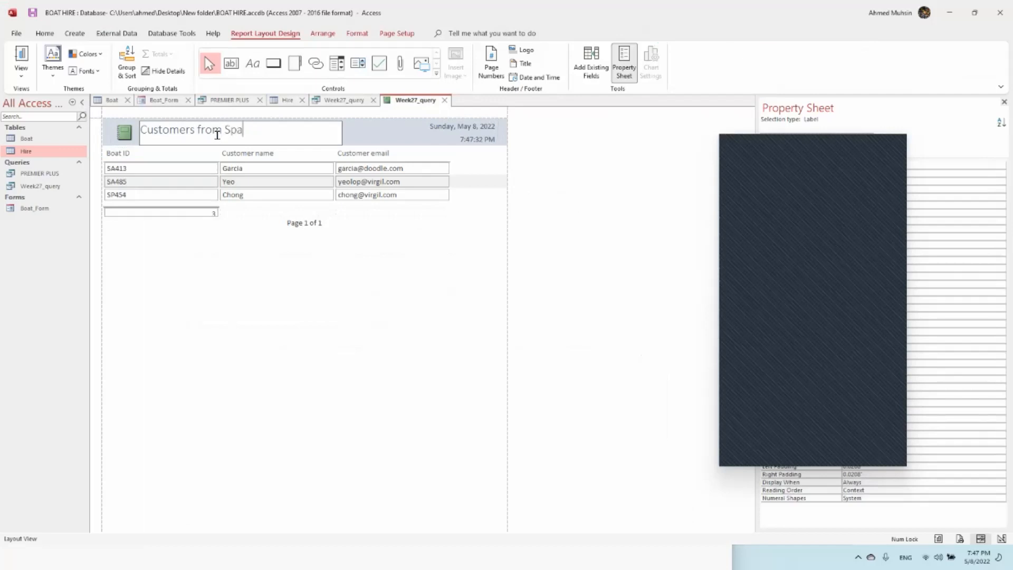
pyautogui.write('in or Singapore W')
pyautogui.press('BackSpace')
pyautogui.write('who Hired Boats on Week 27')
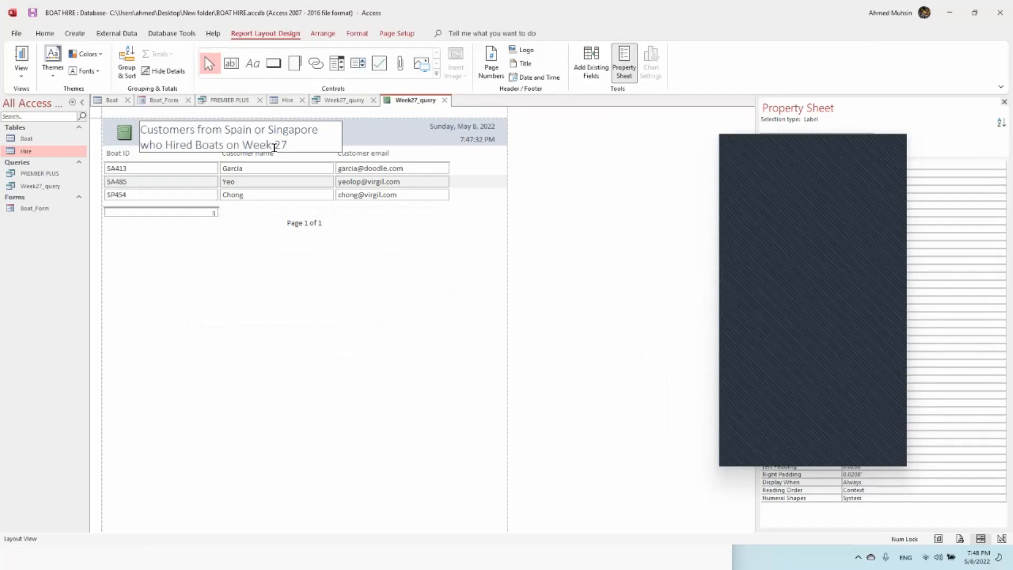
# Finish the title edit and check the practical paper's logo requirement for the report.
pyautogui.click(295, 295)
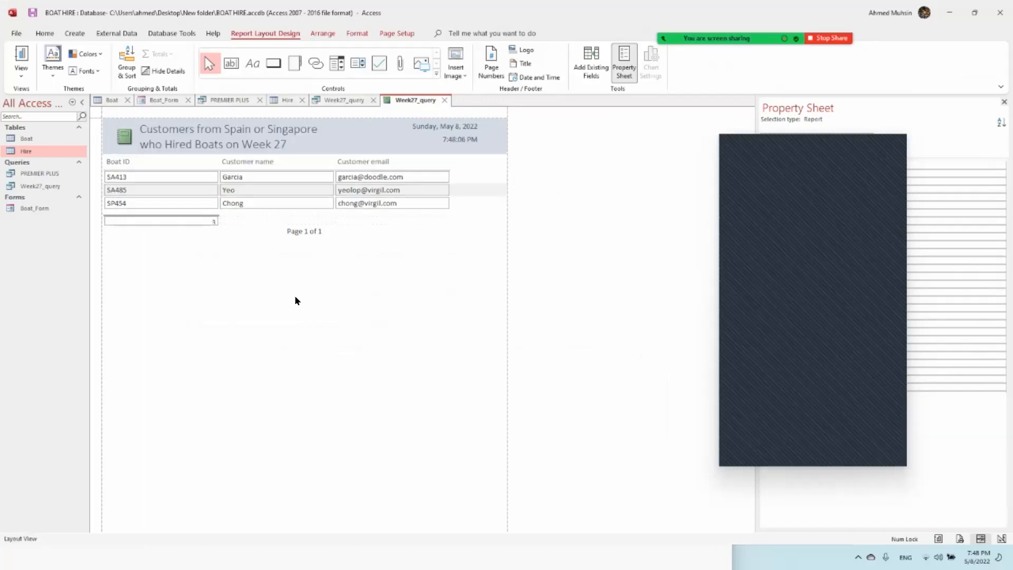
pyautogui.hotkey('alt', 'Tab')
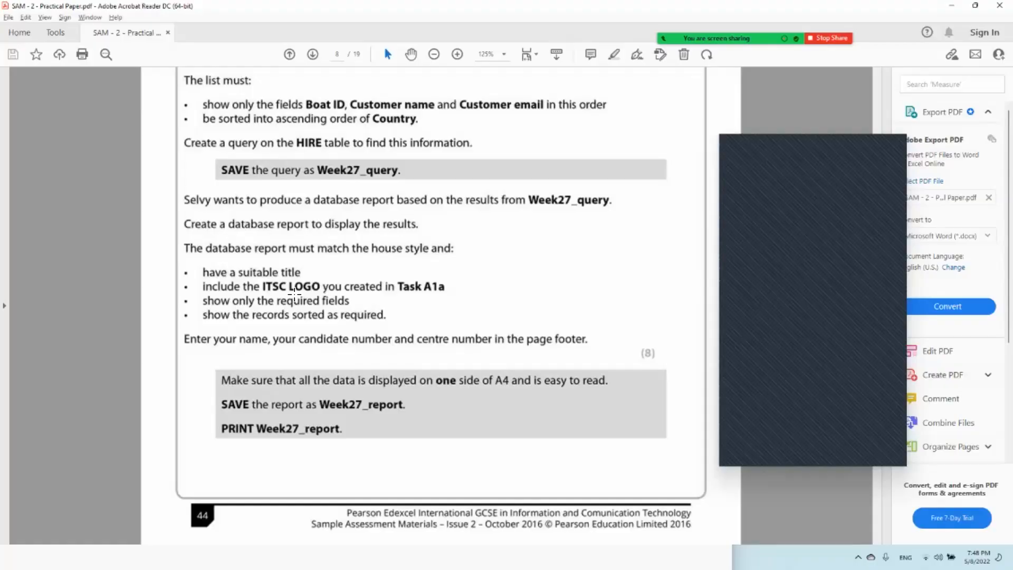
pyautogui.hotkey('alt', 'Tab')
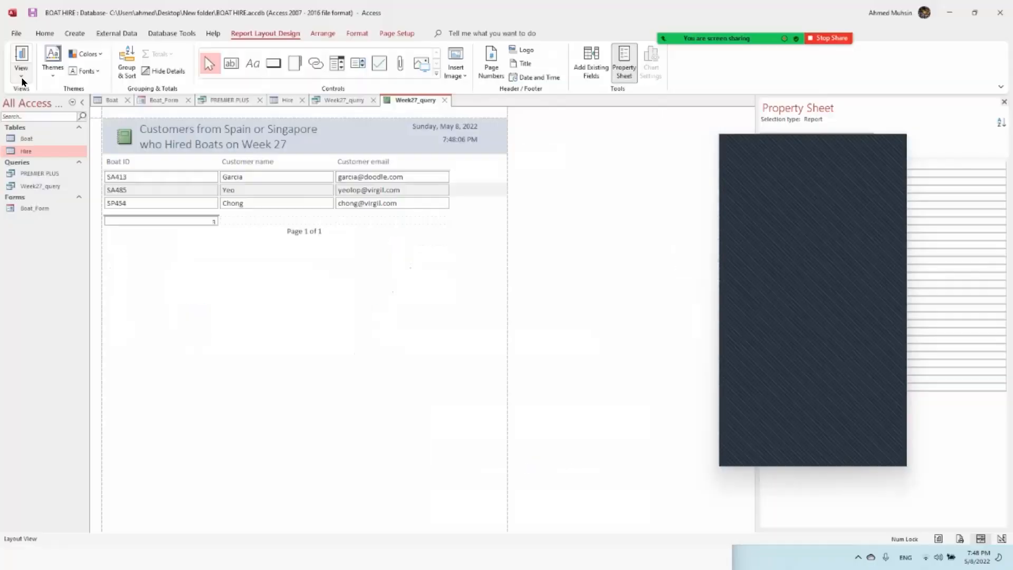
# Open the report in Design View and place the Logo2 sailing boat image in the report header beside the date and time.
pyautogui.click(21, 71)
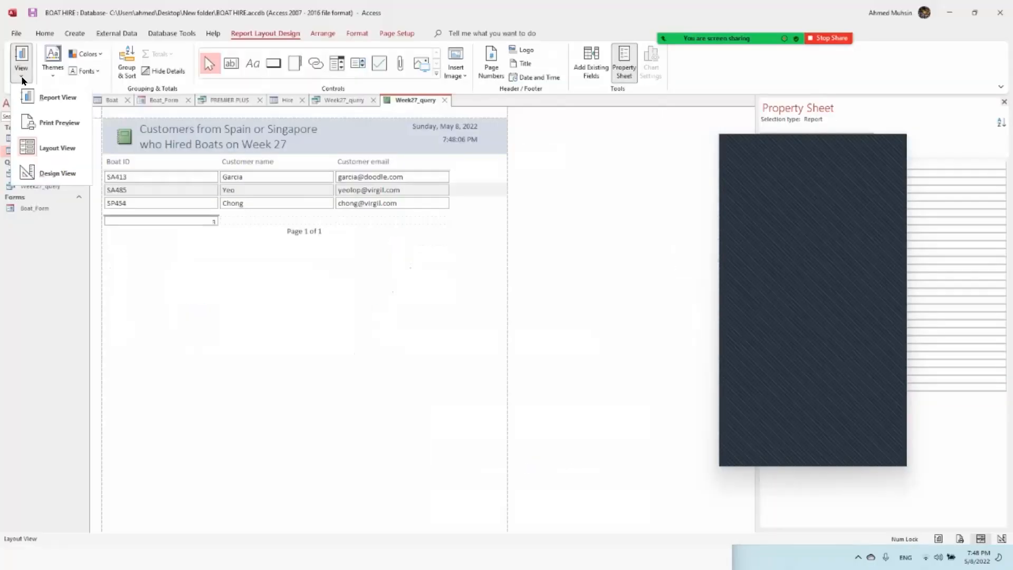
pyautogui.click(47, 172)
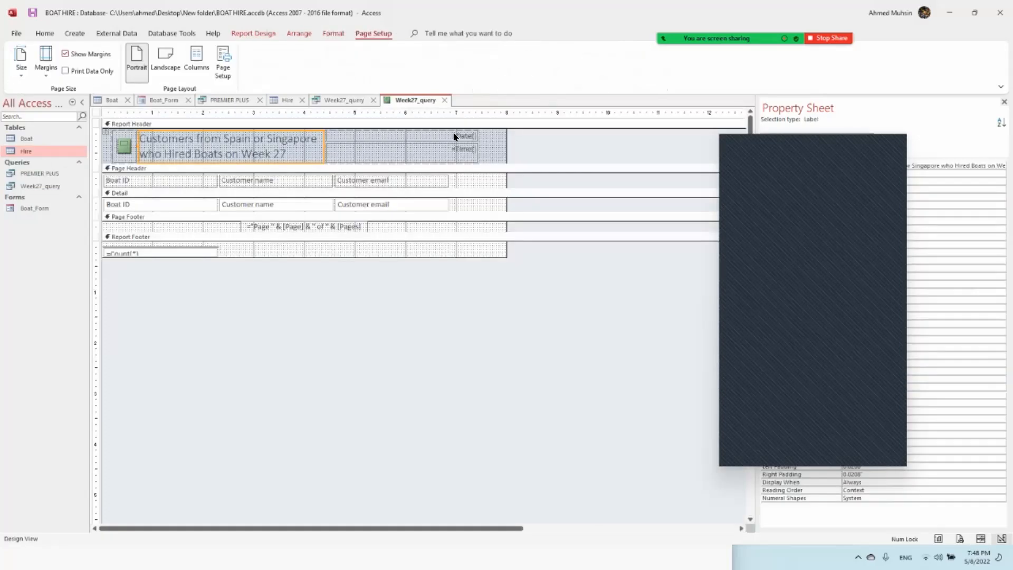
pyautogui.click(536, 160)
pyautogui.click(265, 33)
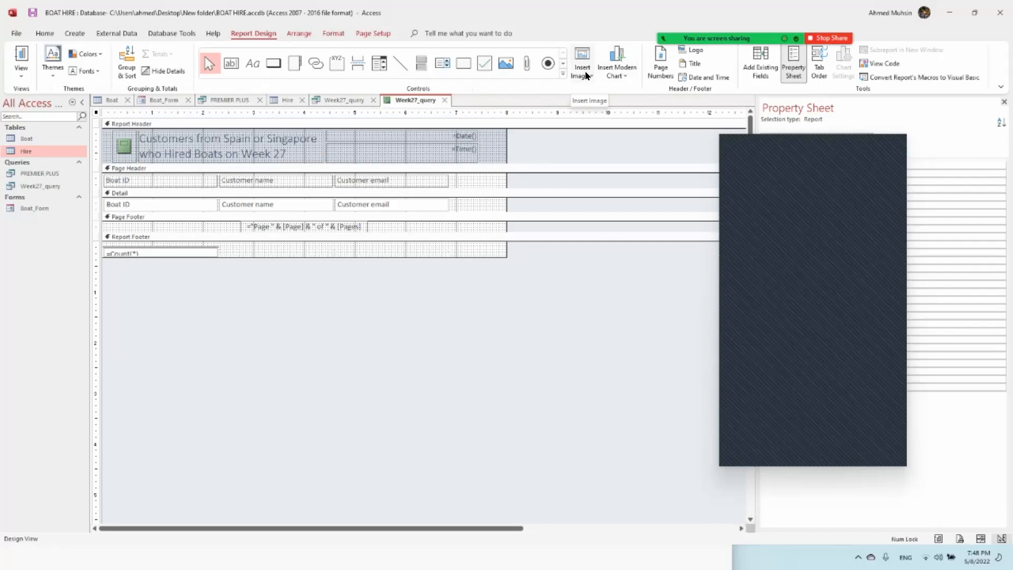
pyautogui.click(586, 75)
pyautogui.click(599, 143)
pyautogui.click(481, 132)
pyautogui.moveTo(481, 132); pyautogui.dragTo(501, 160)
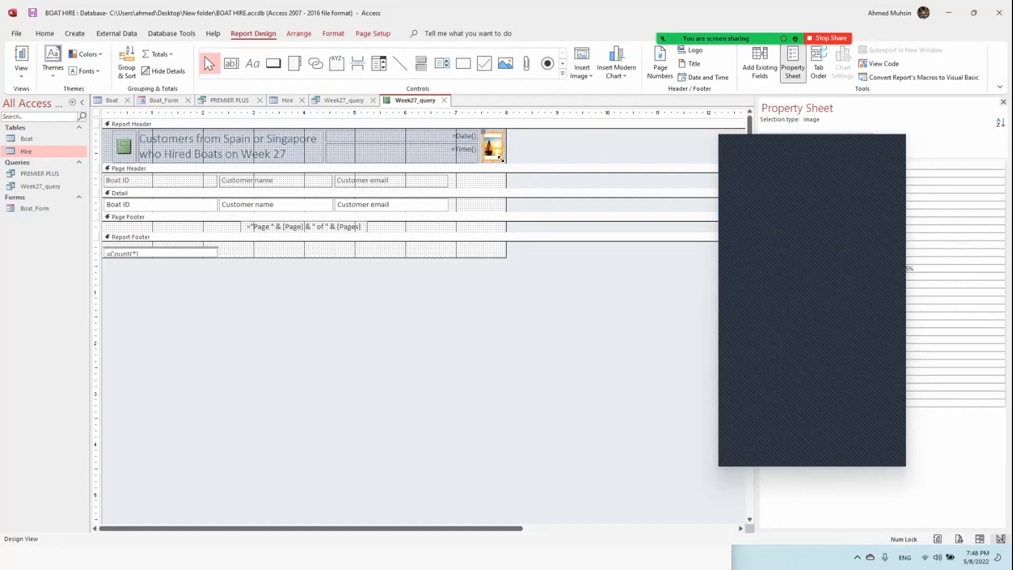
# Review the remaining report requirements in the practical paper and return to the report design.
pyautogui.press('super+Tab')
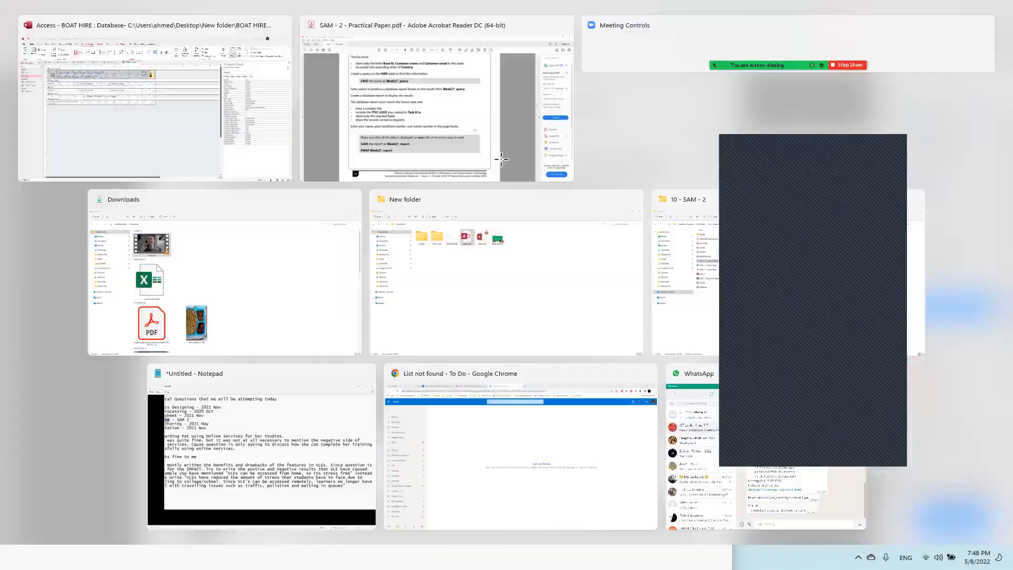
pyautogui.hotkey('alt', 'Tab')
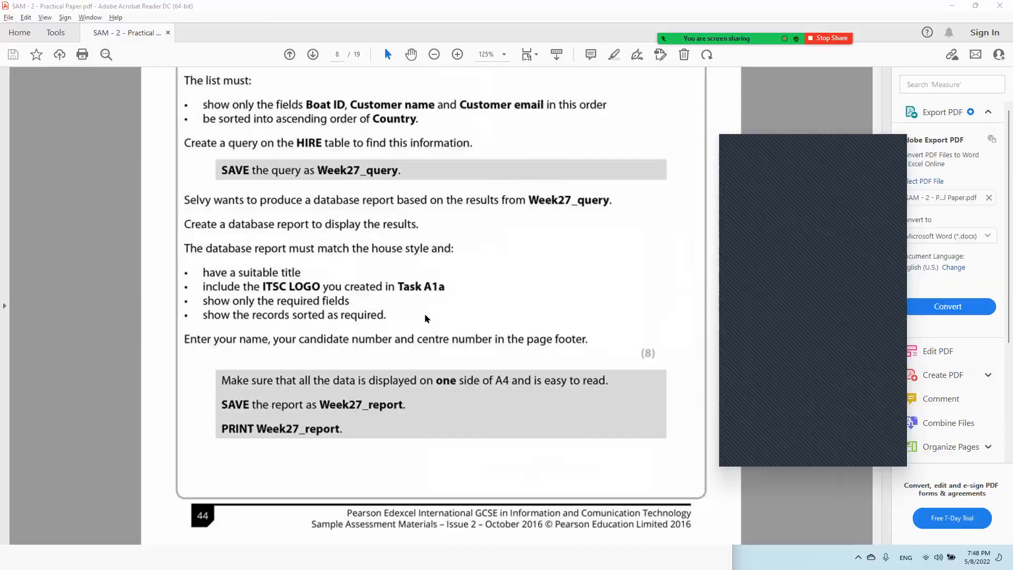
pyautogui.hotkey('alt', 'Tab')
pyautogui.click(481, 210)
pyautogui.click(516, 280)
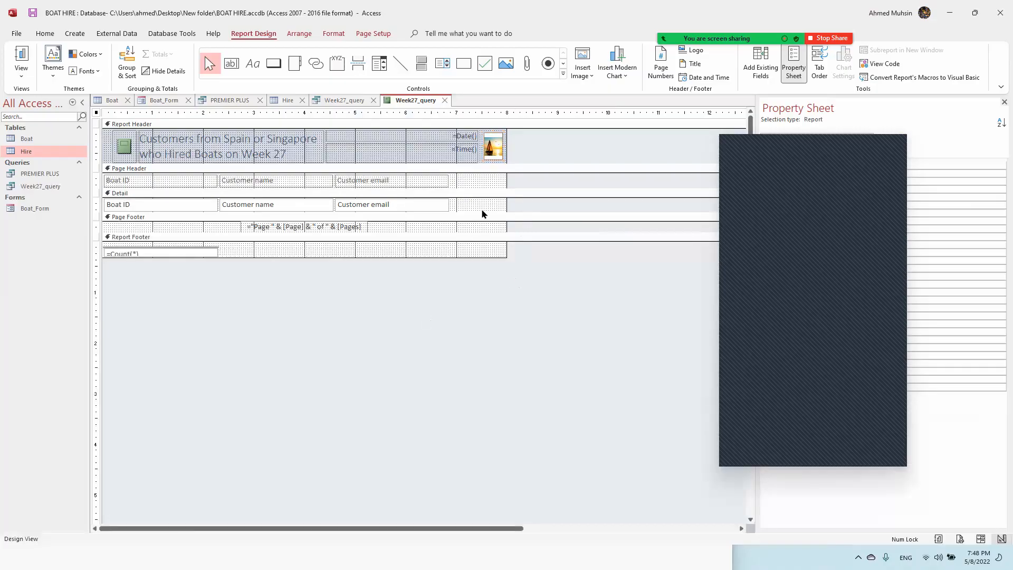
pyautogui.click(466, 180)
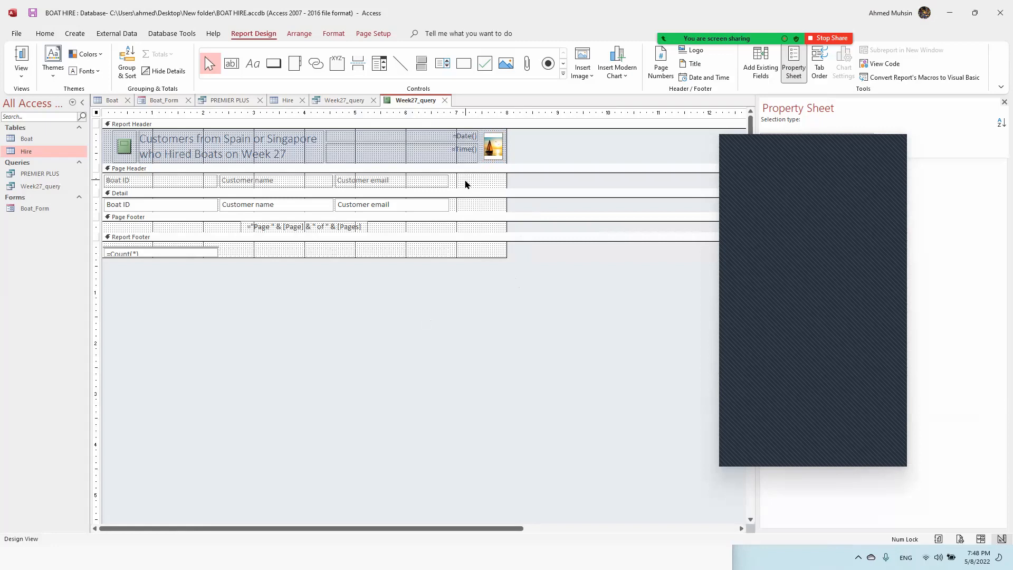
pyautogui.click(465, 207)
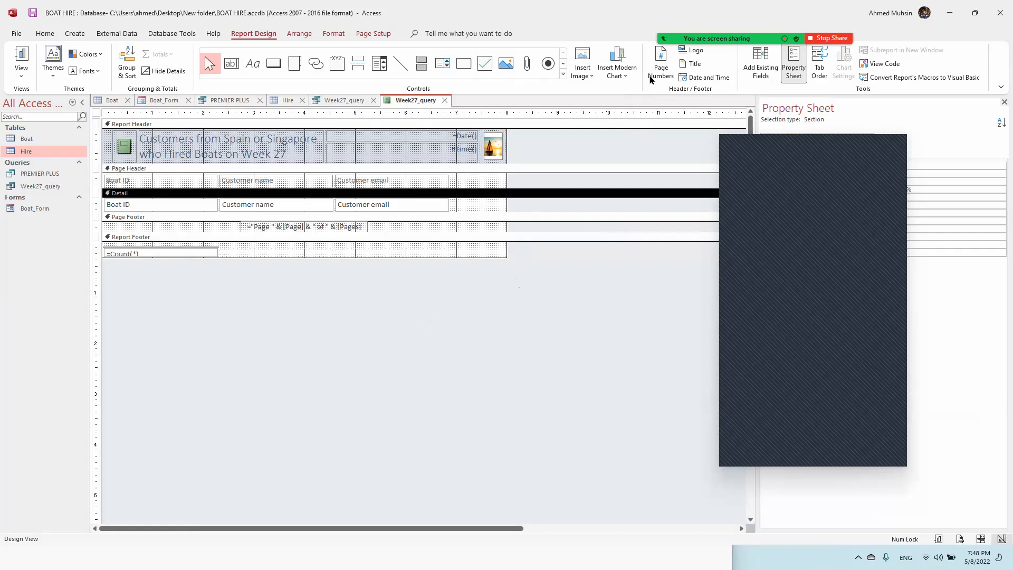
pyautogui.click(304, 38)
pyautogui.click(331, 37)
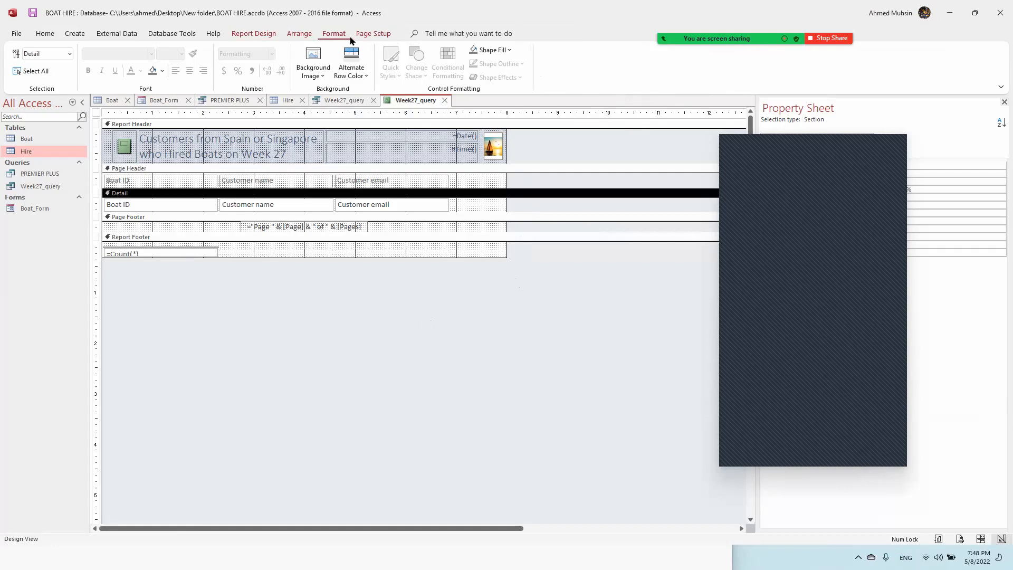
pyautogui.click(319, 78)
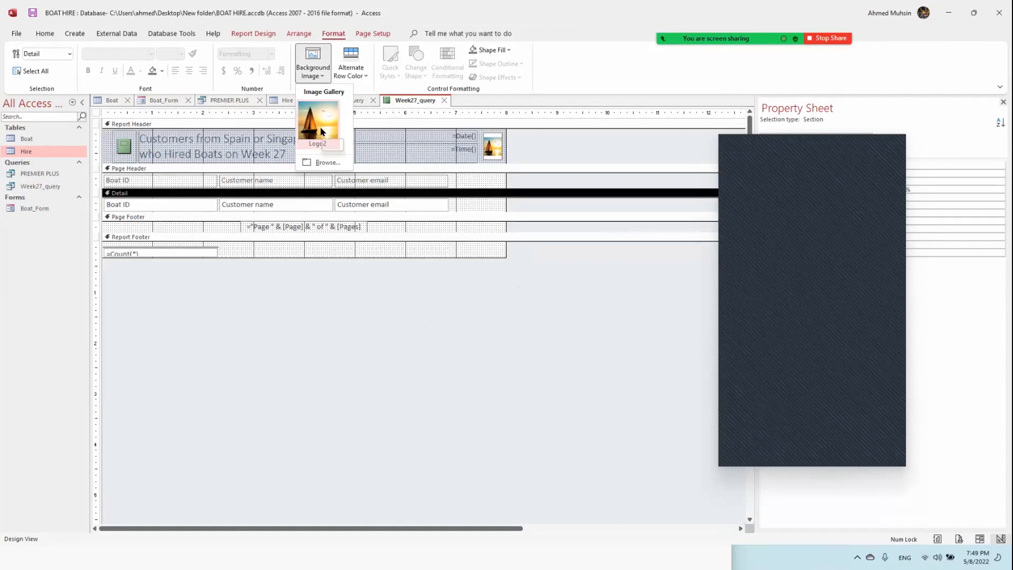
pyautogui.click(581, 350)
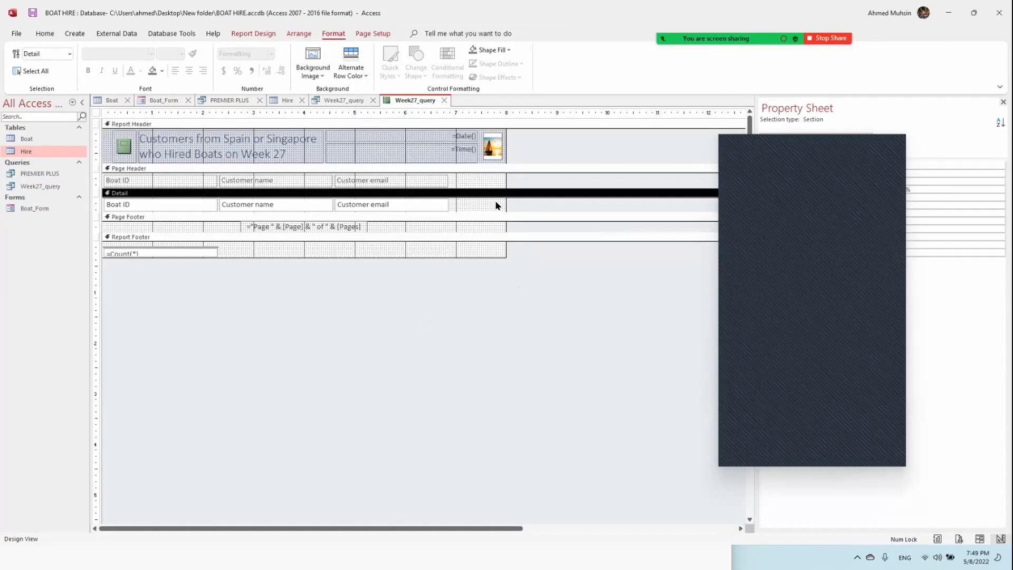
pyautogui.click(313, 63)
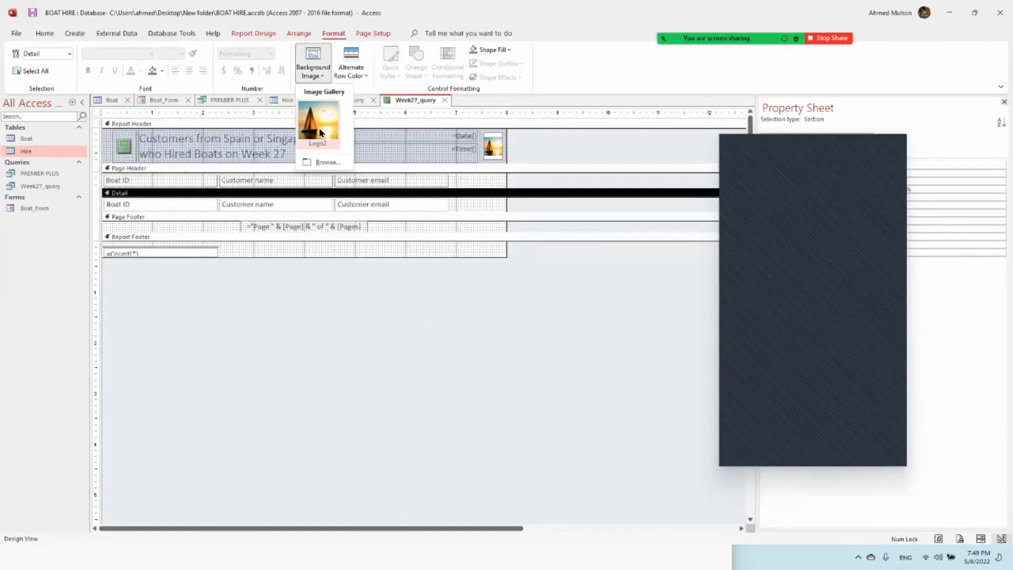
pyautogui.click(546, 364)
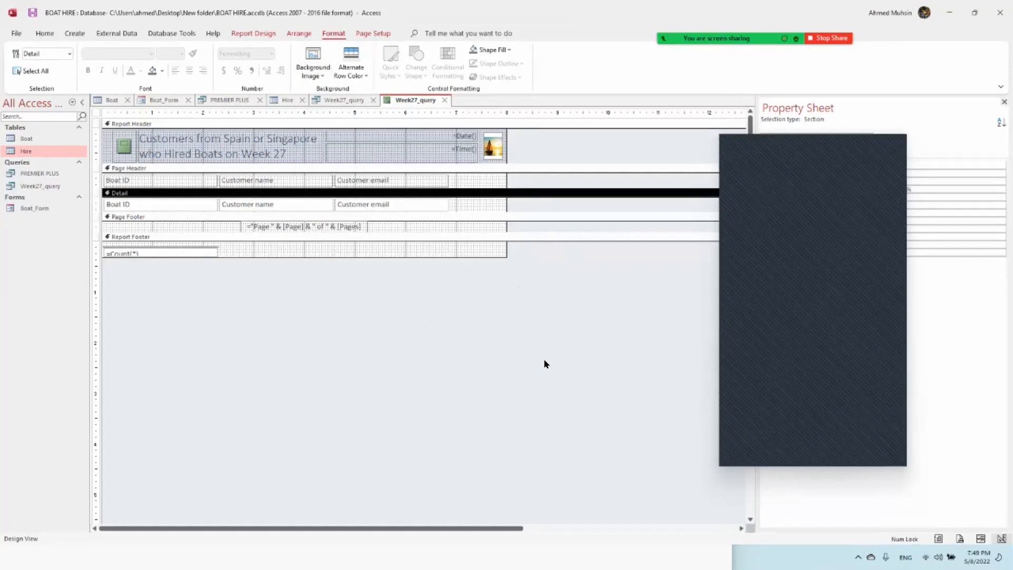
pyautogui.click(259, 35)
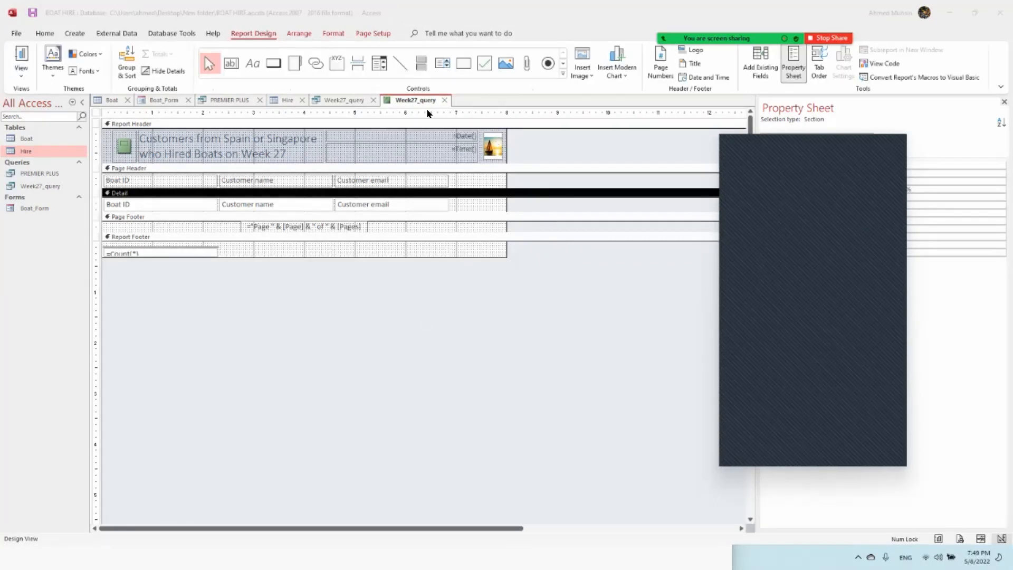
# Find the required sort order by Country in the practical paper and return to the report.
pyautogui.press('super+Tab')
pyautogui.click(426, 110)
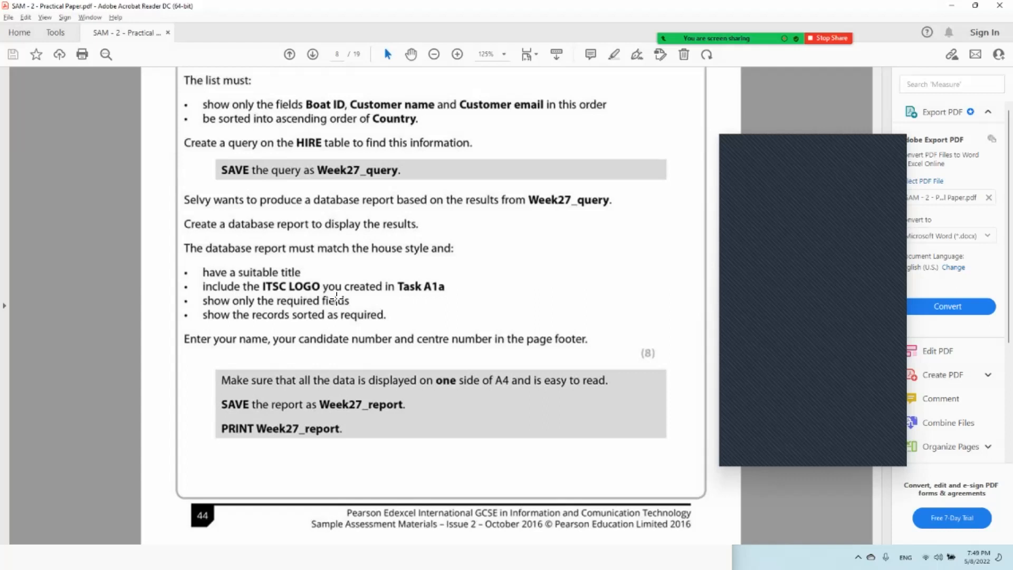
pyautogui.moveTo(319, 108); pyautogui.dragTo(433, 129)
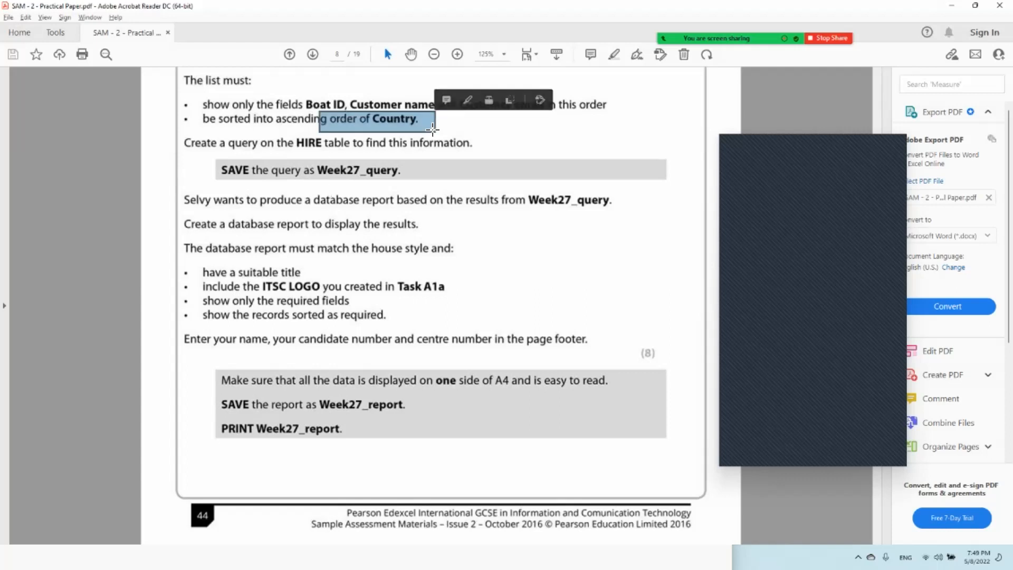
pyautogui.hotkey('alt', 'Tab')
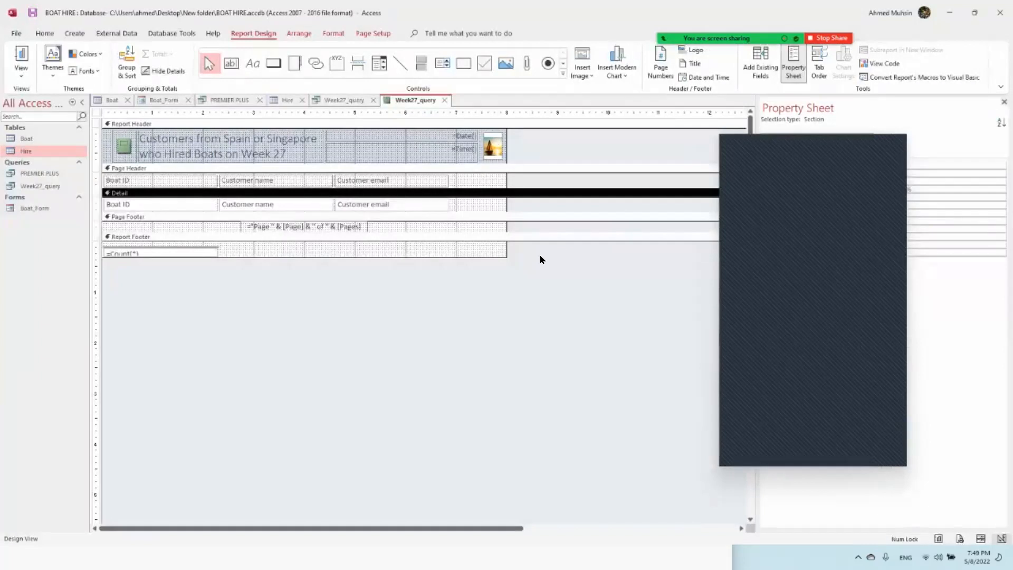
pyautogui.click(534, 268)
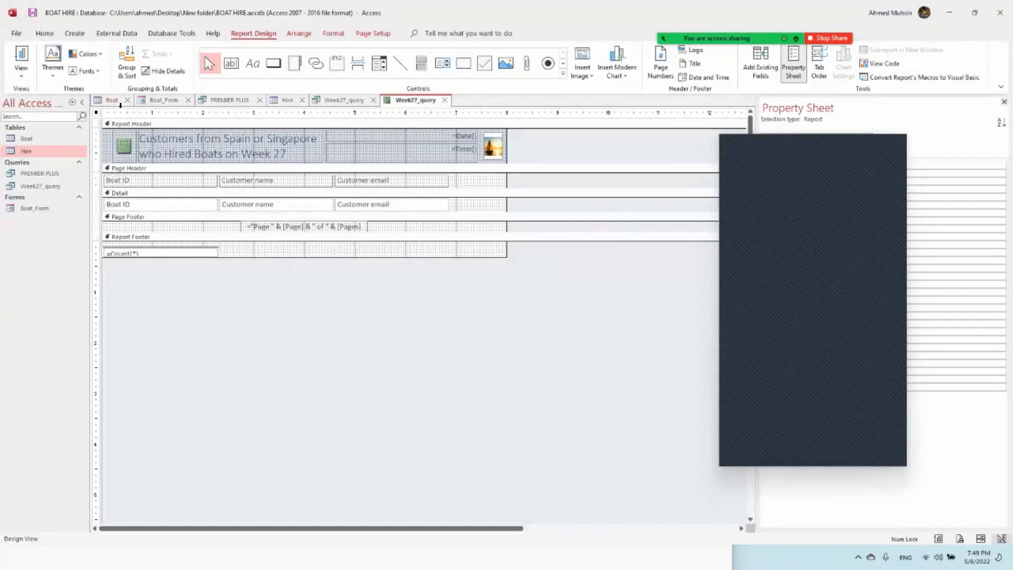
# Display the report in Report View and compare its records with the sorting requirement in the practical paper.
pyautogui.click(20, 77)
pyautogui.click(34, 105)
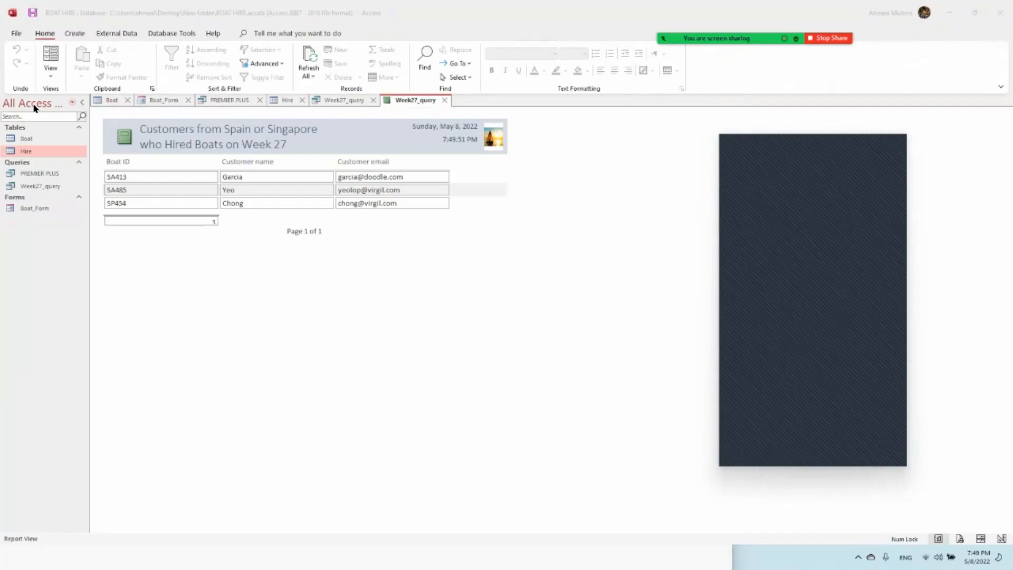
pyautogui.hotkey('alt', 'Tab')
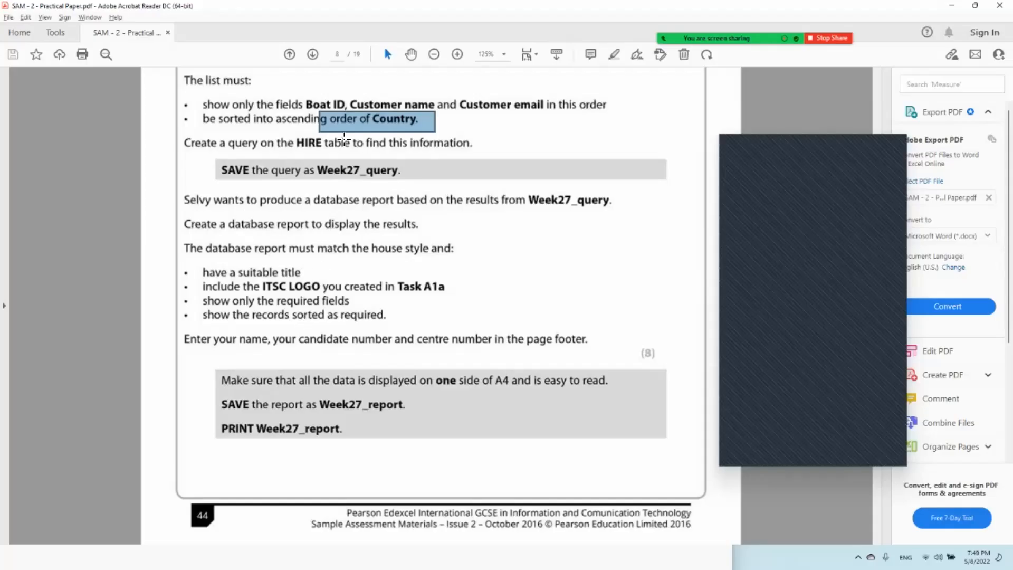
pyautogui.hotkey('alt', 'Tab')
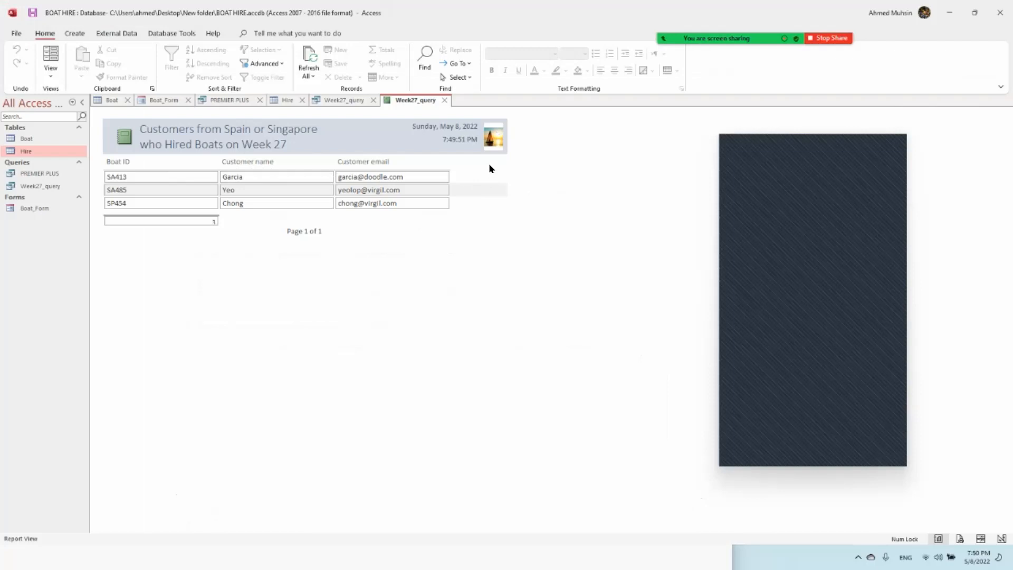
# Sort Week27_query by Country in ascending order, checking the requirement in the practical paper, and run the query.
pyautogui.click(351, 105)
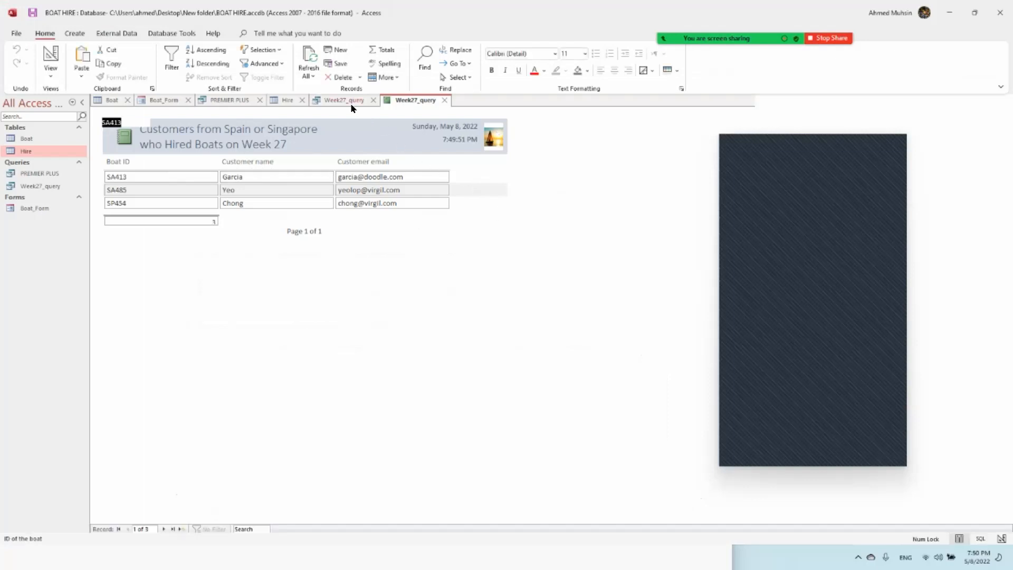
pyautogui.click(53, 75)
pyautogui.click(67, 148)
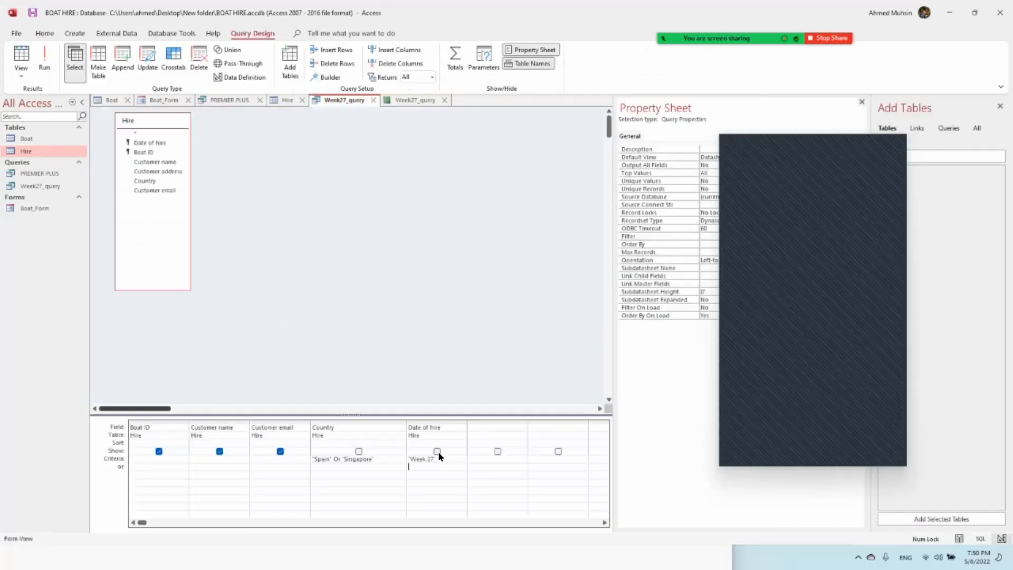
pyautogui.click(383, 442)
pyautogui.hotkey('alt', 'Tab')
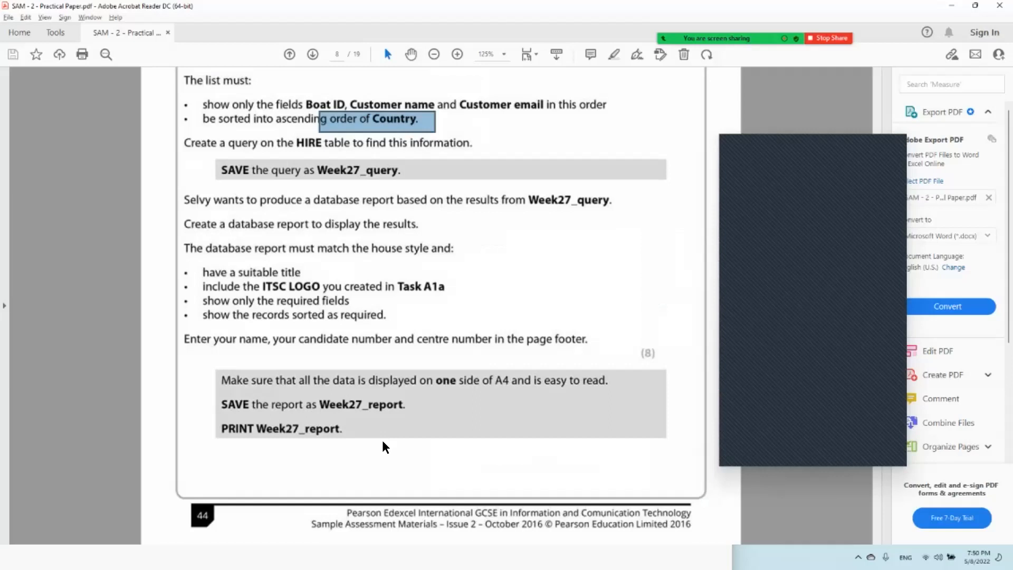
pyautogui.hotkey('alt', 'Tab')
pyautogui.click(401, 444)
pyautogui.click(374, 450)
pyautogui.click(47, 72)
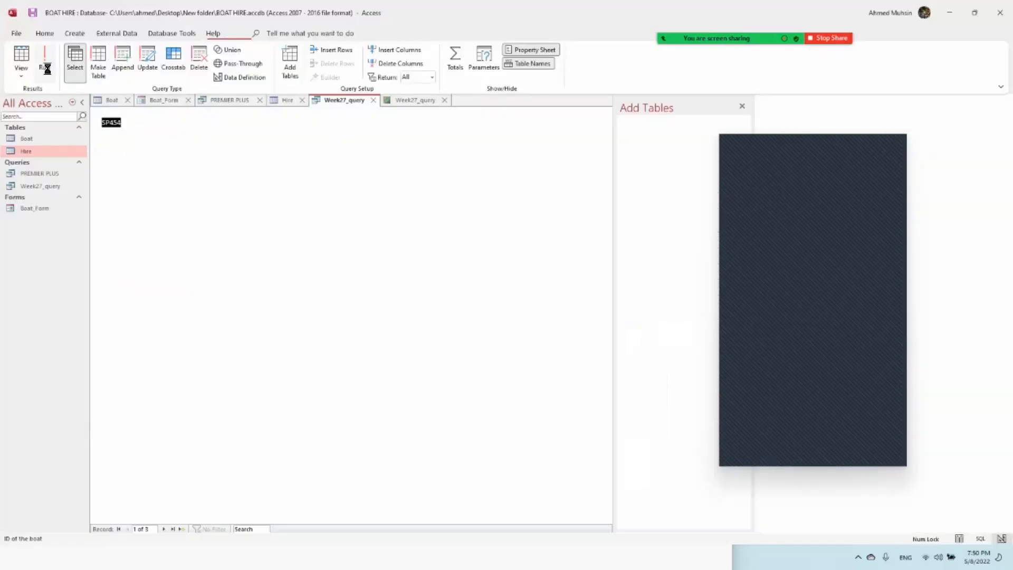
# Discard the existing unsaved report and create a new one from Week27_query, saving the query's changes.
pyautogui.click(434, 103)
pyautogui.click(445, 100)
pyautogui.click(514, 308)
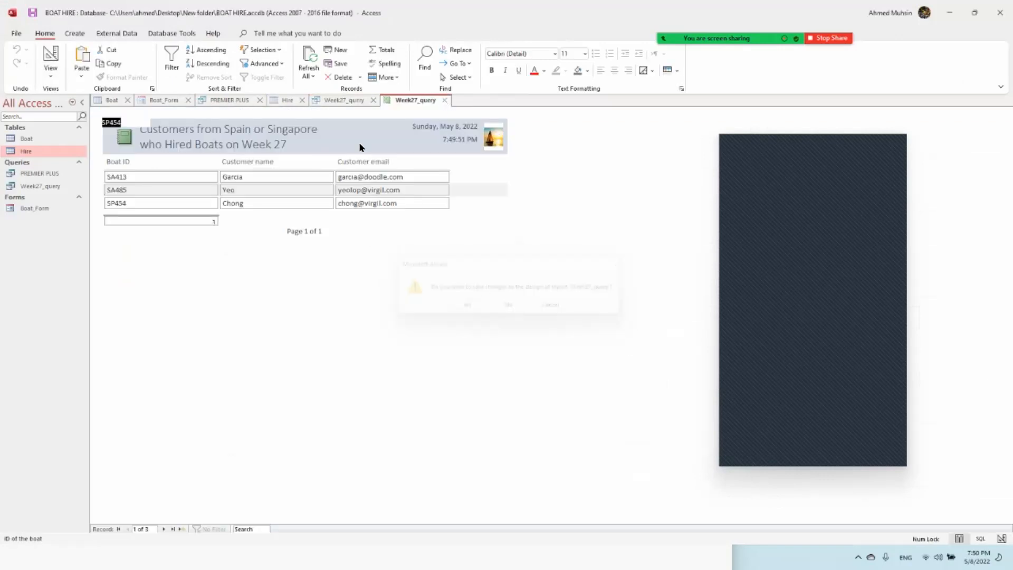
pyautogui.click(75, 33)
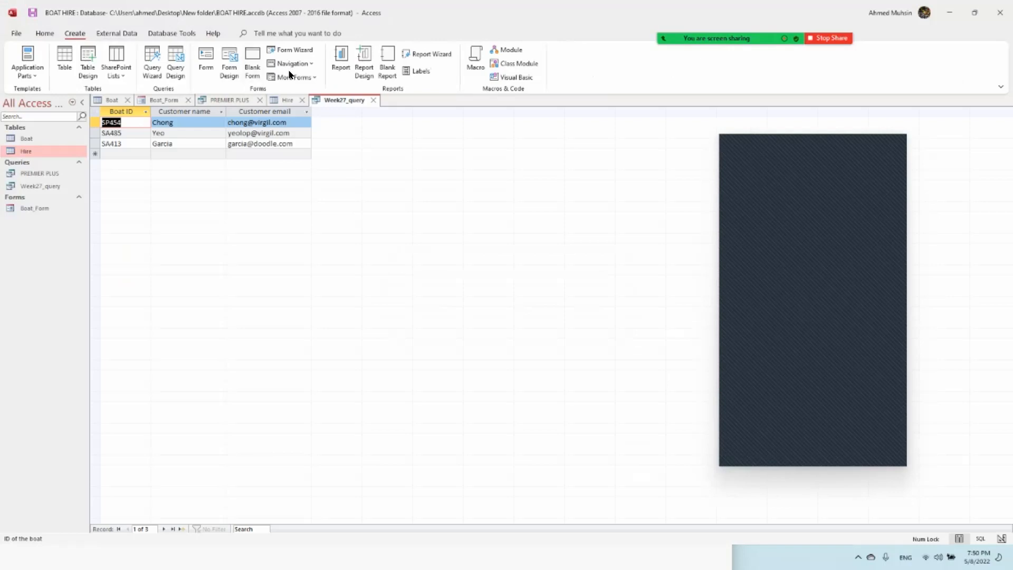
pyautogui.click(345, 75)
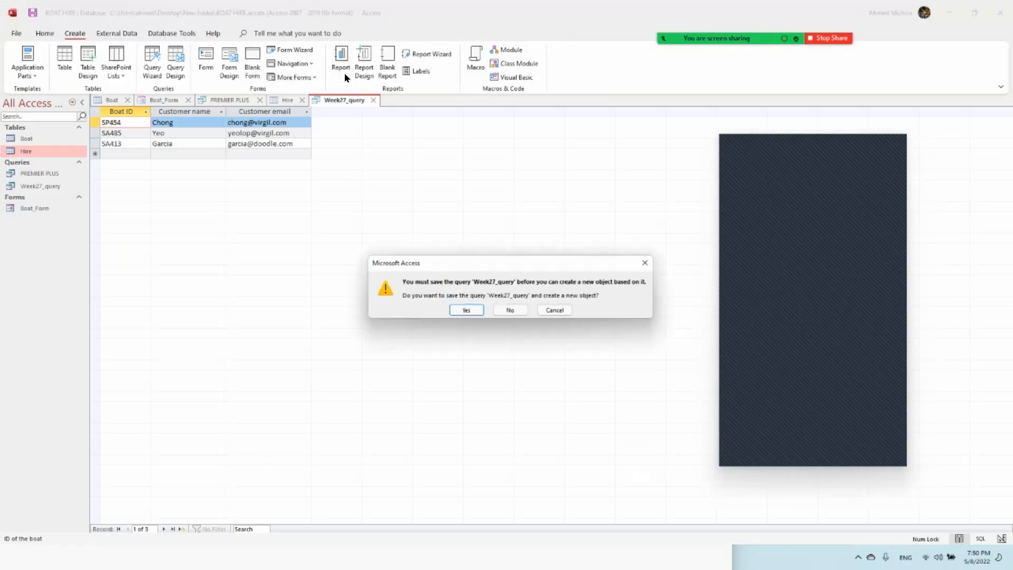
pyautogui.click(464, 309)
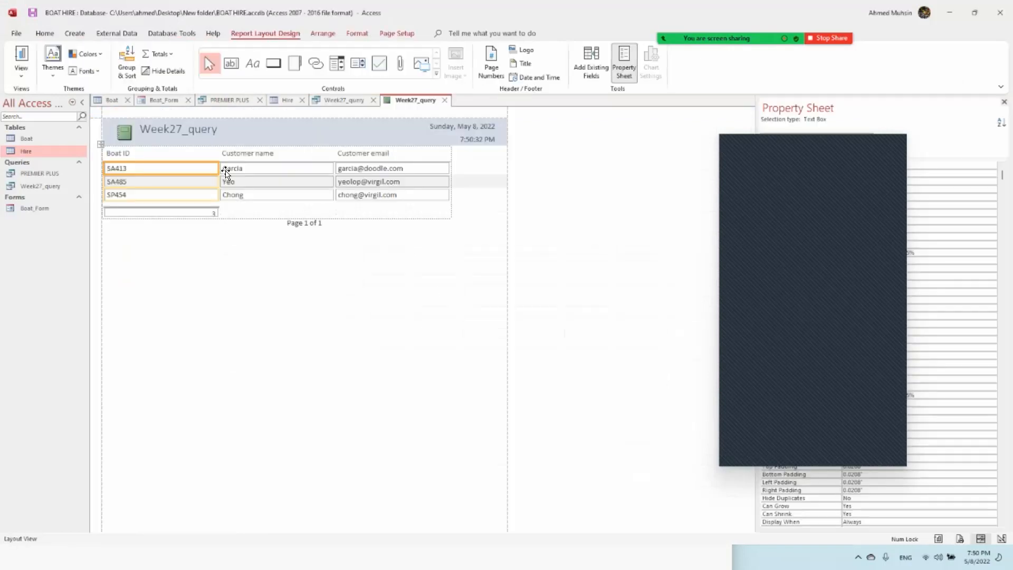
# Replace the report's title with "Customers from Spain or Singapore who Hired Boats in Week 27".
pyautogui.click(193, 133)
pyautogui.write('Customers')
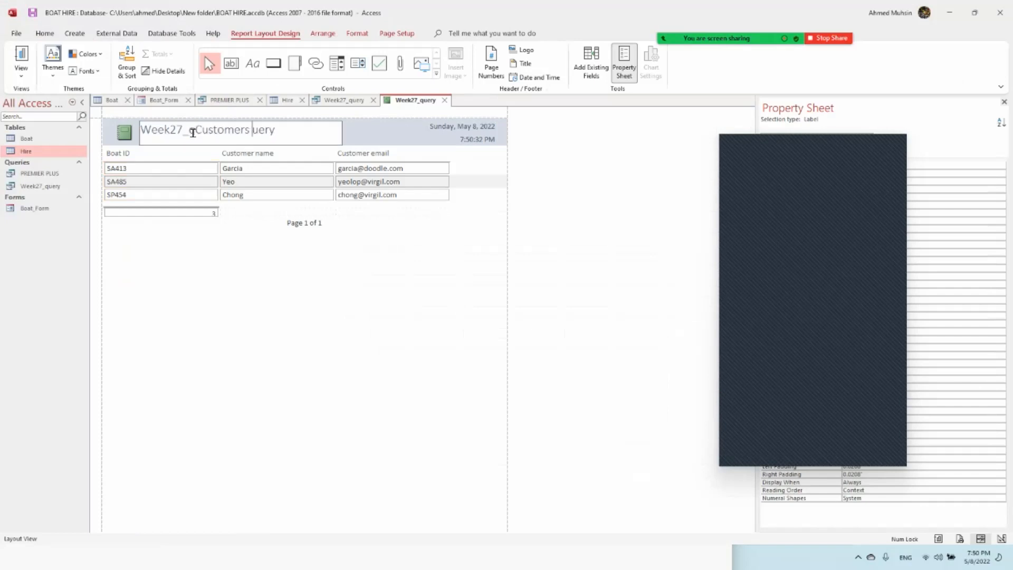
pyautogui.press('BackSpace')
pyautogui.press('BackSpace')
pyautogui.press('BackSpace')
pyautogui.press('BackSpace')
pyautogui.press('BackSpace')
pyautogui.press('BackSpace')
pyautogui.press('BackSpace')
pyautogui.press('BackSpace')
pyautogui.press('BackSpace')
pyautogui.press('BackSpace')
pyautogui.press('BackSpace')
pyautogui.press('BackSpace')
pyautogui.press('BackSpace')
pyautogui.press('BackSpace')
pyautogui.press('BackSpace')
pyautogui.press('BackSpace')
pyautogui.press('BackSpace')
pyautogui.press('BackSpace')
pyautogui.press('Delete')
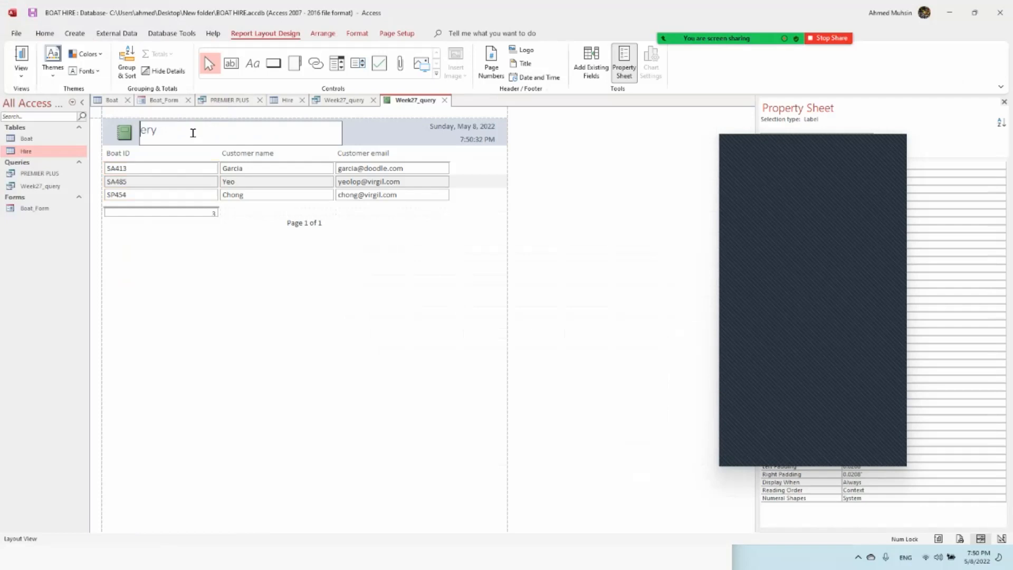
pyautogui.press('Delete')
pyautogui.press('Delete')
pyautogui.press('Delete')
pyautogui.write('Customers from Spain or Sig')
pyautogui.press('BackSpace')
pyautogui.write('ngapore who')
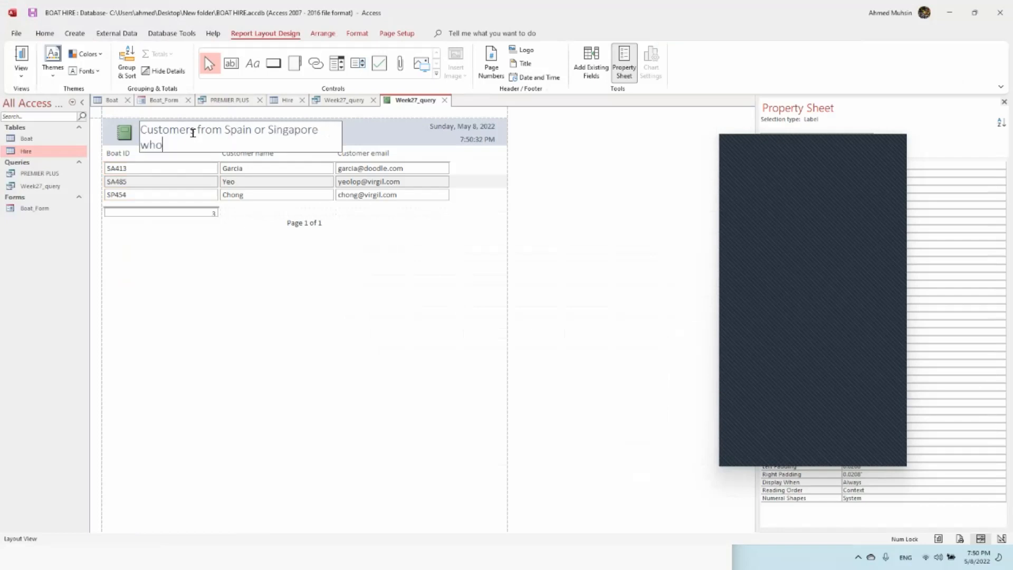
pyautogui.write(' Hired Boats in Week 27')
pyautogui.click(236, 327)
# Switch the report to Design View and insert the existing logo image in the report header, beside the date and time.
pyautogui.click(24, 83)
pyautogui.click(47, 172)
pyautogui.click(556, 148)
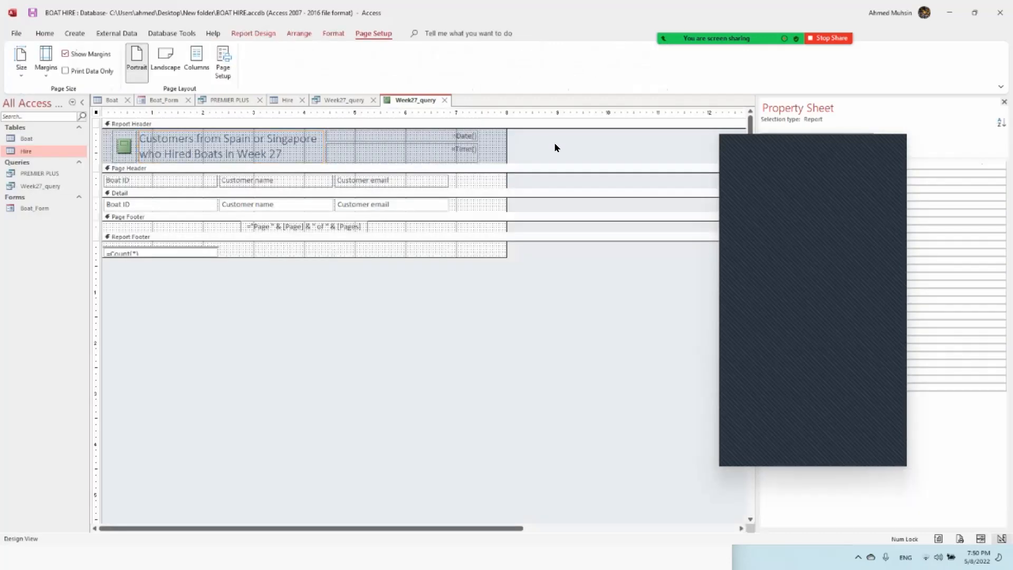
pyautogui.click(253, 34)
pyautogui.click(592, 79)
pyautogui.click(601, 144)
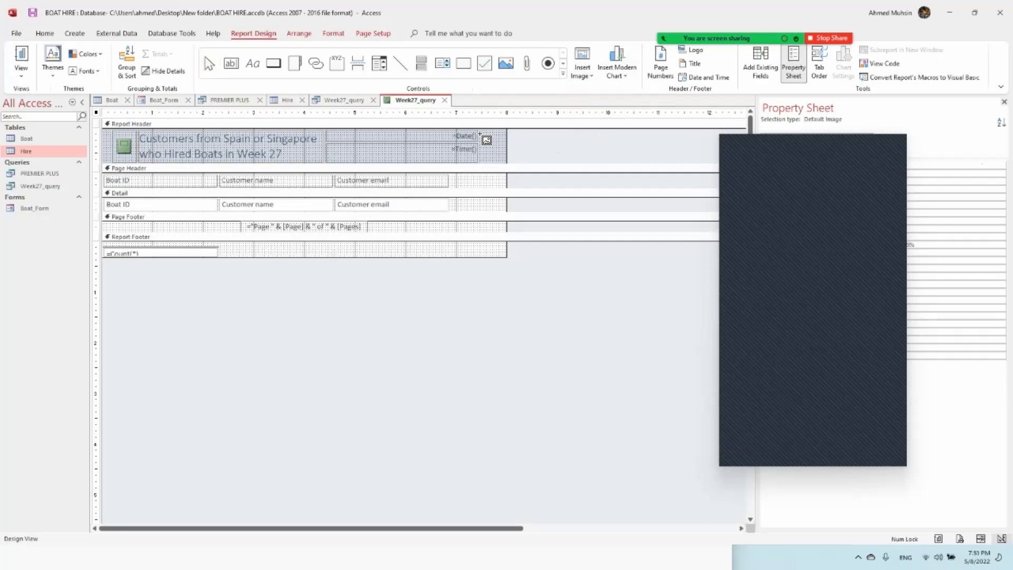
pyautogui.moveTo(482, 133); pyautogui.dragTo(499, 155)
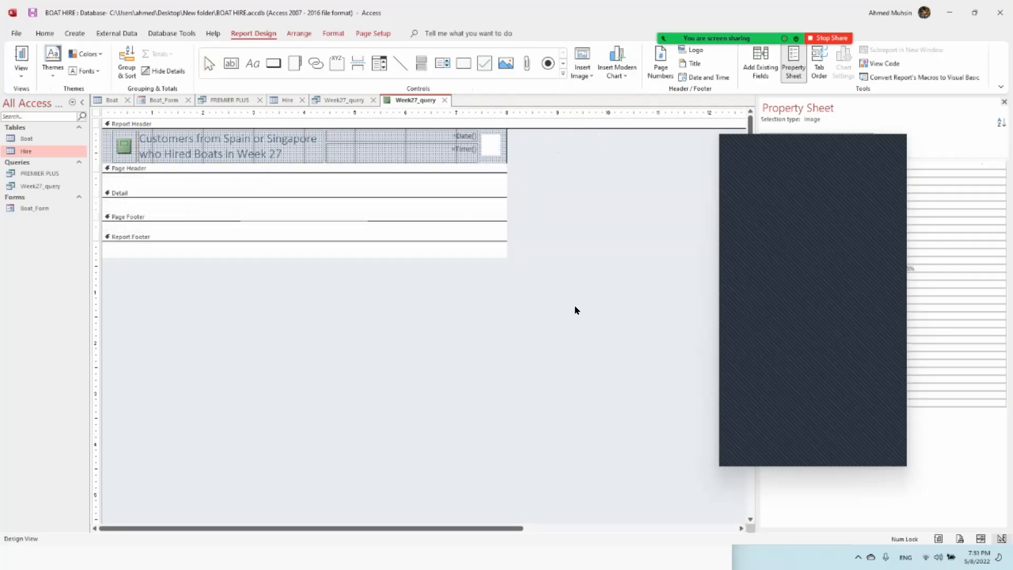
# Enlarge the page footer and add a label with the student's name, candidate number and centre number, checking the requirement in the practical paper.
pyautogui.hotkey('alt', 'Tab')
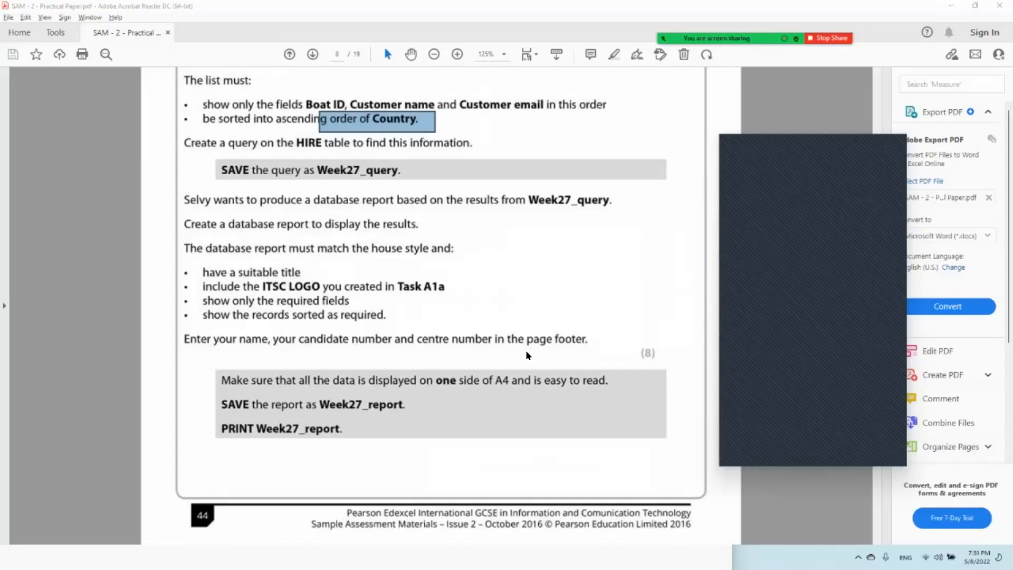
pyautogui.hotkey('alt', 'Tab')
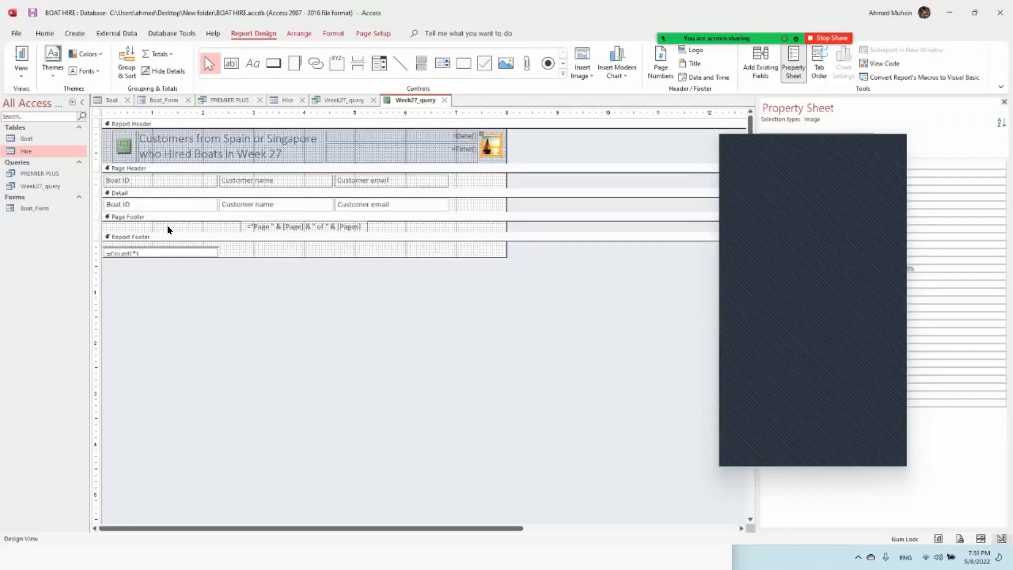
pyautogui.moveTo(169, 232); pyautogui.dragTo(167, 270)
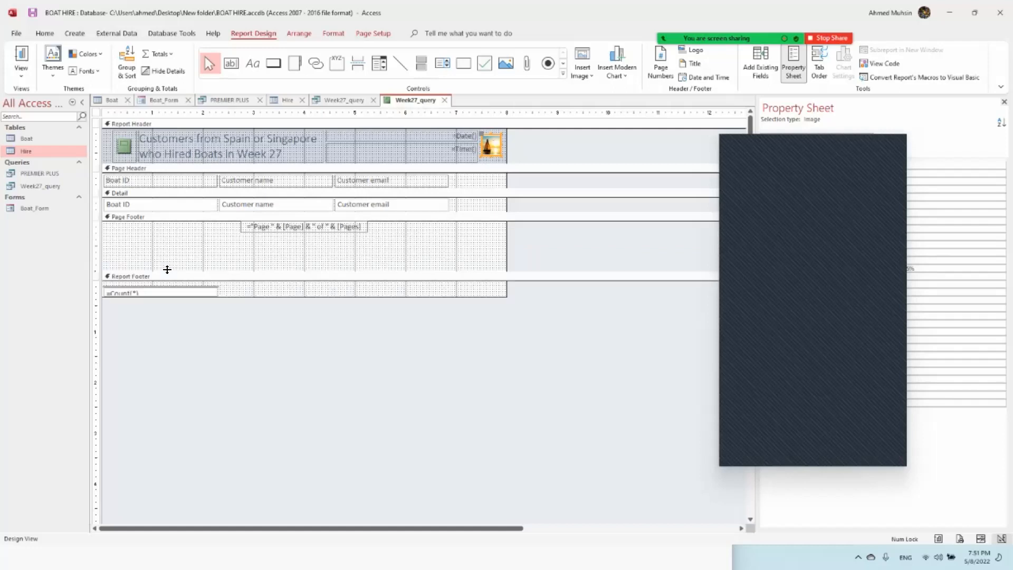
pyautogui.click(257, 69)
pyautogui.moveTo(199, 239)
pyautogui.mouseDown()
pyautogui.moveTo(242, 252)
pyautogui.moveTo(406, 267)
pyautogui.moveTo(414, 259)
pyautogui.mouseUp()
pyautogui.hotkey('alt', 'Tab')
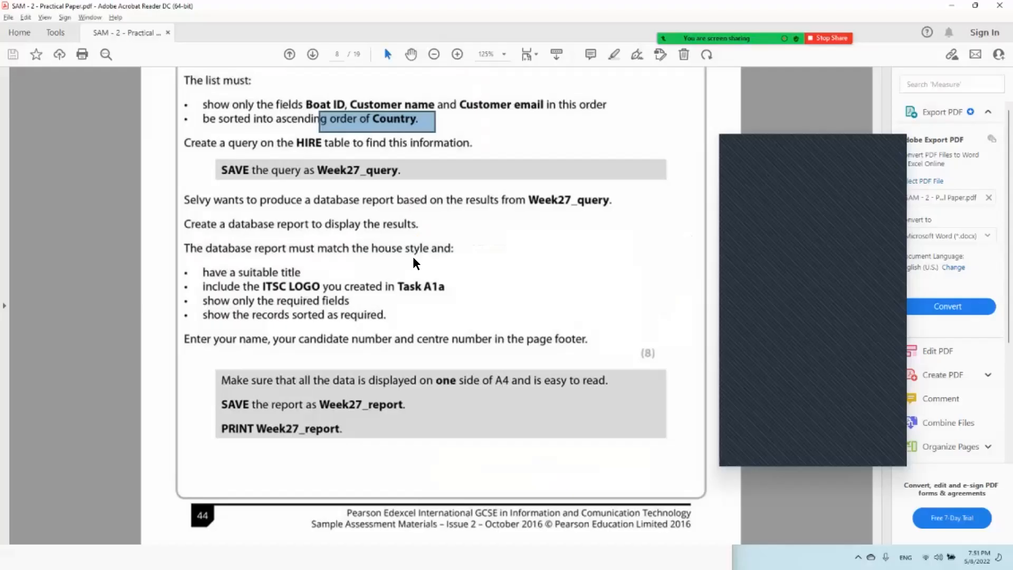
pyautogui.hotkey('alt', 'Tab')
pyautogui.write('Ahmed')
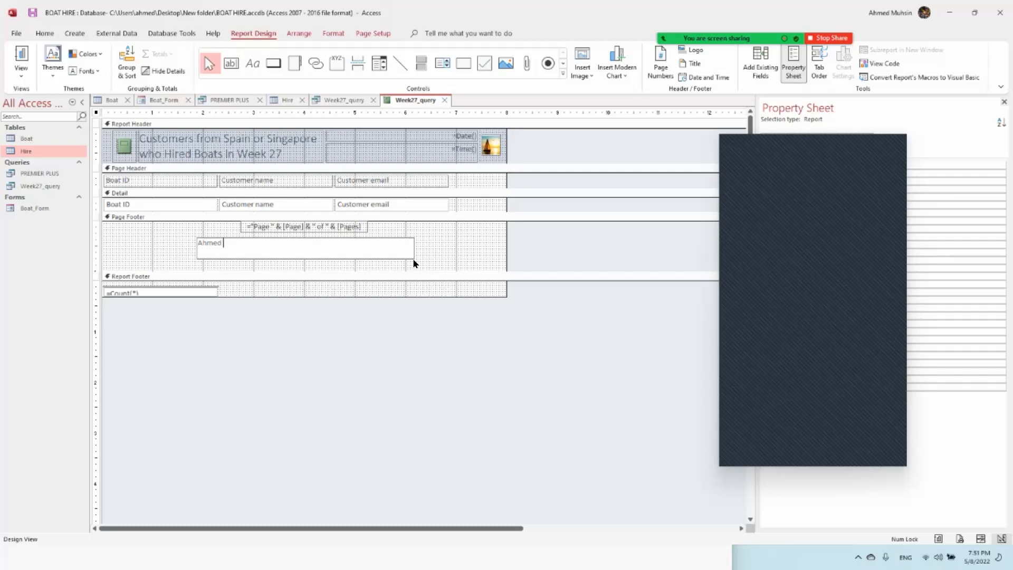
pyautogui.write(' 1234 1234')
pyautogui.click(387, 438)
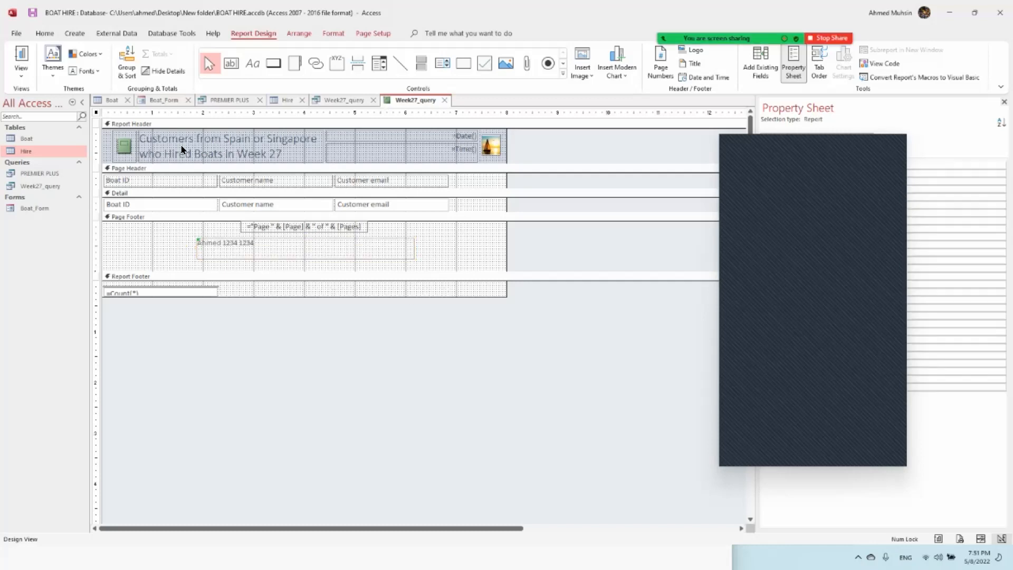
# Display the report in Report View and check the required report name in the practical paper.
pyautogui.click(22, 75)
pyautogui.click(25, 90)
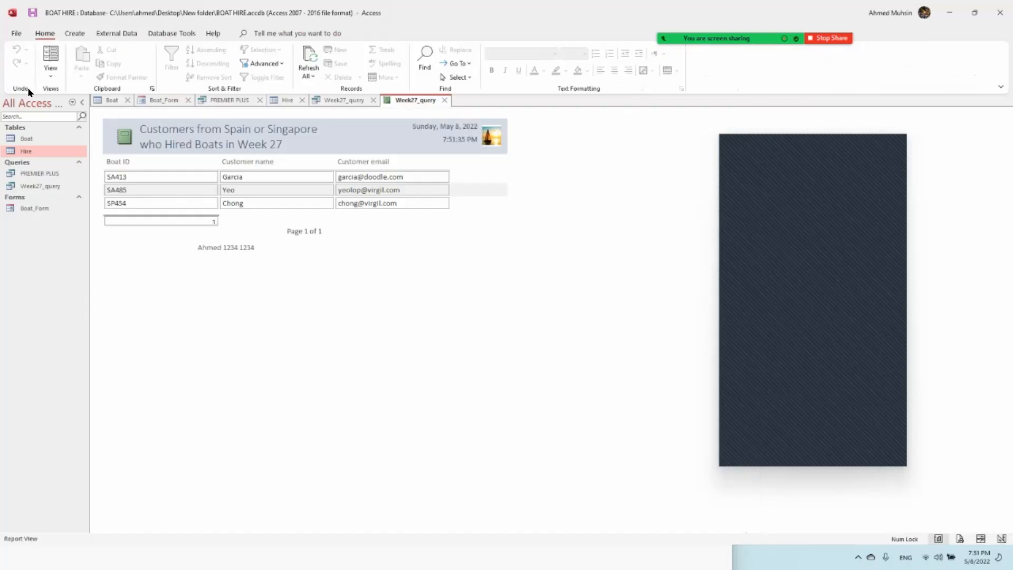
pyautogui.click(468, 545)
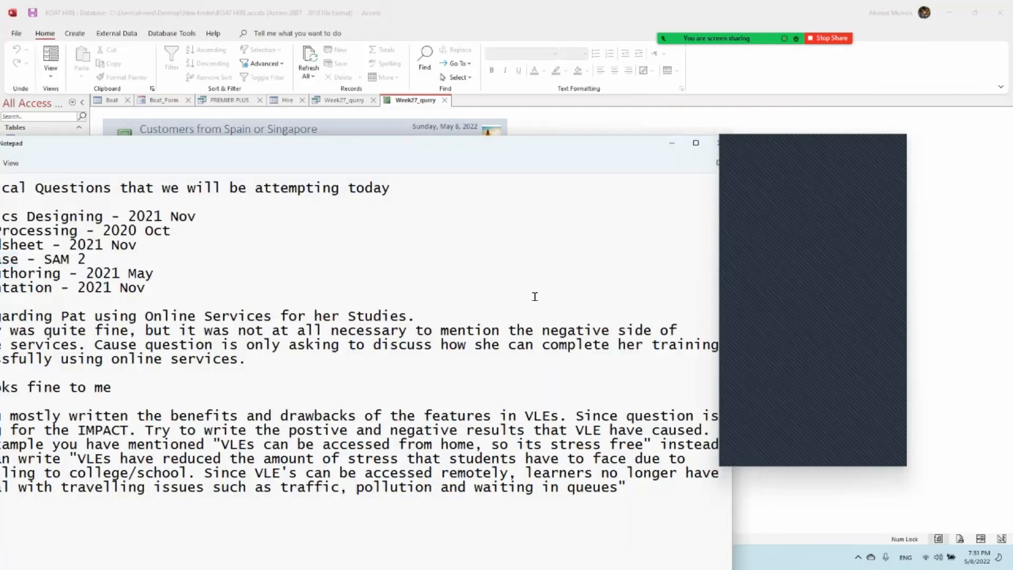
pyautogui.click(672, 143)
pyautogui.hotkey('alt', 'Tab')
pyautogui.press('Tab')
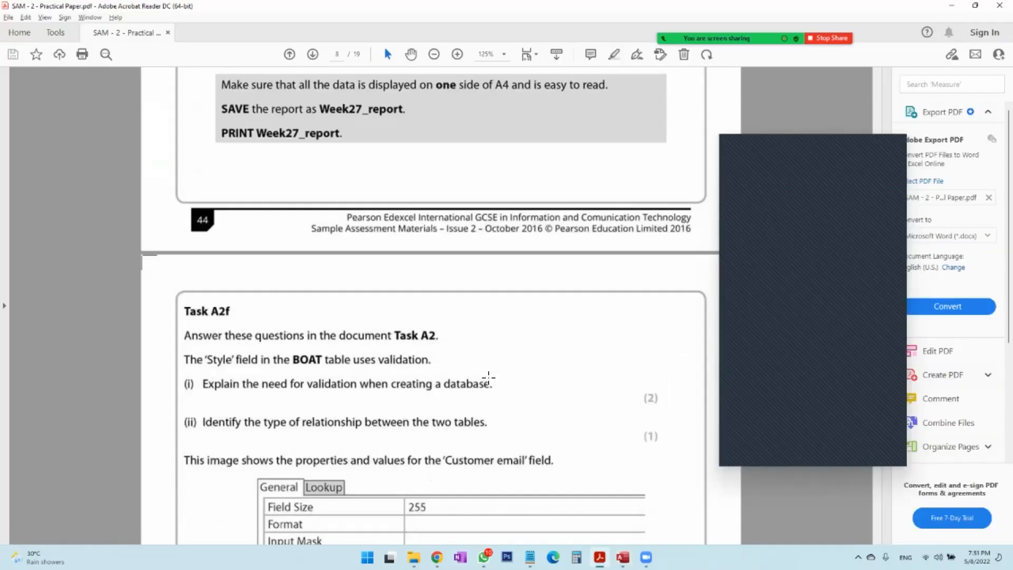
pyautogui.hotkey('alt', 'Tab')
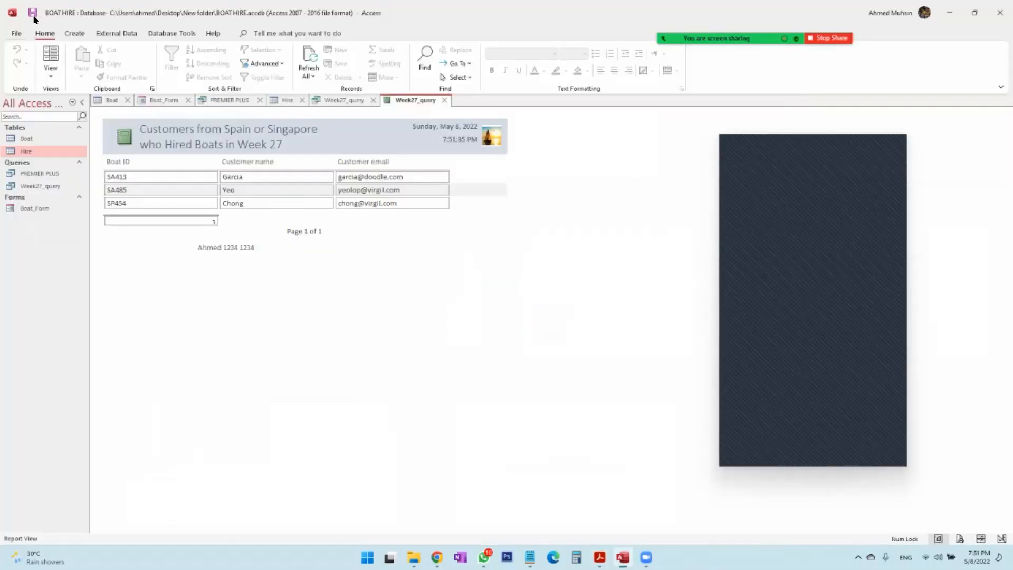
# Save the report as Week27_report.
pyautogui.click(33, 13)
pyautogui.doubleClick(479, 195)
pyautogui.click(475, 191)
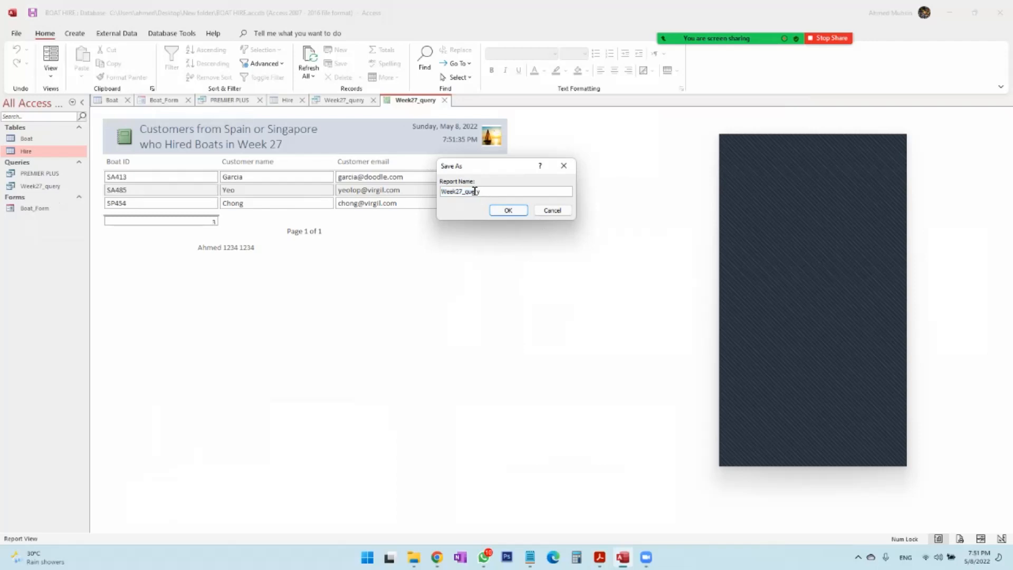
pyautogui.moveTo(465, 192); pyautogui.dragTo(479, 192)
pyautogui.write('report')
pyautogui.click(515, 211)
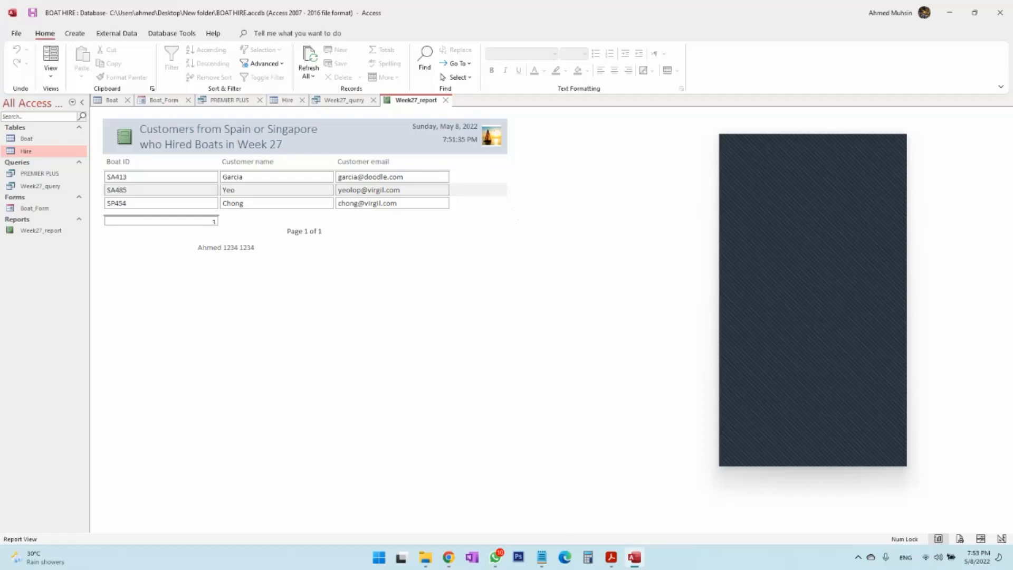
# Review the day's list of practical questions in Notepad, including the spreadsheet and database papers, and return to the report.
pyautogui.click(527, 552)
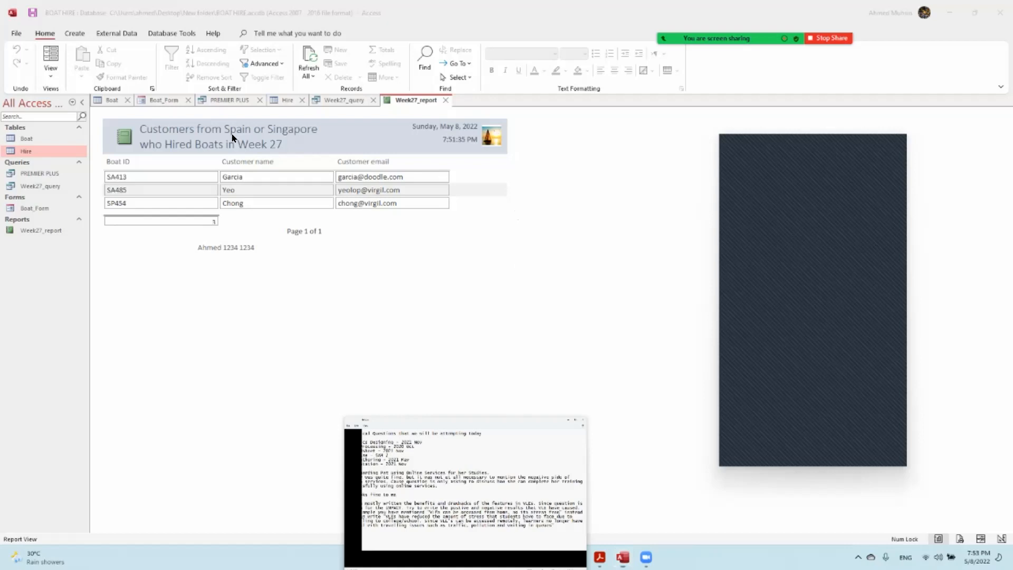
pyautogui.moveTo(254, 145); pyautogui.dragTo(405, 152)
pyautogui.moveTo(281, 222); pyautogui.dragTo(351, 224)
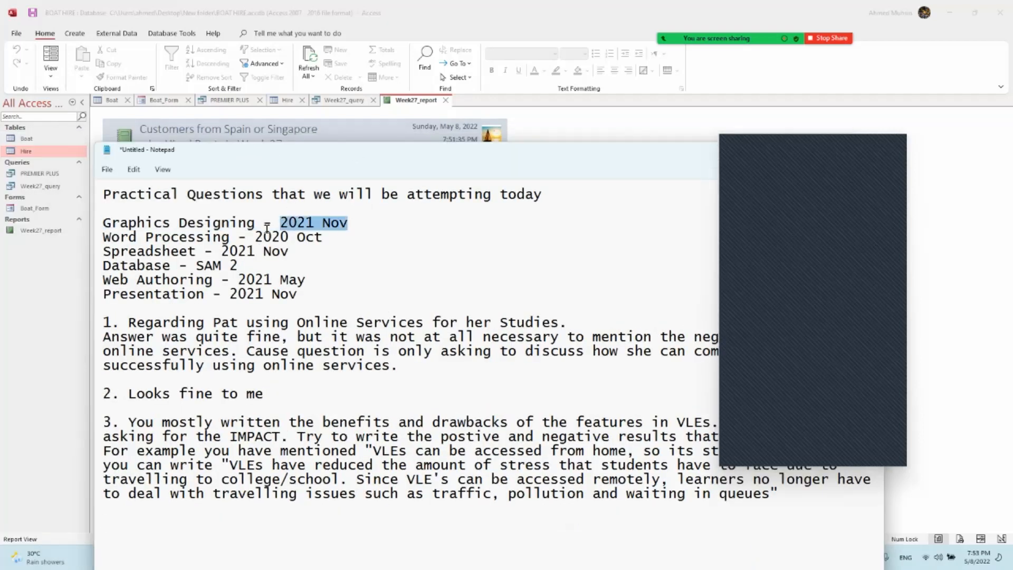
pyautogui.click(153, 252)
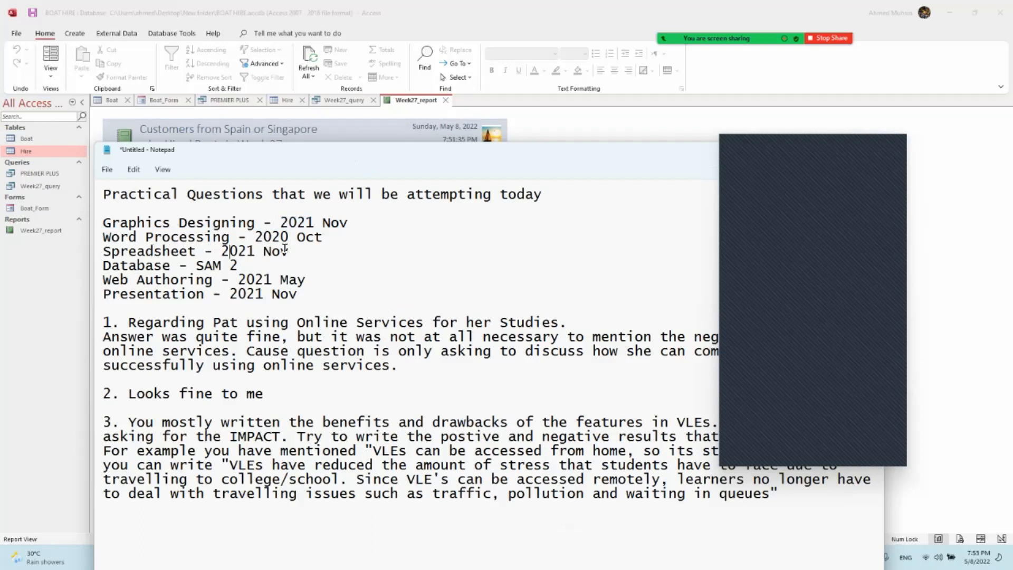
pyautogui.moveTo(228, 252); pyautogui.dragTo(296, 251)
pyautogui.moveTo(196, 265); pyautogui.dragTo(249, 259)
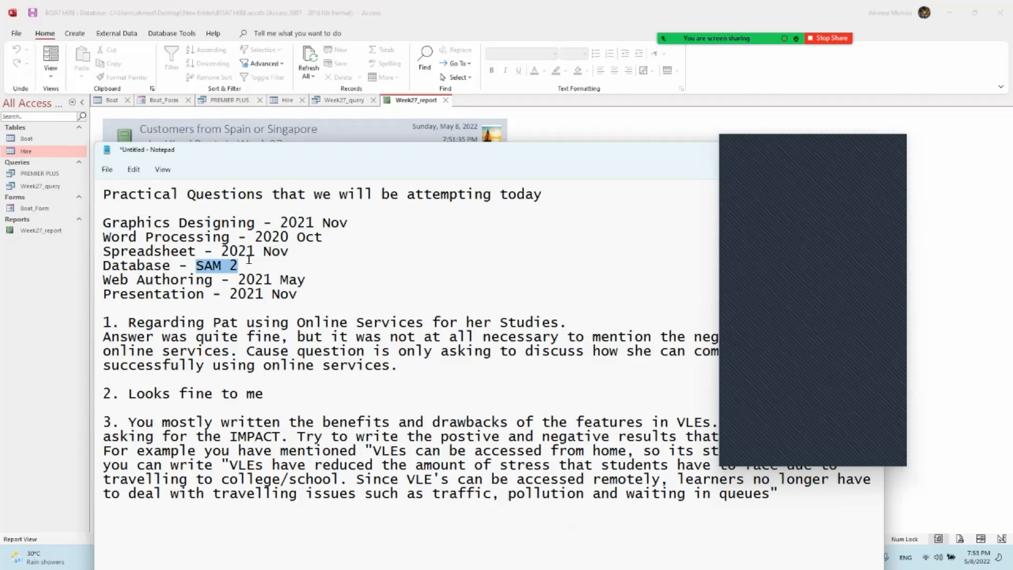
pyautogui.moveTo(448, 159); pyautogui.dragTo(324, 210)
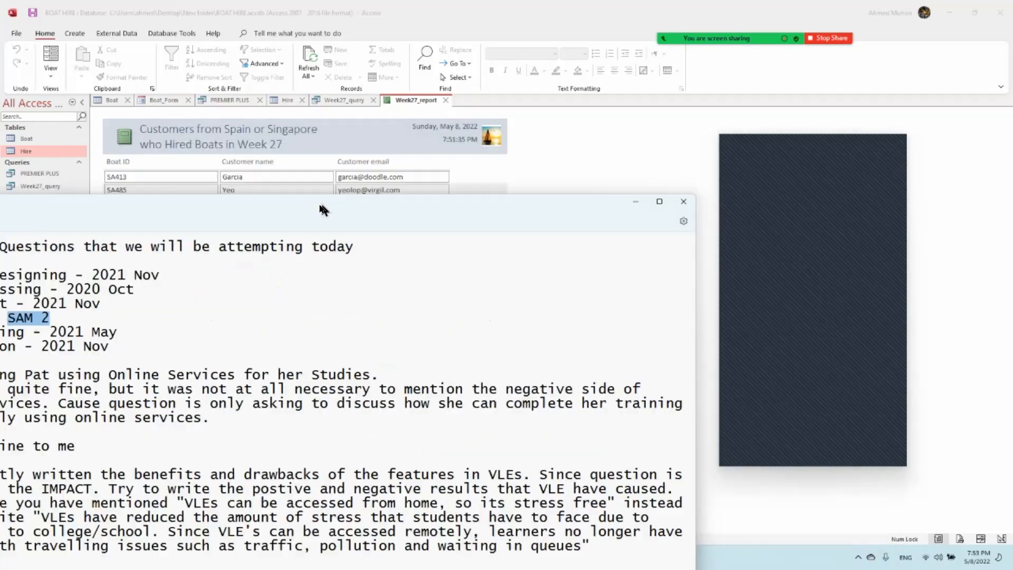
pyautogui.click(633, 207)
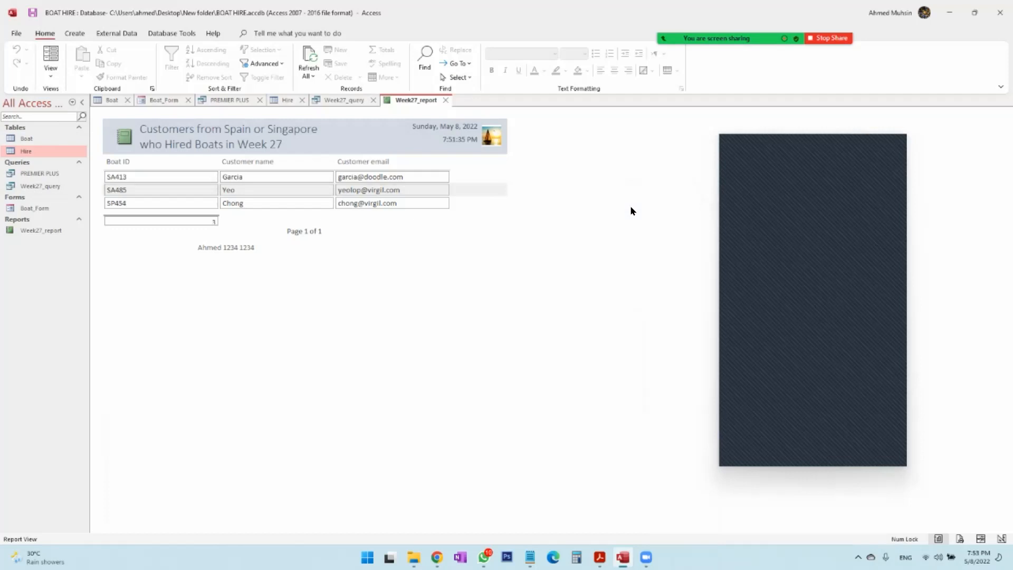
pyautogui.moveTo(825, 35)
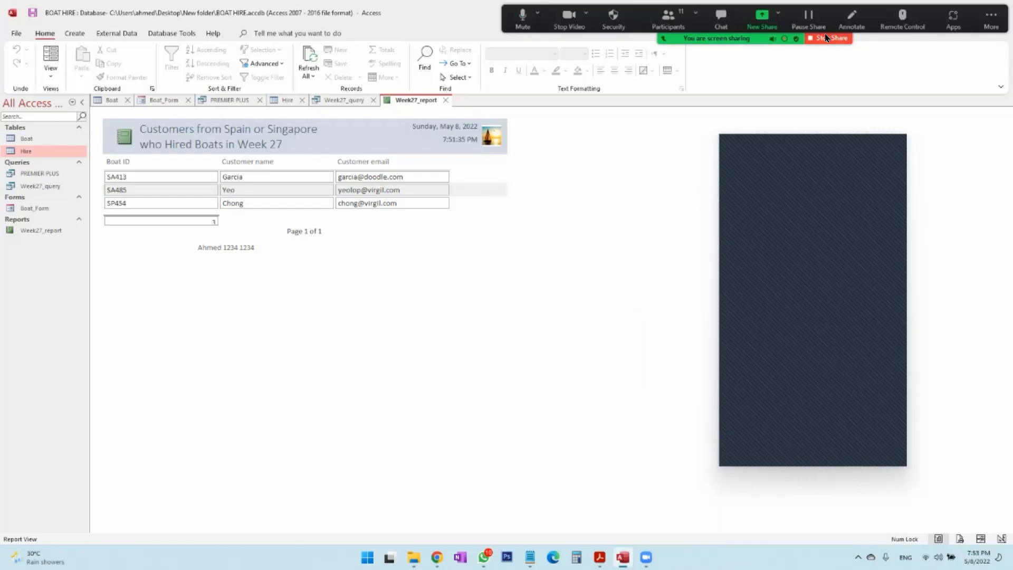